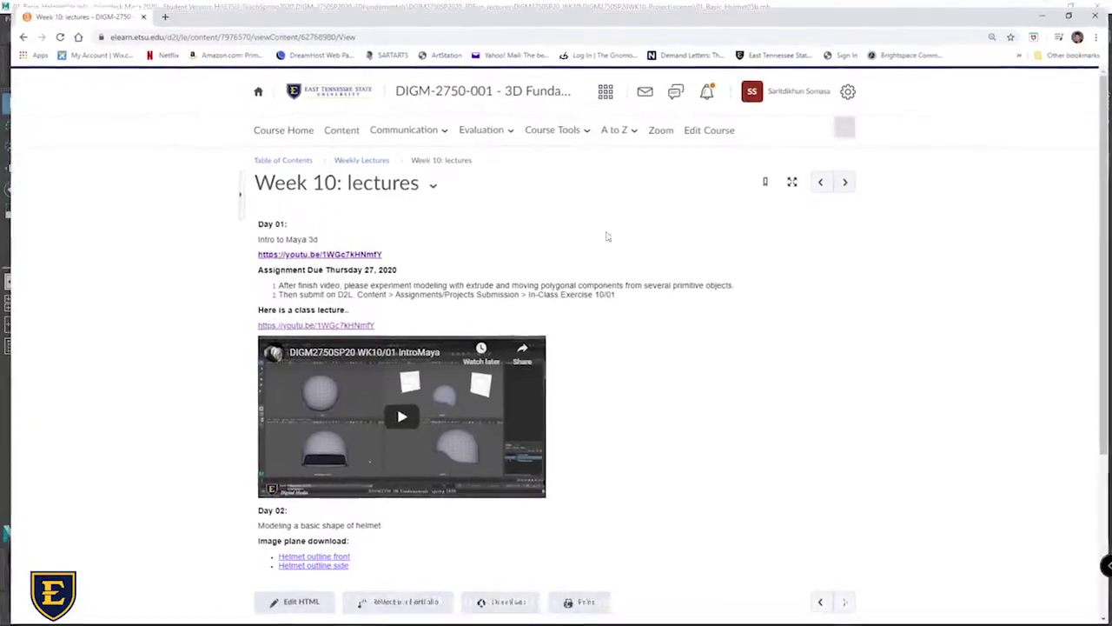
# Switch to File Explorer and copy the Helmet_Front and Helmet_Side images from the DIGM2750SP20_WK10 folder.
pyautogui.scroll(-3, 582, 347)
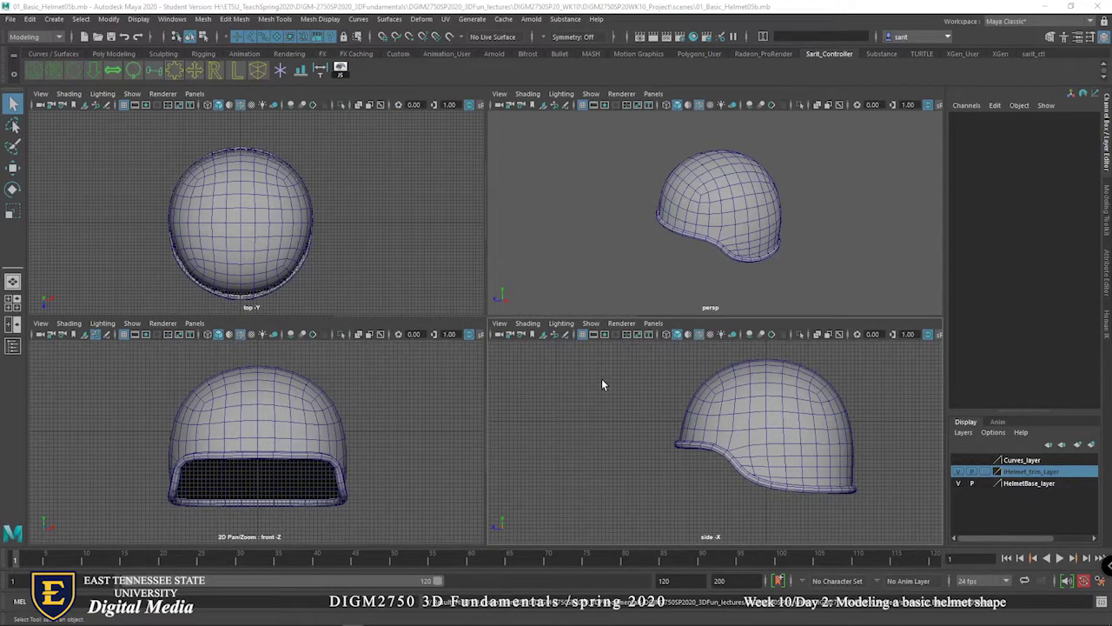
pyautogui.hotkey('alt', 'Tab')
pyautogui.click(779, 358)
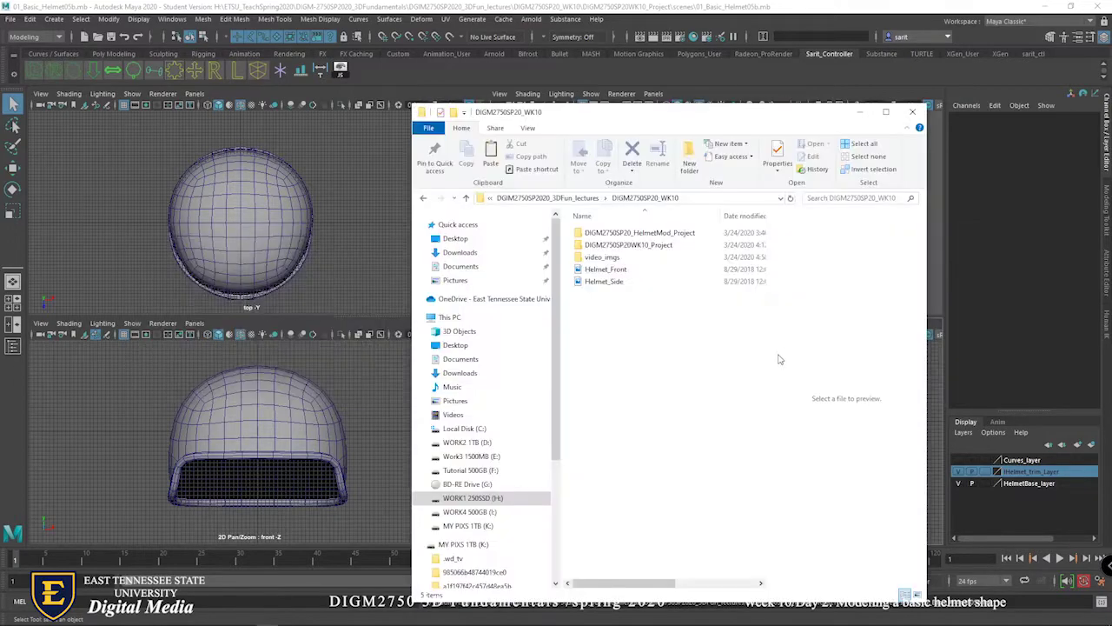
pyautogui.moveTo(659, 293); pyautogui.dragTo(639, 267)
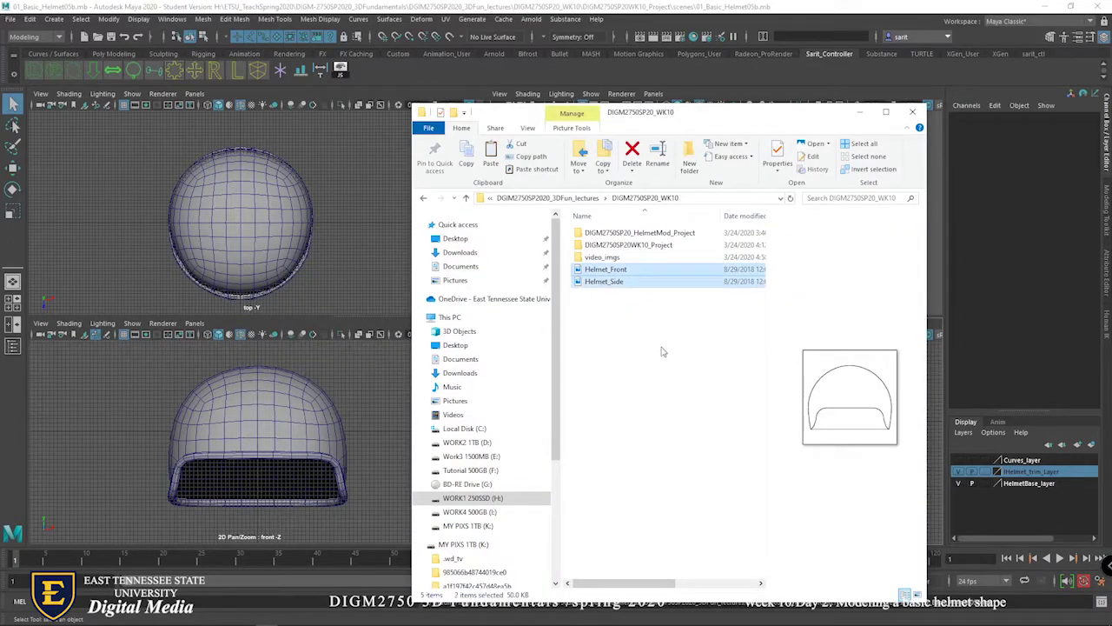
pyautogui.rightClick(625, 288)
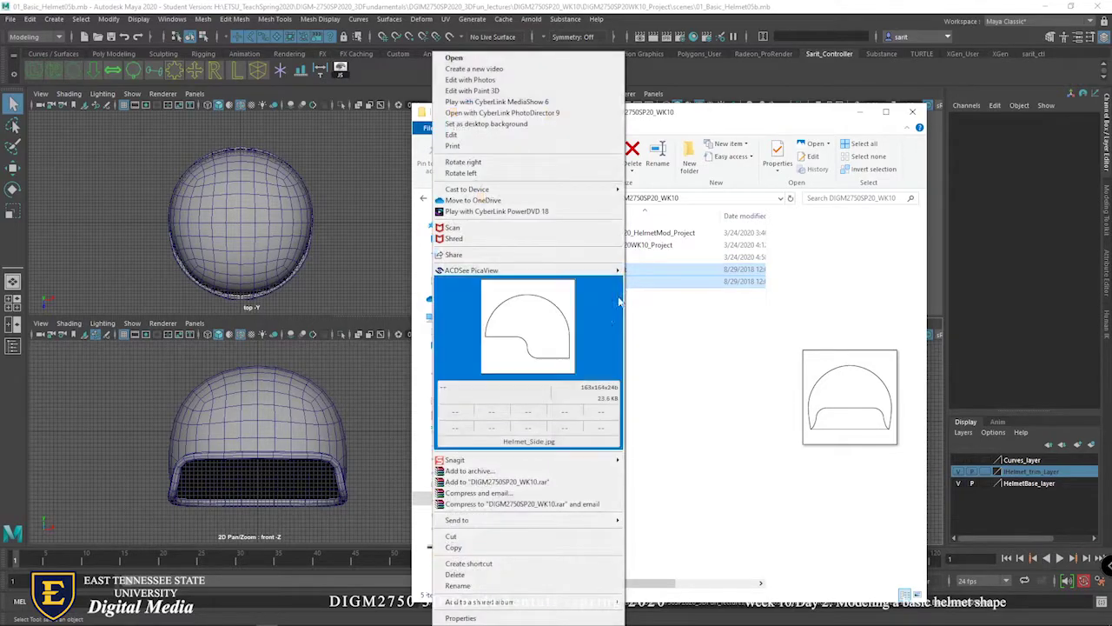
pyautogui.click(504, 548)
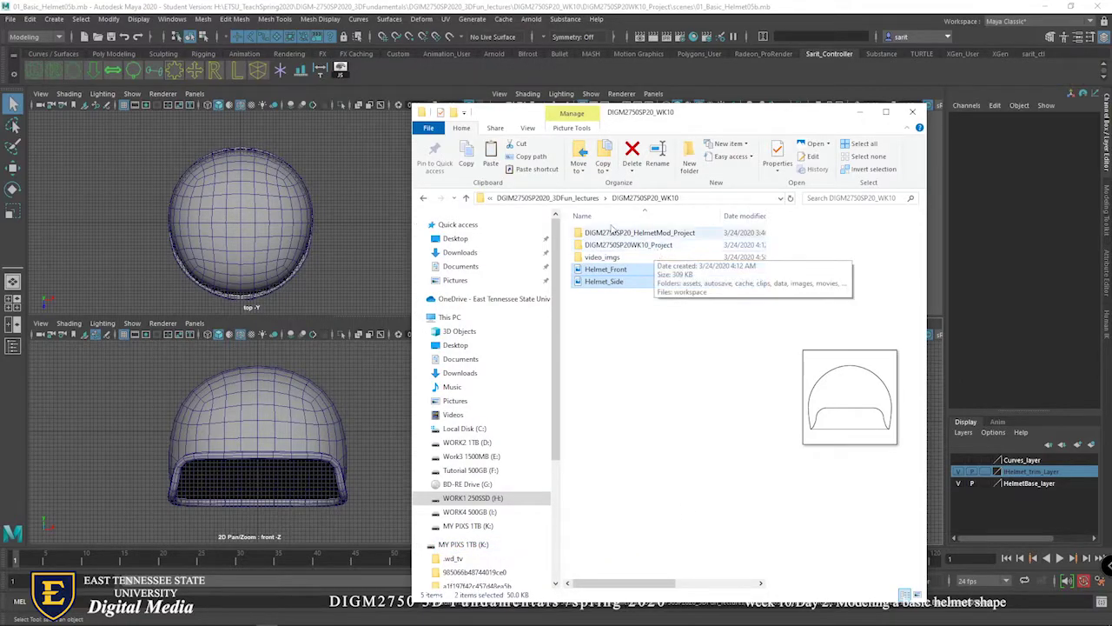
# Paste the two helmet images into the sourceimages folder of DIGM2750SP20WK10_Project.
pyautogui.click(628, 247)
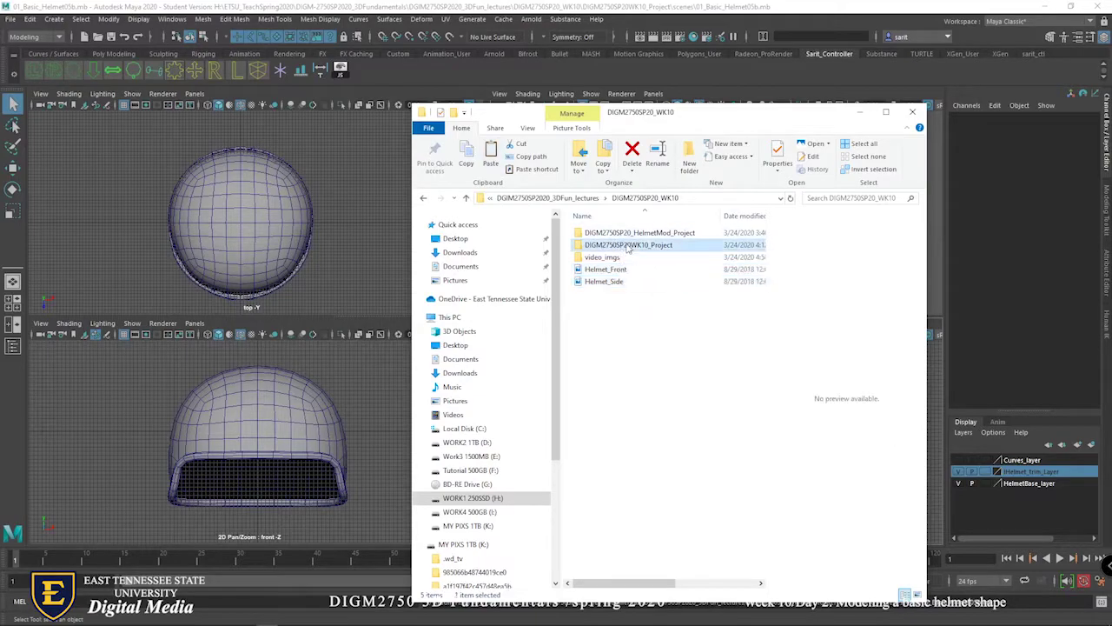
pyautogui.doubleClick(628, 246)
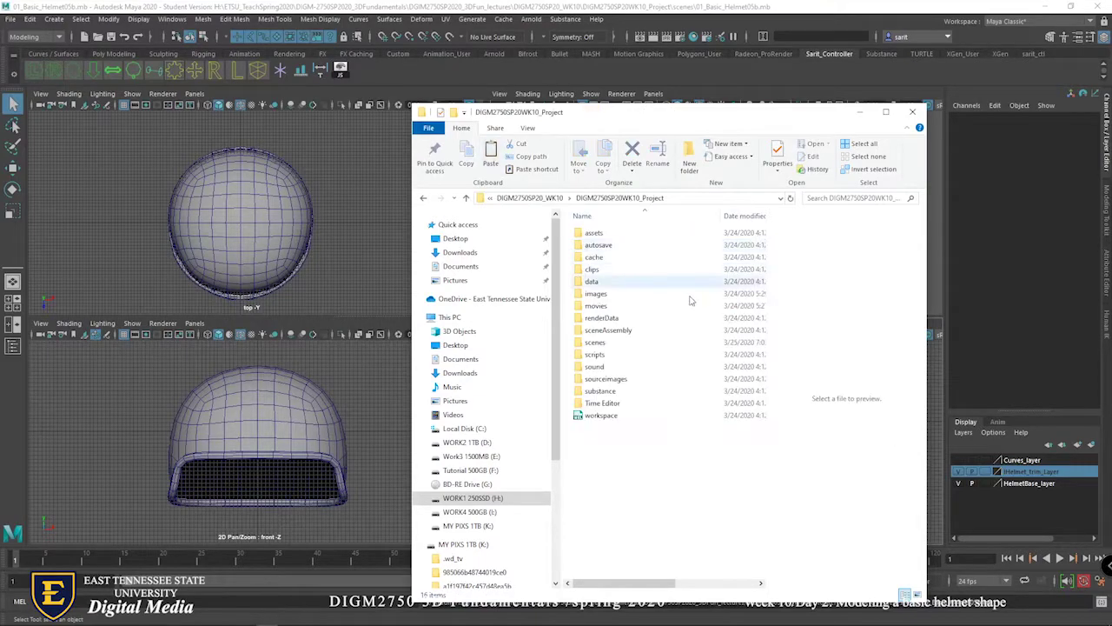
pyautogui.doubleClick(610, 383)
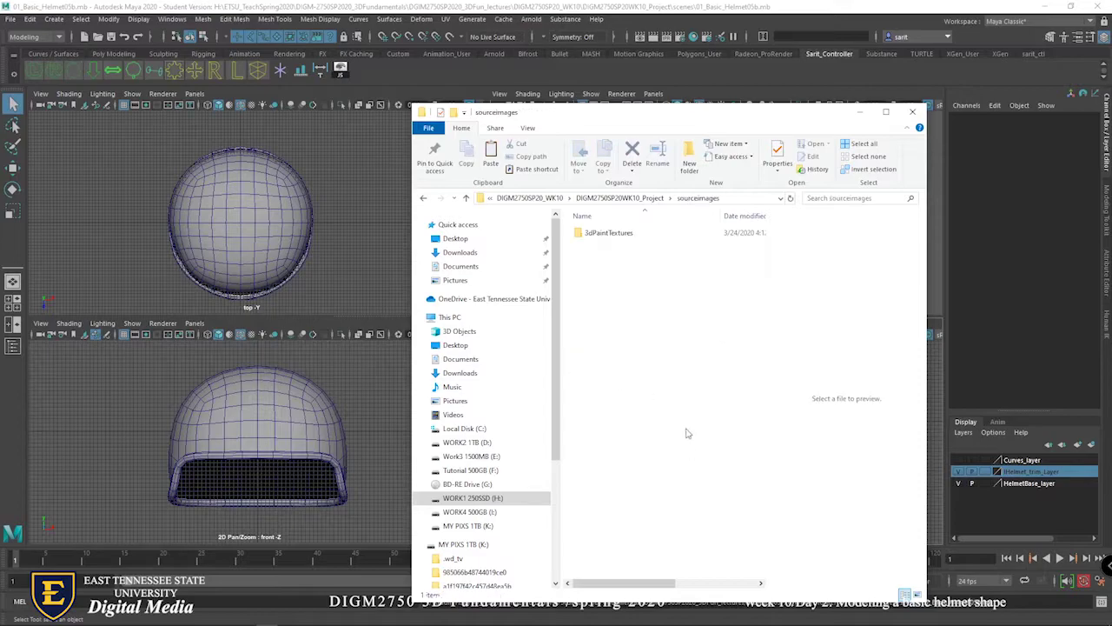
pyautogui.rightClick(654, 279)
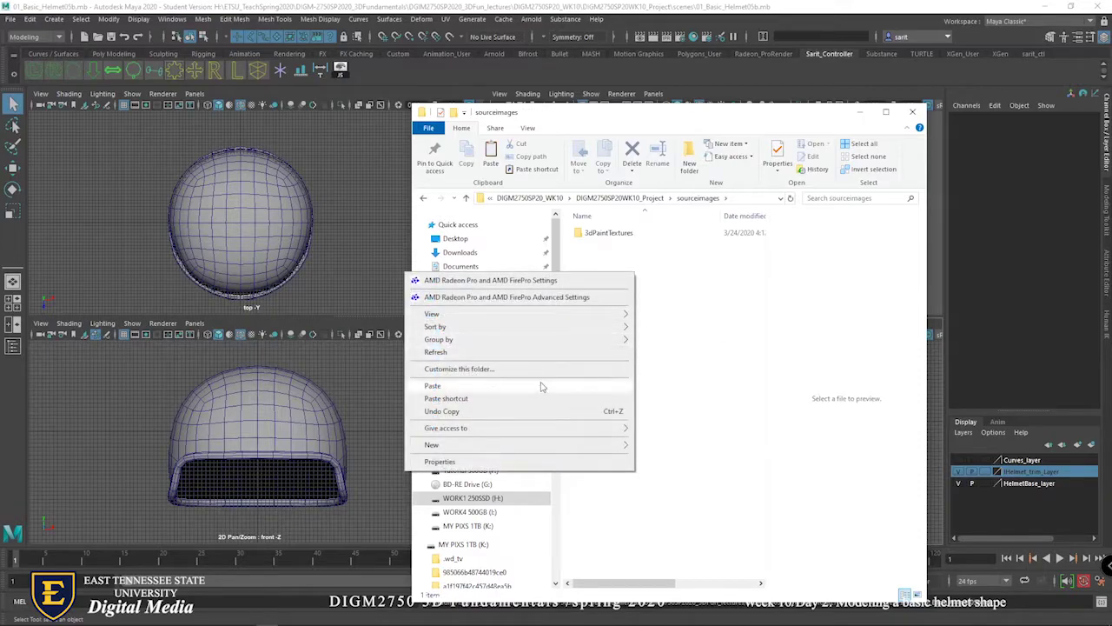
pyautogui.click(540, 386)
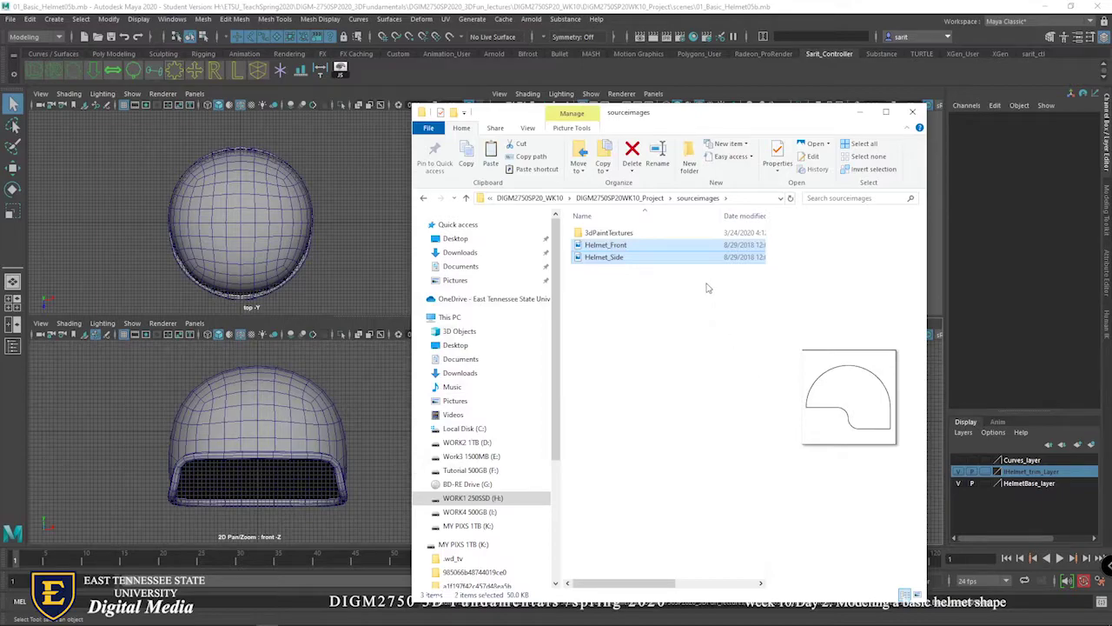
# Check the scene files in the project's scenes folder and return to the DIGM2750SP20WK10_Project folder.
pyautogui.click(613, 198)
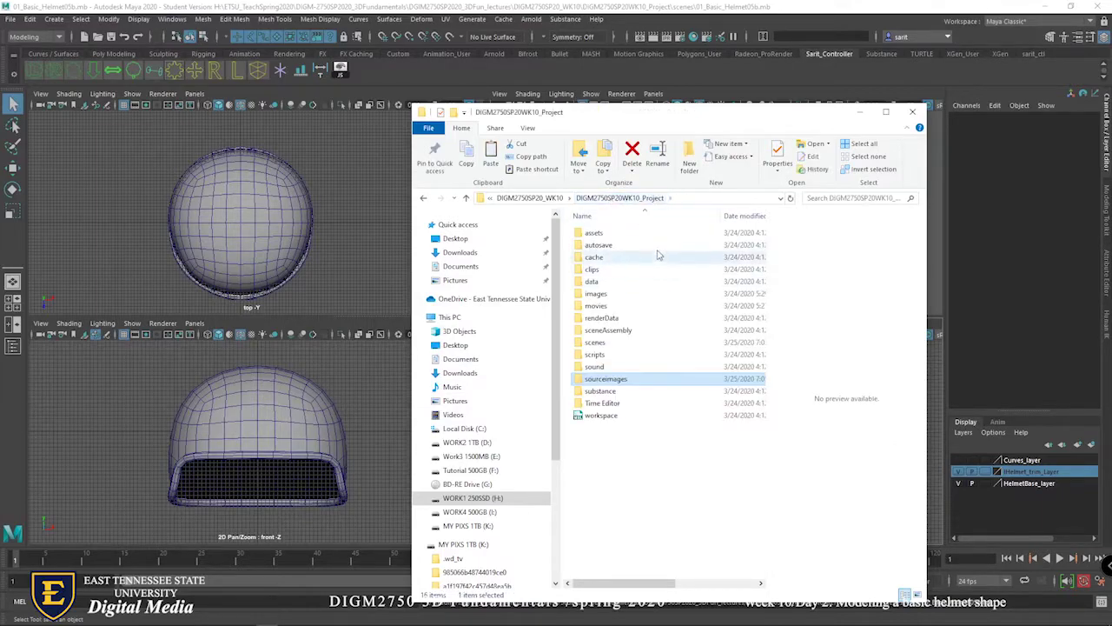
pyautogui.doubleClick(633, 346)
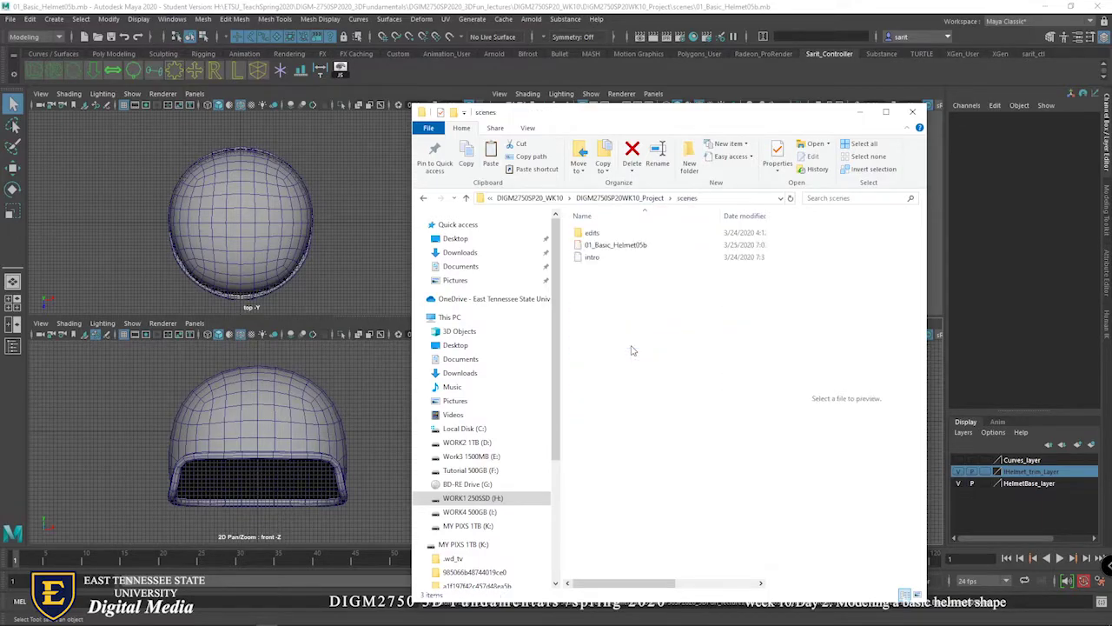
pyautogui.click(599, 258)
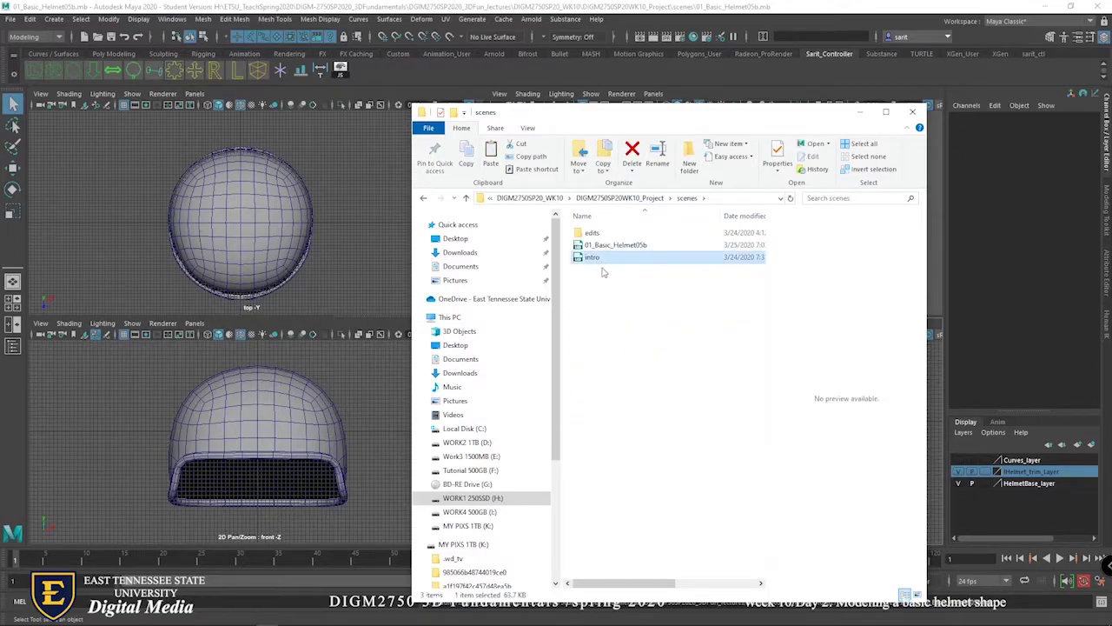
pyautogui.click(619, 198)
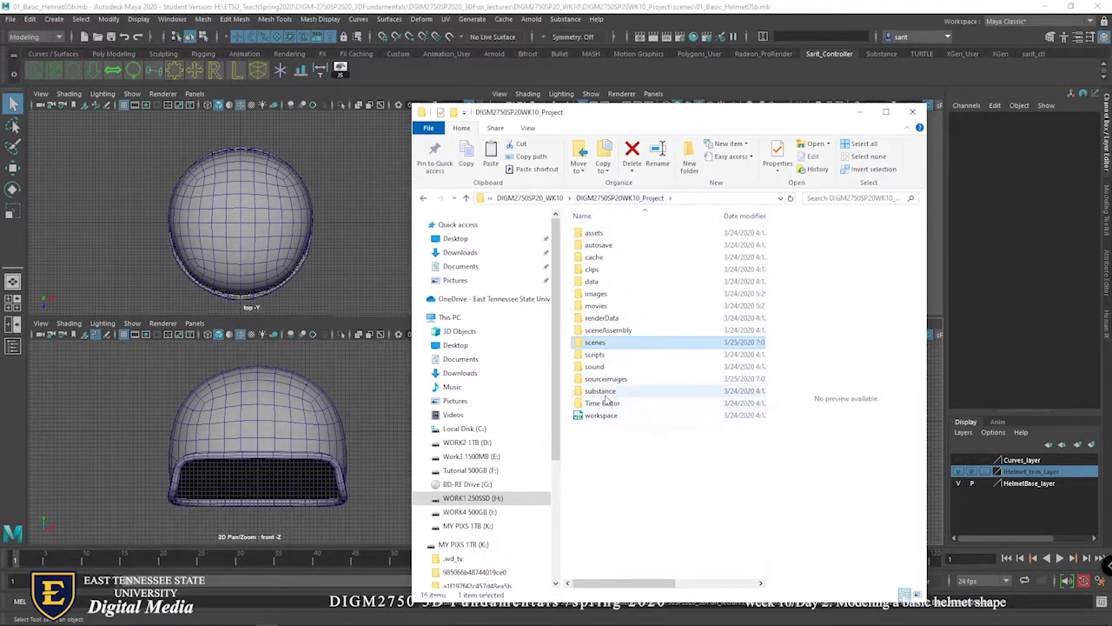
# Switch back to Maya and inspect the helmet model from several angles in an enlarged perspective view.
pyautogui.click(672, 8)
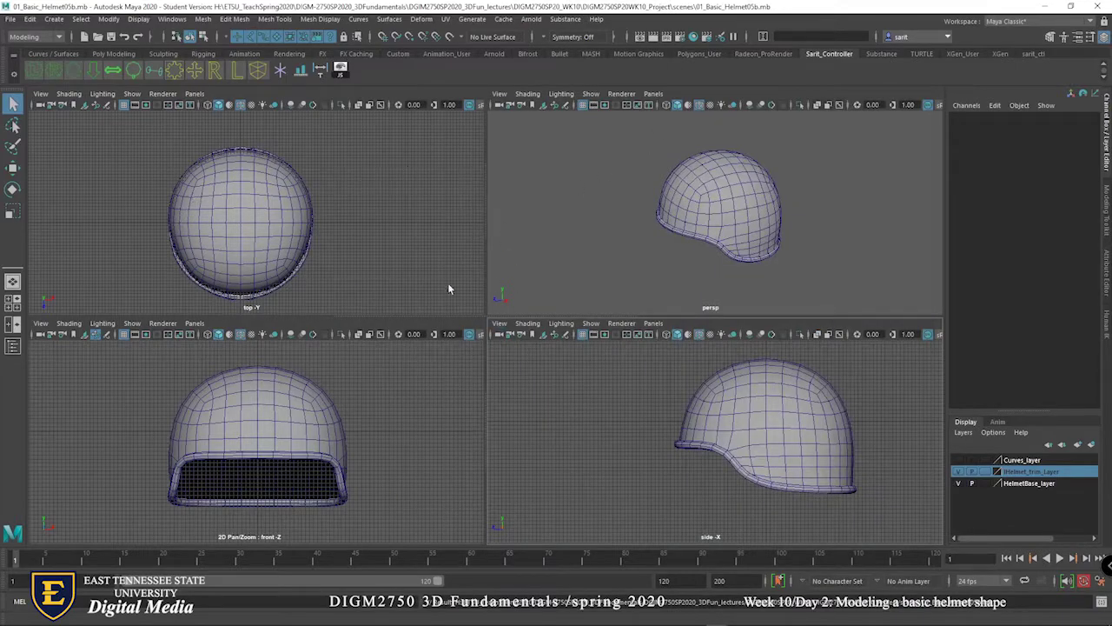
pyautogui.keyDown('alt'); pyautogui.moveTo(702, 245); pyautogui.dragTo(752, 235); pyautogui.keyUp('alt')
pyautogui.press('space')
pyautogui.keyDown('alt'); pyautogui.moveTo(691, 320); pyautogui.dragTo(728, 323); pyautogui.keyUp('alt')
pyautogui.keyDown('alt'); pyautogui.moveTo(599, 387); pyautogui.dragTo(574, 375); pyautogui.keyUp('alt')
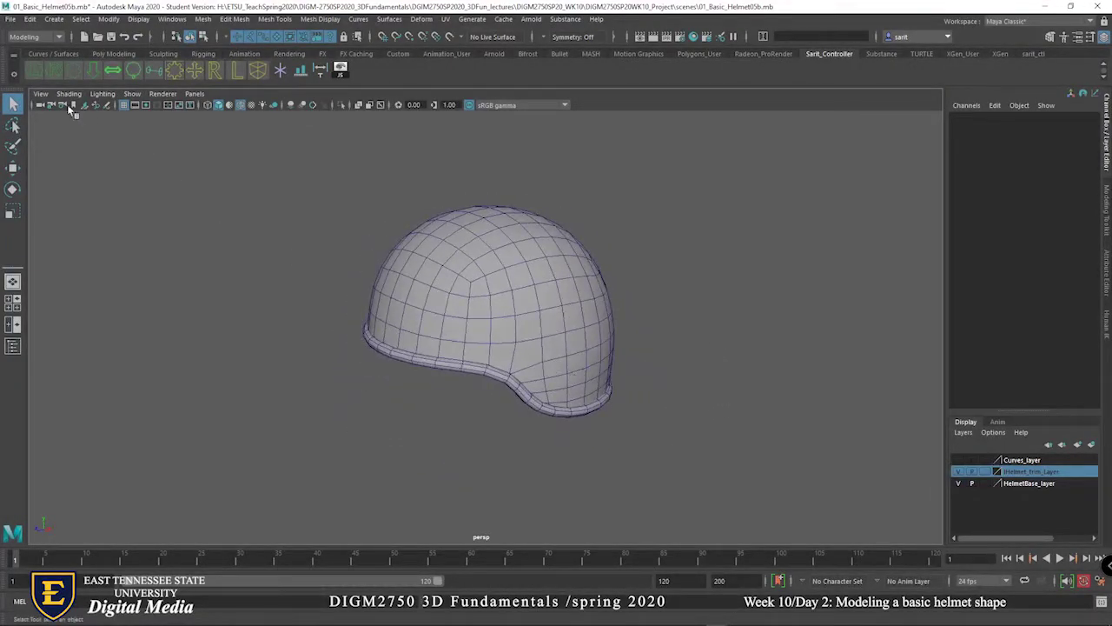
pyautogui.click(11, 19)
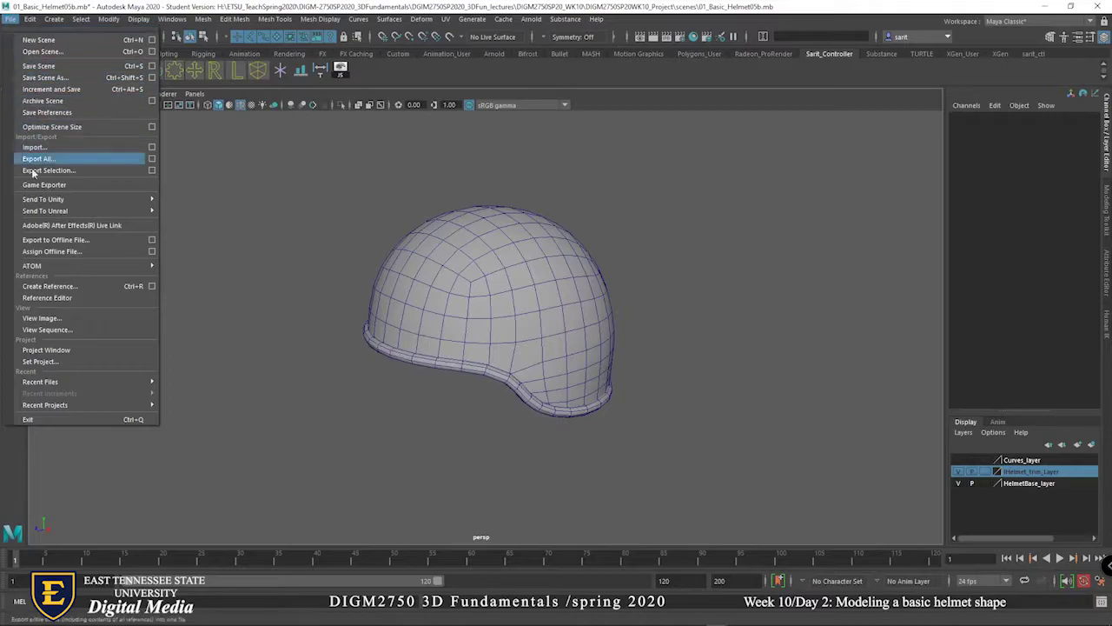
pyautogui.click(45, 363)
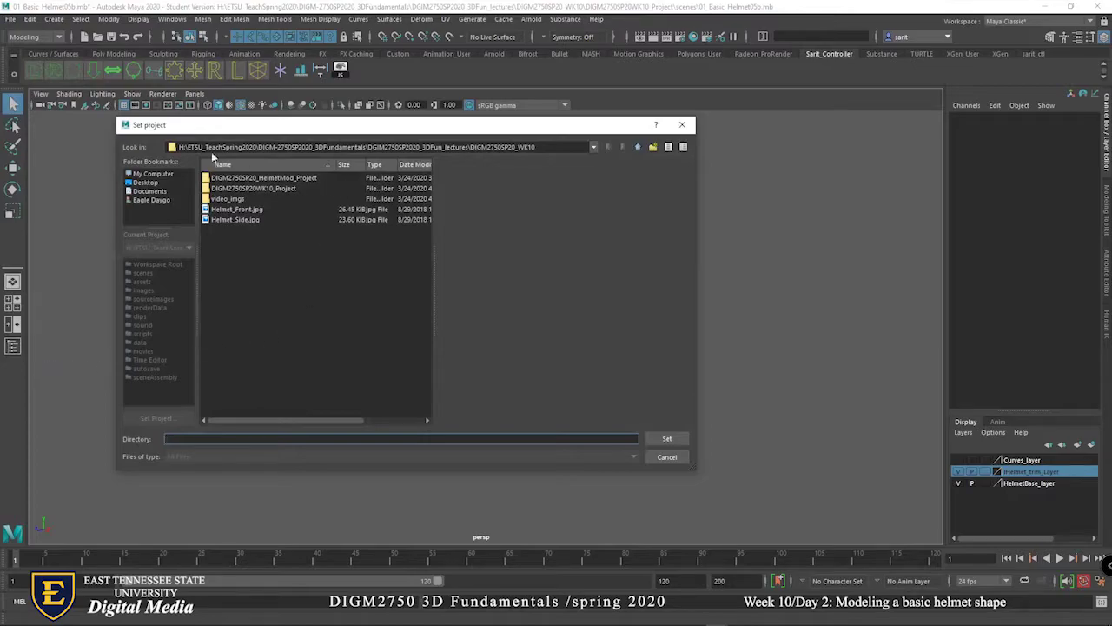
pyautogui.click(256, 189)
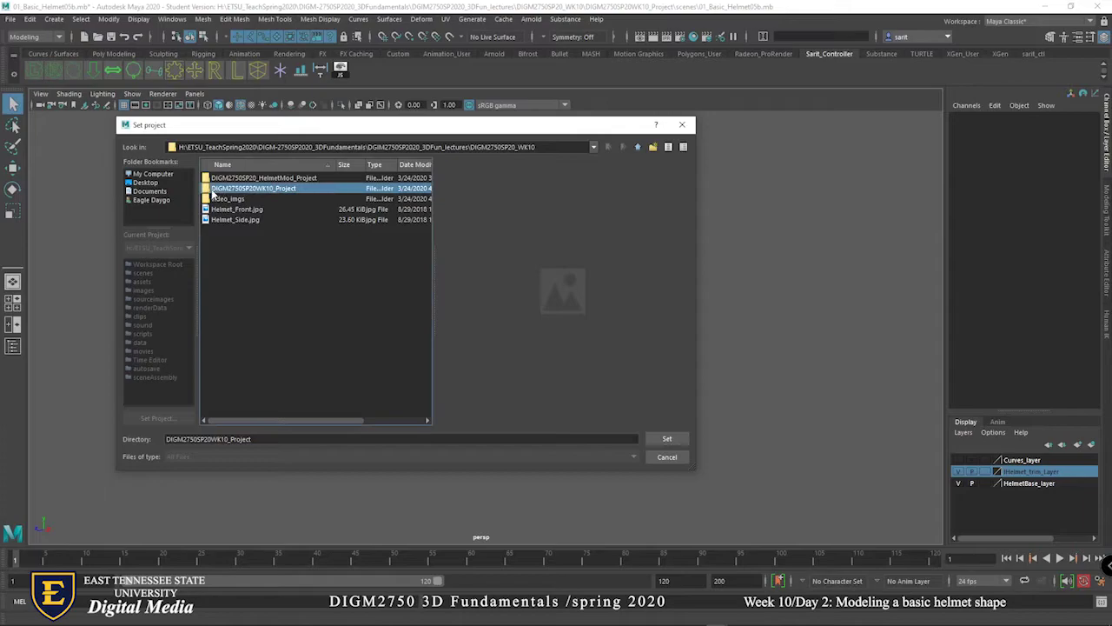
pyautogui.doubleClick(275, 188)
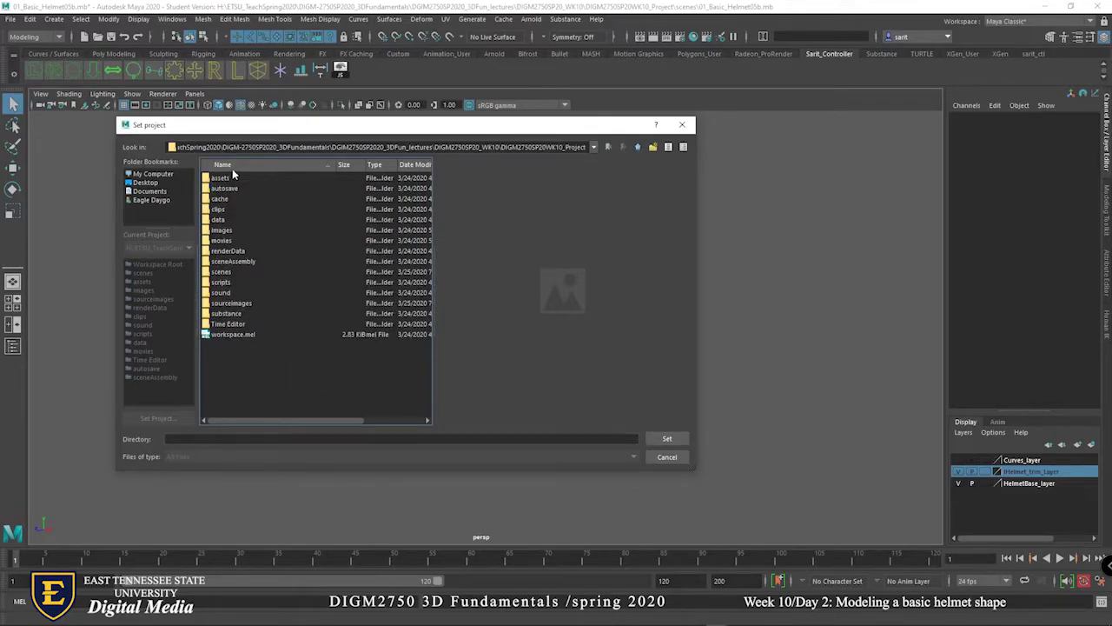
pyautogui.click(226, 188)
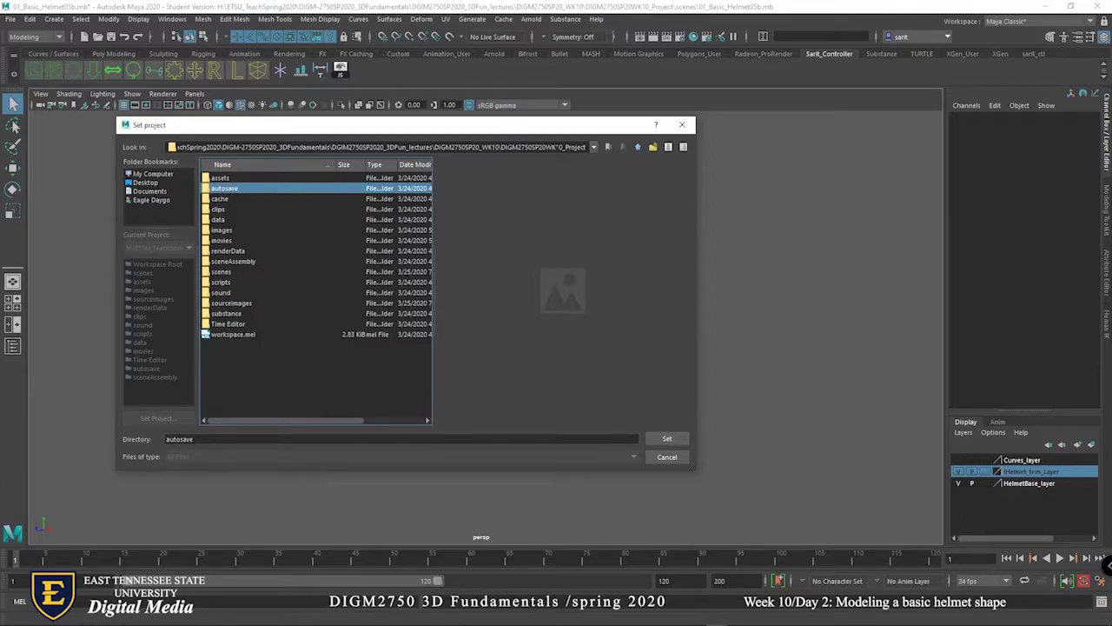
pyautogui.click(640, 147)
pyautogui.click(284, 191)
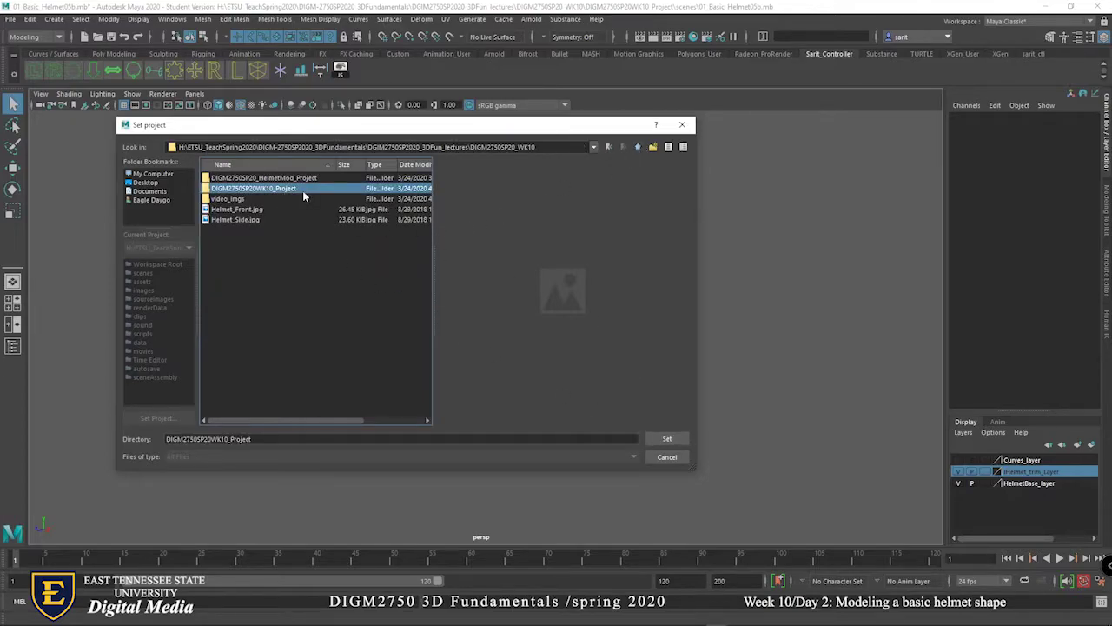
pyautogui.doubleClick(302, 191)
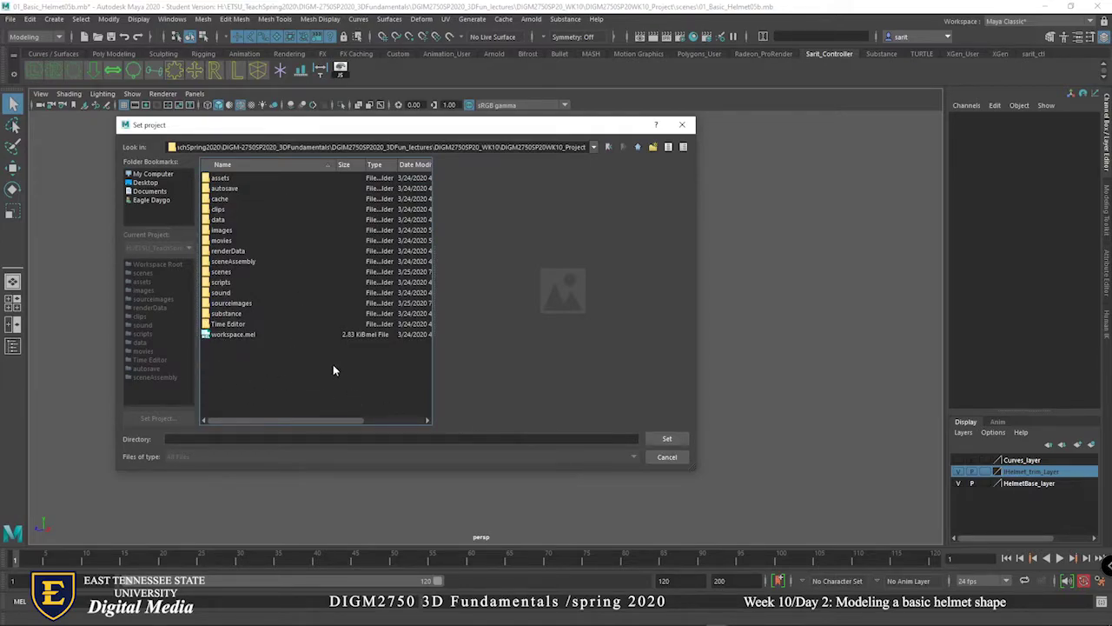
pyautogui.click(637, 147)
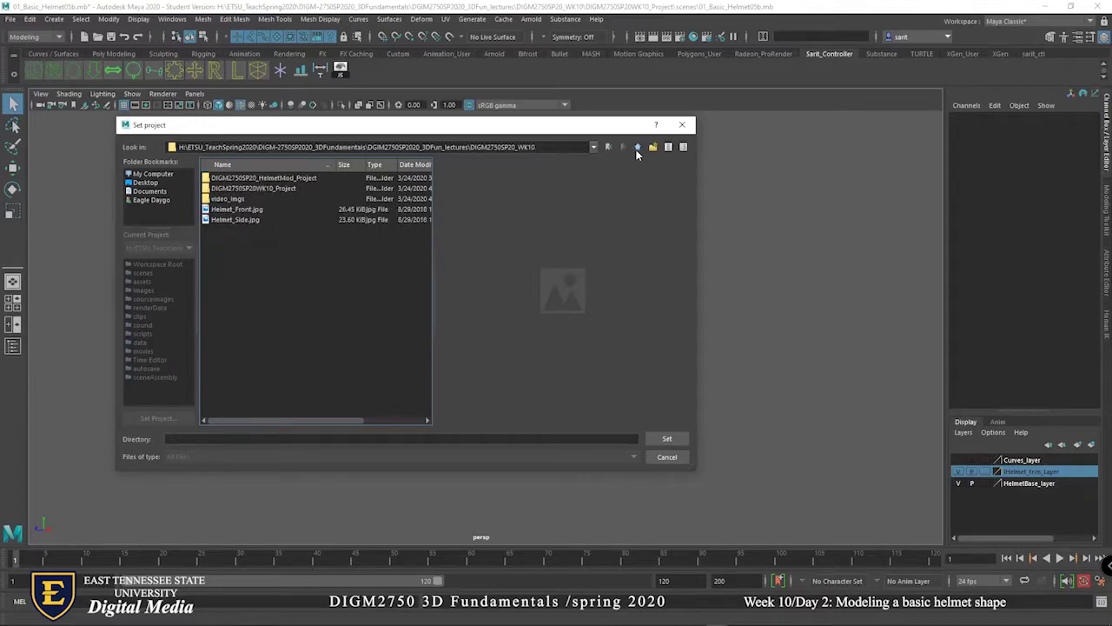
pyautogui.doubleClick(299, 185)
pyautogui.click(289, 187)
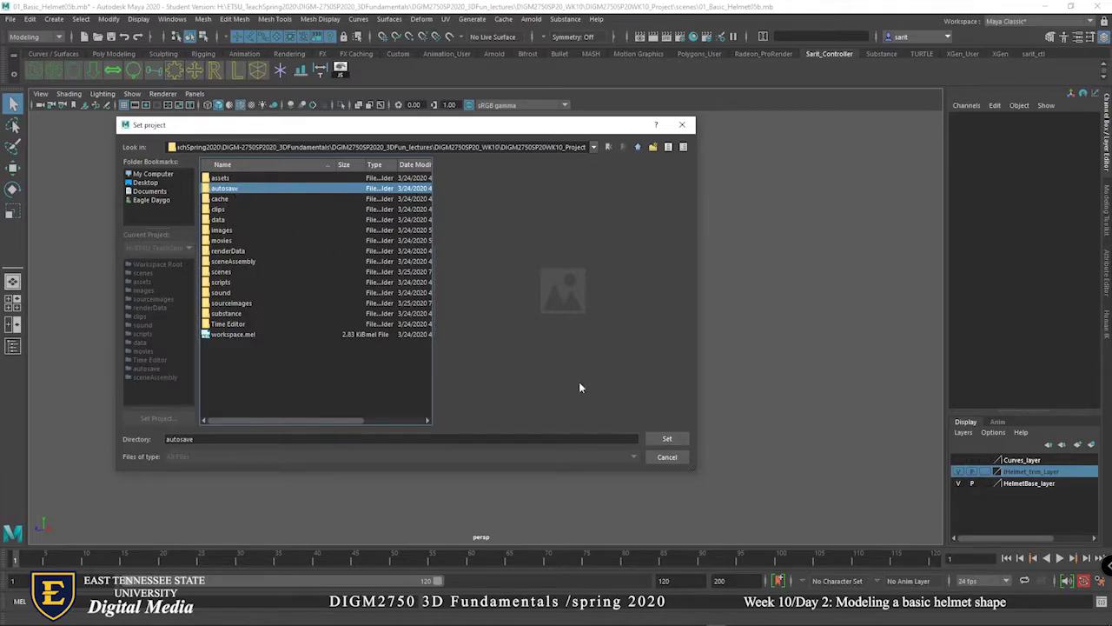
pyautogui.click(668, 439)
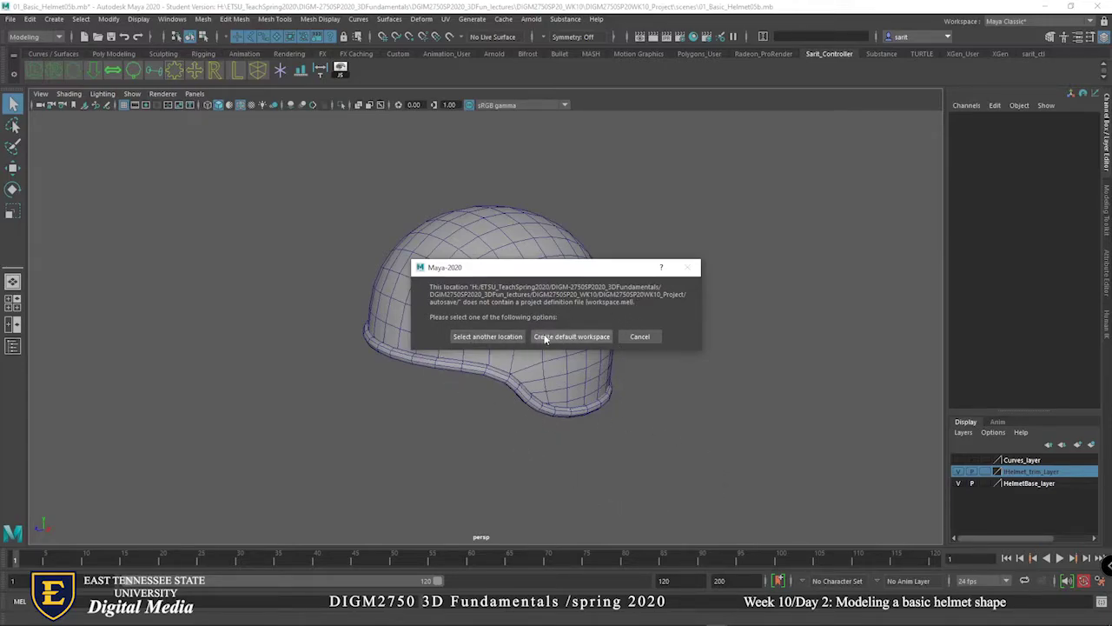
pyautogui.click(640, 337)
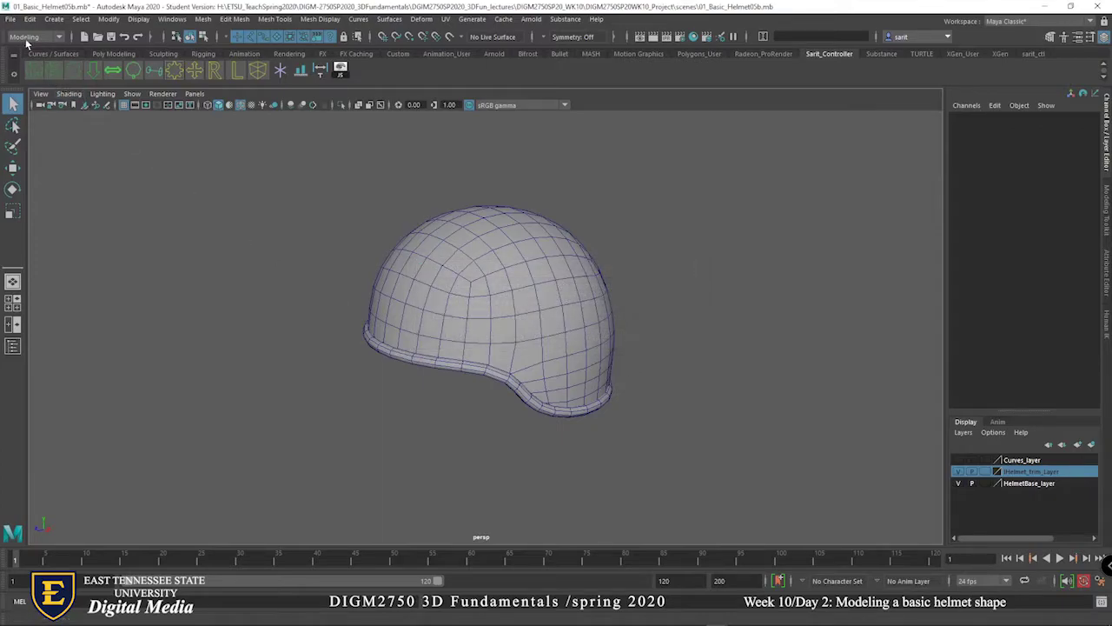
# Set the Maya project to the DIGM2750SP20WK10_Project folder inside DIGM2750SP20_WK10.
pyautogui.click(10, 19)
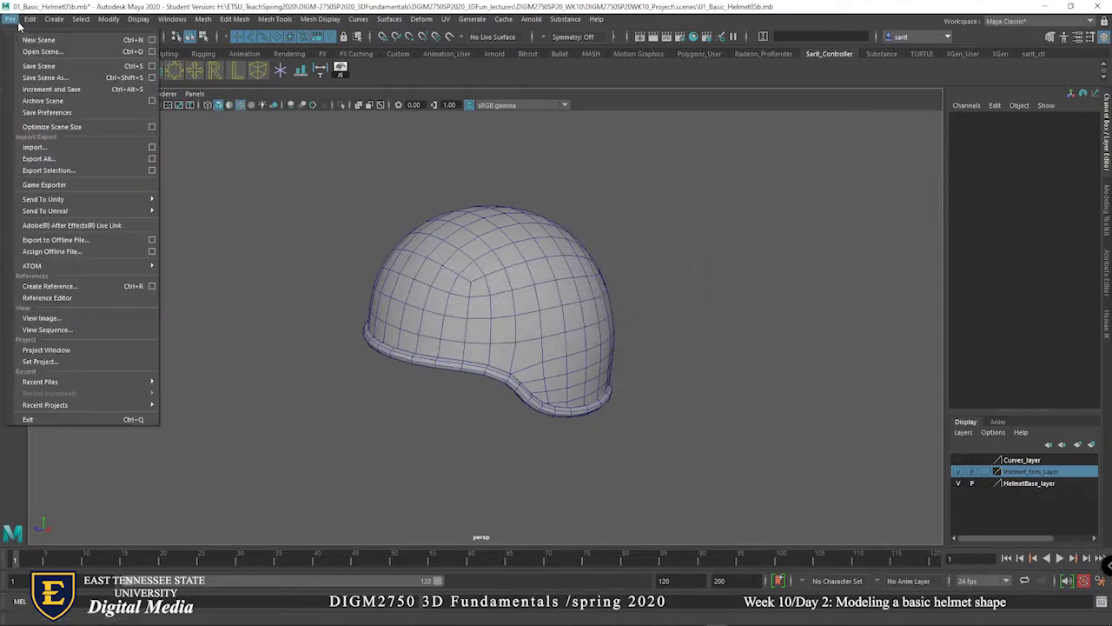
pyautogui.click(42, 361)
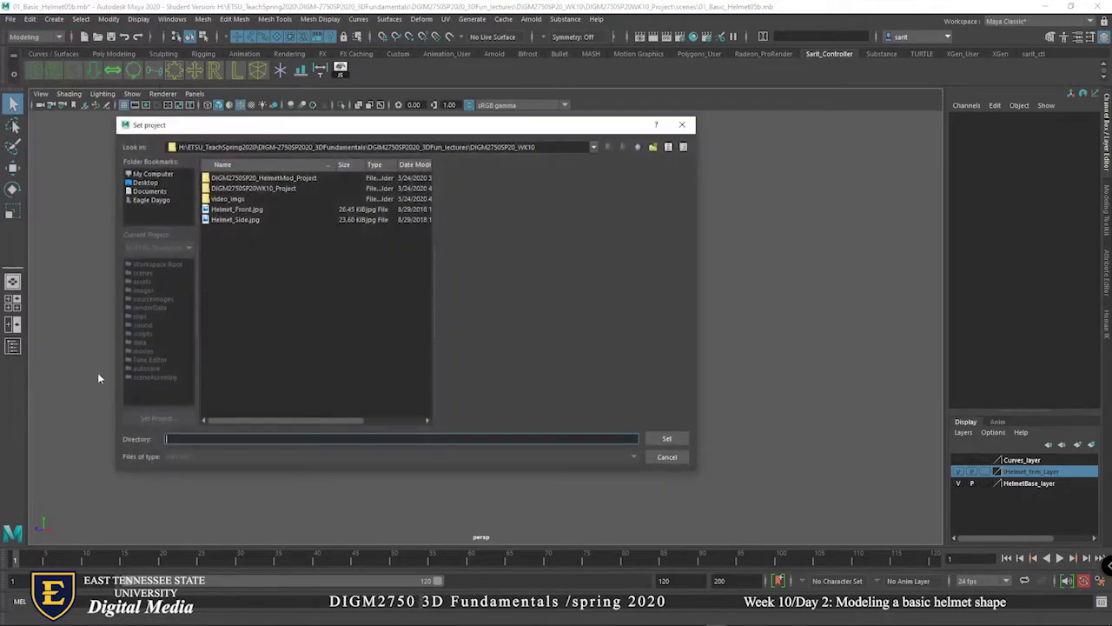
pyautogui.click(281, 189)
pyautogui.doubleClick(282, 189)
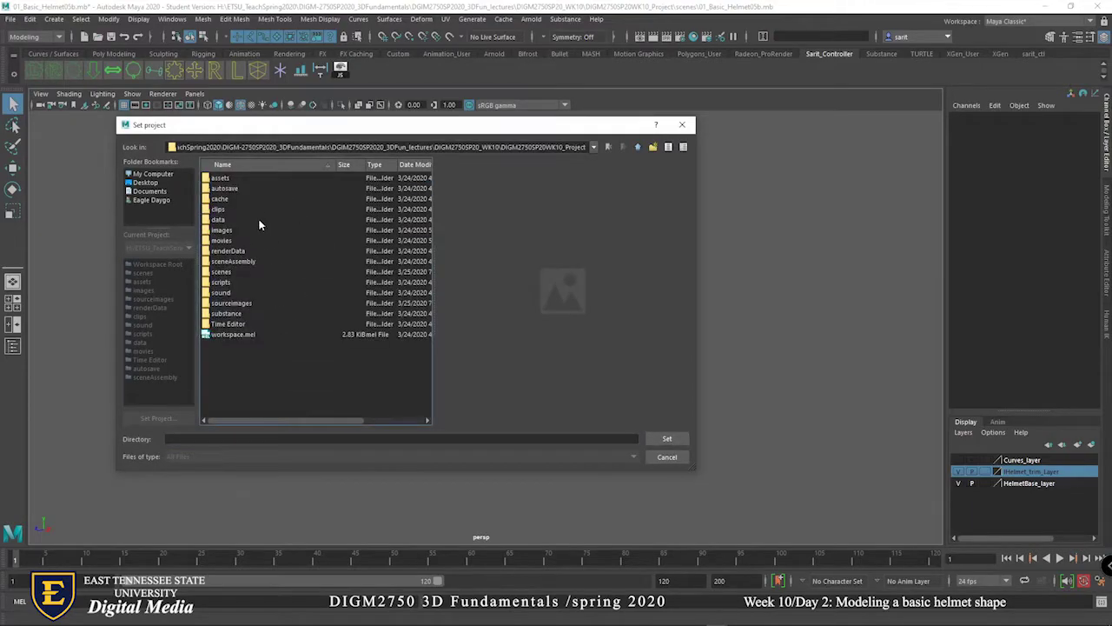
pyautogui.click(223, 283)
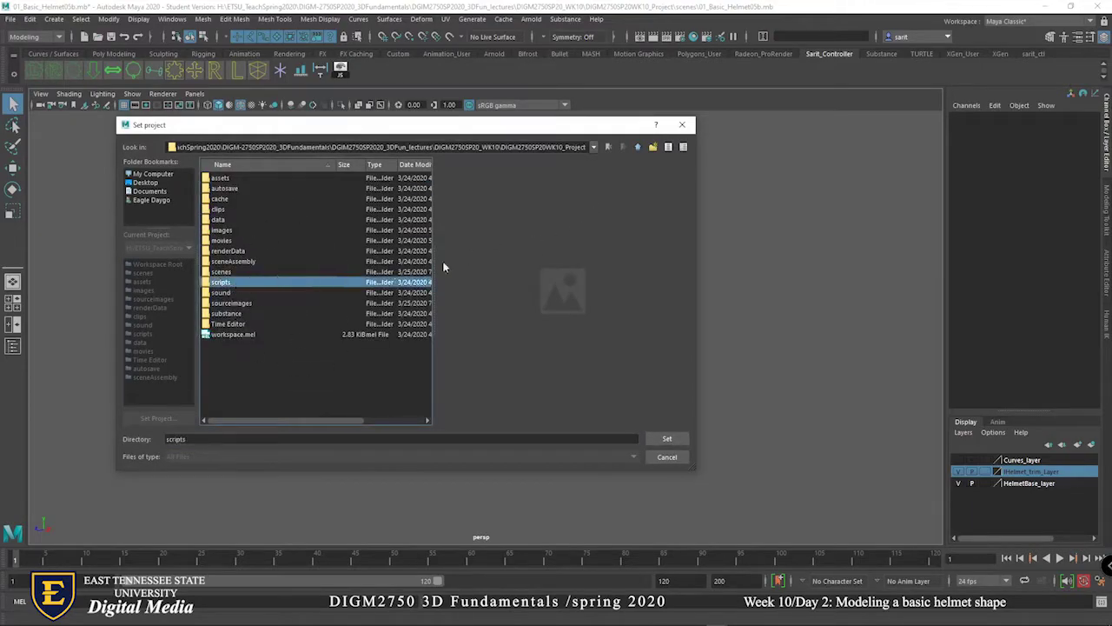
pyautogui.click(638, 146)
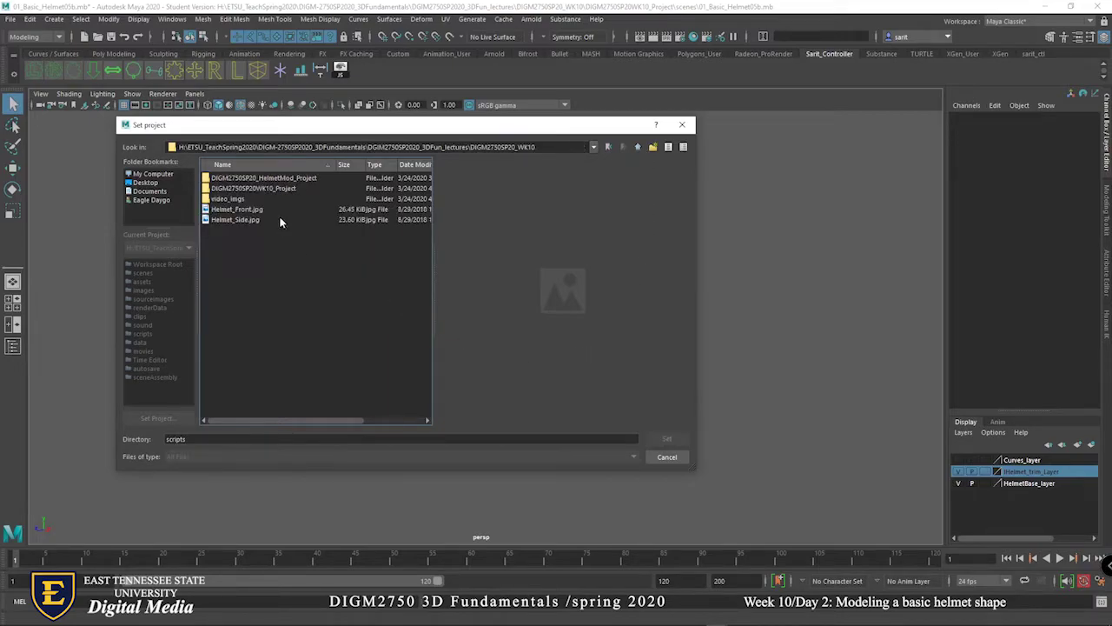
pyautogui.click(278, 190)
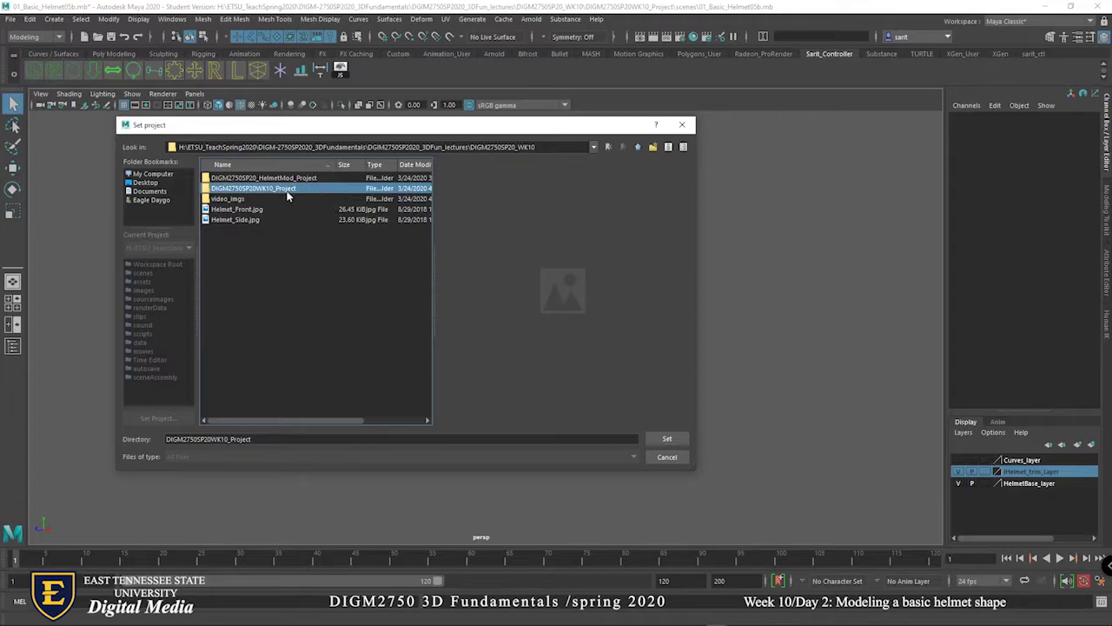
pyautogui.click(667, 438)
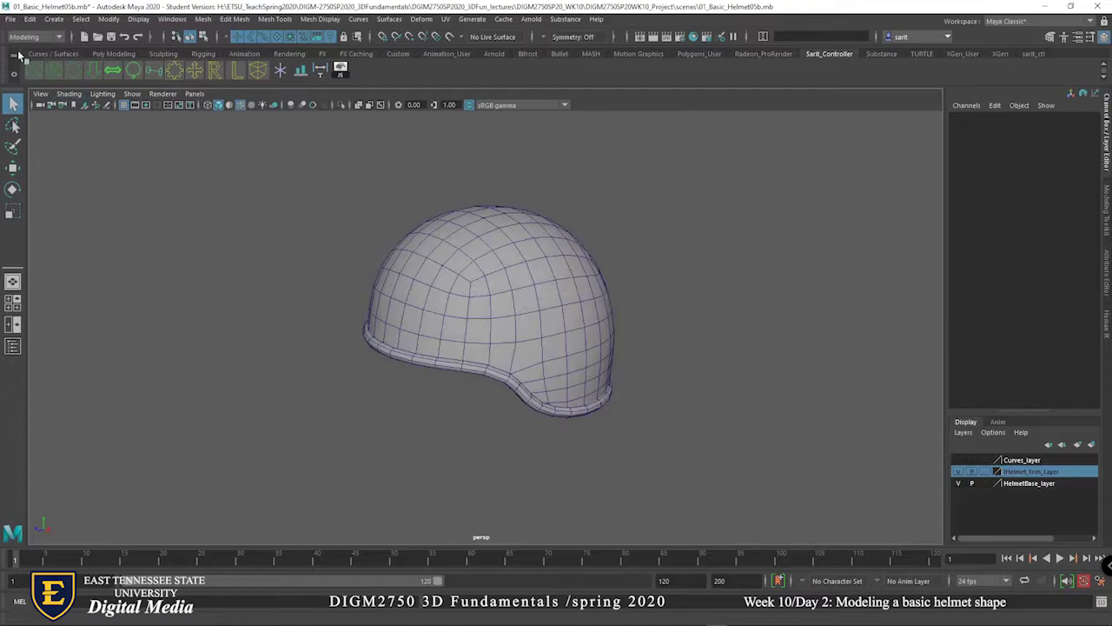
# Open intro.mb from the project's scenes folder without saving changes to the helmet scene, accepting the student version notice.
pyautogui.click(11, 20)
pyautogui.click(41, 52)
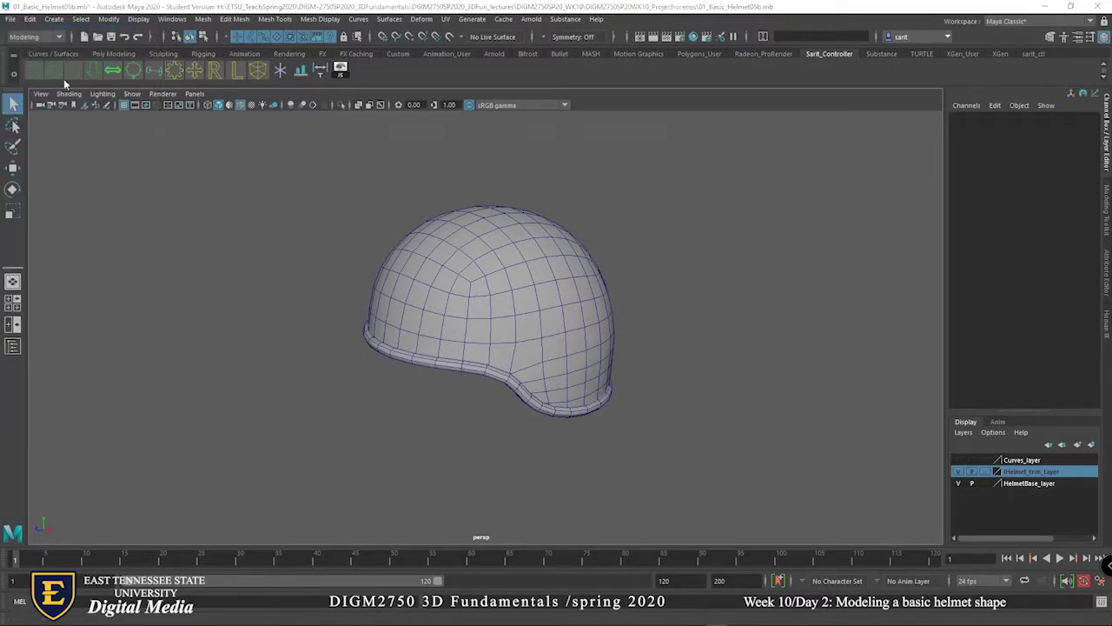
pyautogui.click(223, 199)
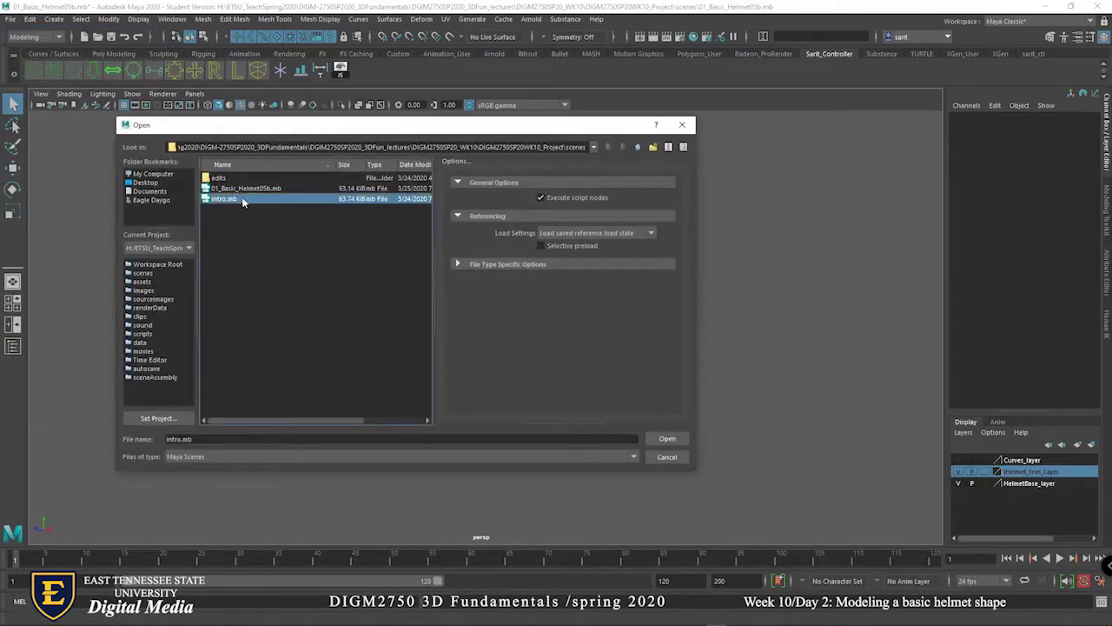
pyautogui.click(666, 438)
pyautogui.click(554, 330)
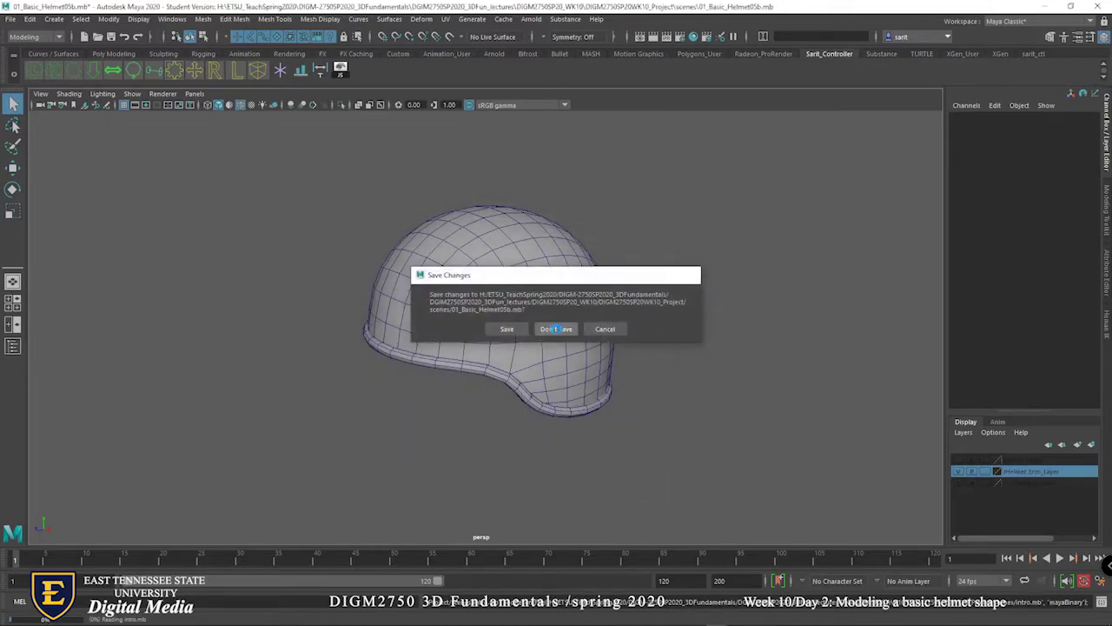
pyautogui.click(529, 328)
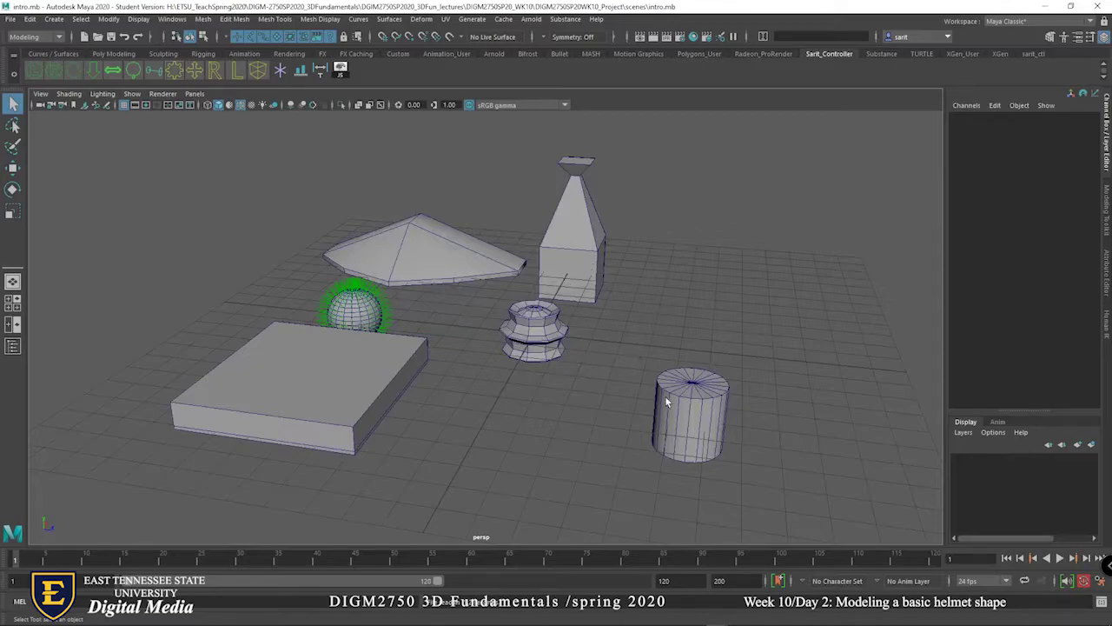
# Create a new empty scene.
pyautogui.click(19, 21)
pyautogui.click(32, 41)
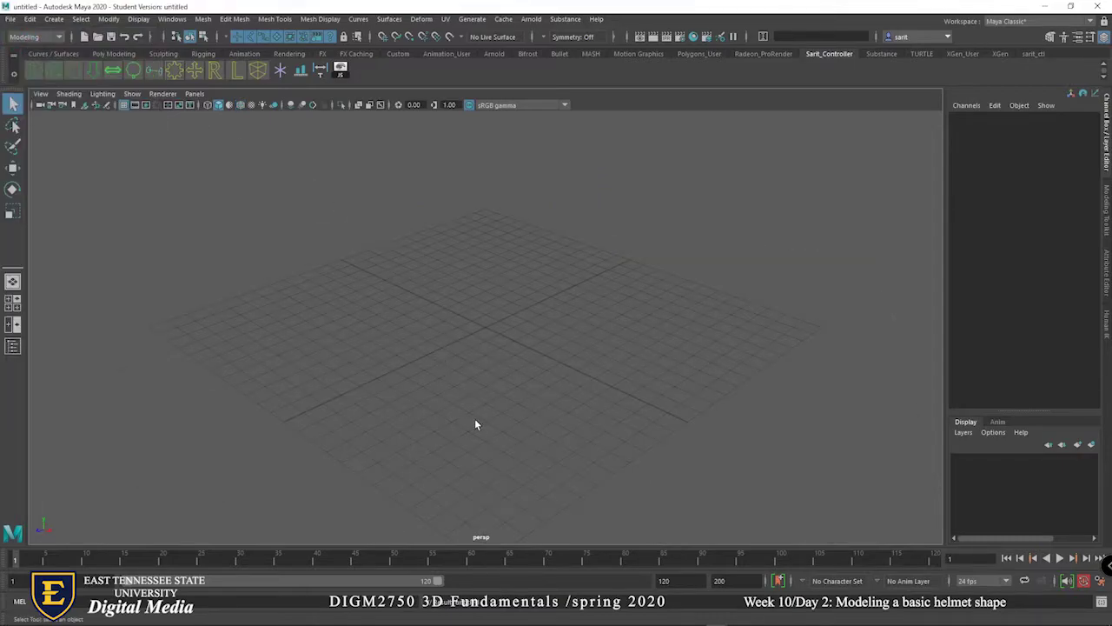
pyautogui.click(10, 18)
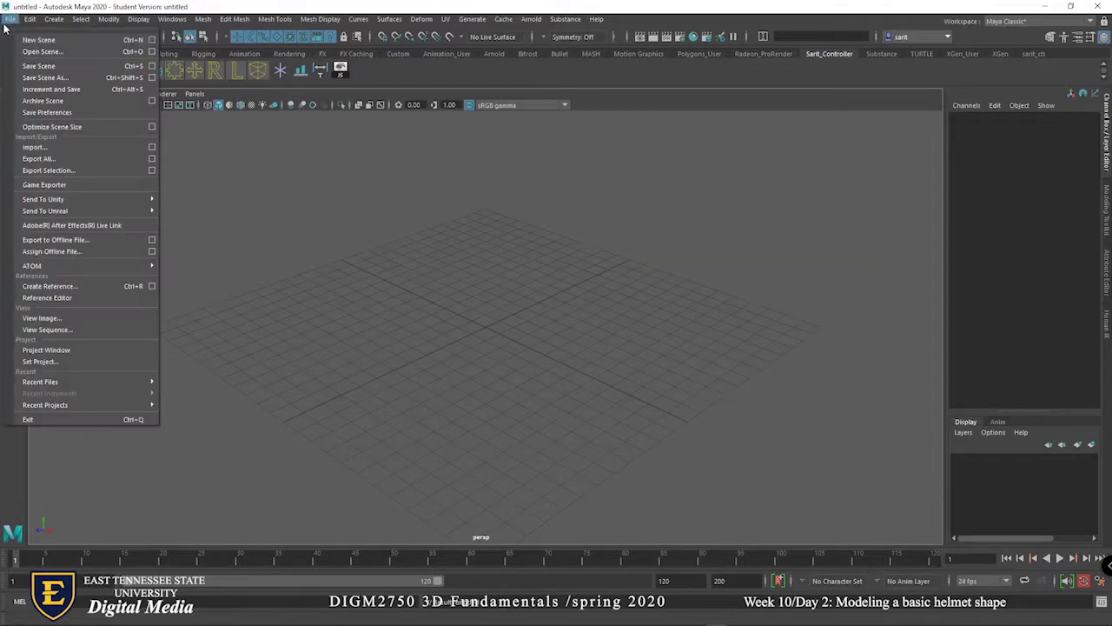
pyautogui.click(43, 78)
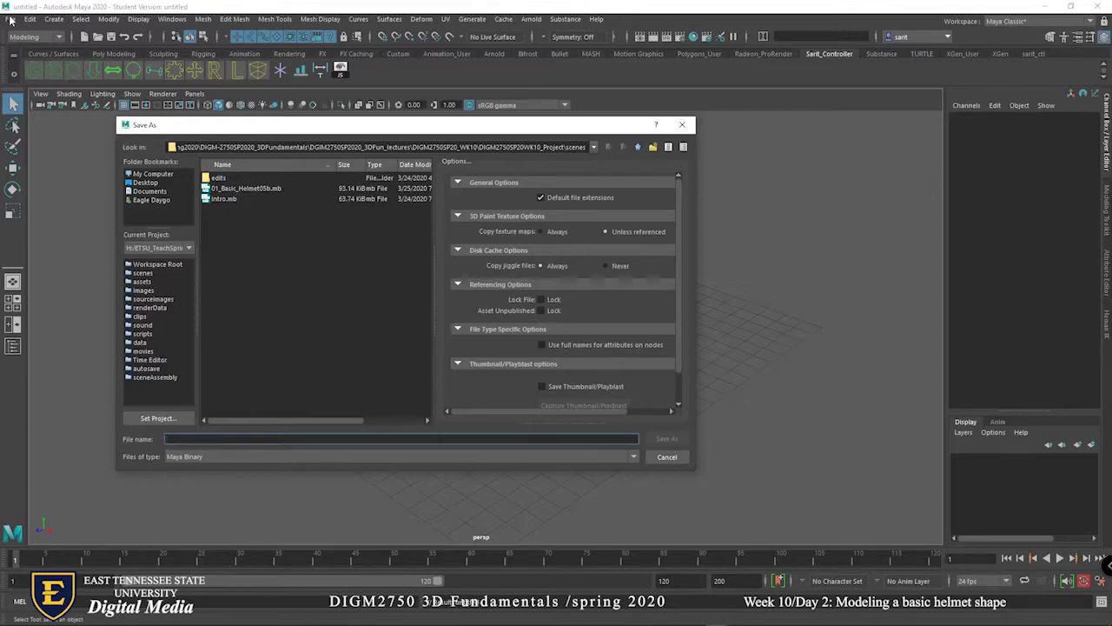
pyautogui.click(669, 457)
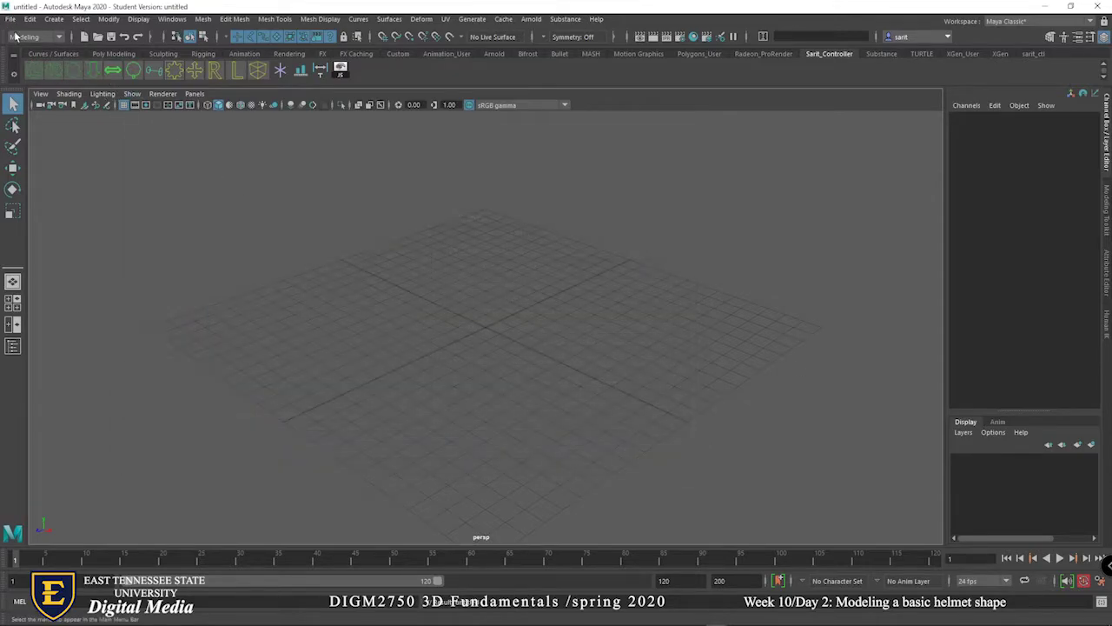
# Save the empty scene as Basic_Helmet2020_01 in Maya Binary format in the project's scenes folder, accepting the student version notice.
pyautogui.click(10, 19)
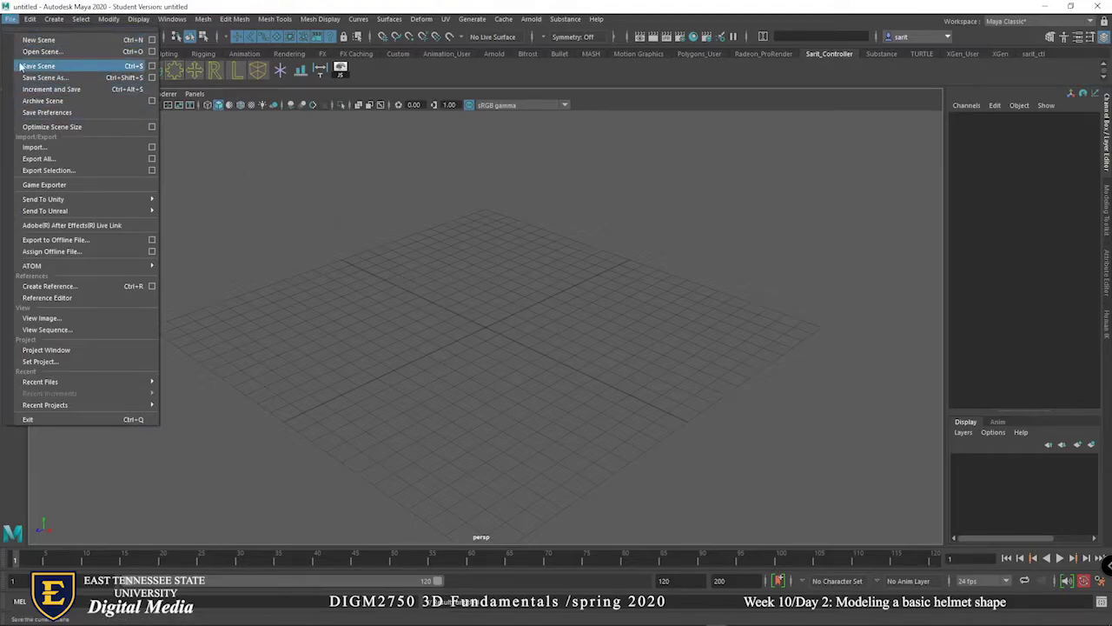
pyautogui.moveTo(102, 407)
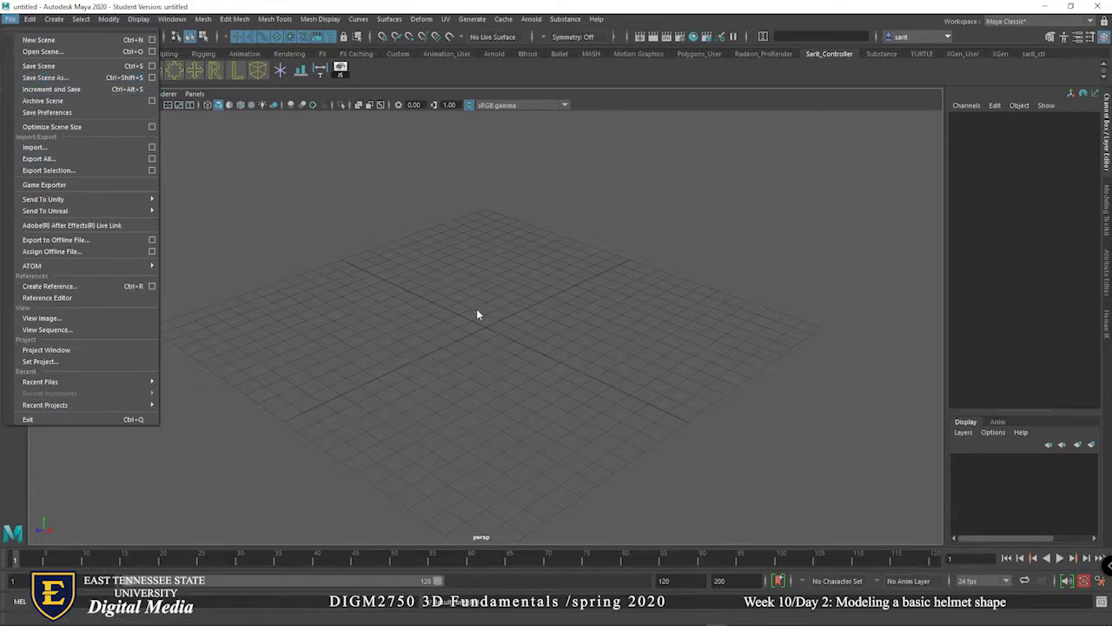
pyautogui.click(79, 78)
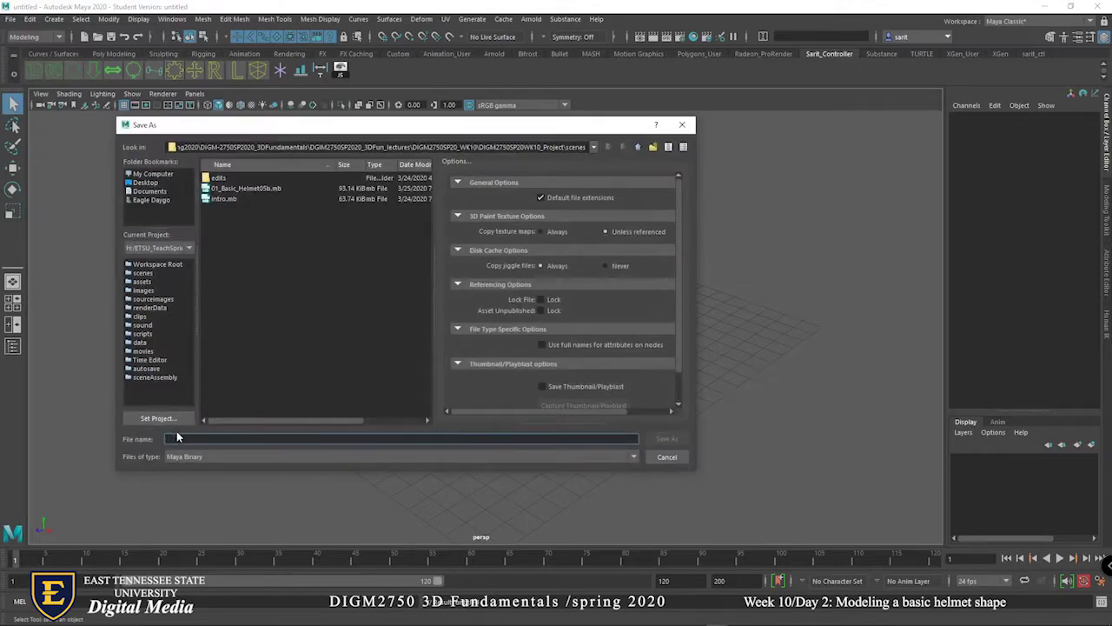
pyautogui.click(247, 189)
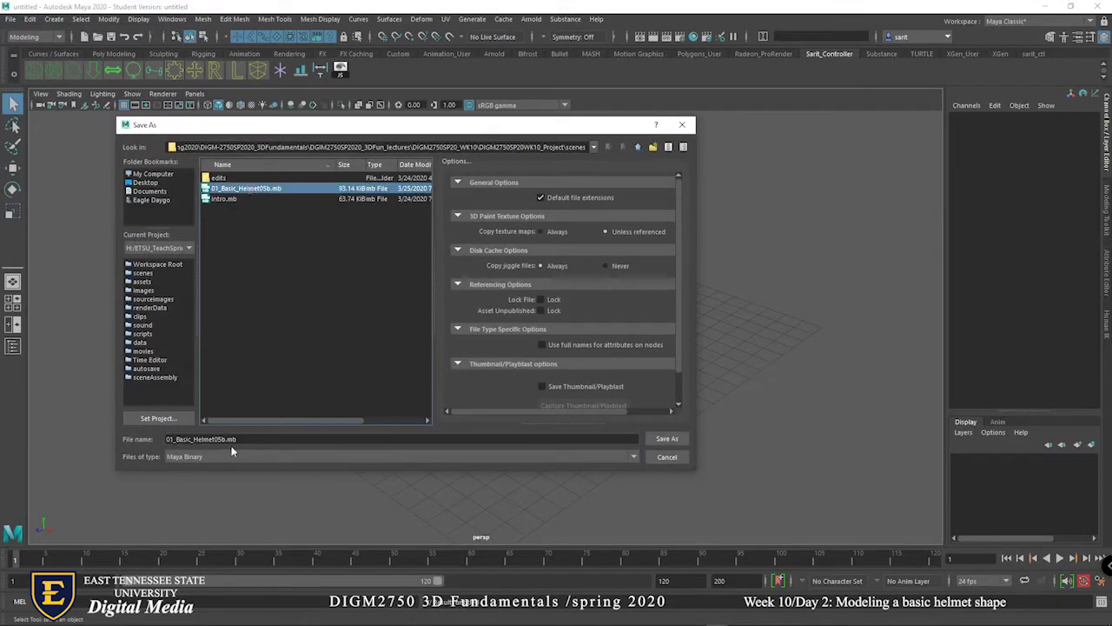
pyautogui.hotkey('shift', 'Left')
pyautogui.hotkey('shift', 'Left')
pyautogui.hotkey('shift', 'Left')
pyautogui.hotkey('shift', 'Left')
pyautogui.hotkey('shift', 'Left')
pyautogui.hotkey('shift', 'Left')
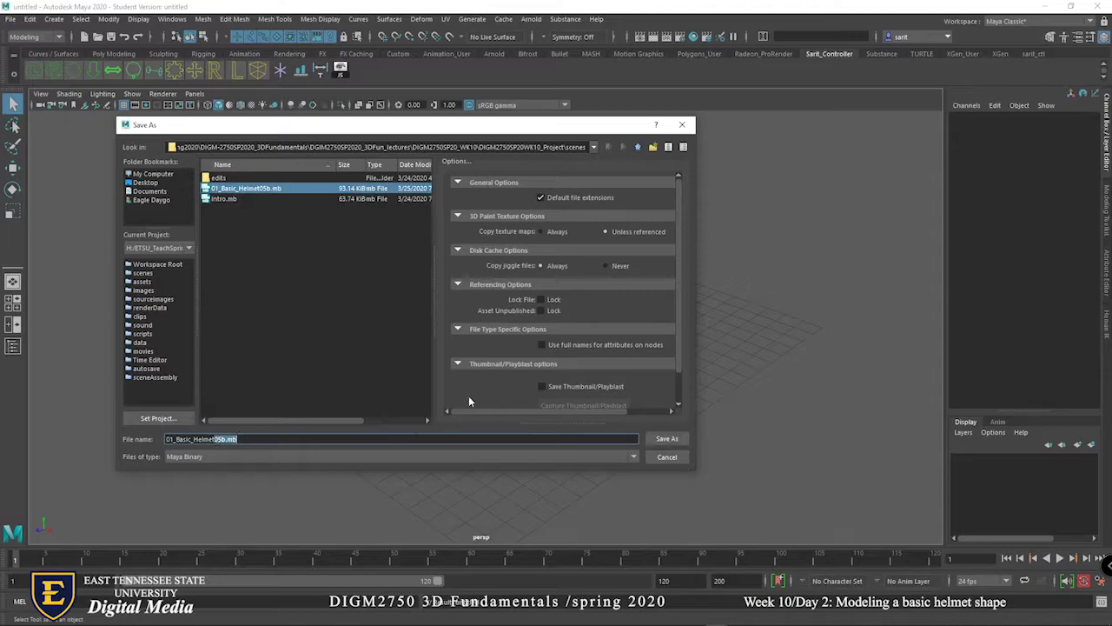
pyautogui.press('BackSpace')
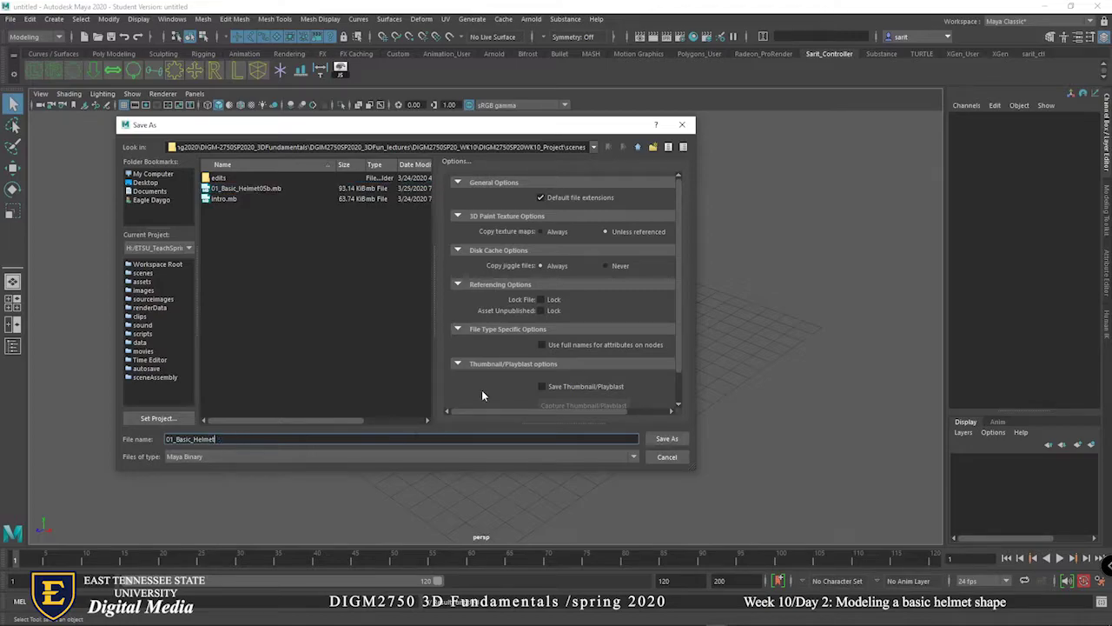
pyautogui.click(175, 439)
pyautogui.press('BackSpace')
pyautogui.write('2020_01')
pyautogui.click(666, 438)
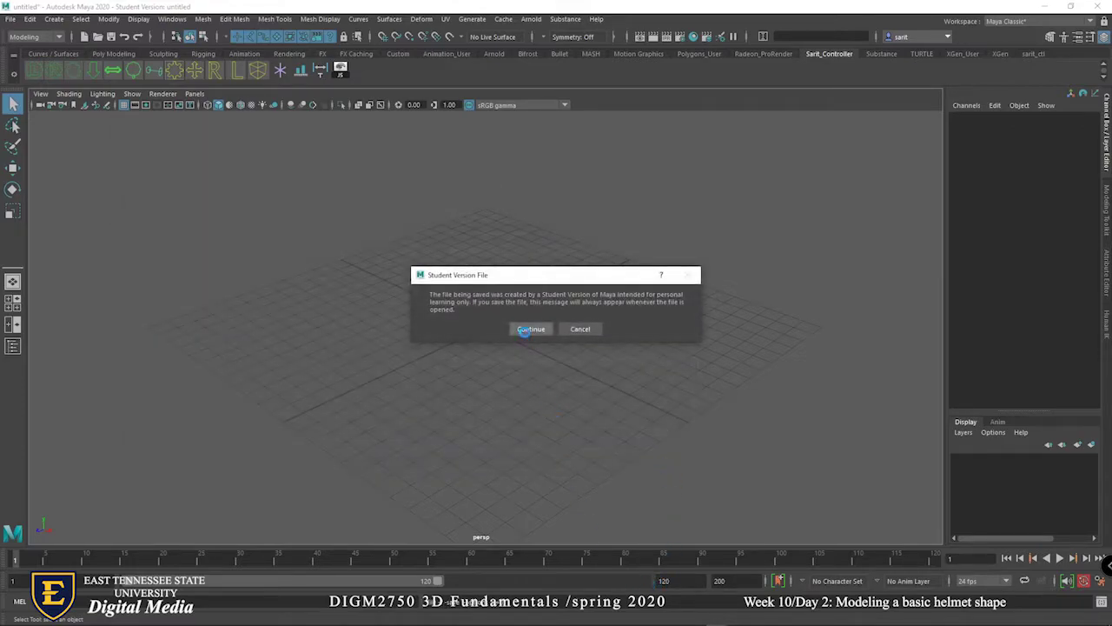
pyautogui.click(525, 329)
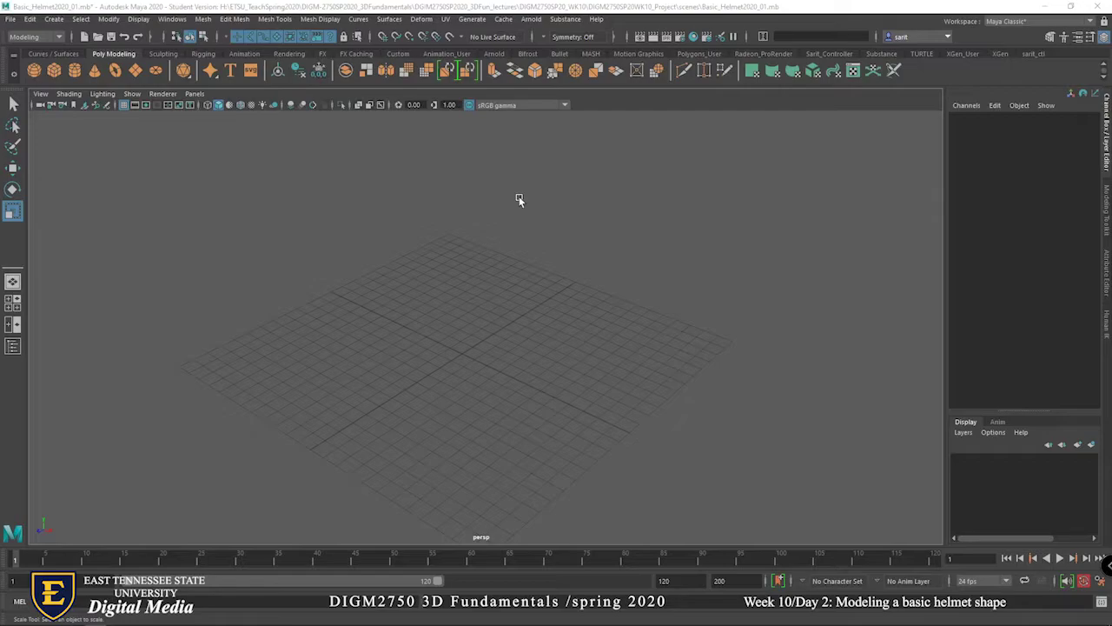
# Switch to Photoshop to examine the helmet's front and side outlines in Artboard 1.png, and return to Maya.
pyautogui.hotkey('alt', 'Tab')
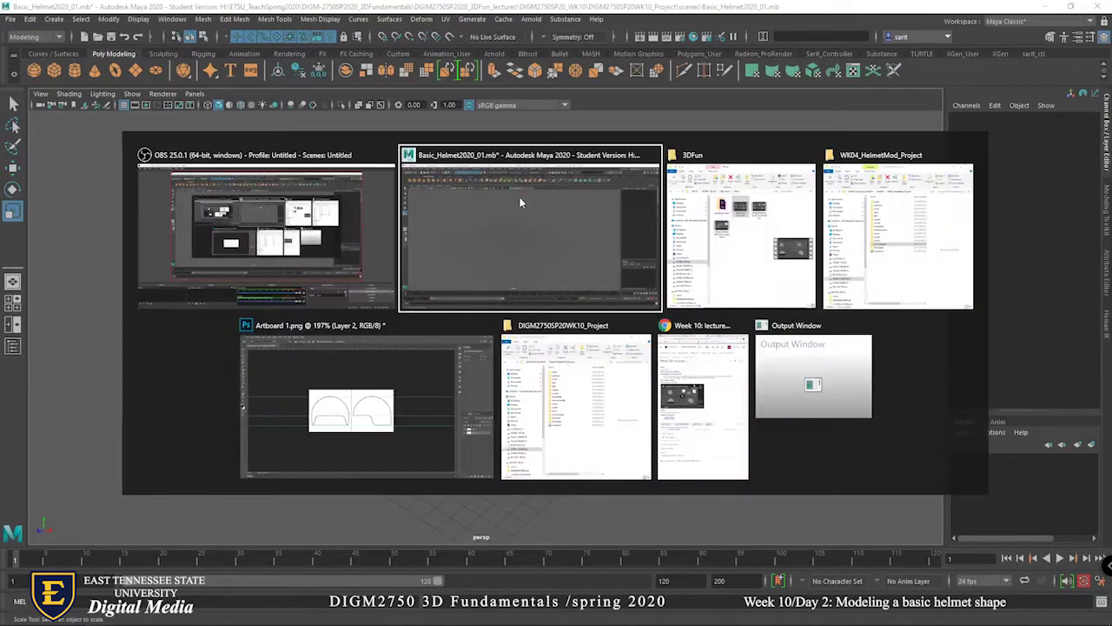
pyautogui.hotkey('alt', 'Tab')
pyautogui.hotkey('alt', 'Tab')
pyautogui.hotkey('alt', 'Tab')
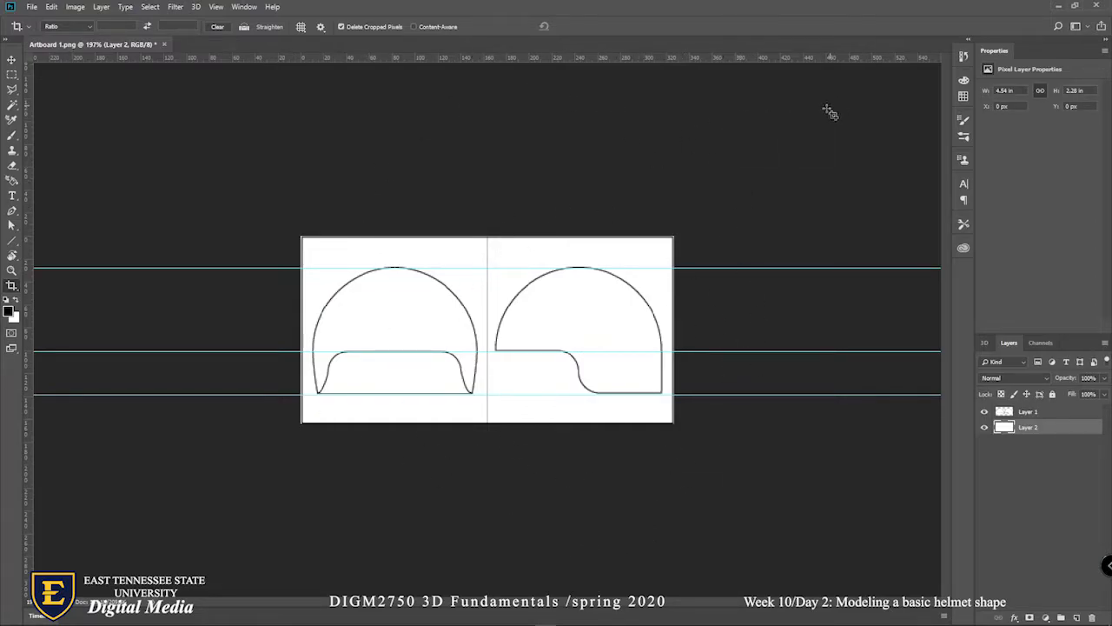
pyautogui.click(1059, 6)
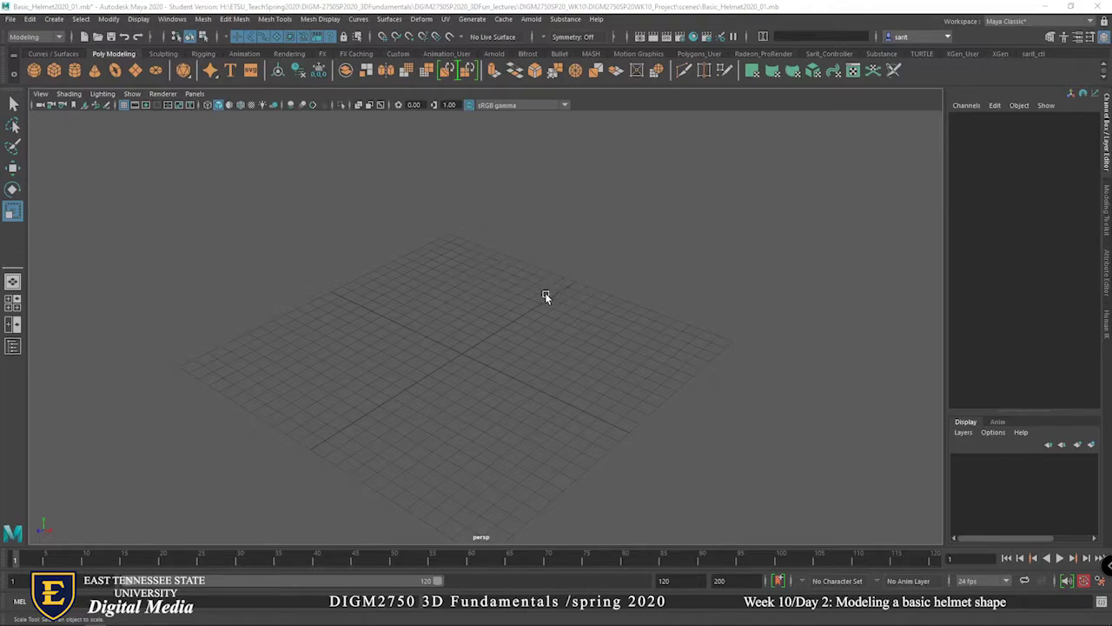
# Activate the Move tool and show the top, perspective, front and side views together.
pyautogui.press('w')
pyautogui.press('space')
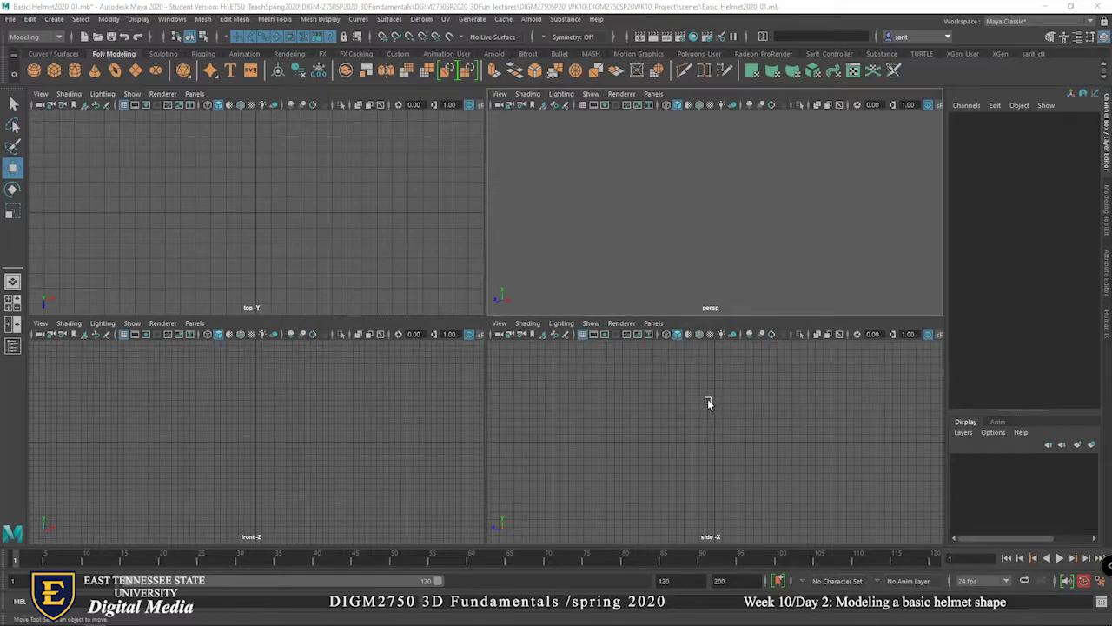
# Switch to Photoshop, try an extra horizontal guide across the helmet outlines and remove it, returning to Maya.
pyautogui.hotkey('alt', 'Tab')
pyautogui.hotkey('alt', 'Tab')
pyautogui.hotkey('alt', 'Tab')
pyautogui.hotkey('alt', 'Tab')
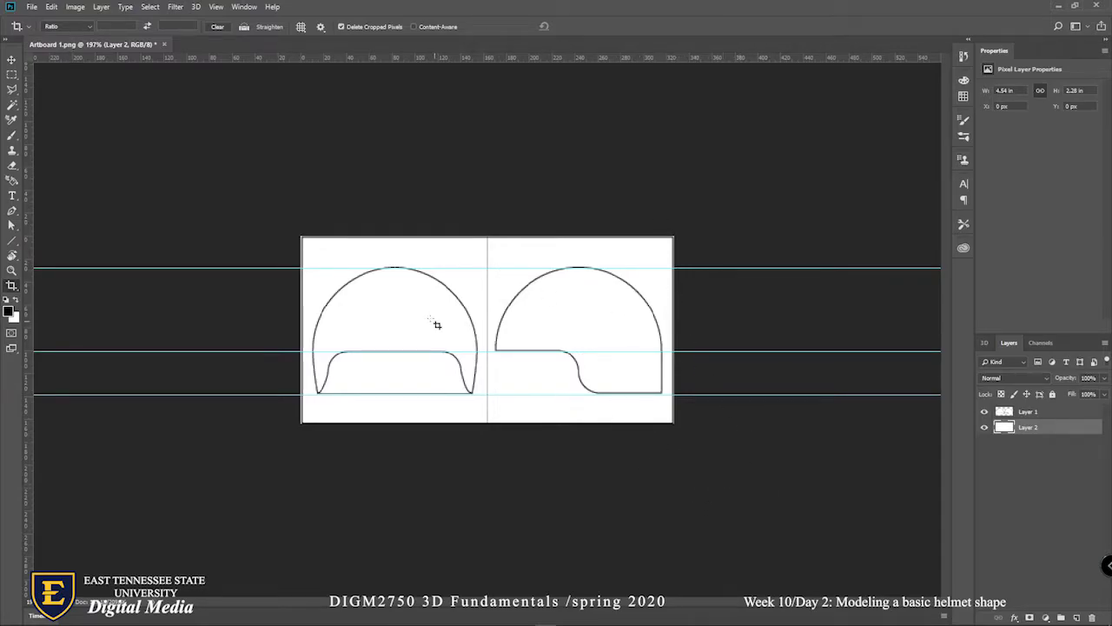
pyautogui.moveTo(242, 56); pyautogui.dragTo(261, 372)
pyautogui.moveTo(336, 371); pyautogui.dragTo(304, 618)
pyautogui.click(1057, 6)
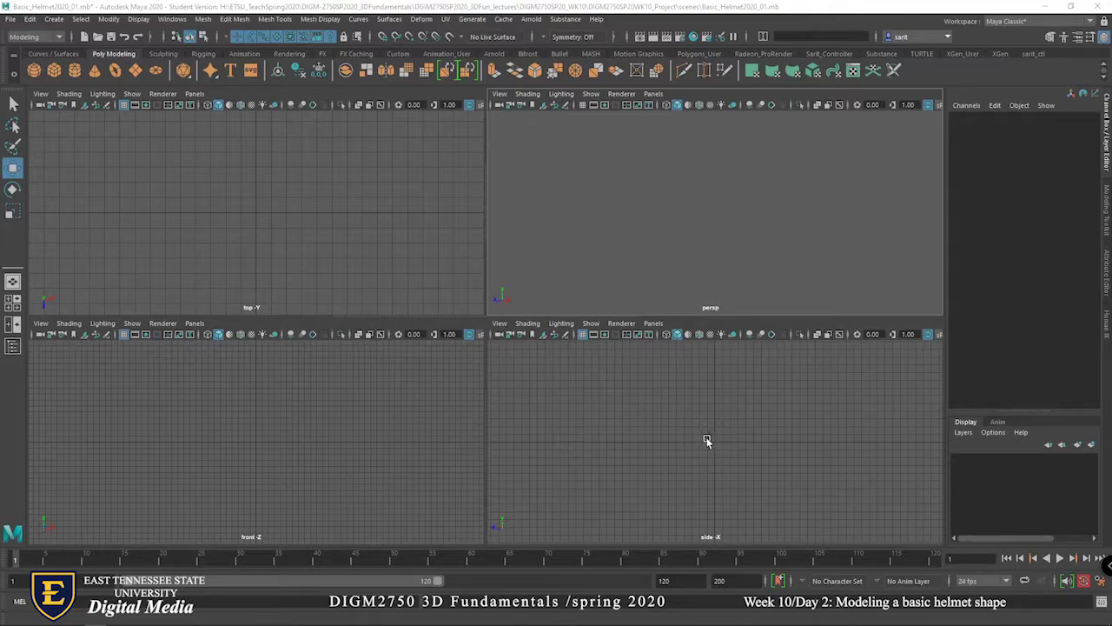
# Set the current Maya project again to the DIGM2750SP20WK10_Project folder.
pyautogui.click(9, 18)
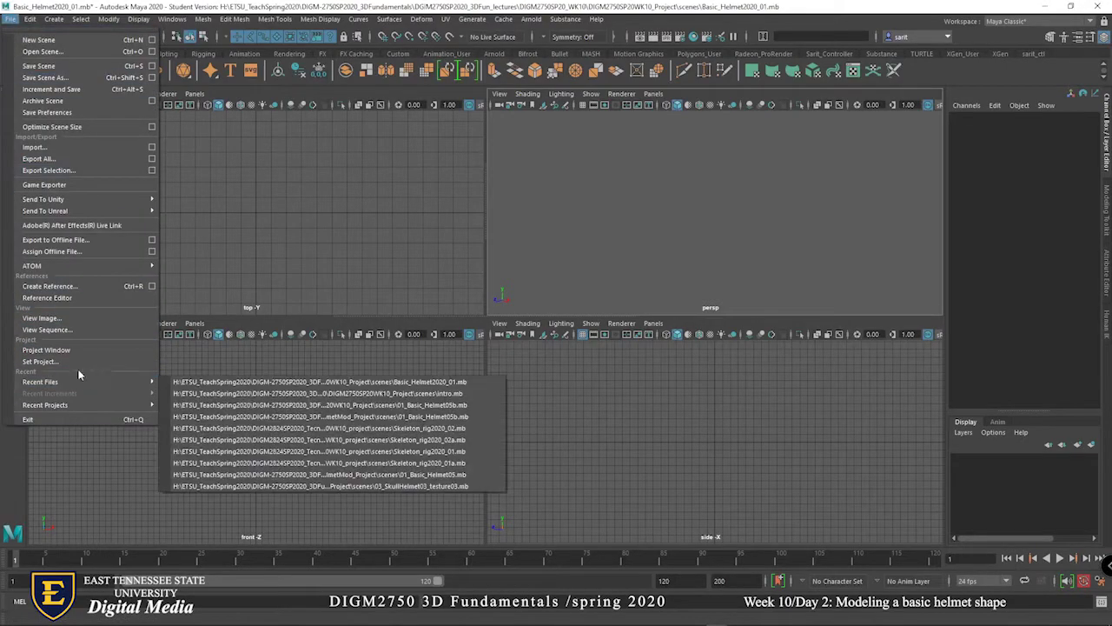
pyautogui.click(80, 363)
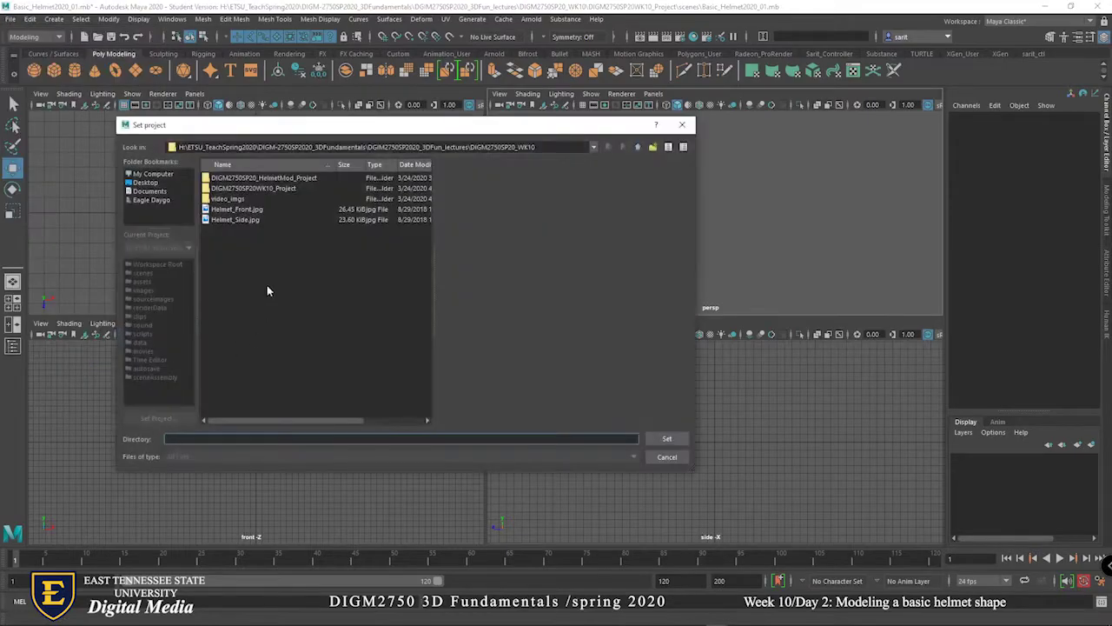
pyautogui.click(288, 197)
pyautogui.click(292, 188)
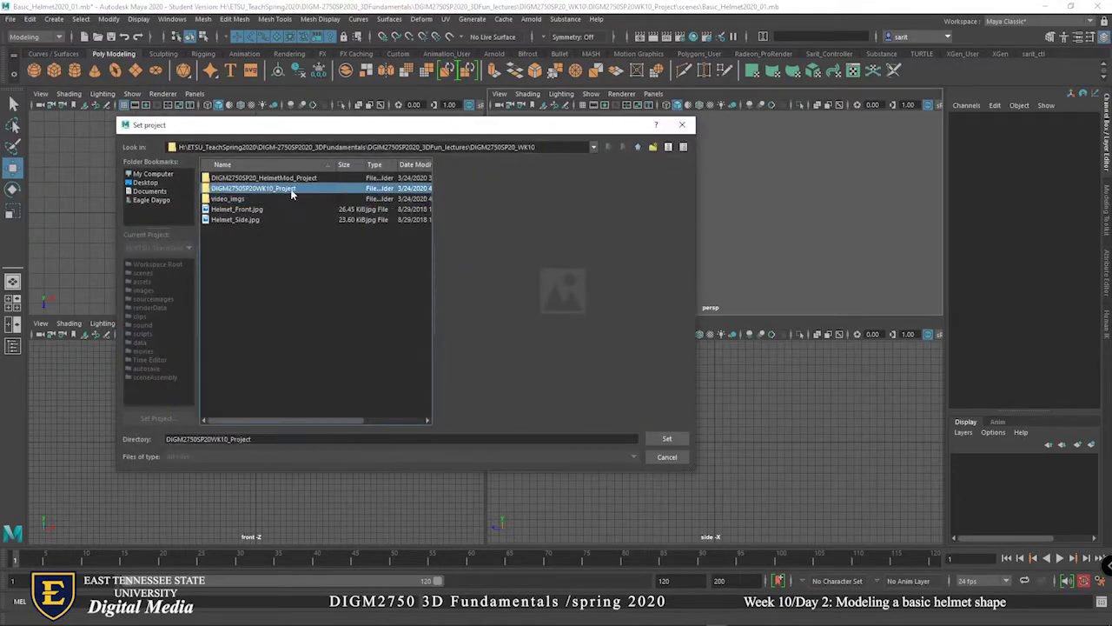
pyautogui.click(662, 439)
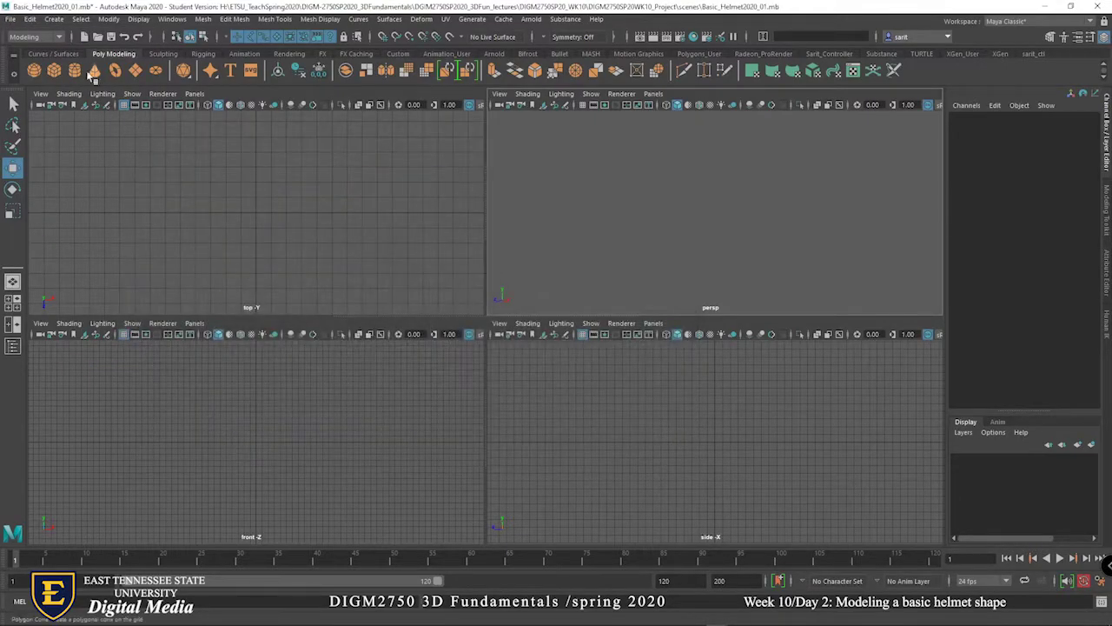
pyautogui.click(11, 19)
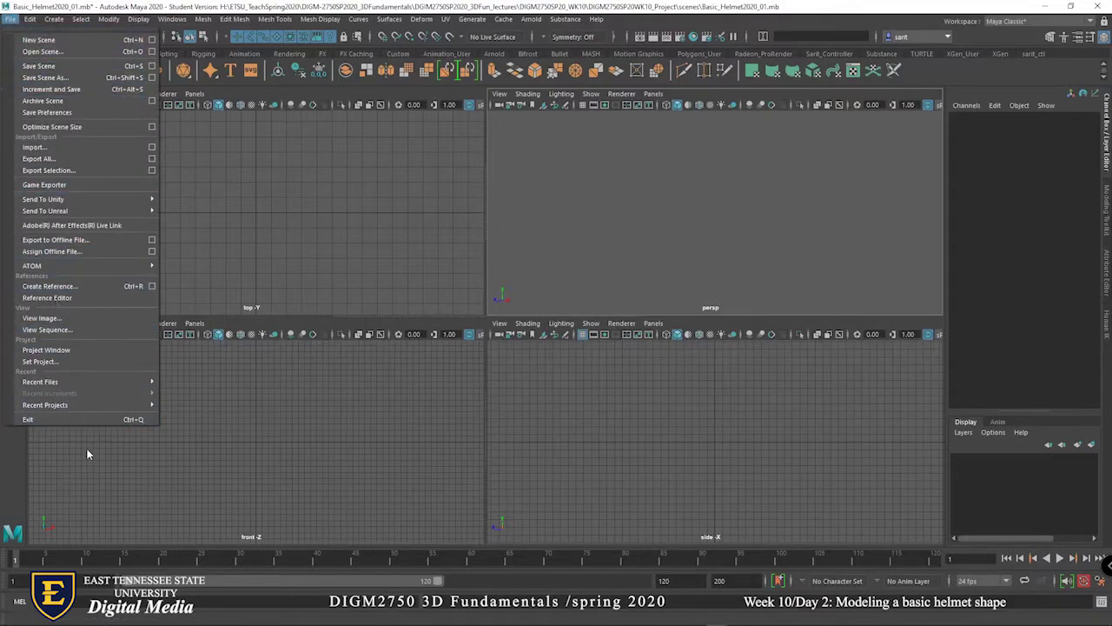
pyautogui.click(45, 350)
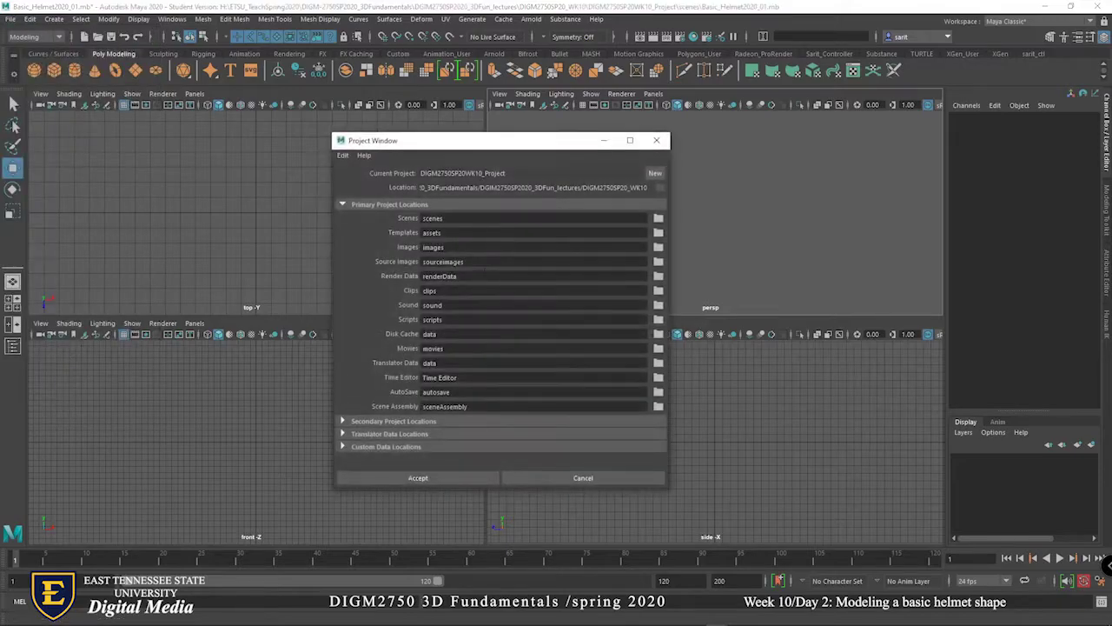
pyautogui.click(659, 173)
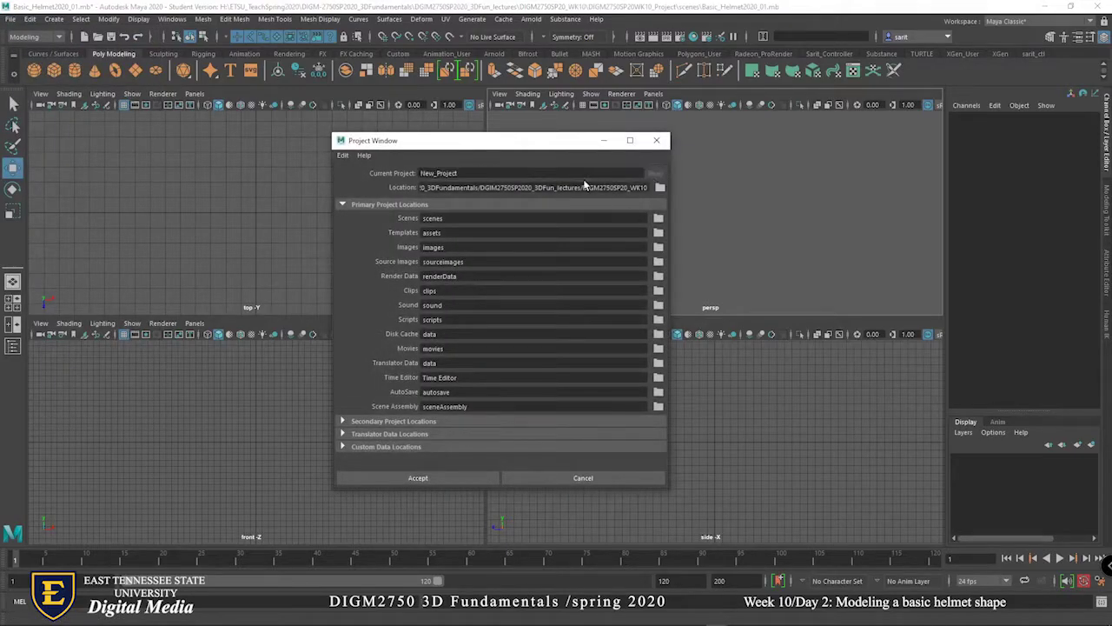
pyautogui.click(659, 188)
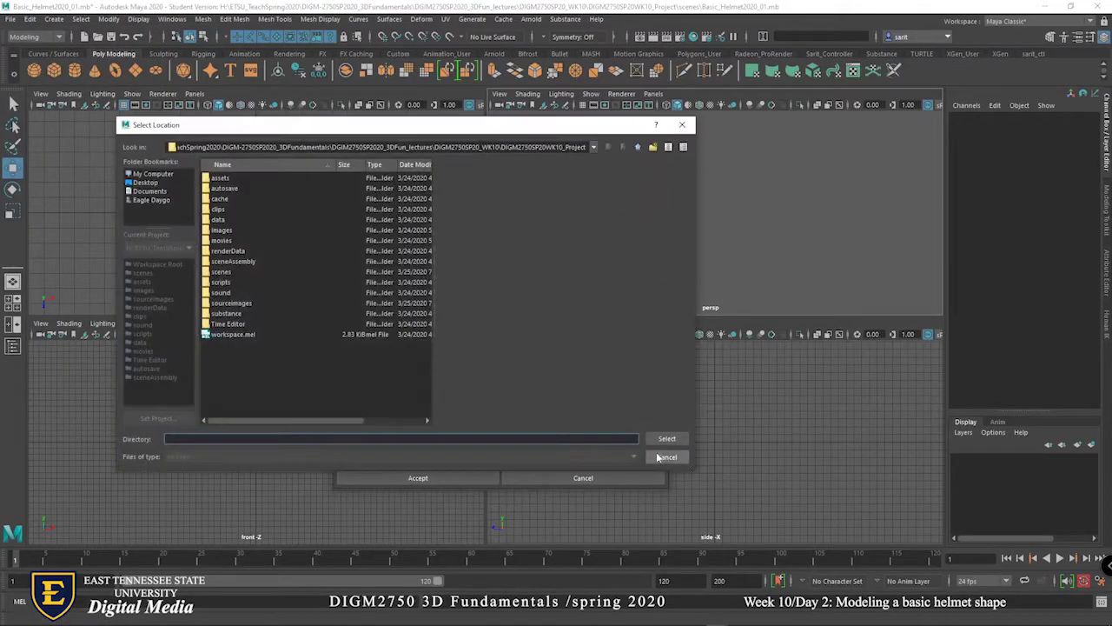
pyautogui.click(681, 456)
pyautogui.click(581, 478)
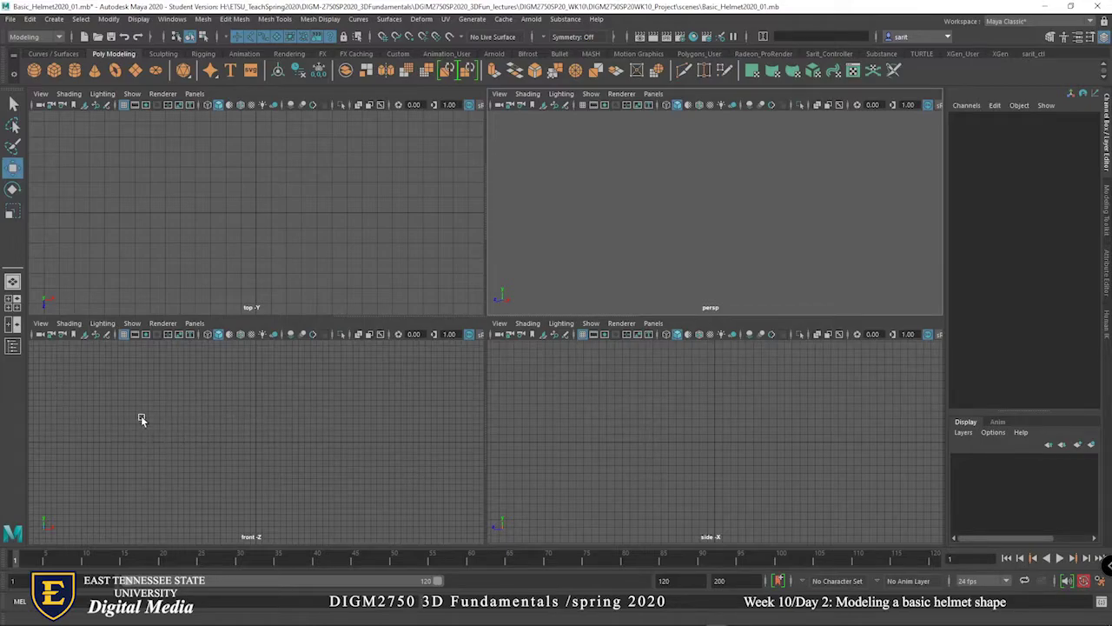
# Import Helmet_Front.jpg from the project's sourceimages folder as an image plane in the front view.
pyautogui.click(38, 327)
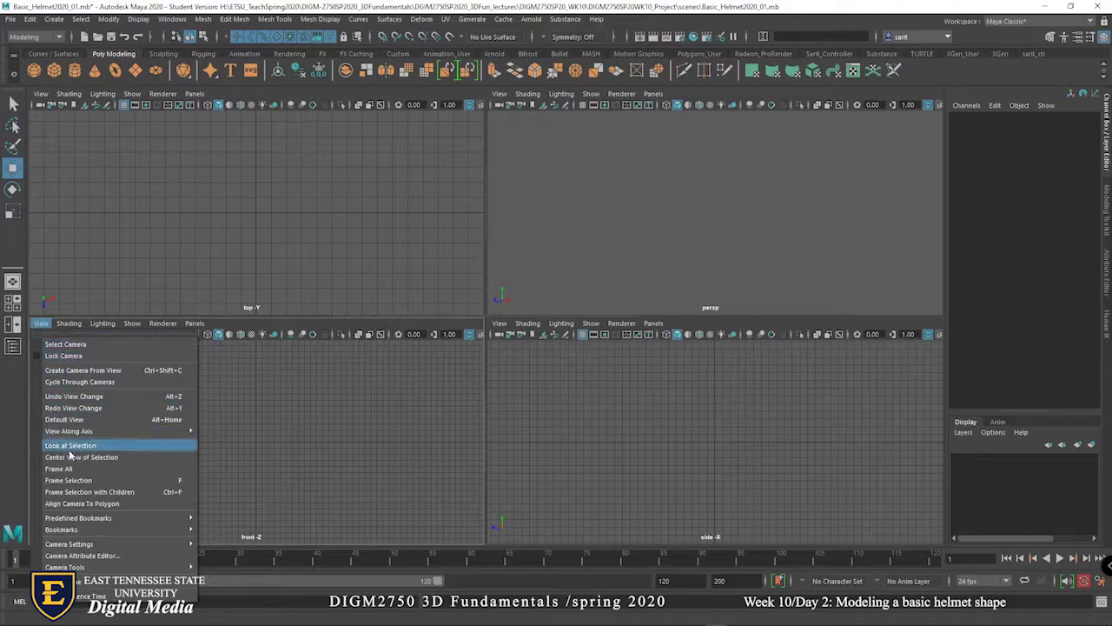
pyautogui.moveTo(84, 584)
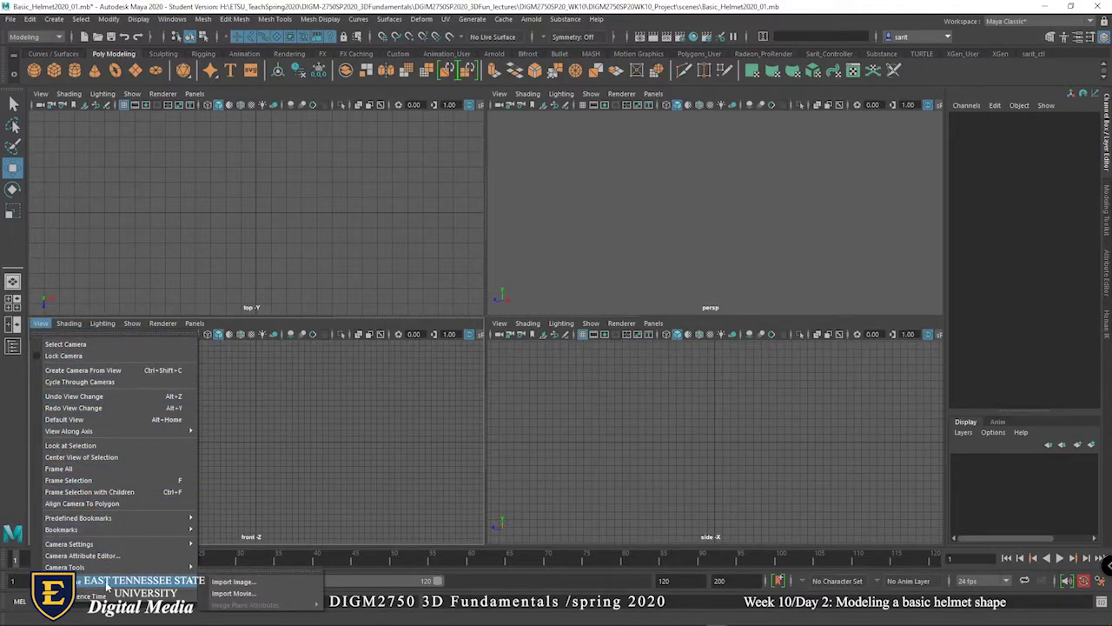
pyautogui.click(233, 582)
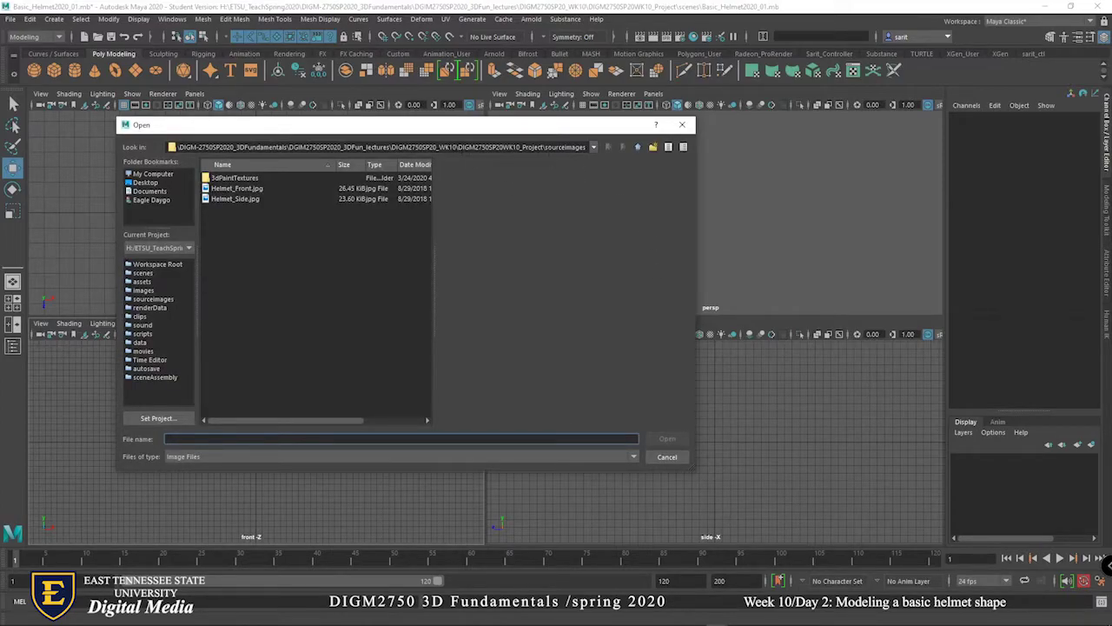
pyautogui.moveTo(544, 147); pyautogui.dragTo(587, 146)
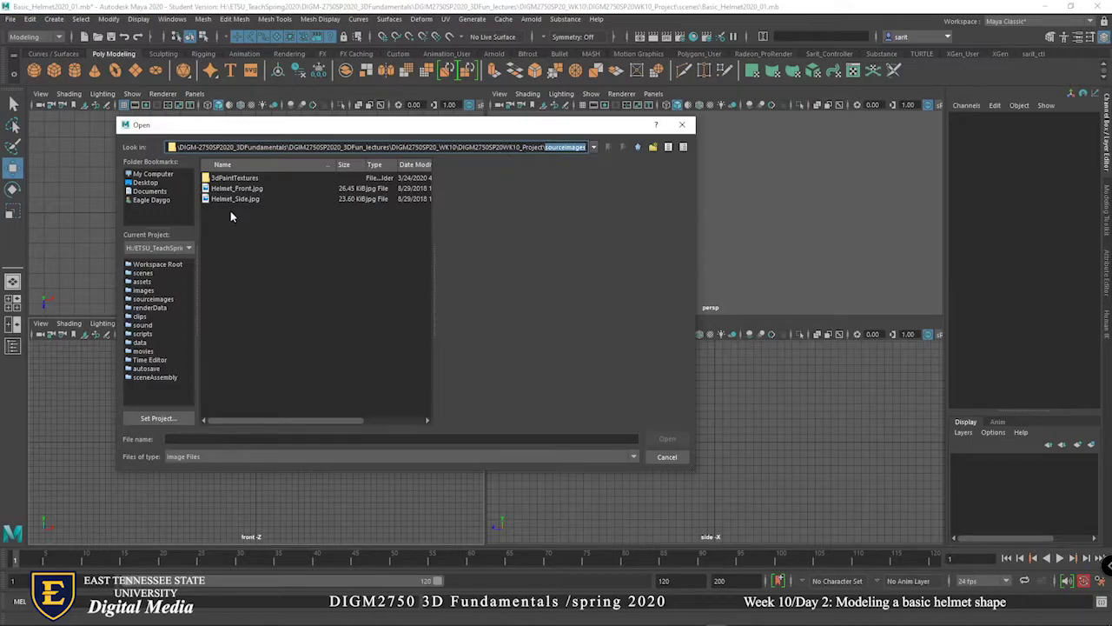
pyautogui.click(244, 189)
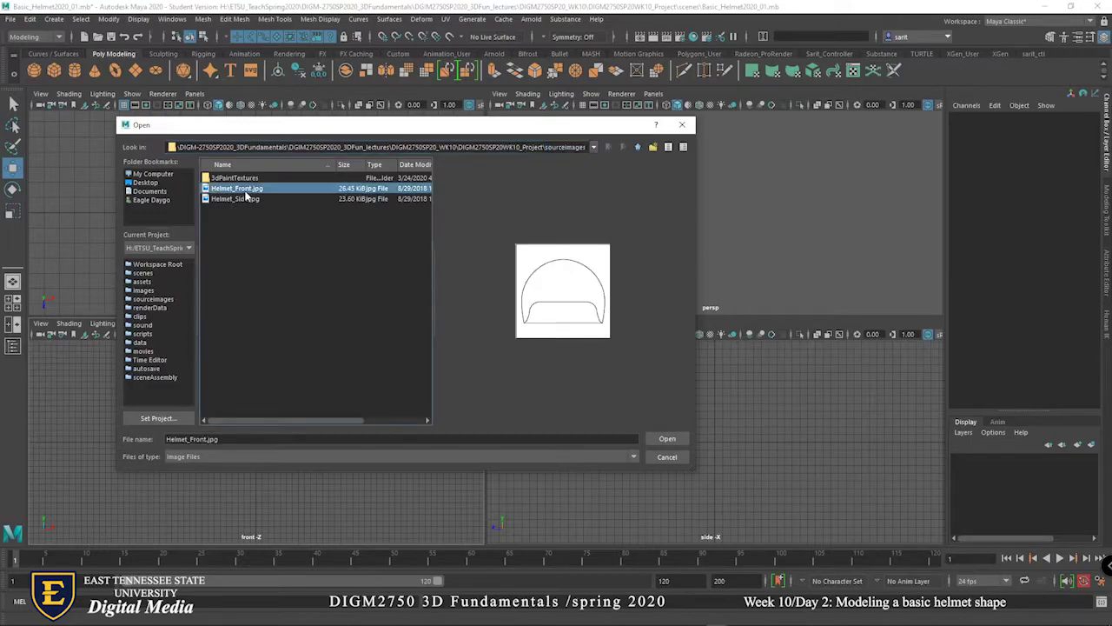
pyautogui.click(668, 440)
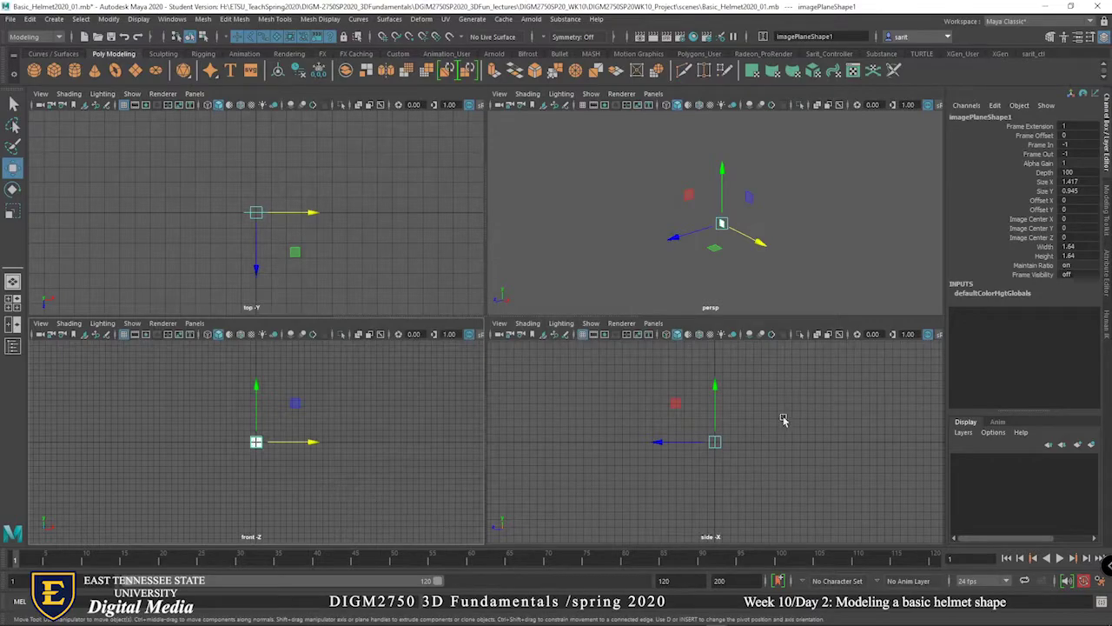
# Show the grid in the perspective view and activate the Select tool to inspect the front image plane.
pyautogui.click(583, 106)
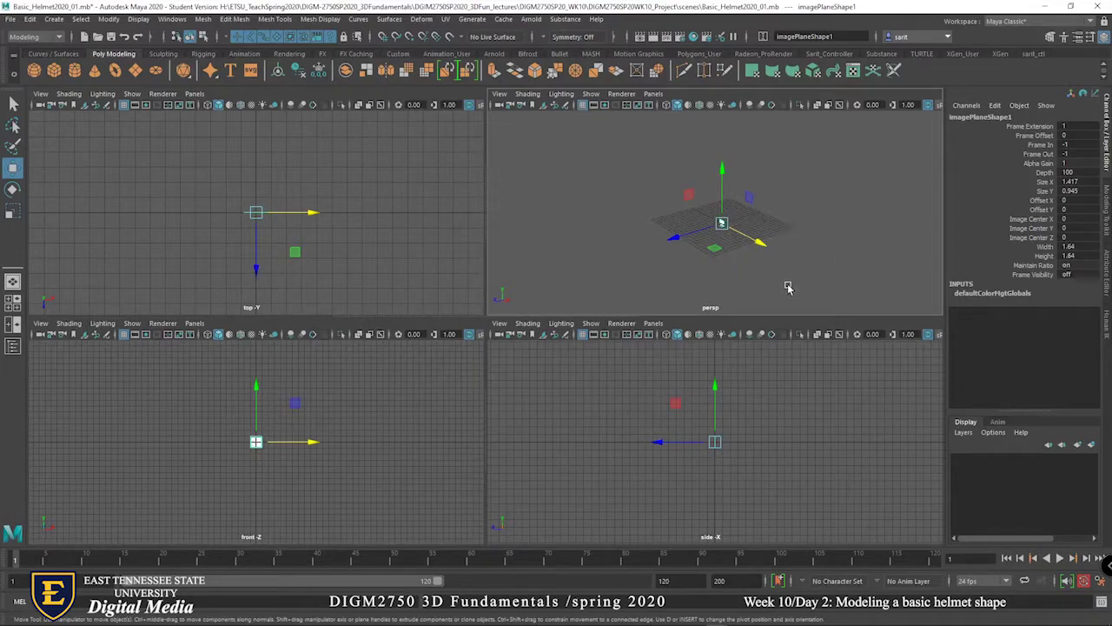
pyautogui.click(14, 104)
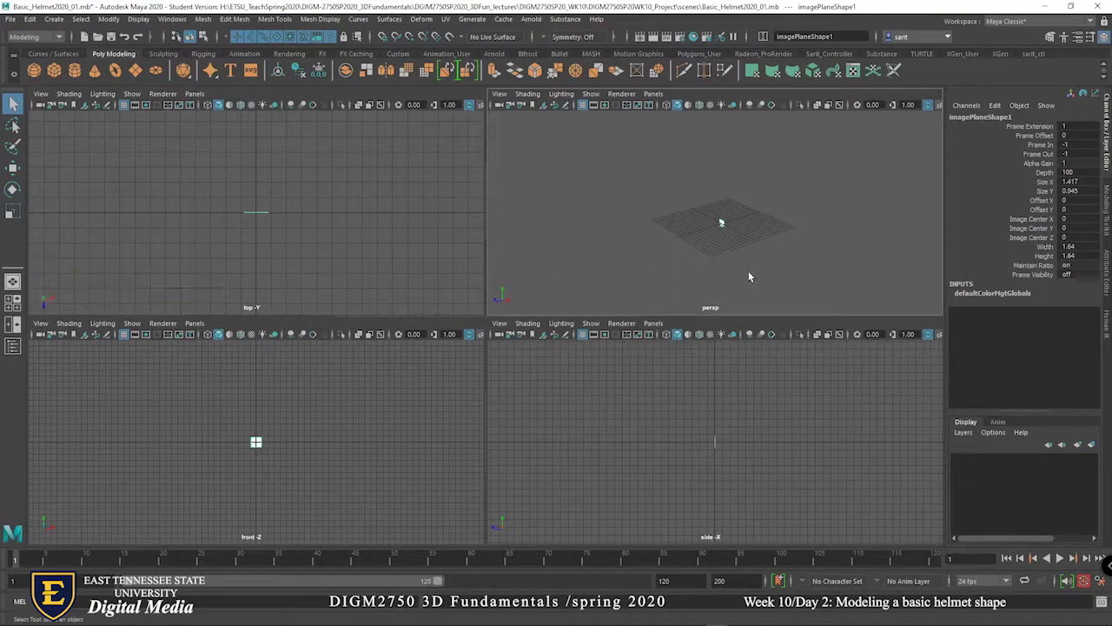
pyautogui.moveTo(753, 265)
pyautogui.keyDown('alt'); pyautogui.mouseDown()
pyautogui.moveTo(722, 228)
pyautogui.moveTo(749, 222)
pyautogui.moveTo(770, 245)
pyautogui.moveTo(764, 266)
pyautogui.moveTo(790, 266)
pyautogui.moveTo(690, 251)
pyautogui.moveTo(758, 259)
pyautogui.mouseUp(); pyautogui.keyUp('alt')
pyautogui.moveTo(758, 259)
pyautogui.keyDown('alt'); pyautogui.mouseDown(button='right')
pyautogui.moveTo(562, 247)
pyautogui.moveTo(849, 256)
pyautogui.moveTo(759, 273)
pyautogui.moveTo(795, 285)
pyautogui.moveTo(720, 281)
pyautogui.moveTo(793, 282)
pyautogui.mouseUp(button='right'); pyautogui.keyUp('alt')
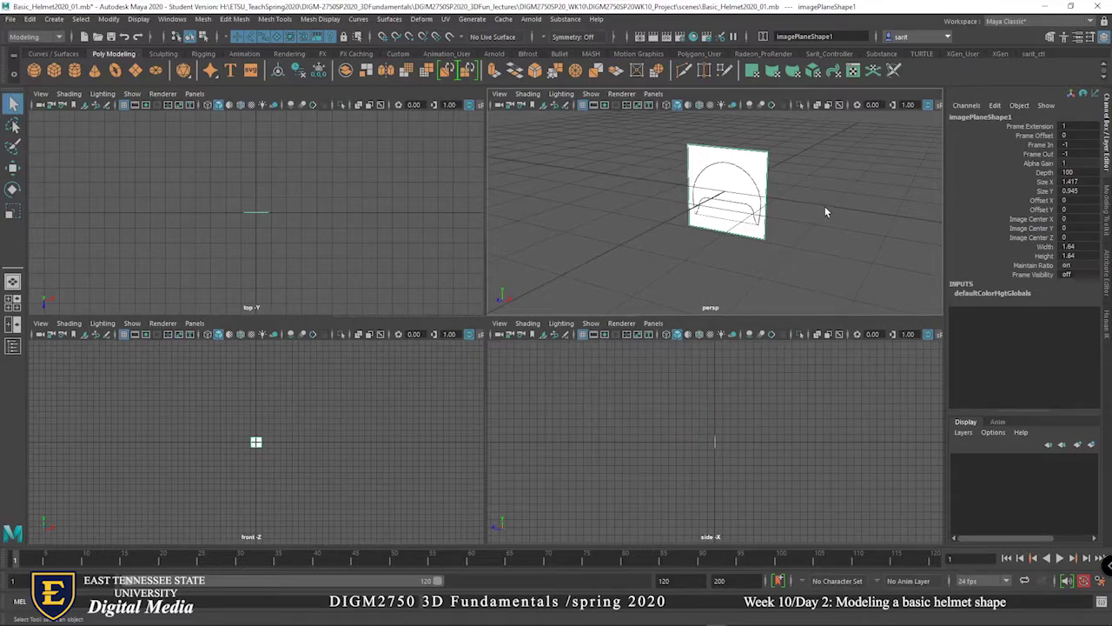
pyautogui.keyDown('alt'); pyautogui.moveTo(825, 206); pyautogui.dragTo(835, 230, button='middle'); pyautogui.keyUp('alt')
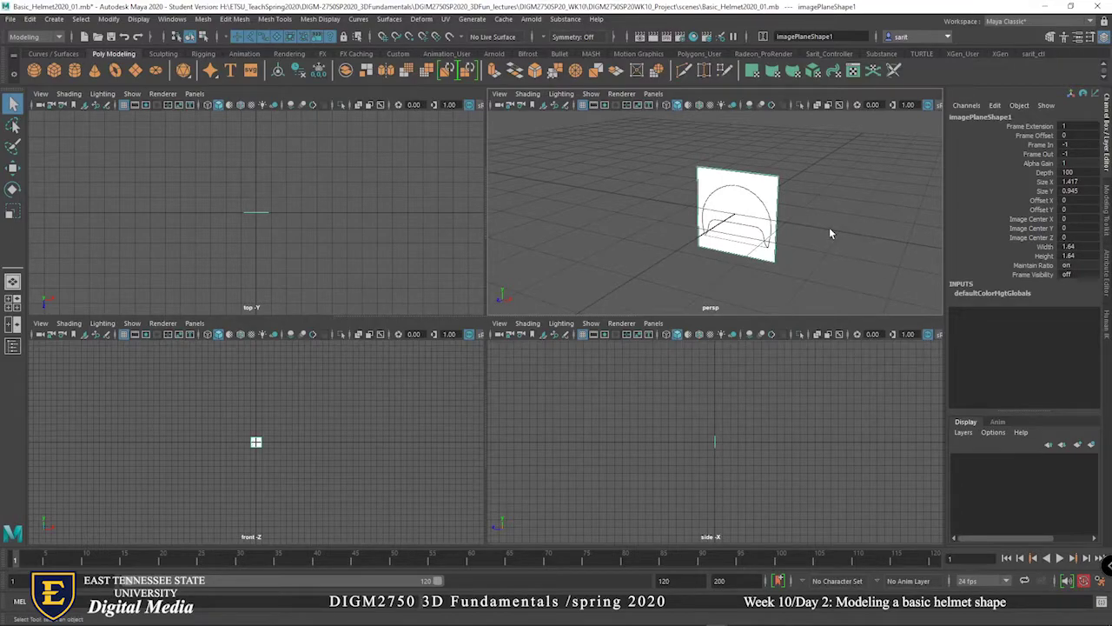
pyautogui.moveTo(829, 228)
pyautogui.keyDown('alt'); pyautogui.mouseDown()
pyautogui.moveTo(814, 231)
pyautogui.moveTo(894, 238)
pyautogui.moveTo(899, 263)
pyautogui.moveTo(822, 214)
pyautogui.moveTo(720, 244)
pyautogui.moveTo(804, 206)
pyautogui.moveTo(817, 231)
pyautogui.moveTo(837, 208)
pyautogui.moveTo(816, 218)
pyautogui.mouseUp(); pyautogui.keyUp('alt')
pyautogui.keyDown('alt'); pyautogui.moveTo(817, 218); pyautogui.dragTo(837, 245, button='right'); pyautogui.keyUp('alt')
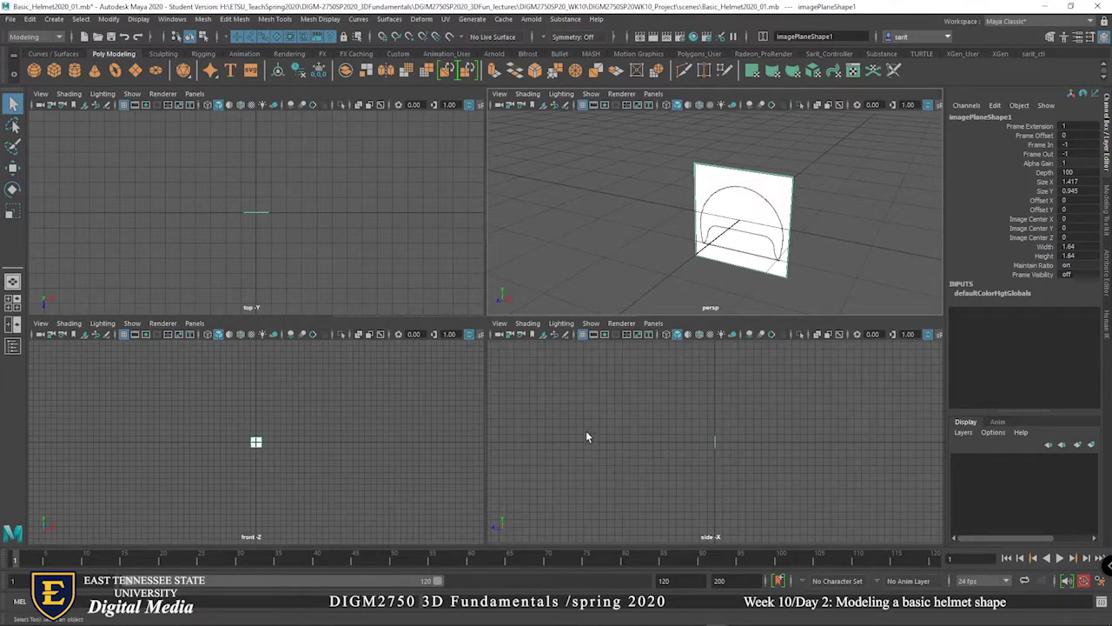
# Import Helmet_Side.jpg from the sourceimages folder as an image plane in the side view.
pyautogui.click(566, 379)
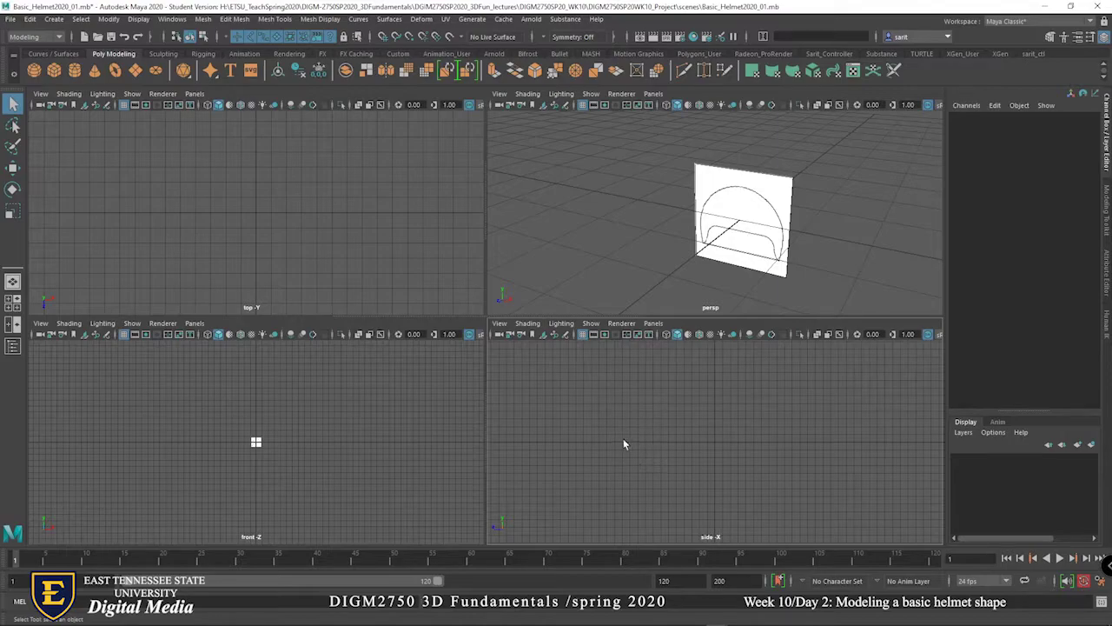
pyautogui.click(500, 323)
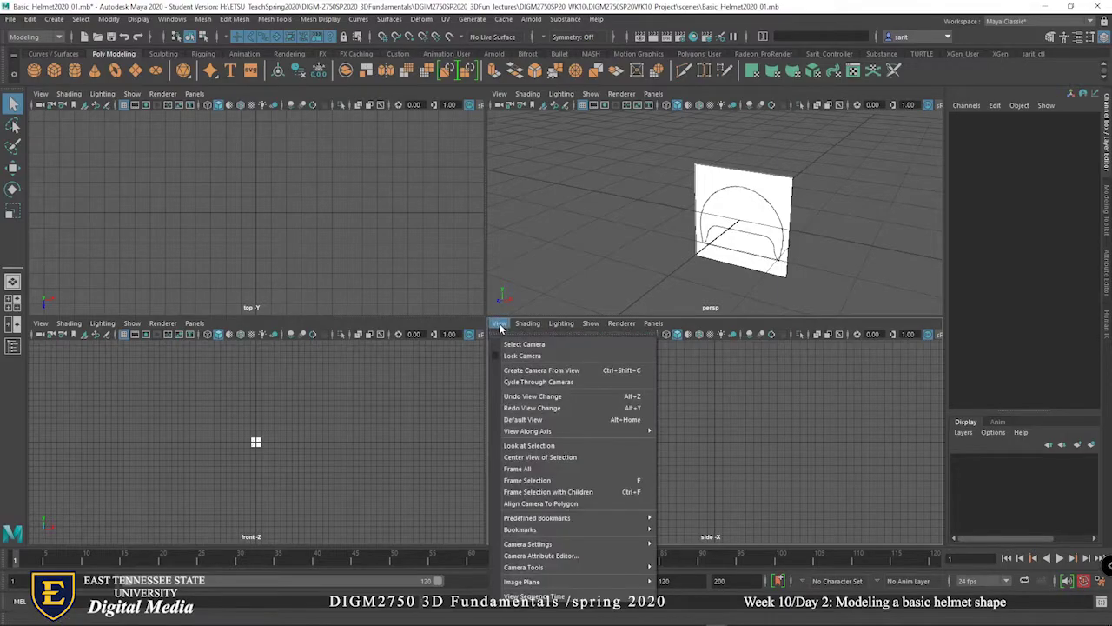
pyautogui.moveTo(520, 583)
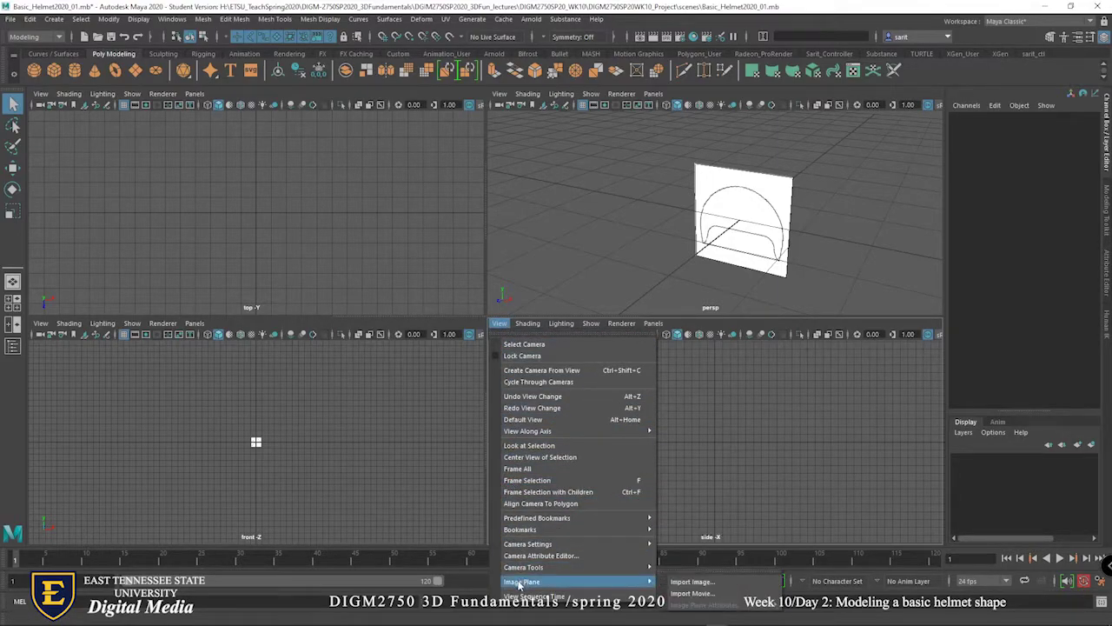
pyautogui.click(693, 581)
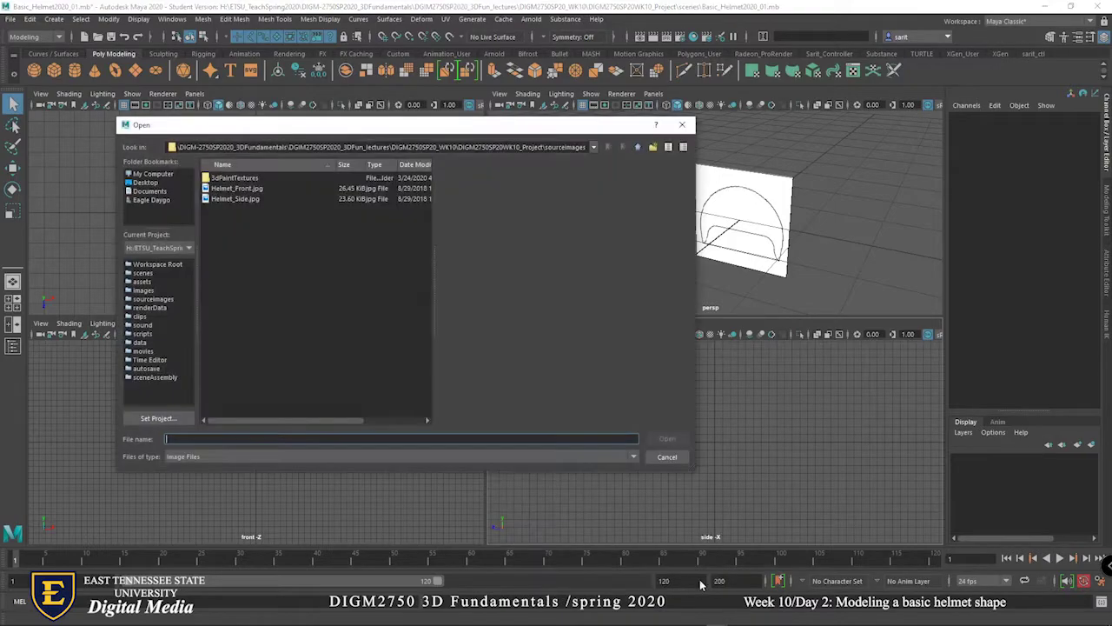
pyautogui.click(246, 198)
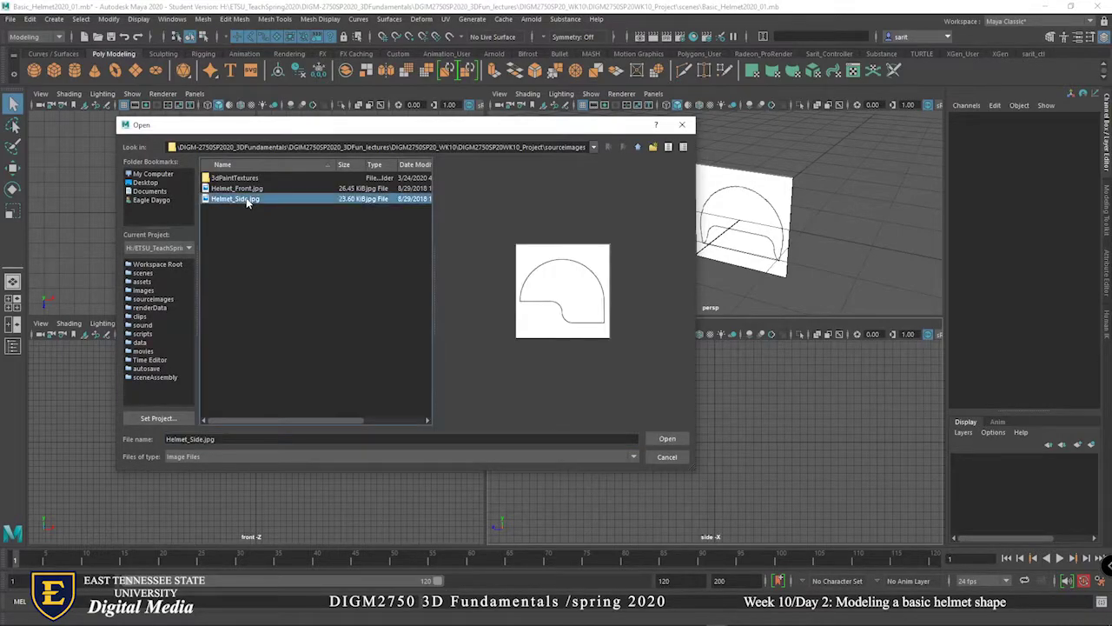
pyautogui.click(666, 438)
pyautogui.keyDown('alt'); pyautogui.moveTo(789, 261); pyautogui.dragTo(765, 262); pyautogui.keyUp('alt')
pyautogui.scroll(3, 746, 271)
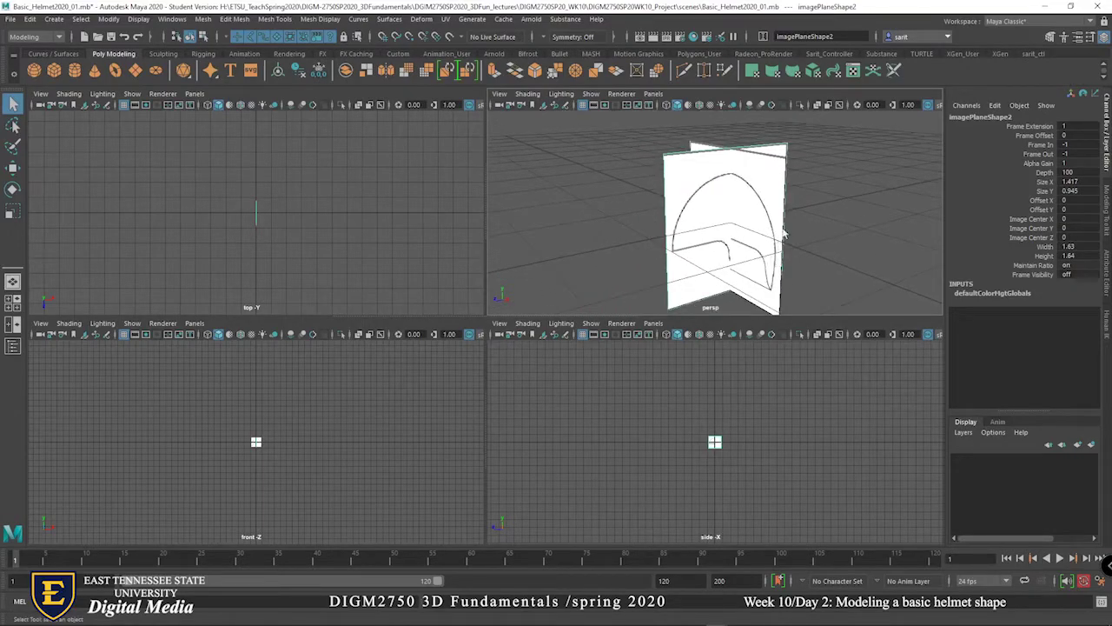
# Maximize the perspective view to inspect the two crossing helmet image planes.
pyautogui.press('space')
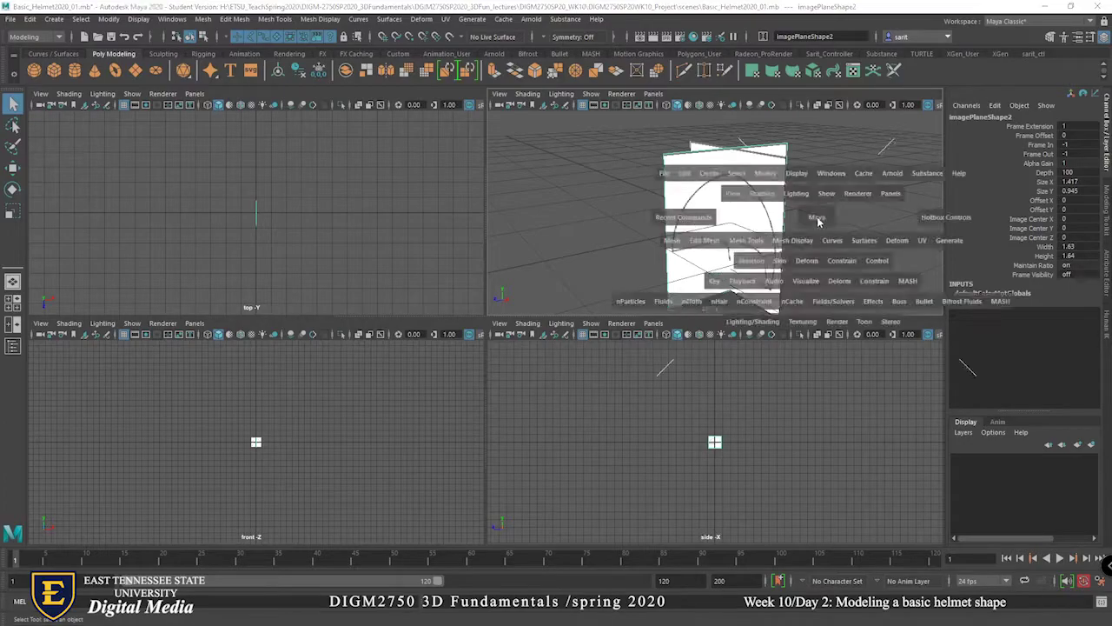
pyautogui.keyDown('alt'); pyautogui.moveTo(704, 397); pyautogui.dragTo(680, 347); pyautogui.keyUp('alt')
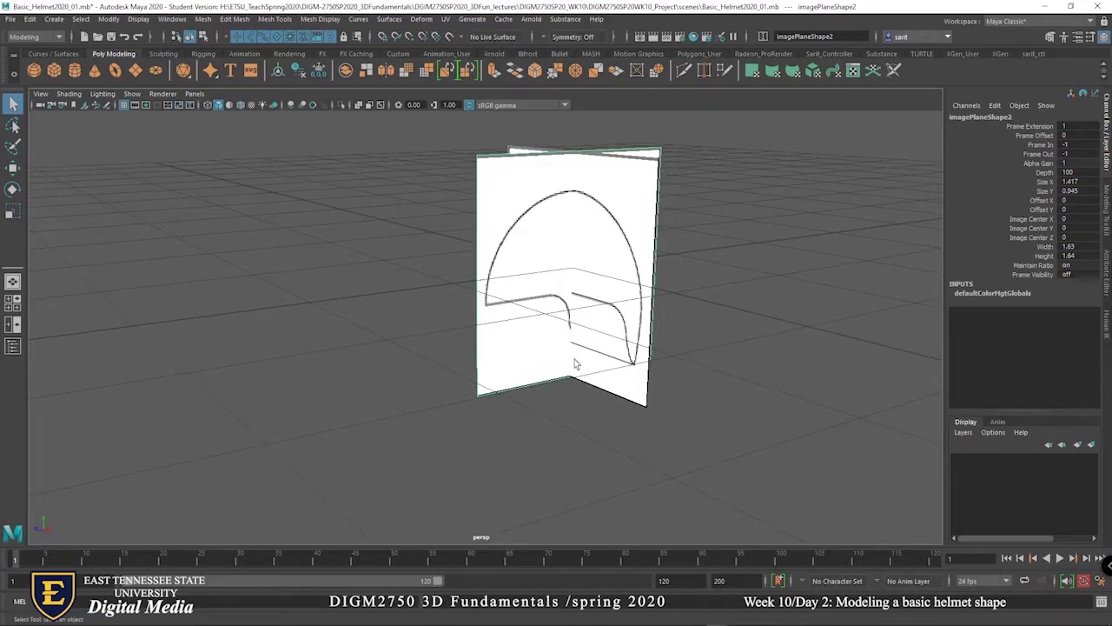
pyautogui.moveTo(544, 385)
pyautogui.keyDown('alt'); pyautogui.mouseDown()
pyautogui.moveTo(658, 380)
pyautogui.moveTo(528, 385)
pyautogui.mouseUp(); pyautogui.keyUp('alt')
pyautogui.scroll(-2, 524, 349)
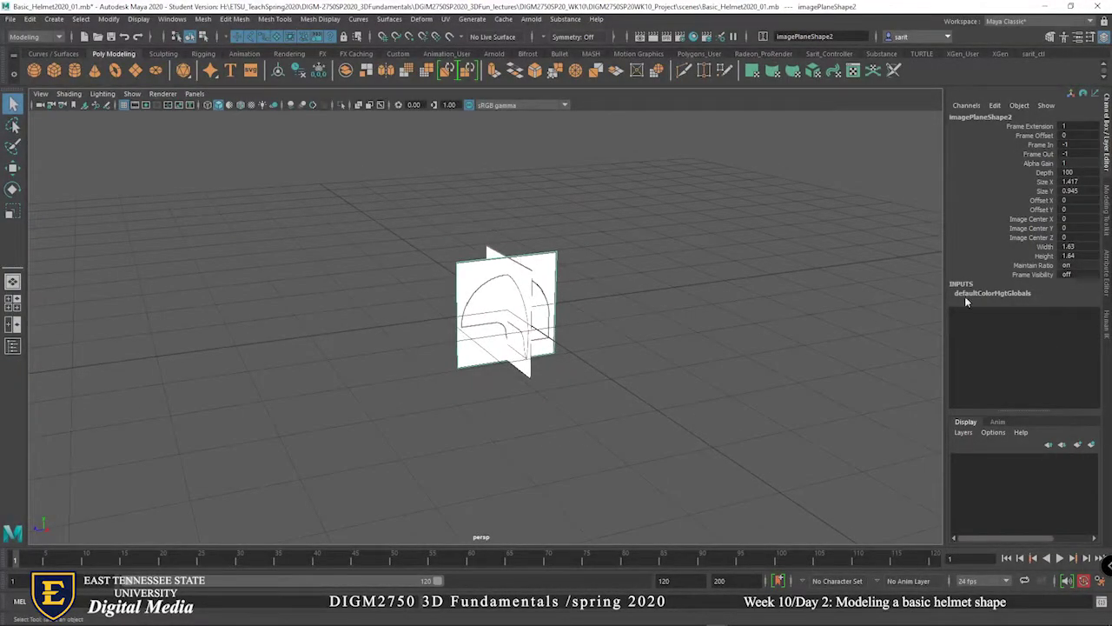
# Select the side image plane and set its width and height to 20.
pyautogui.moveTo(598, 259); pyautogui.dragTo(542, 211)
pyautogui.moveTo(548, 261); pyautogui.dragTo(547, 260)
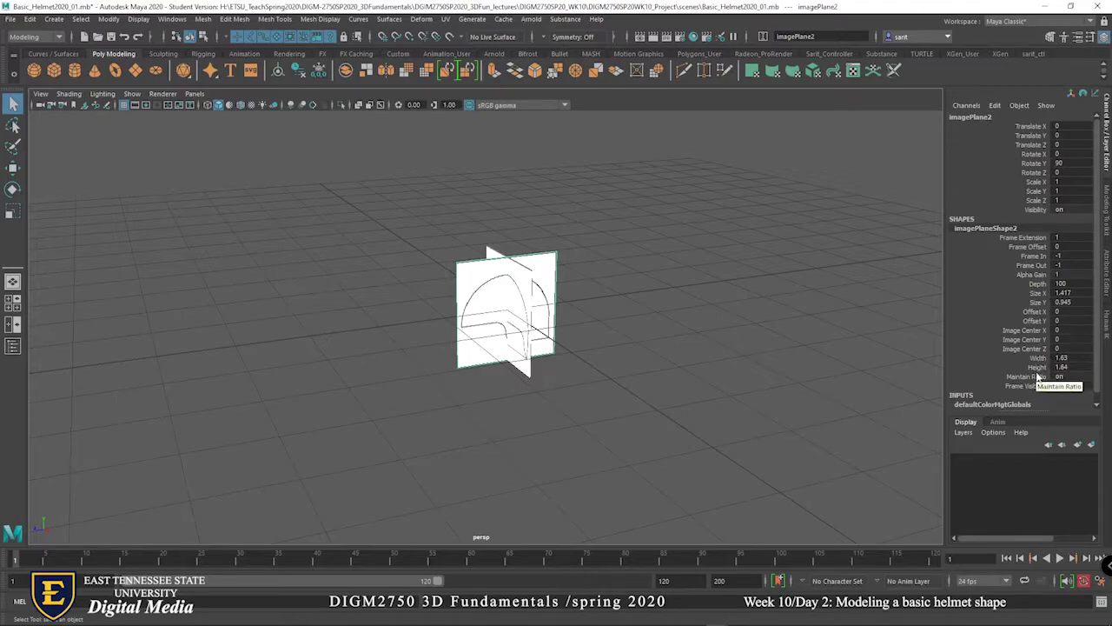
pyautogui.moveTo(1066, 366); pyautogui.dragTo(1068, 358)
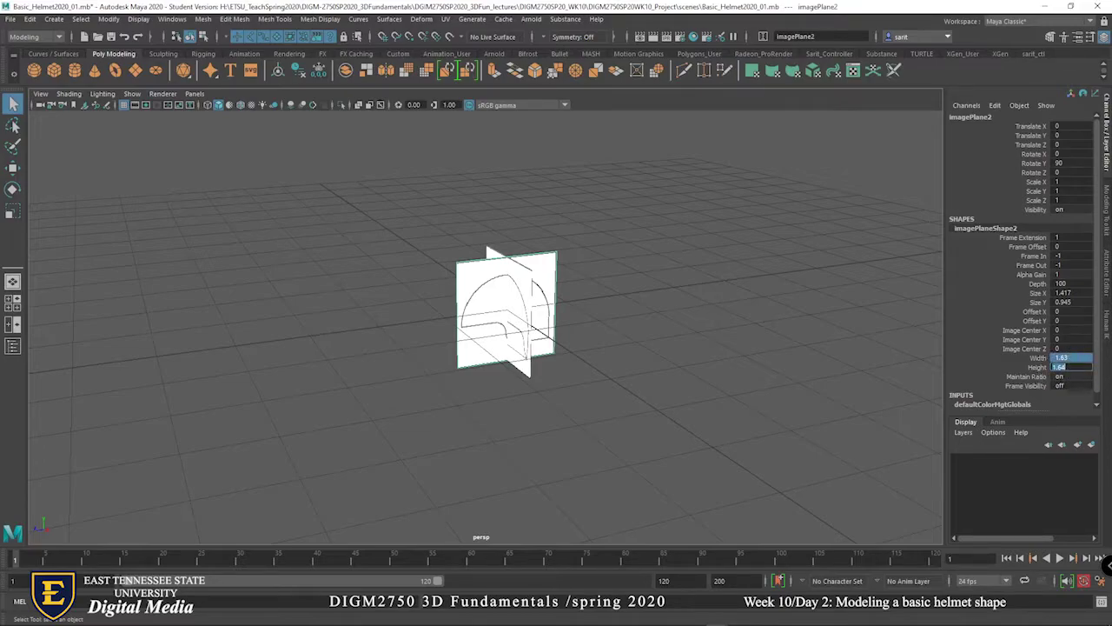
pyautogui.write('20')
pyautogui.press('Return')
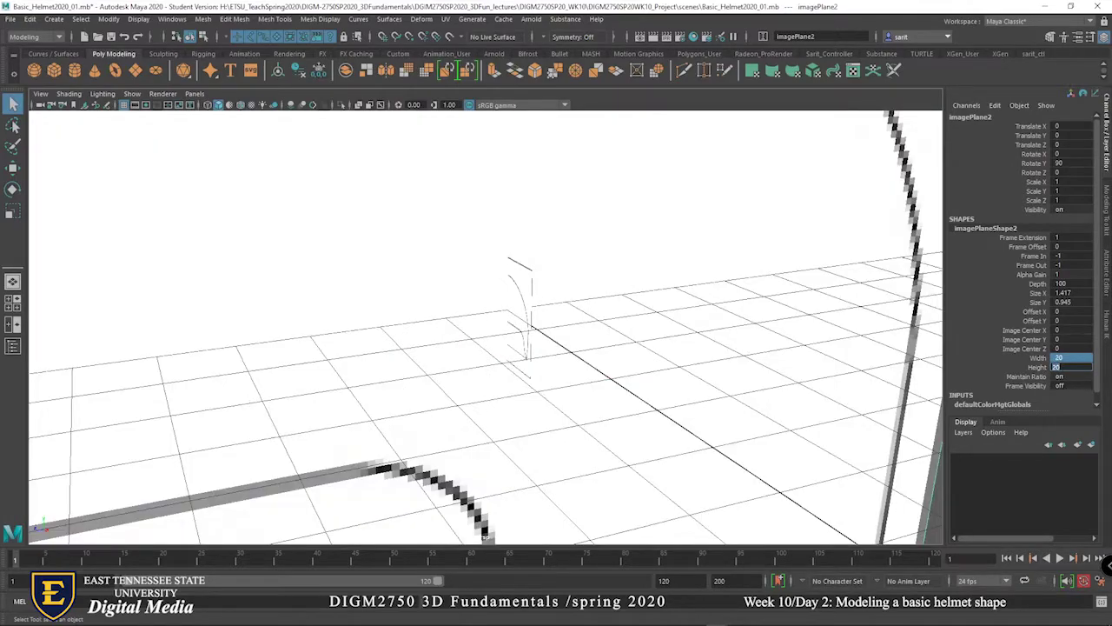
# Select the front image plane and set its width and height to 20.
pyautogui.scroll(-8, 701, 325)
pyautogui.keyDown('alt'); pyautogui.moveTo(616, 340); pyautogui.dragTo(590, 358); pyautogui.keyUp('alt')
pyautogui.click(519, 318)
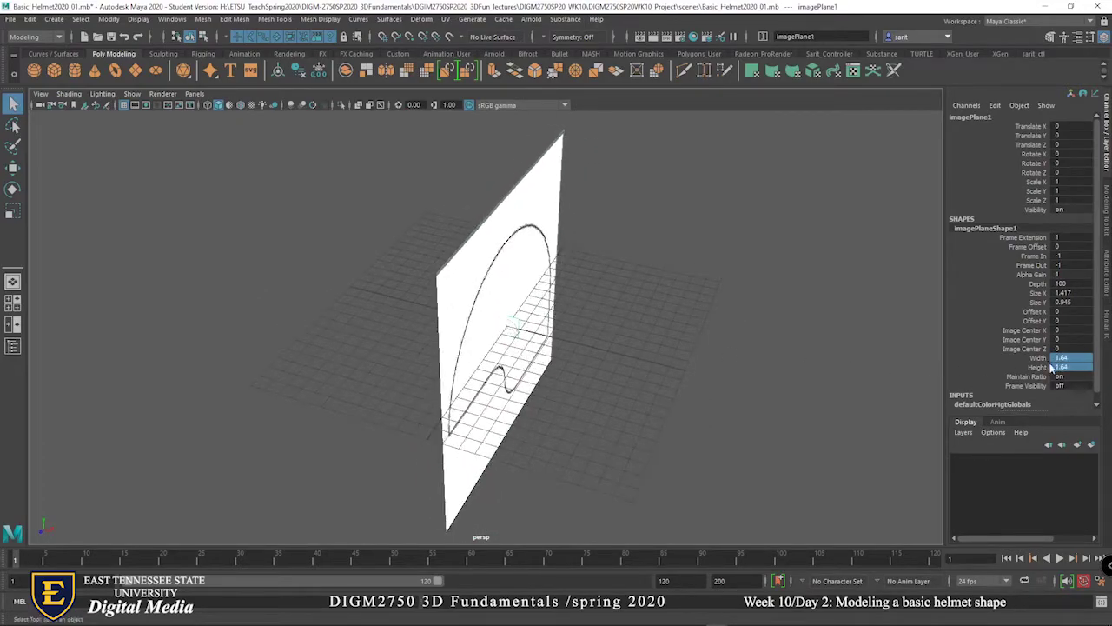
pyautogui.doubleClick(1064, 366)
pyautogui.write('20')
pyautogui.press('Return')
pyautogui.keyDown('alt'); pyautogui.moveTo(750, 372); pyautogui.dragTo(599, 372, button='right'); pyautogui.keyUp('alt')
pyautogui.keyDown('alt'); pyautogui.moveTo(599, 373); pyautogui.dragTo(548, 331); pyautogui.keyUp('alt')
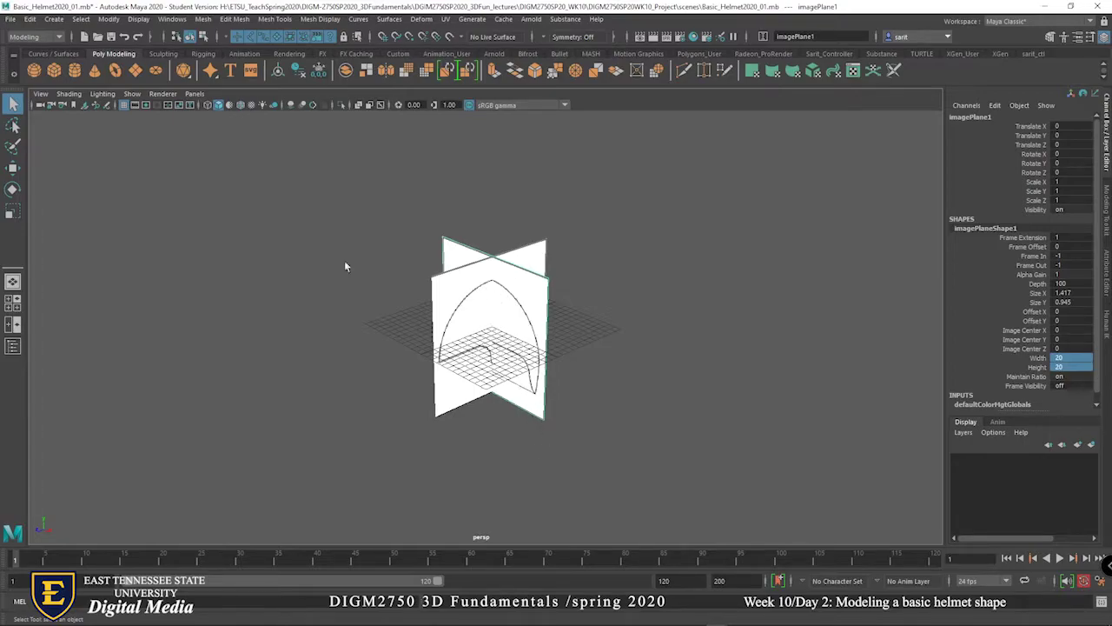
# Create a polygon sphere with default dimensions at the origin between the image planes.
pyautogui.click(34, 70)
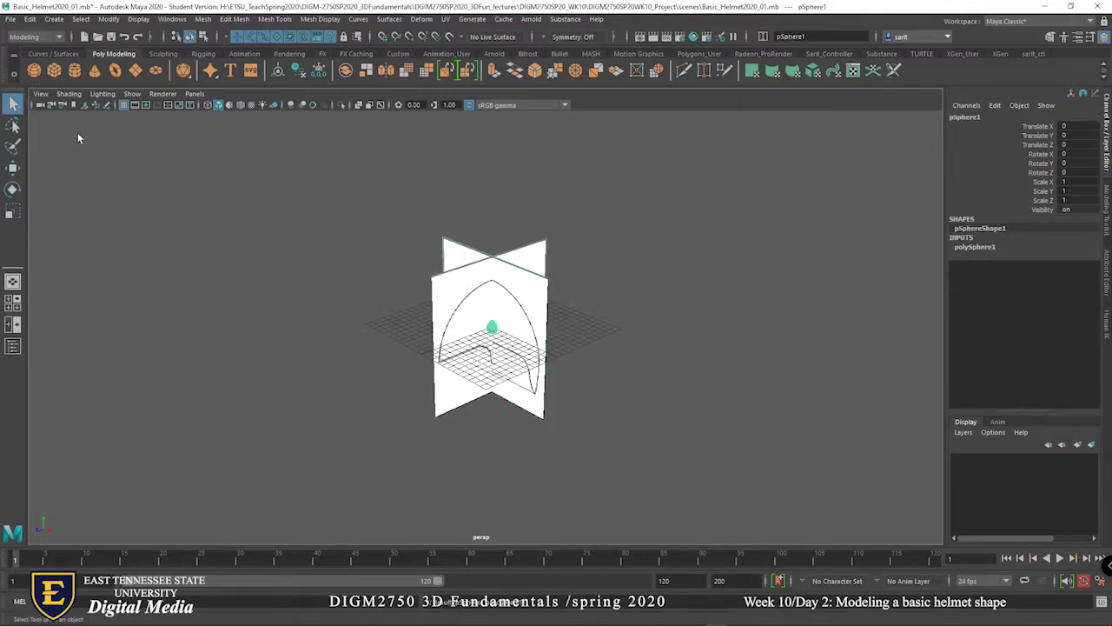
pyautogui.keyDown('alt'); pyautogui.moveTo(599, 380); pyautogui.dragTo(541, 392); pyautogui.keyUp('alt')
pyautogui.scroll(2, 583, 272)
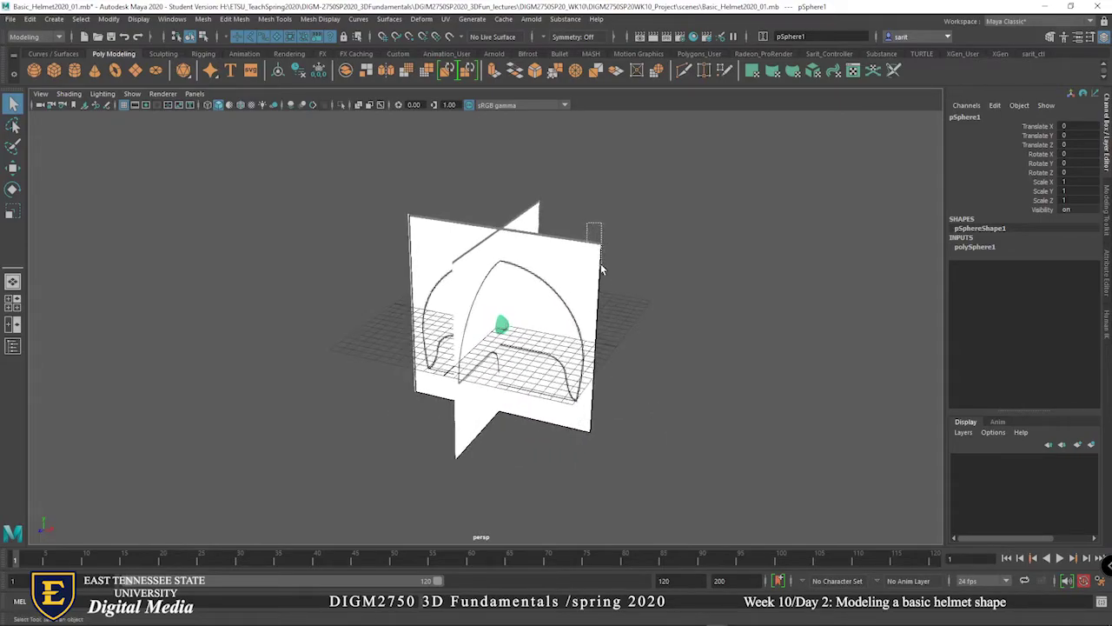
# Move the front image plane backward along the Z axis so it stands behind the sphere at the grid's edge.
pyautogui.click(587, 275)
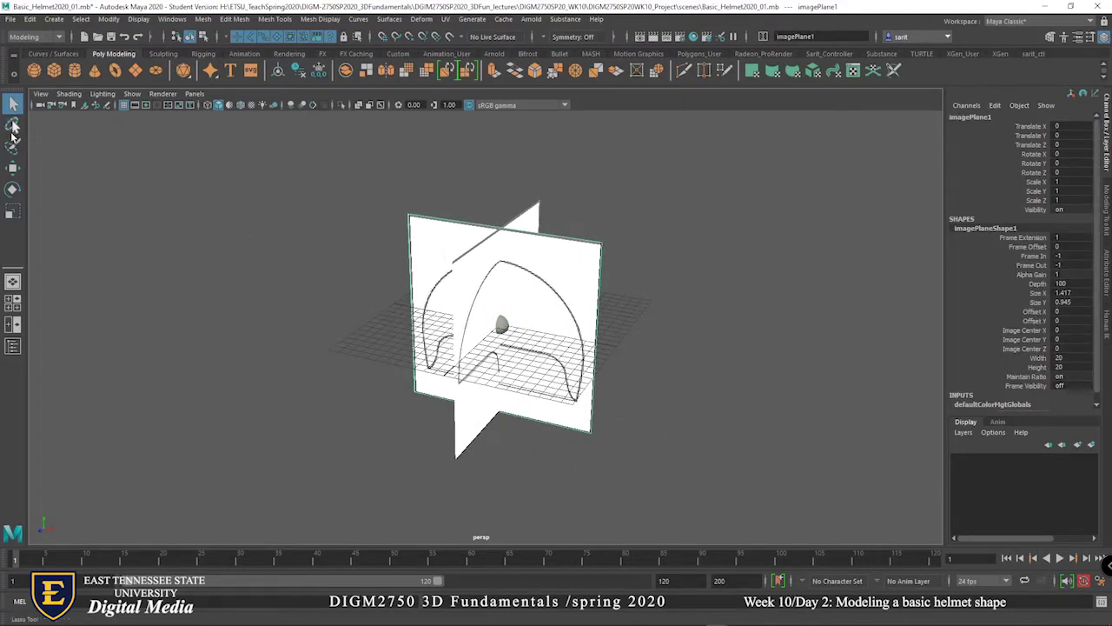
pyautogui.click(13, 171)
pyautogui.keyDown('alt'); pyautogui.moveTo(557, 390); pyautogui.dragTo(469, 311); pyautogui.keyUp('alt')
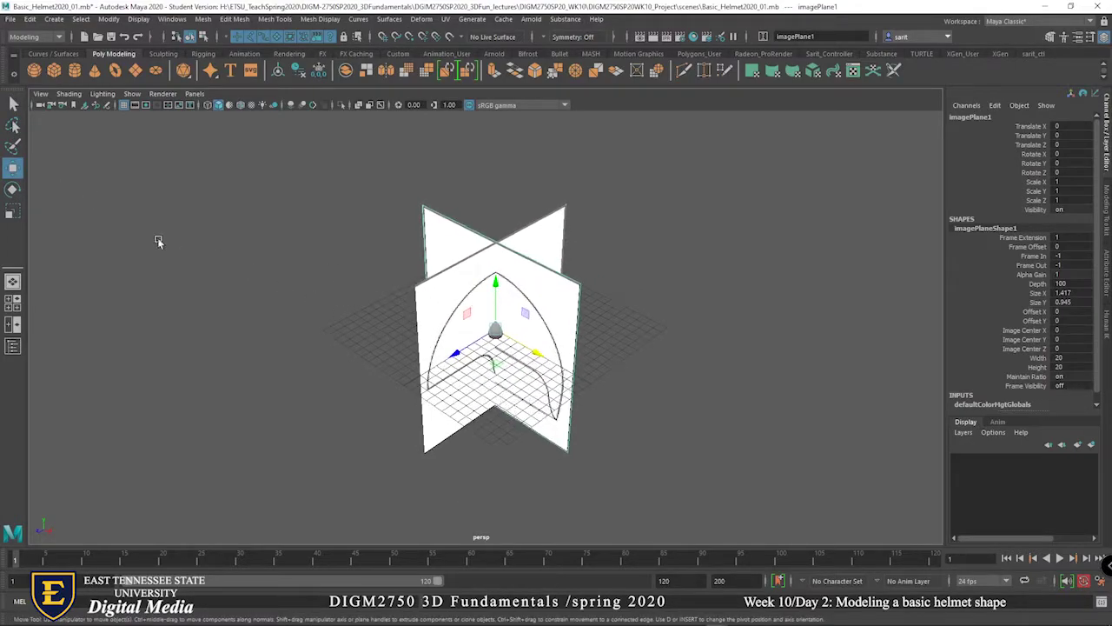
pyautogui.moveTo(457, 355); pyautogui.dragTo(593, 389)
# Move the side image plane along the X axis to about -19.07, away from the sphere.
pyautogui.click(464, 256)
pyautogui.moveTo(532, 352); pyautogui.dragTo(405, 285)
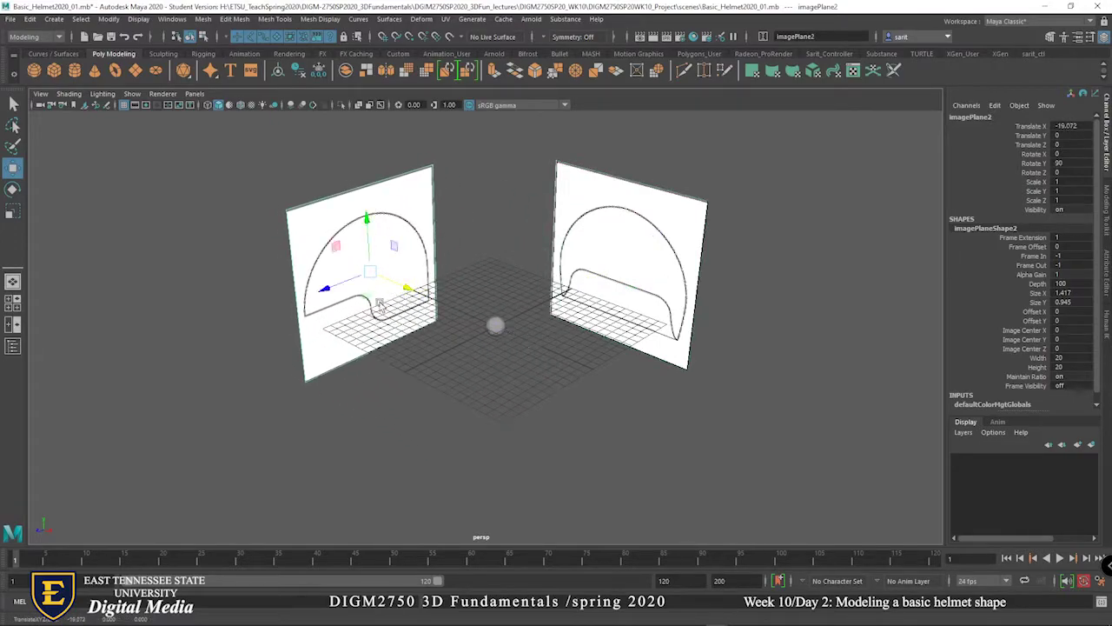
pyautogui.keyDown('alt'); pyautogui.moveTo(472, 447); pyautogui.dragTo(467, 430); pyautogui.keyUp('alt')
pyautogui.keyDown('alt'); pyautogui.moveTo(589, 400); pyautogui.dragTo(536, 362); pyautogui.keyUp('alt')
# Select the sphere at the origin and hide the grid in the perspective view.
pyautogui.click(504, 322)
pyautogui.moveTo(551, 412)
pyautogui.keyDown('alt'); pyautogui.mouseDown()
pyautogui.moveTo(501, 443)
pyautogui.moveTo(546, 416)
pyautogui.mouseUp(); pyautogui.keyUp('alt')
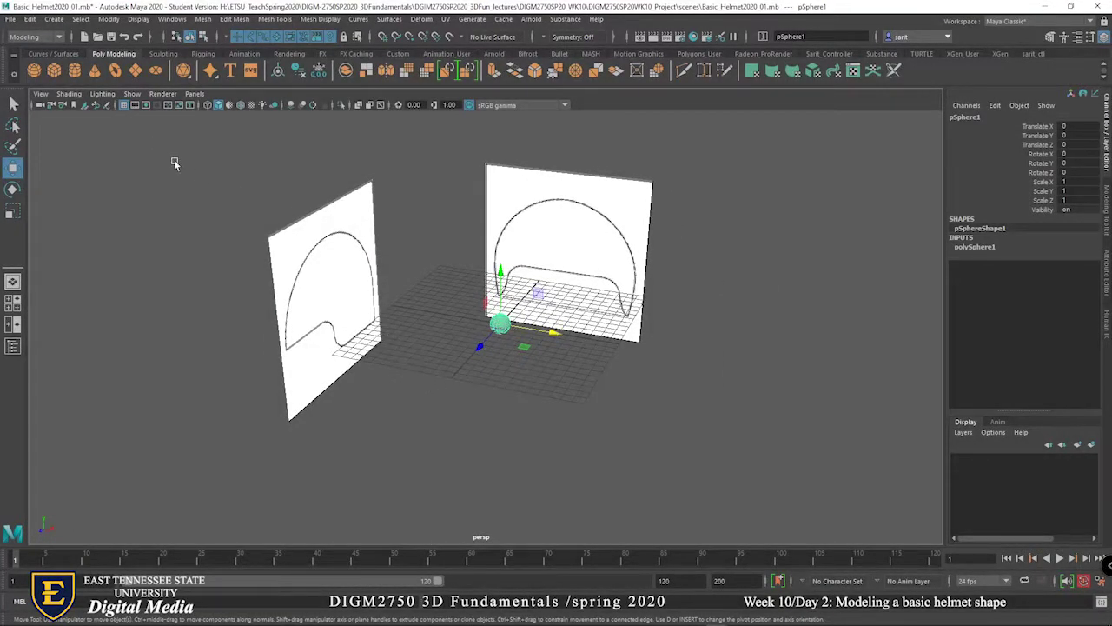
pyautogui.click(124, 105)
pyautogui.scroll(-3, 521, 414)
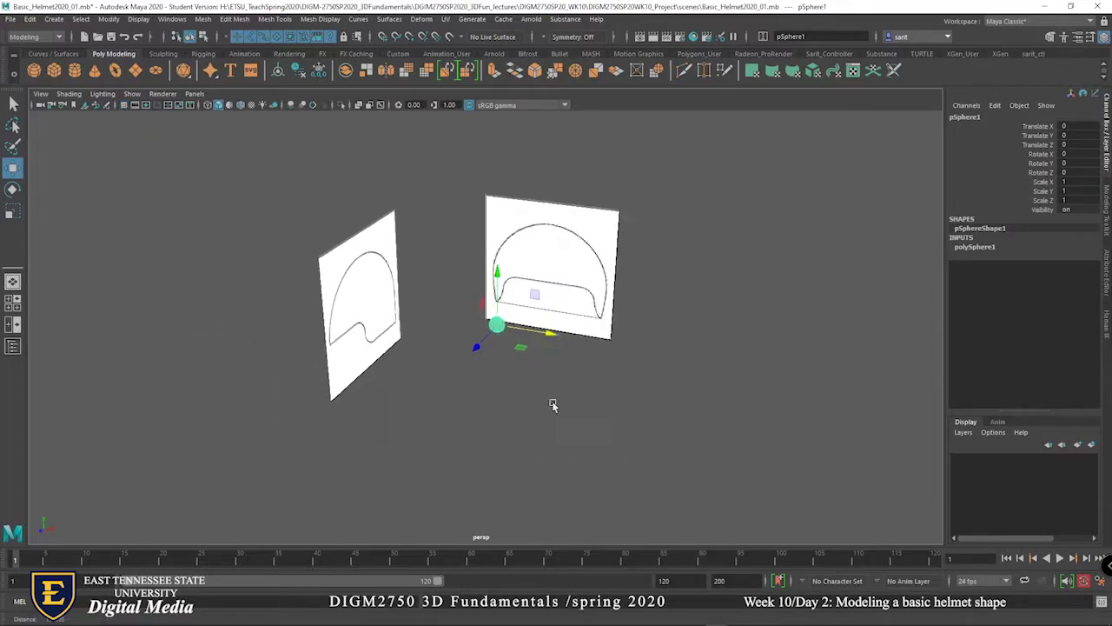
pyautogui.click(131, 94)
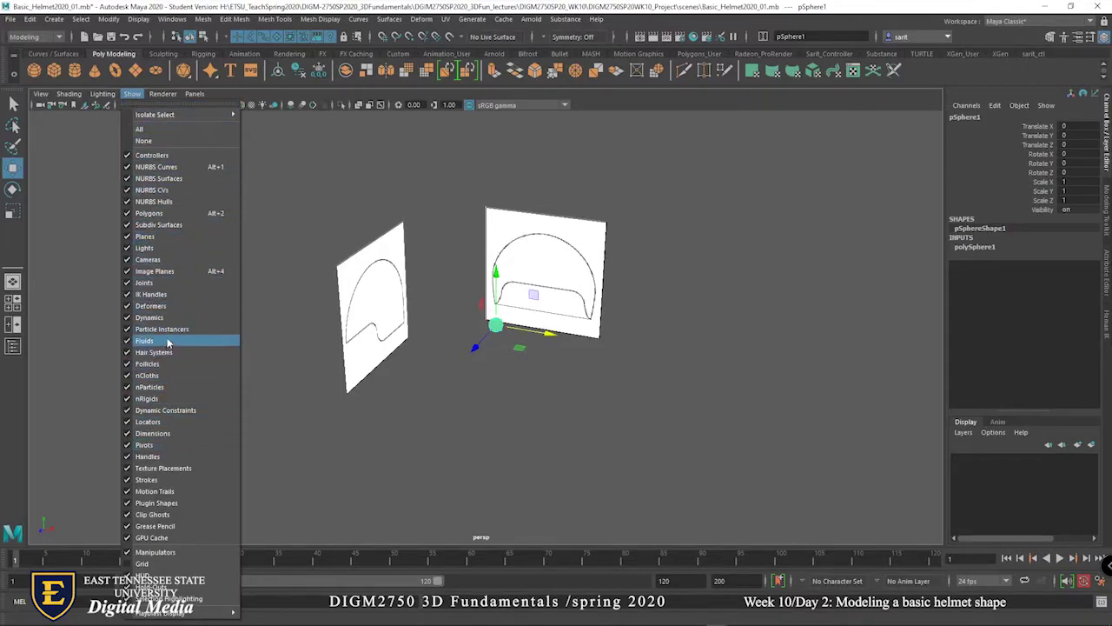
pyautogui.click(666, 397)
pyautogui.keyDown('alt'); pyautogui.moveTo(666, 397); pyautogui.dragTo(619, 427); pyautogui.keyUp('alt')
pyautogui.scroll(3, 695, 397)
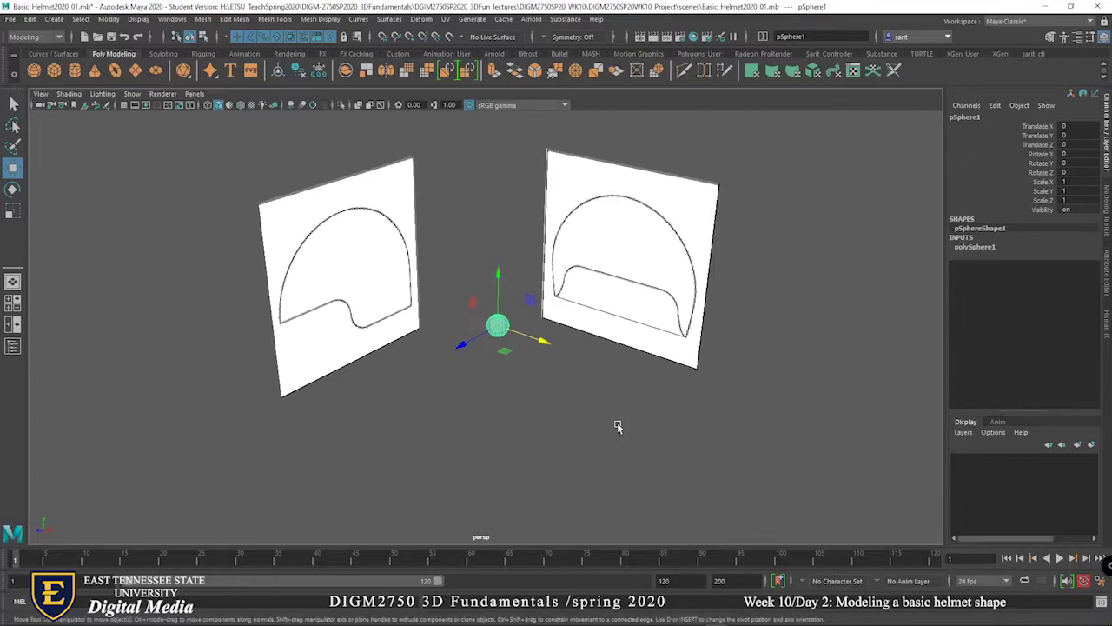
pyautogui.scroll(5, 519, 377)
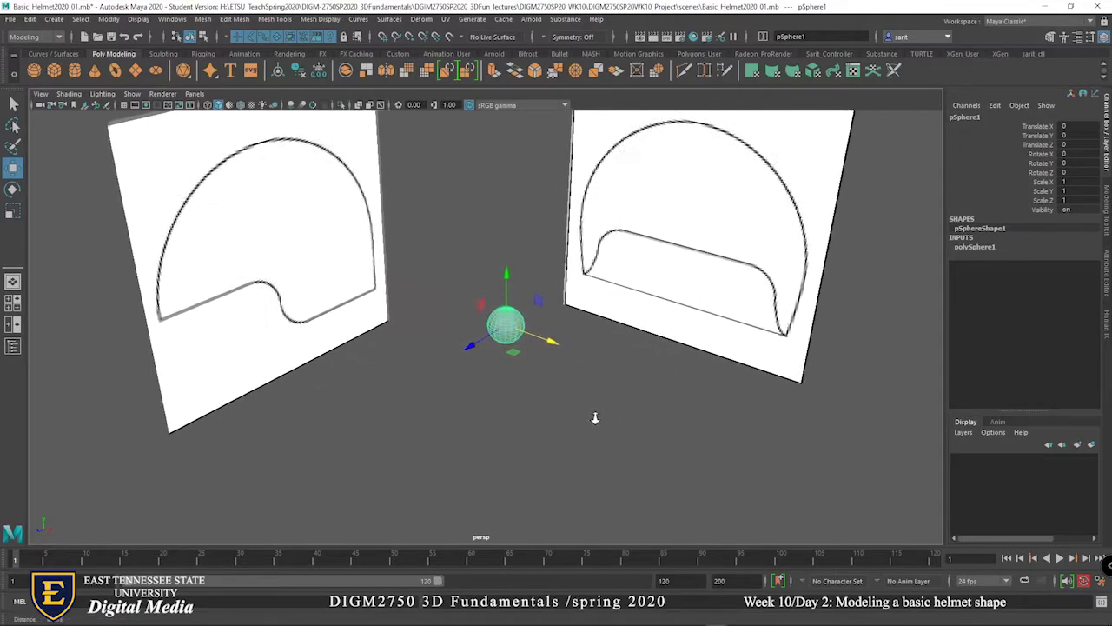
# Turn on the Poly Count heads-up display in the viewports.
pyautogui.scroll(-5, 575, 396)
pyautogui.keyDown('alt'); pyautogui.moveTo(392, 343); pyautogui.dragTo(417, 382); pyautogui.keyUp('alt')
pyautogui.scroll(3, 508, 400)
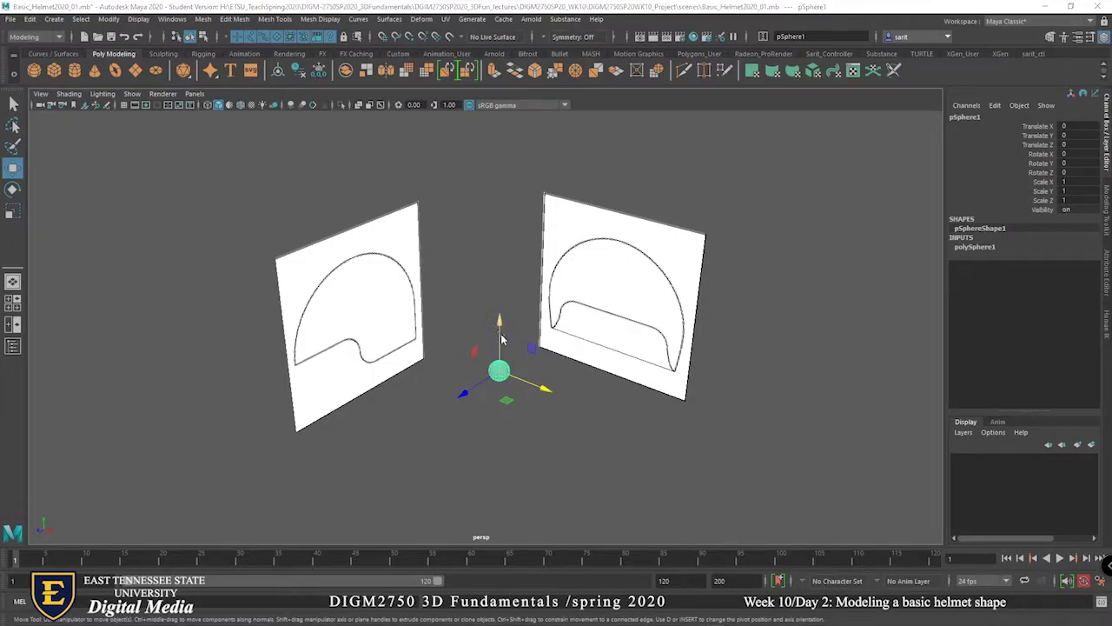
pyautogui.press('space')
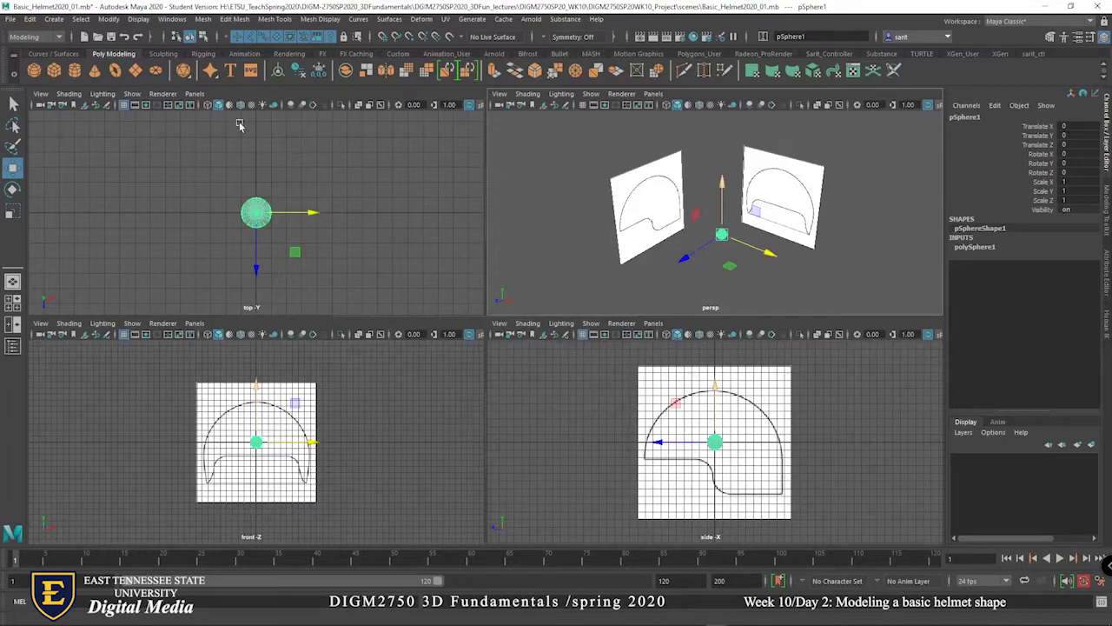
pyautogui.click(139, 20)
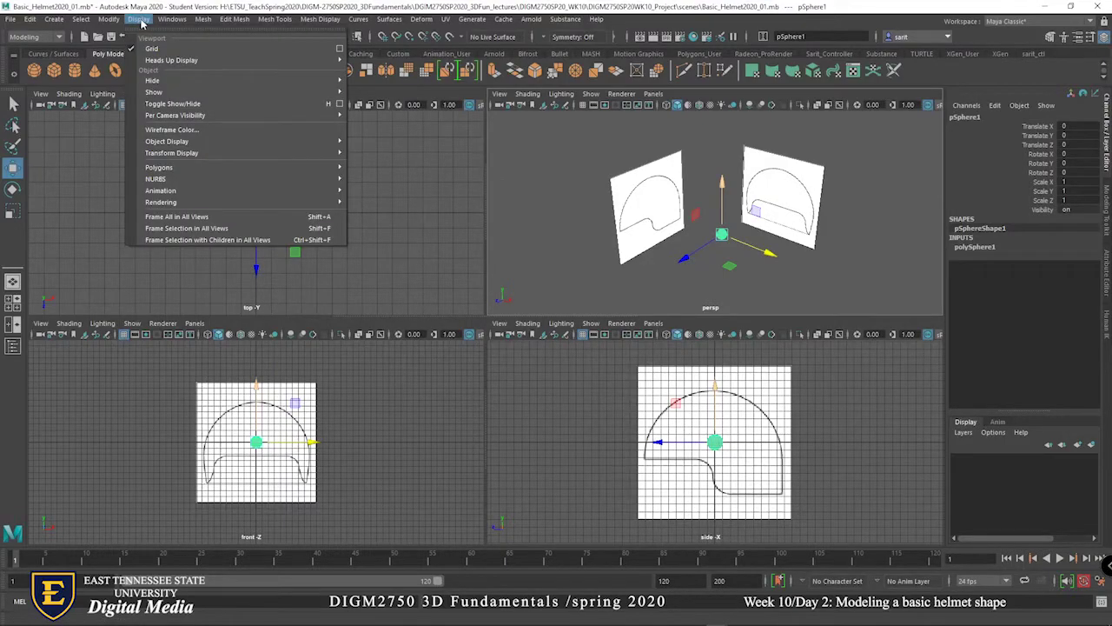
pyautogui.moveTo(163, 154)
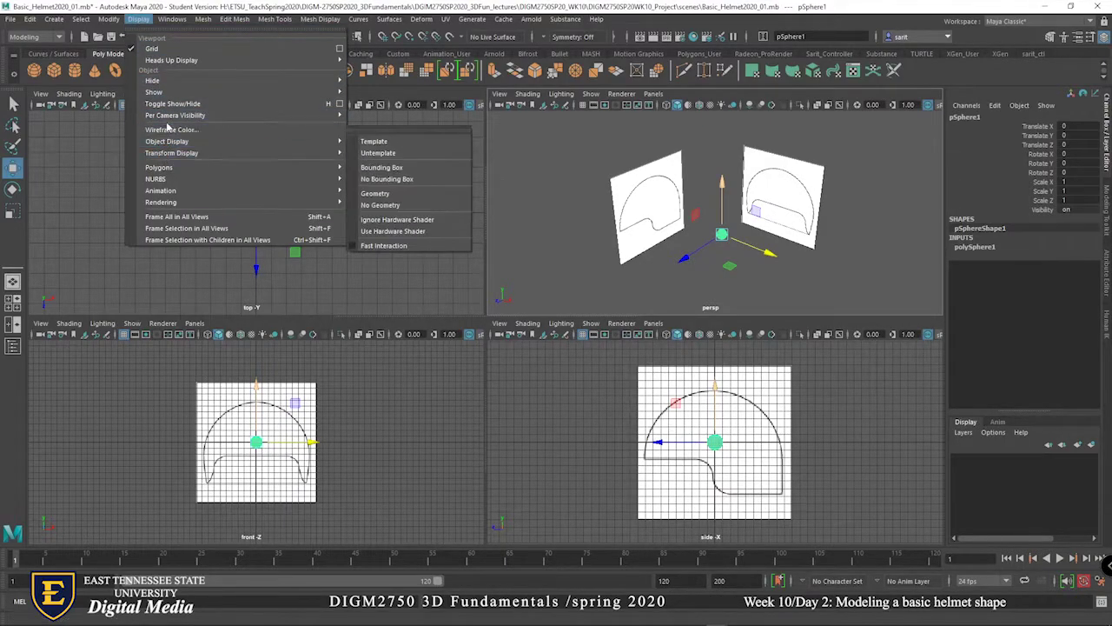
pyautogui.moveTo(167, 62)
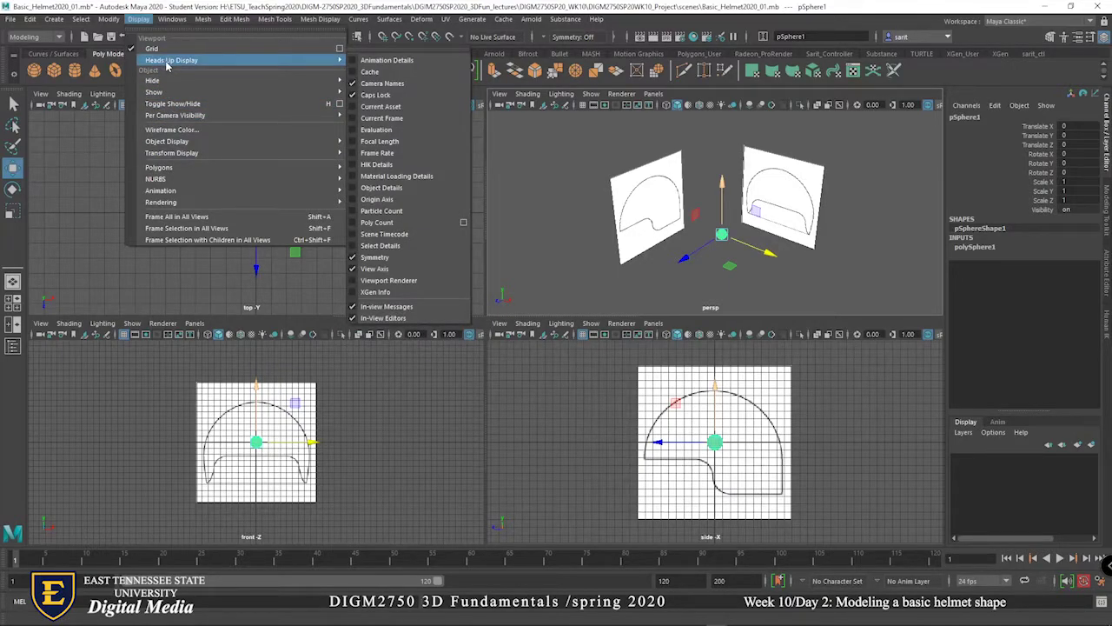
pyautogui.click(377, 223)
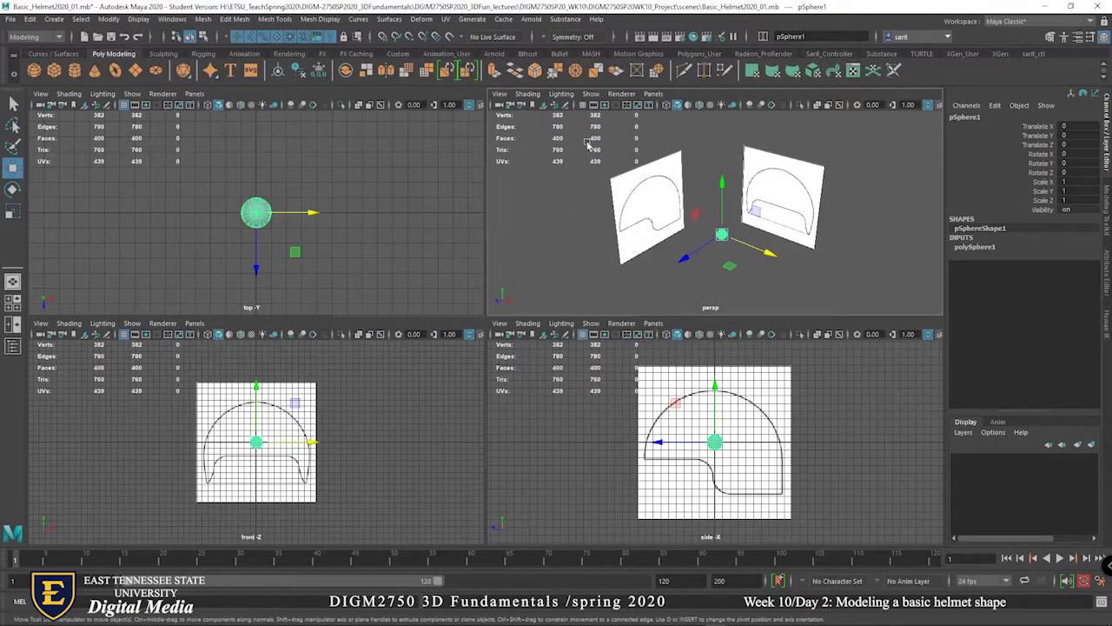
# Select the sphere at the origin in the maximized perspective view and increase its radius to 8.2.
pyautogui.click(754, 279)
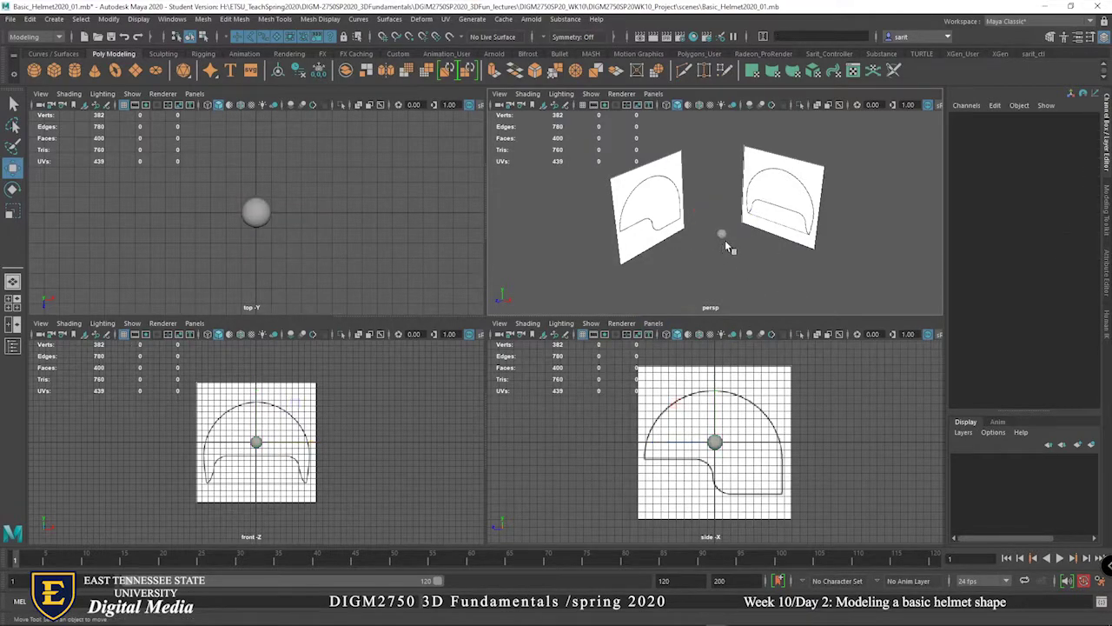
pyautogui.press('space')
pyautogui.keyDown('alt'); pyautogui.moveTo(608, 372); pyautogui.dragTo(534, 382); pyautogui.keyUp('alt')
pyautogui.click(530, 349)
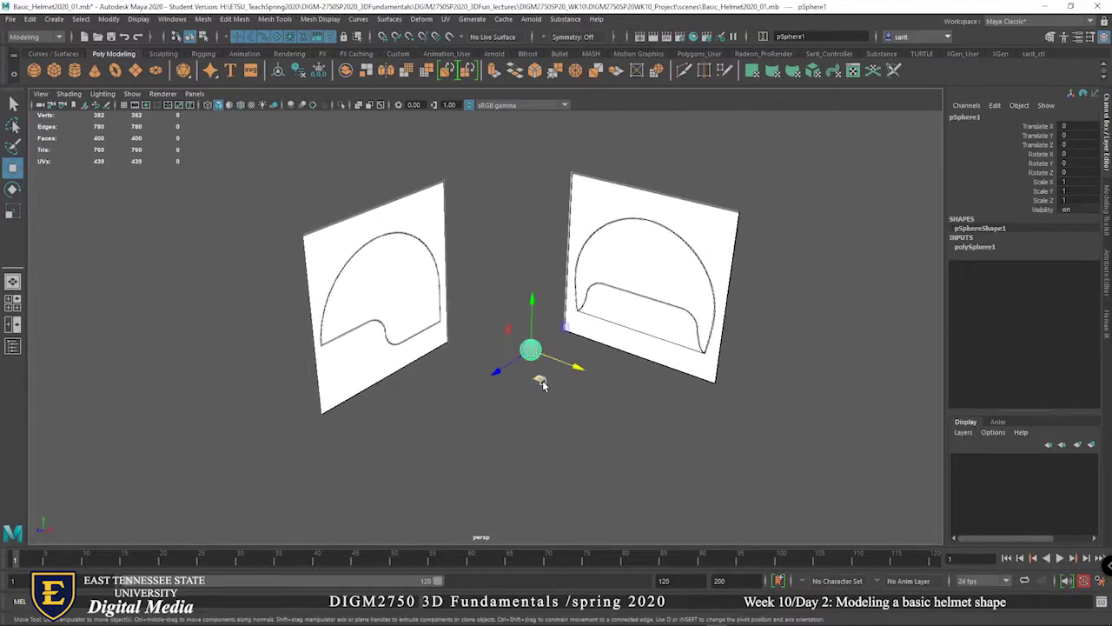
pyautogui.click(964, 248)
pyautogui.click(1043, 257)
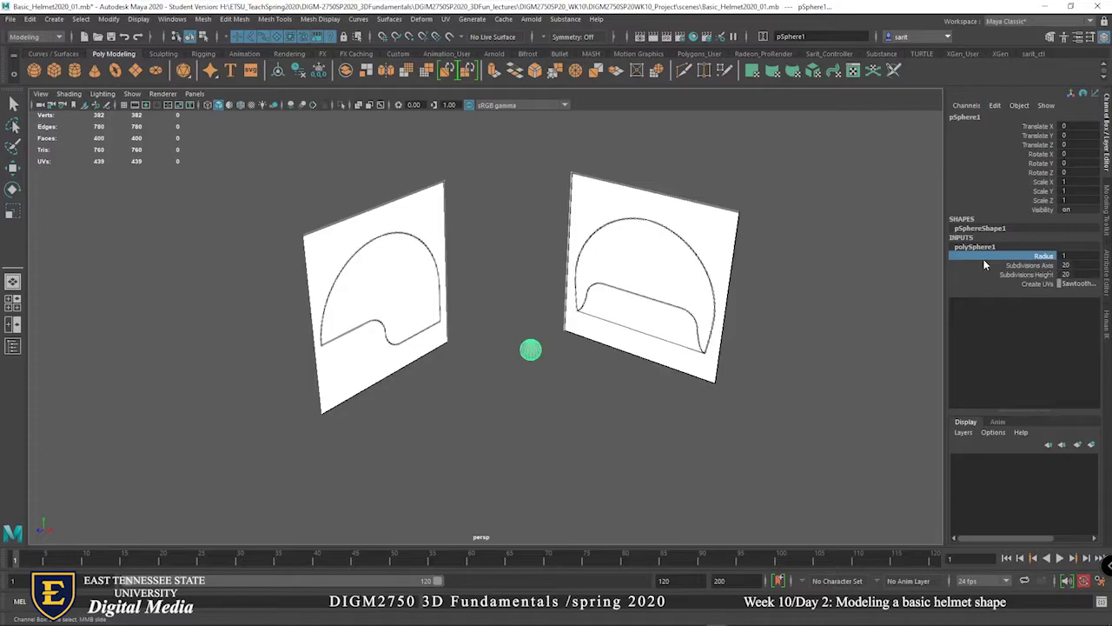
pyautogui.moveTo(632, 369); pyautogui.dragTo(658, 364, button='middle')
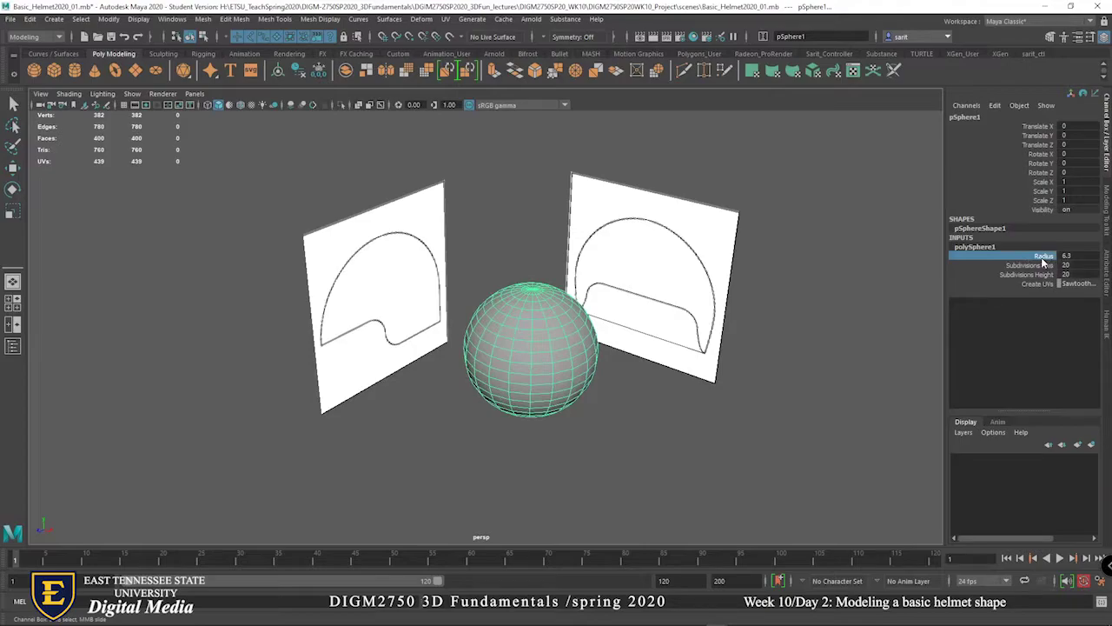
pyautogui.moveTo(720, 372); pyautogui.dragTo(652, 402, button='middle')
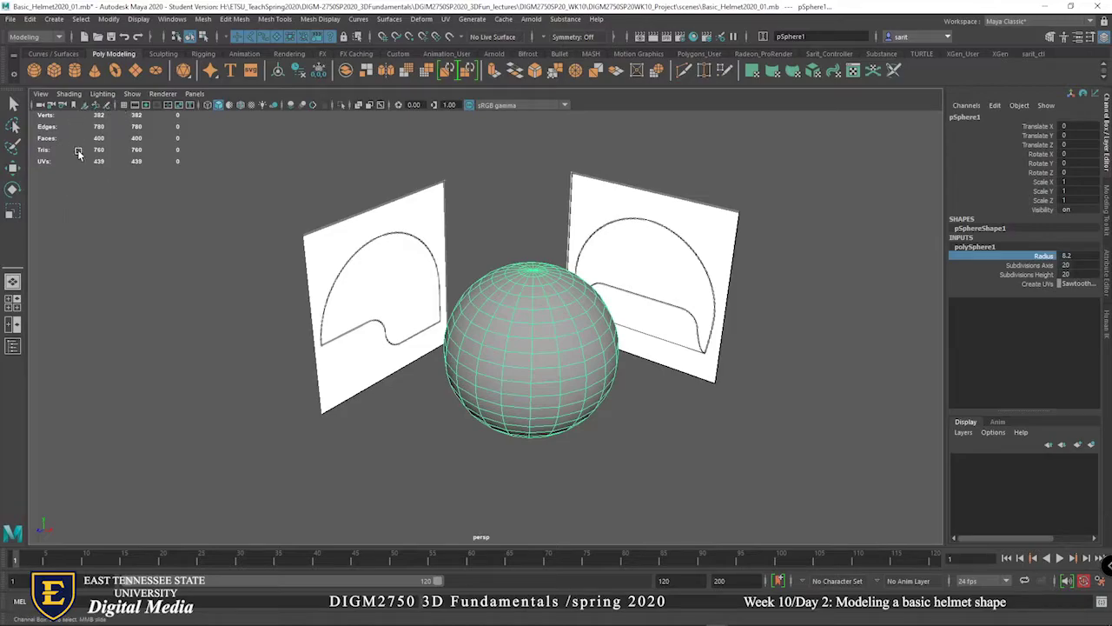
# Create a second default polygon sphere and move it along the X axis to about 19.7, clear of the large sphere.
pyautogui.click(34, 71)
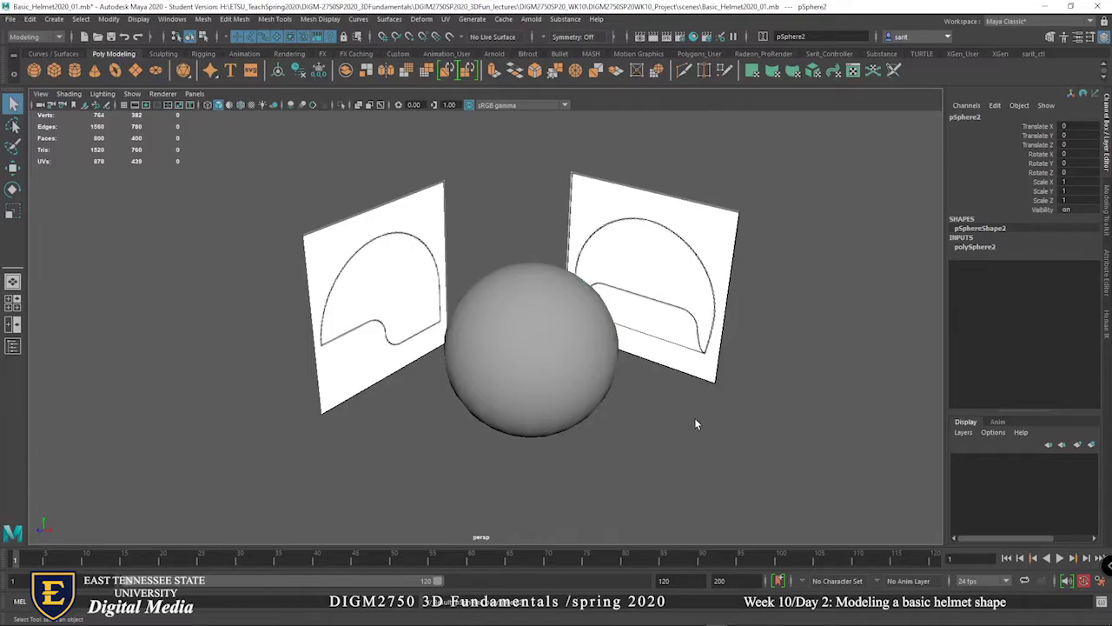
pyautogui.press('w')
pyautogui.moveTo(580, 373); pyautogui.dragTo(795, 461)
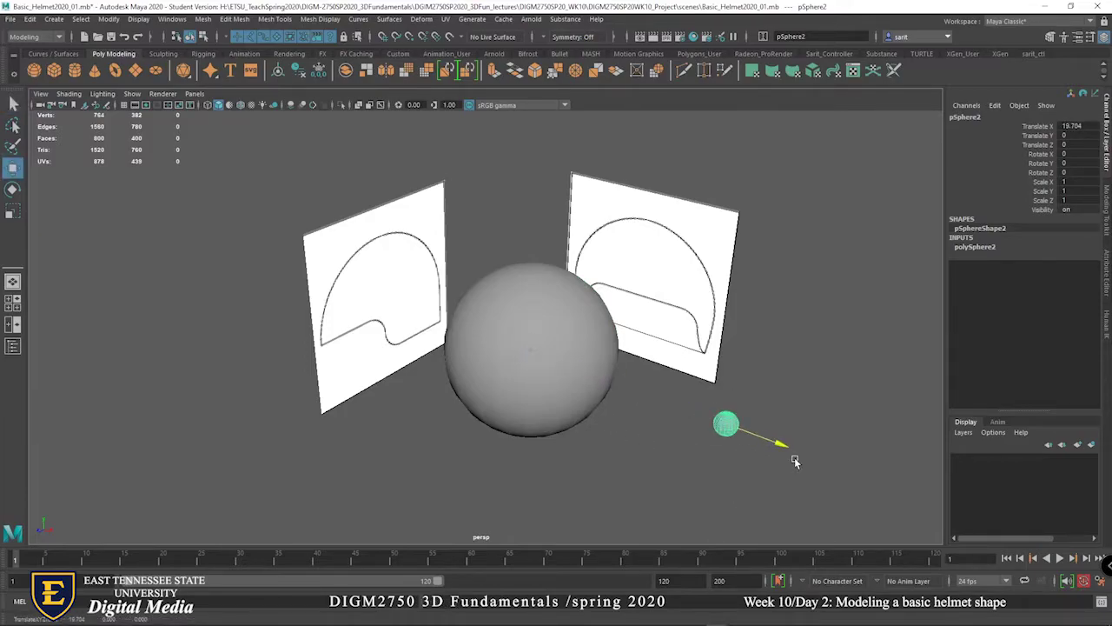
# Preview the objects in wireframe, deselect everything, and display the perspective view as textured shading with wireframe on shaded.
pyautogui.press('4')
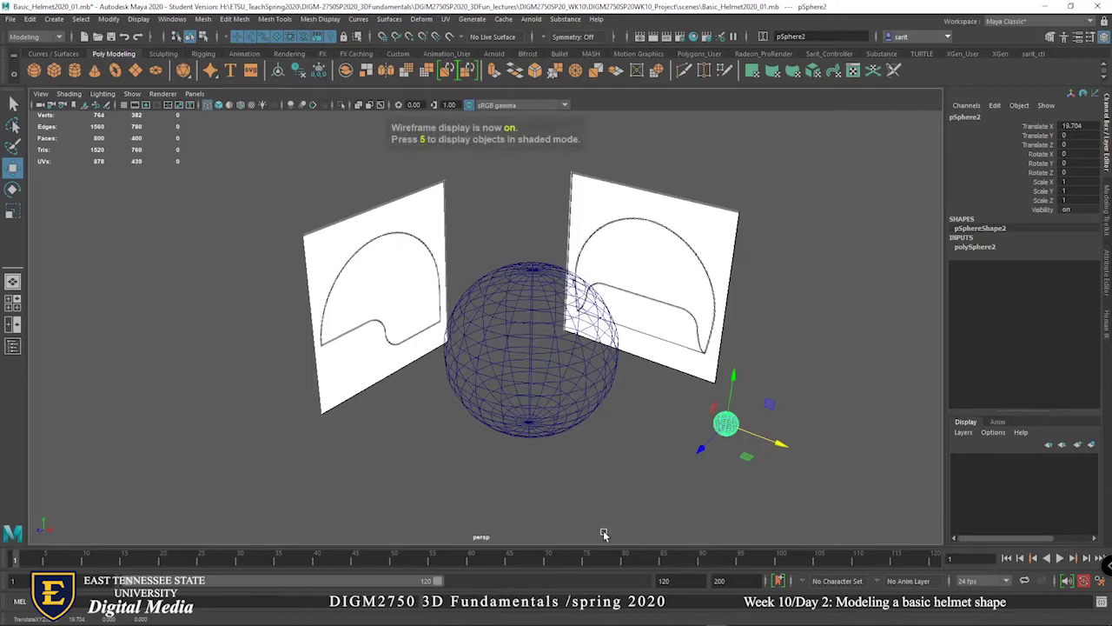
pyautogui.click(69, 94)
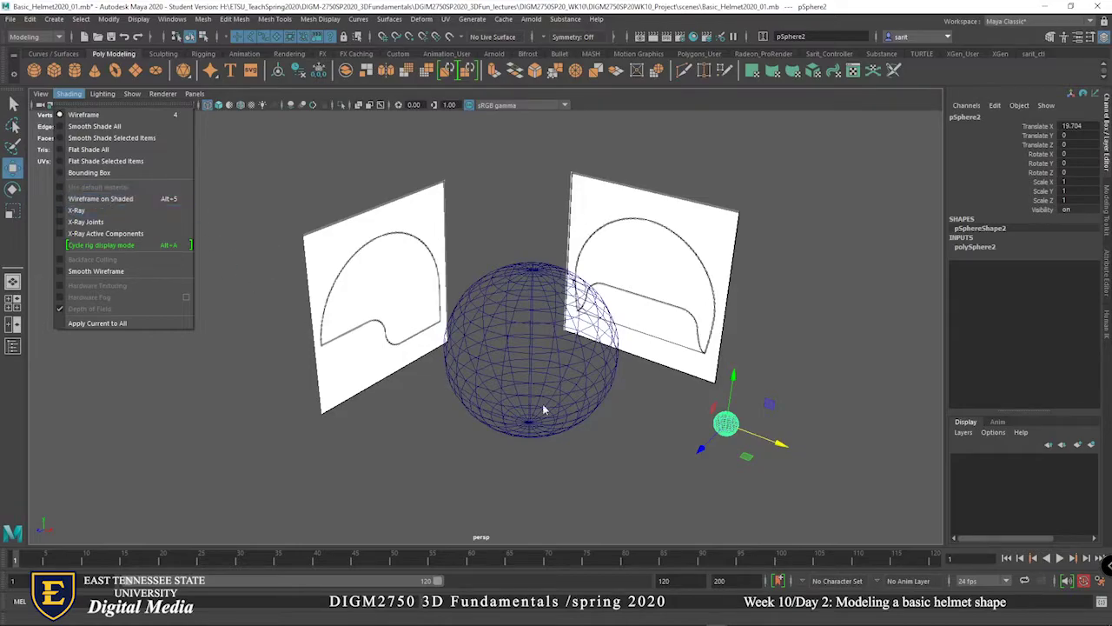
pyautogui.click(640, 437)
pyautogui.press('5')
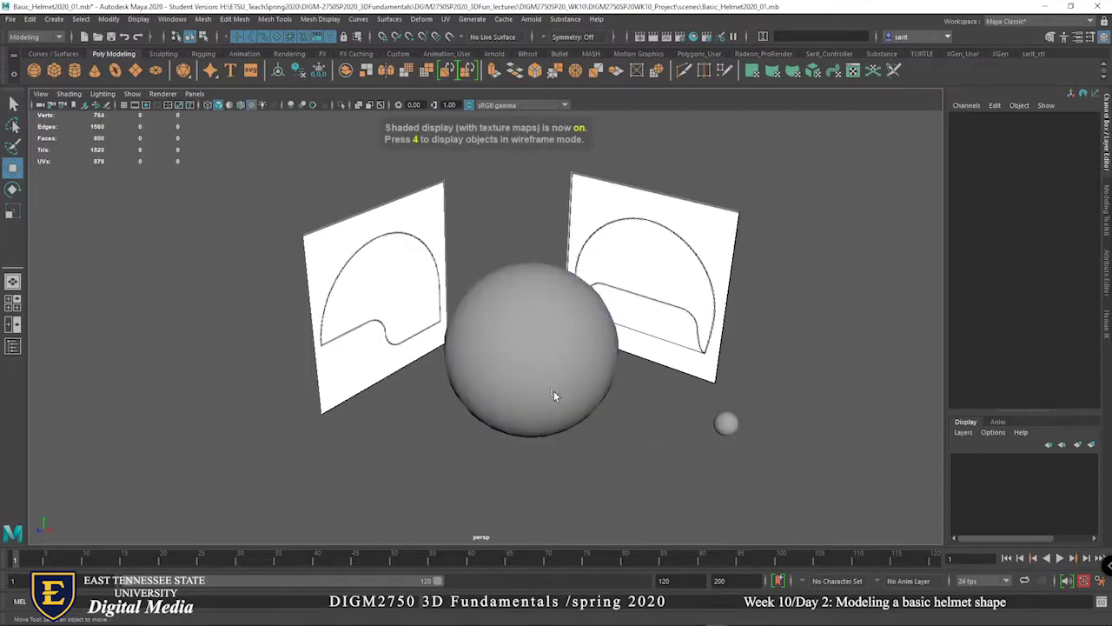
pyautogui.hotkey('ctrl', 'w')
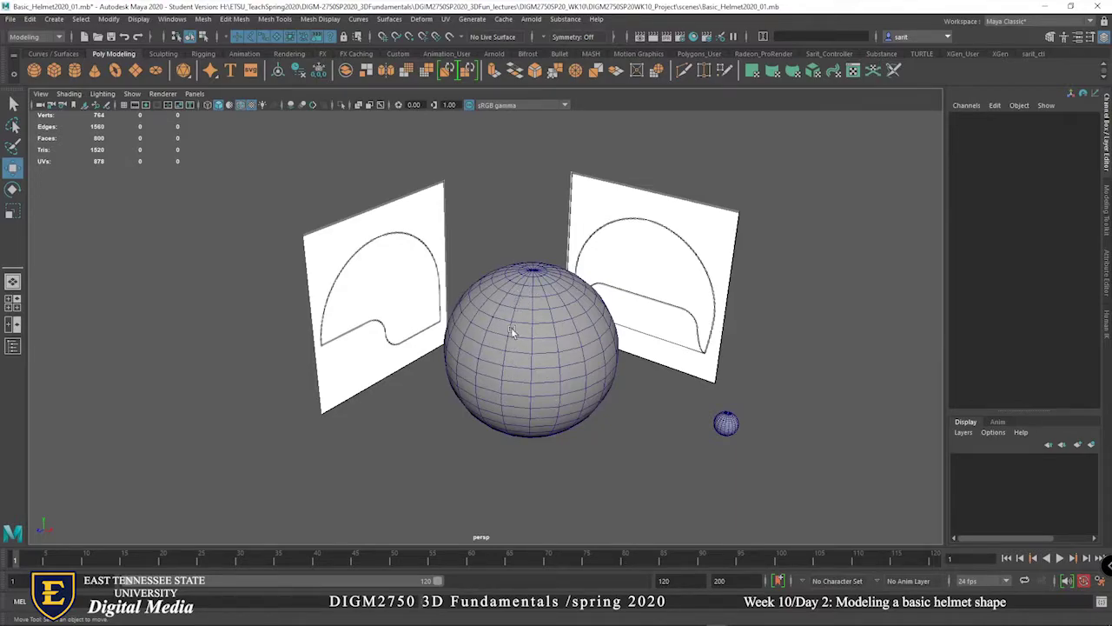
# Cycle the perspective view through wireframe and smooth shading, and restore wireframe on shaded.
pyautogui.click(207, 105)
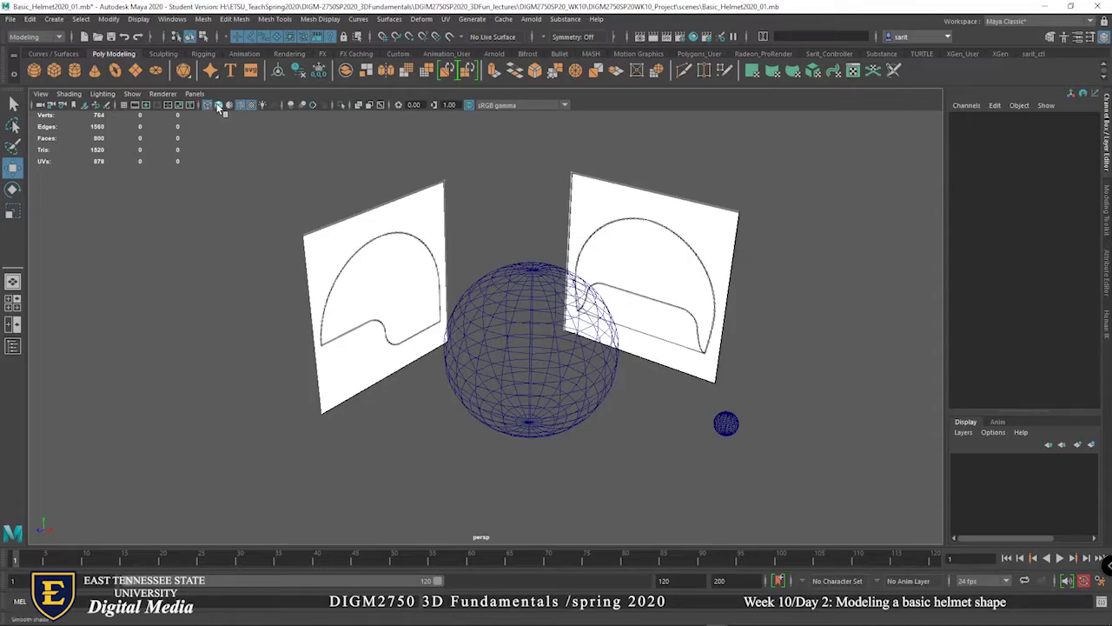
pyautogui.click(218, 106)
pyautogui.click(241, 105)
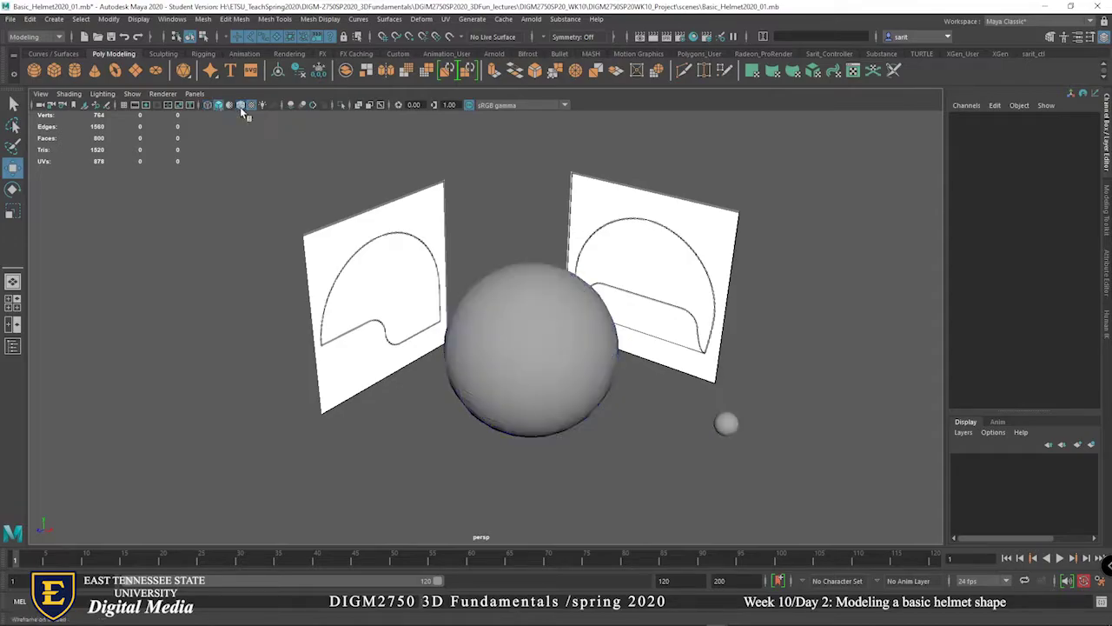
pyautogui.click(240, 105)
pyautogui.click(240, 105)
pyautogui.click(241, 105)
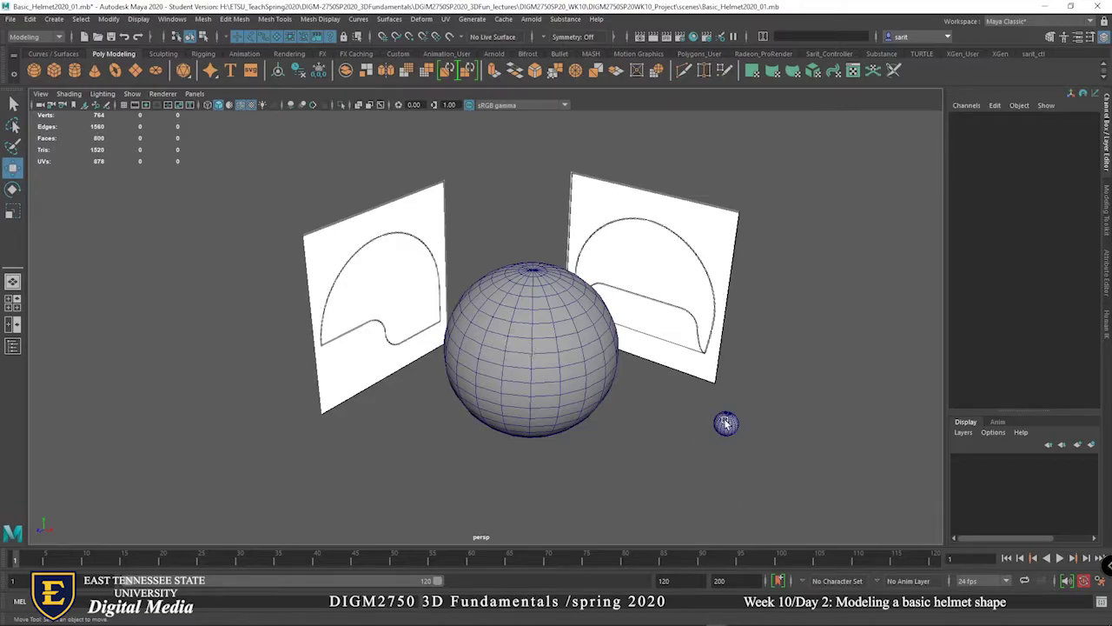
# Try moving the vertices around the large sphere's top pole upward, and undo the move.
pyautogui.click(545, 319)
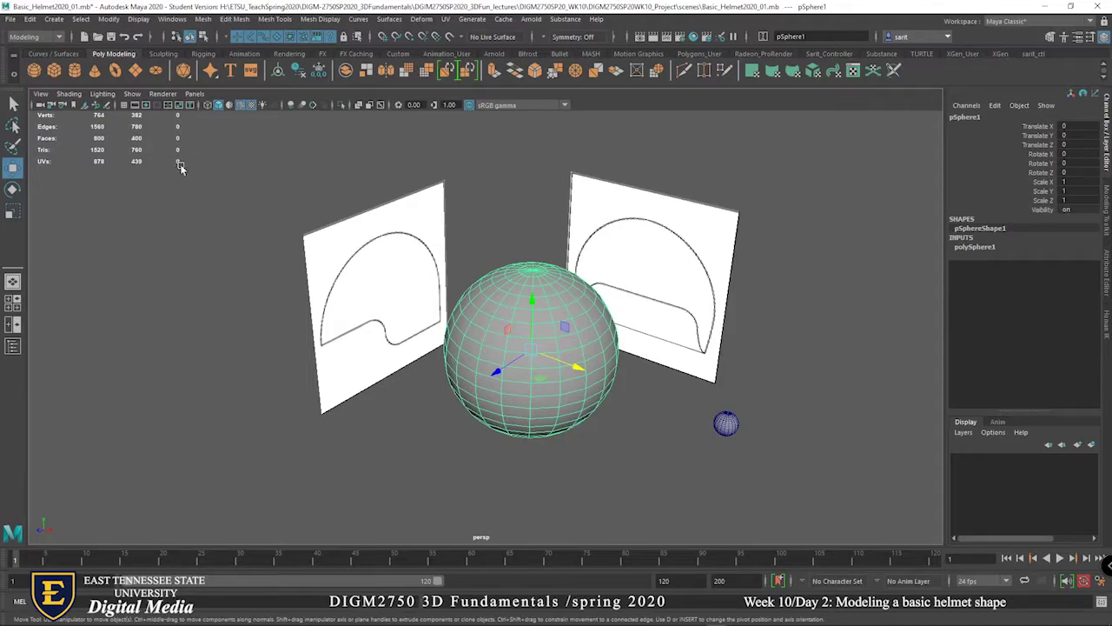
pyautogui.rightClick(534, 288)
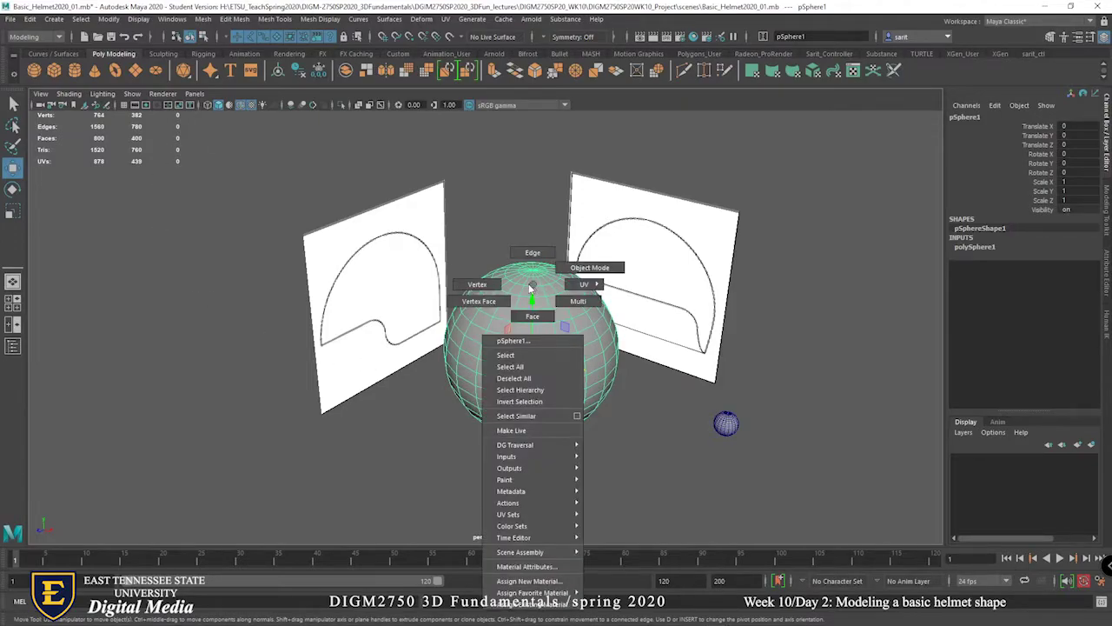
pyautogui.click(477, 284)
pyautogui.moveTo(488, 225); pyautogui.dragTo(567, 332)
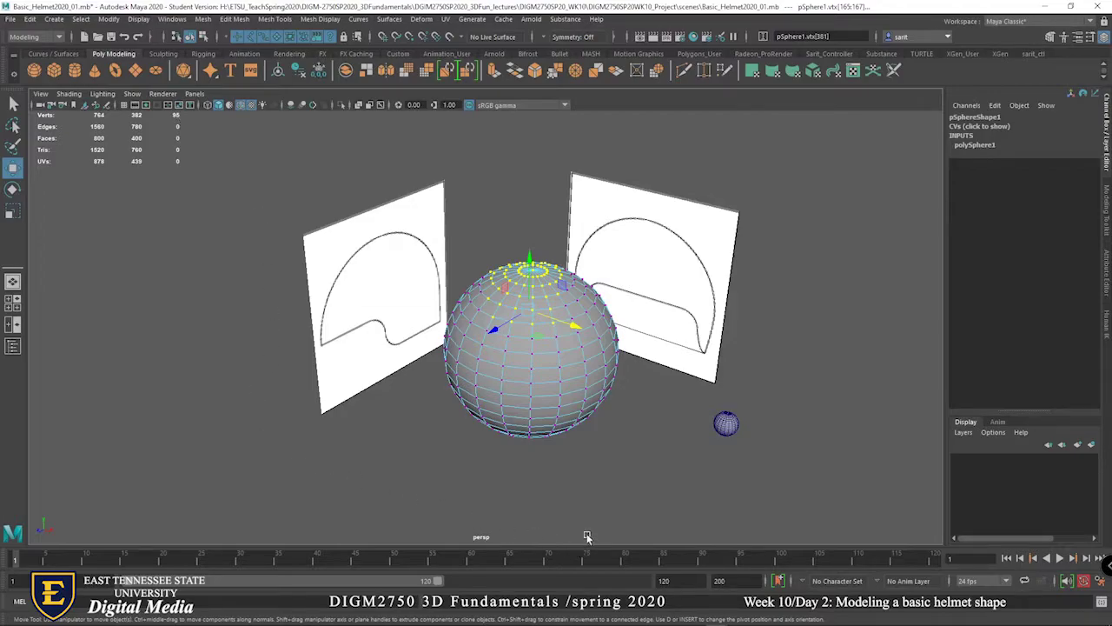
pyautogui.moveTo(530, 263); pyautogui.dragTo(527, 231)
pyautogui.hotkey('ctrl', 'z')
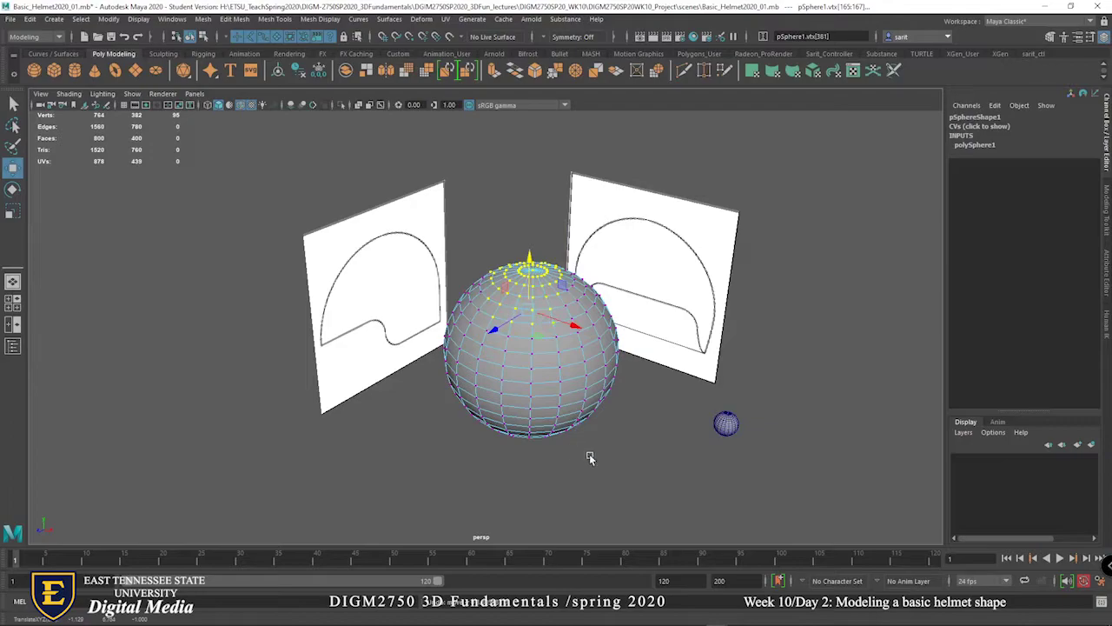
# Examine the poly count for a patch of faces and for a single face on the large sphere, and return to object mode.
pyautogui.moveTo(550, 359); pyautogui.dragTo(544, 330, button='right')
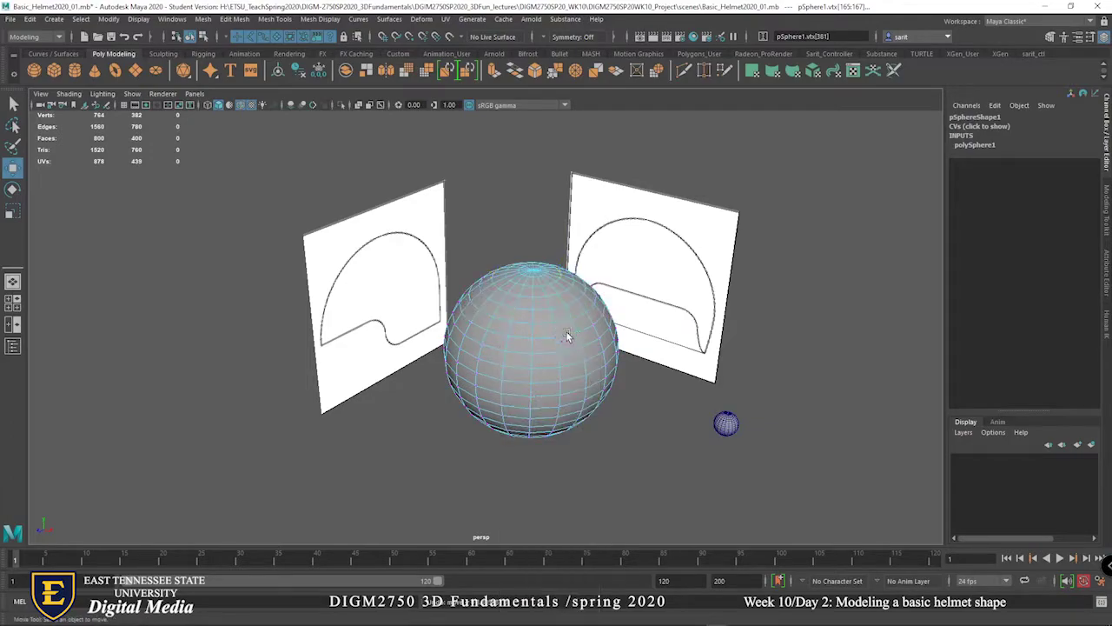
pyautogui.moveTo(556, 348); pyautogui.dragTo(578, 375)
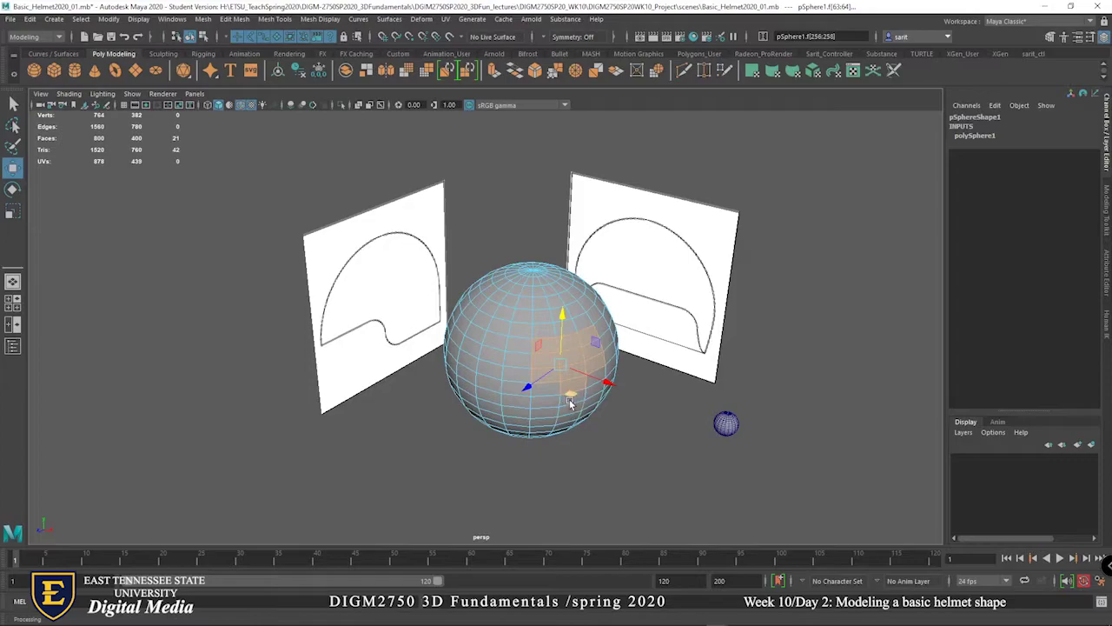
pyautogui.scroll(3, 789, 397)
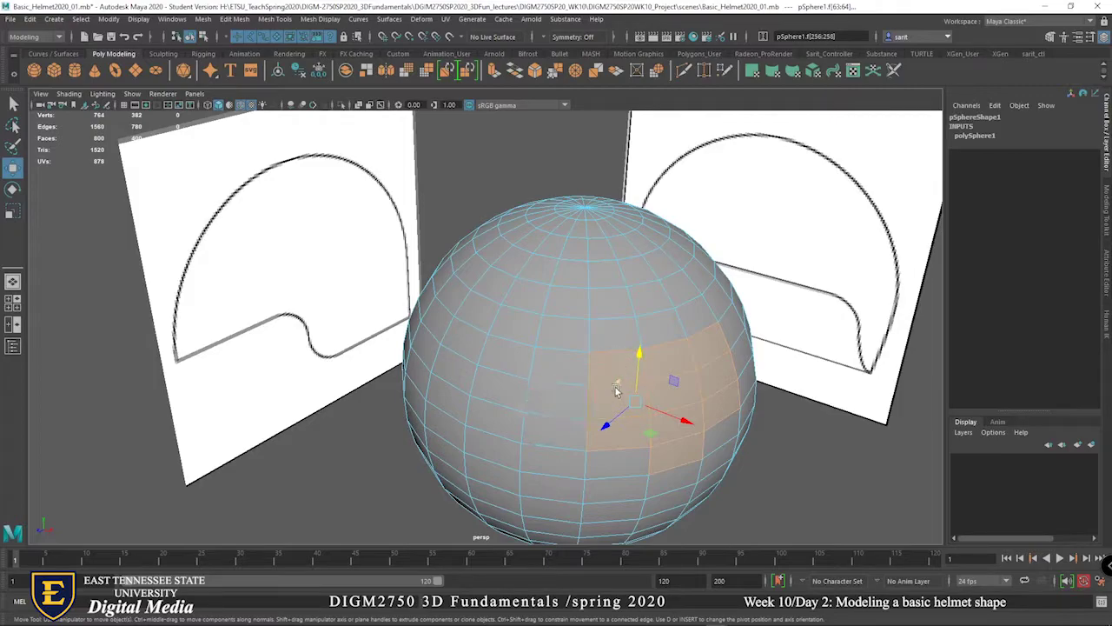
pyautogui.scroll(-3, 829, 470)
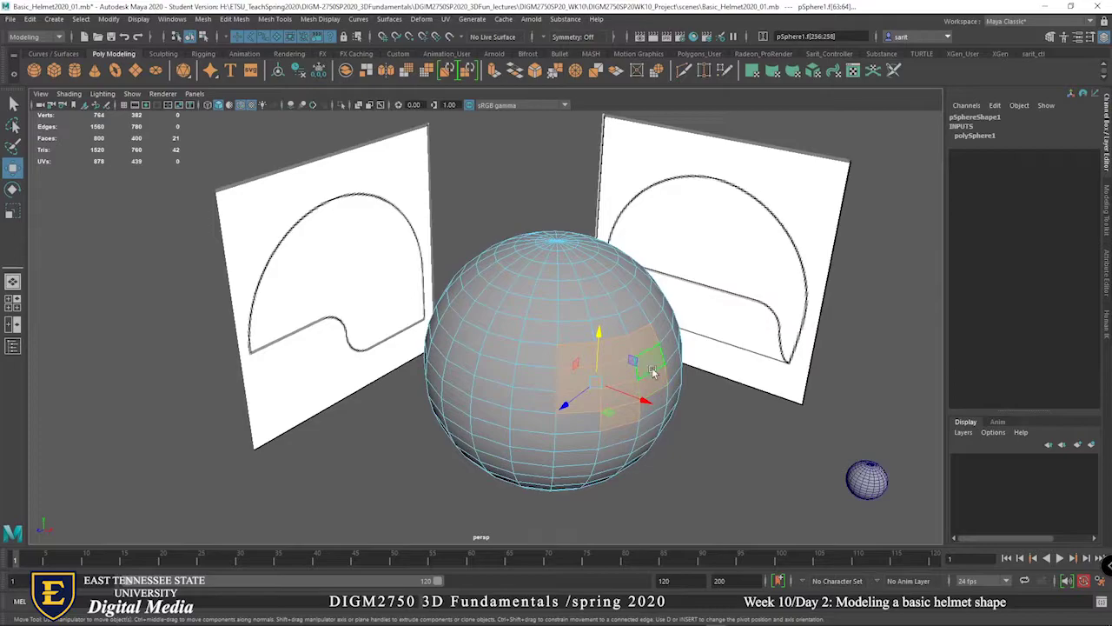
pyautogui.click(683, 437)
pyautogui.click(595, 382)
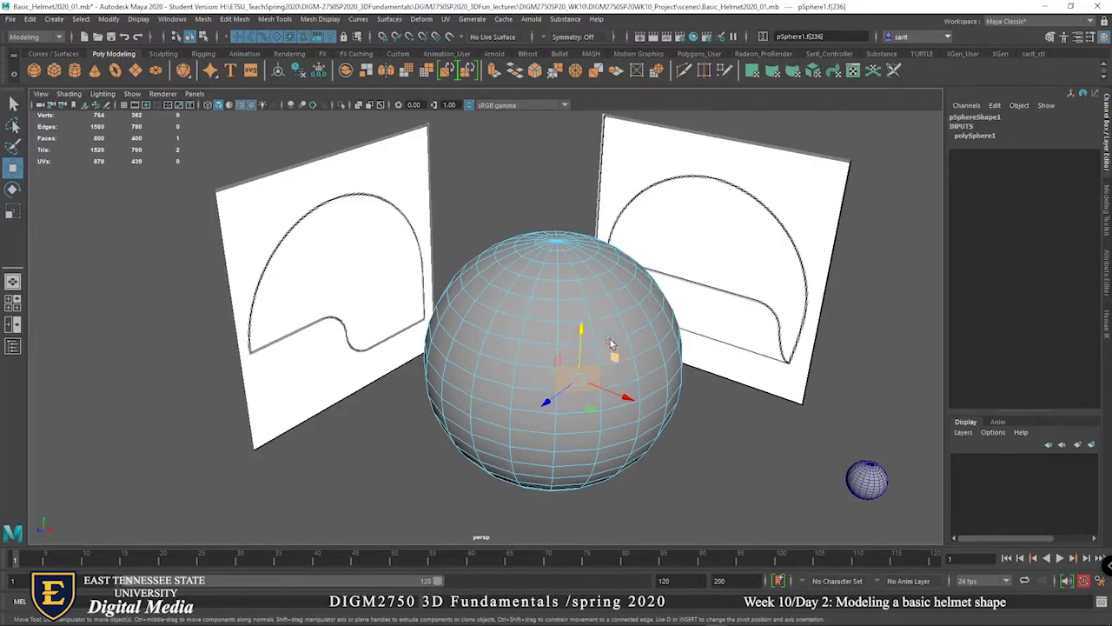
pyautogui.click(678, 458)
pyautogui.scroll(-2, 594, 410)
pyautogui.scroll(-2, 594, 410)
pyautogui.moveTo(549, 327); pyautogui.dragTo(609, 280, button='right')
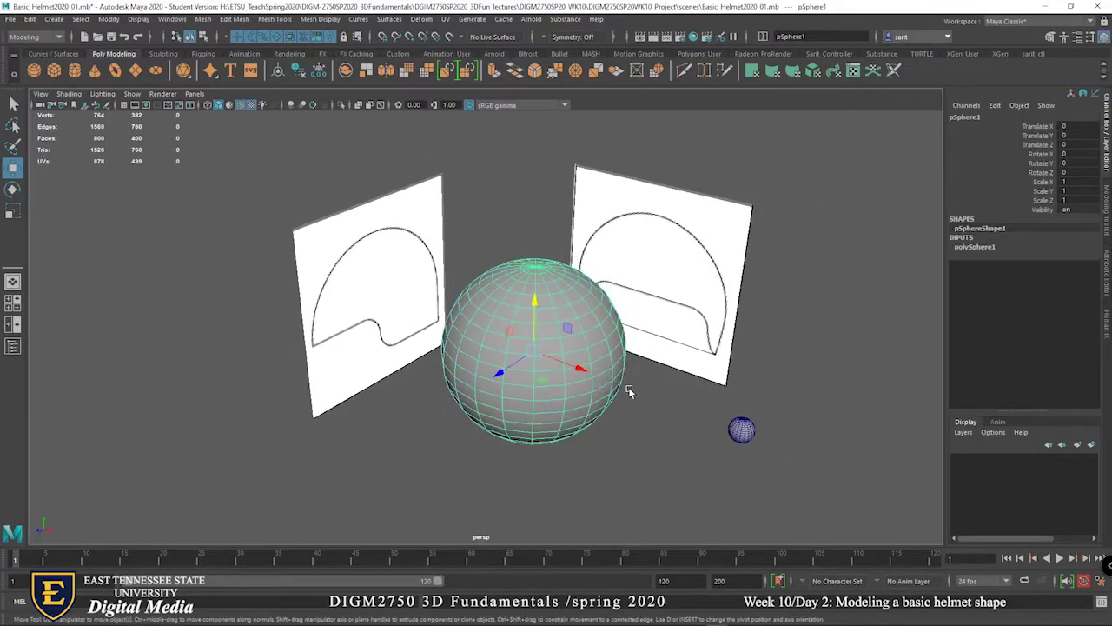
# Turn on the face triangles display for the large sphere, inspect its triangulated faces, and reselect the sphere.
pyautogui.click(140, 20)
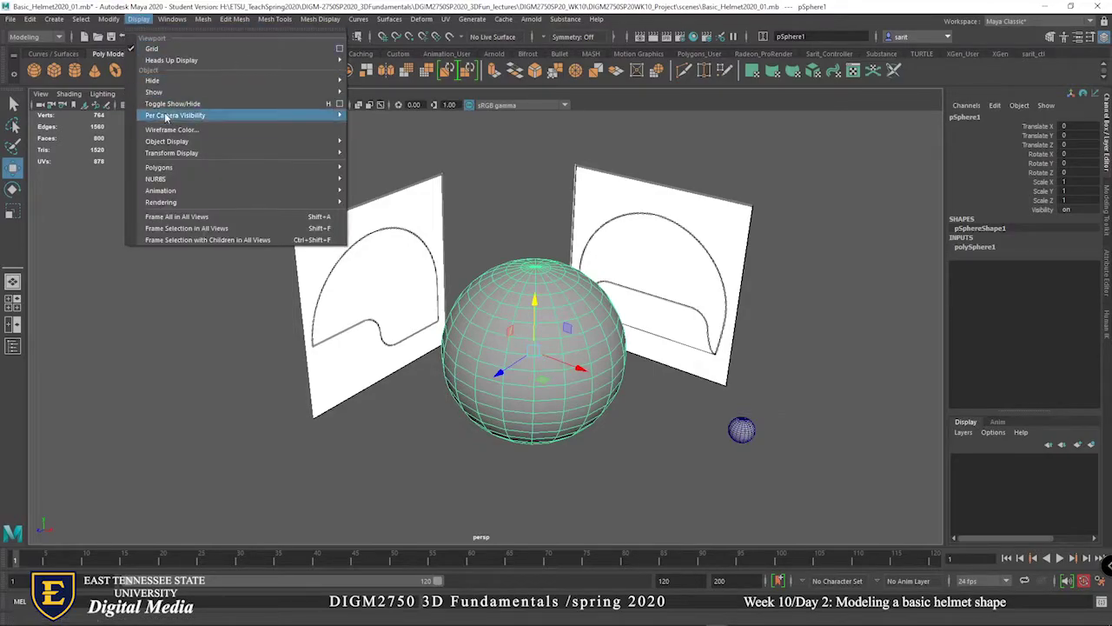
pyautogui.moveTo(170, 170)
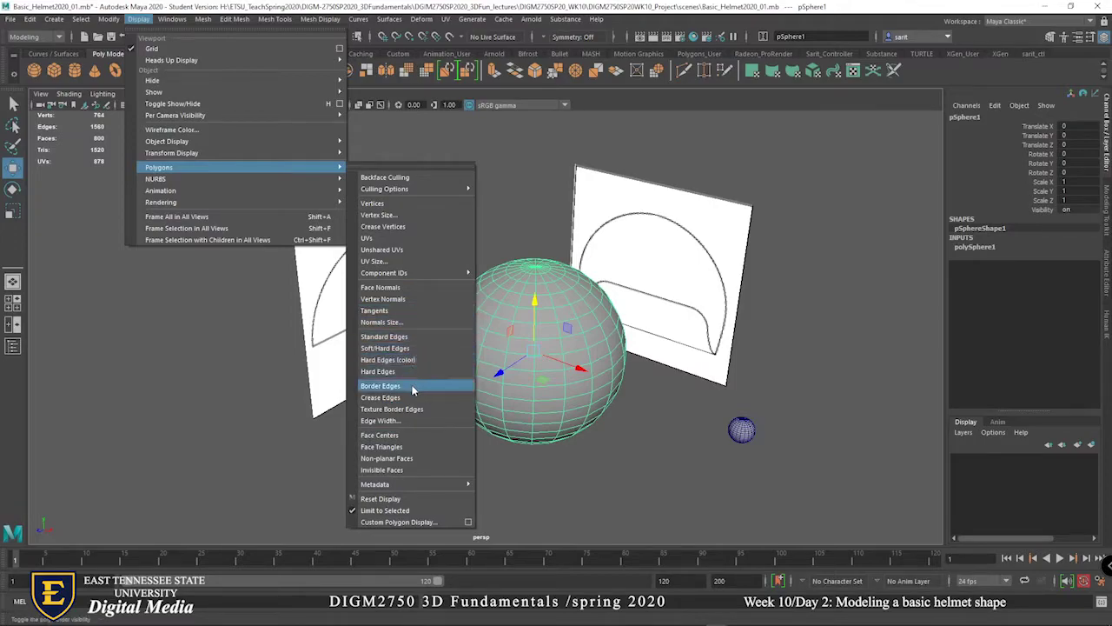
pyautogui.click(421, 447)
pyautogui.press('f')
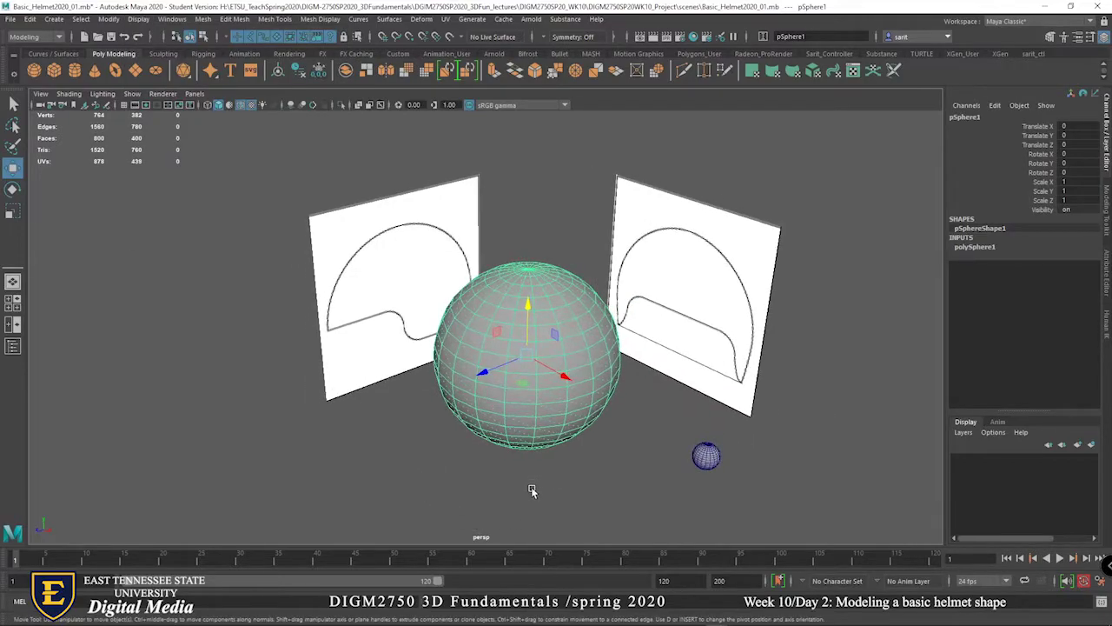
pyautogui.click(531, 491)
pyautogui.keyDown('alt'); pyautogui.moveTo(532, 491); pyautogui.dragTo(629, 456, button='right'); pyautogui.keyUp('alt')
pyautogui.keyDown('alt'); pyautogui.moveTo(630, 457); pyautogui.dragTo(677, 485); pyautogui.keyUp('alt')
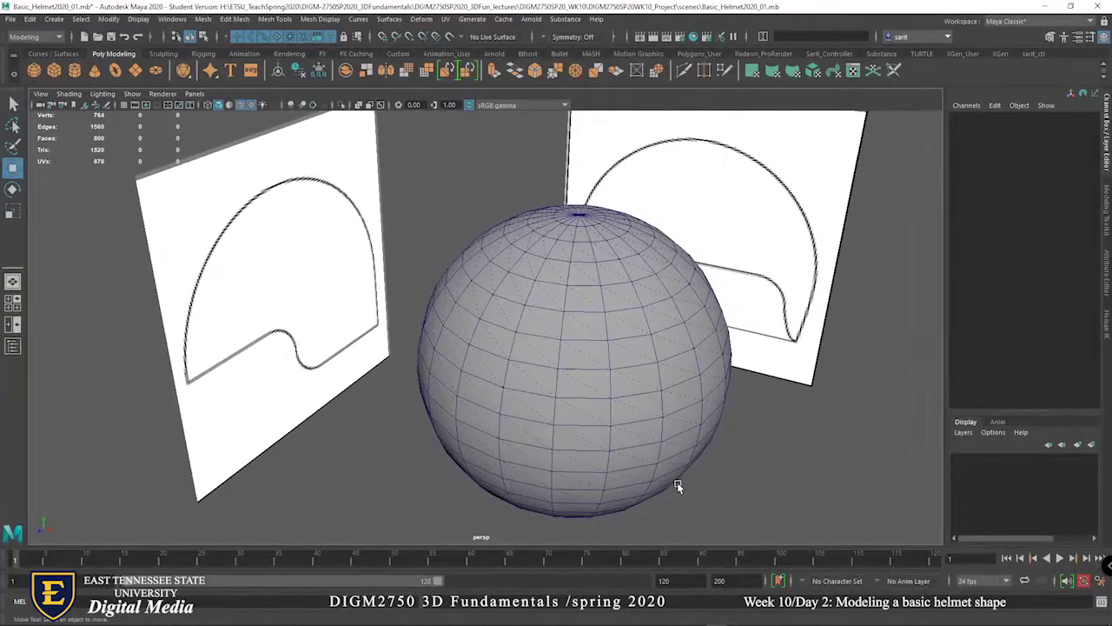
pyautogui.click(601, 380)
pyautogui.keyDown('alt'); pyautogui.moveTo(663, 464); pyautogui.dragTo(611, 432, button='right'); pyautogui.keyUp('alt')
pyautogui.keyDown('alt'); pyautogui.moveTo(611, 432); pyautogui.dragTo(558, 391); pyautogui.keyUp('alt')
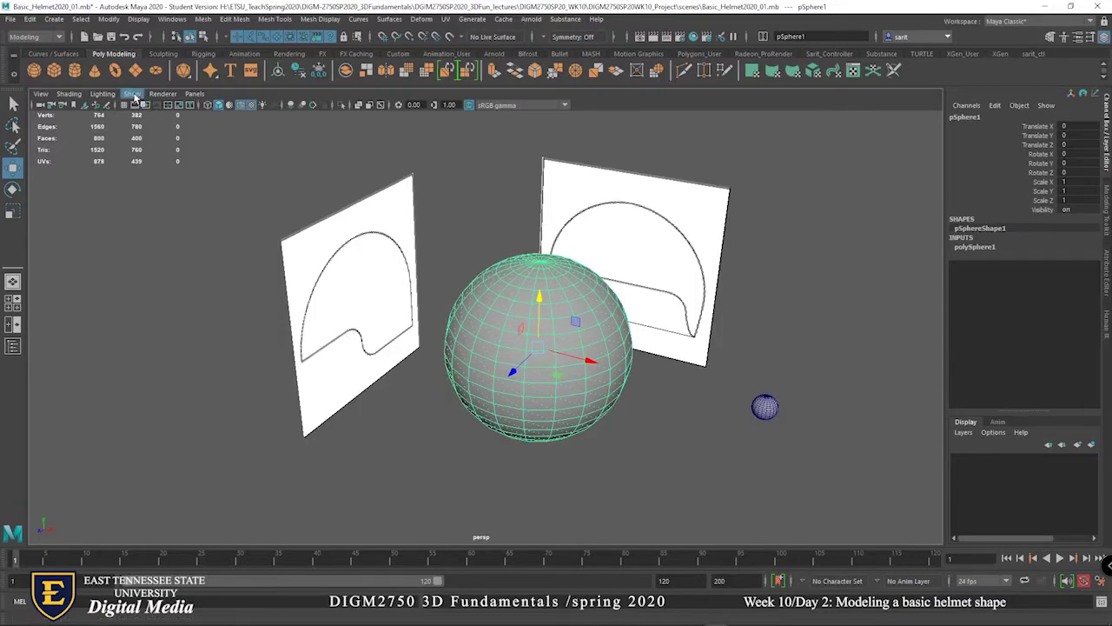
# Turn off the face triangles display for the large sphere and deselect it.
pyautogui.click(139, 19)
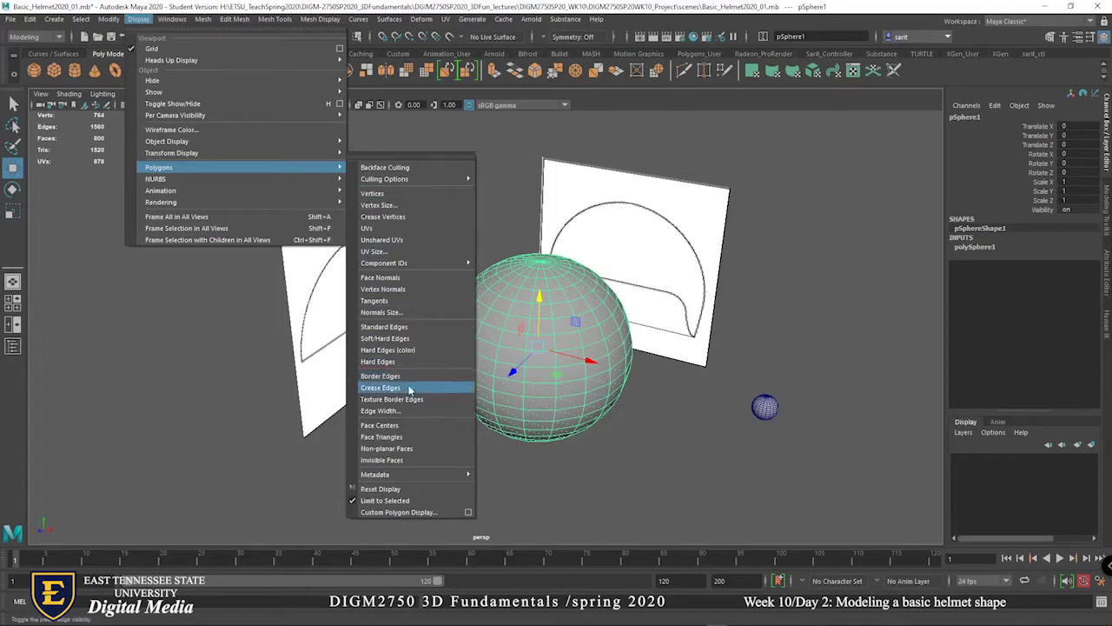
pyautogui.click(411, 437)
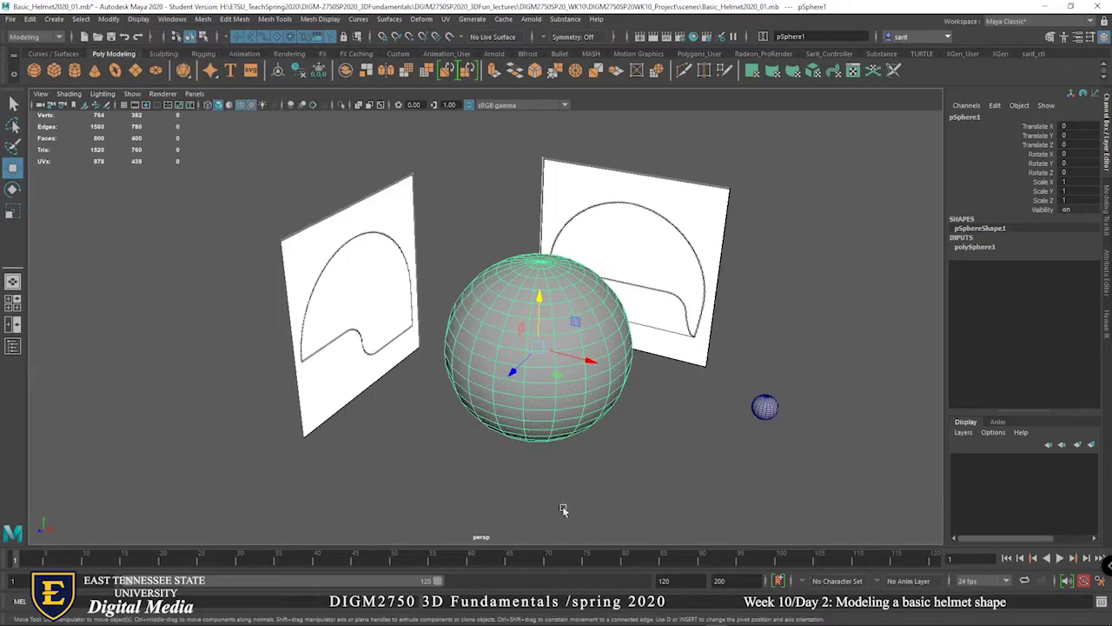
pyautogui.click(662, 459)
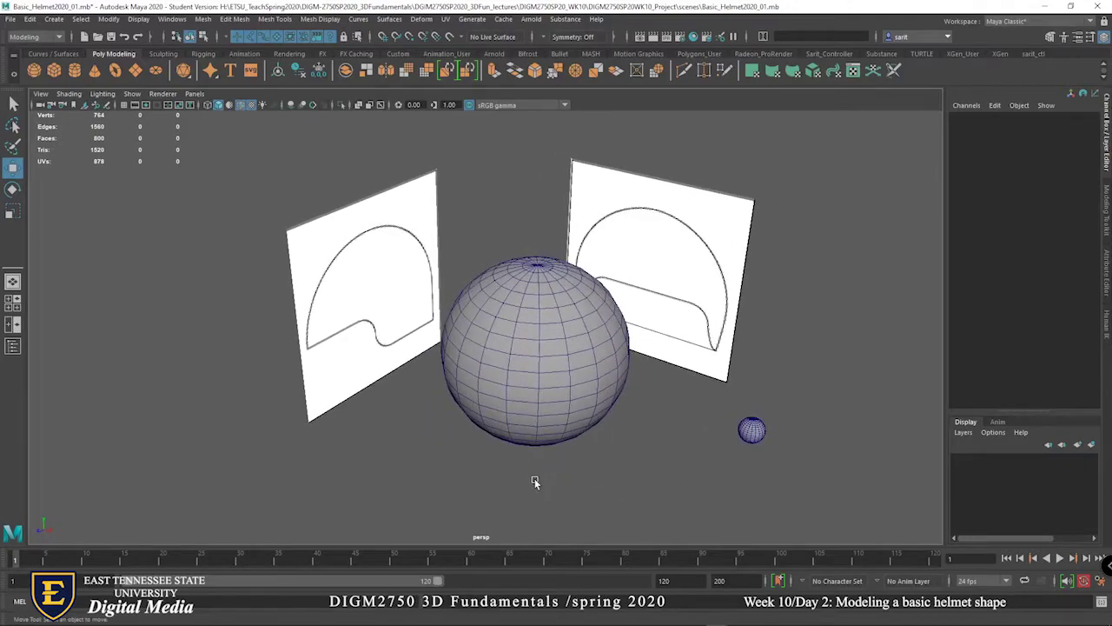
# Delete the small sphere that sits beside the large sphere.
pyautogui.scroll(3, 636, 478)
pyautogui.keyDown('alt'); pyautogui.moveTo(626, 479); pyautogui.dragTo(809, 448); pyautogui.keyUp('alt')
pyautogui.click(883, 435)
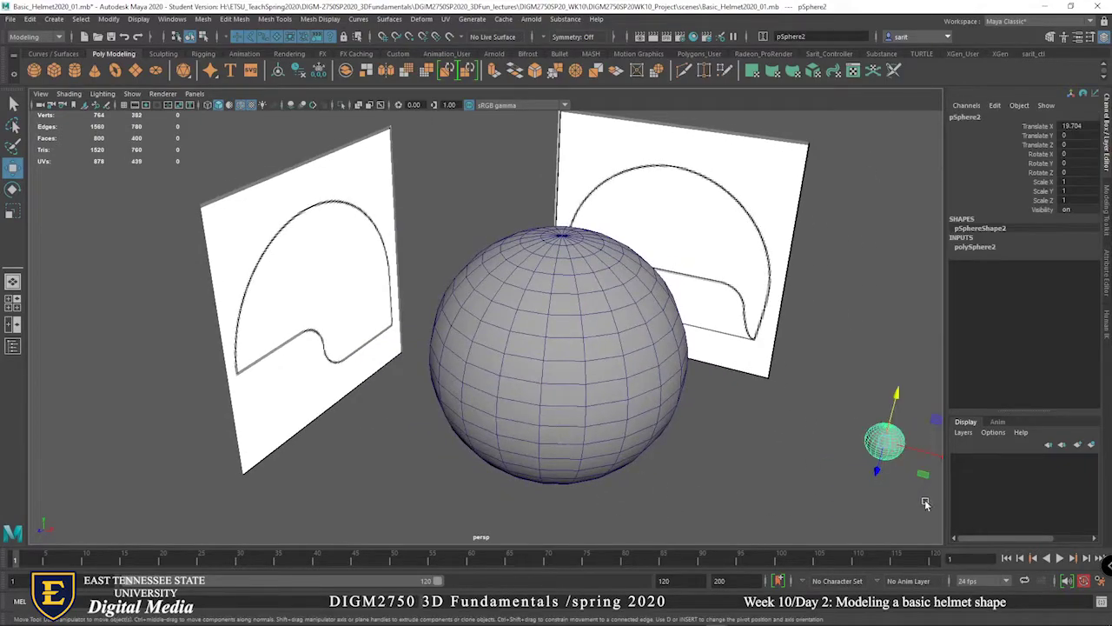
pyautogui.press('Delete')
# Examine the large sphere's top pole and edge layout against the front and side reference planes from several angles.
pyautogui.click(627, 383)
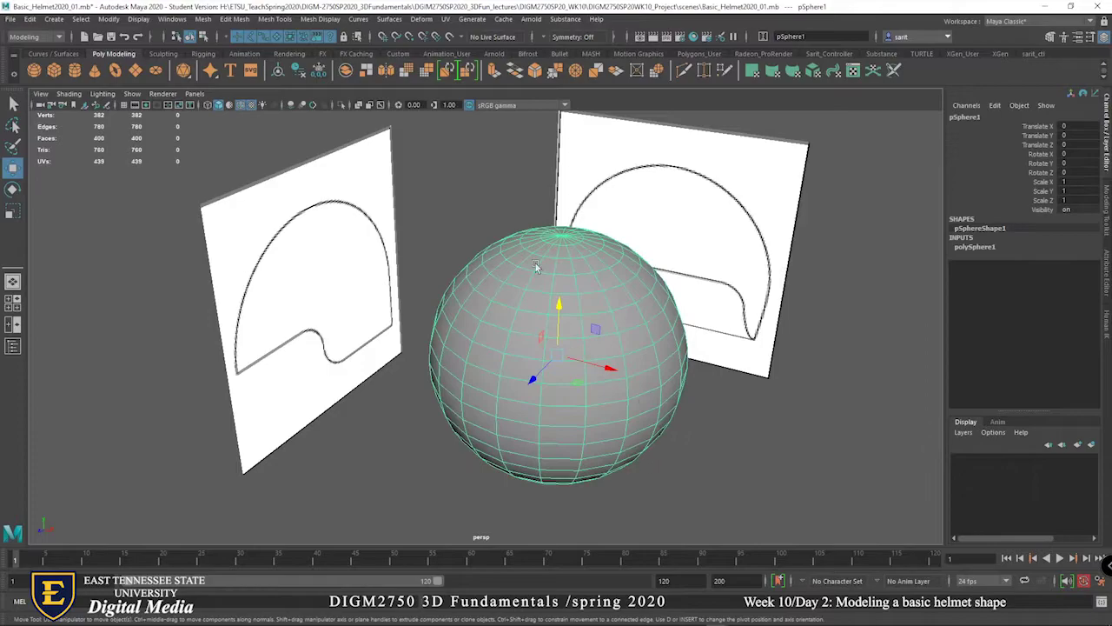
pyautogui.keyDown('alt'); pyautogui.moveTo(605, 278); pyautogui.dragTo(565, 247); pyautogui.keyUp('alt')
pyautogui.keyDown('alt'); pyautogui.moveTo(645, 395); pyautogui.dragTo(722, 470); pyautogui.keyUp('alt')
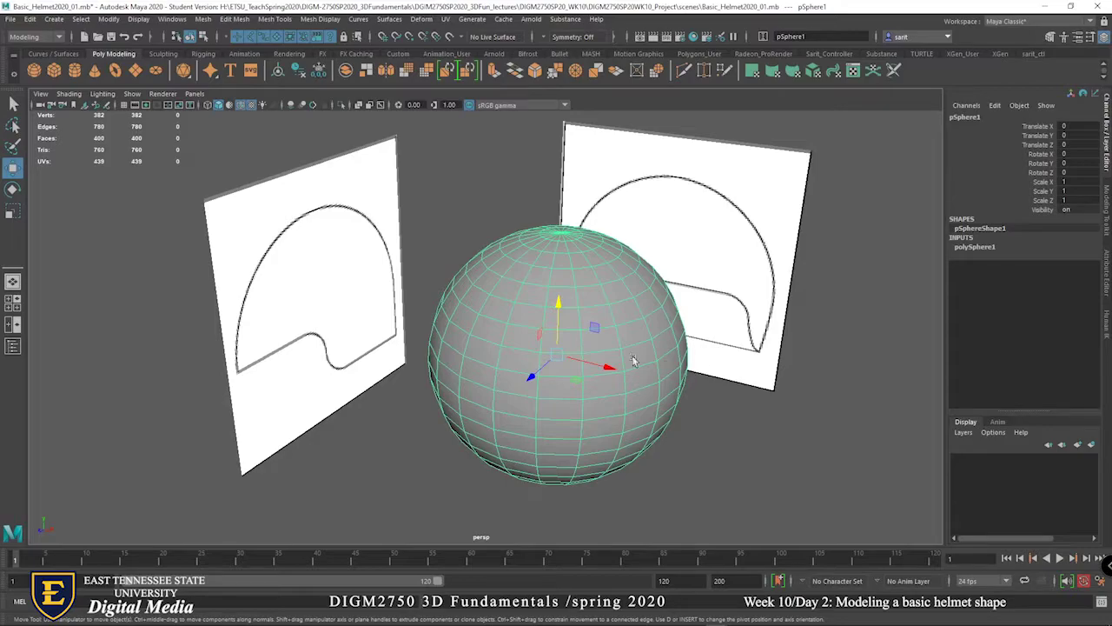
pyautogui.keyDown('alt'); pyautogui.moveTo(759, 369); pyautogui.dragTo(567, 314); pyautogui.keyUp('alt')
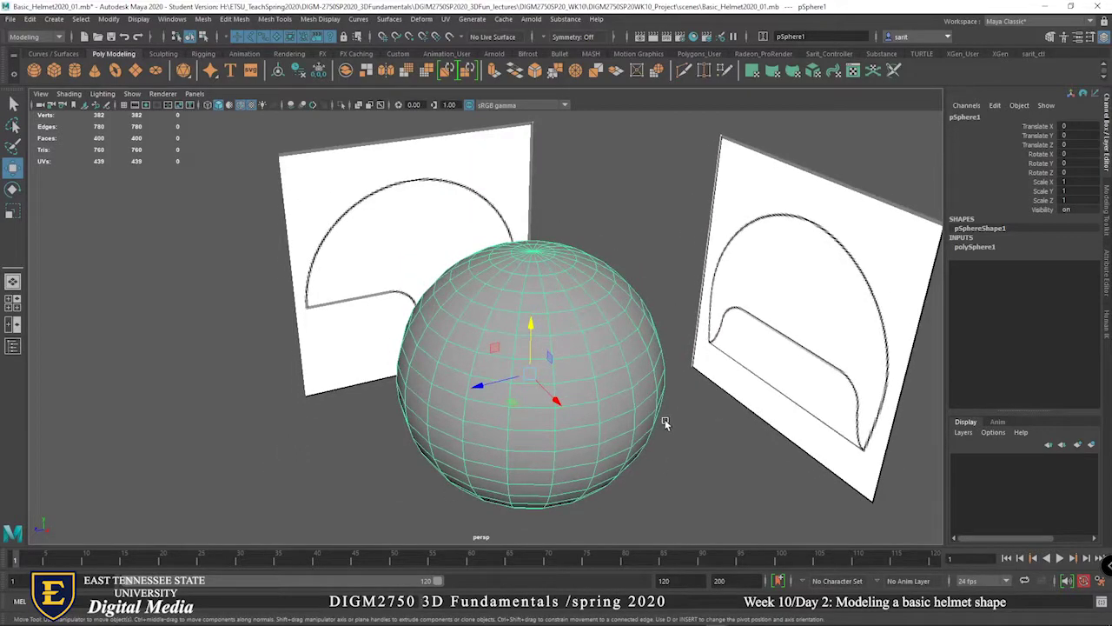
pyautogui.keyDown('alt'); pyautogui.moveTo(644, 425); pyautogui.dragTo(650, 436); pyautogui.keyUp('alt')
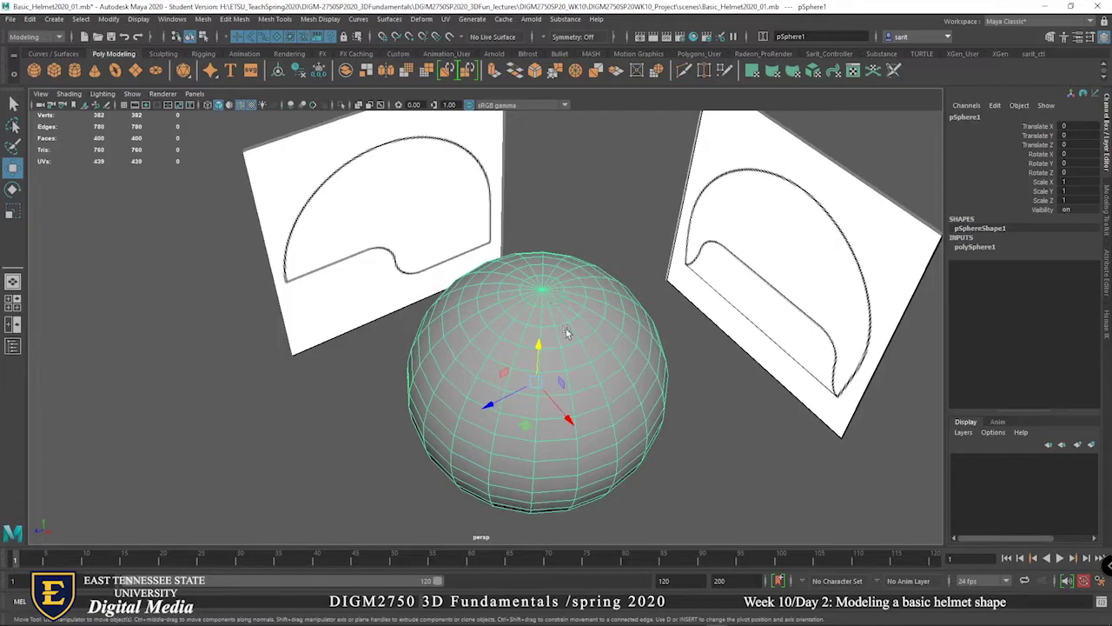
pyautogui.keyDown('alt'); pyautogui.moveTo(673, 472); pyautogui.dragTo(688, 447); pyautogui.keyUp('alt')
pyautogui.keyDown('alt'); pyautogui.moveTo(595, 303); pyautogui.dragTo(538, 300); pyautogui.keyUp('alt')
pyautogui.keyDown('alt'); pyautogui.moveTo(537, 301); pyautogui.dragTo(640, 316, button='right'); pyautogui.keyUp('alt')
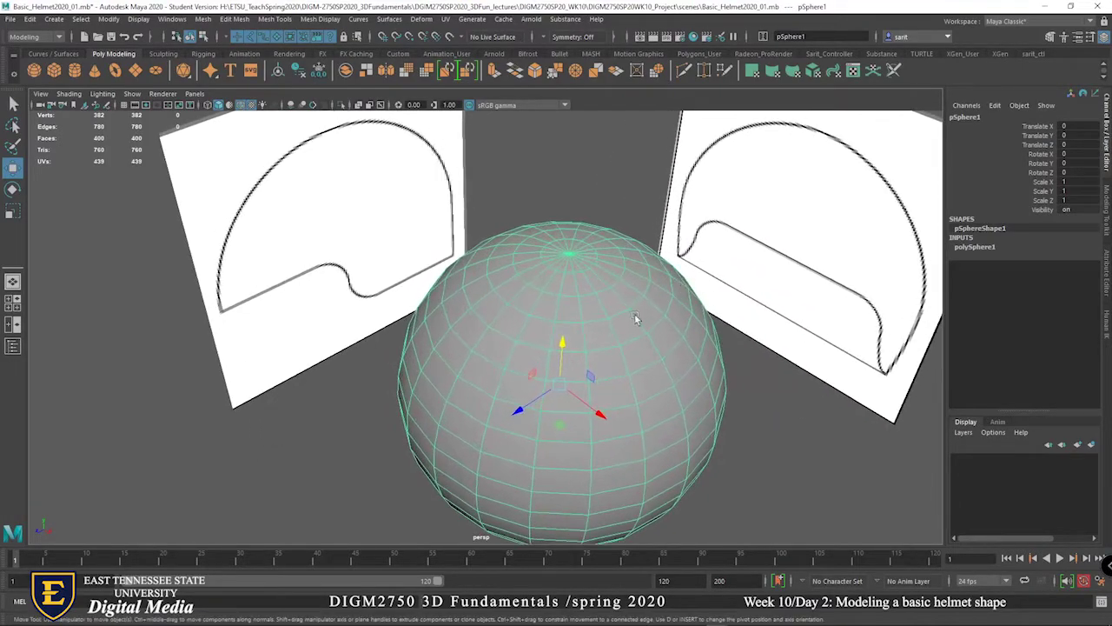
pyautogui.moveTo(641, 335)
pyautogui.keyDown('alt'); pyautogui.mouseDown()
pyautogui.moveTo(623, 345)
pyautogui.moveTo(621, 328)
pyautogui.mouseUp(); pyautogui.keyUp('alt')
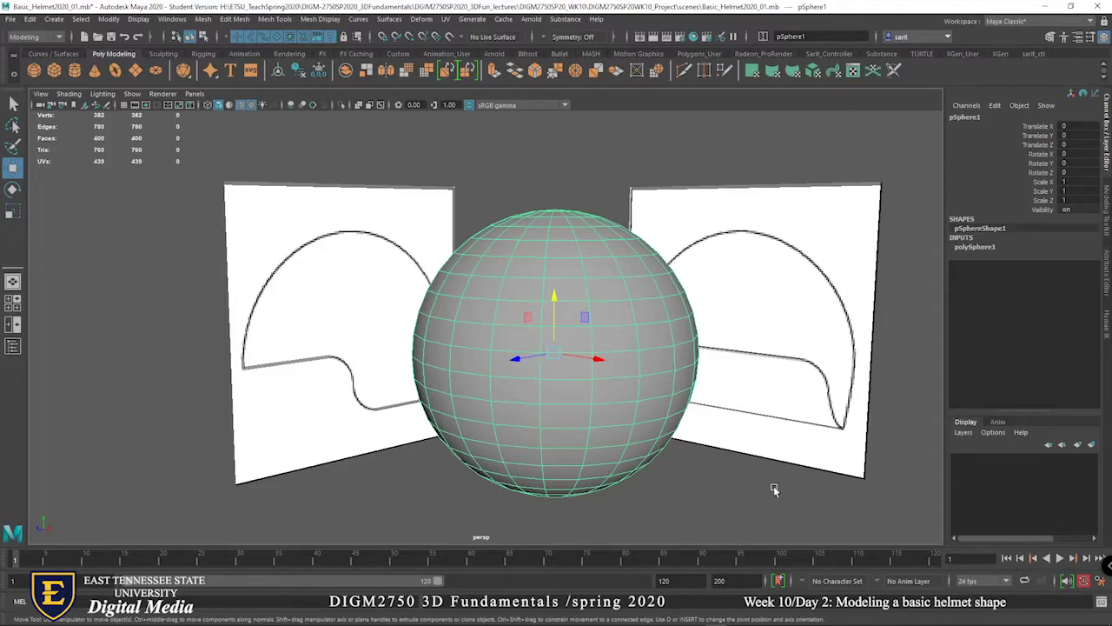
pyautogui.keyDown('alt'); pyautogui.moveTo(774, 492); pyautogui.dragTo(730, 504); pyautogui.keyUp('alt')
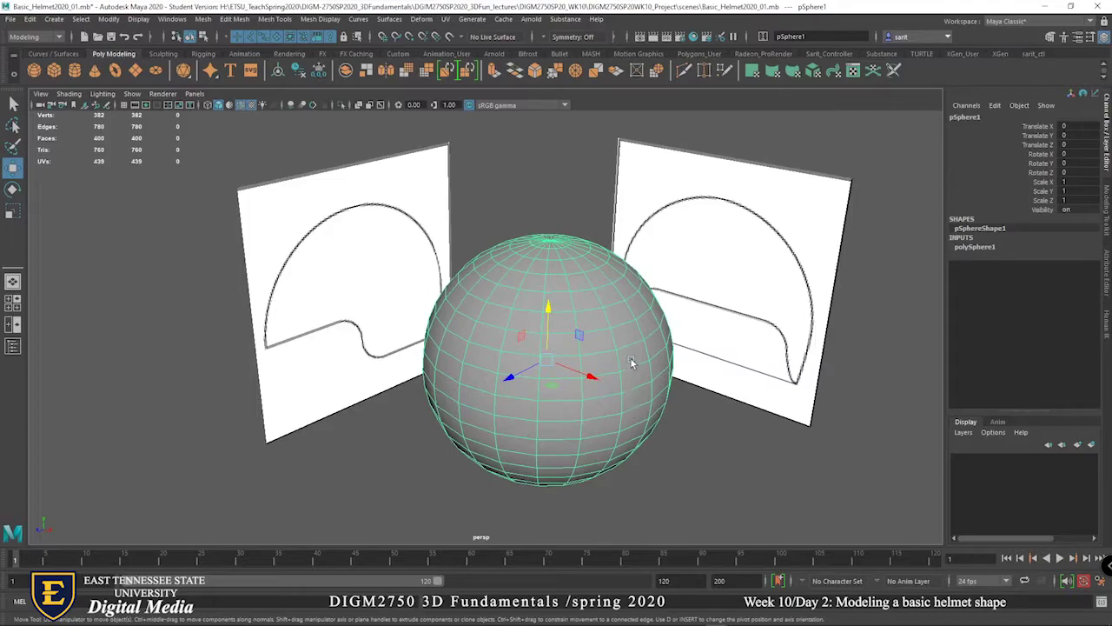
# Replace the large sphere with a polygon cube at the origin, setting its width, height and depth to 10.
pyautogui.press('Delete')
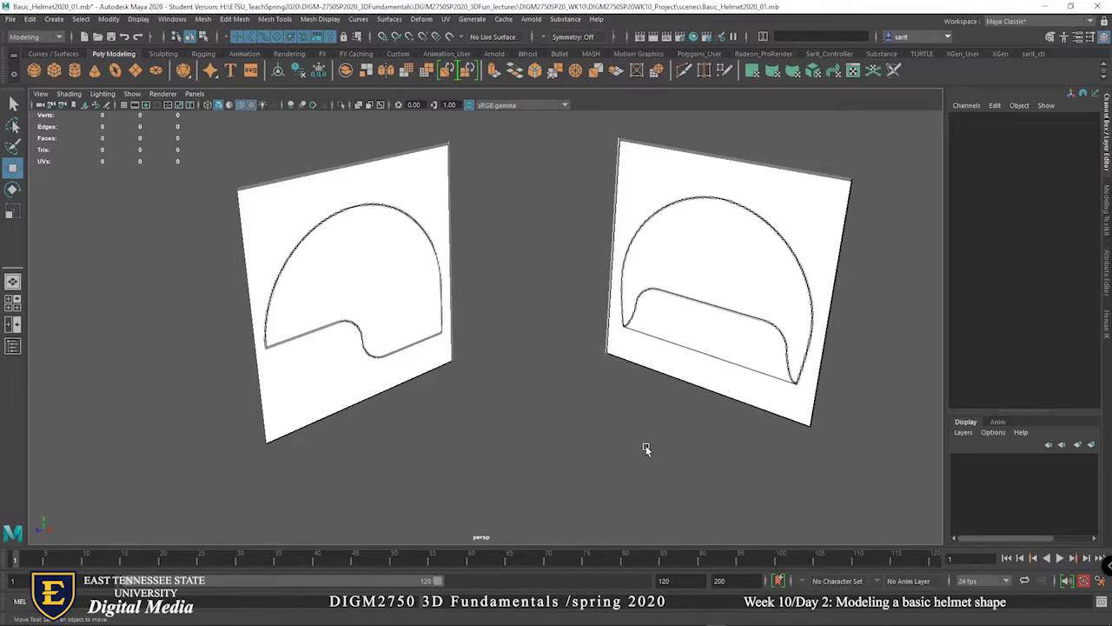
pyautogui.click(54, 70)
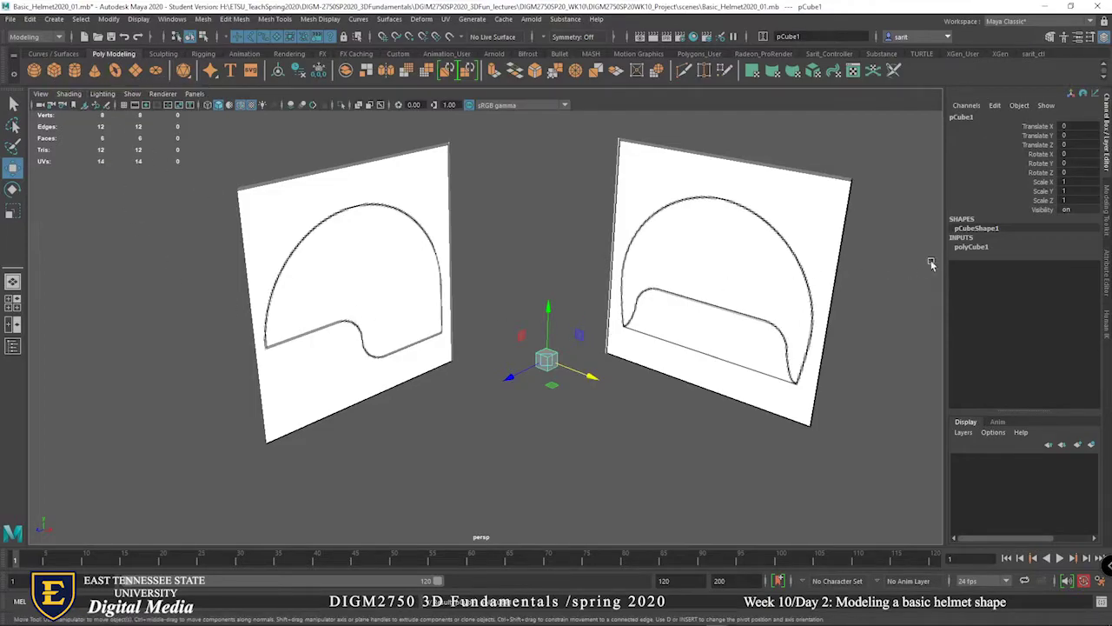
pyautogui.click(973, 248)
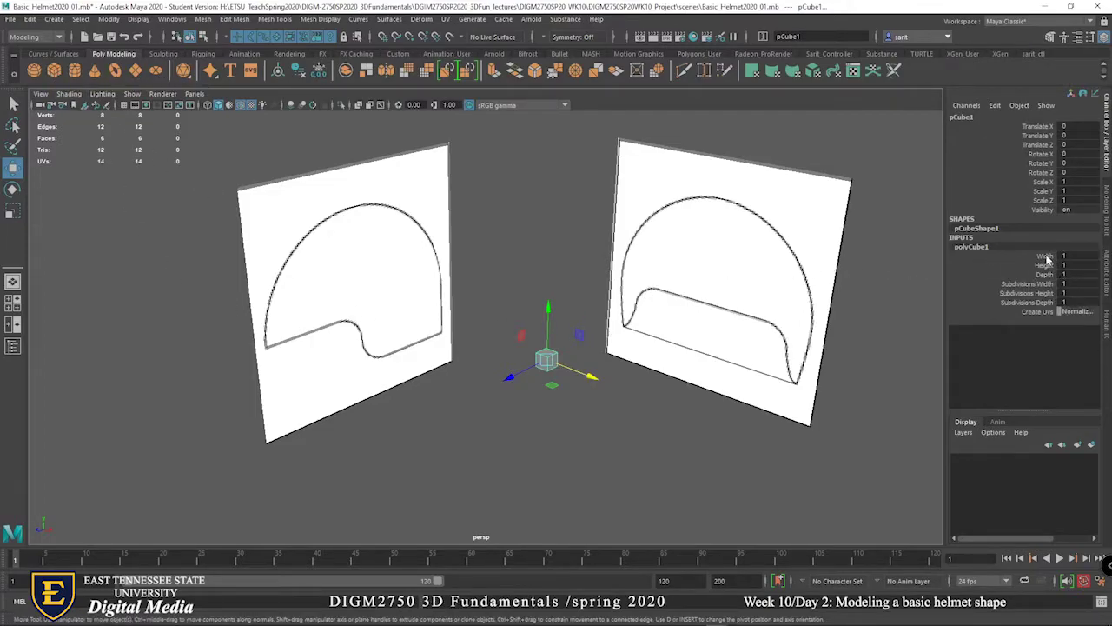
pyautogui.moveTo(1067, 255); pyautogui.dragTo(1105, 297)
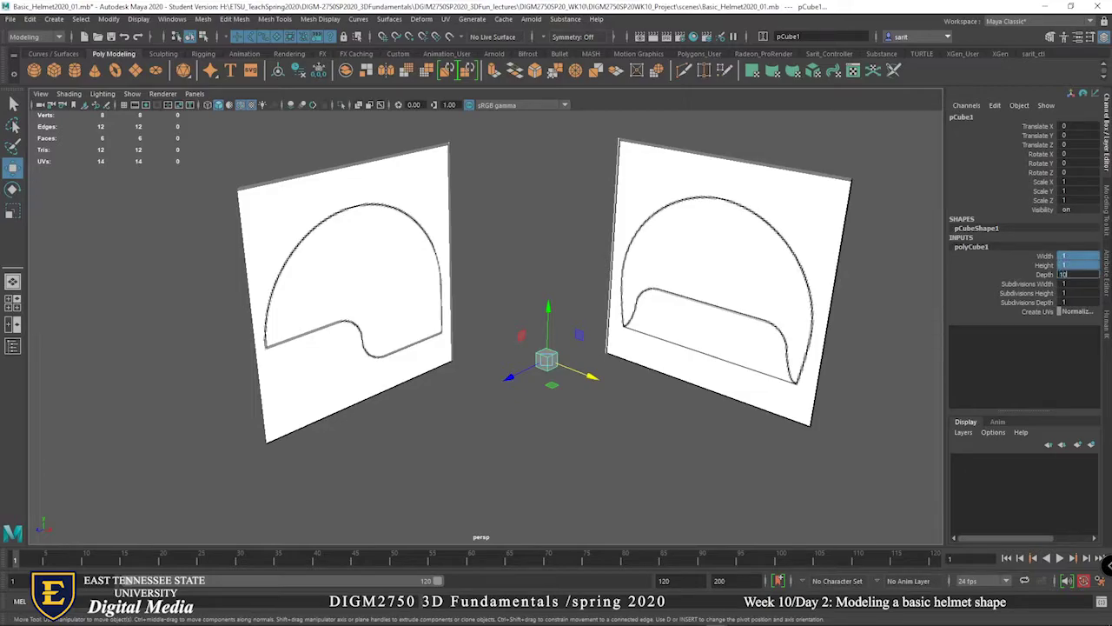
pyautogui.write('10')
pyautogui.press('Return')
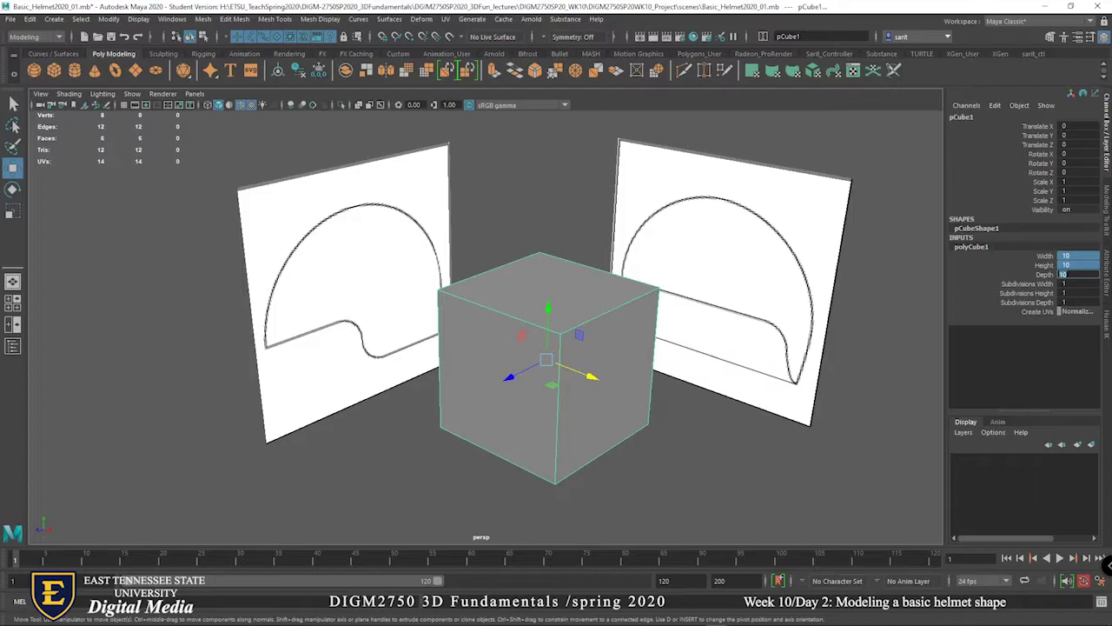
# Compare the cube with the helmet references in the four-view layout, look through its modeling commands, and return to the full perspective view.
pyautogui.keyDown('alt'); pyautogui.moveTo(874, 406); pyautogui.dragTo(843, 417); pyautogui.keyUp('alt')
pyautogui.press('space')
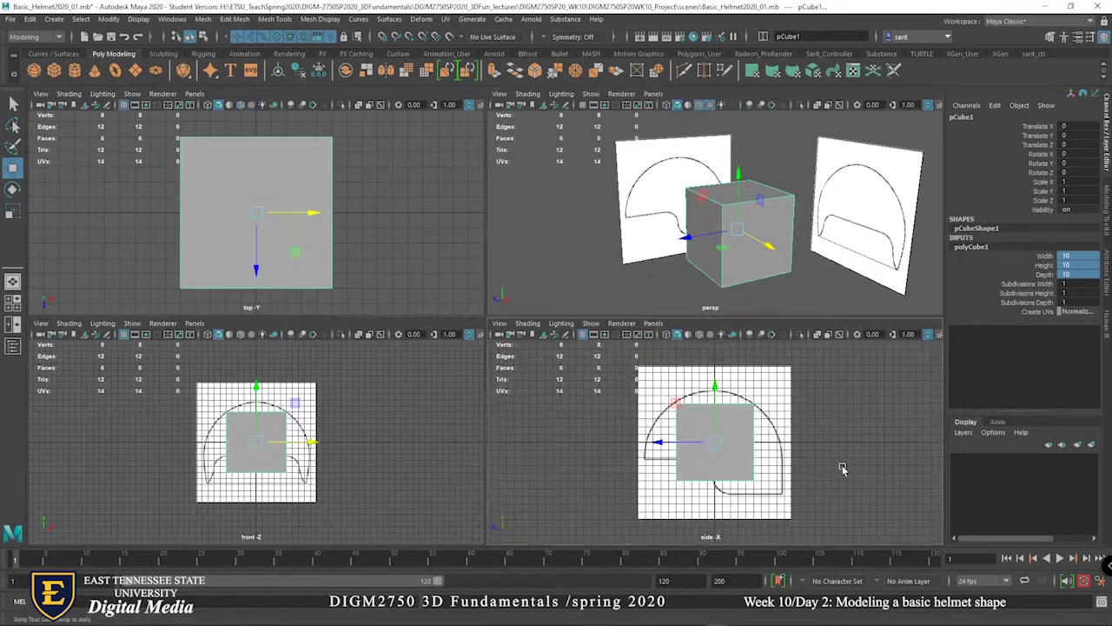
pyautogui.scroll(2, 730, 456)
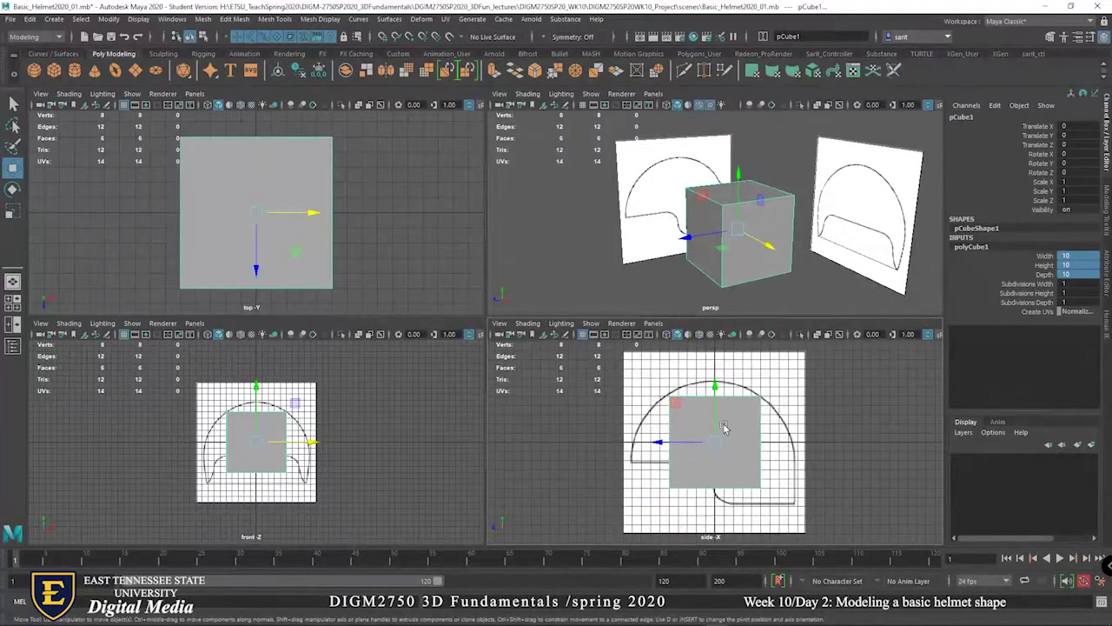
pyautogui.keyDown('alt'); pyautogui.moveTo(718, 276); pyautogui.dragTo(752, 278); pyautogui.keyUp('alt')
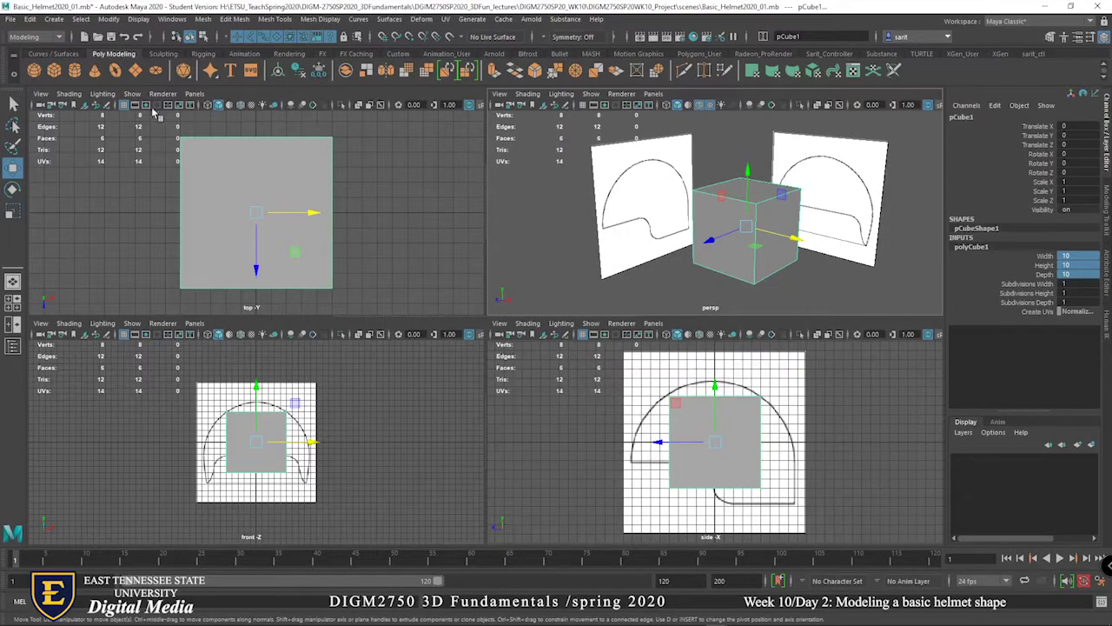
pyautogui.click(14, 105)
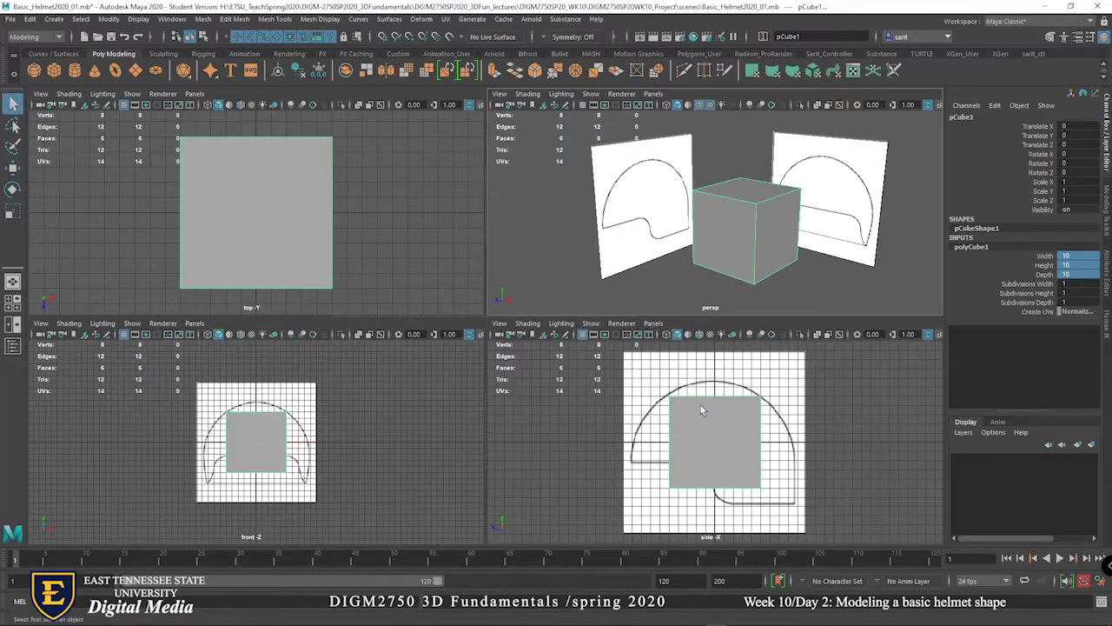
pyautogui.keyDown('shift'); pyautogui.rightClick(731, 233); pyautogui.keyUp('shift')
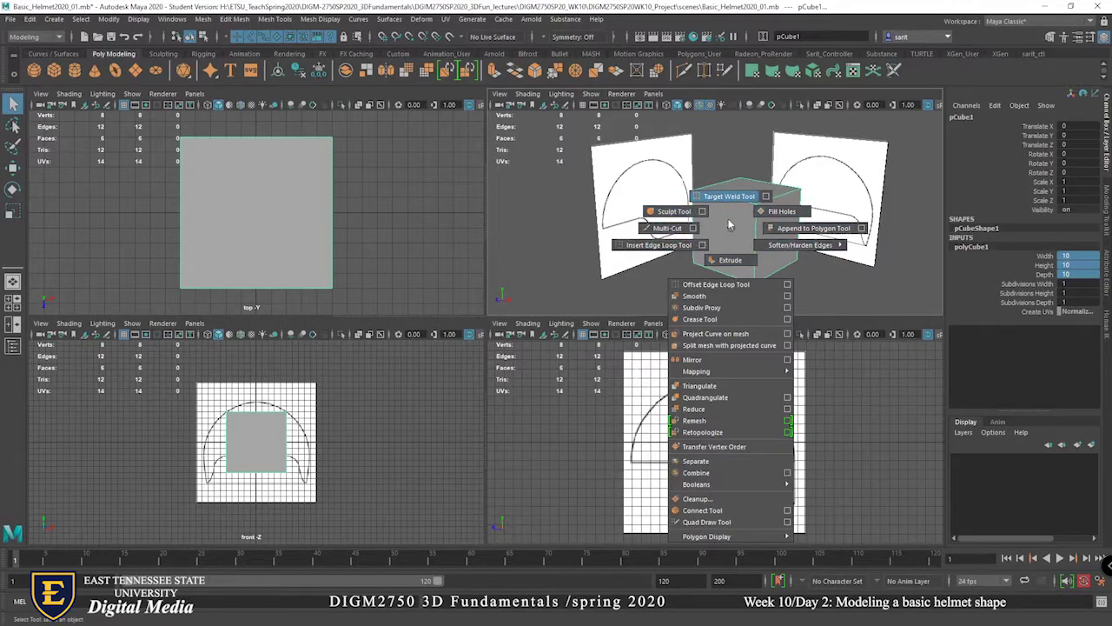
pyautogui.click(729, 225)
pyautogui.press('space')
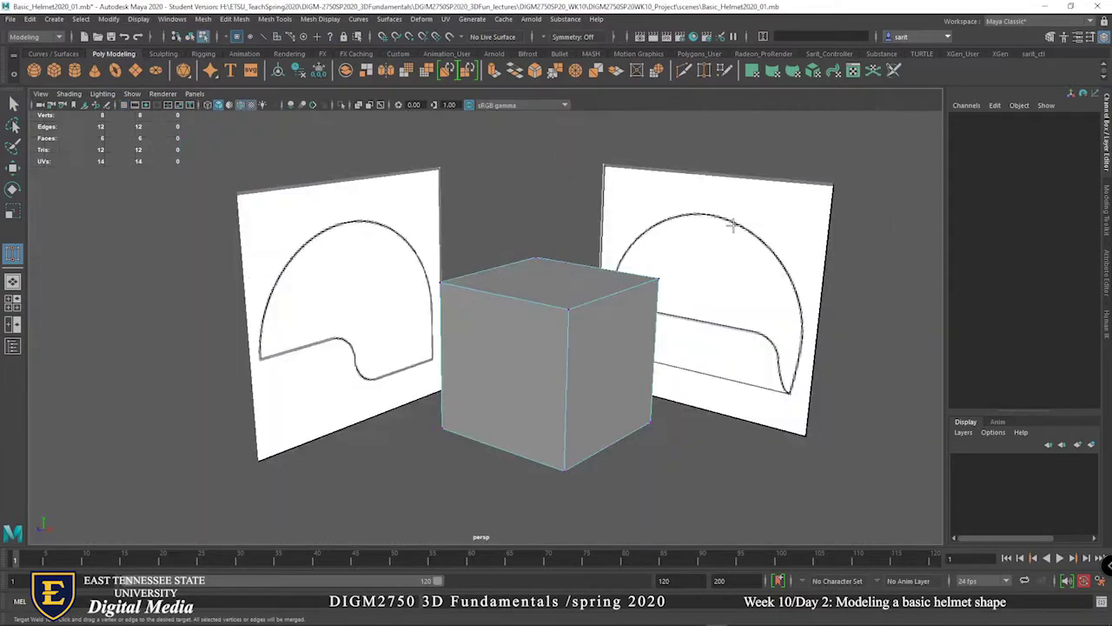
# Return the cube to object mode, try extruding all of its faces, and undo the extrusion.
pyautogui.moveTo(533, 330)
pyautogui.mouseDown(button='right')
pyautogui.moveTo(576, 313)
pyautogui.moveTo(571, 276)
pyautogui.moveTo(570, 369)
pyautogui.moveTo(584, 296)
pyautogui.moveTo(574, 315)
pyautogui.moveTo(565, 304)
pyautogui.moveTo(560, 314)
pyautogui.moveTo(559, 296)
pyautogui.moveTo(572, 319)
pyautogui.mouseUp(button='right')
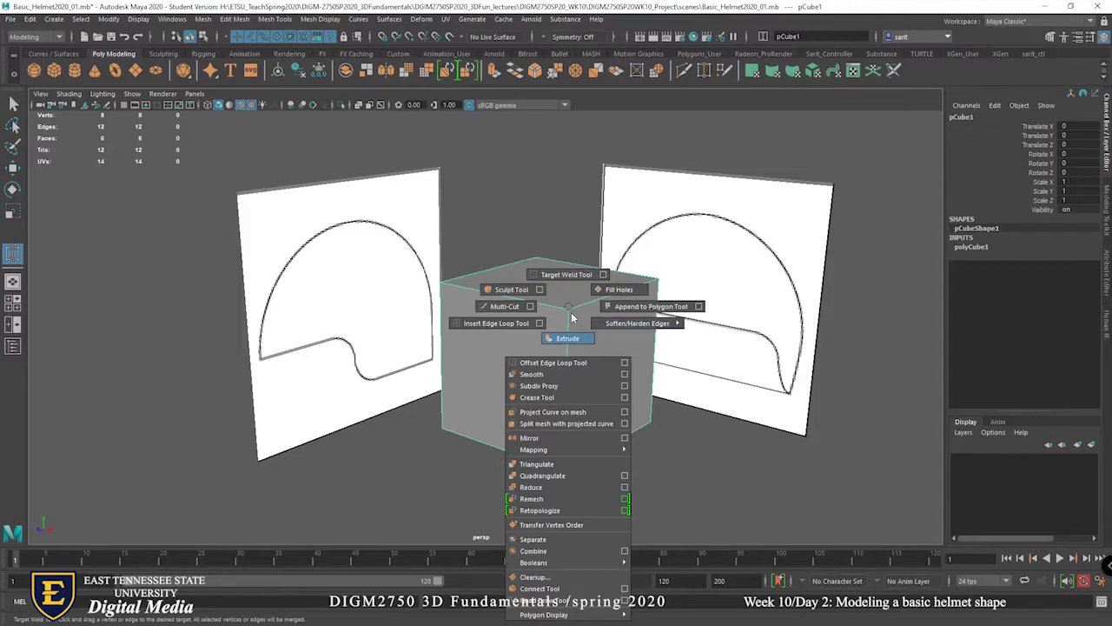
pyautogui.moveTo(572, 319)
pyautogui.keyDown('shift'); pyautogui.mouseDown(button='right')
pyautogui.moveTo(566, 306)
pyautogui.moveTo(581, 317)
pyautogui.moveTo(560, 319)
pyautogui.moveTo(568, 302)
pyautogui.moveTo(566, 326)
pyautogui.moveTo(565, 310)
pyautogui.mouseUp(button='right'); pyautogui.keyUp('shift')
pyautogui.rightClick(542, 308)
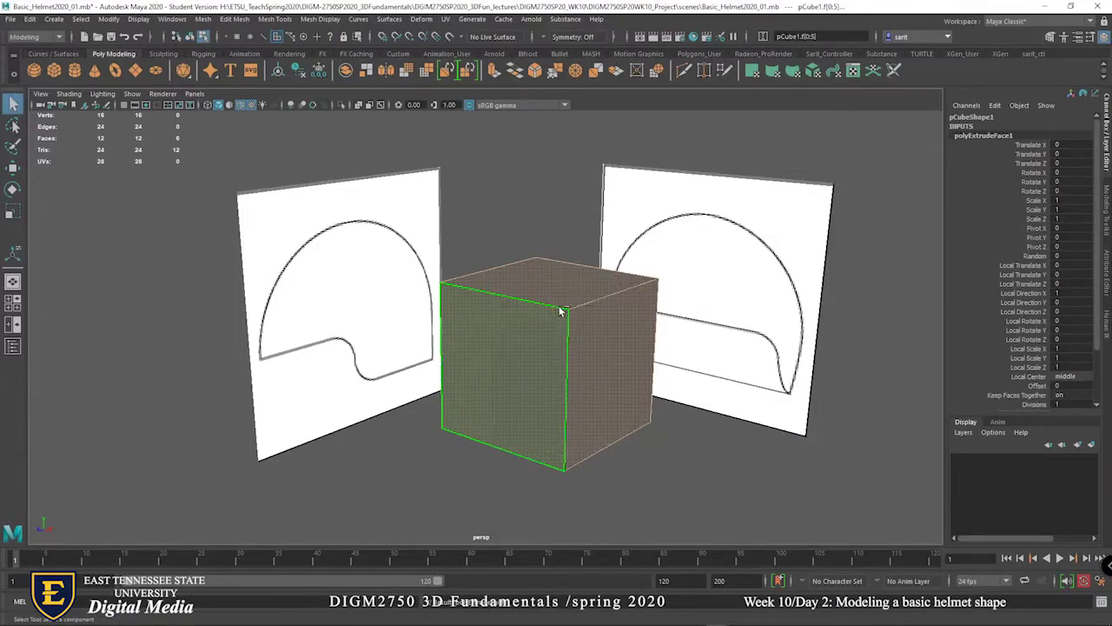
pyautogui.click(122, 37)
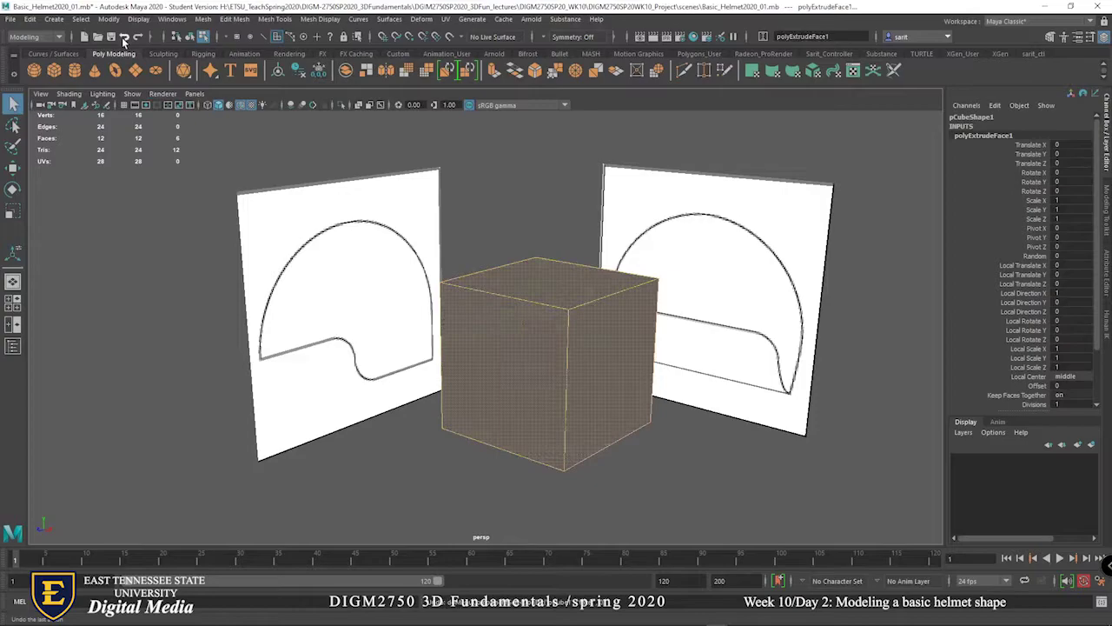
pyautogui.click(122, 38)
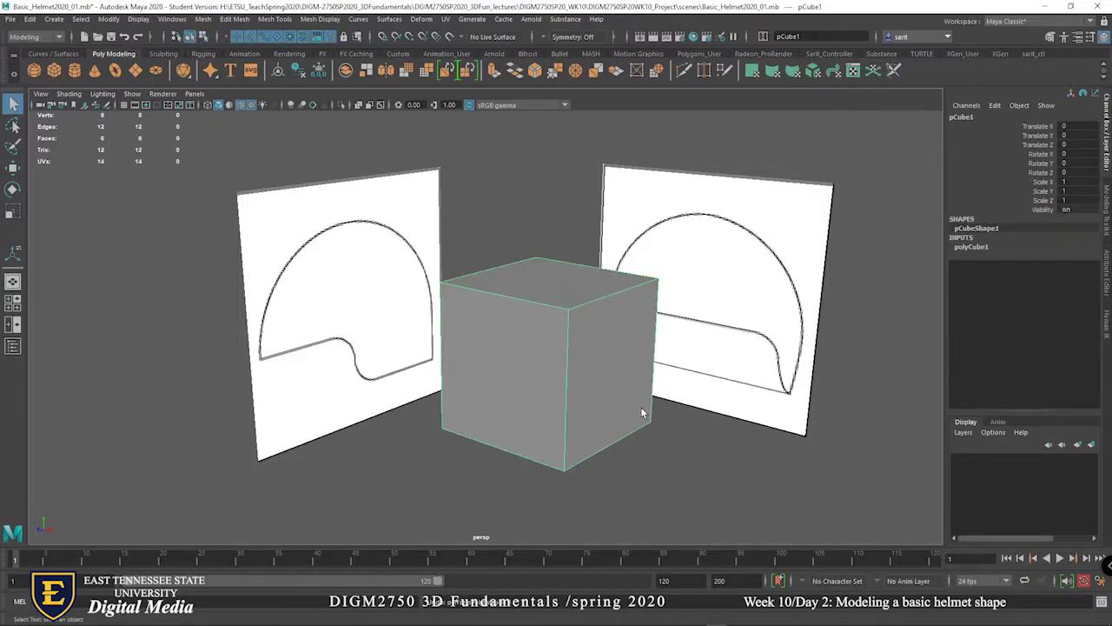
# Examine the modeling commands offered for the cube's vertices and for its faces, and switch the cube to edge mode.
pyautogui.rightClick(593, 311)
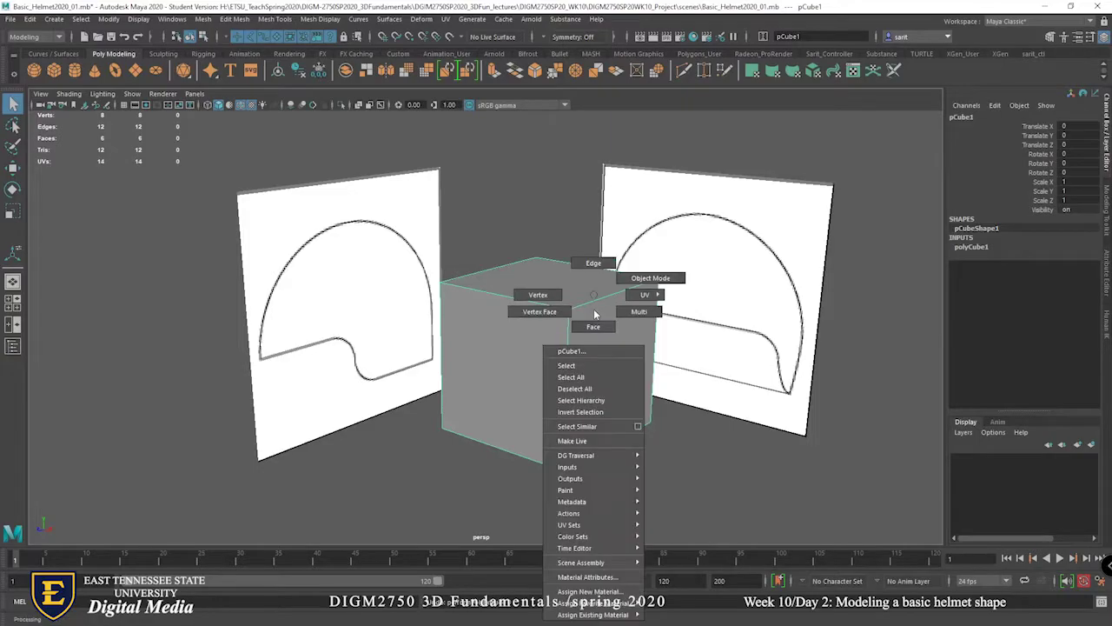
pyautogui.moveTo(595, 313); pyautogui.dragTo(537, 294, button='right')
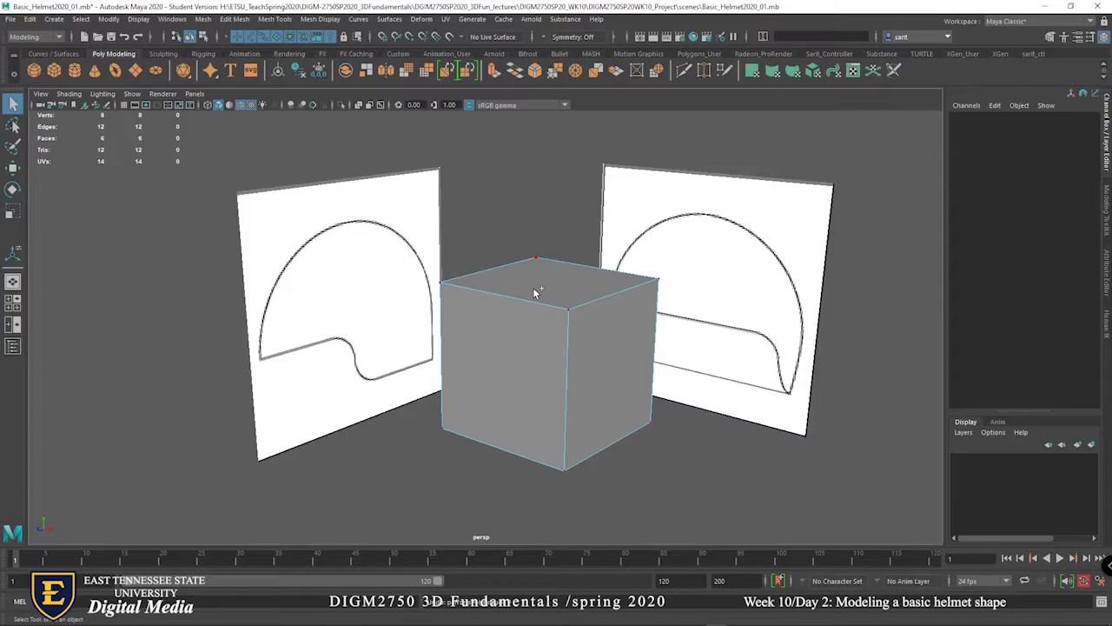
pyautogui.keyDown('shift'); pyautogui.rightClick(536, 293); pyautogui.keyUp('shift')
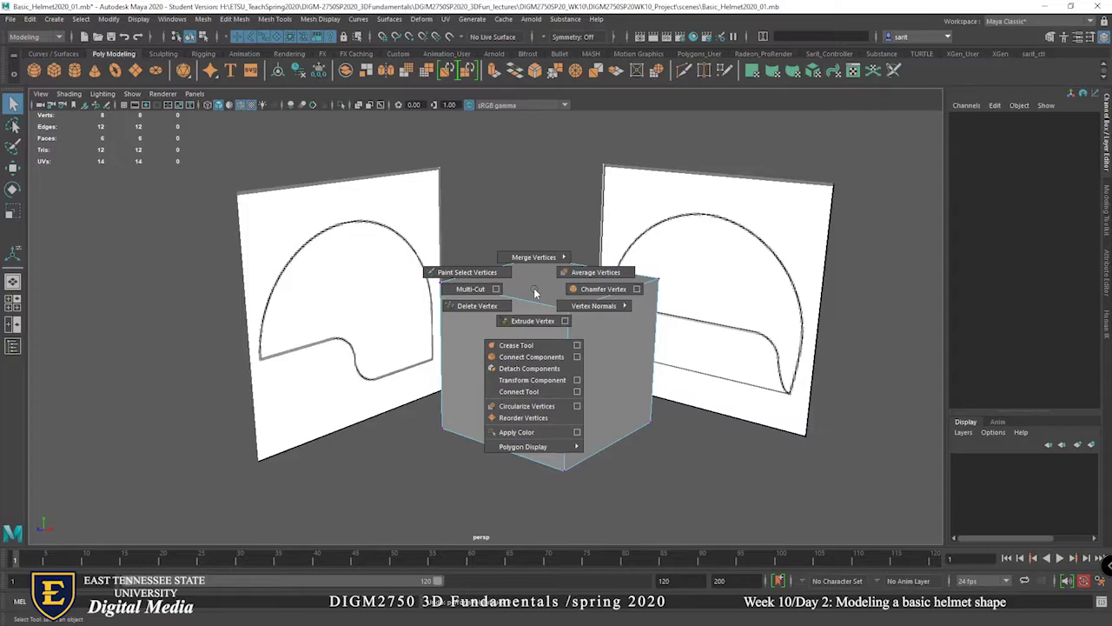
pyautogui.moveTo(534, 293); pyautogui.dragTo(532, 291, button='right')
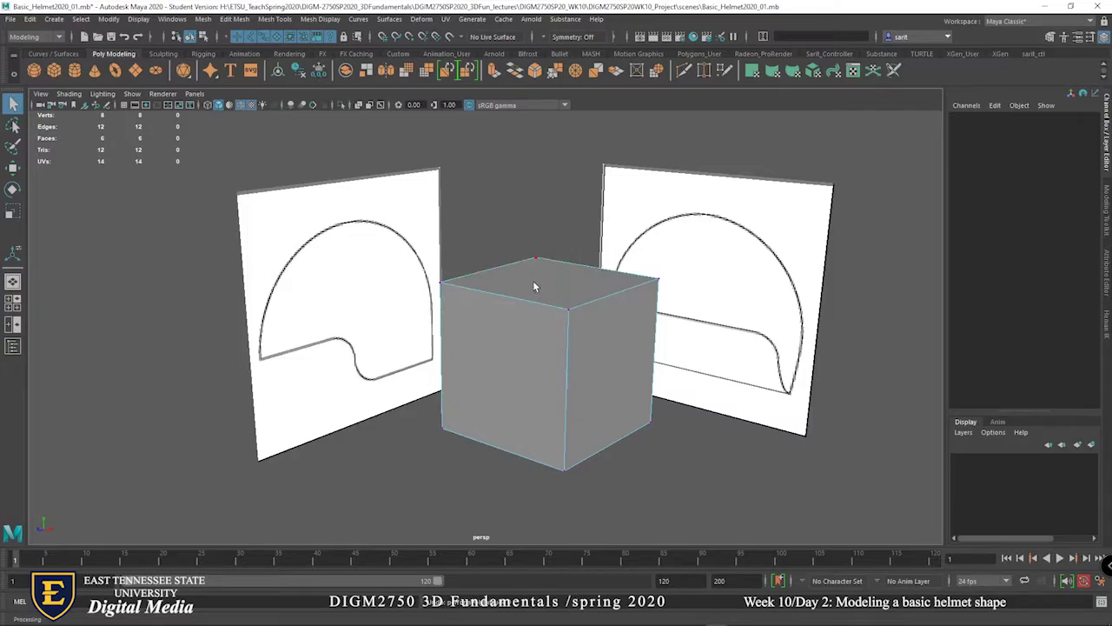
pyautogui.rightClick(534, 285)
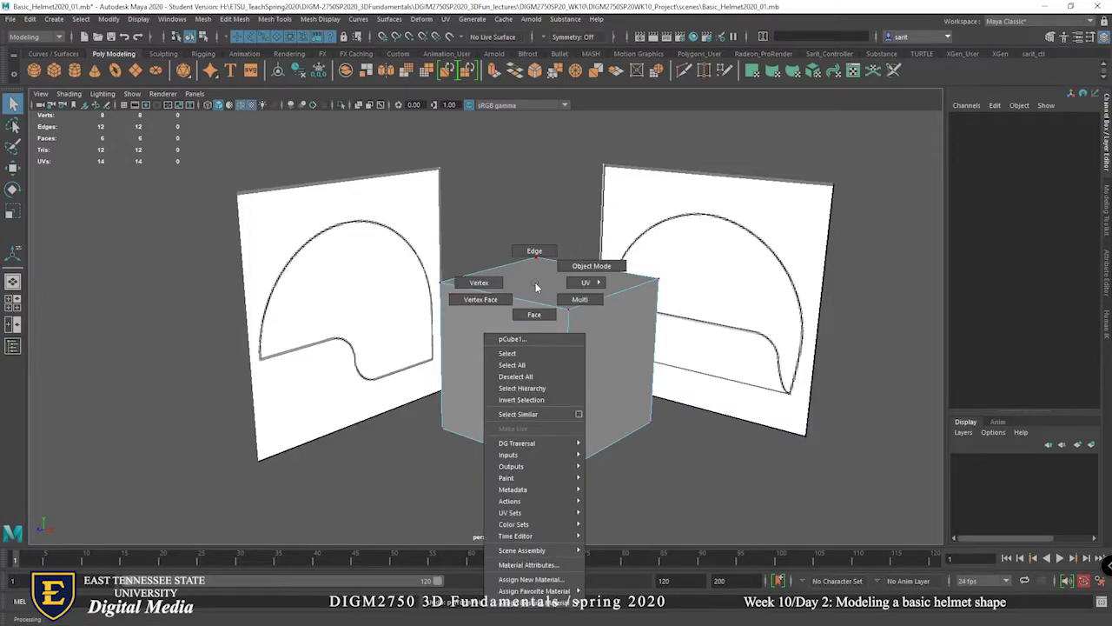
pyautogui.click(534, 314)
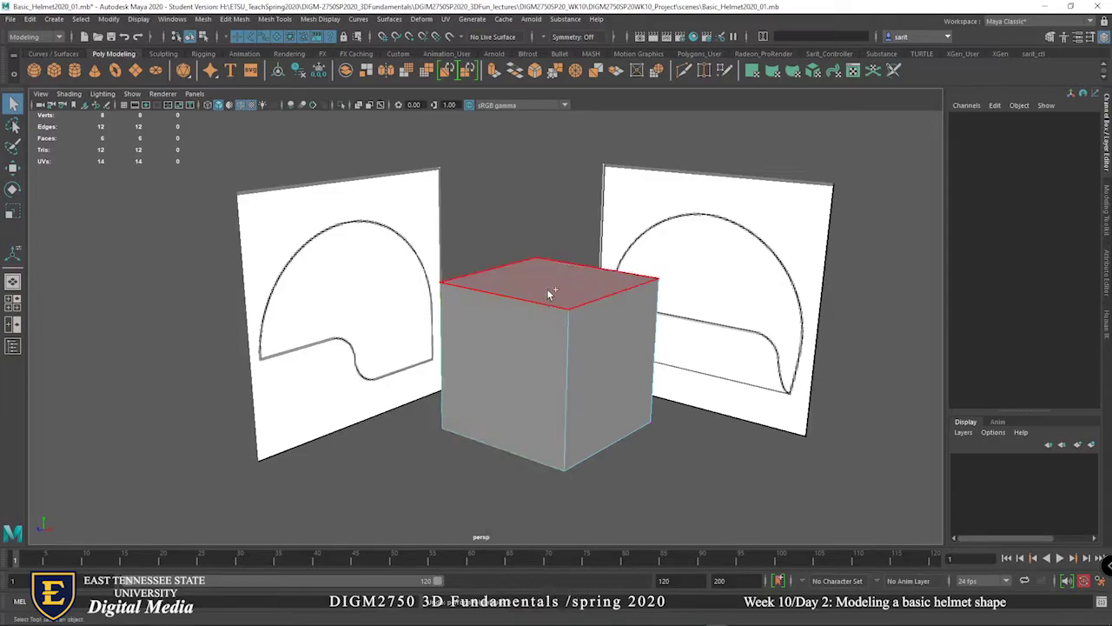
pyautogui.keyDown('shift'); pyautogui.rightClick(547, 292); pyautogui.keyUp('shift')
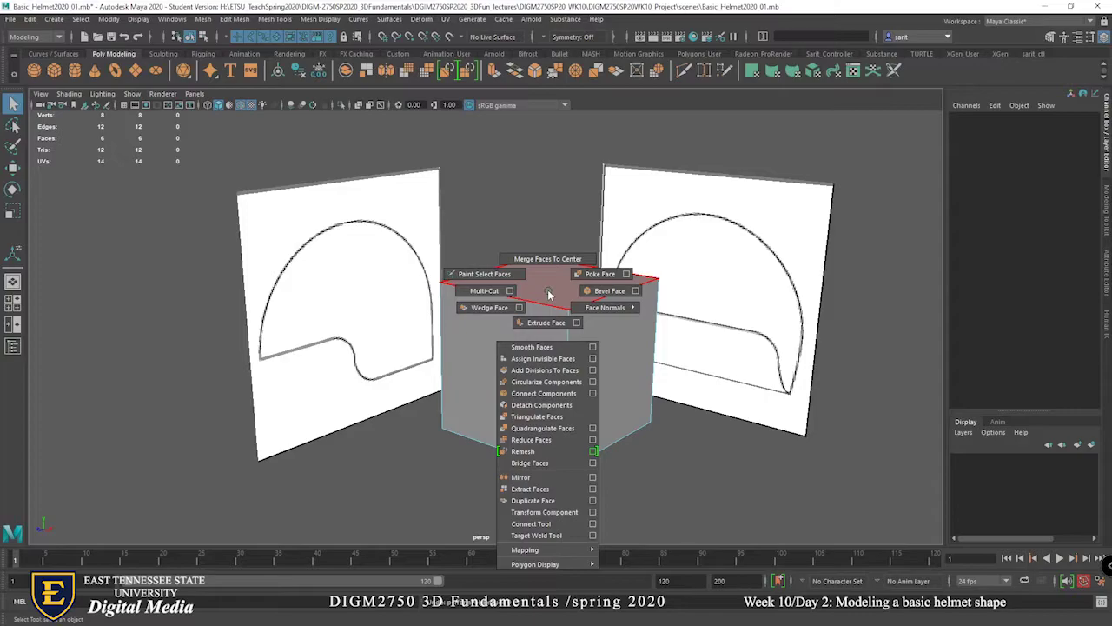
pyautogui.rightClick(551, 305)
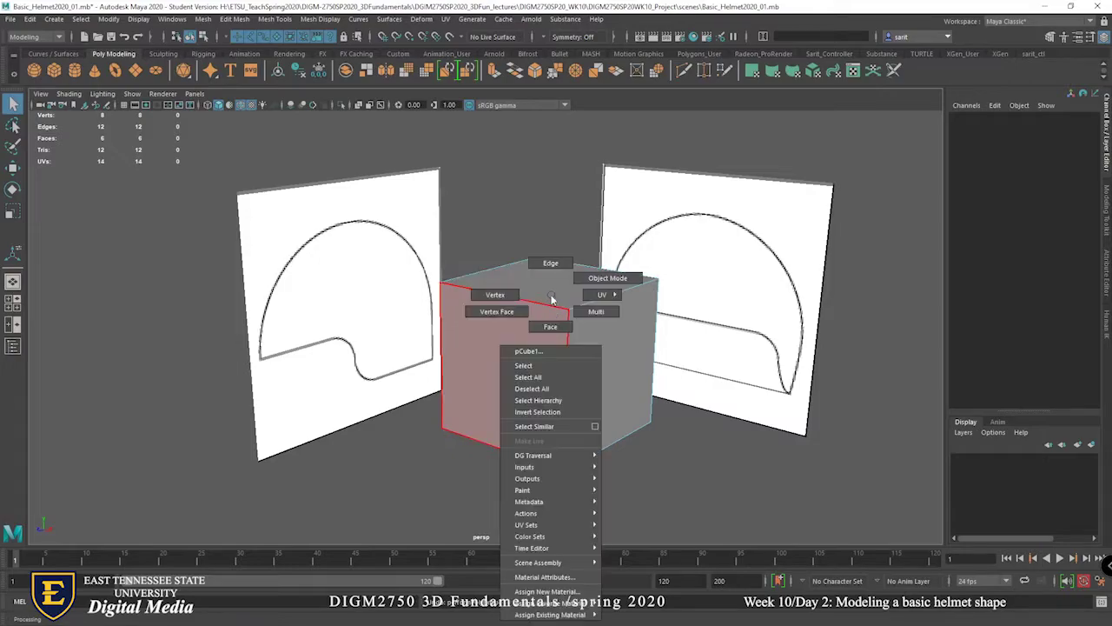
pyautogui.click(550, 266)
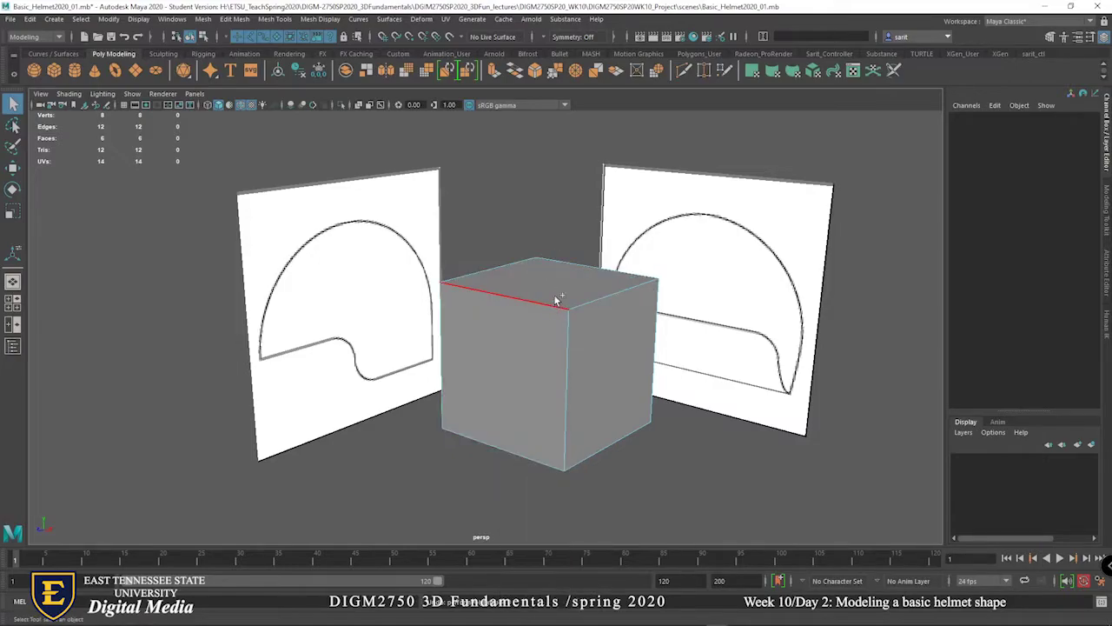
# Look through the modeling commands offered for the cube's edges and return the cube to object mode.
pyautogui.keyDown('shift'); pyautogui.rightClick(556, 298); pyautogui.keyUp('shift')
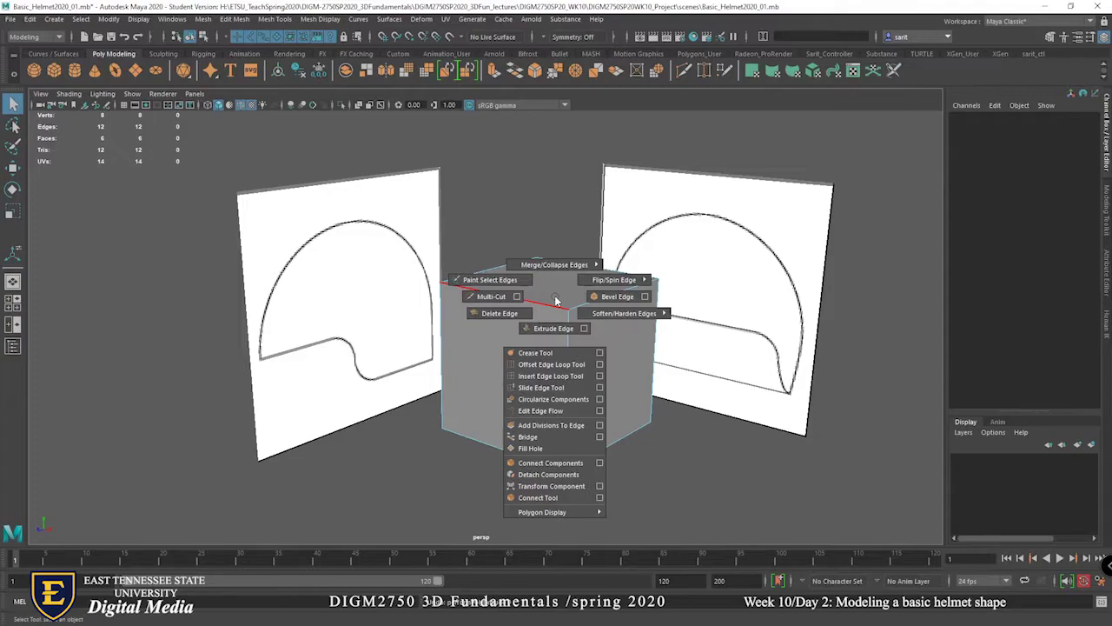
pyautogui.click(559, 295)
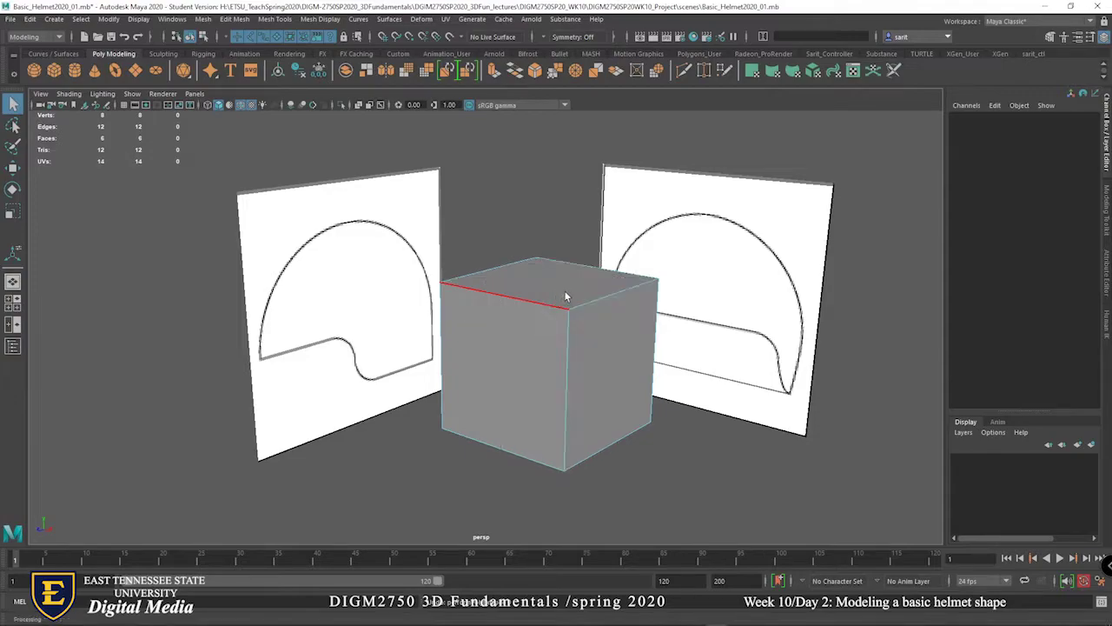
pyautogui.rightClick(557, 295)
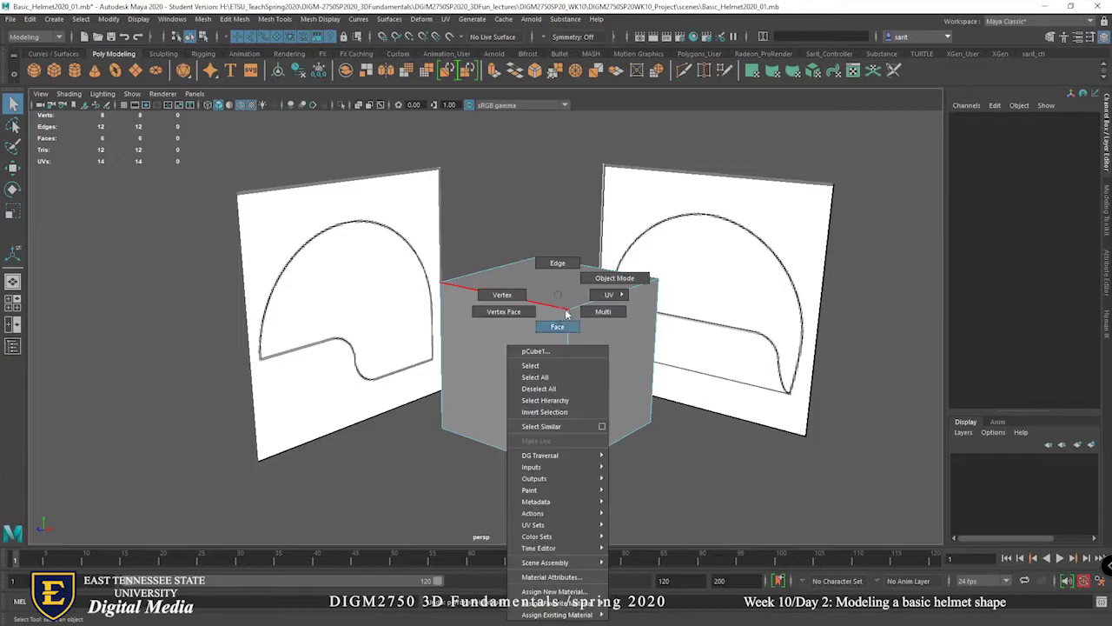
pyautogui.click(602, 280)
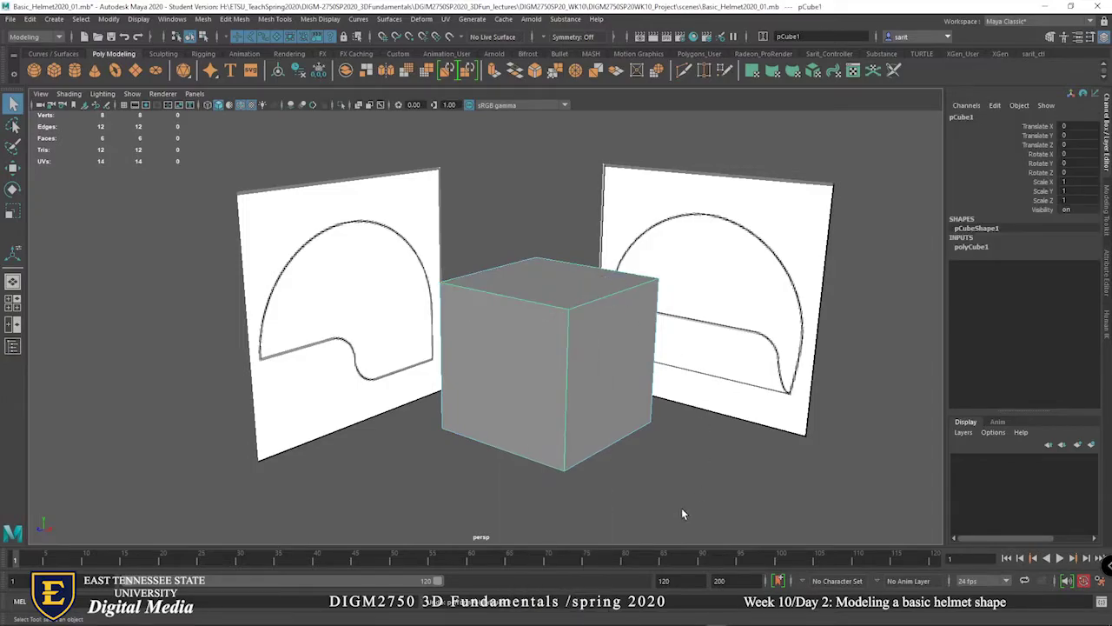
pyautogui.keyDown('alt'); pyautogui.moveTo(587, 461); pyautogui.dragTo(600, 489); pyautogui.keyUp('alt')
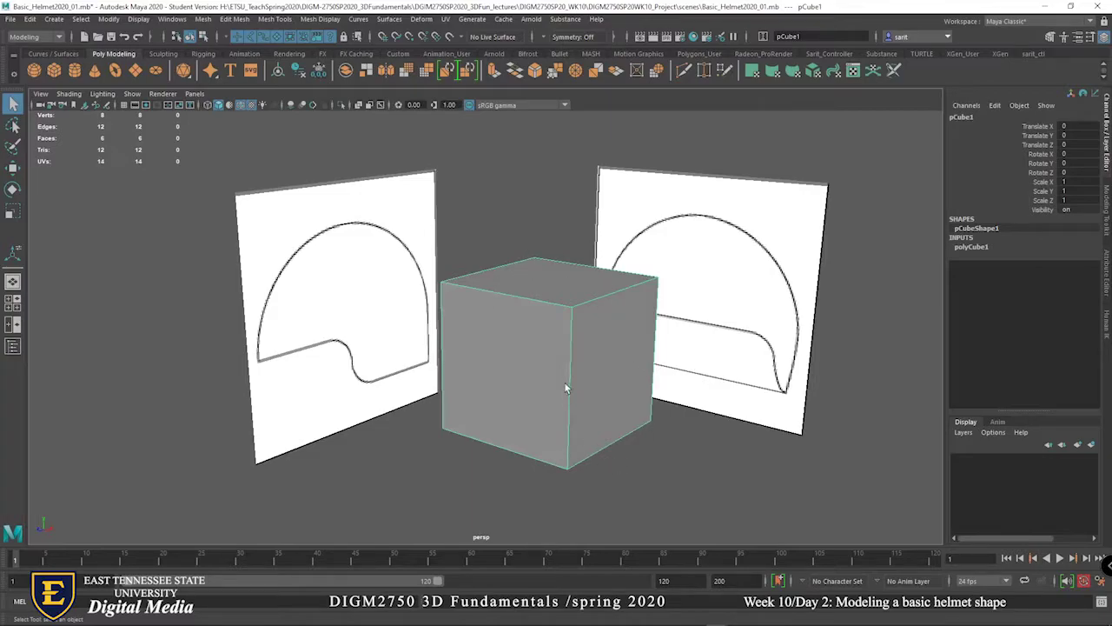
# Smooth the cube, return the result to object mode, and activate the Select tool.
pyautogui.keyDown('shift'); pyautogui.moveTo(538, 335); pyautogui.dragTo(537, 378, button='right'); pyautogui.keyUp('shift')
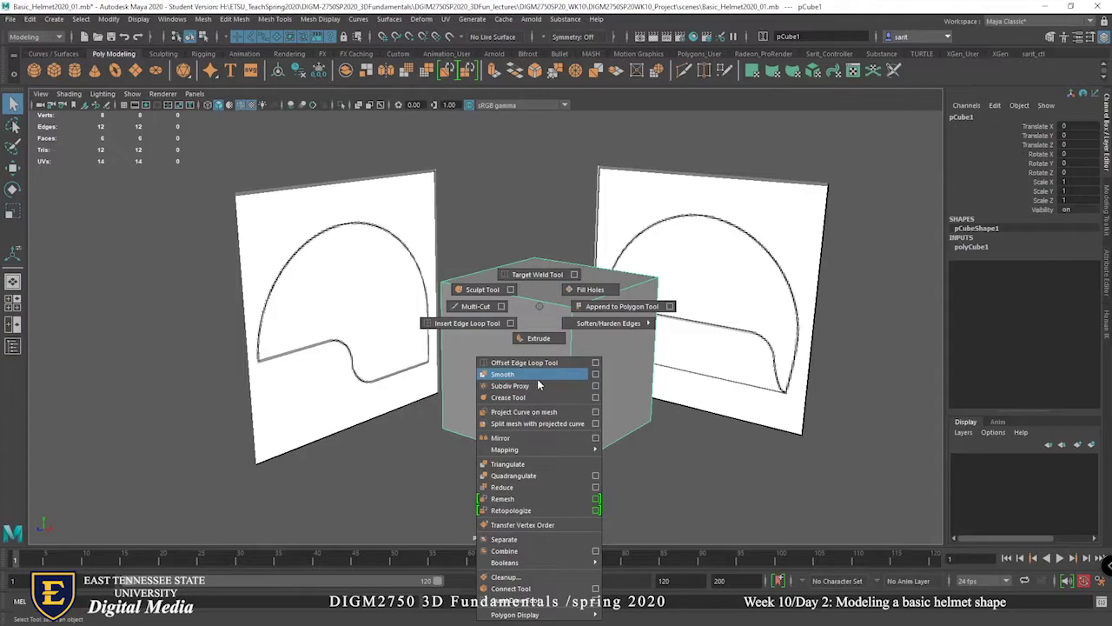
pyautogui.keyDown('shift'); pyautogui.moveTo(537, 379); pyautogui.dragTo(538, 379, button='right'); pyautogui.keyUp('shift')
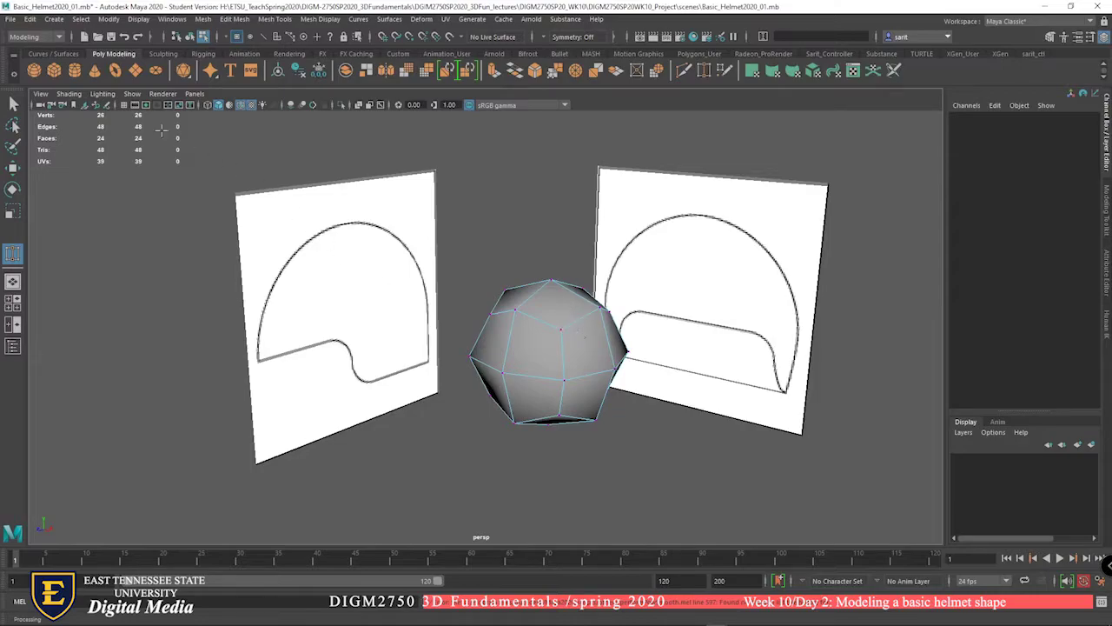
pyautogui.moveTo(544, 296); pyautogui.dragTo(601, 279, button='right')
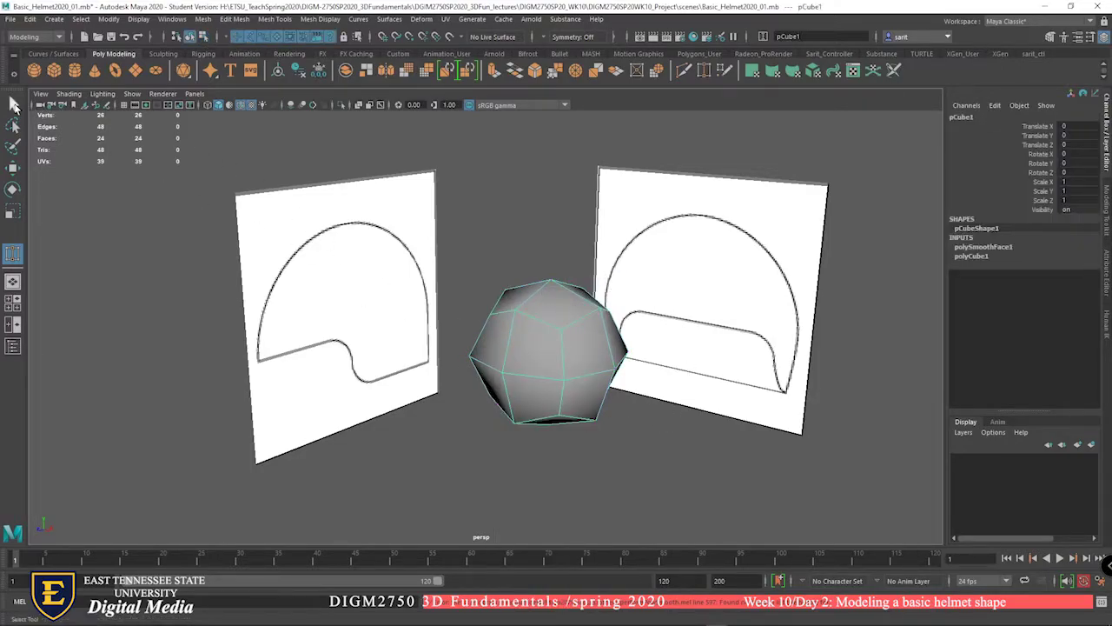
pyautogui.click(13, 103)
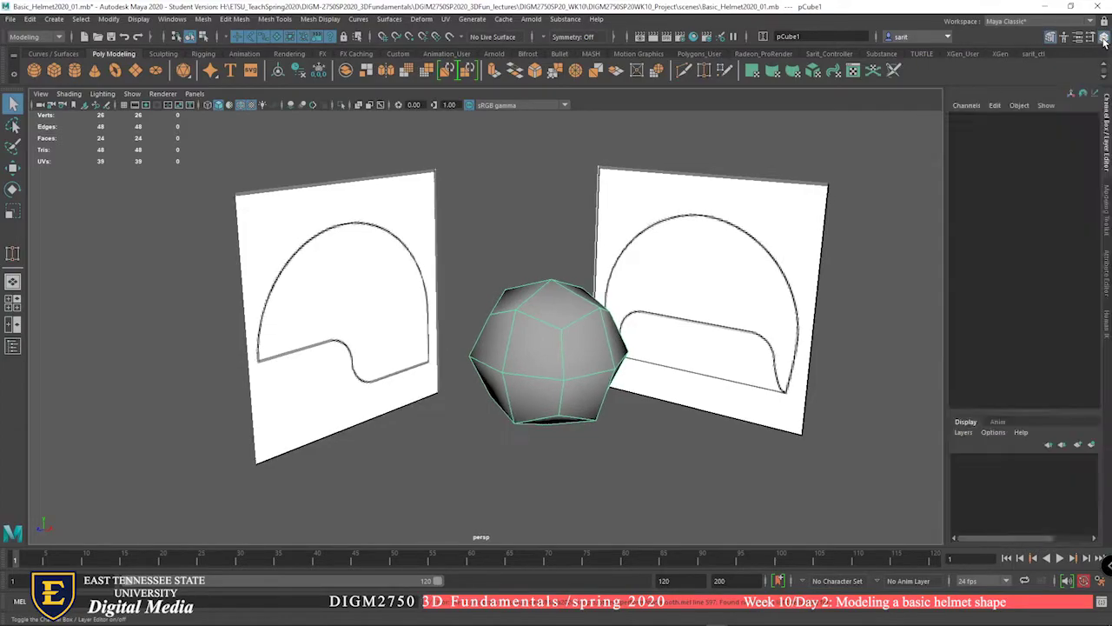
# Expand the smooth operation's construction settings and look at its method options, keeping Exponential.
pyautogui.click(1104, 40)
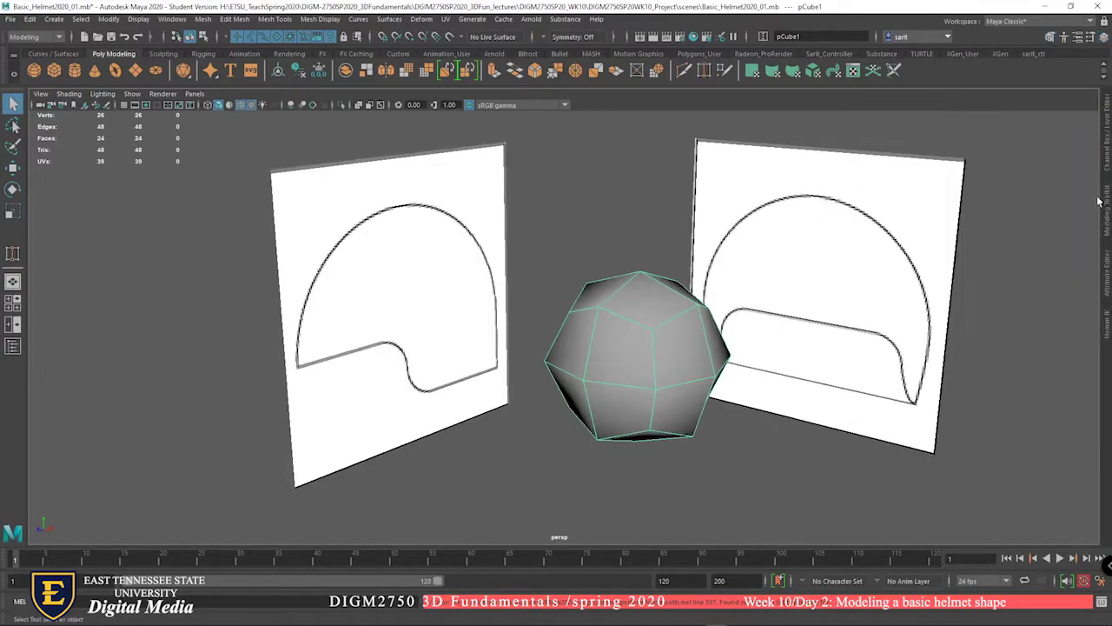
pyautogui.click(1107, 209)
pyautogui.click(1108, 152)
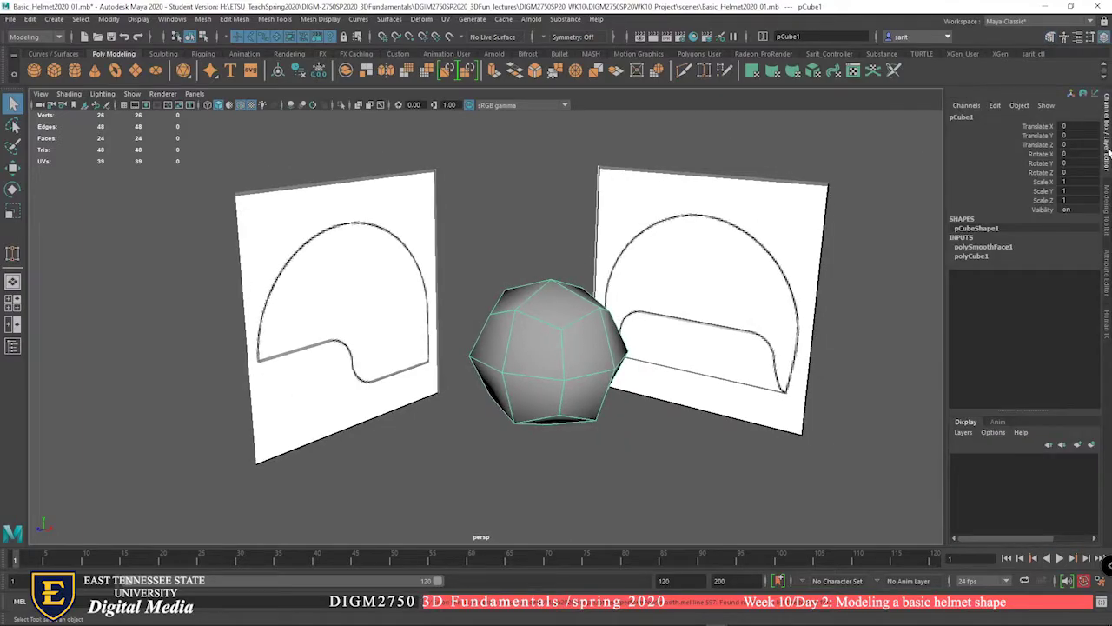
pyautogui.click(1005, 246)
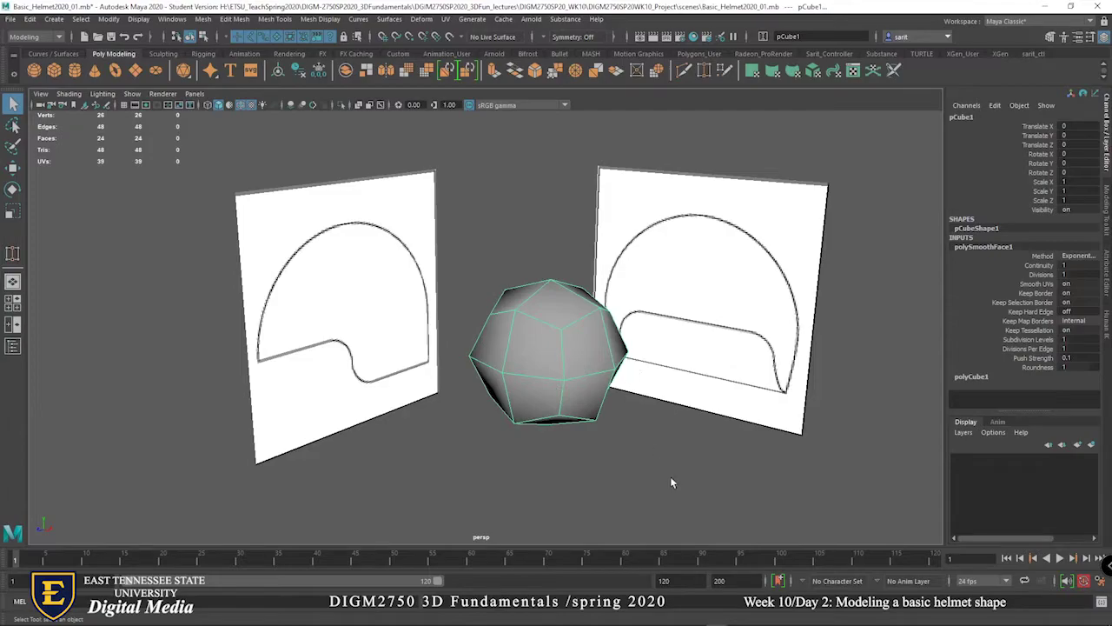
pyautogui.click(1075, 255)
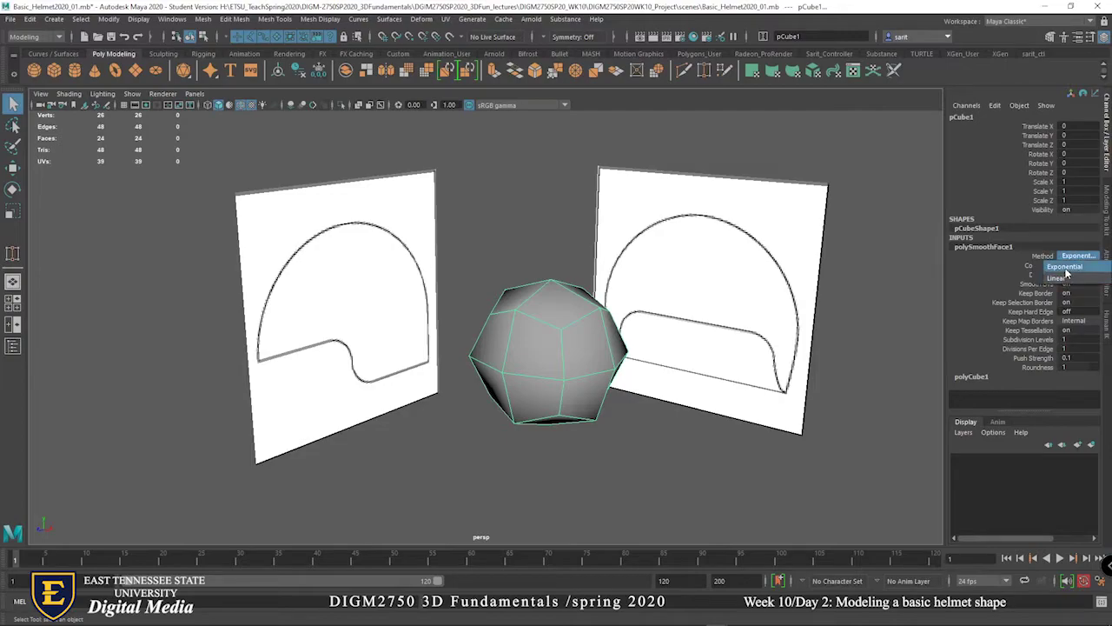
pyautogui.click(1068, 271)
pyautogui.click(972, 276)
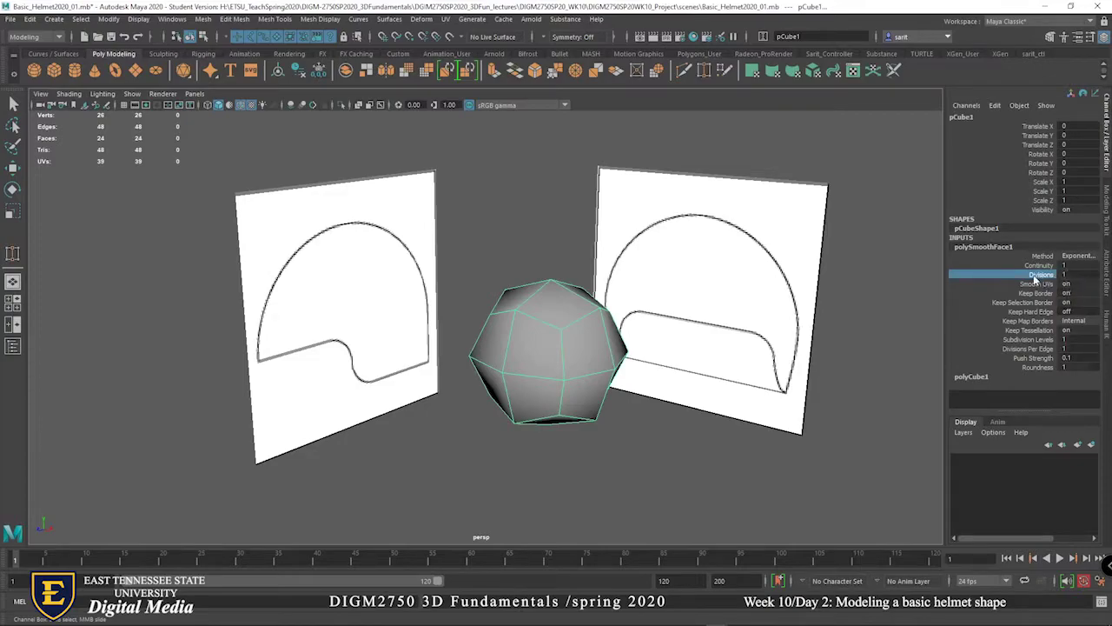
# Try the smooth operation with 2 divisions, and set the divisions back to 1.
pyautogui.doubleClick(1064, 274)
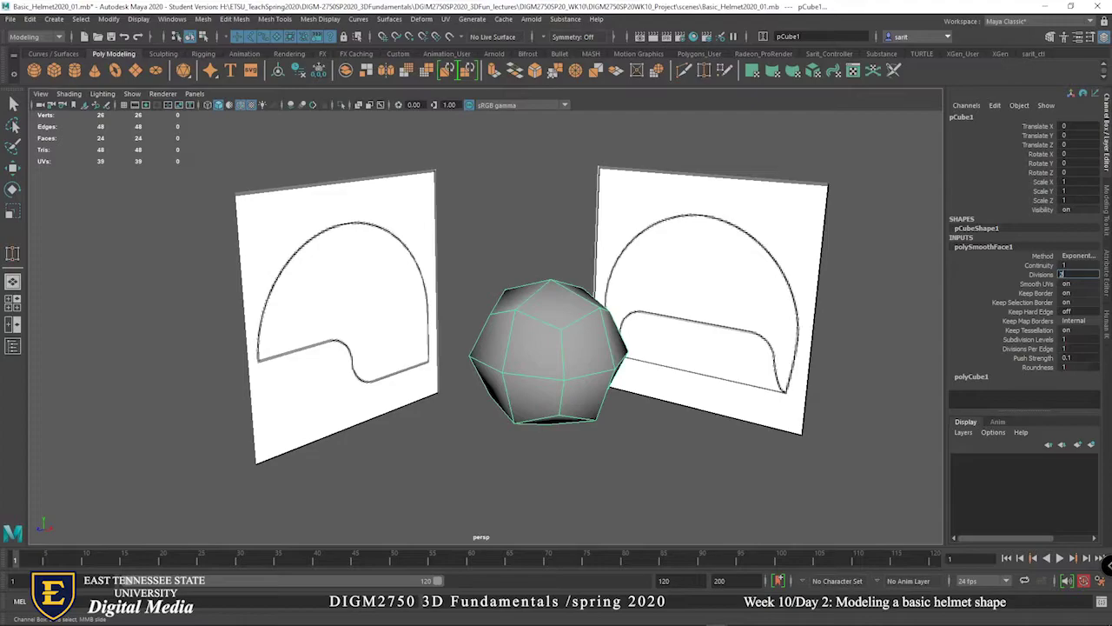
pyautogui.press('Return')
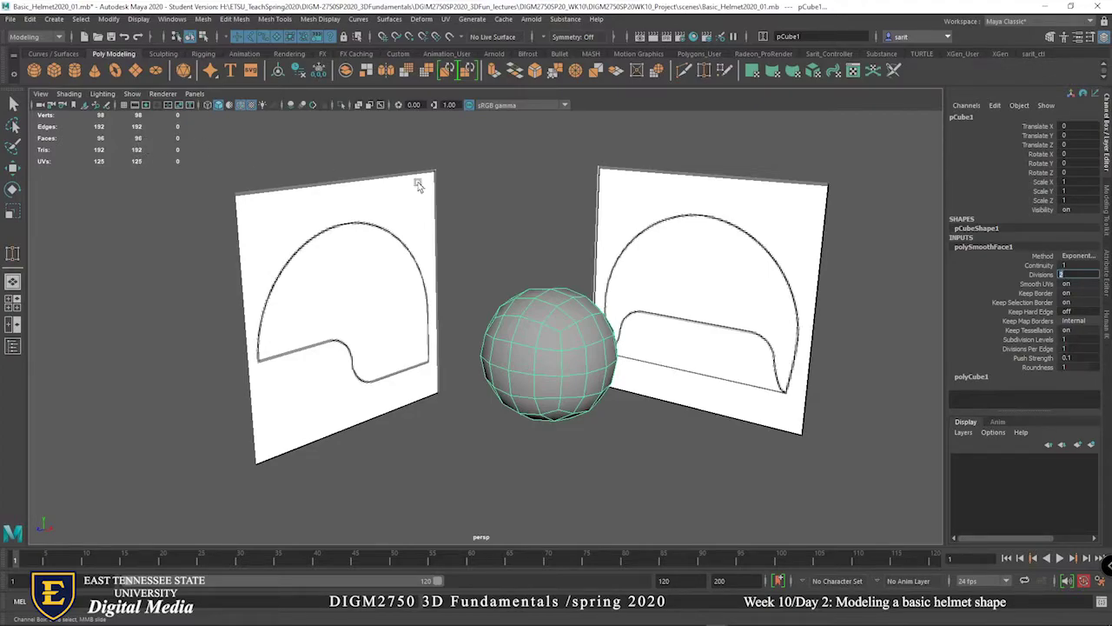
pyautogui.write('1')
pyautogui.press('Return')
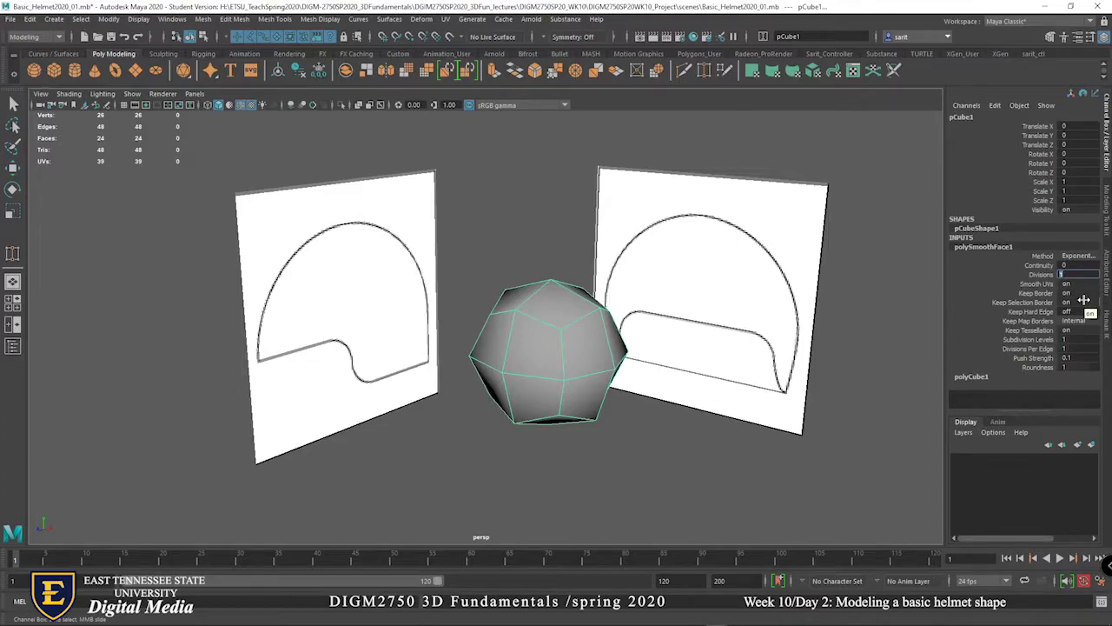
pyautogui.click(1062, 367)
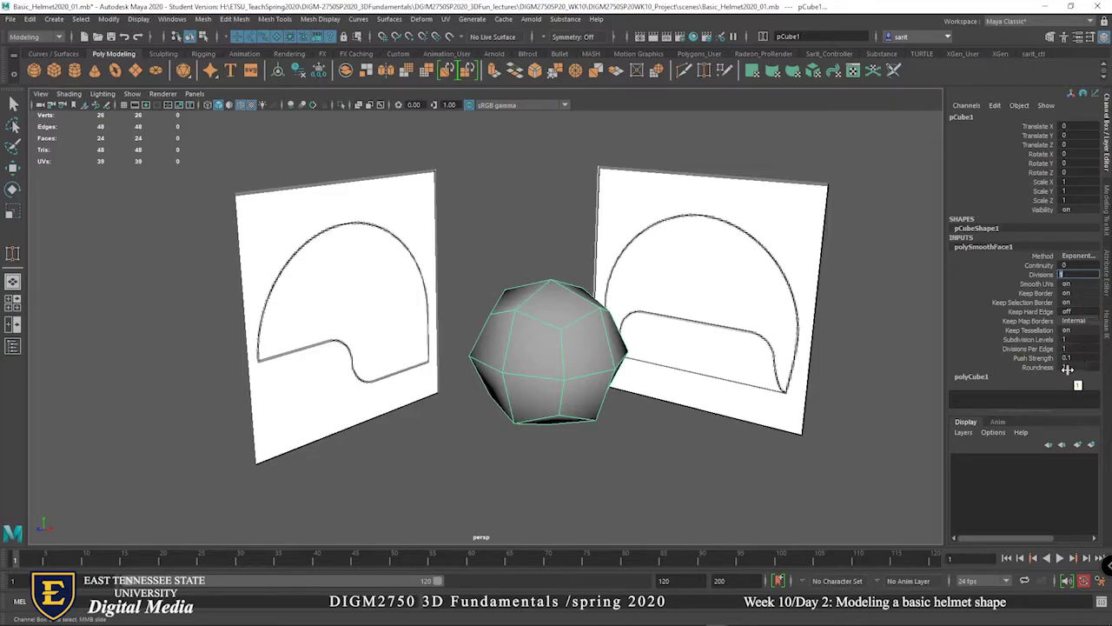
# Set the smooth operation's continuity to 1 and its divisions to 2.
pyautogui.click(1066, 266)
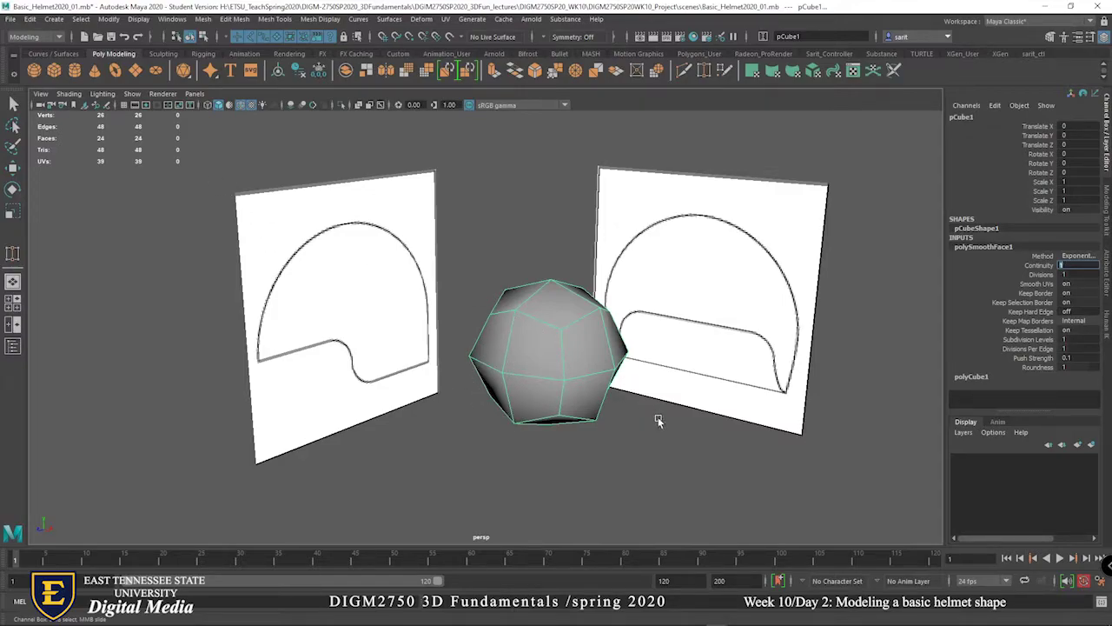
pyautogui.press('Tab')
pyautogui.write('2')
pyautogui.press('Return')
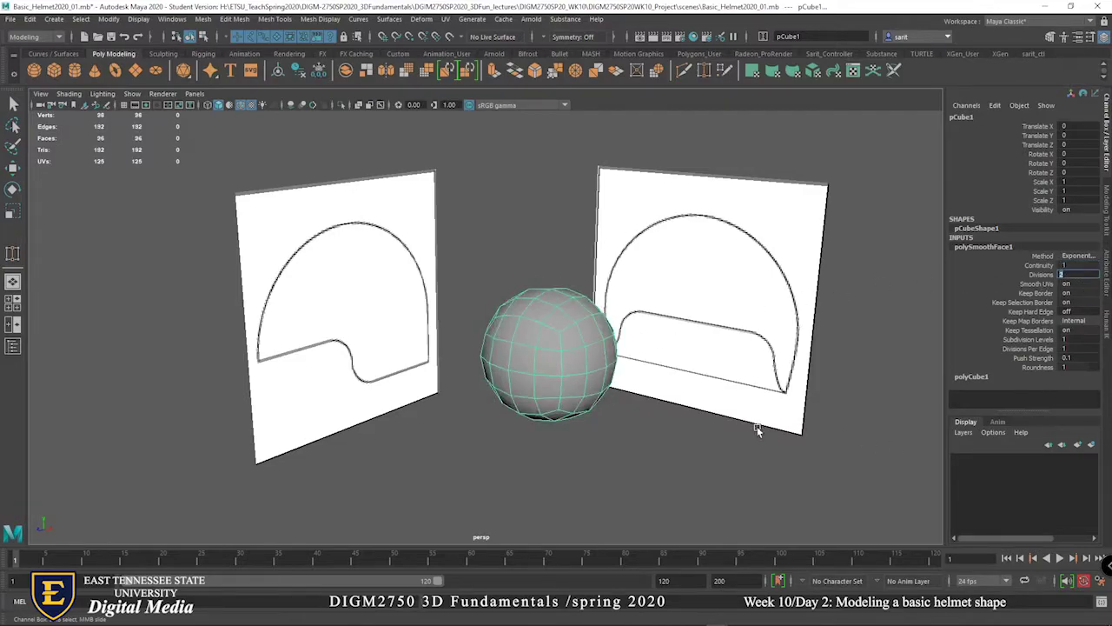
# Switch to the full top view and add a Sculpt deformer to the smoothed cube.
pyautogui.keyDown('alt'); pyautogui.moveTo(640, 432); pyautogui.dragTo(620, 381); pyautogui.keyUp('alt')
pyautogui.press('space')
pyautogui.press('space')
pyautogui.keyDown('alt'); pyautogui.moveTo(654, 323); pyautogui.dragTo(432, 256, button='right'); pyautogui.keyUp('alt')
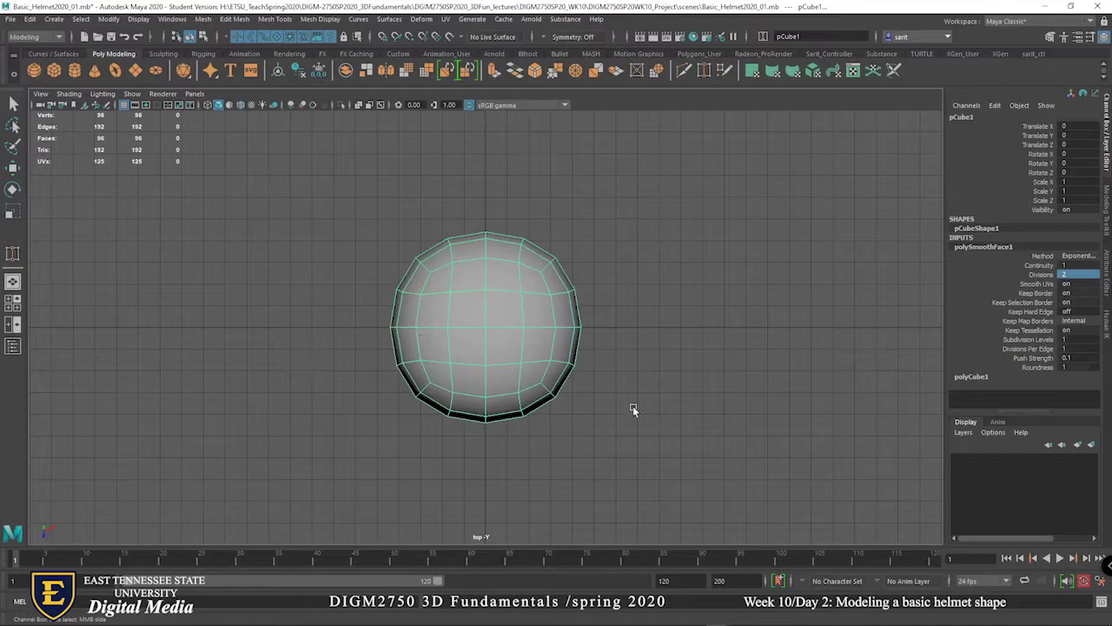
pyautogui.click(422, 19)
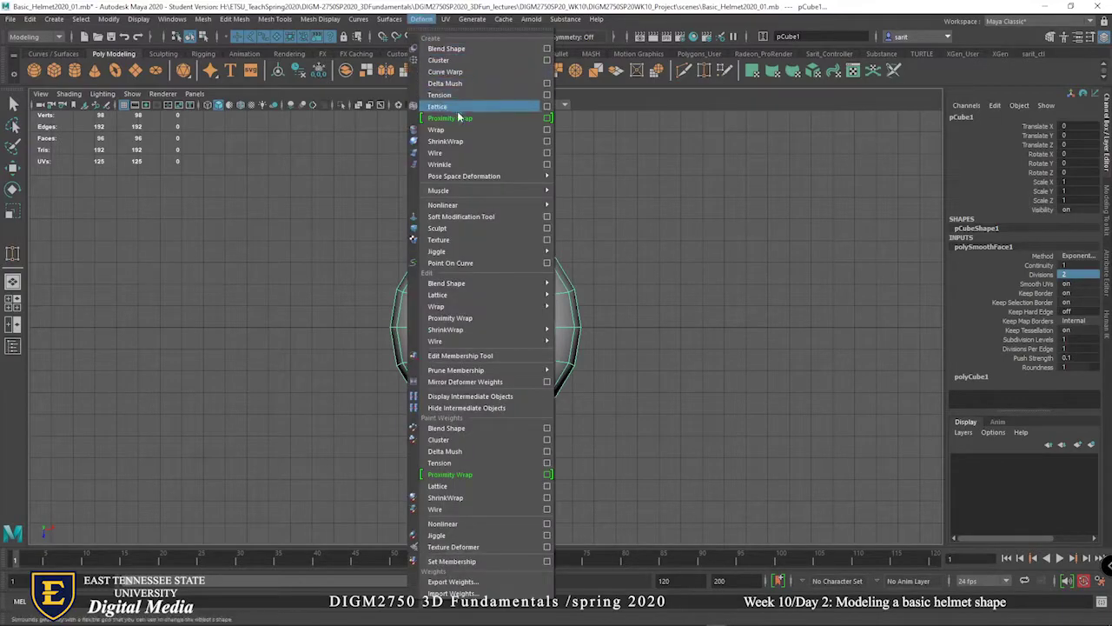
pyautogui.click(461, 227)
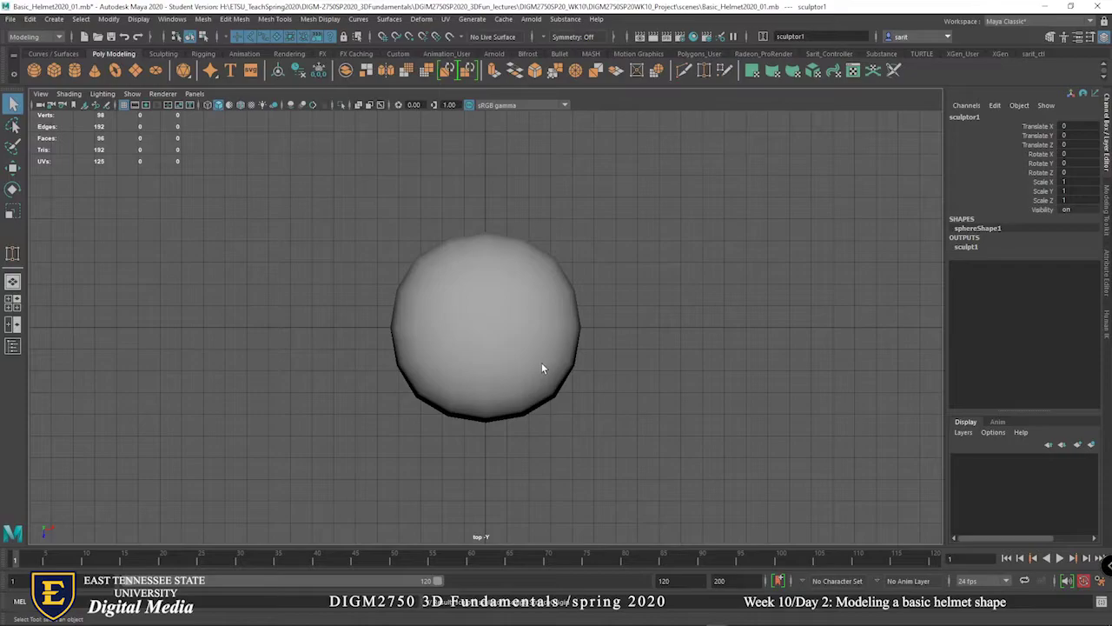
# Show the top view in wireframe and scale the sculpt deformer's sphere uniformly to about 4.588.
pyautogui.press('4')
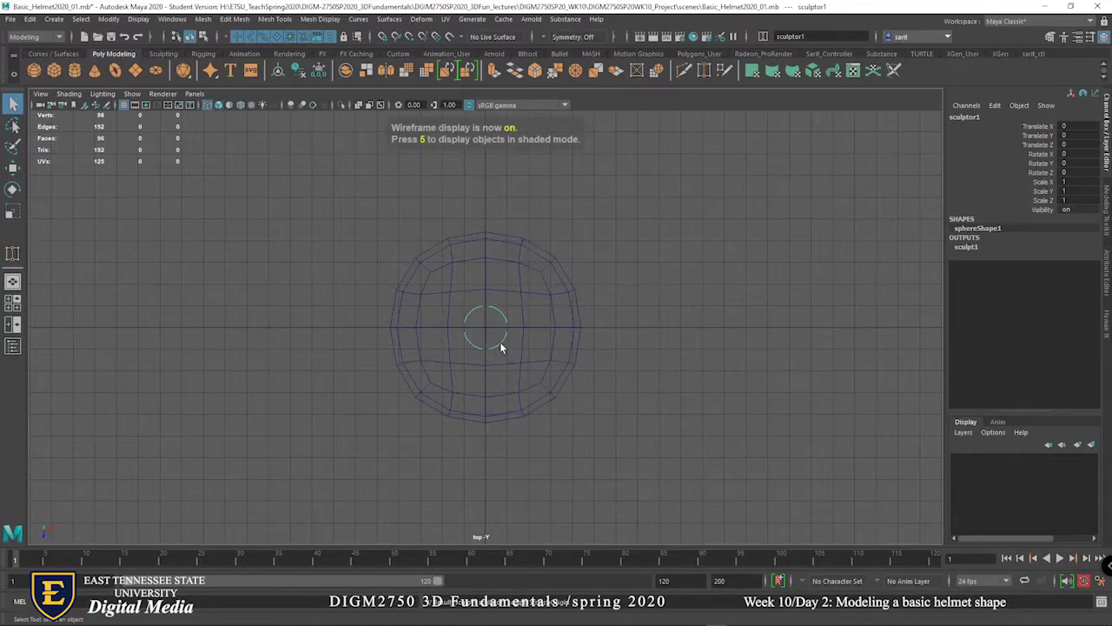
pyautogui.click(13, 188)
pyautogui.click(13, 211)
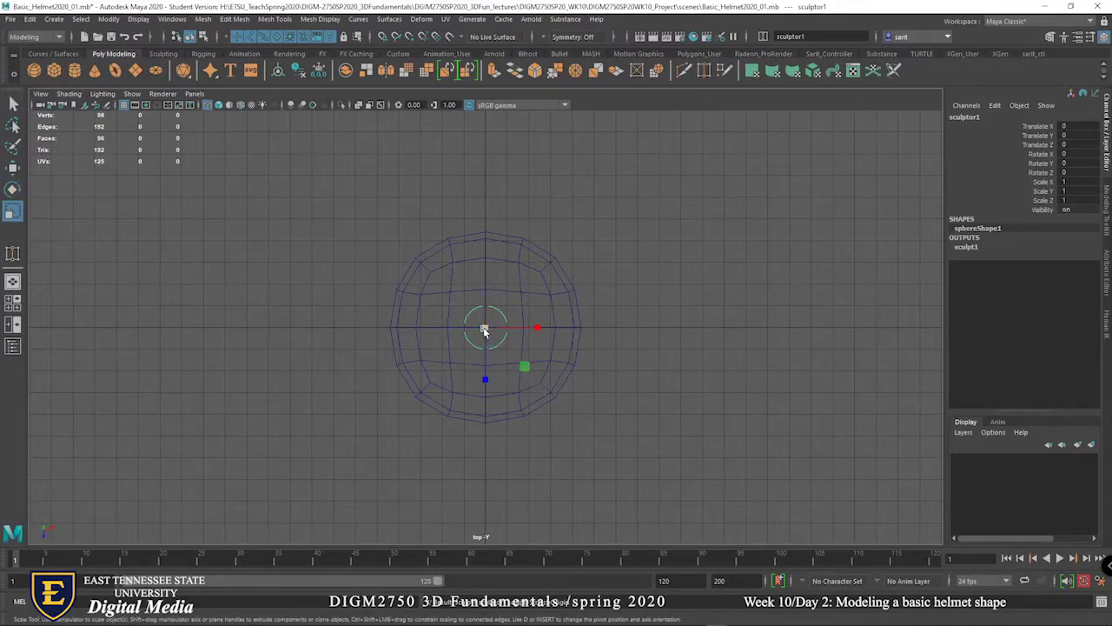
pyautogui.moveTo(485, 327); pyautogui.dragTo(619, 362)
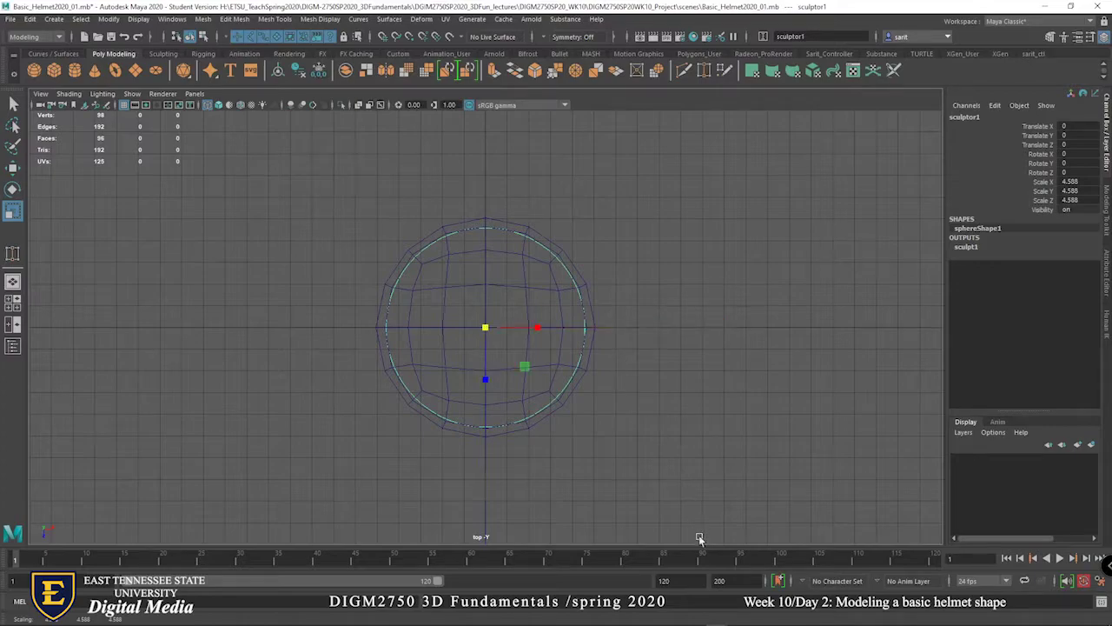
# Return to the perspective view, select the rounded mesh, and expand its smooth operation's settings.
pyautogui.press('space')
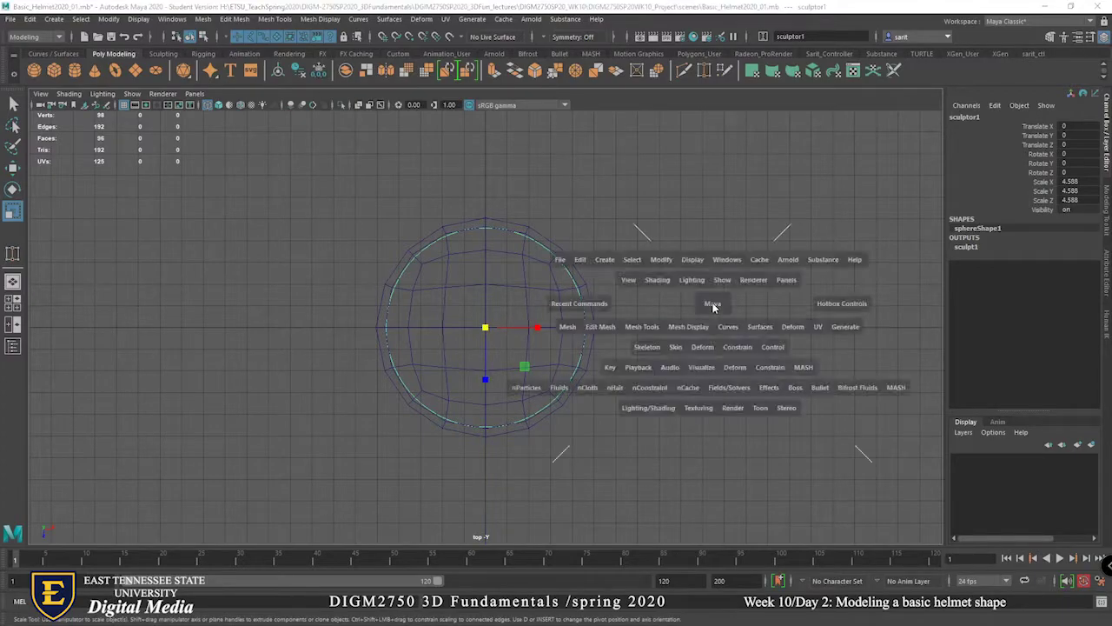
pyautogui.press('space')
pyautogui.keyDown('alt'); pyautogui.moveTo(812, 301); pyautogui.dragTo(600, 287); pyautogui.keyUp('alt')
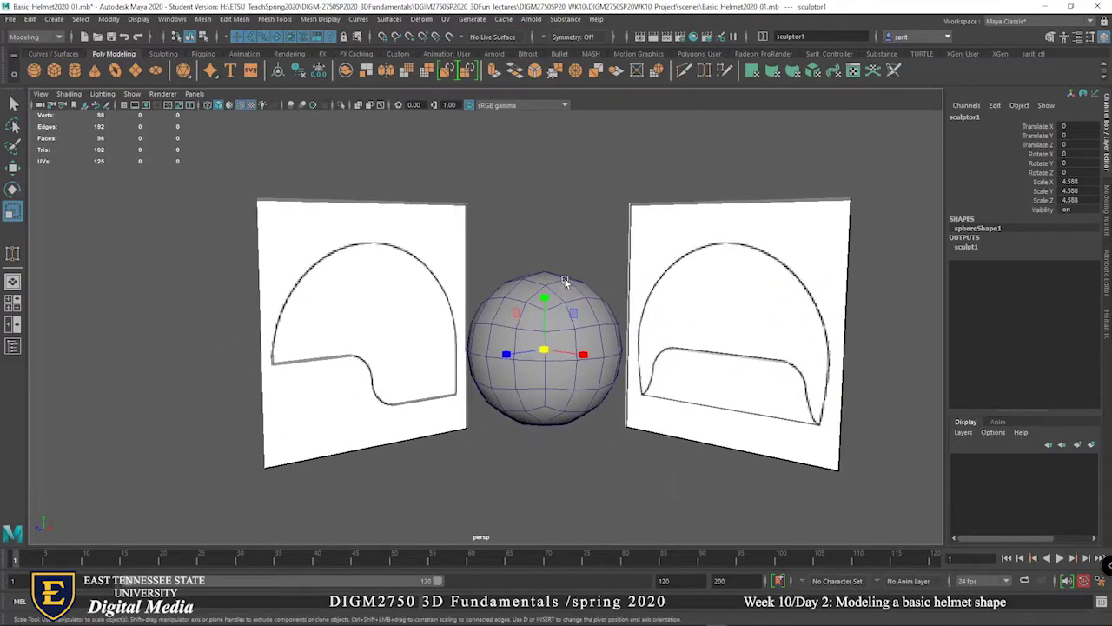
pyautogui.click(565, 280)
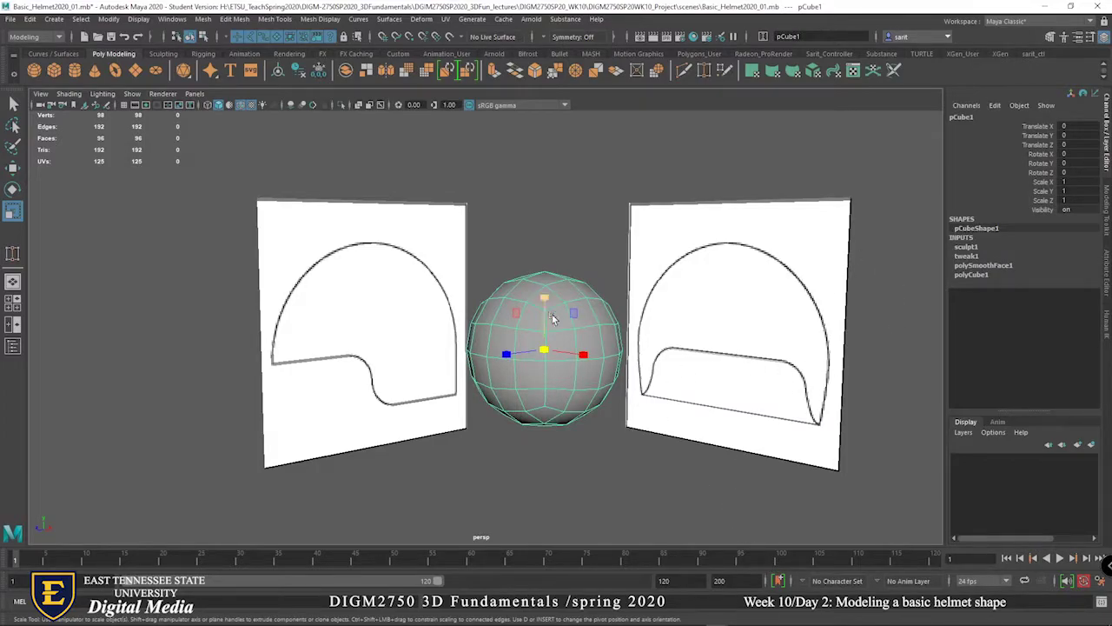
pyautogui.click(975, 266)
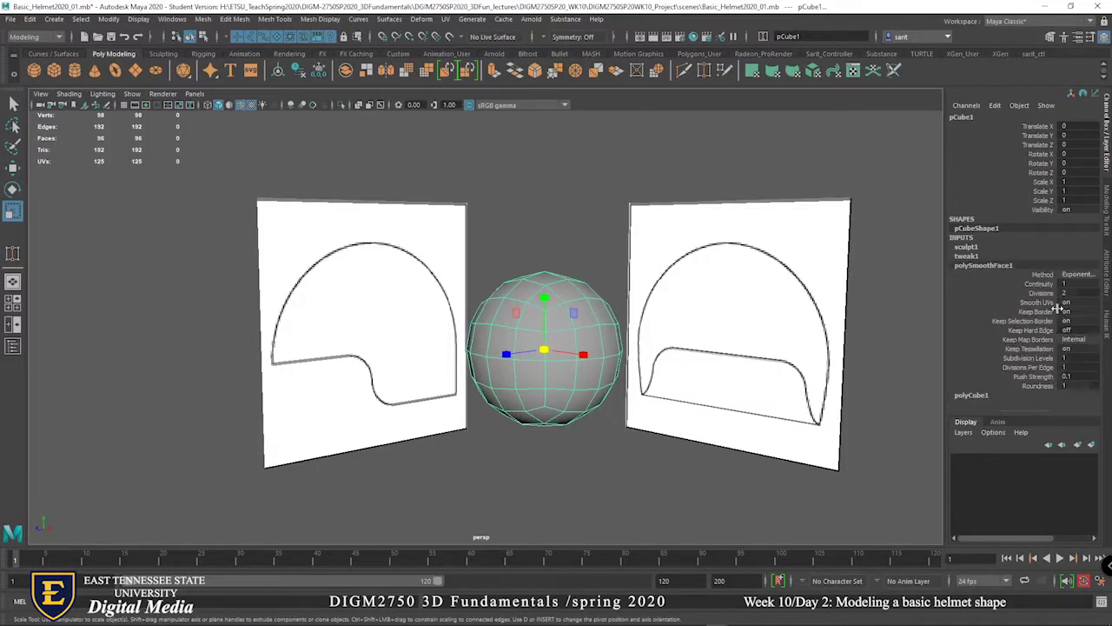
# Try 3 smoothing divisions, compare the mesh with the front helmet reference, and set the divisions back to 2.
pyautogui.click(1061, 293)
pyautogui.write('2')
pyautogui.press('Return')
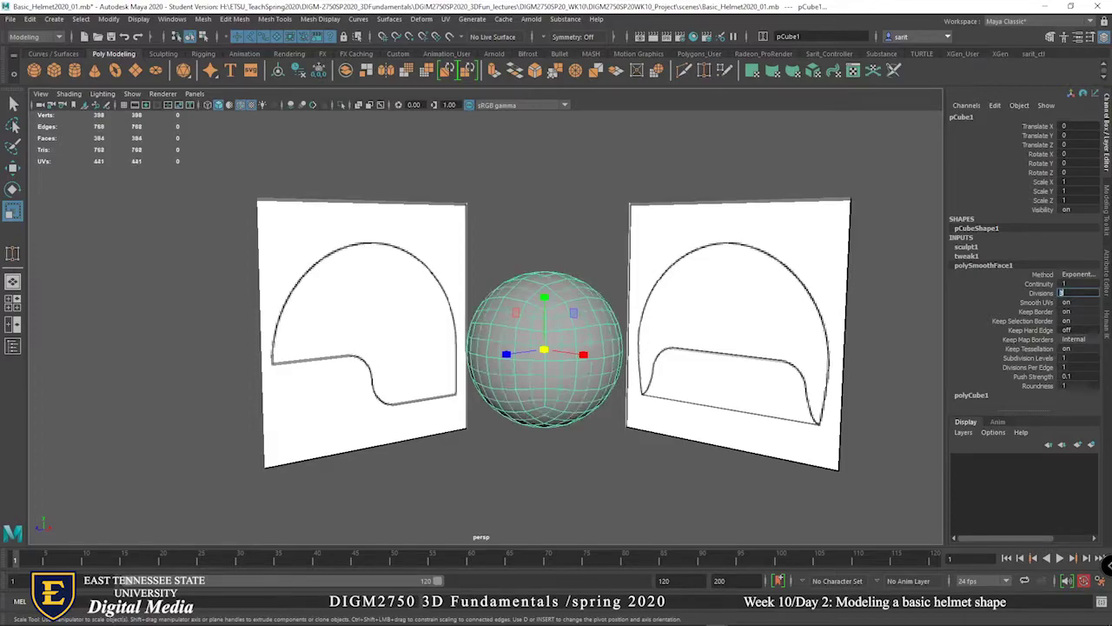
pyautogui.keyDown('alt'); pyautogui.moveTo(603, 479); pyautogui.dragTo(638, 465); pyautogui.keyUp('alt')
pyautogui.click(1062, 293)
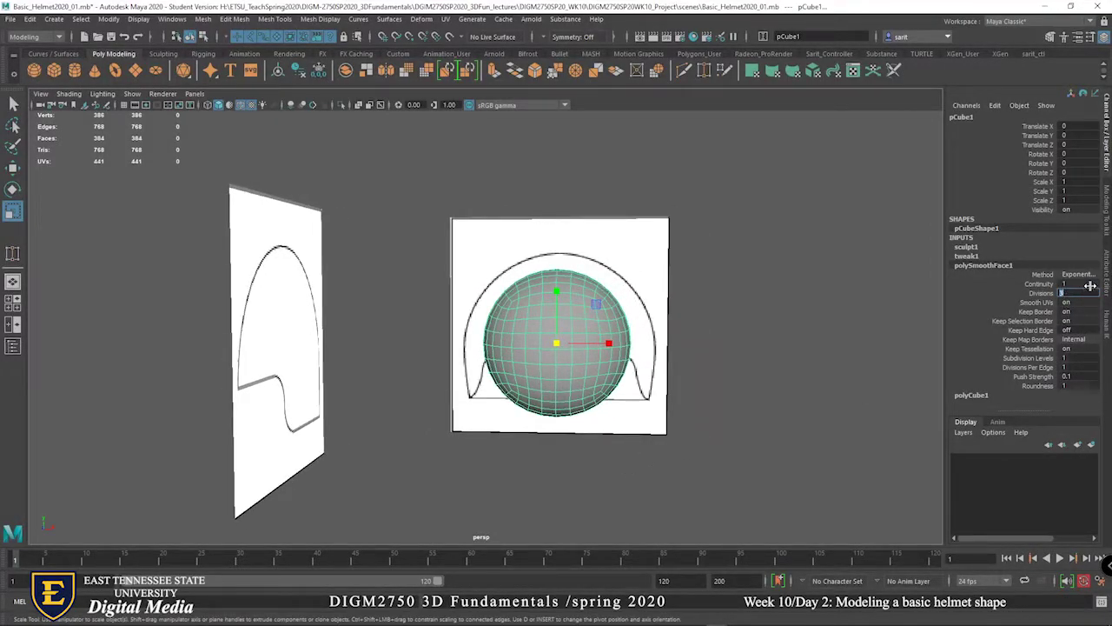
pyautogui.write('2')
pyautogui.press('Return')
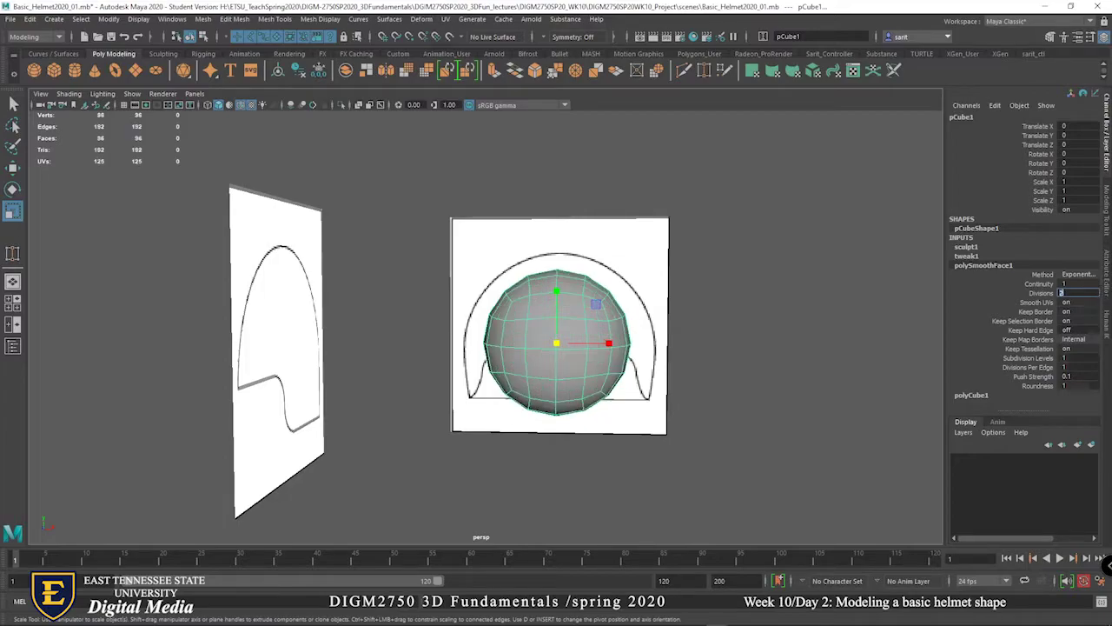
pyautogui.keyDown('alt'); pyautogui.moveTo(733, 366); pyautogui.dragTo(648, 373); pyautogui.keyUp('alt')
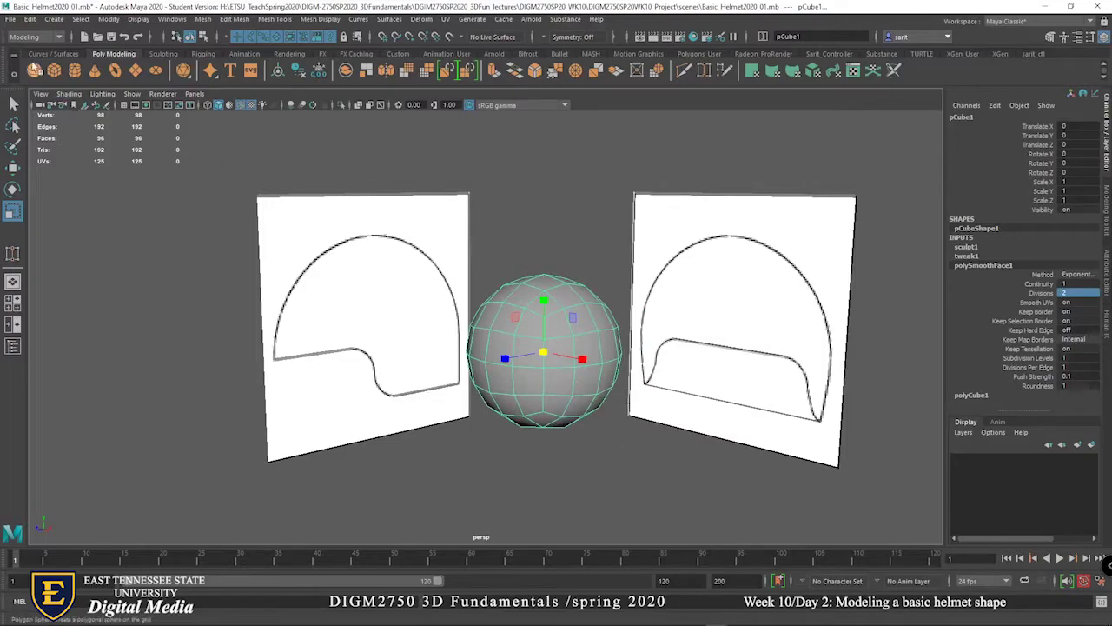
# Save the current scene under its existing name and accept the student version notice.
pyautogui.click(10, 19)
pyautogui.click(24, 66)
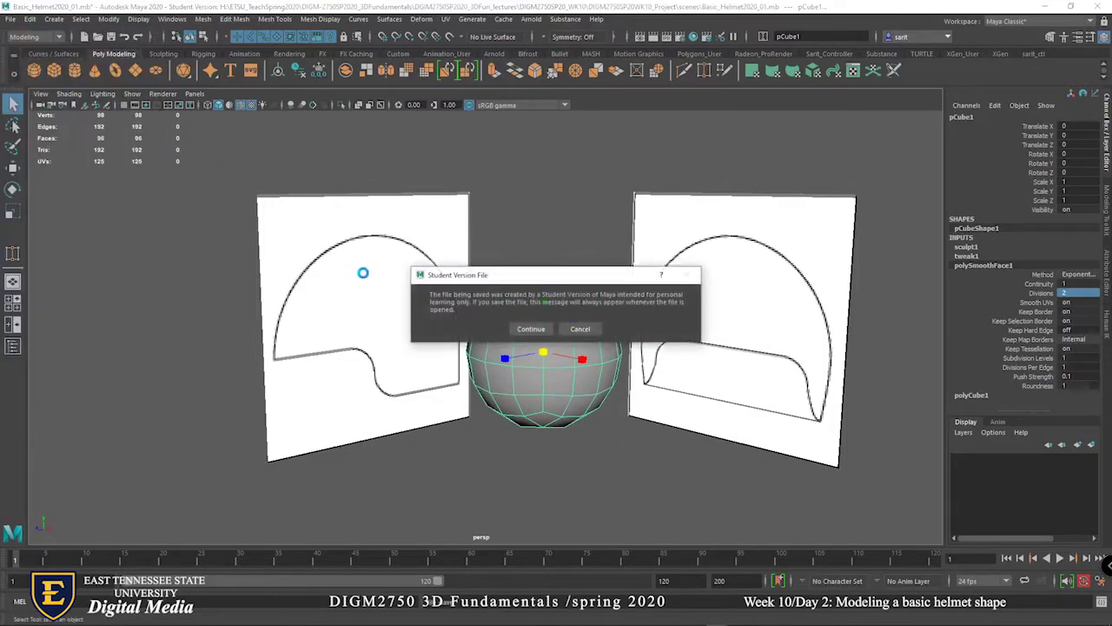
pyautogui.click(532, 331)
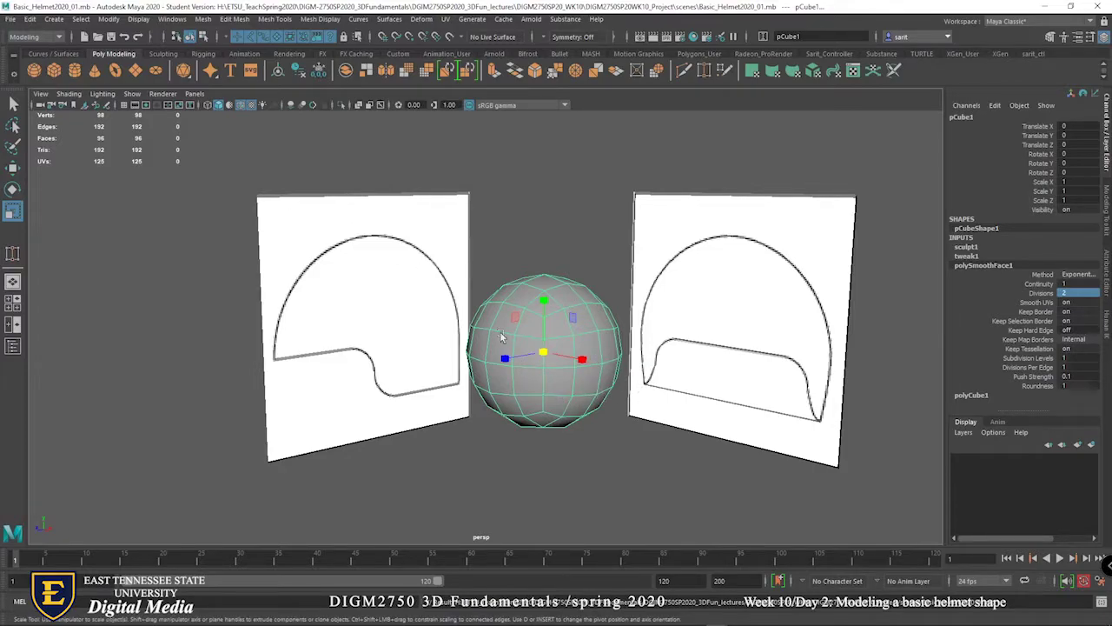
# Save the scene as a new version named Basic_Helmet2020_02.mb and accept the student version notice.
pyautogui.click(10, 18)
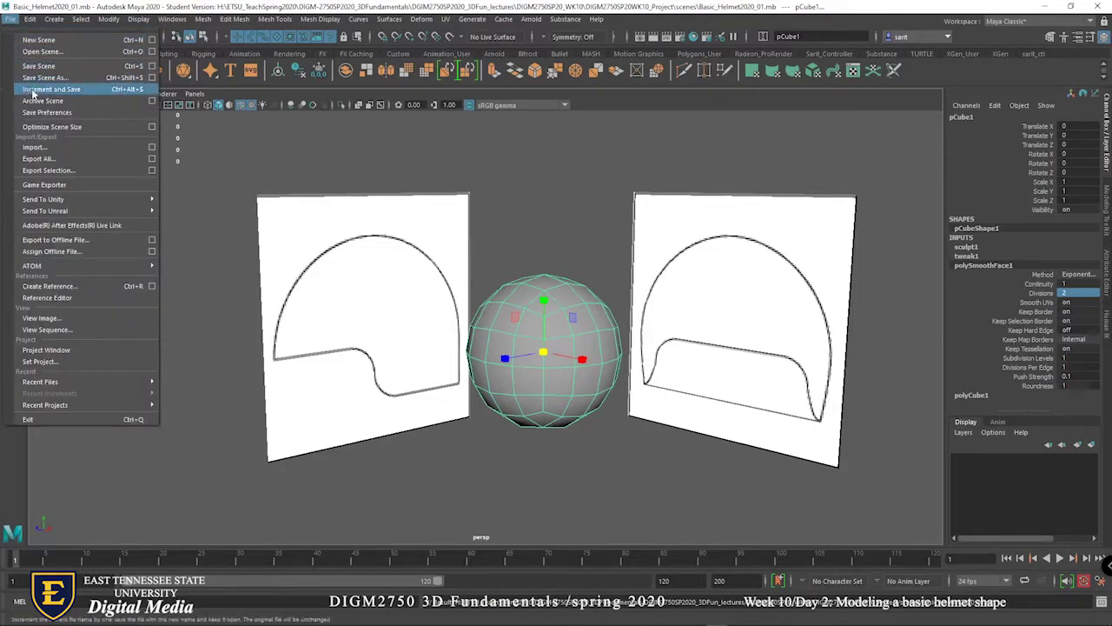
pyautogui.click(44, 77)
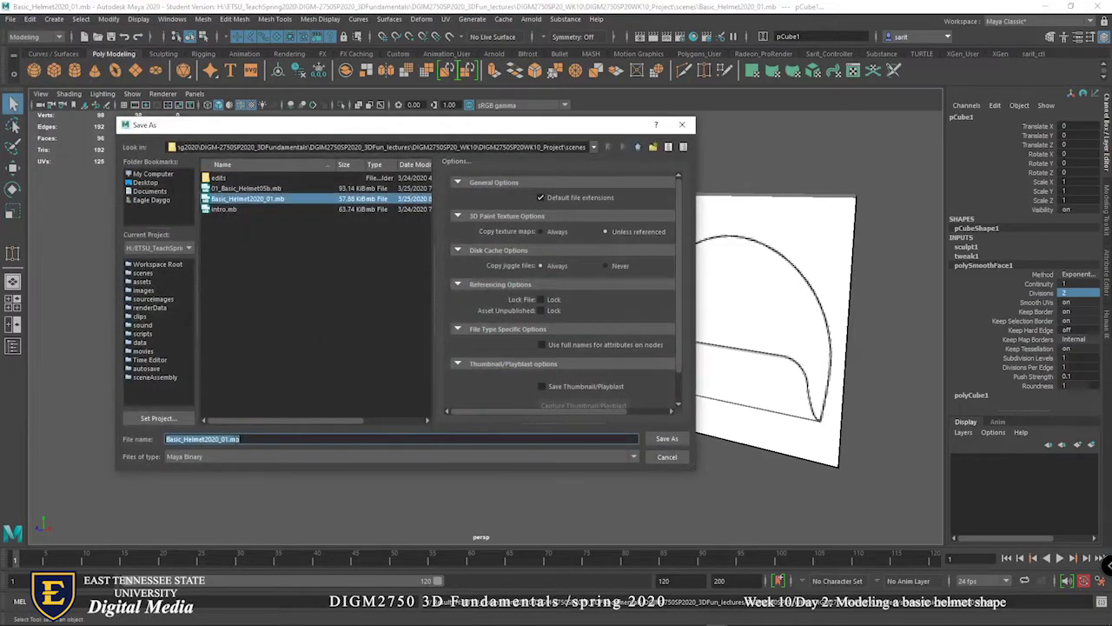
pyautogui.click(219, 438)
pyautogui.press('BackSpace')
pyautogui.write('2')
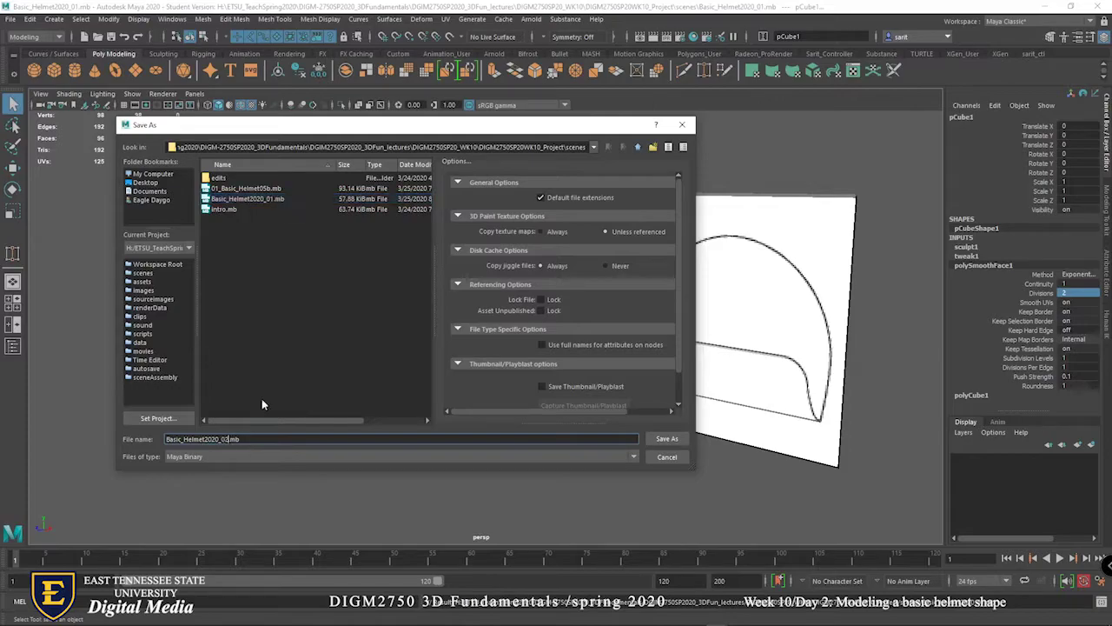
pyautogui.press('Return')
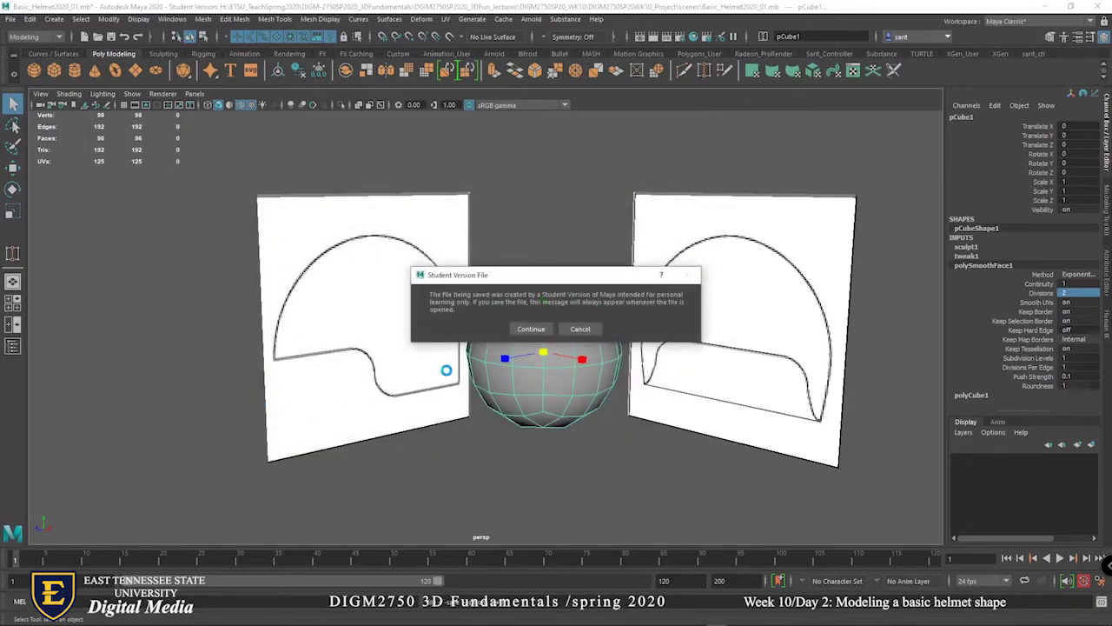
pyautogui.click(535, 331)
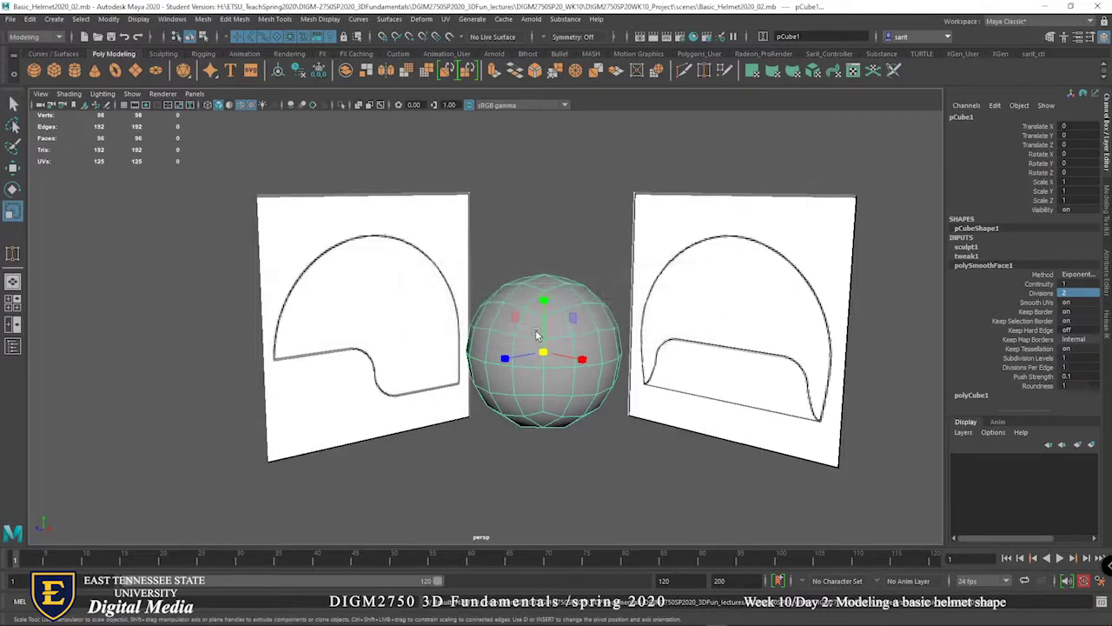
# Review the rounded mesh's construction inputs and delete its history.
pyautogui.click(591, 268)
pyautogui.click(604, 303)
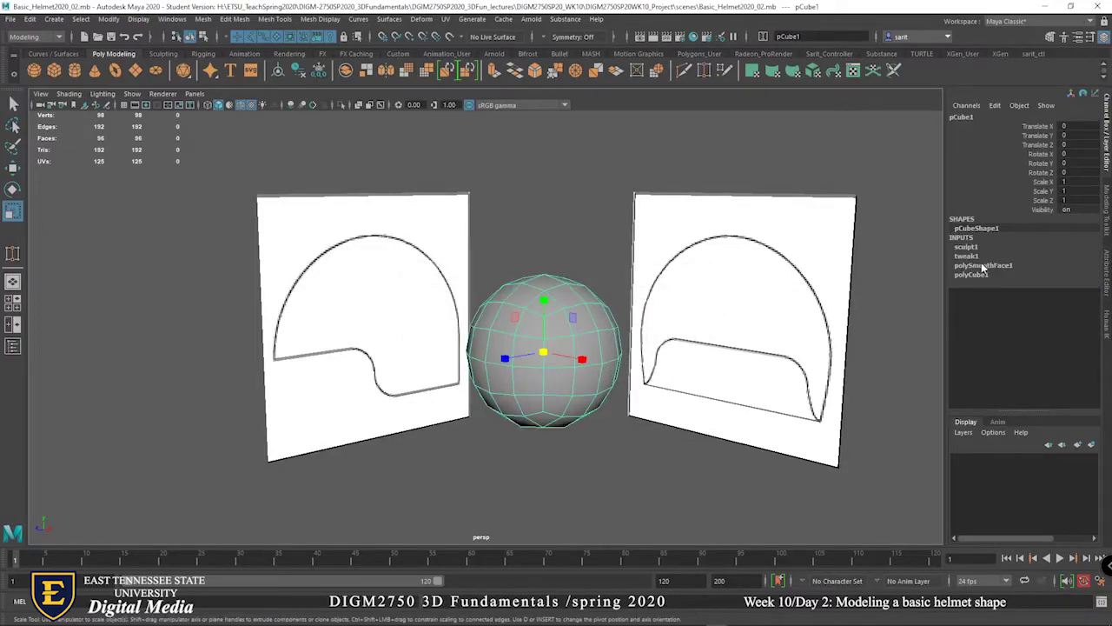
pyautogui.click(972, 274)
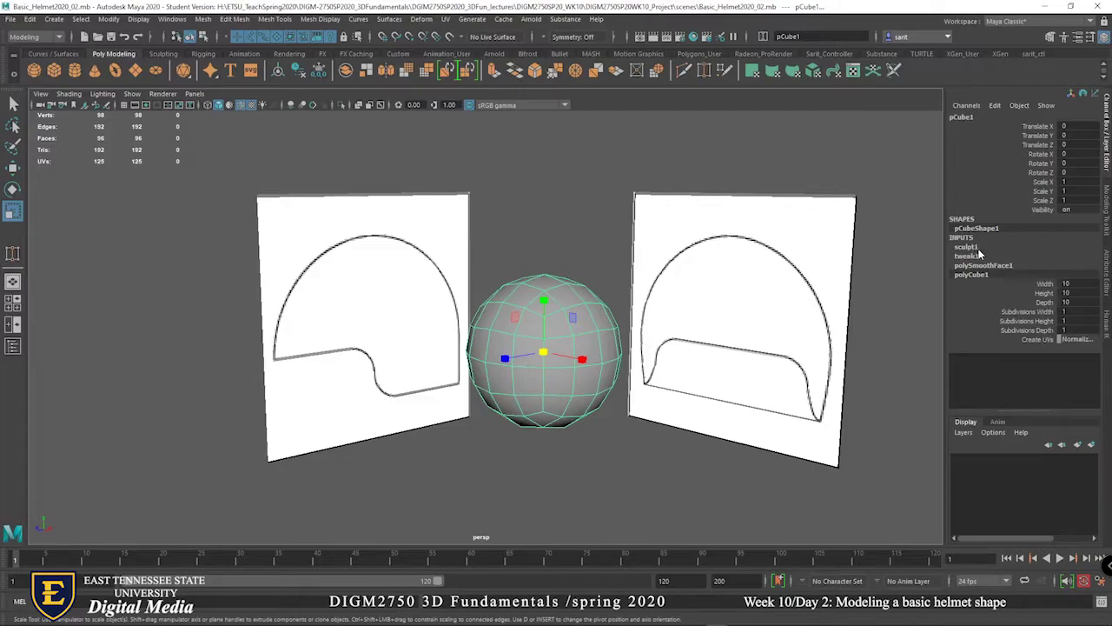
pyautogui.click(581, 290)
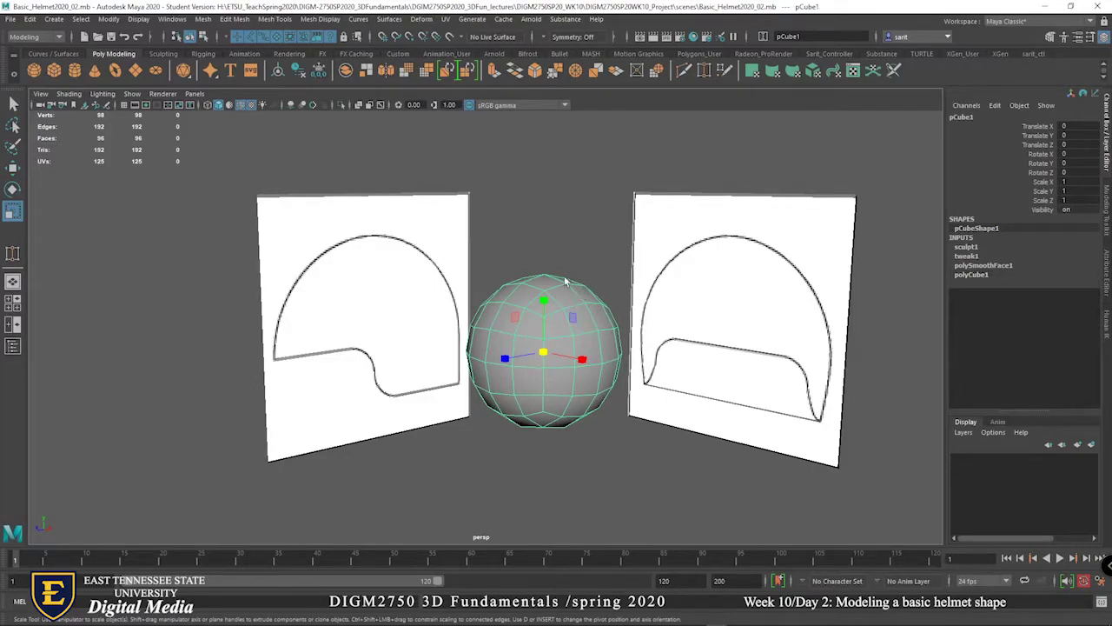
pyautogui.click(30, 19)
pyautogui.moveTo(105, 156)
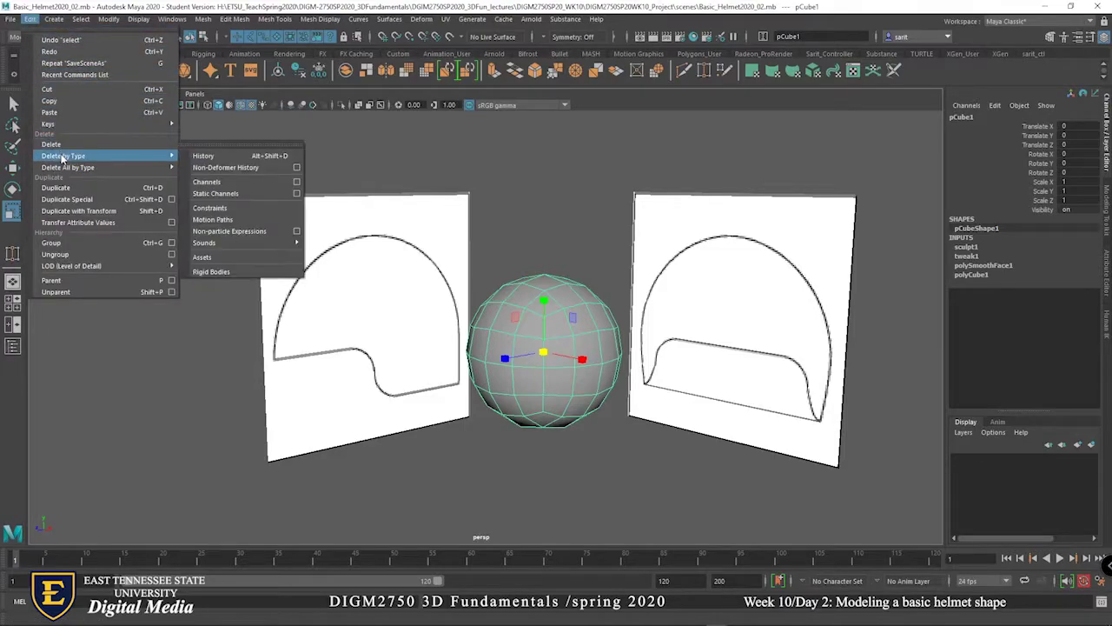
pyautogui.click(244, 166)
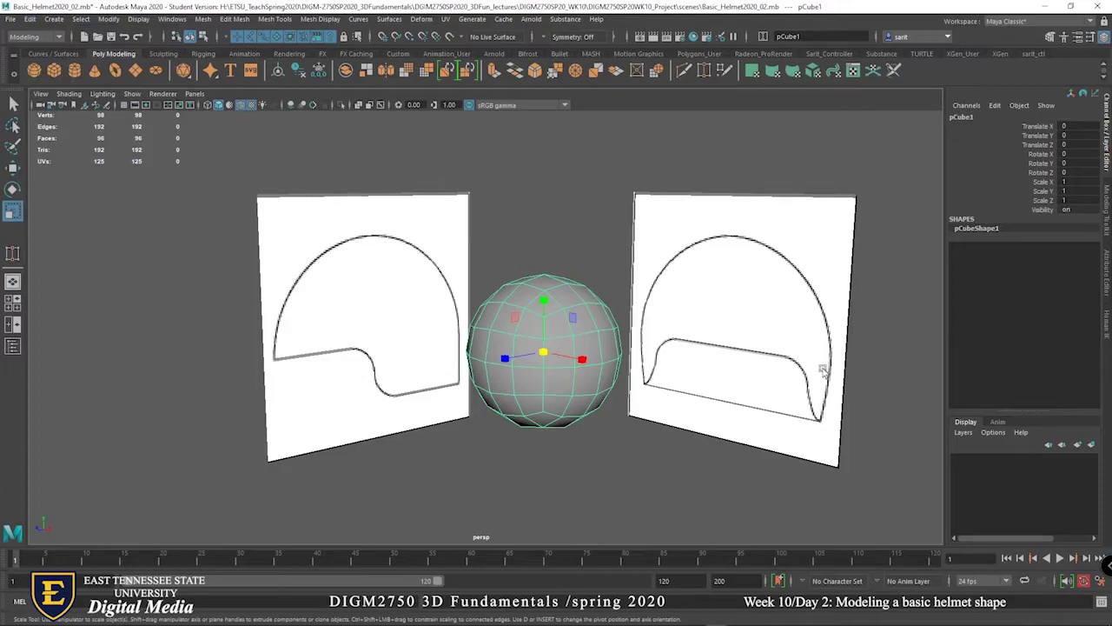
# Rename the rounded mesh Helmet_mesh and change the end of the name to make it Helmet_polygon.
pyautogui.click(963, 117)
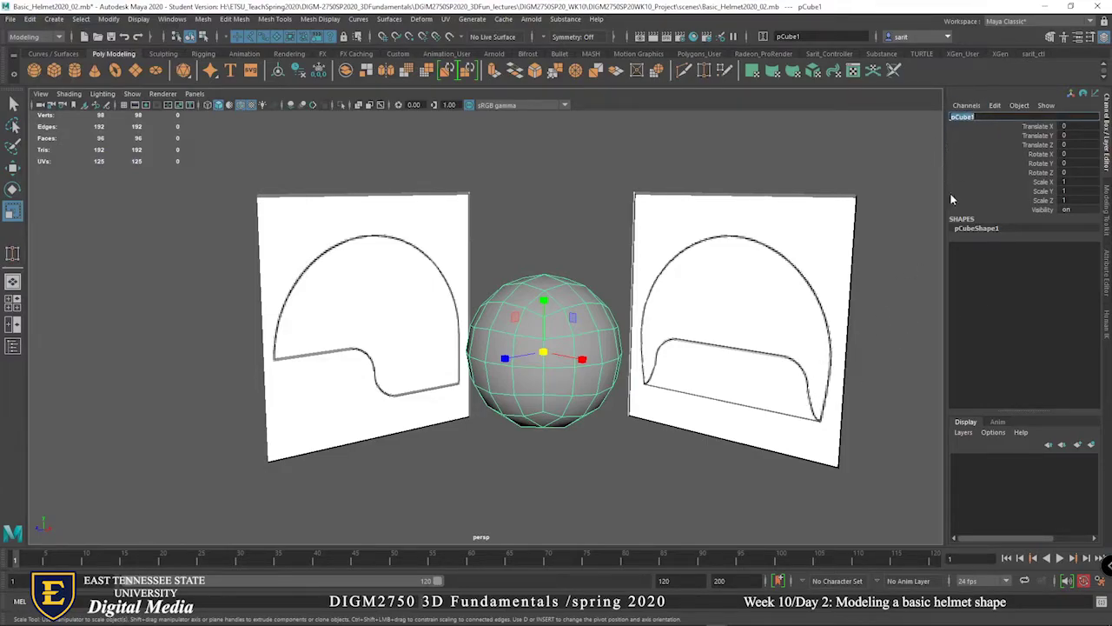
pyautogui.write('Helmet_mesh')
pyautogui.press('Return')
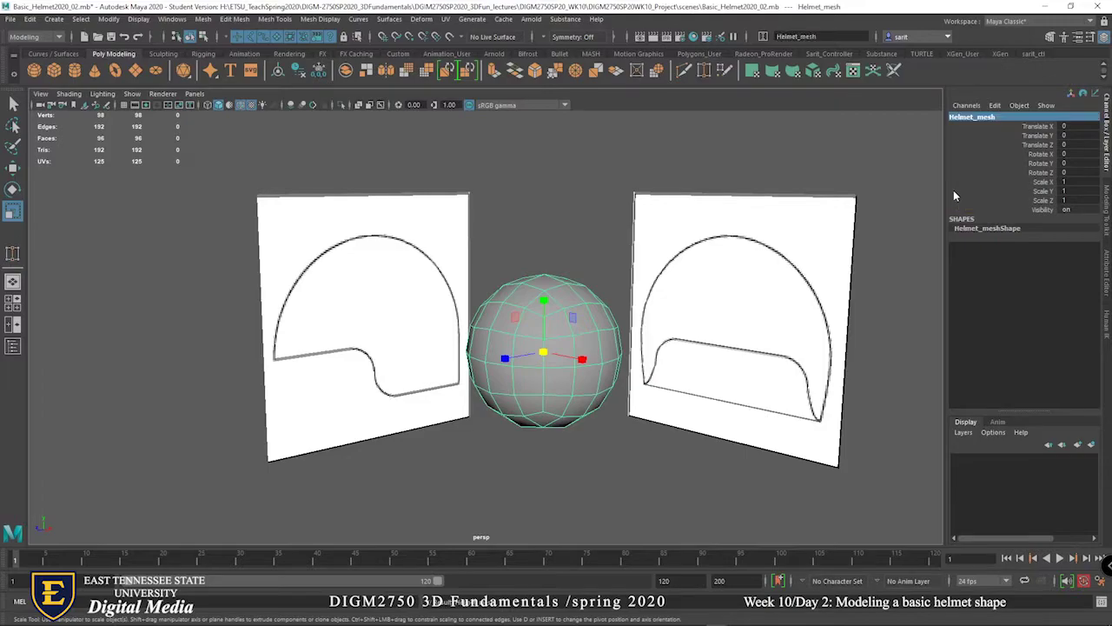
pyautogui.click(993, 118)
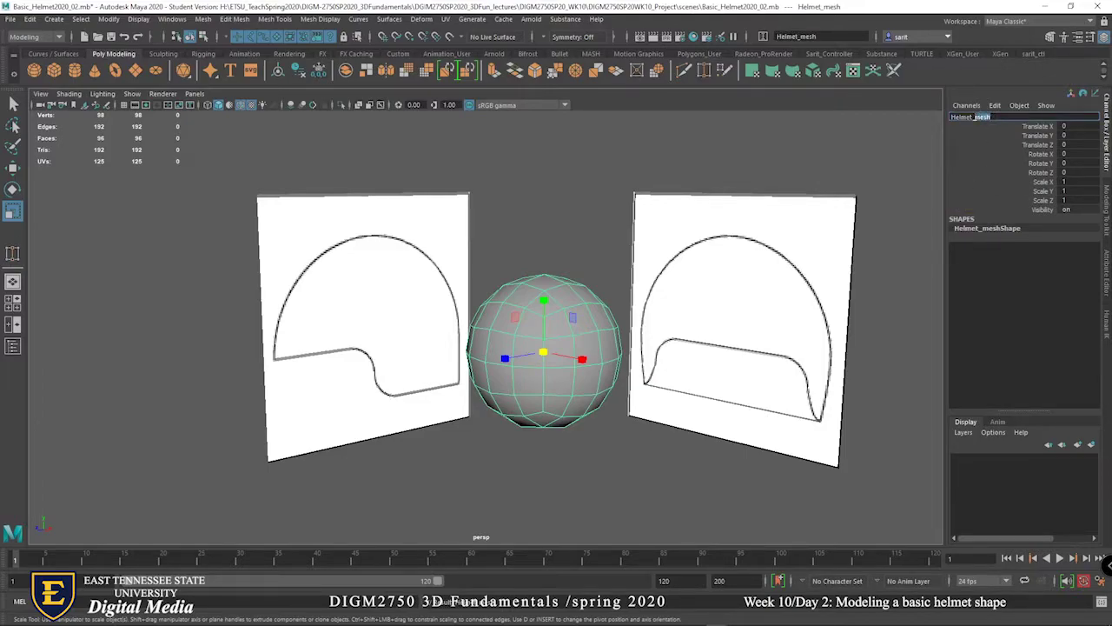
pyautogui.write('polygon')
pyautogui.press('Return')
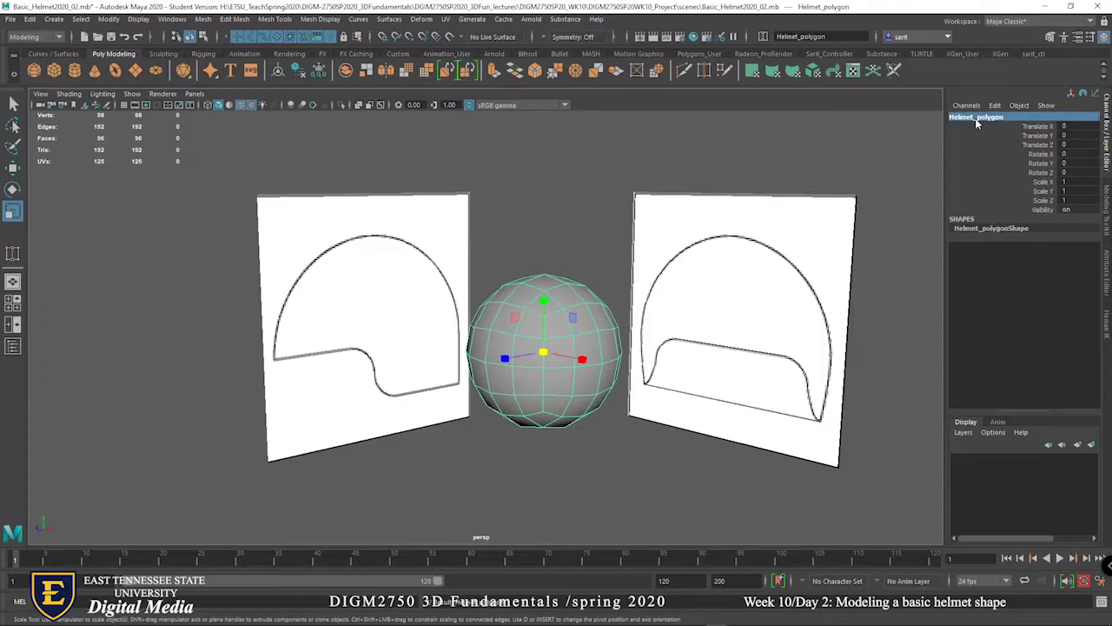
# Open the Move tool's settings and set its symmetry to Object X.
pyautogui.keyDown('alt'); pyautogui.moveTo(540, 430); pyautogui.dragTo(564, 432); pyautogui.keyUp('alt')
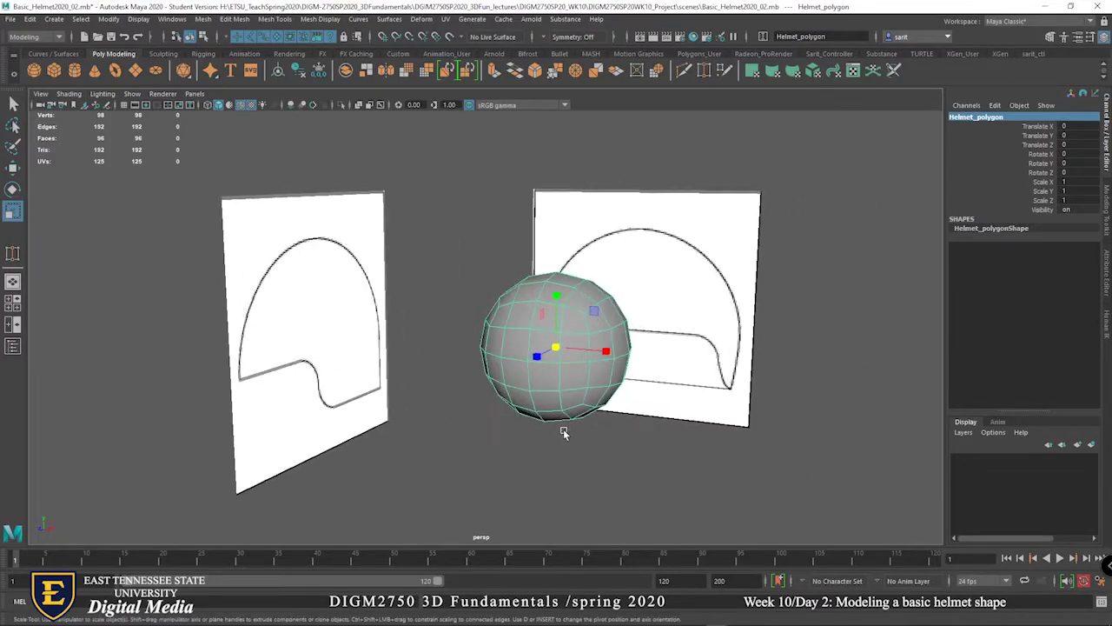
pyautogui.doubleClick(13, 169)
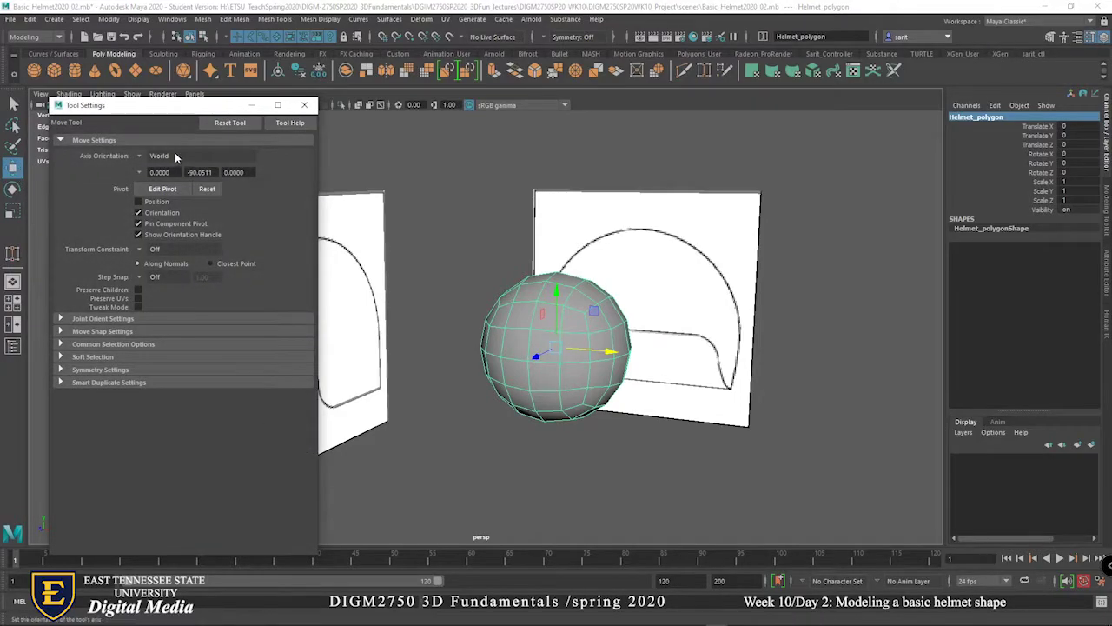
pyautogui.click(81, 368)
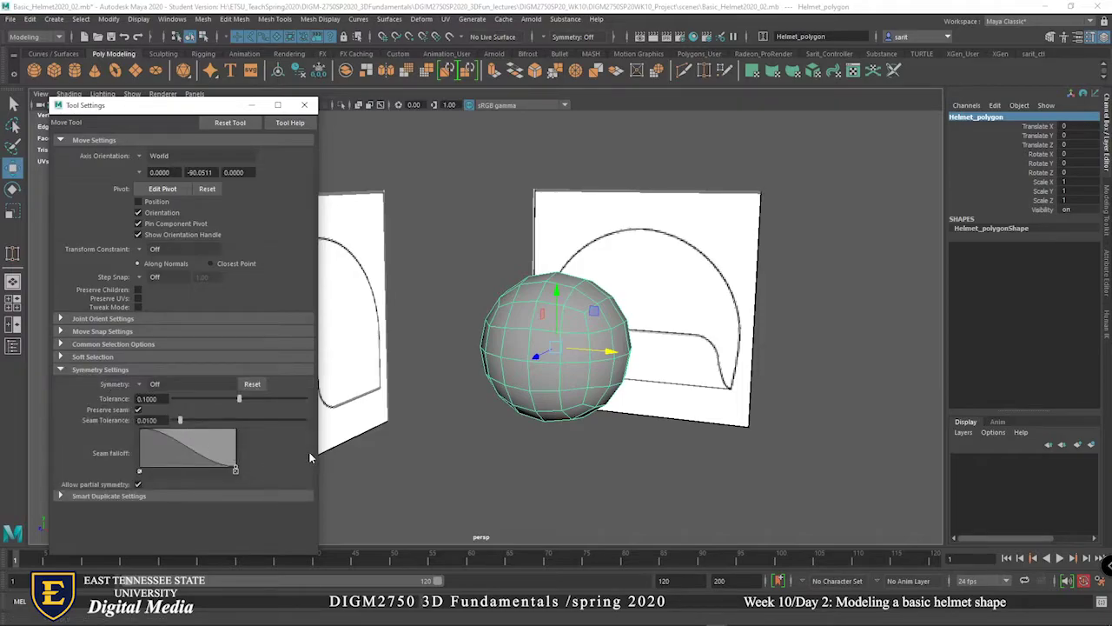
pyautogui.click(139, 384)
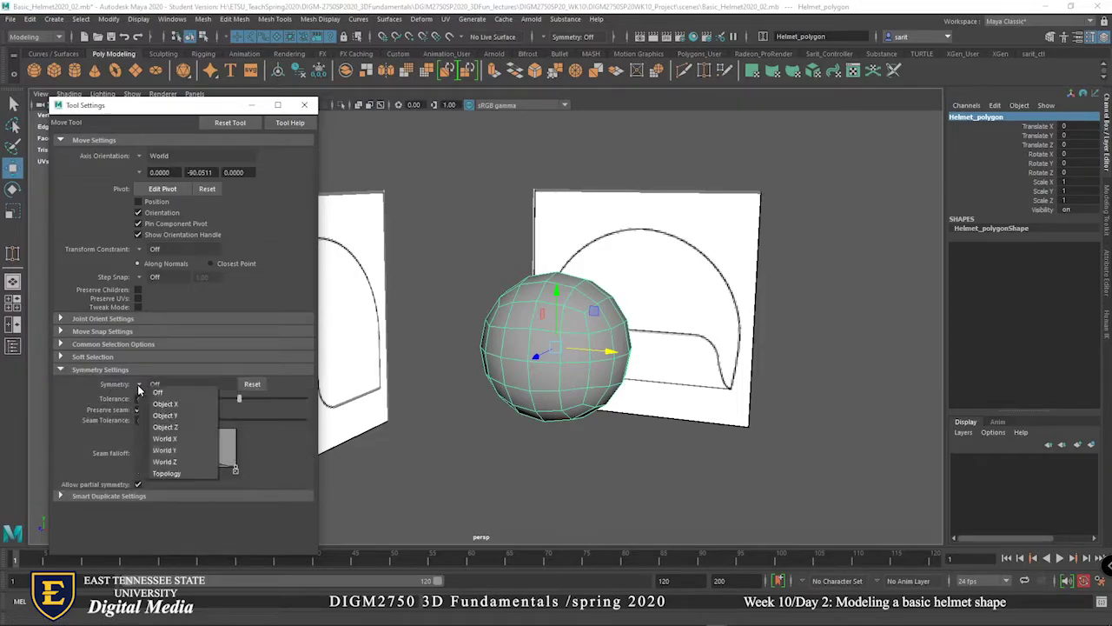
pyautogui.click(159, 405)
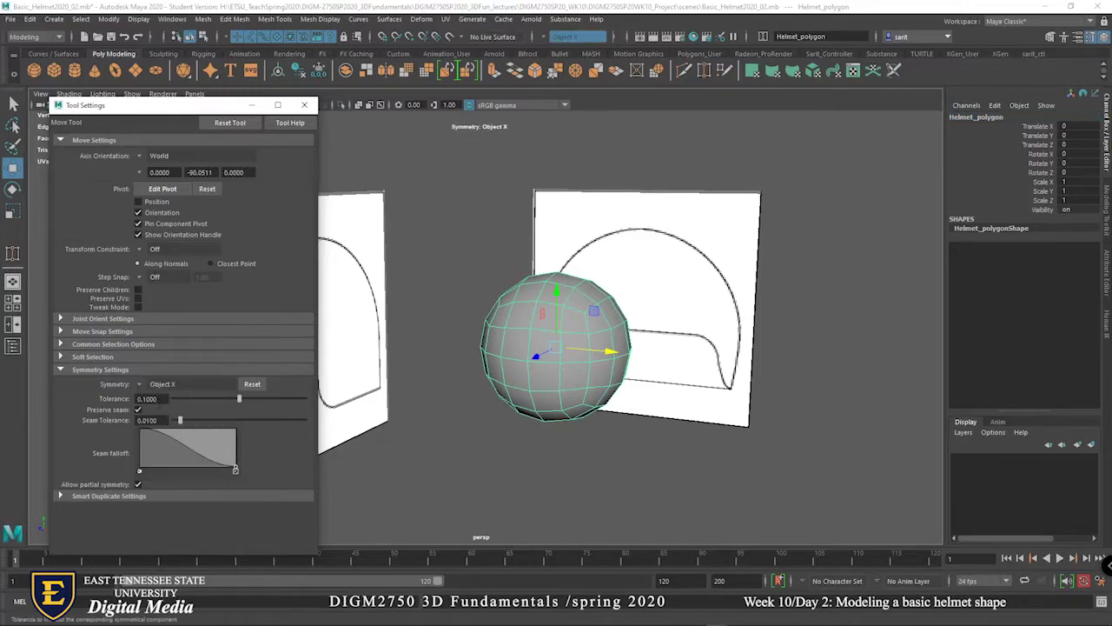
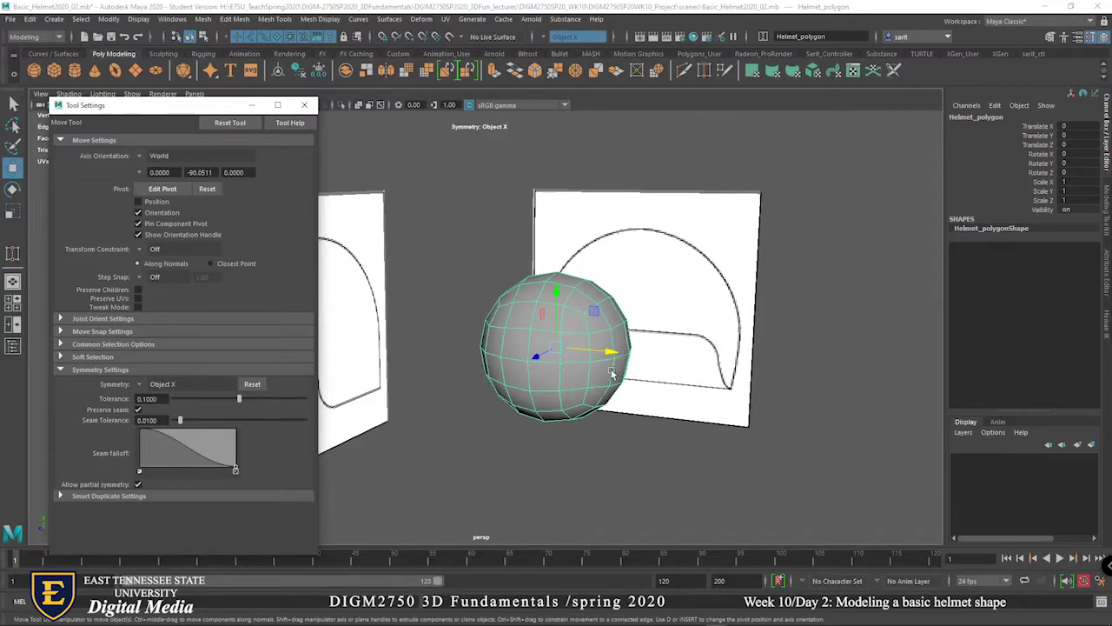
# In the full front view, select a lower outer vertex of the mesh to check the X symmetry, and return to object mode.
pyautogui.moveTo(627, 382)
pyautogui.keyDown('alt'); pyautogui.mouseDown()
pyautogui.moveTo(587, 391)
pyautogui.moveTo(633, 385)
pyautogui.moveTo(613, 383)
pyautogui.mouseUp(); pyautogui.keyUp('alt')
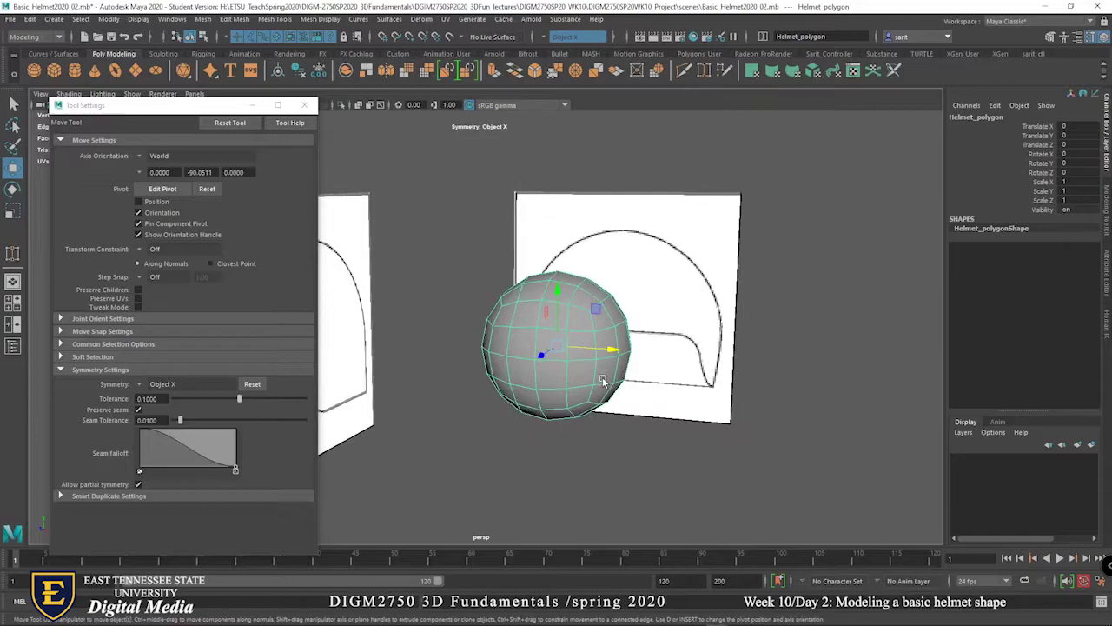
pyautogui.press('space')
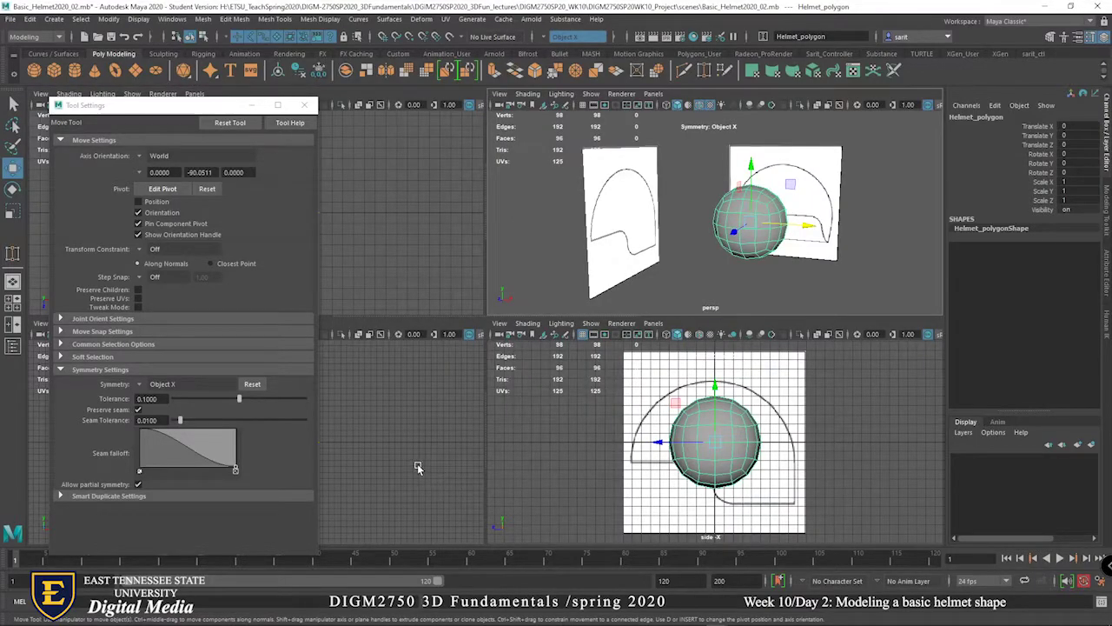
pyautogui.press('space')
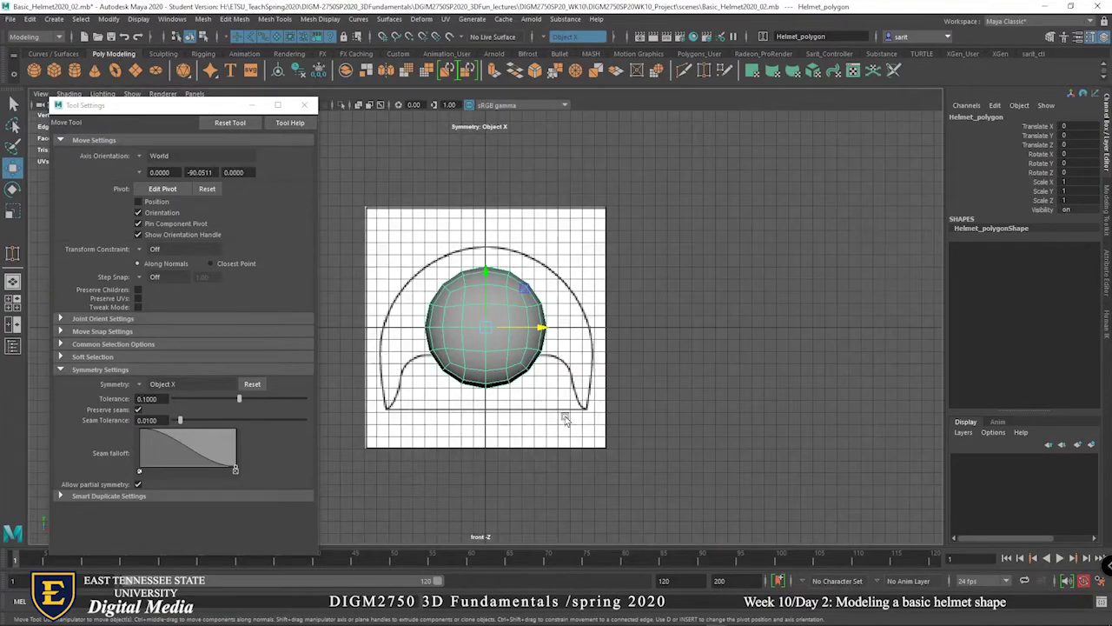
pyautogui.scroll(-3, 566, 415)
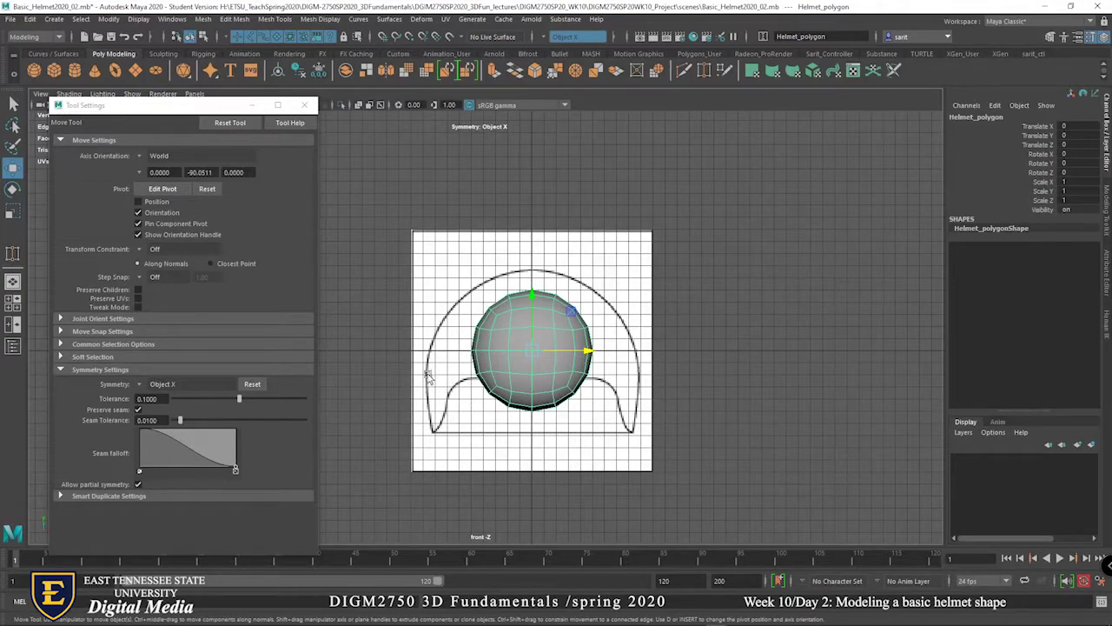
pyautogui.moveTo(561, 296); pyautogui.dragTo(512, 299, button='right')
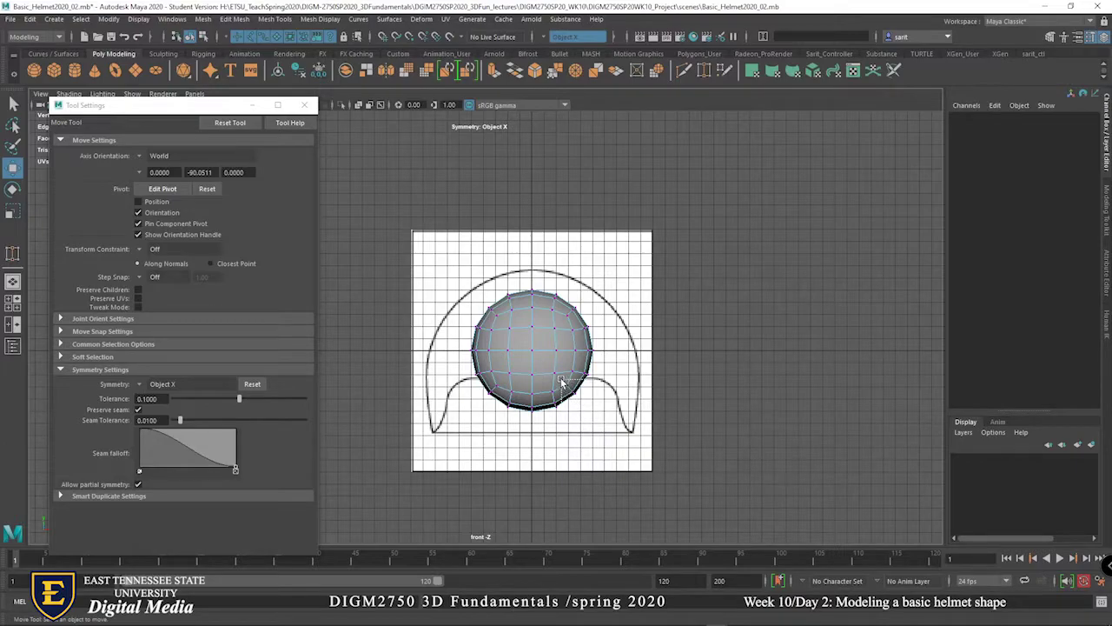
pyautogui.click(563, 384)
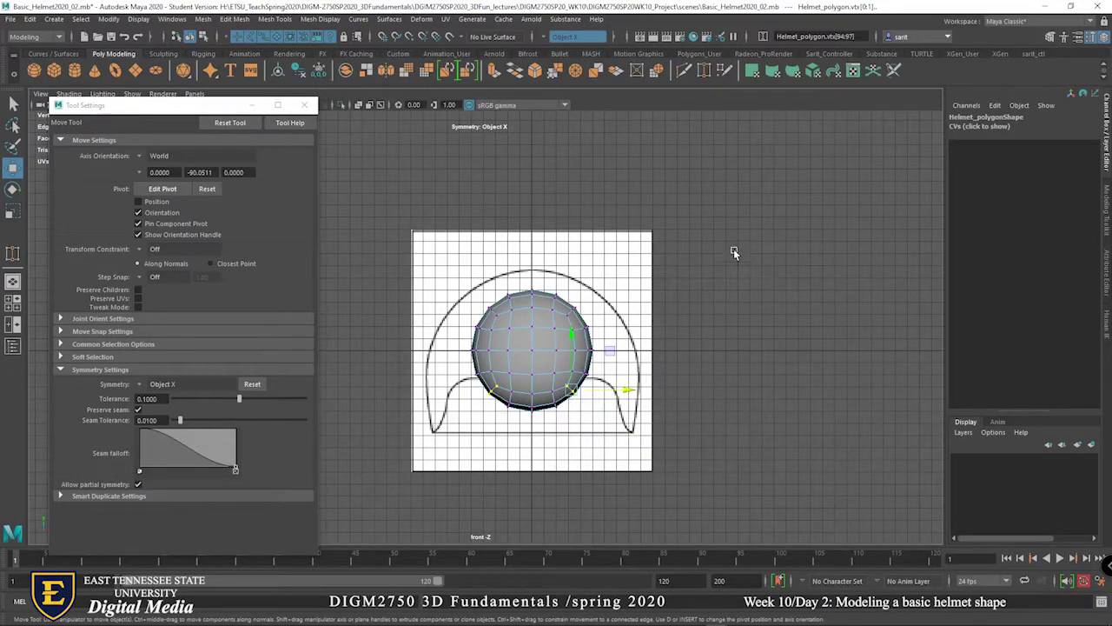
pyautogui.scroll(2, 600, 422)
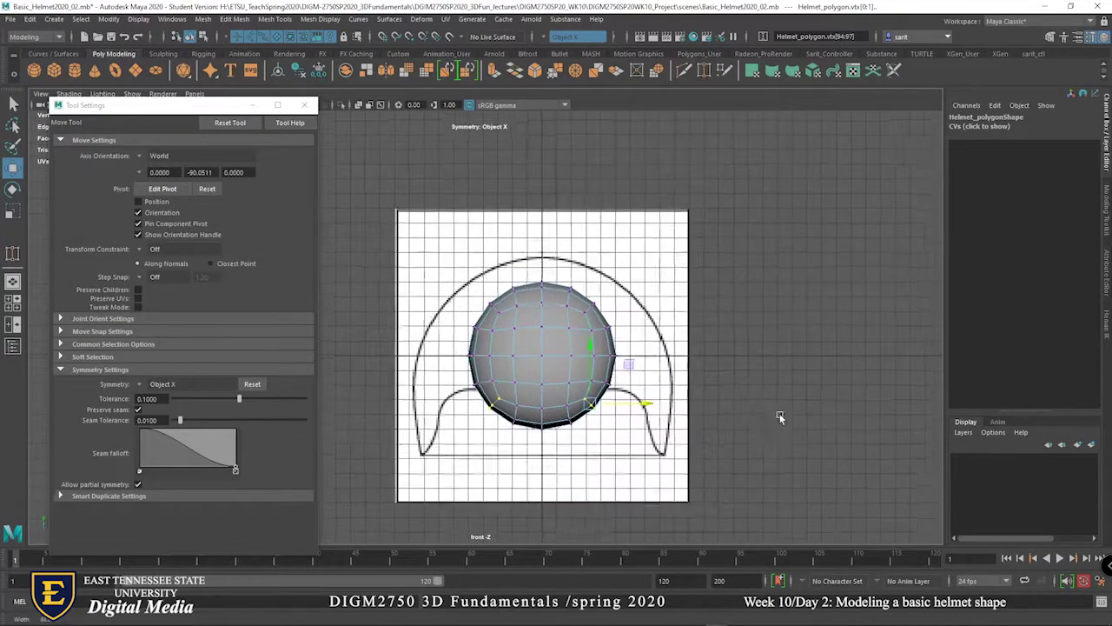
pyautogui.scroll(2, 782, 414)
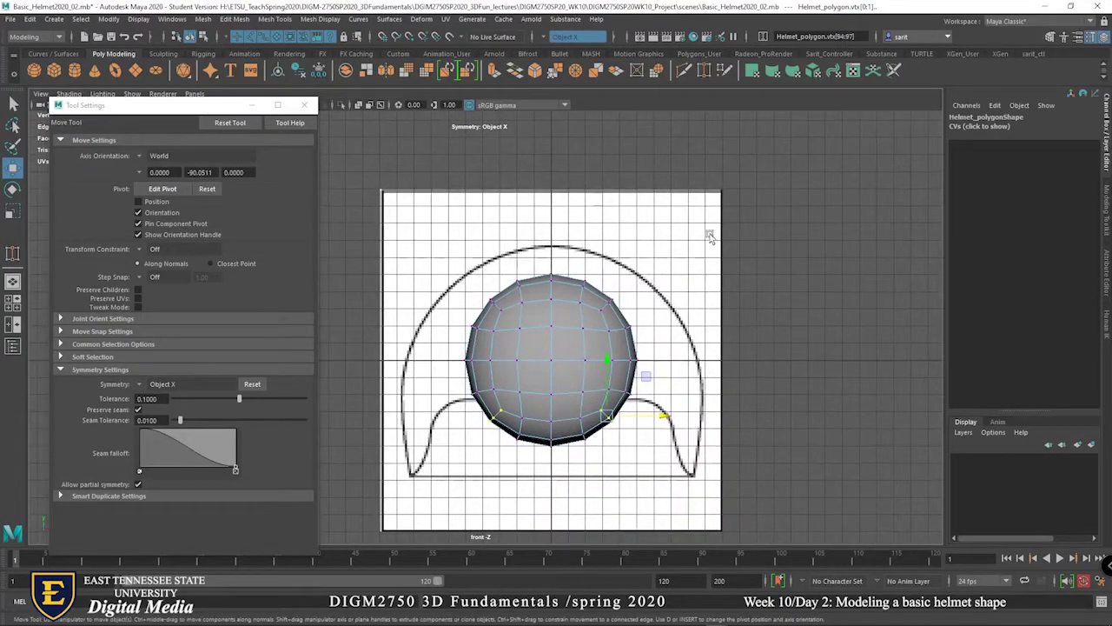
pyautogui.moveTo(679, 313)
pyautogui.mouseDown(button='right')
pyautogui.moveTo(687, 299)
pyautogui.moveTo(692, 317)
pyautogui.mouseUp(button='right')
# Show all four views, try an Alpha Gain of 0.2 on the front reference image plane, and lower it to 0.15.
pyautogui.press('space')
pyautogui.press('f')
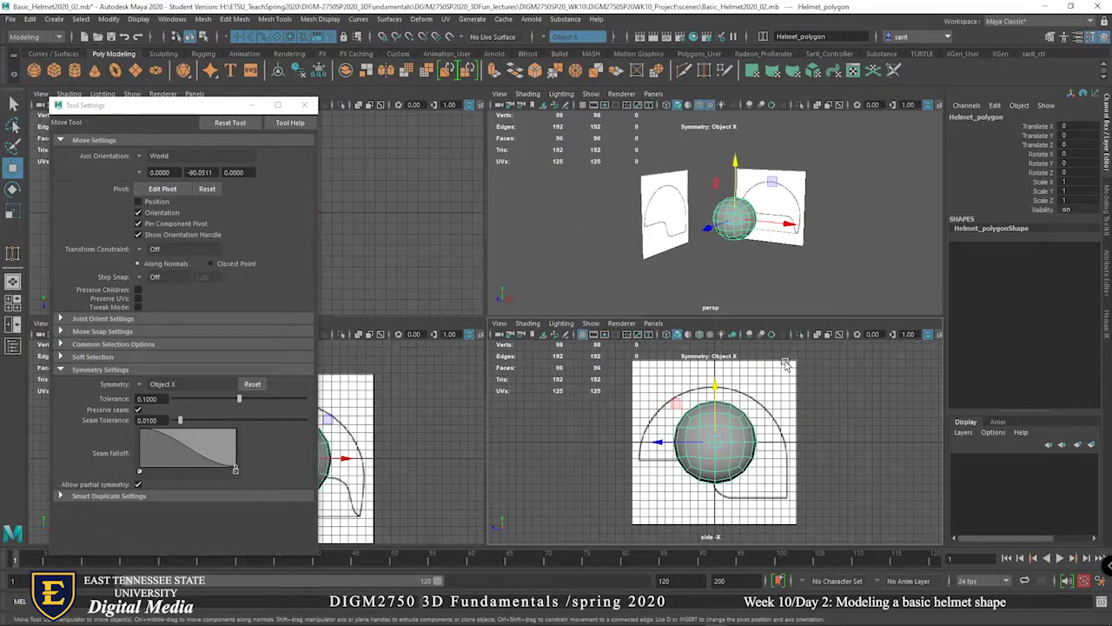
pyautogui.click(800, 196)
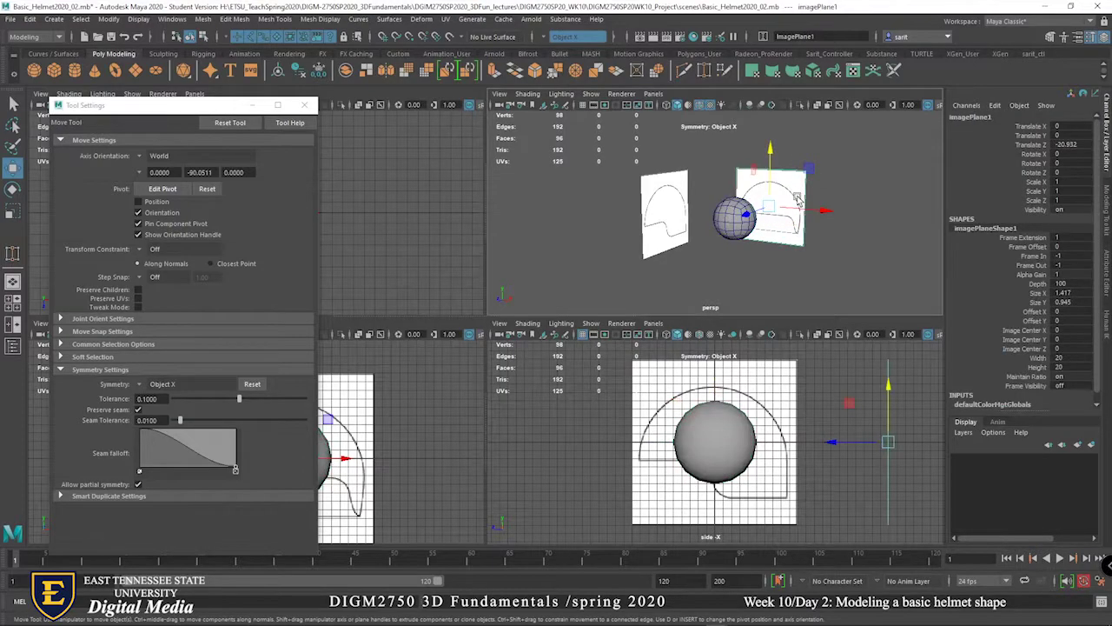
pyautogui.scroll(-1, 1010, 326)
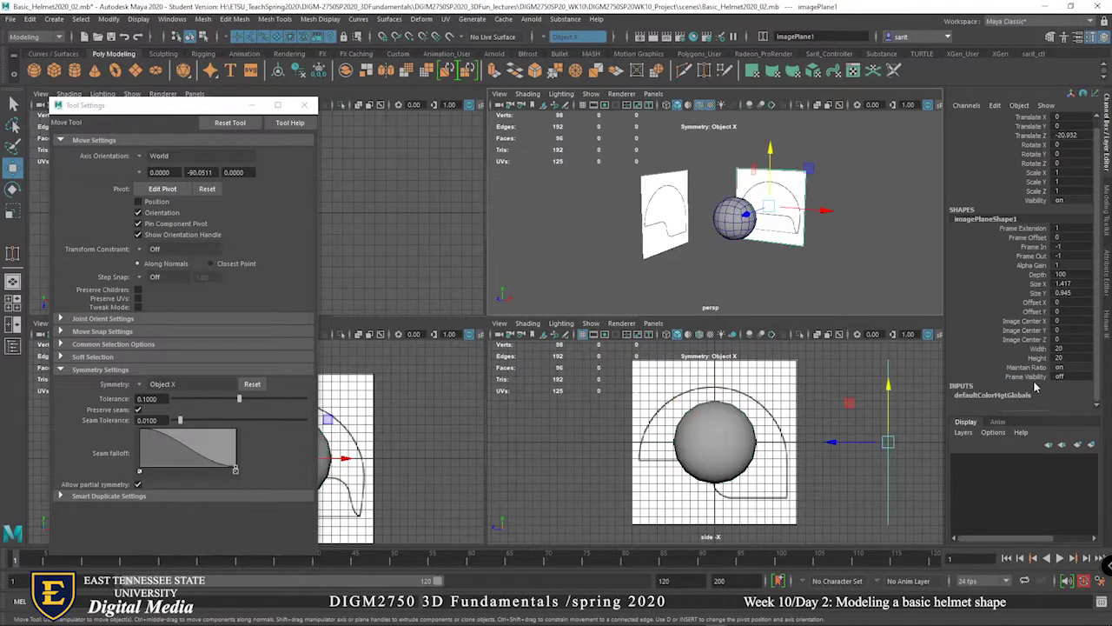
pyautogui.doubleClick(1057, 265)
pyautogui.write('0.5')
pyautogui.press('Return')
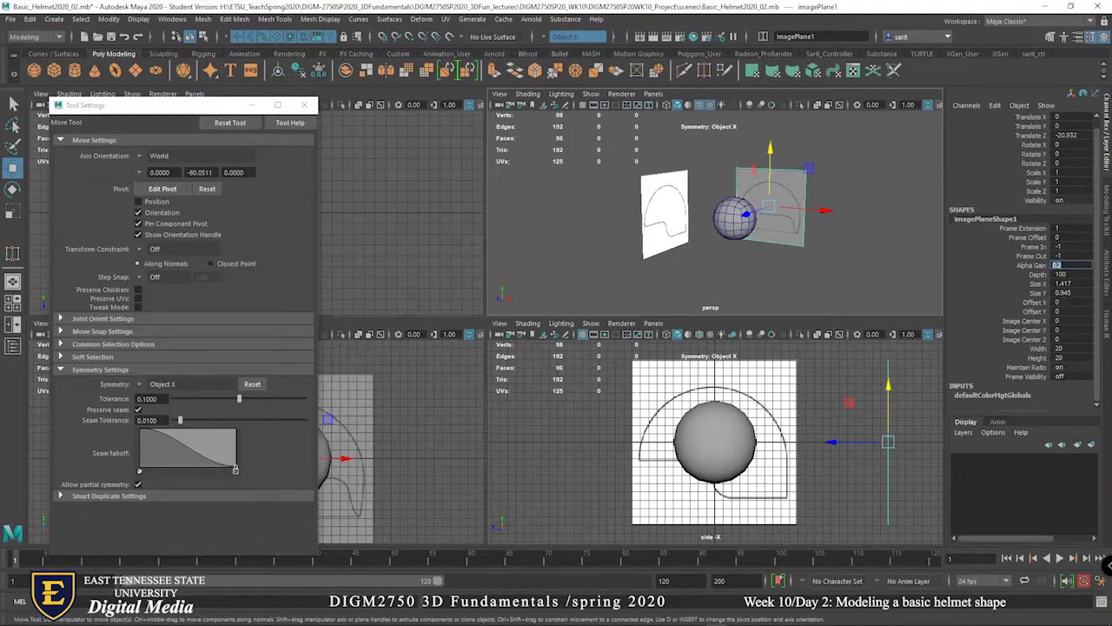
pyautogui.press('Return')
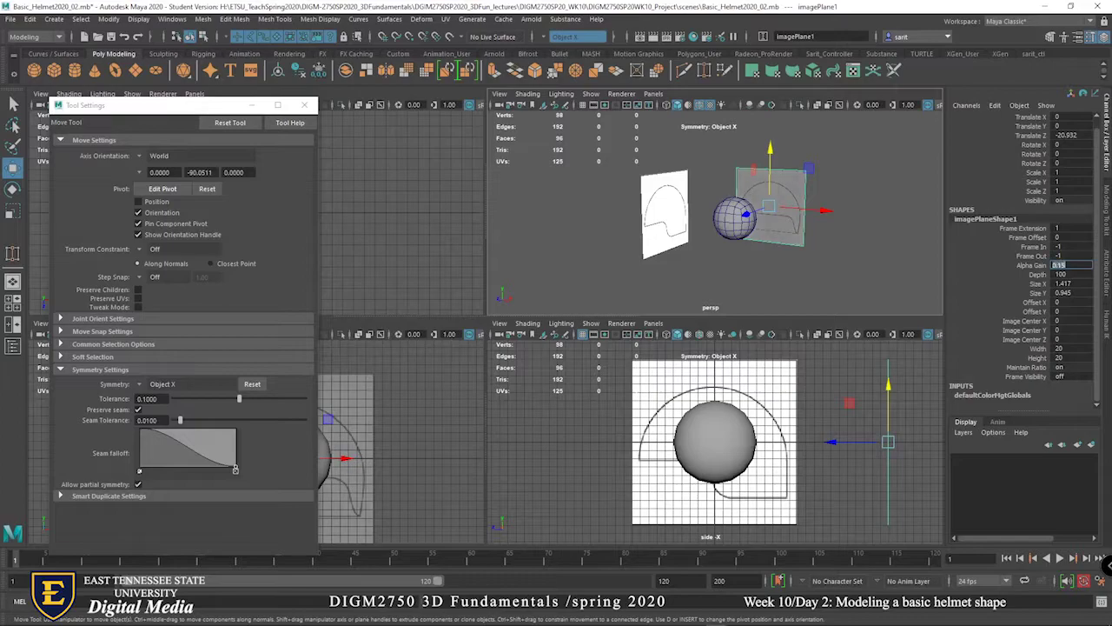
# Set the Alpha Gain of the side reference image plane to 0.1 and close the Move tool's settings.
pyautogui.press('Return')
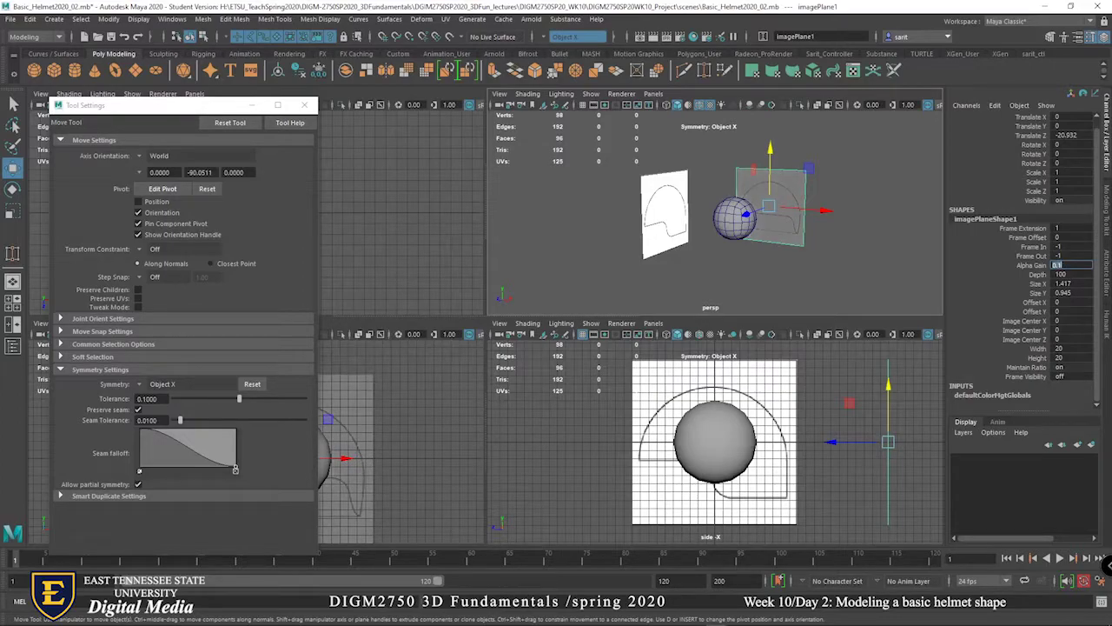
pyautogui.click(662, 183)
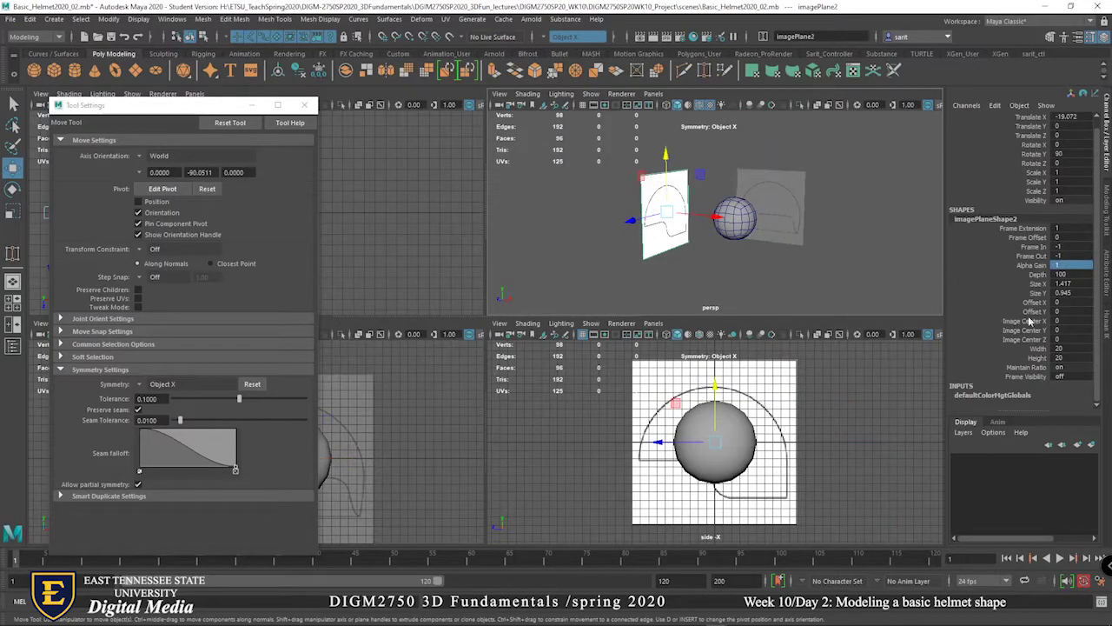
pyautogui.click(1055, 265)
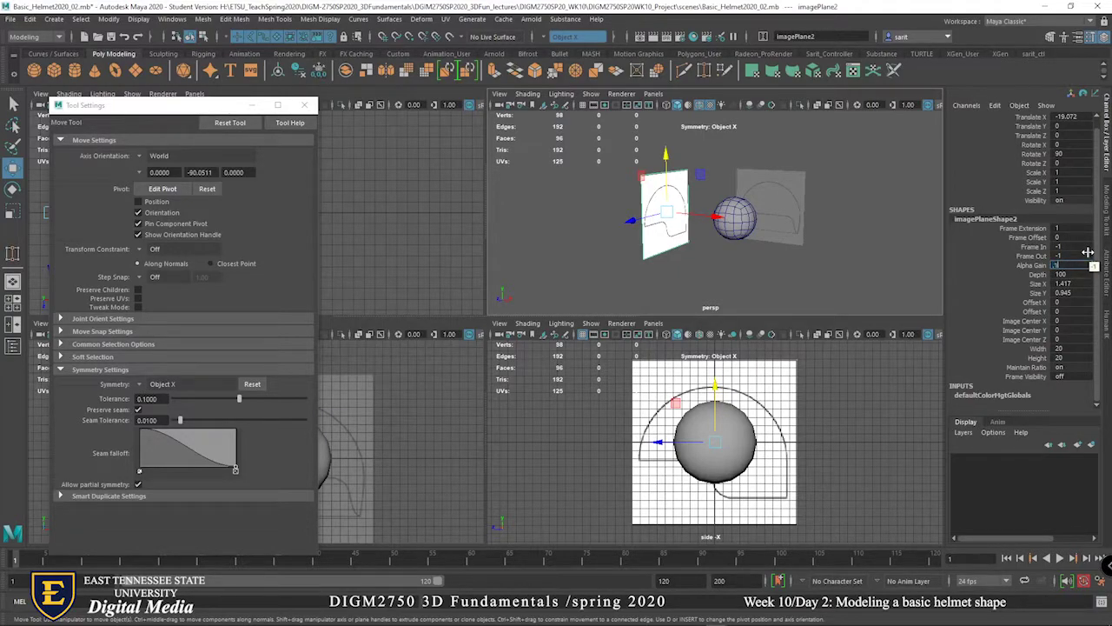
pyautogui.write('0.3')
pyautogui.press('Return')
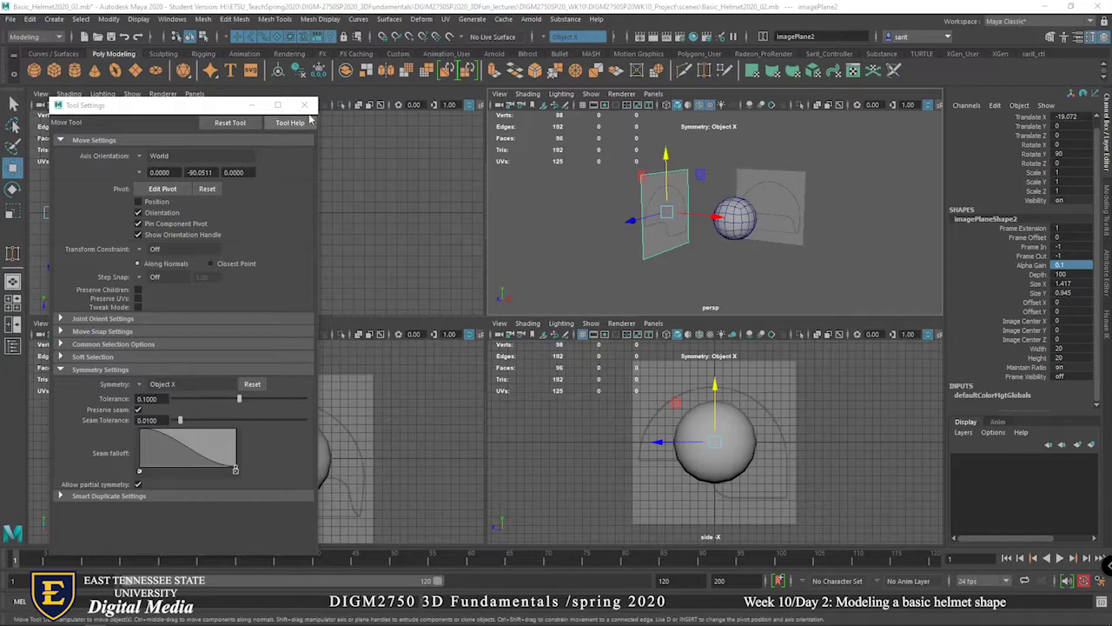
pyautogui.click(304, 106)
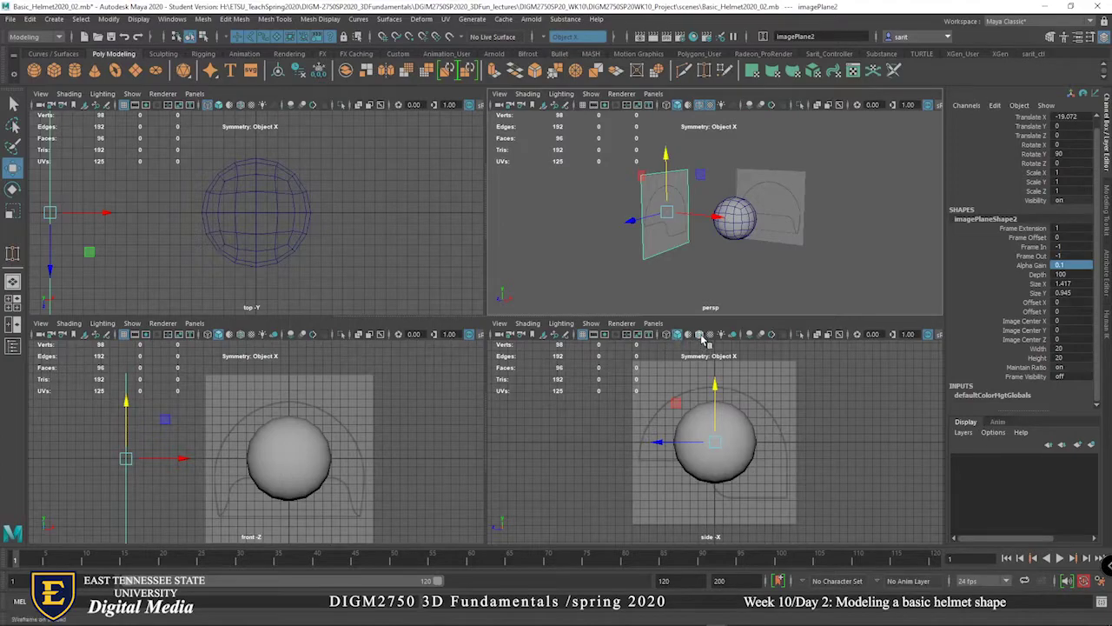
# Display the mesh shaded with its wireframe overlaid in the side, front and top views.
pyautogui.click(700, 336)
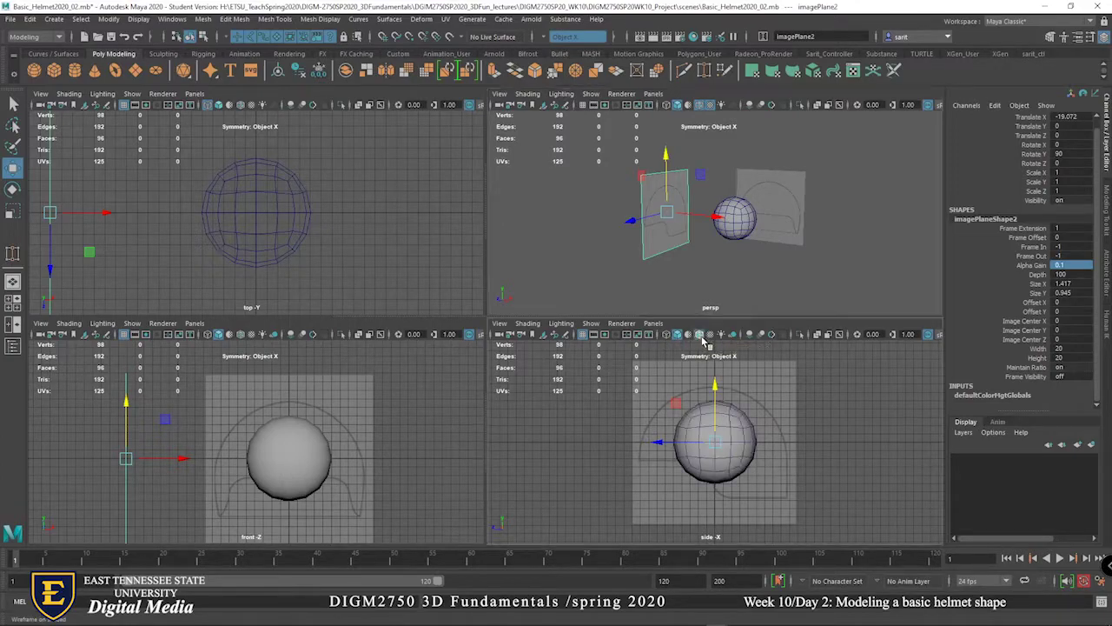
pyautogui.click(240, 337)
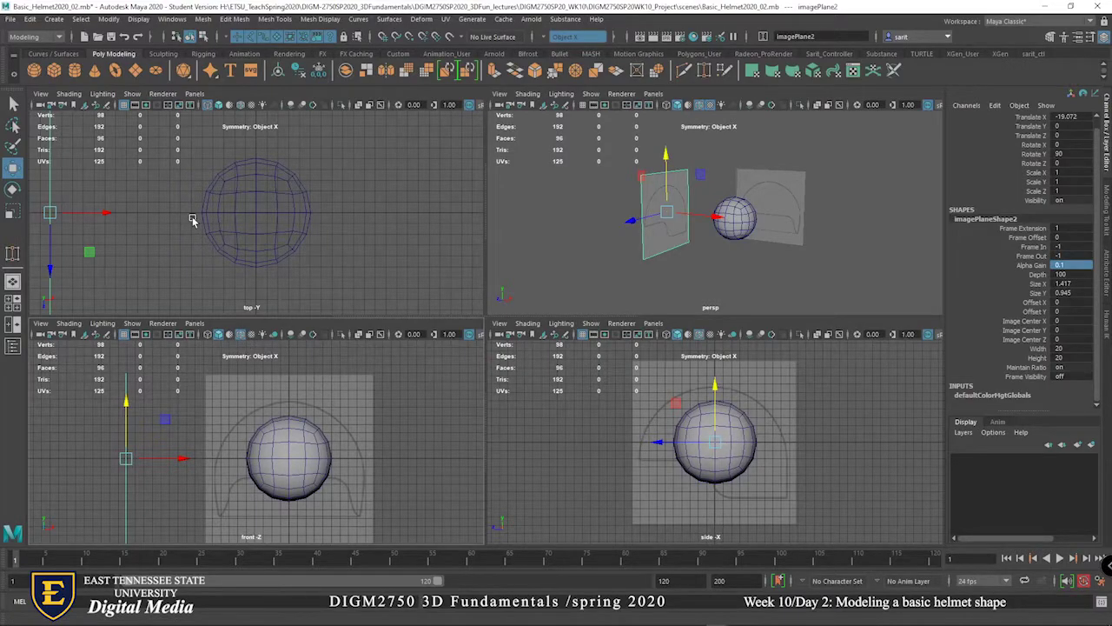
pyautogui.click(218, 105)
pyautogui.click(241, 105)
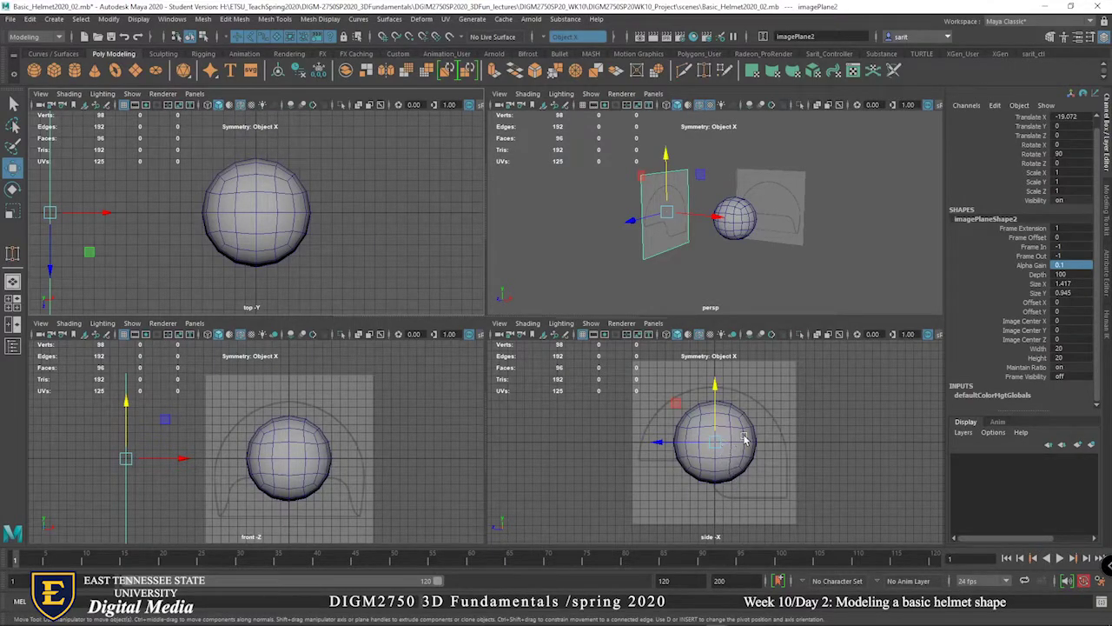
# Scale the helmet mesh up uniformly to about 1.328.
pyautogui.click(727, 447)
pyautogui.press('r')
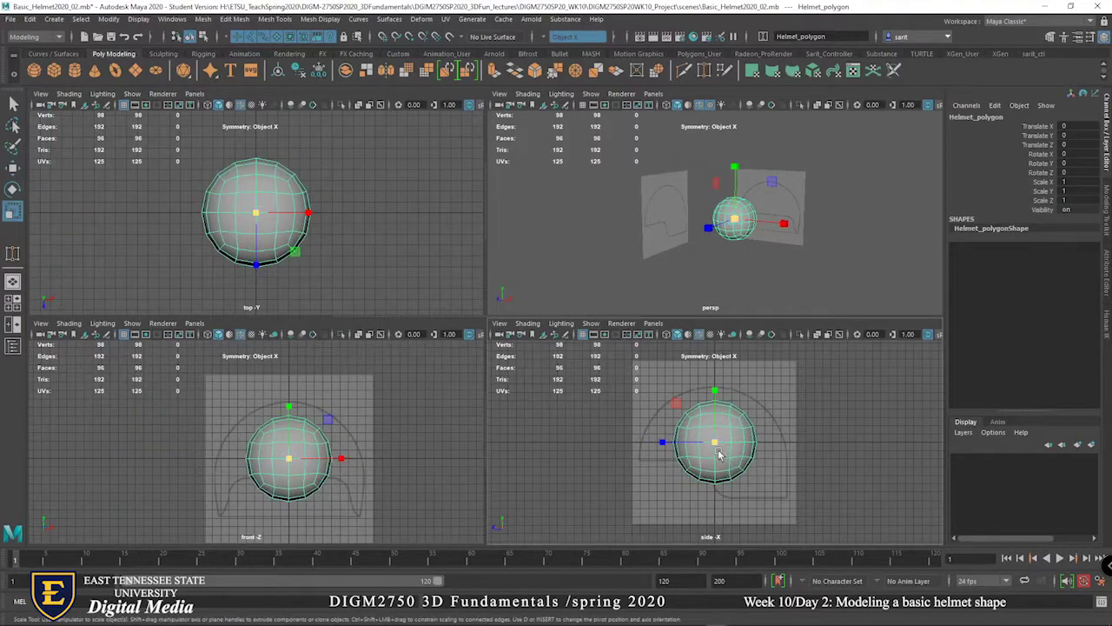
pyautogui.moveTo(714, 445); pyautogui.dragTo(719, 443)
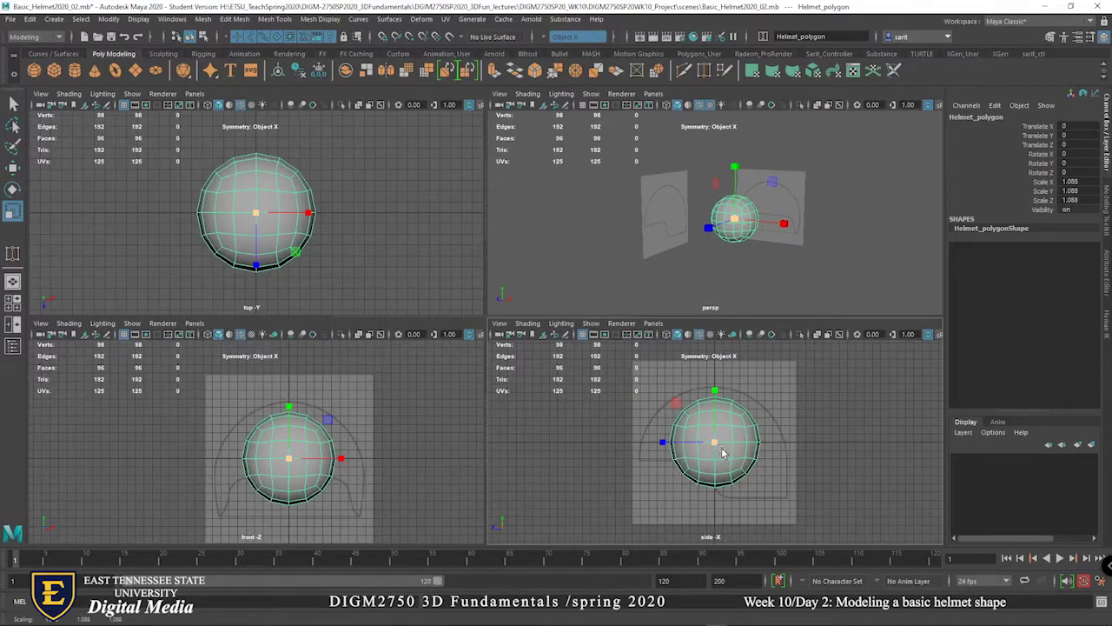
pyautogui.moveTo(717, 446); pyautogui.dragTo(734, 450)
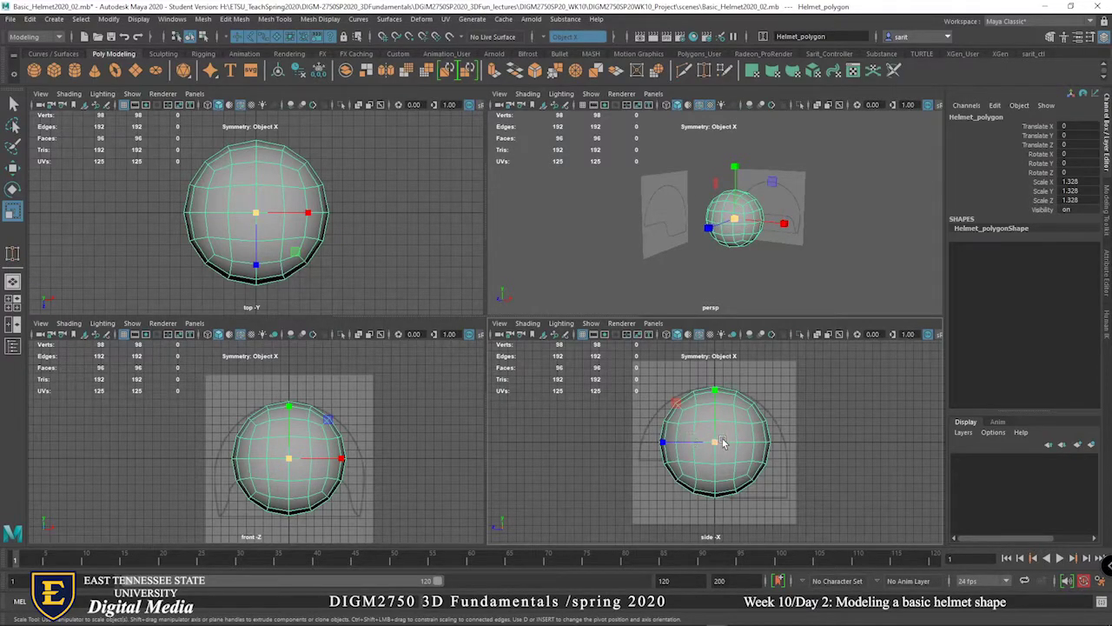
# In the full side view, scale the mesh uniformly to about 1.696 and switch its display to wireframe.
pyautogui.press('space')
pyautogui.scroll(-2, 695, 382)
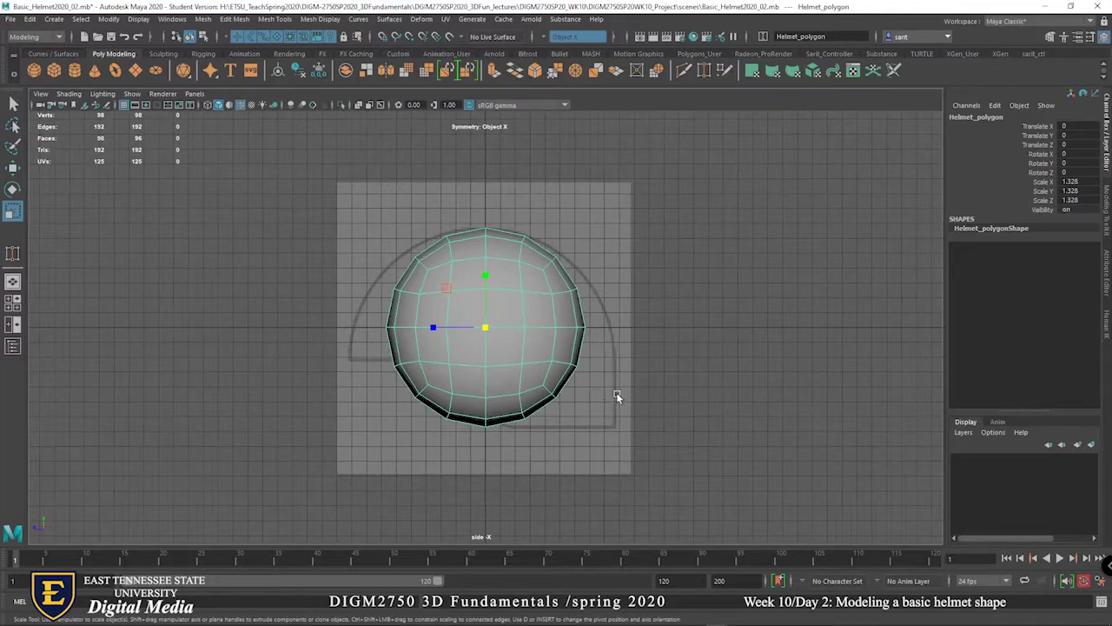
pyautogui.keyDown('alt'); pyautogui.moveTo(617, 397); pyautogui.dragTo(694, 400, button='middle'); pyautogui.keyUp('alt')
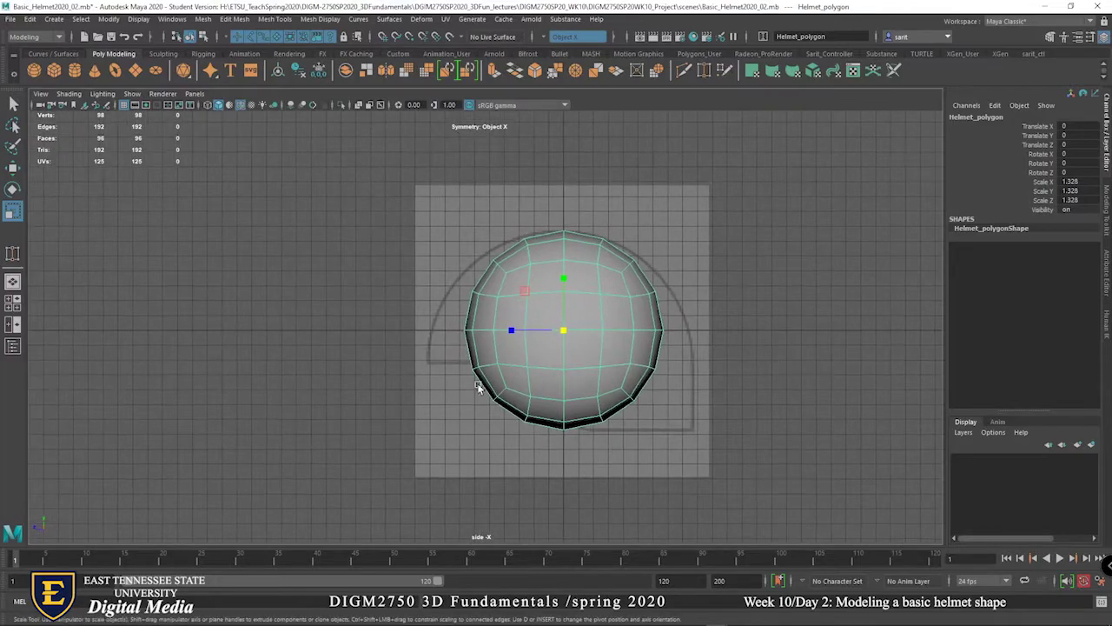
pyautogui.moveTo(563, 330); pyautogui.dragTo(614, 345)
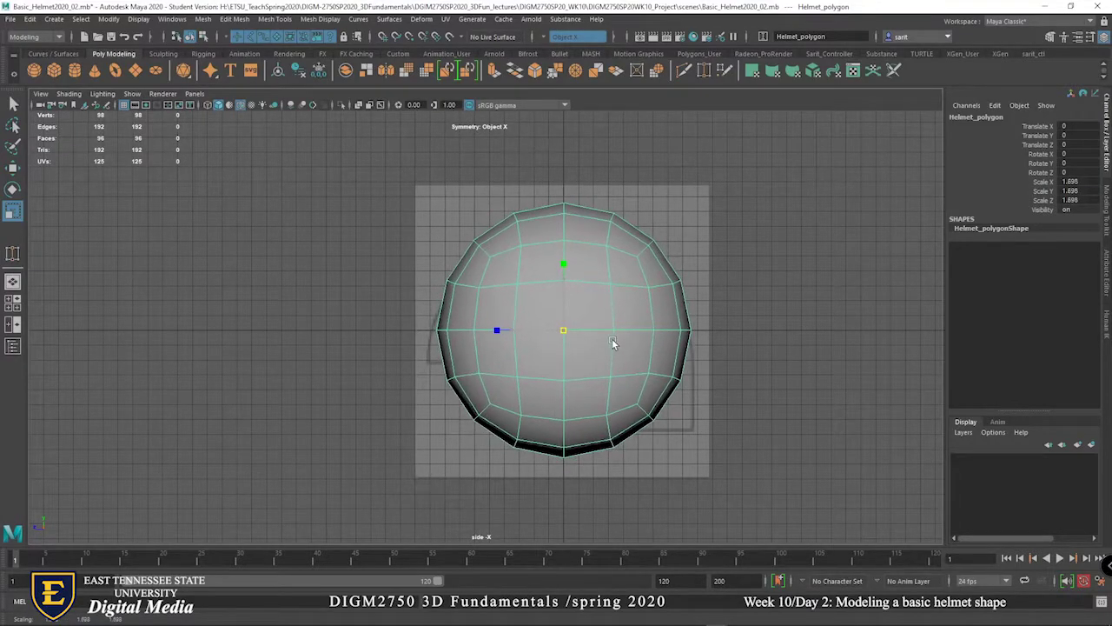
pyautogui.click(211, 105)
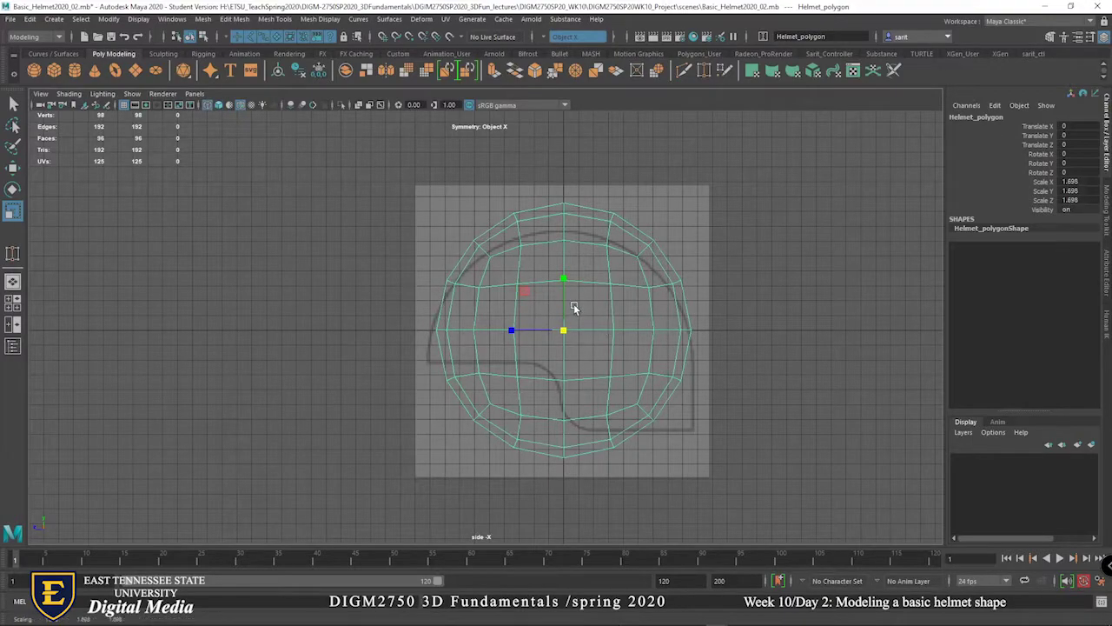
# Fit the mesh to the outline's dome by moving it to about Y -2.144, Z 0.312 and scaling it uniformly to about 1.743.
pyautogui.press('w')
pyautogui.moveTo(566, 270); pyautogui.dragTo(564, 307)
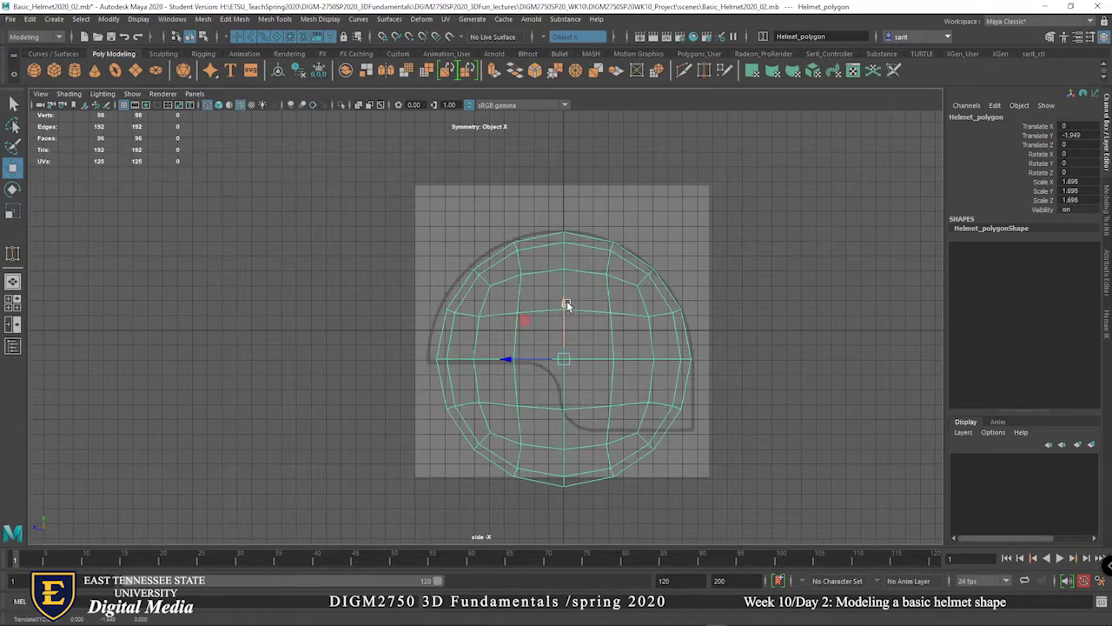
pyautogui.press('r')
pyautogui.moveTo(566, 360); pyautogui.dragTo(571, 363)
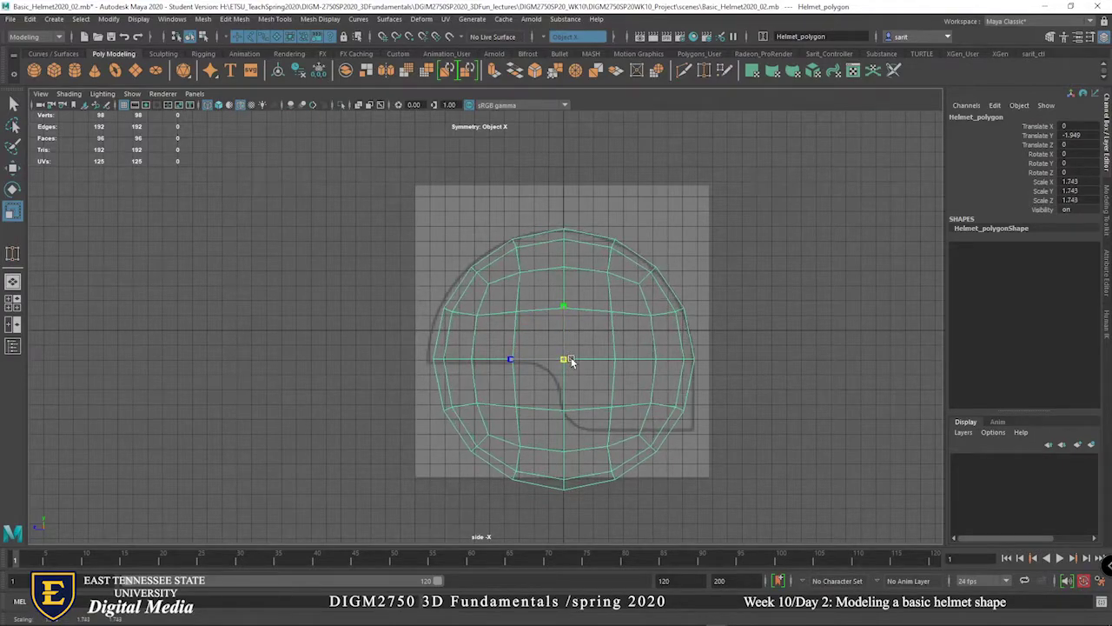
pyautogui.press('w')
pyautogui.moveTo(566, 301); pyautogui.dragTo(565, 304)
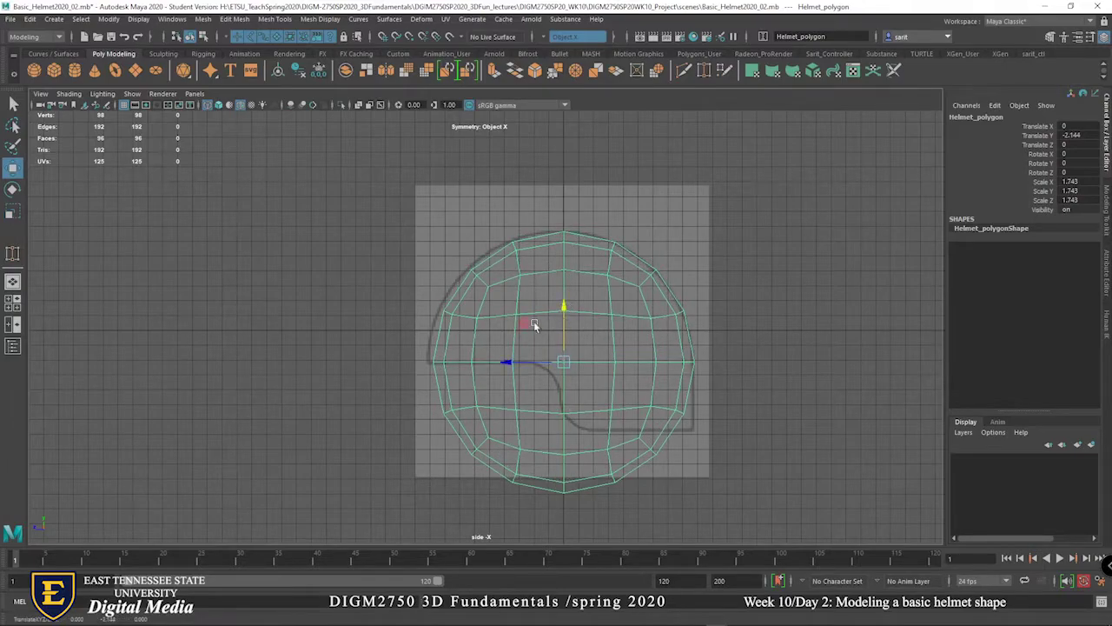
pyautogui.moveTo(513, 364); pyautogui.dragTo(508, 363)
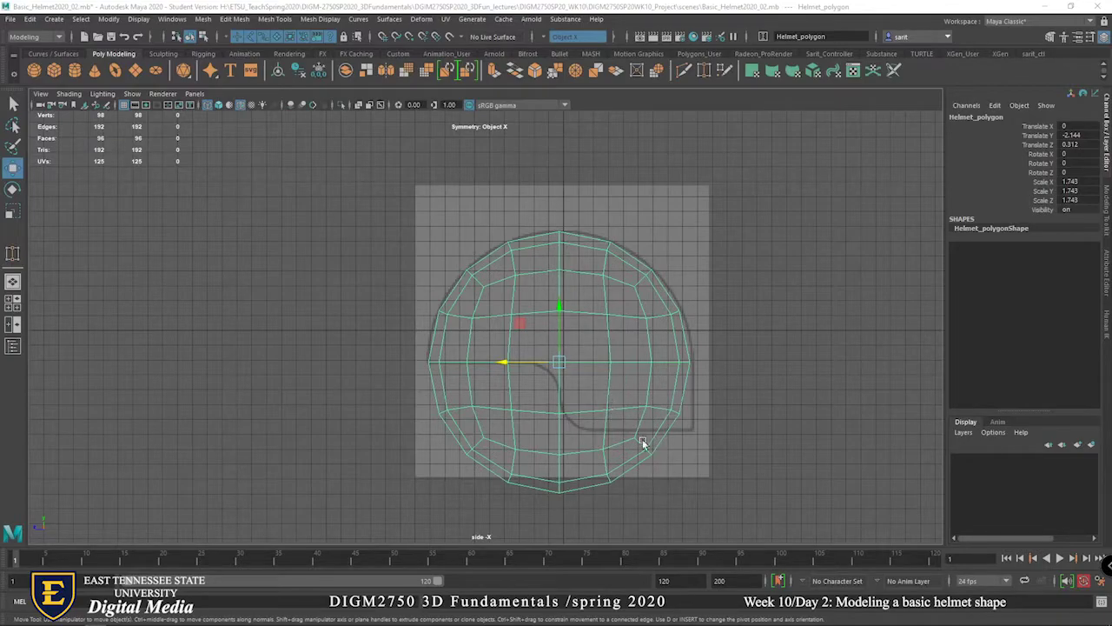
# In face mode, select and delete the faces at the very bottom of the mesh, and inspect the opening in the perspective view.
pyautogui.press('r')
pyautogui.scroll(1, 517, 491)
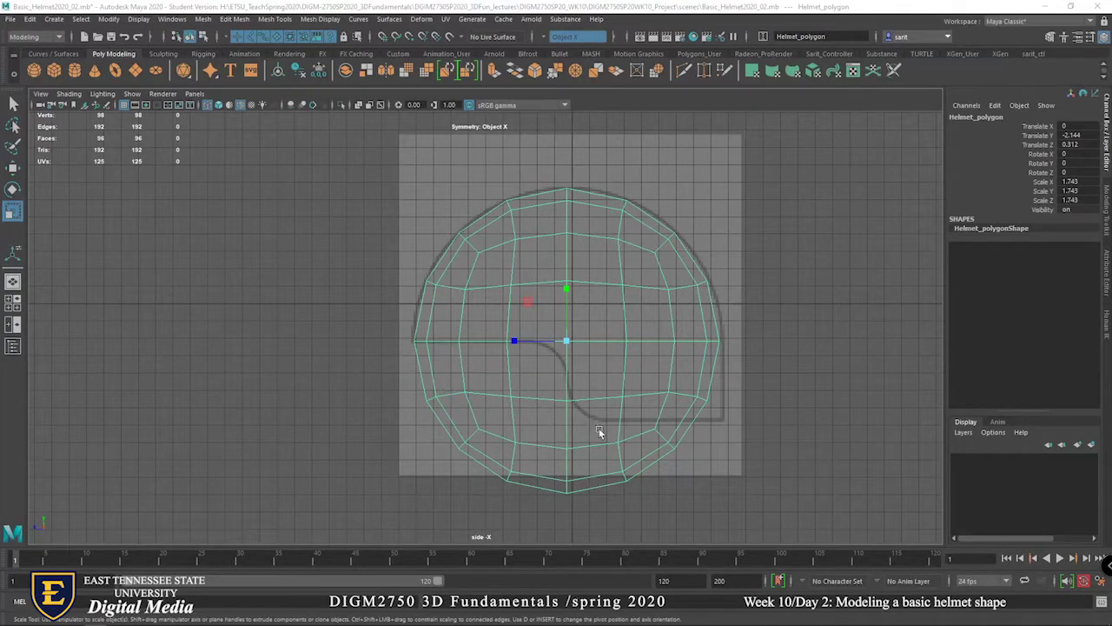
pyautogui.rightClick(655, 432)
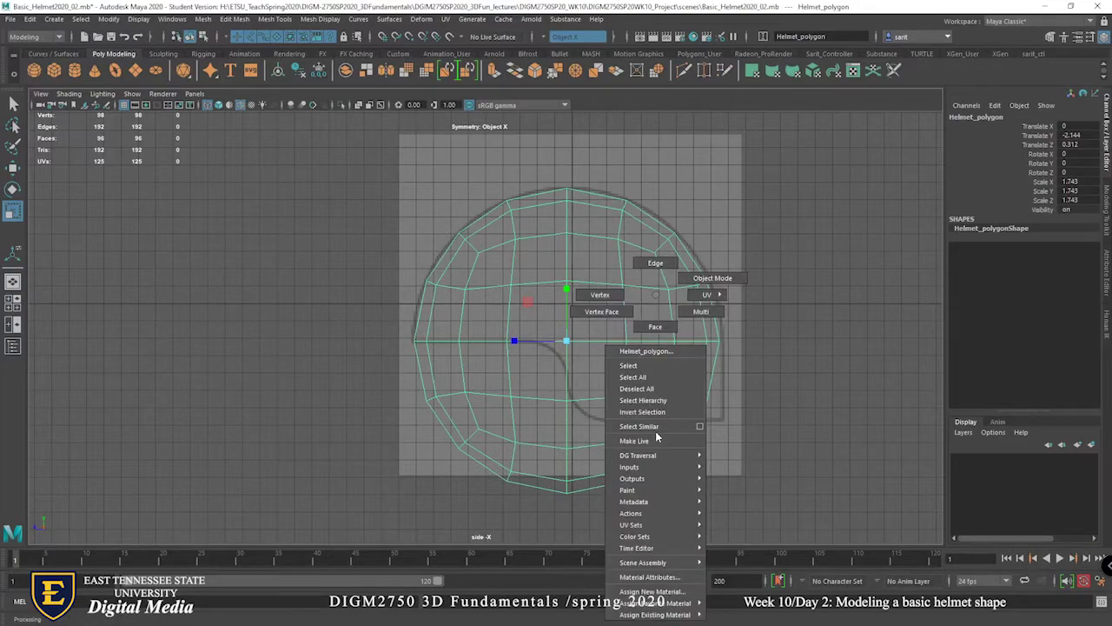
pyautogui.click(639, 328)
pyautogui.moveTo(607, 493); pyautogui.dragTo(428, 454)
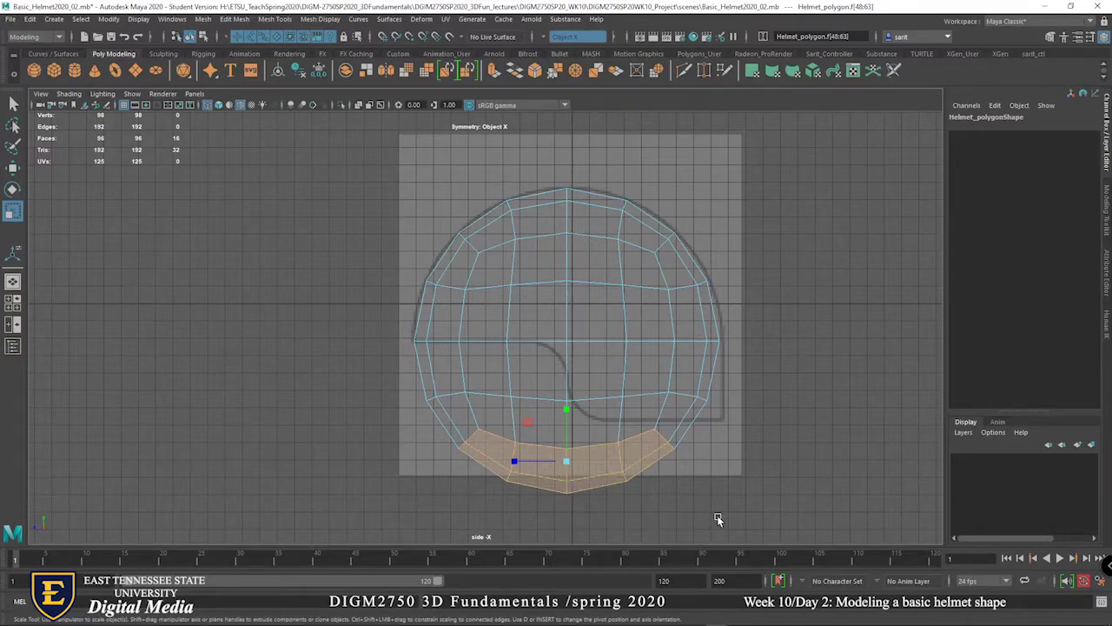
pyautogui.press('Delete')
pyautogui.press('space')
pyautogui.keyDown('alt'); pyautogui.moveTo(791, 215); pyautogui.dragTo(721, 239); pyautogui.keyUp('alt')
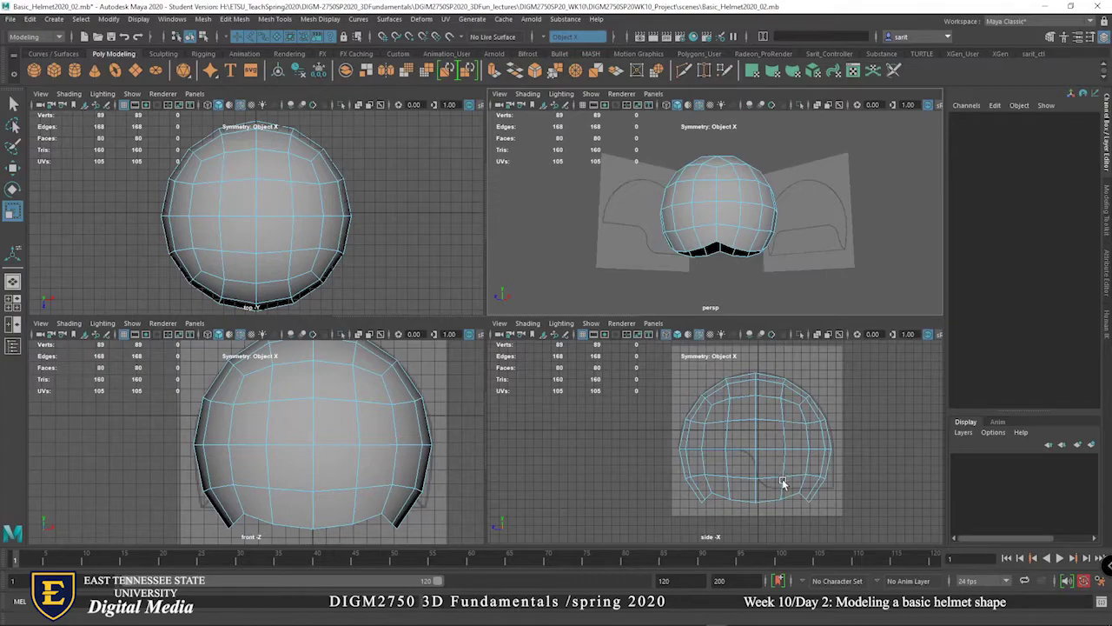
# In the side view, scale the helmet's two lowest vertex rows wider front to back to match the reference outline's width.
pyautogui.press('space')
pyautogui.keyDown('alt'); pyautogui.moveTo(640, 458); pyautogui.dragTo(606, 437); pyautogui.keyUp('alt')
pyautogui.keyDown('alt'); pyautogui.moveTo(606, 437); pyautogui.dragTo(754, 425, button='right'); pyautogui.keyUp('alt')
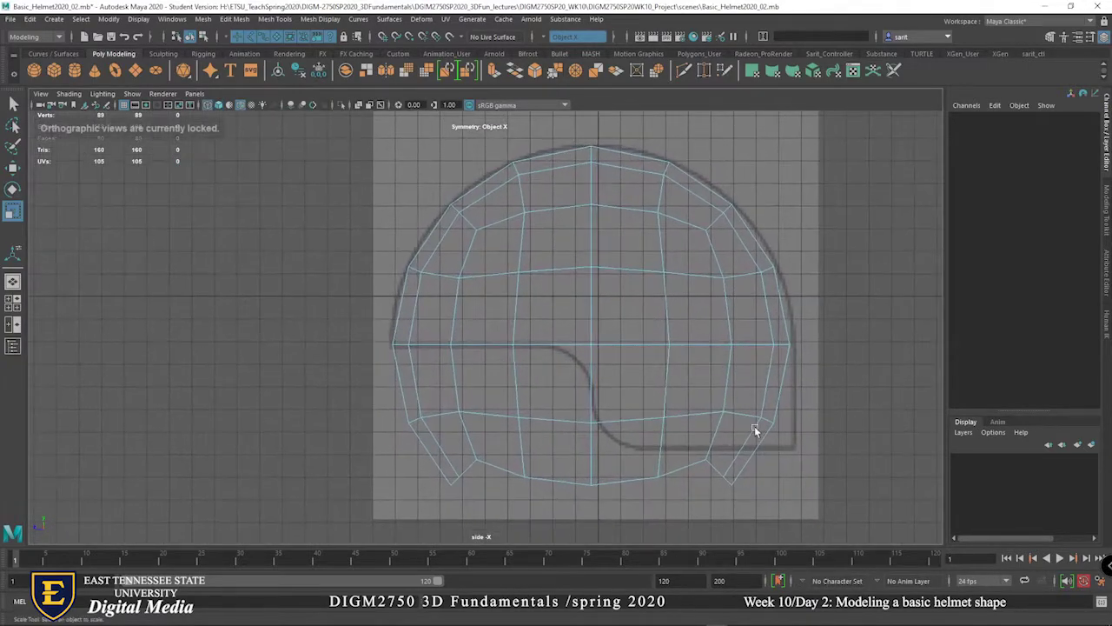
pyautogui.keyDown('alt'); pyautogui.moveTo(754, 426); pyautogui.dragTo(713, 423, button='middle'); pyautogui.keyUp('alt')
pyautogui.moveTo(365, 291); pyautogui.dragTo(731, 466)
pyautogui.moveTo(674, 387); pyautogui.dragTo(645, 394, button='right')
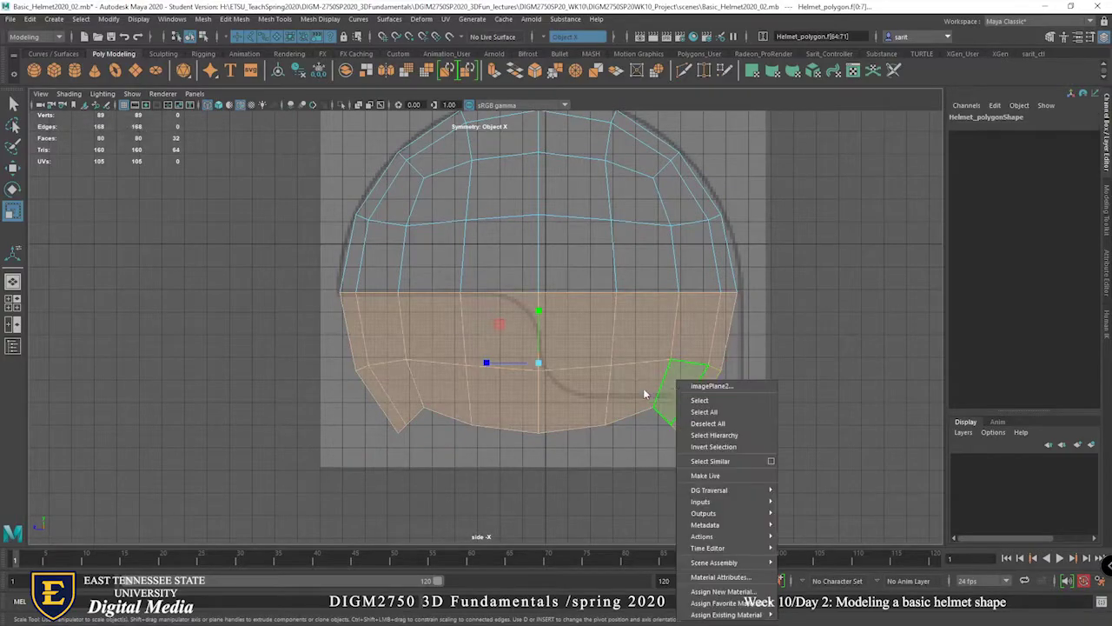
pyautogui.hotkey('ctrl', 'a')
pyautogui.moveTo(686, 295); pyautogui.dragTo(632, 298, button='right')
pyautogui.hotkey('ctrl', 'a')
pyautogui.moveTo(758, 483); pyautogui.dragTo(287, 339)
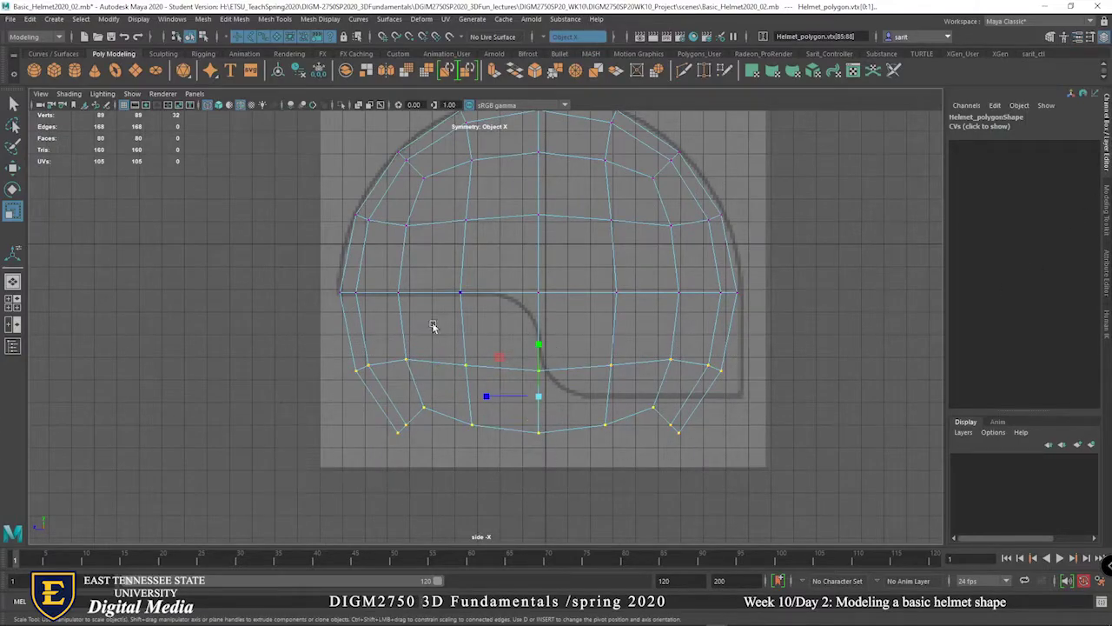
pyautogui.moveTo(487, 396); pyautogui.dragTo(484, 397)
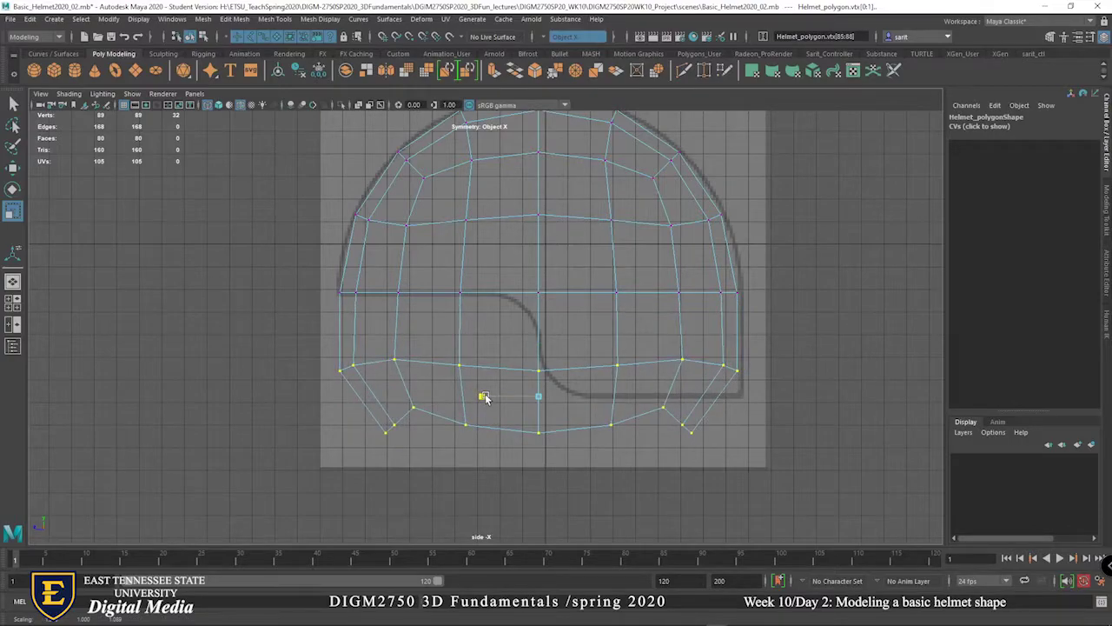
# Raise the two lowest vertex rows and flatten the upper of them into a straight horizontal line.
pyautogui.press('w')
pyautogui.moveTo(539, 339); pyautogui.dragTo(556, 312)
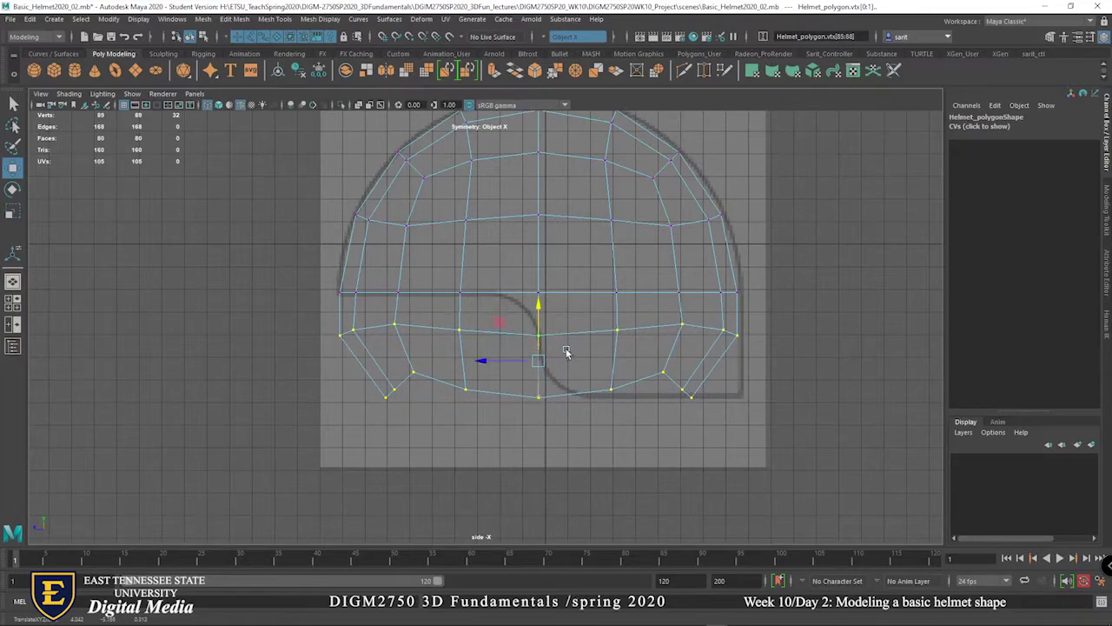
pyautogui.moveTo(325, 315); pyautogui.dragTo(756, 354)
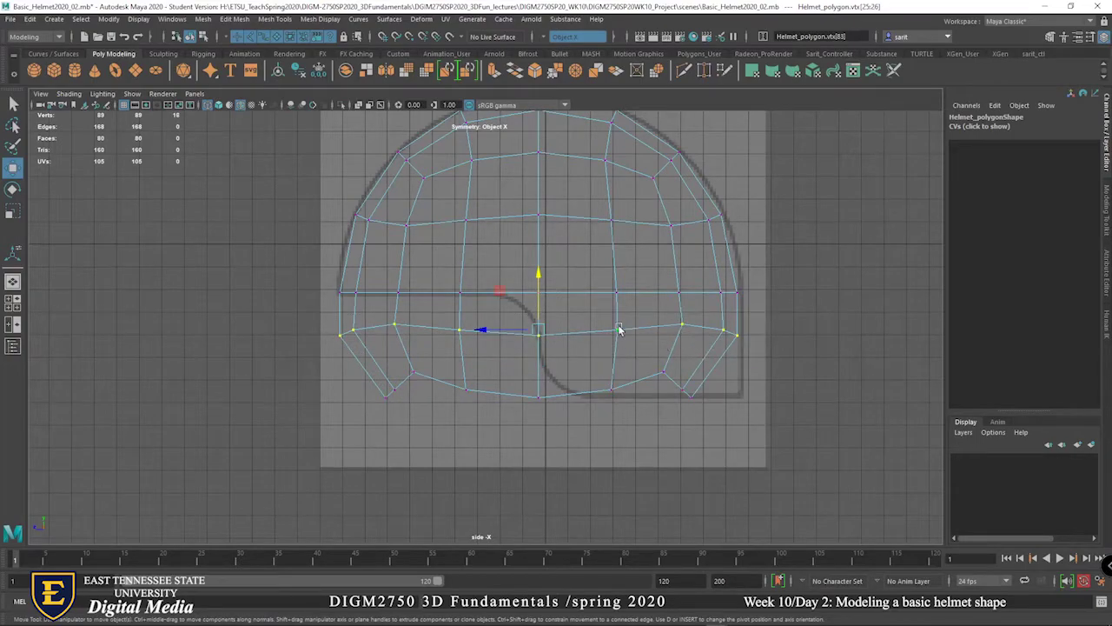
pyautogui.moveTo(315, 306); pyautogui.dragTo(783, 356)
pyautogui.press('r')
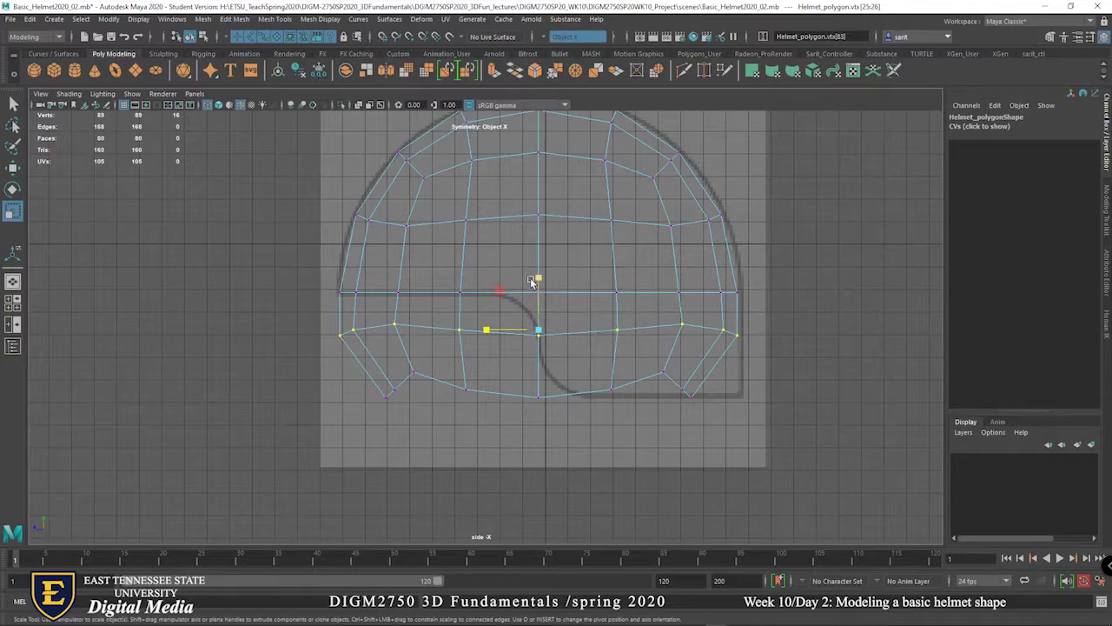
pyautogui.moveTo(537, 280); pyautogui.dragTo(536, 414)
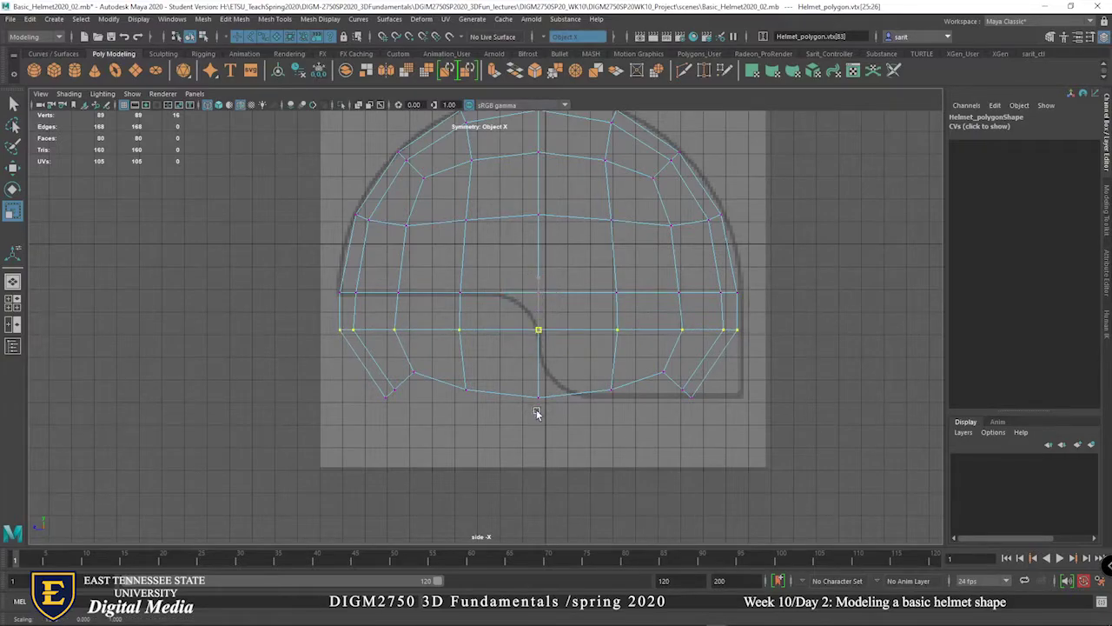
# Flatten the bottom vertex row vertically and widen it front to back until it nearly lines up with the row above.
pyautogui.moveTo(736, 439); pyautogui.dragTo(334, 365)
pyautogui.moveTo(540, 333); pyautogui.dragTo(559, 509)
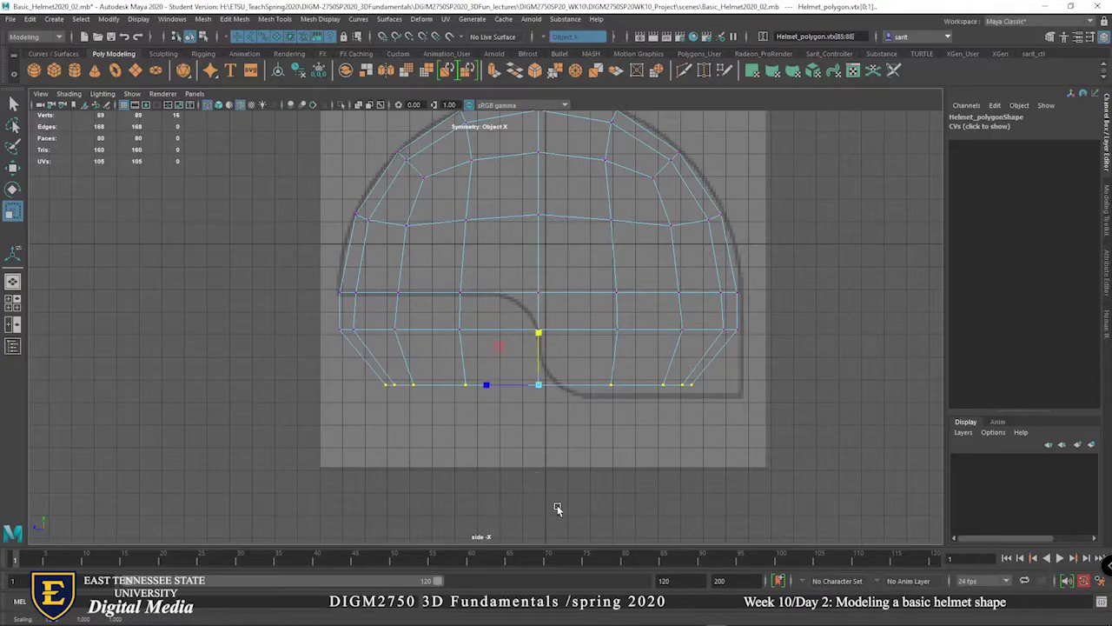
pyautogui.moveTo(539, 386); pyautogui.dragTo(589, 397)
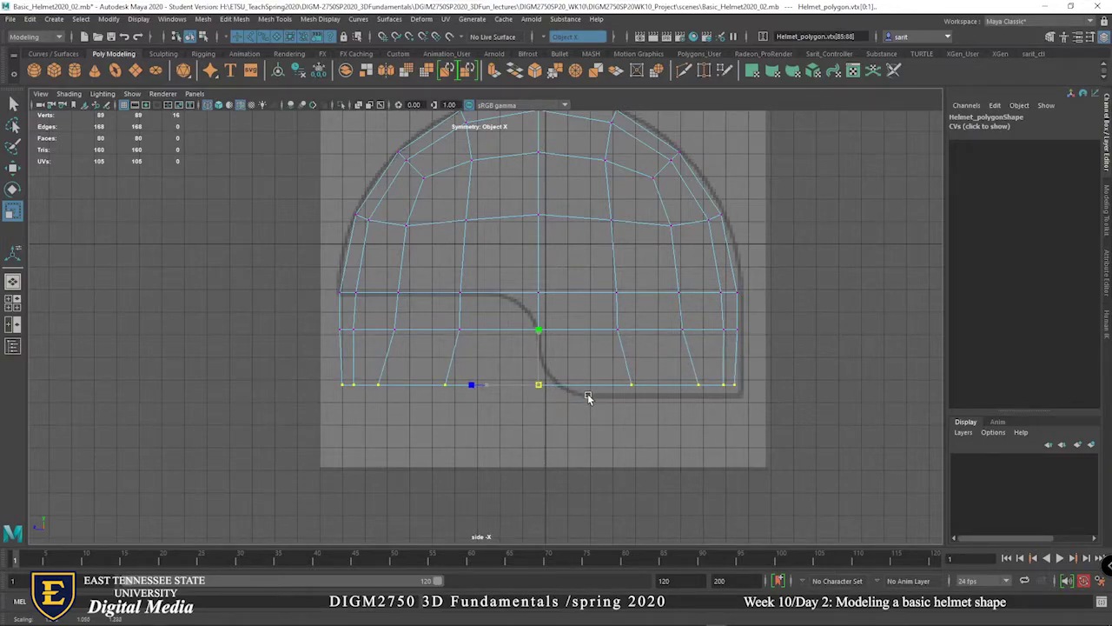
pyautogui.moveTo(588, 394); pyautogui.dragTo(588, 396)
# Scale the bottom row's inner vertices toward the center so their edges run nearly vertical below the row above.
pyautogui.moveTo(372, 372); pyautogui.dragTo(698, 427)
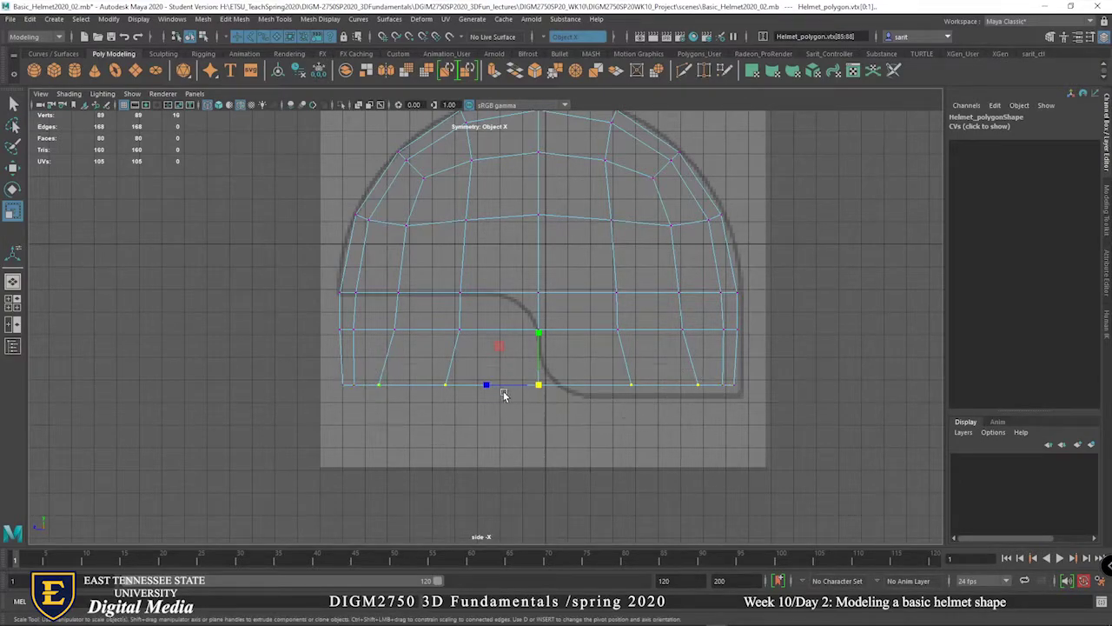
pyautogui.moveTo(490, 391); pyautogui.dragTo(495, 390)
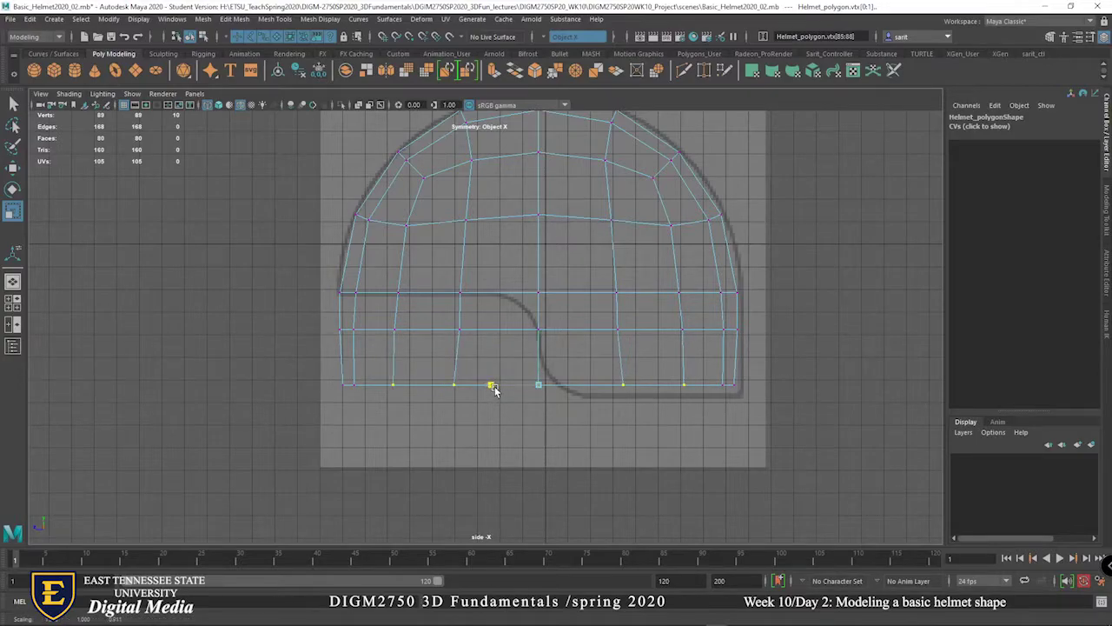
pyautogui.moveTo(638, 407); pyautogui.dragTo(431, 366)
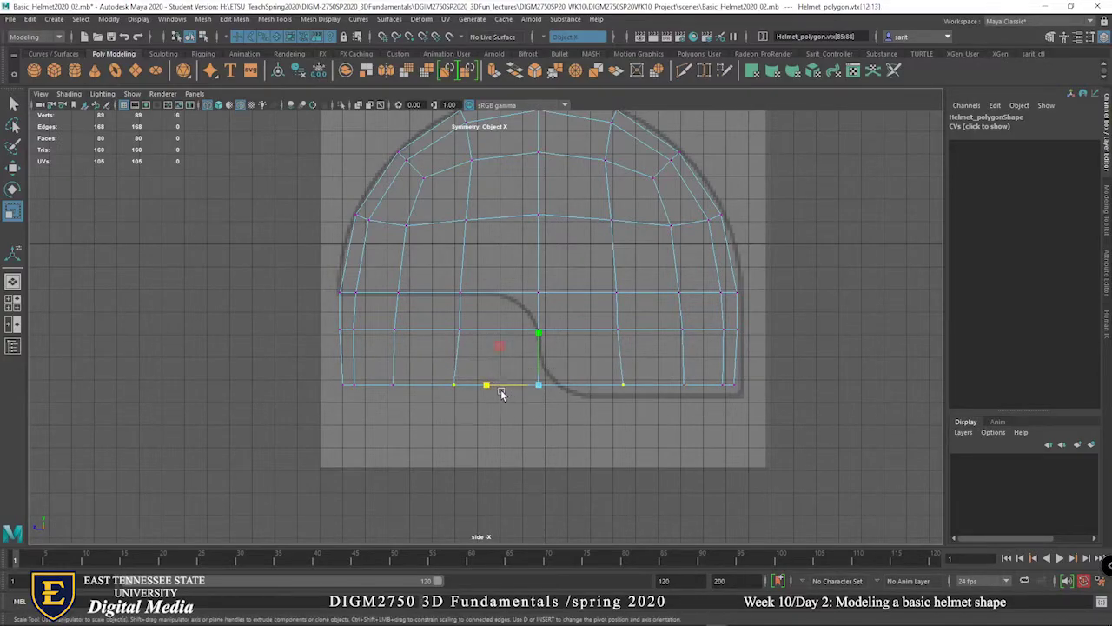
pyautogui.moveTo(487, 388); pyautogui.dragTo(490, 389)
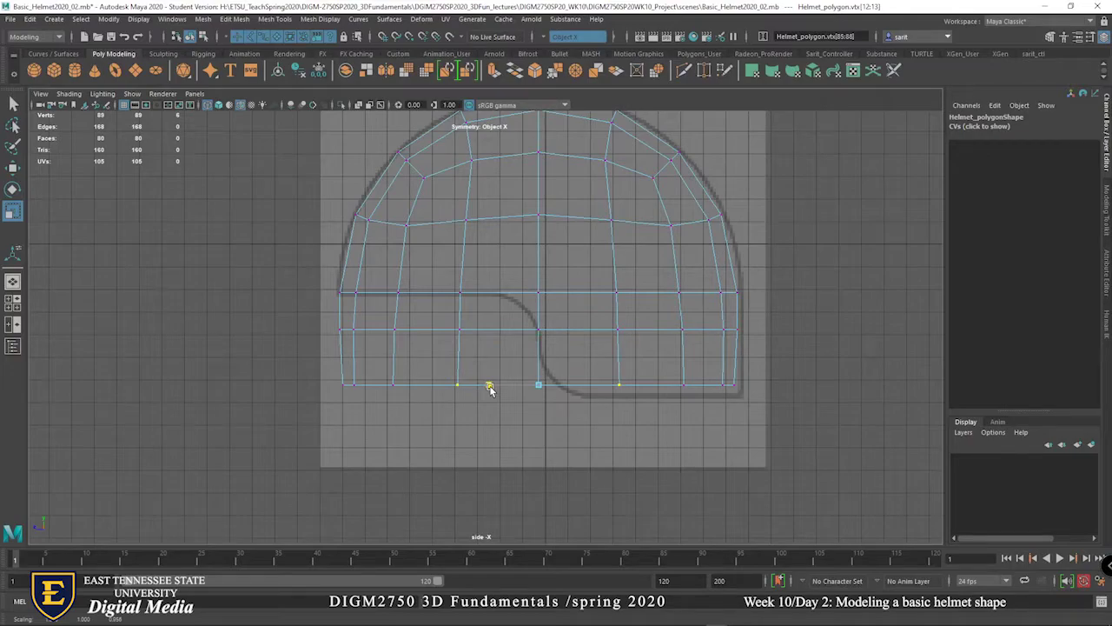
# Display the side view shaded and widen the helmet's bottom vertex row sideways in the front view.
pyautogui.click(710, 466)
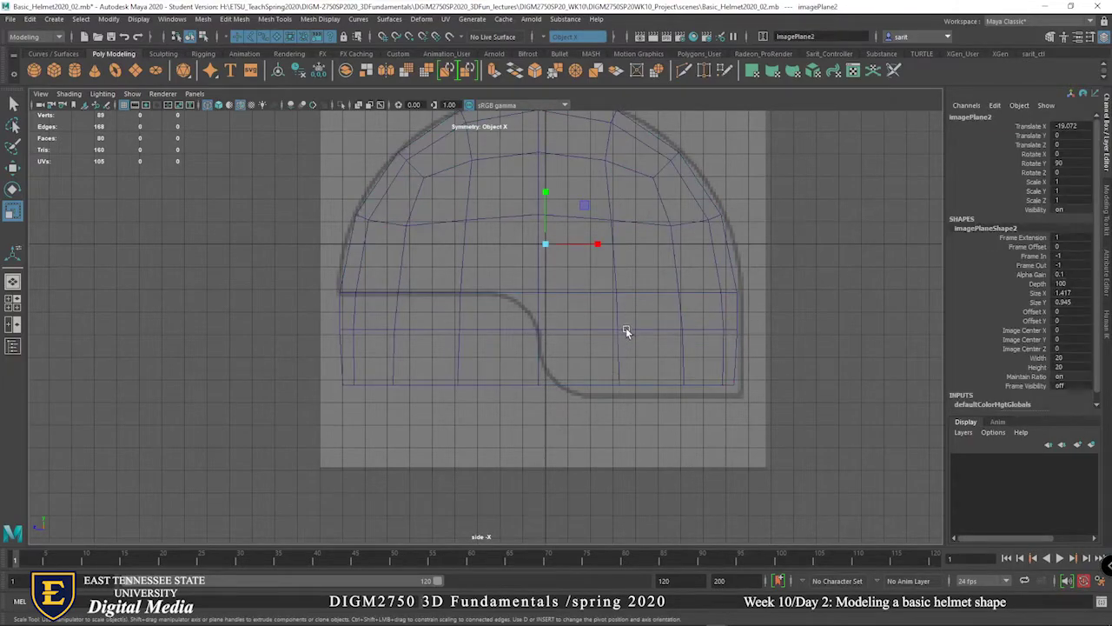
pyautogui.press('5')
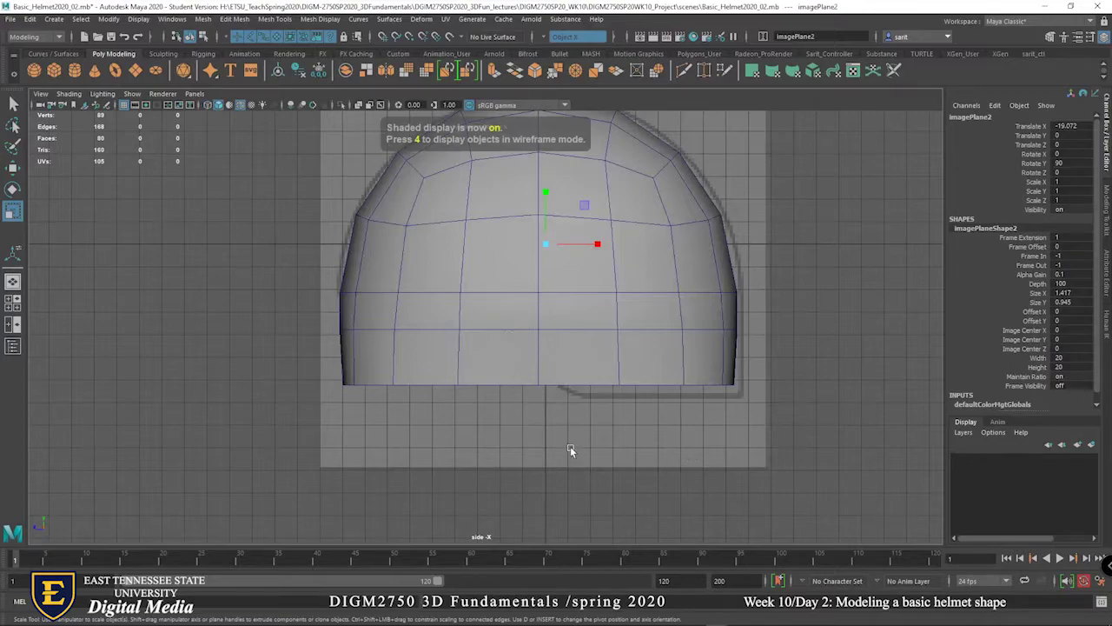
pyautogui.moveTo(598, 295); pyautogui.dragTo(544, 311, button='right')
pyautogui.press('space')
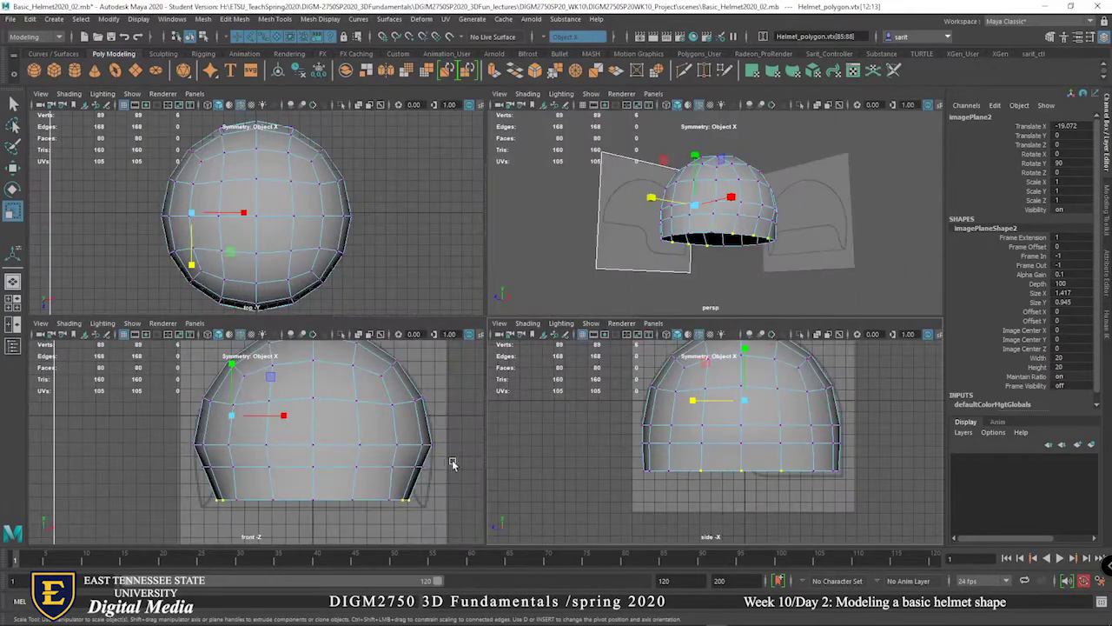
pyautogui.press('space')
pyautogui.moveTo(830, 478); pyautogui.dragTo(370, 417)
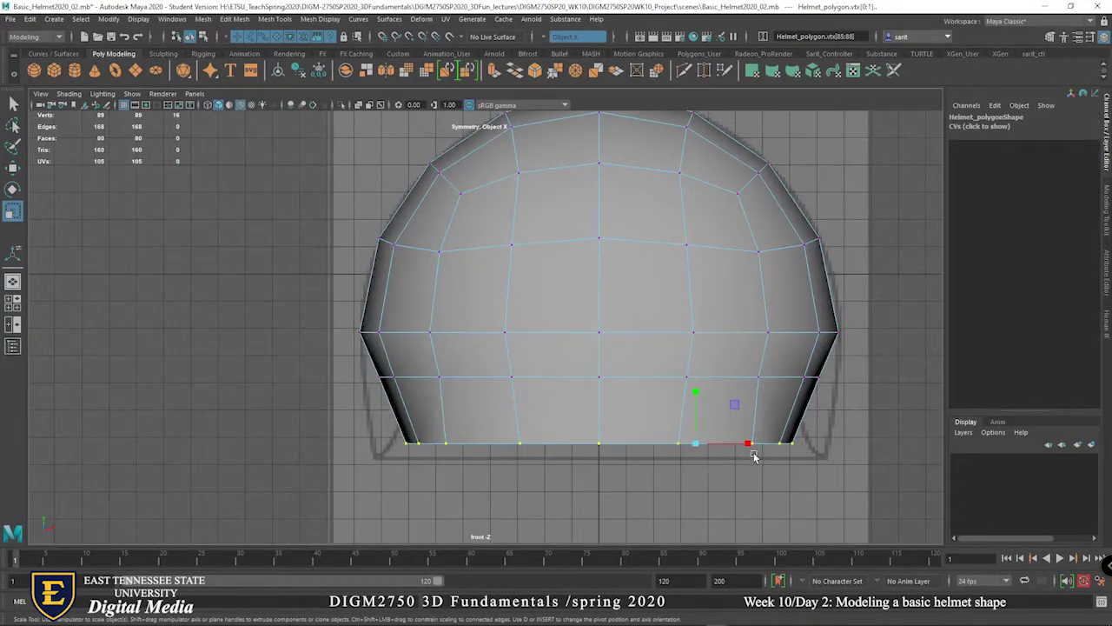
pyautogui.moveTo(745, 443)
pyautogui.mouseDown()
pyautogui.moveTo(761, 446)
pyautogui.moveTo(737, 446)
pyautogui.mouseUp()
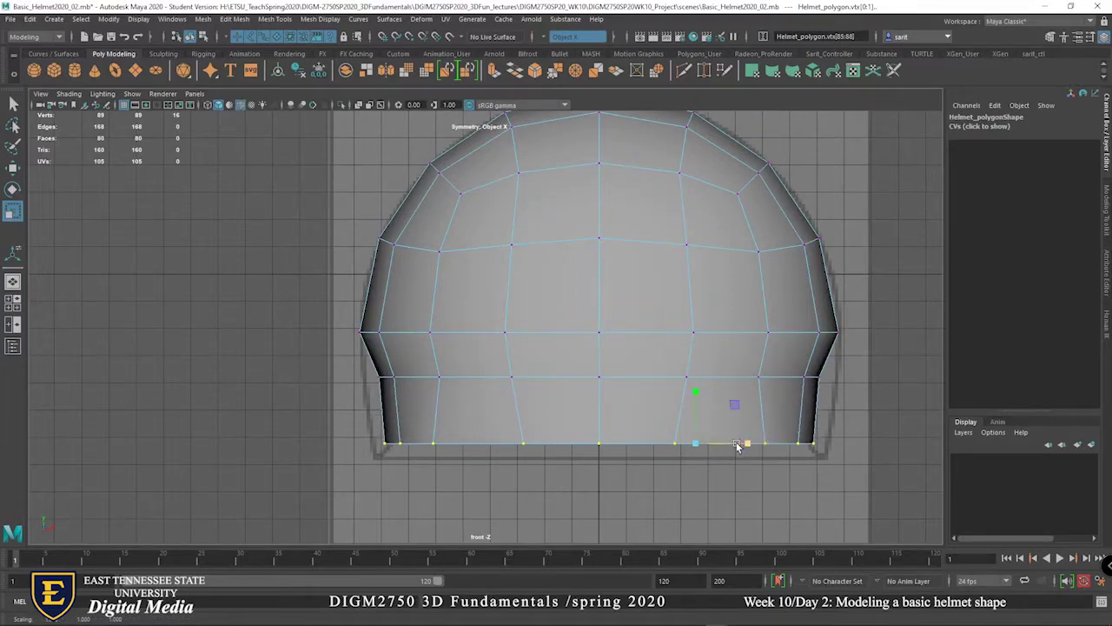
# In the front view, widen the second-lowest vertex row to the reference outline and widen the bottom row to match.
pyautogui.doubleClick(494, 374)
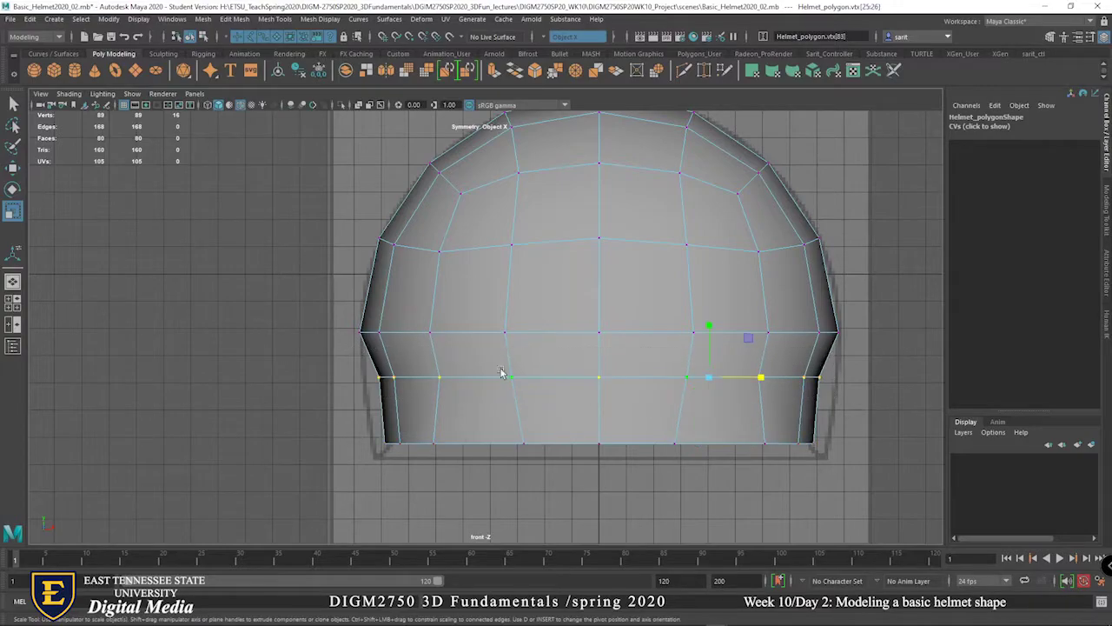
pyautogui.moveTo(761, 378); pyautogui.dragTo(769, 380)
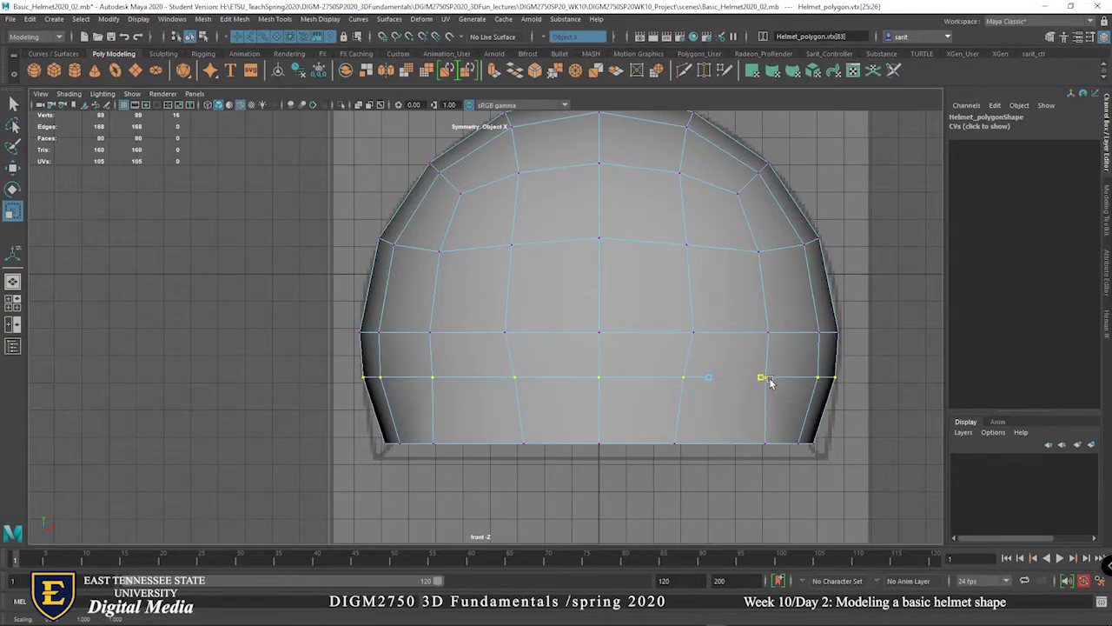
pyautogui.moveTo(376, 415); pyautogui.dragTo(857, 504)
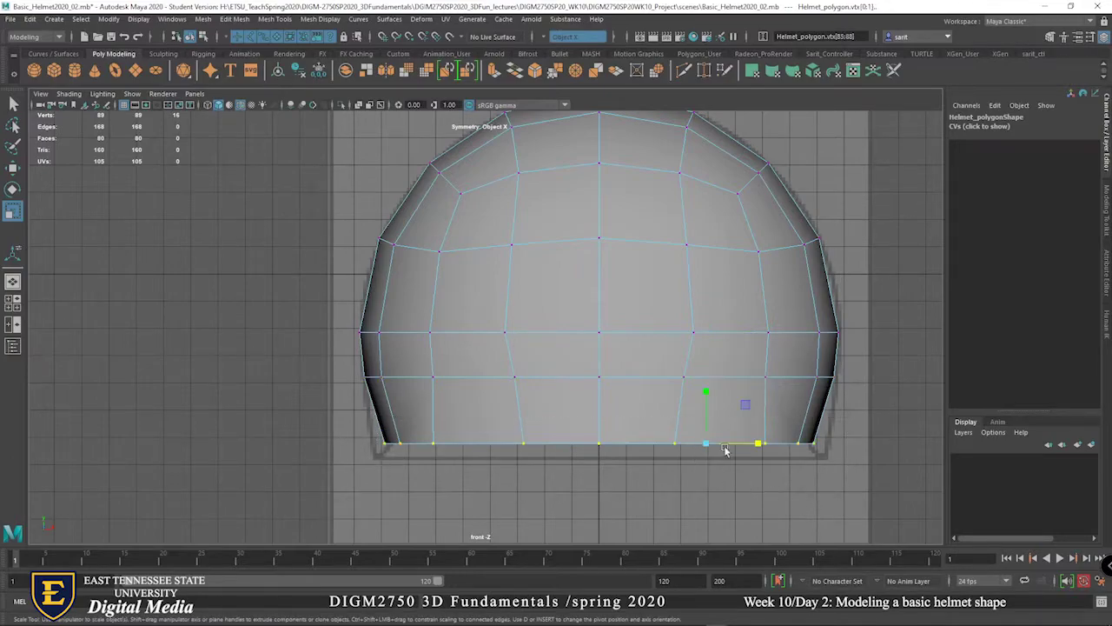
pyautogui.moveTo(759, 444); pyautogui.dragTo(763, 445)
# Move the helmet's bottom vertex row down to the lower edge of the reference outline in the side view.
pyautogui.press('space')
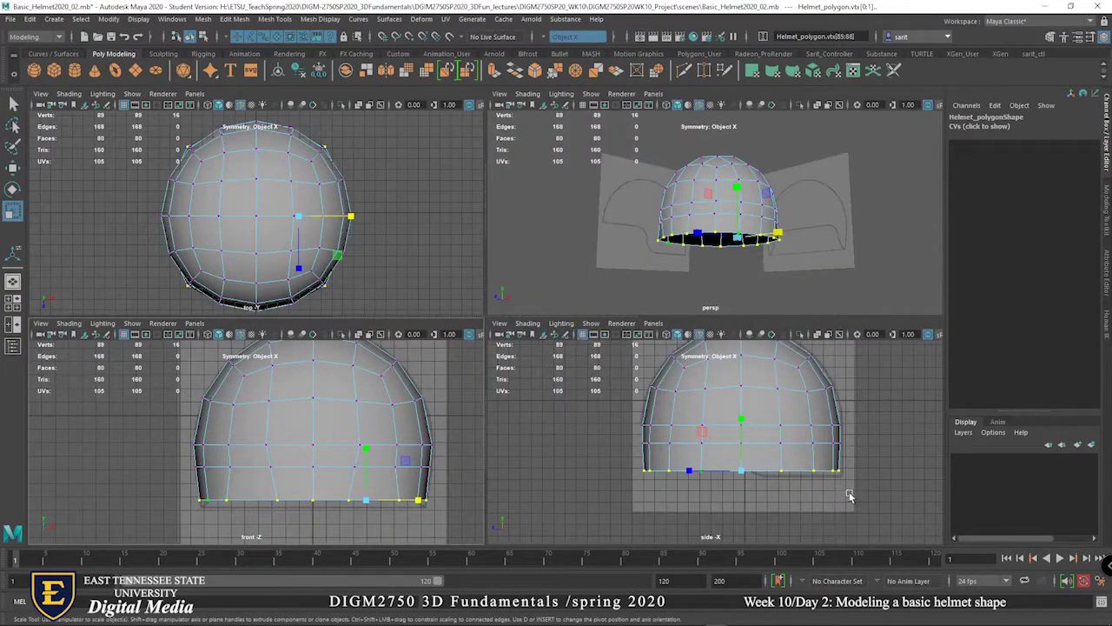
pyautogui.moveTo(849, 497); pyautogui.dragTo(576, 452)
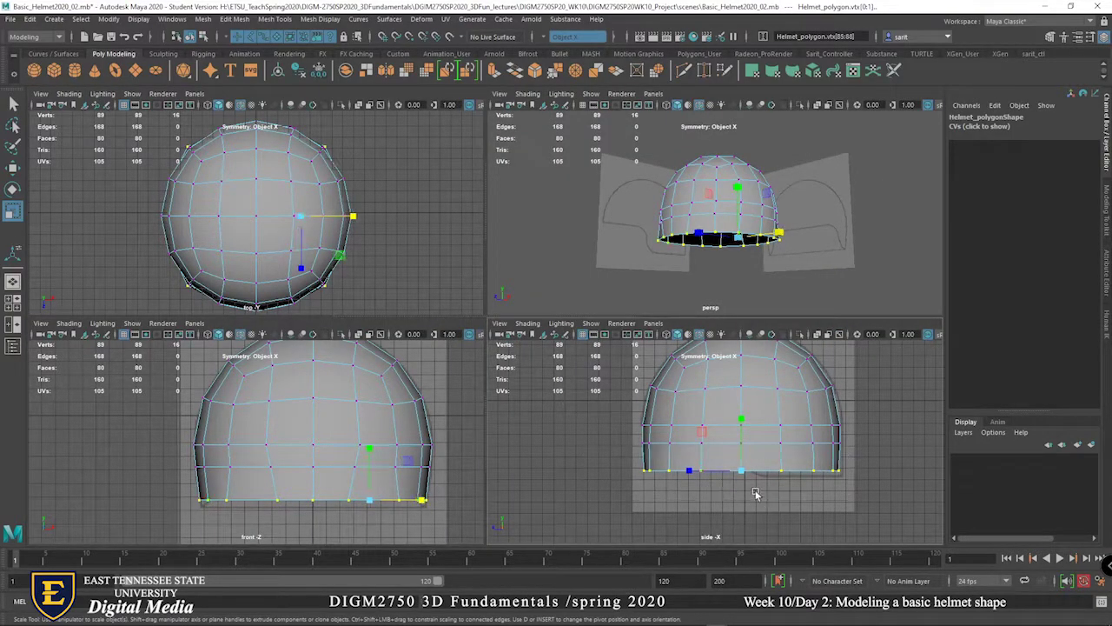
pyautogui.press('w')
pyautogui.moveTo(749, 472); pyautogui.dragTo(754, 478)
# Switch the helmet mesh to edge selection and show the side view in wireframe.
pyautogui.moveTo(778, 455); pyautogui.dragTo(767, 264, button='right')
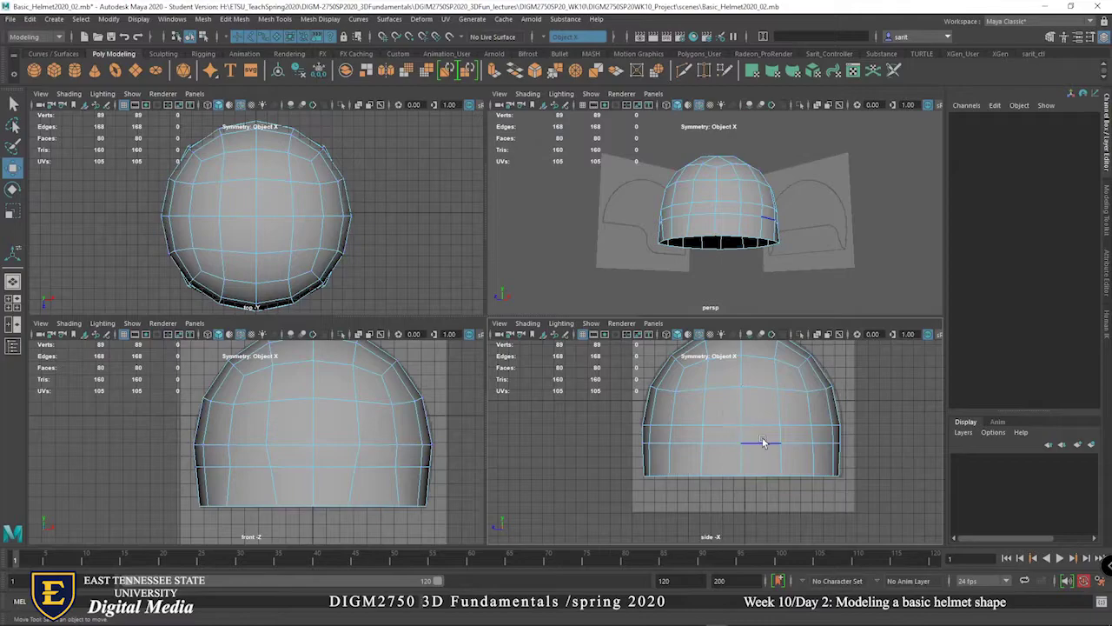
pyautogui.keyDown('alt'); pyautogui.moveTo(756, 415); pyautogui.dragTo(745, 448, button='middle'); pyautogui.keyUp('alt')
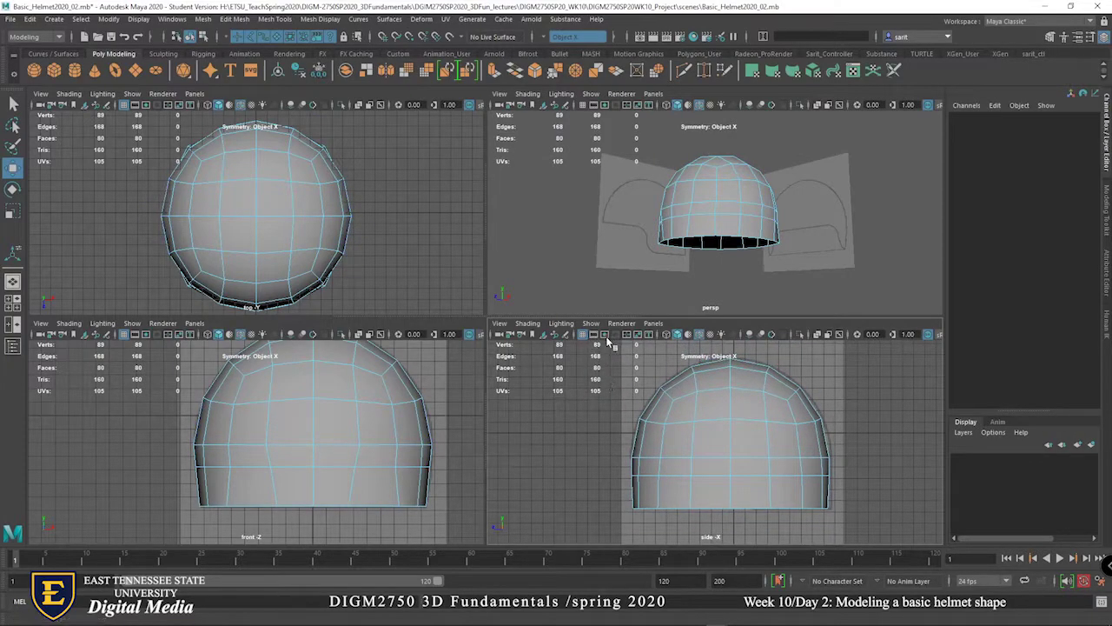
pyautogui.click(667, 334)
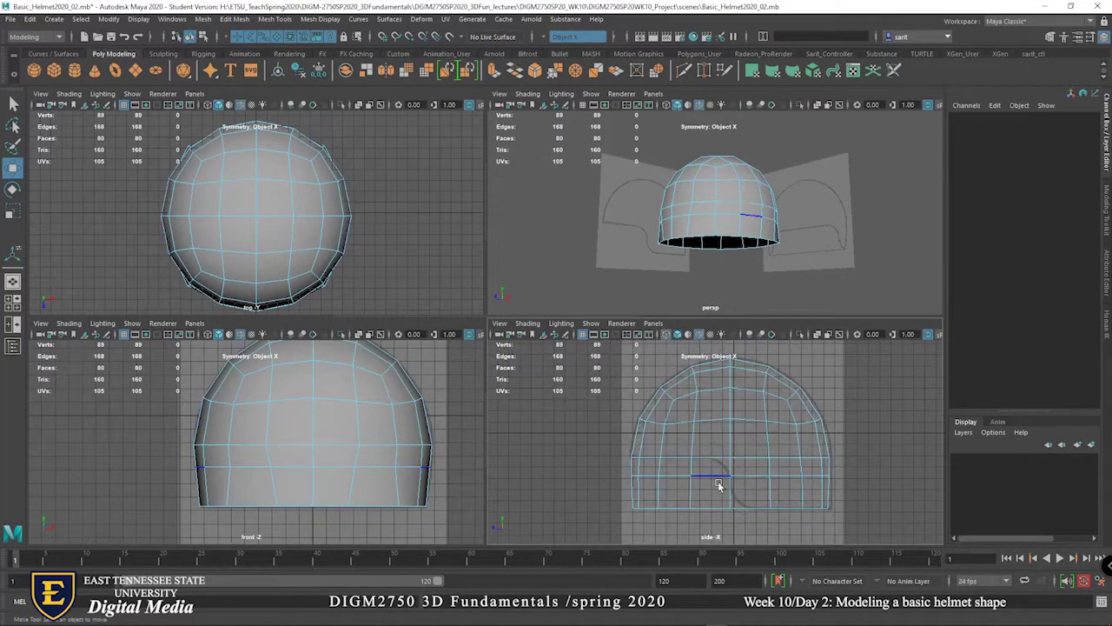
pyautogui.rightClick(721, 473)
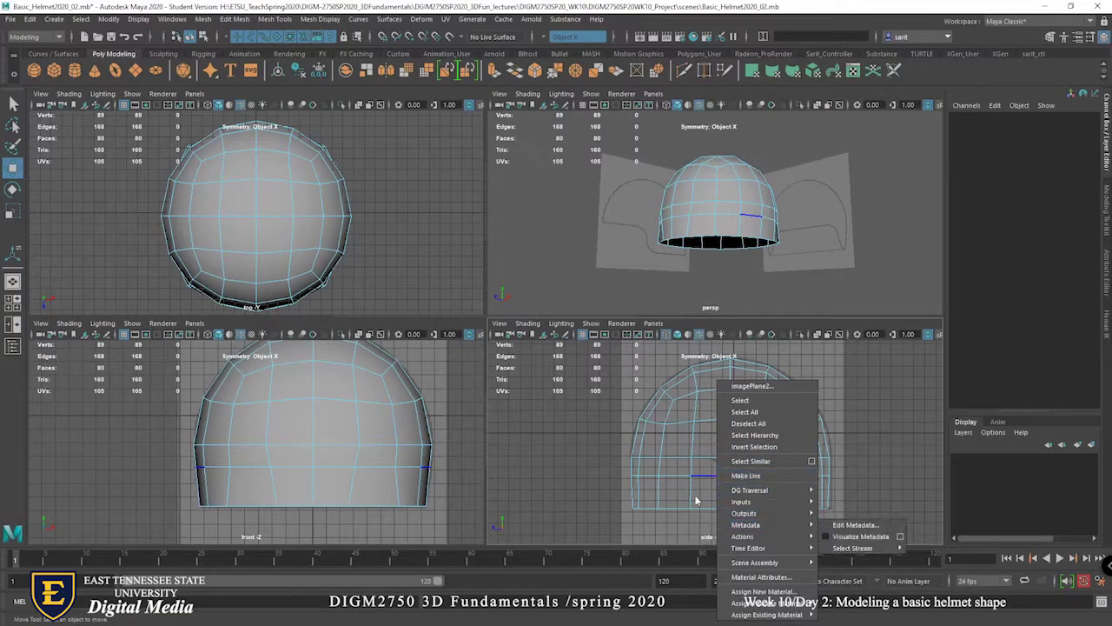
pyautogui.click(692, 481)
pyautogui.rightClick(689, 479)
pyautogui.moveTo(689, 479)
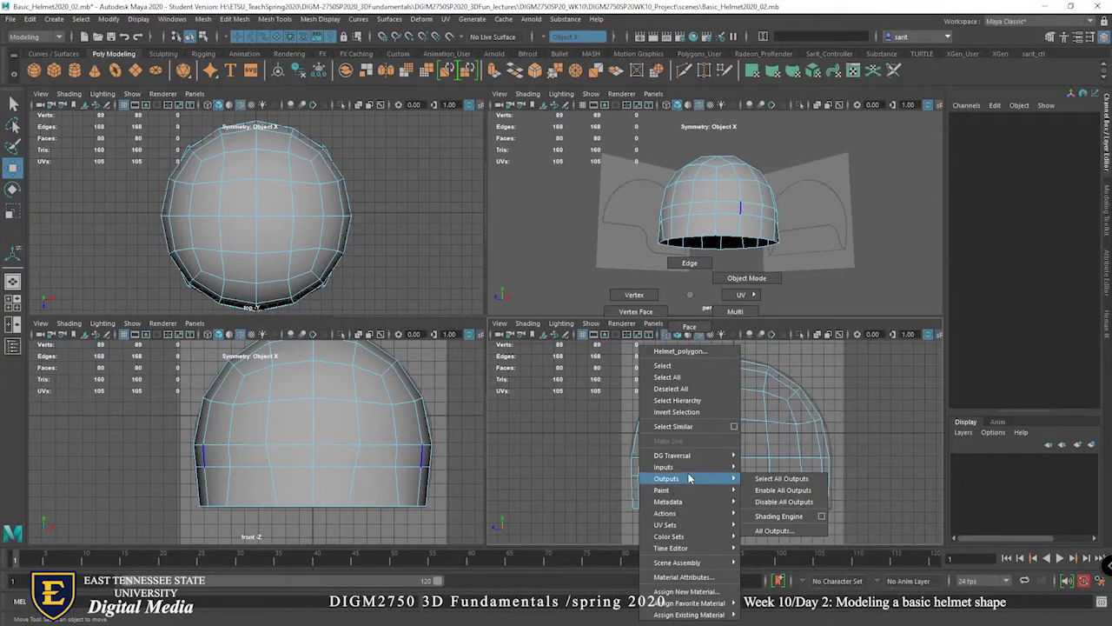
pyautogui.click(561, 448)
pyautogui.click(744, 456)
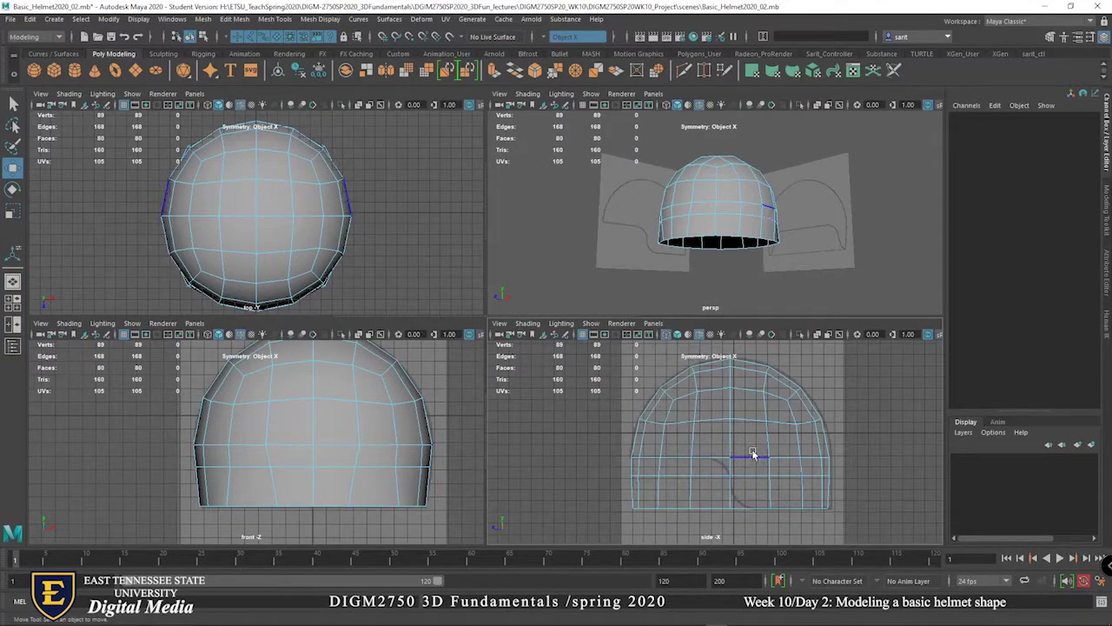
pyautogui.click(759, 444)
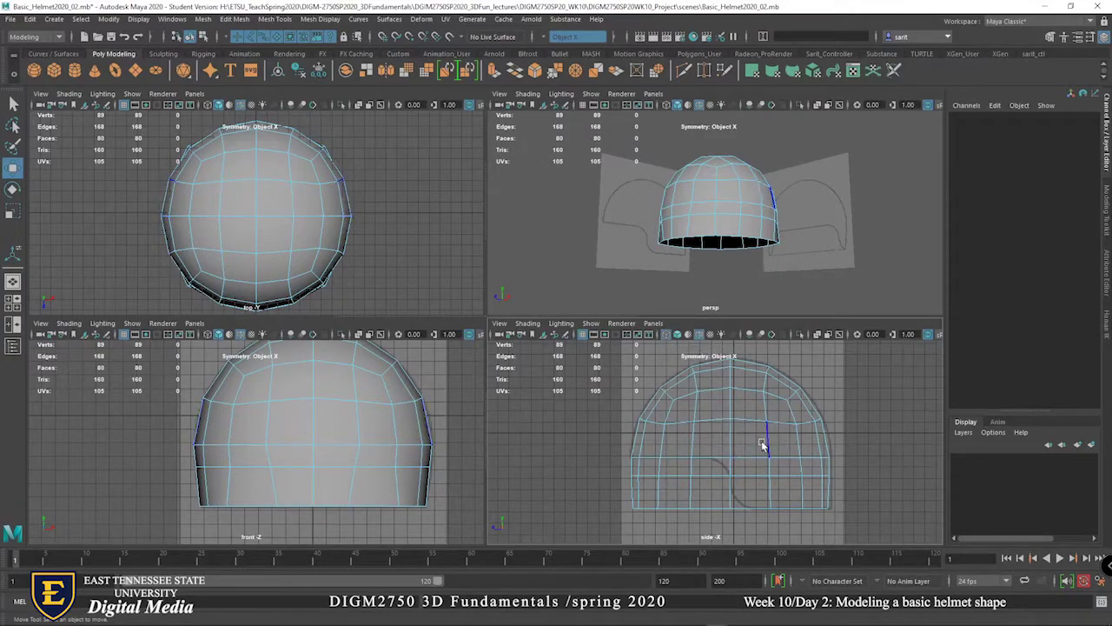
pyautogui.press('space')
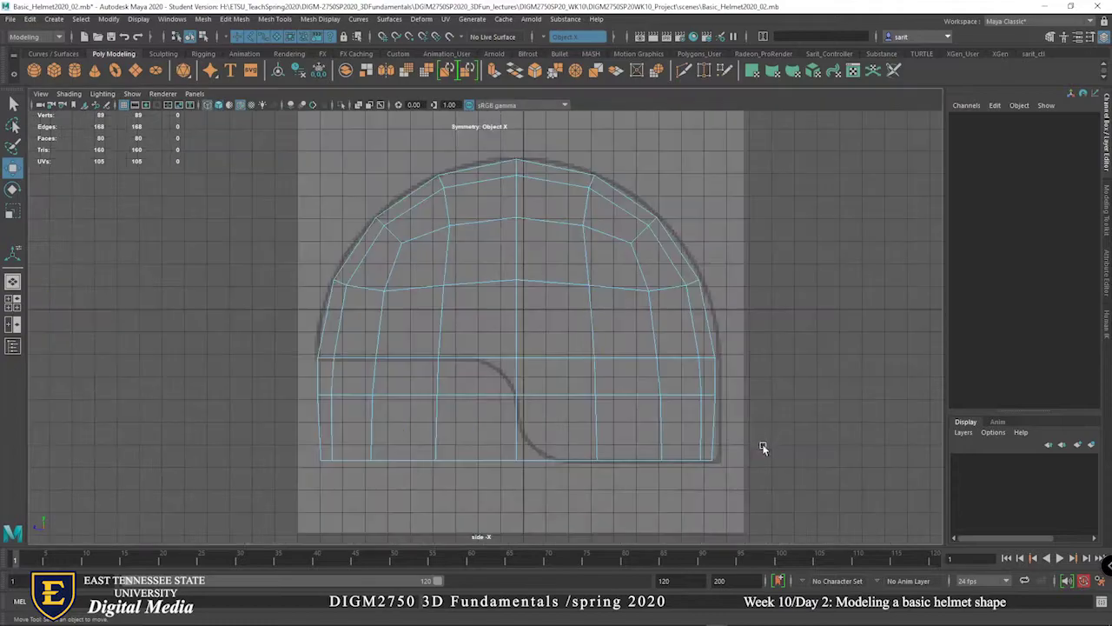
pyautogui.rightClick(593, 338)
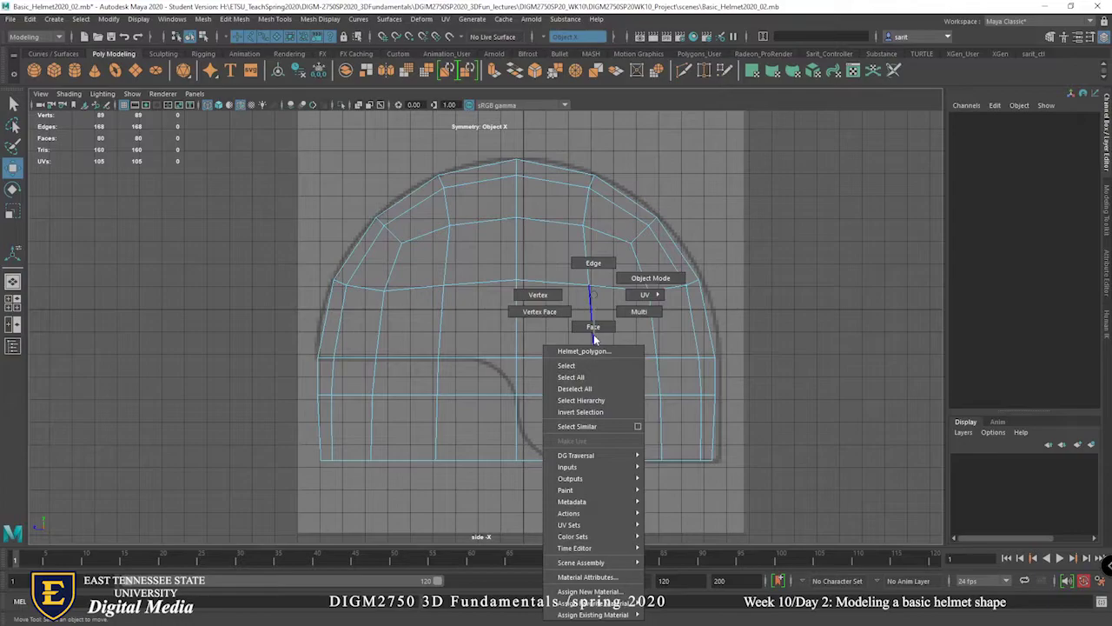
pyautogui.click(470, 357)
pyautogui.rightClick(483, 333)
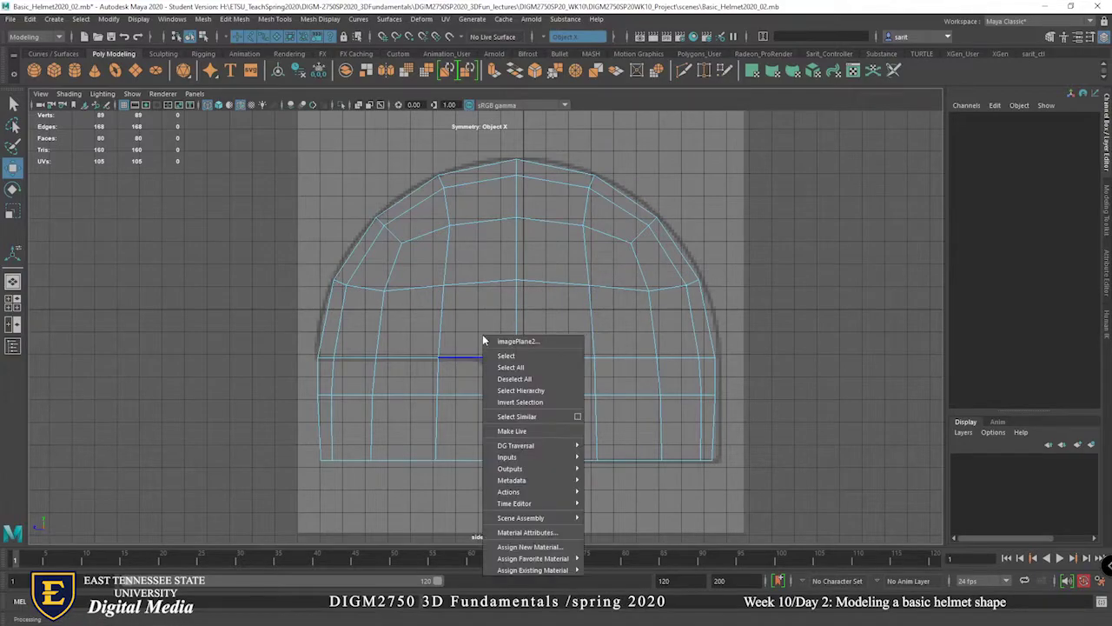
pyautogui.click(481, 317)
pyautogui.click(402, 316)
pyautogui.click(464, 316)
pyautogui.click(539, 339)
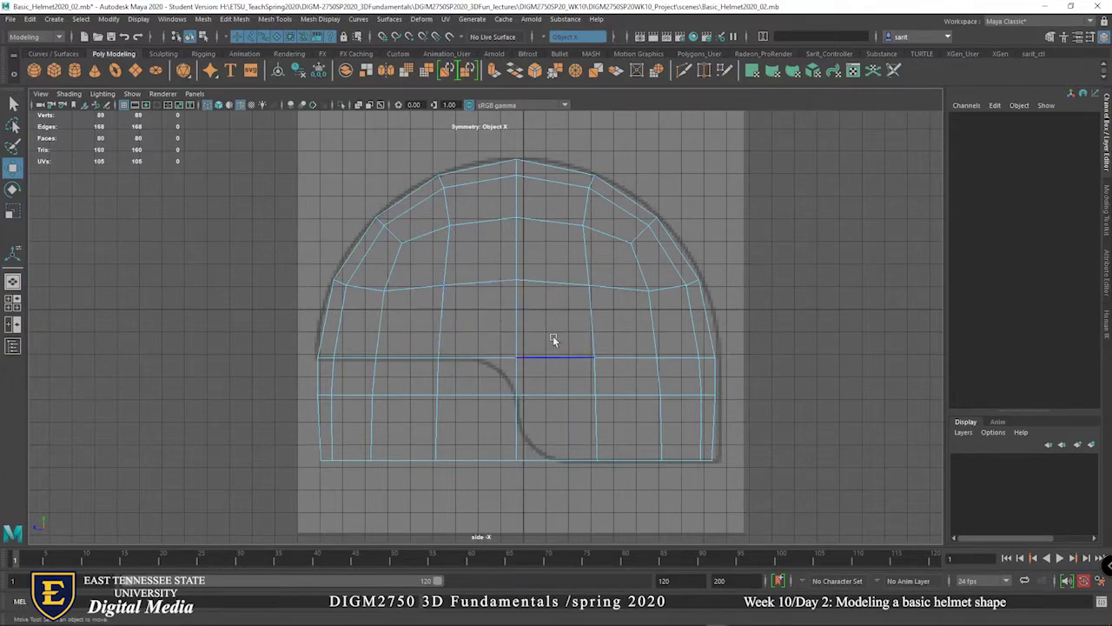
# In the side view, delete the front half of the faces in the two lowest rows to open the helmet's face area.
pyautogui.click(571, 334)
pyautogui.press('5')
pyautogui.moveTo(562, 296); pyautogui.dragTo(558, 327, button='right')
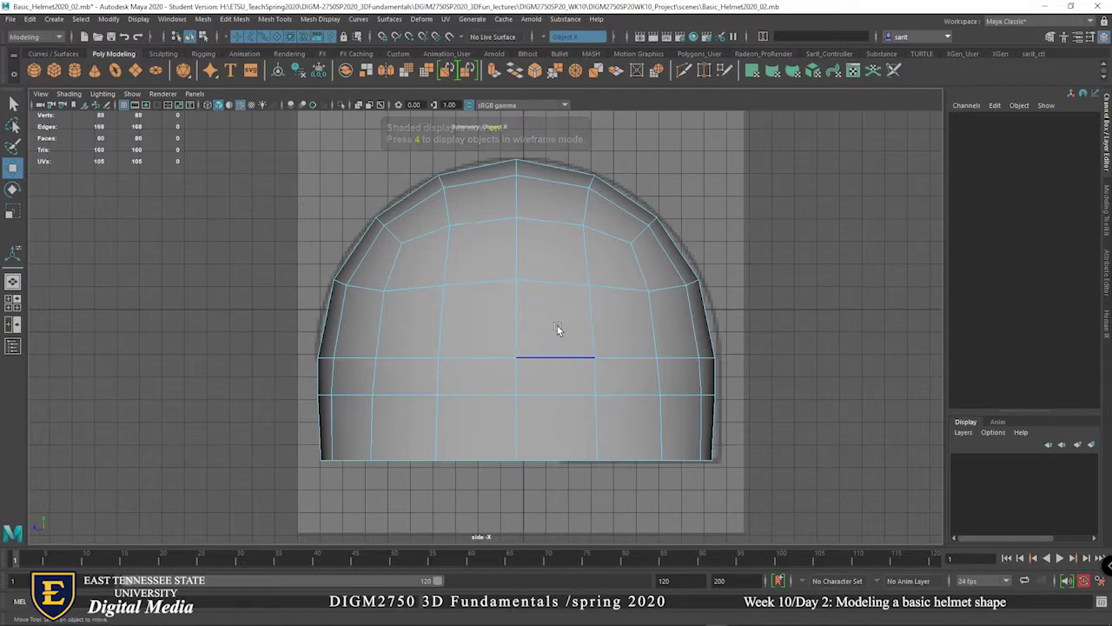
pyautogui.press('4')
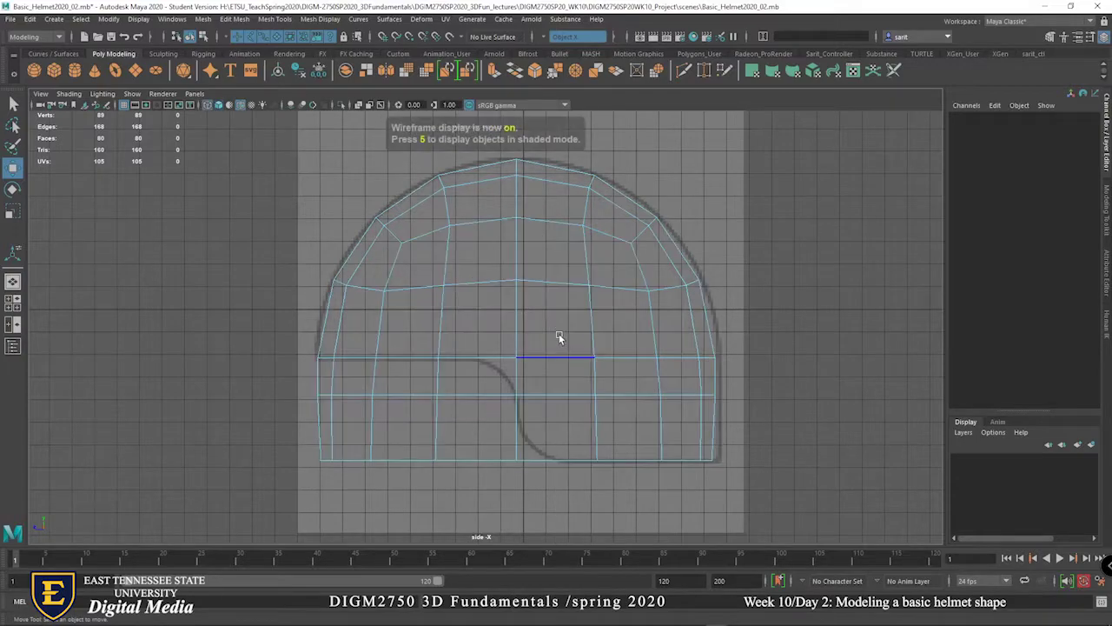
pyautogui.rightClick(517, 331)
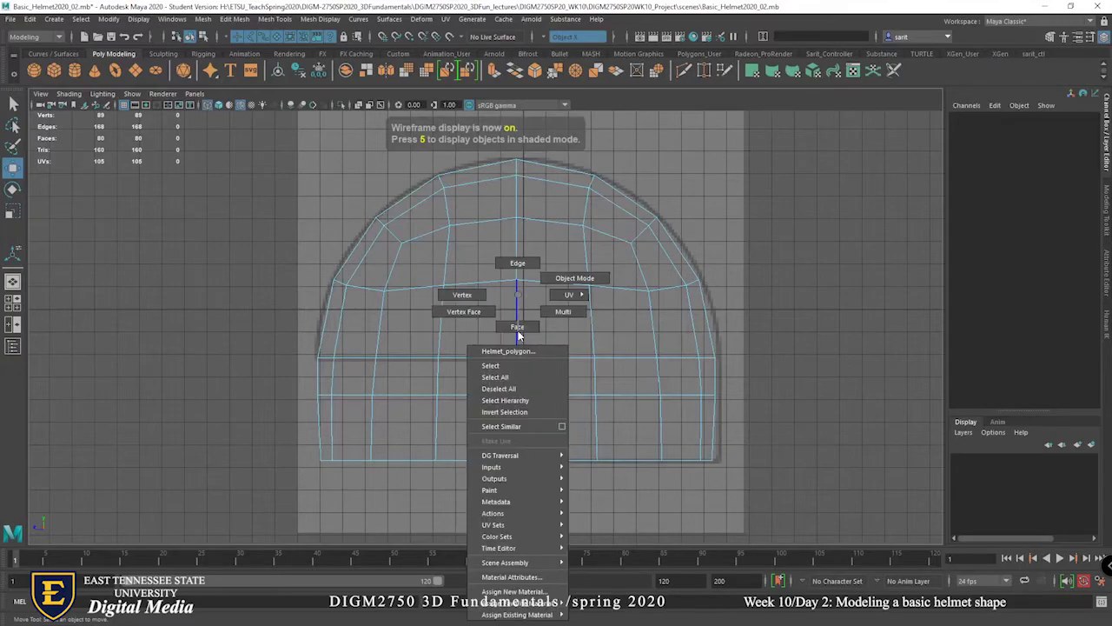
pyautogui.click(517, 327)
pyautogui.moveTo(522, 343); pyautogui.dragTo(489, 482)
pyautogui.moveTo(301, 384); pyautogui.dragTo(498, 495)
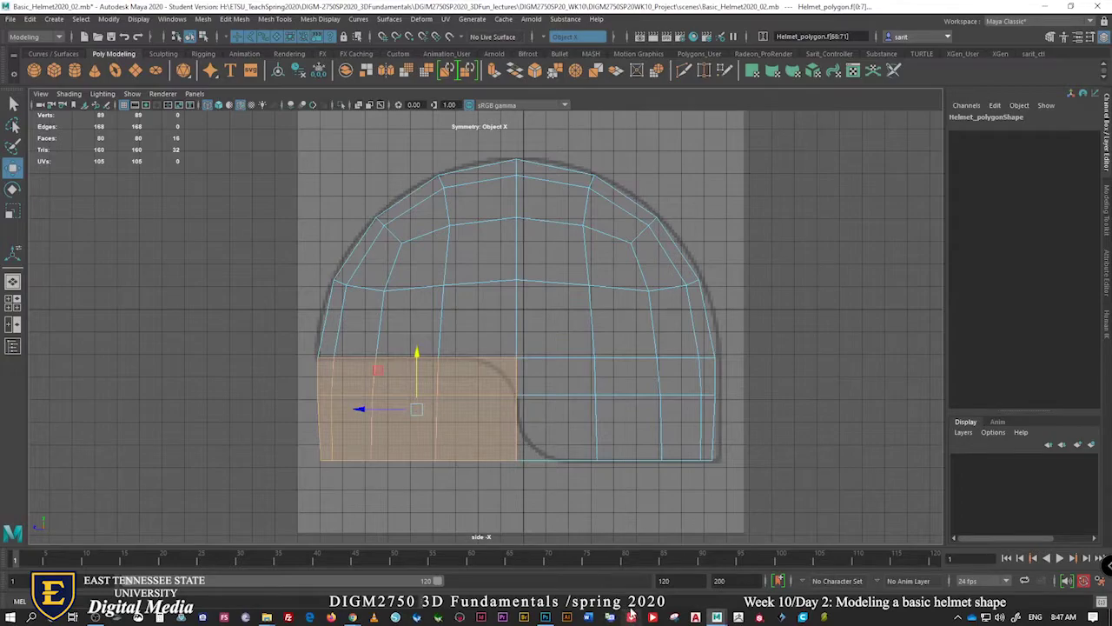
pyautogui.press('Delete')
# In the side view, move the opening's upper corner vertices forward and its bottom corner vertices backward onto the reference curve.
pyautogui.moveTo(596, 461); pyautogui.dragTo(660, 387)
pyautogui.press('space')
pyautogui.keyDown('alt'); pyautogui.moveTo(751, 268); pyautogui.dragTo(702, 266); pyautogui.keyUp('alt')
pyautogui.moveTo(719, 479); pyautogui.dragTo(717, 511, button='right')
pyautogui.press('space')
pyautogui.click(530, 347)
pyautogui.moveTo(520, 295); pyautogui.dragTo(464, 295, button='right')
pyautogui.click(513, 358)
pyautogui.moveTo(486, 359); pyautogui.dragTo(458, 359)
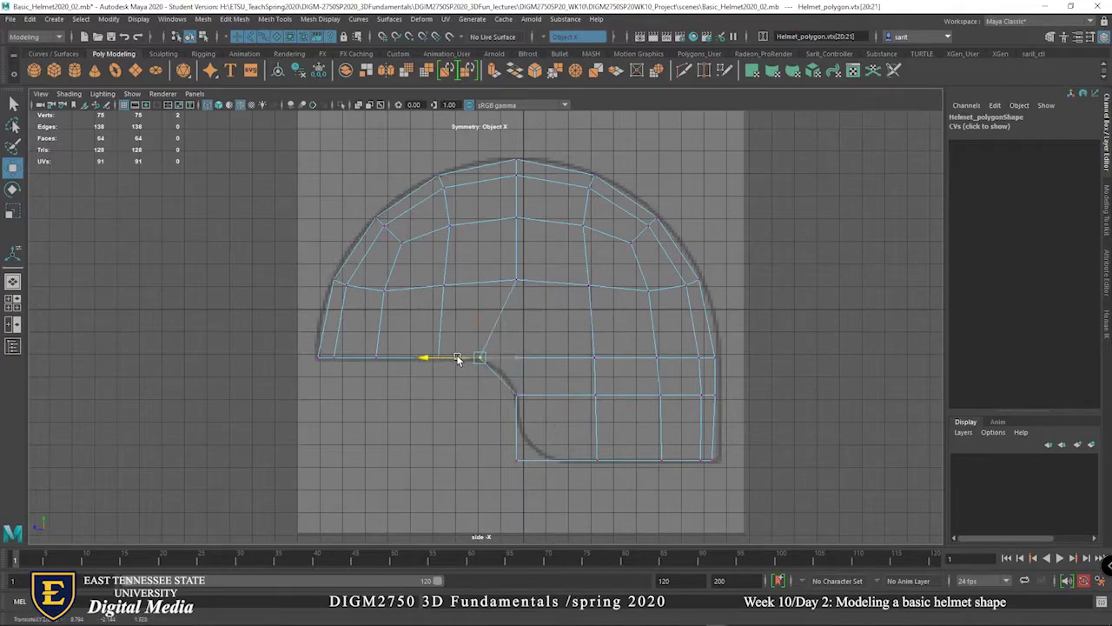
pyautogui.click(517, 459)
pyautogui.moveTo(496, 465)
pyautogui.mouseDown()
pyautogui.moveTo(526, 468)
pyautogui.moveTo(511, 460)
pyautogui.mouseUp()
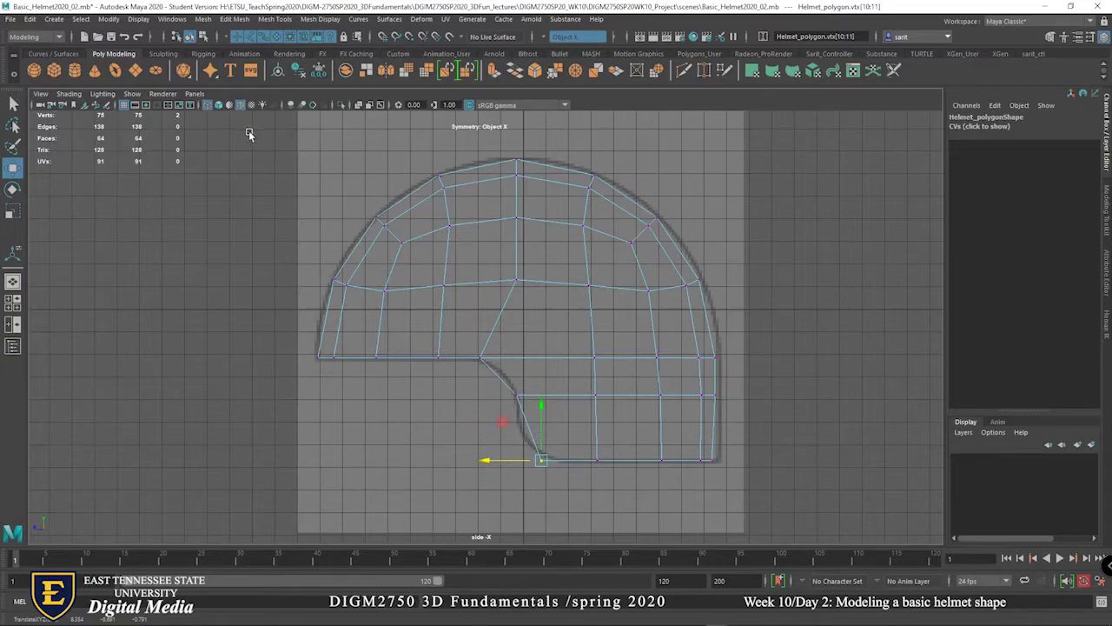
# Add a Grease Pencil frame to the side view and trace the curved edge of the face opening in red.
pyautogui.click(112, 106)
pyautogui.click(108, 106)
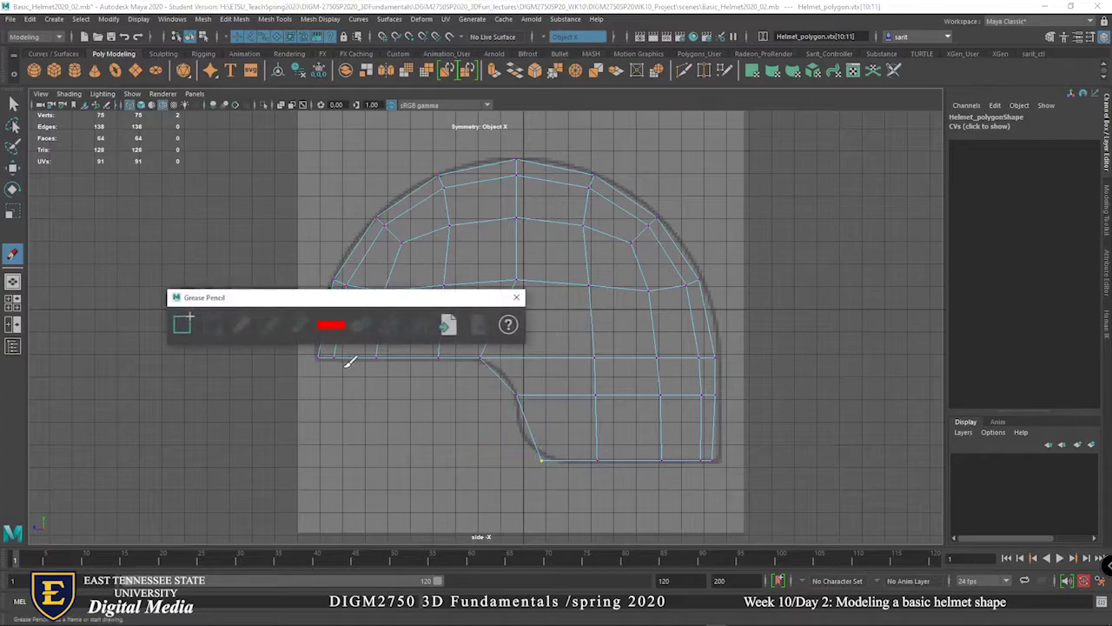
pyautogui.click(183, 325)
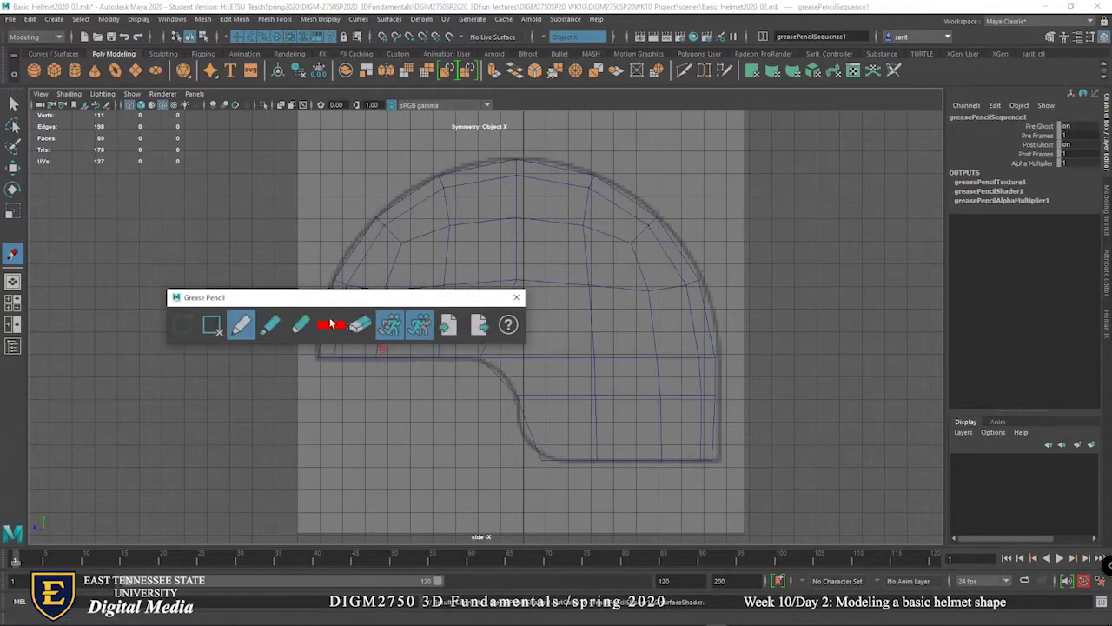
pyautogui.moveTo(338, 300)
pyautogui.mouseDown()
pyautogui.moveTo(758, 388)
pyautogui.moveTo(881, 428)
pyautogui.mouseUp()
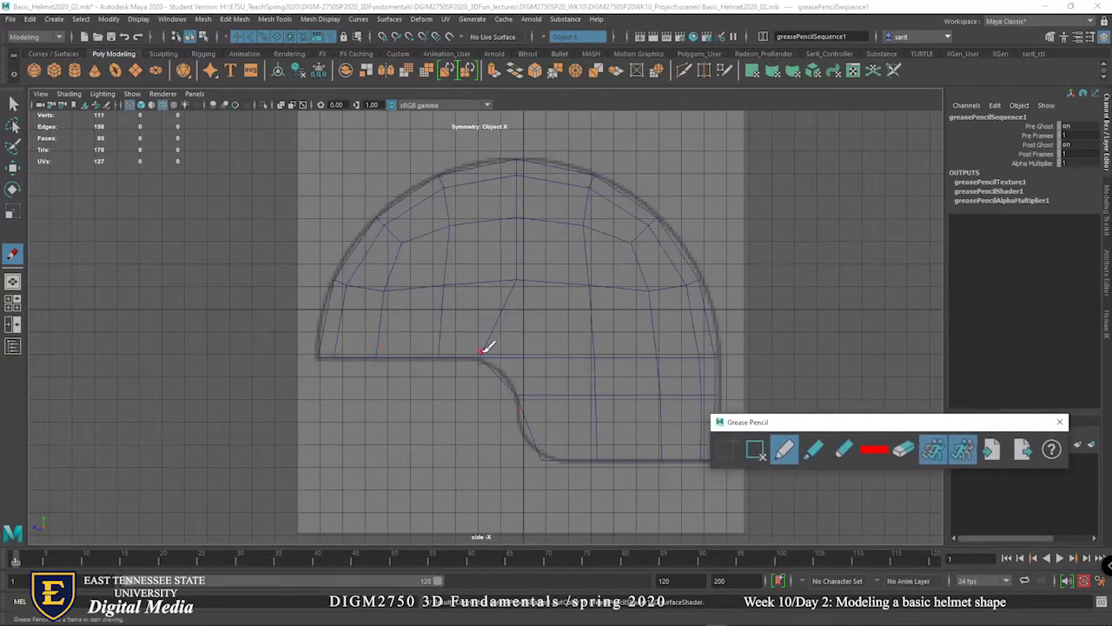
pyautogui.moveTo(484, 357)
pyautogui.mouseDown()
pyautogui.moveTo(521, 377)
pyautogui.moveTo(525, 417)
pyautogui.mouseUp()
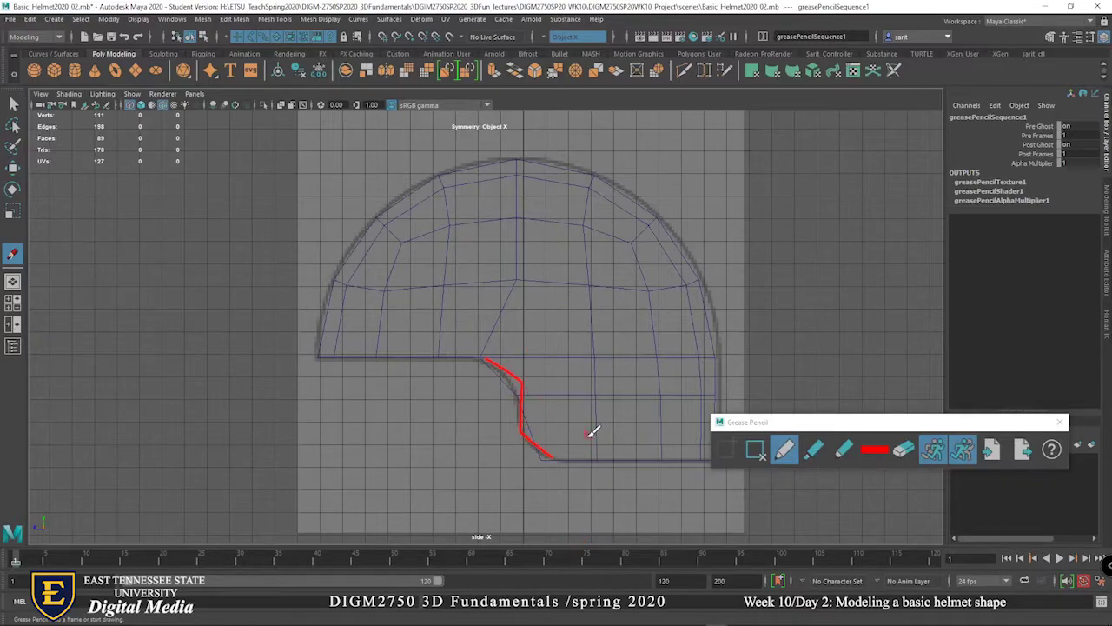
# Show the front view in wireframe and trace the right-hand curve of the face opening there in red with the Grease Pencil.
pyautogui.press('space')
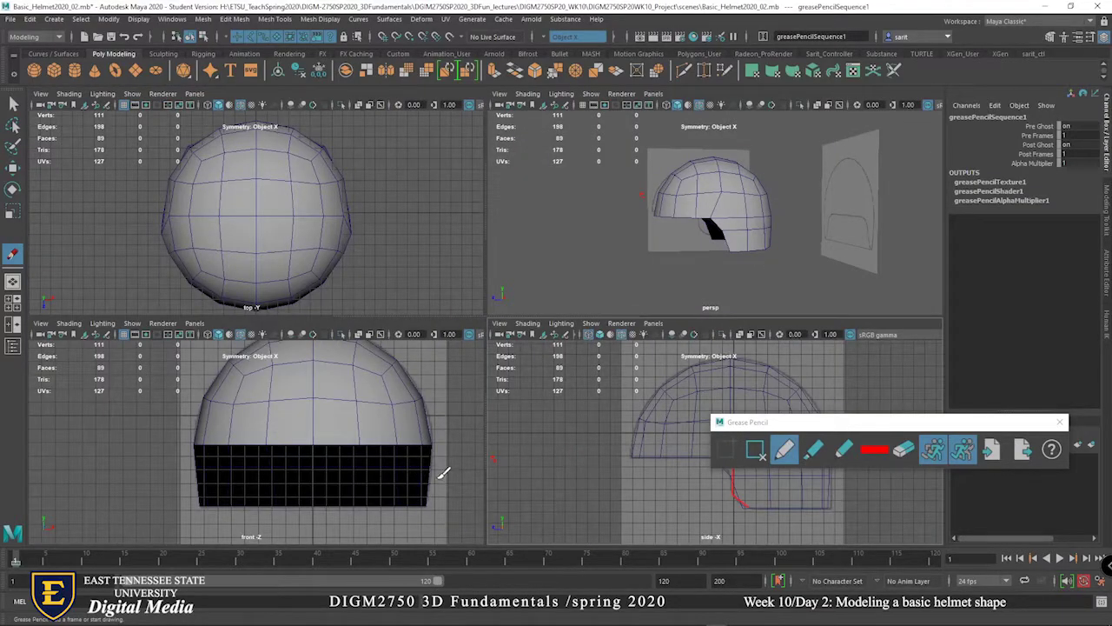
pyautogui.press('4')
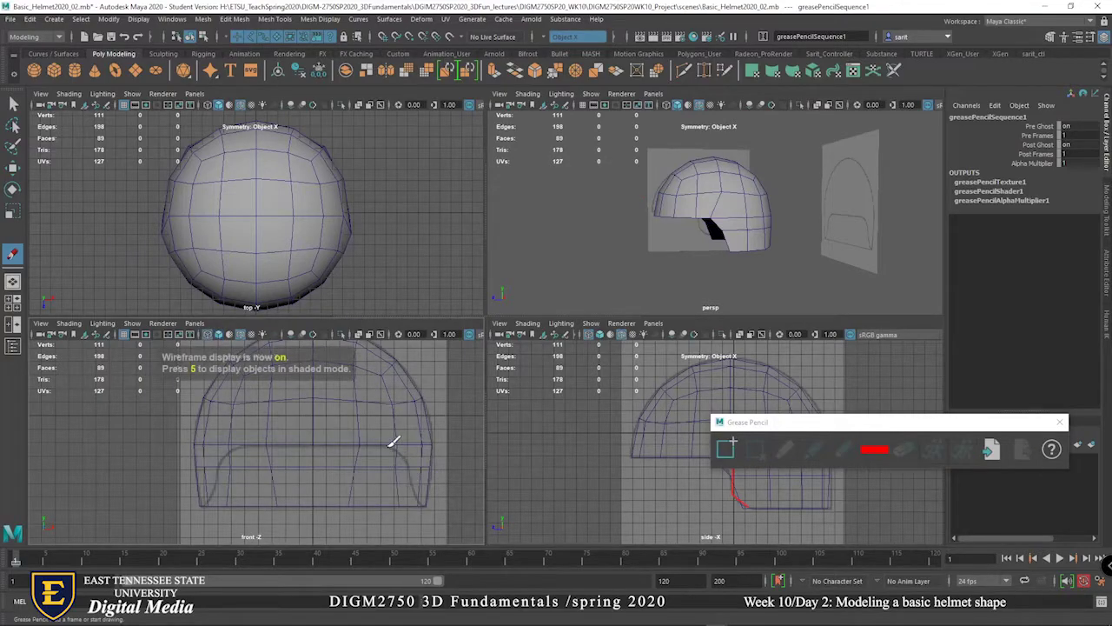
pyautogui.moveTo(387, 446)
pyautogui.mouseDown()
pyautogui.moveTo(413, 462)
pyautogui.moveTo(415, 483)
pyautogui.mouseUp()
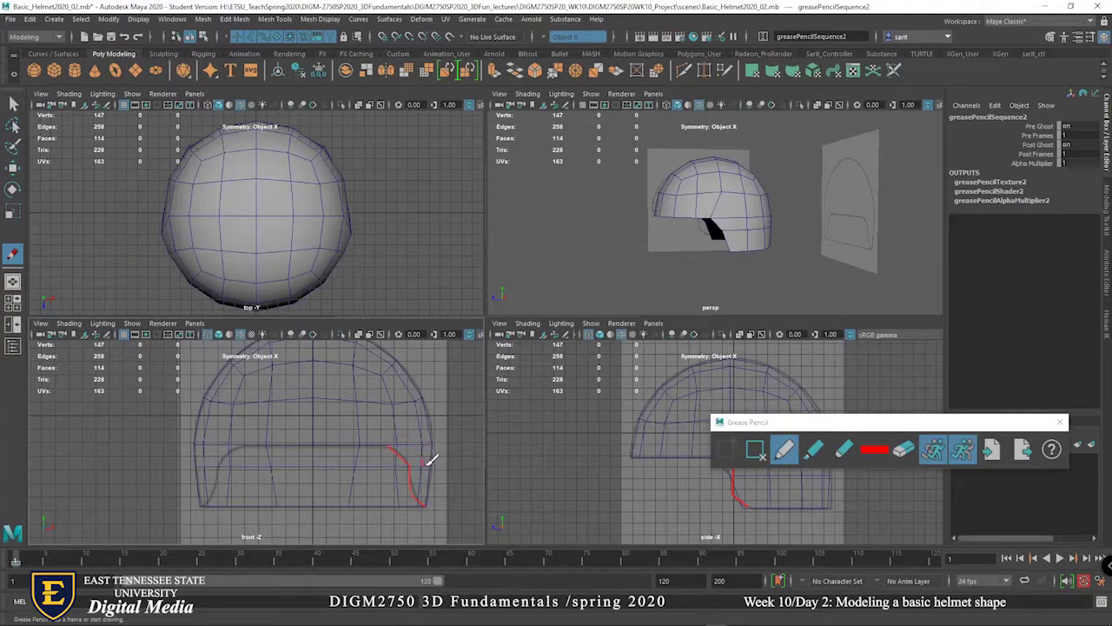
pyautogui.moveTo(802, 426); pyautogui.dragTo(404, 225)
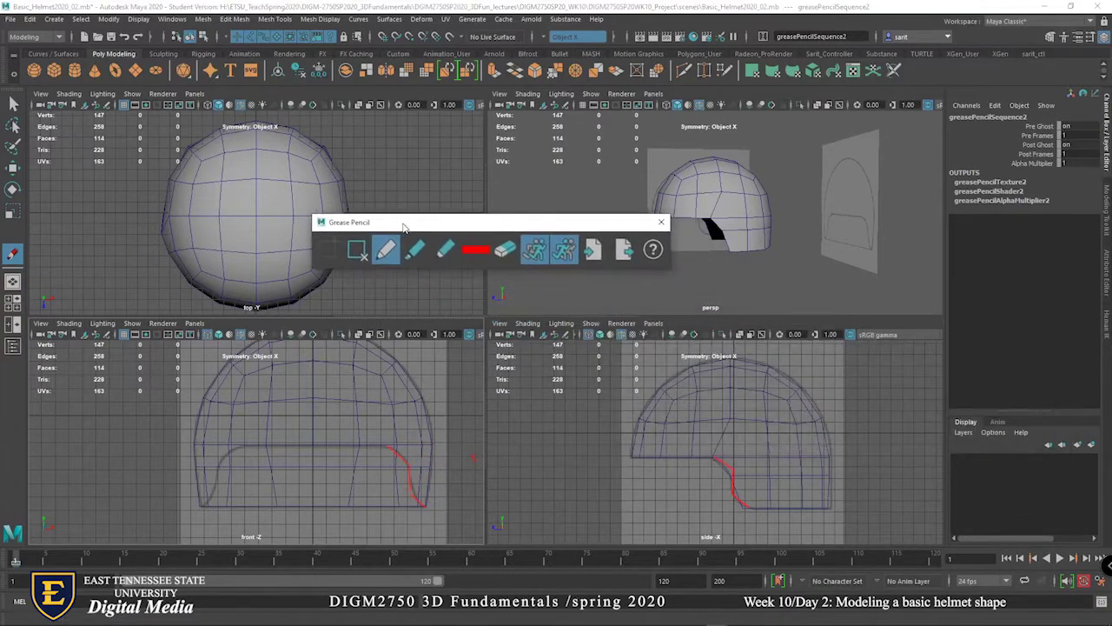
pyautogui.click(663, 221)
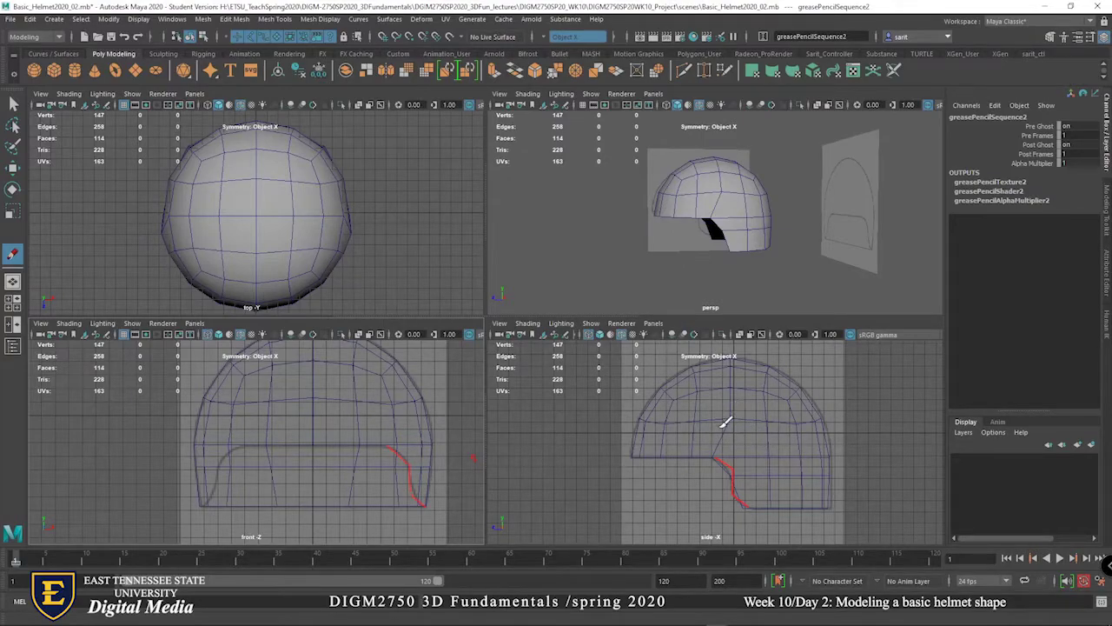
# Remove the Grease Pencil frames with the red tracings from the side and front views and return to the Move tool.
pyautogui.click(711, 424)
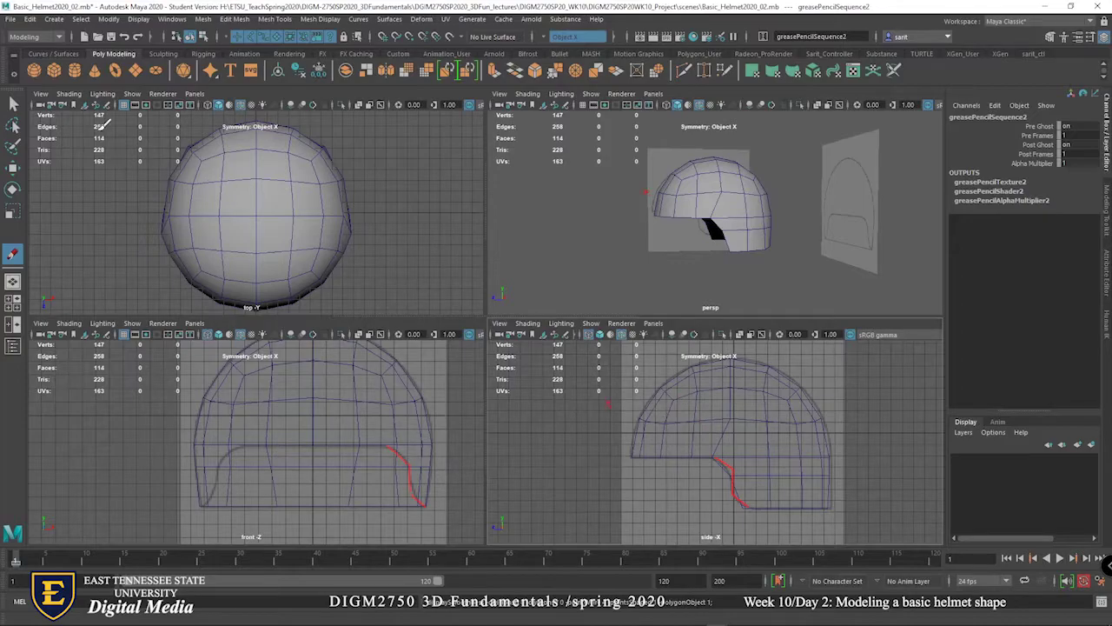
pyautogui.click(110, 115)
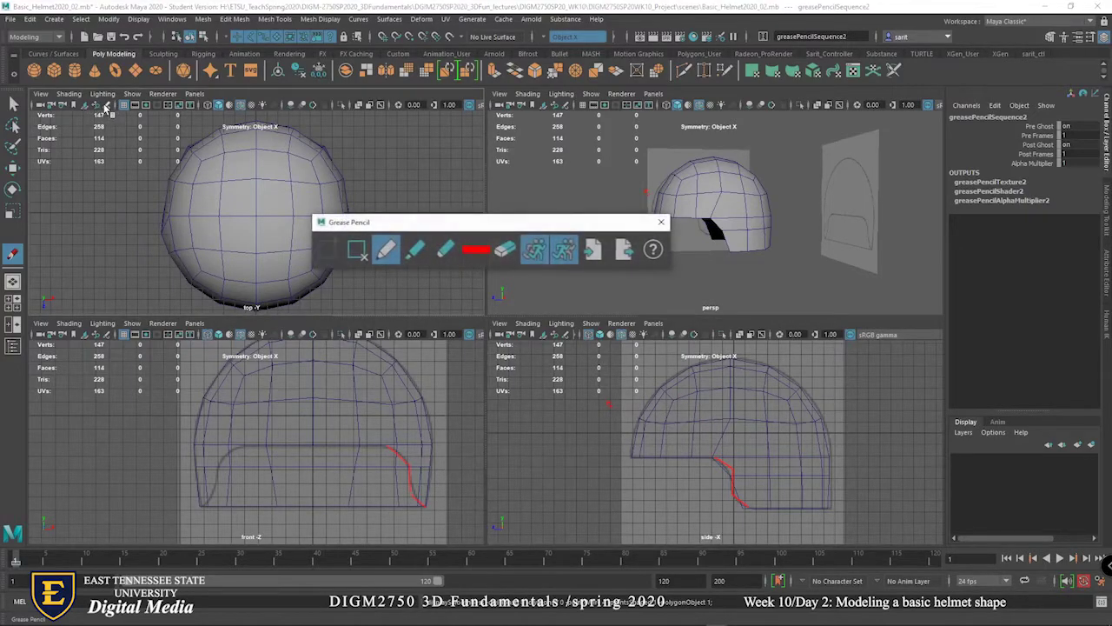
pyautogui.click(295, 469)
pyautogui.click(357, 250)
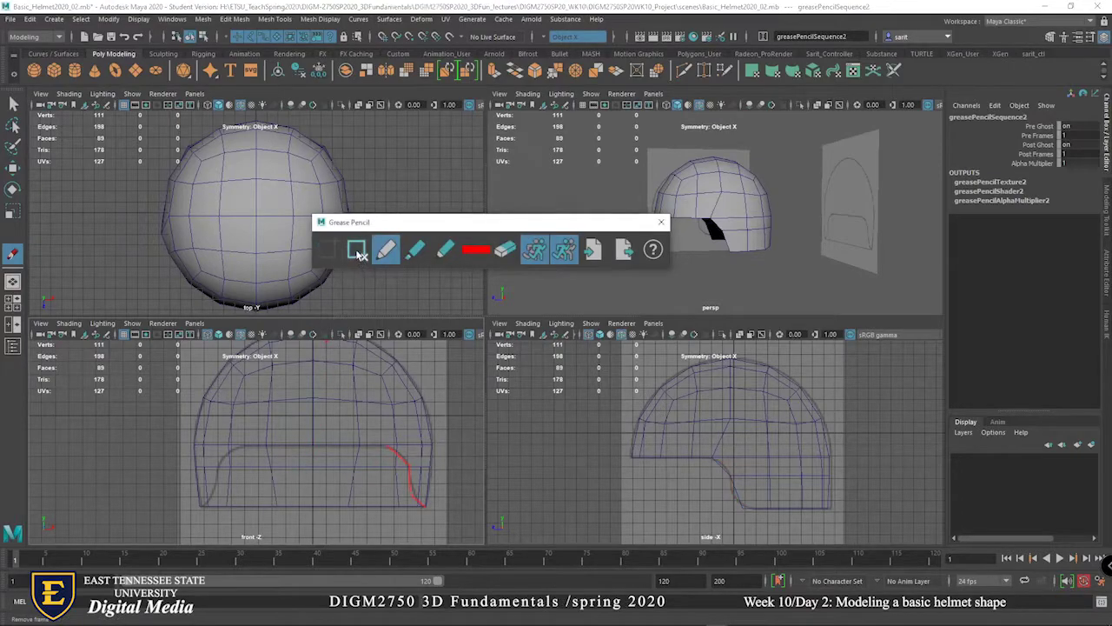
pyautogui.click(662, 221)
pyautogui.press('w')
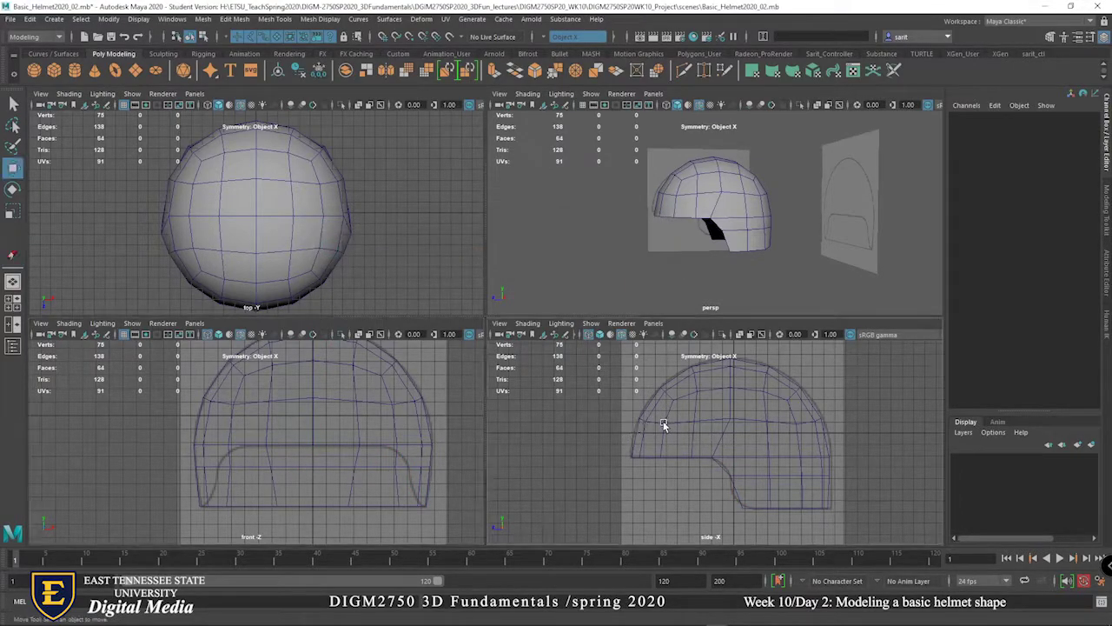
# In the front view, move the opening's middle edge vertices and upper corner vertices inward toward the helmet's centre.
pyautogui.scroll(3, 752, 497)
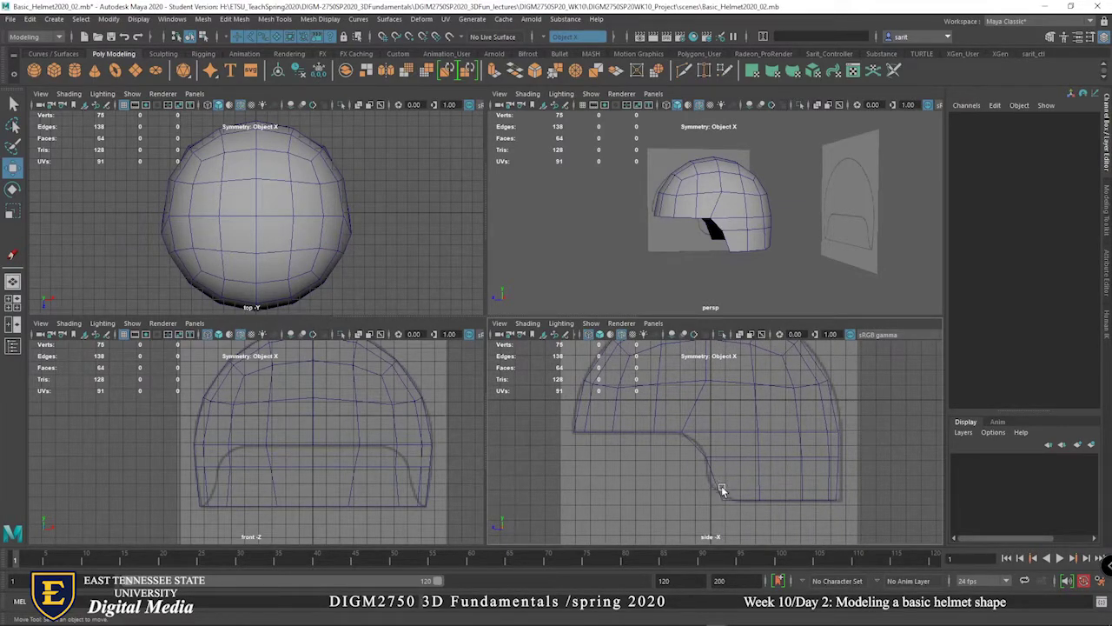
pyautogui.moveTo(710, 467); pyautogui.dragTo(719, 429, button='right')
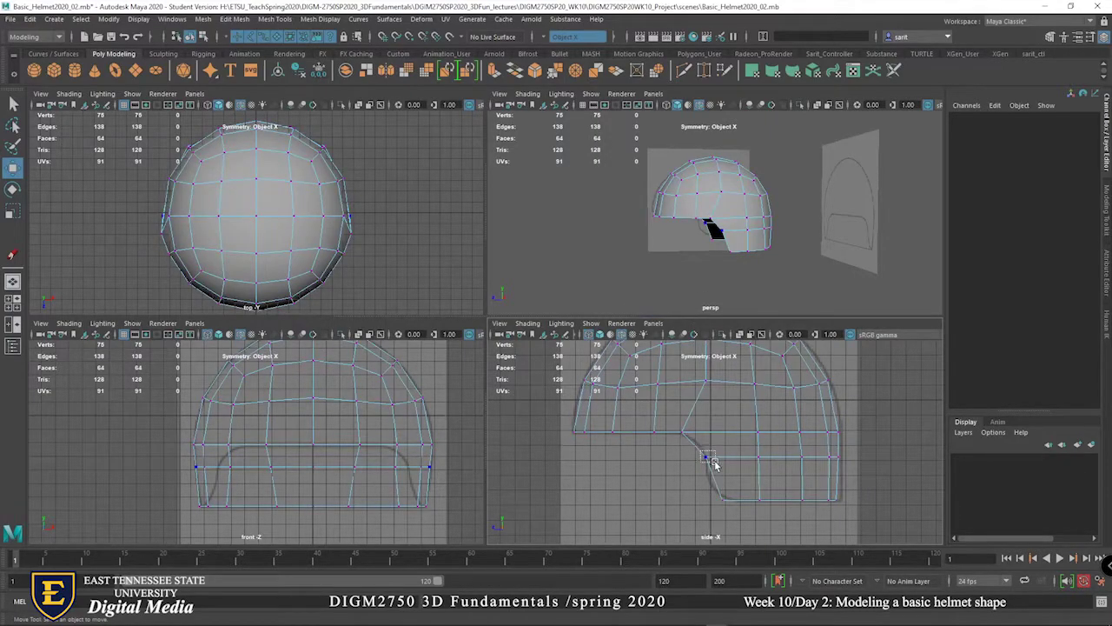
pyautogui.click(710, 459)
pyautogui.press('5')
pyautogui.moveTo(436, 470); pyautogui.dragTo(443, 472)
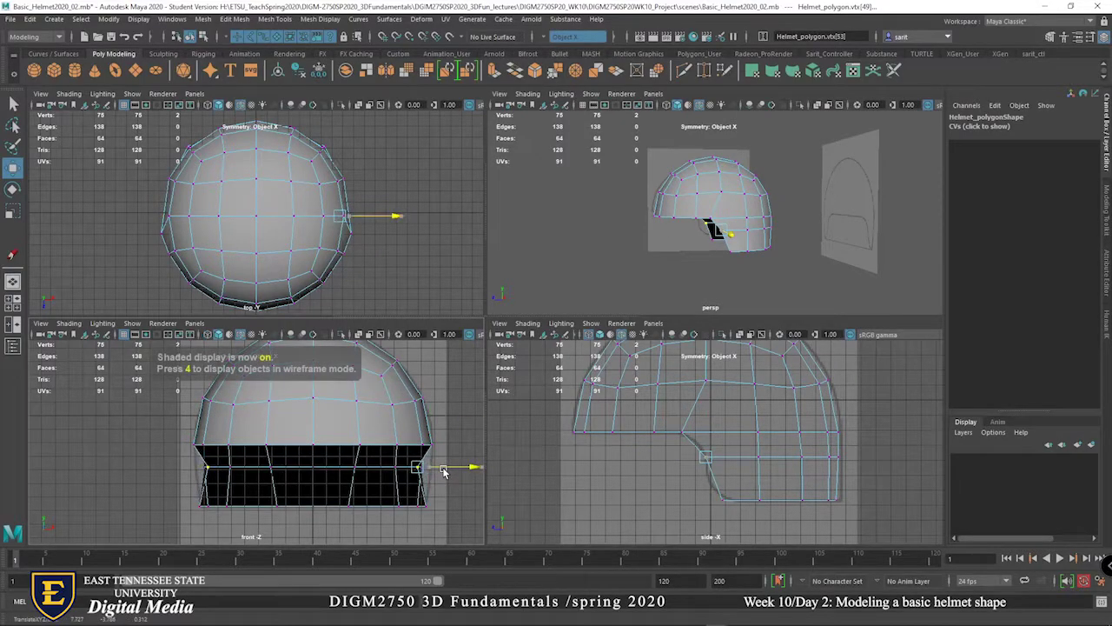
pyautogui.moveTo(443, 472); pyautogui.dragTo(443, 472)
pyautogui.moveTo(407, 438); pyautogui.dragTo(446, 449)
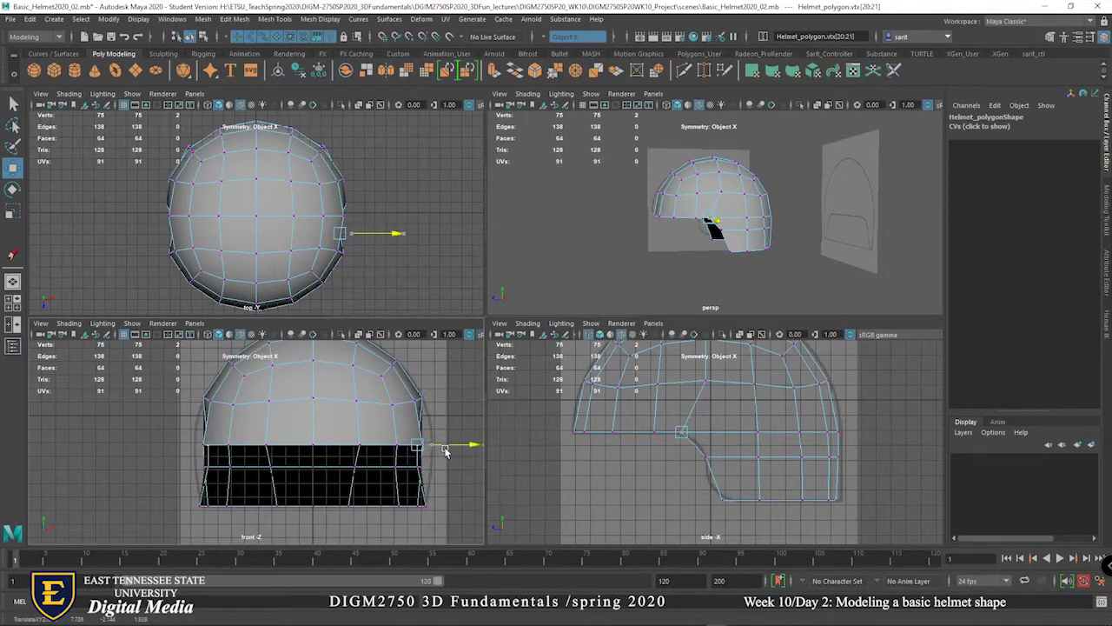
pyautogui.moveTo(445, 451); pyautogui.dragTo(445, 451)
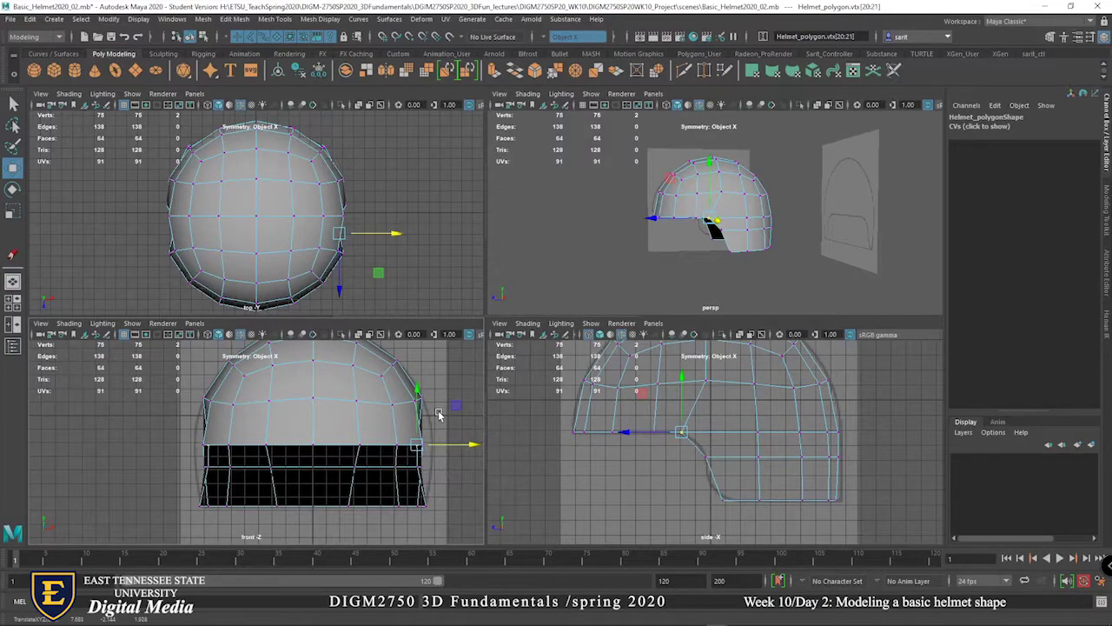
# Try to move the outermost vertices of the opening's upper row sideways in an enlarged front view.
pyautogui.click(421, 452)
pyautogui.click(421, 443)
pyautogui.moveTo(421, 443); pyautogui.dragTo(367, 298, button='right')
pyautogui.click(419, 445)
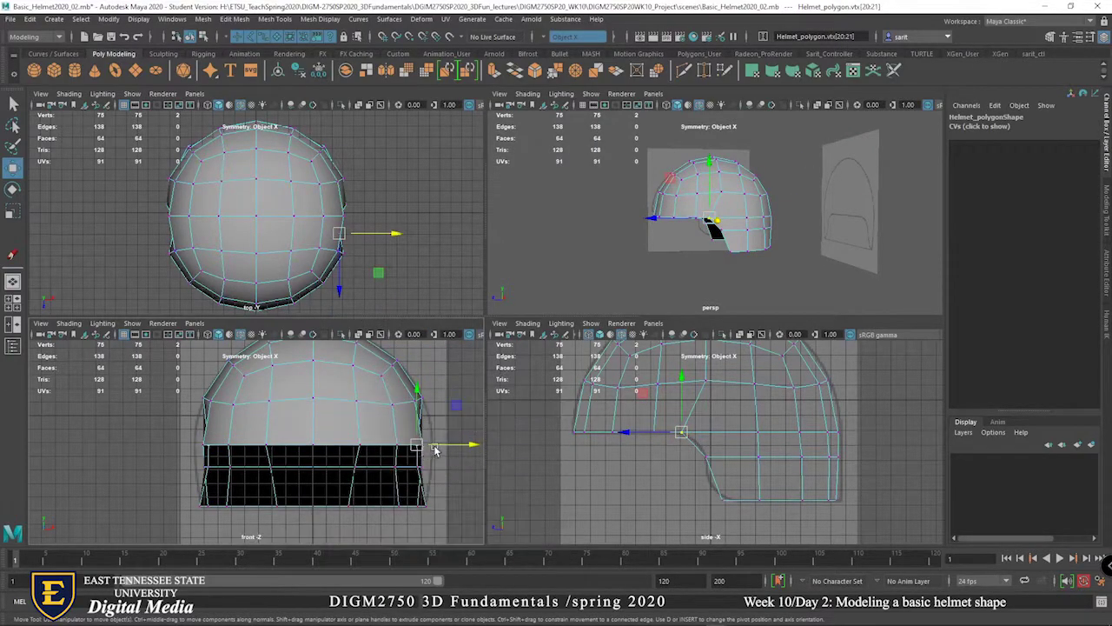
pyautogui.press('space')
pyautogui.keyDown('alt'); pyautogui.moveTo(765, 378); pyautogui.dragTo(735, 388, button='middle'); pyautogui.keyUp('alt')
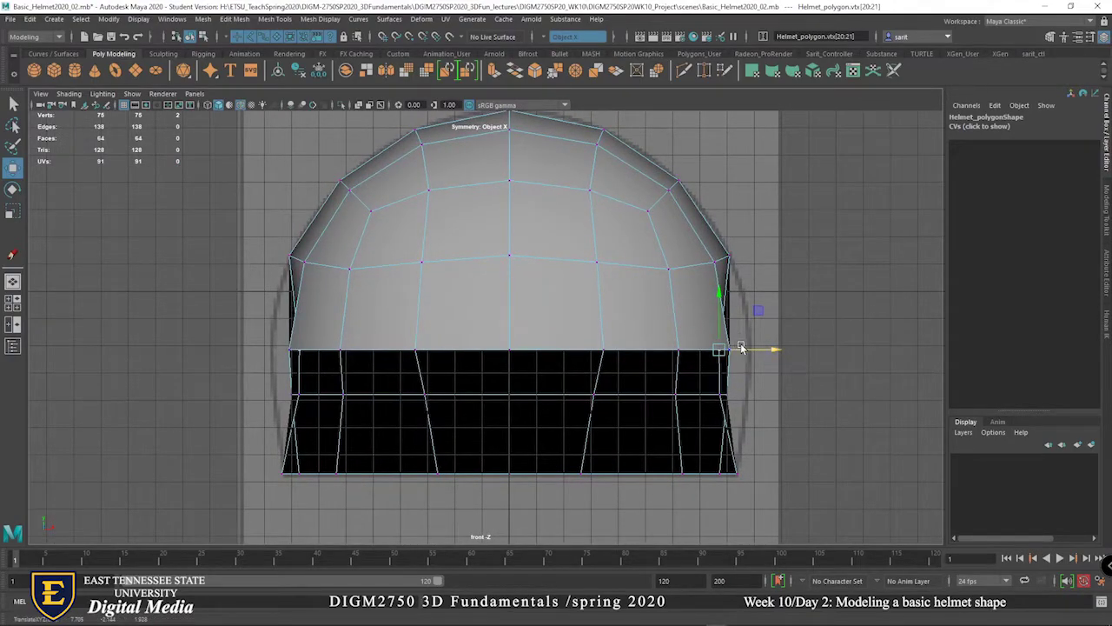
pyautogui.click(730, 353)
pyautogui.click(728, 350)
pyautogui.moveTo(726, 351); pyautogui.dragTo(701, 365, button='right')
pyautogui.click(730, 348)
pyautogui.press('f')
pyautogui.keyDown('alt'); pyautogui.moveTo(907, 429); pyautogui.dragTo(692, 343, button='middle'); pyautogui.keyUp('alt')
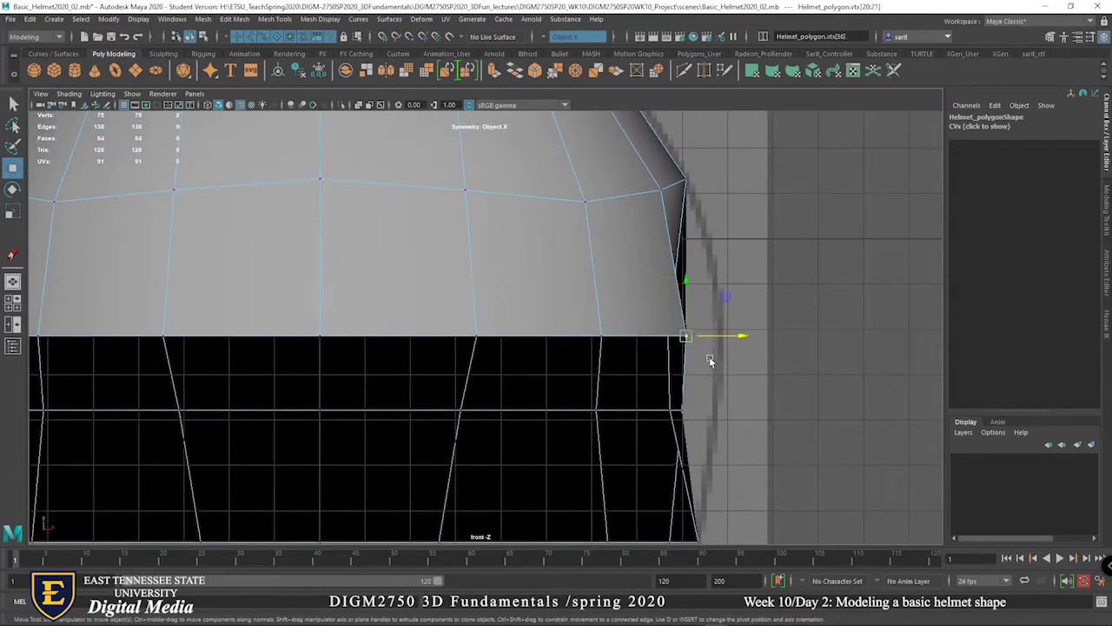
pyautogui.moveTo(721, 335)
pyautogui.mouseDown()
pyautogui.moveTo(689, 335)
pyautogui.moveTo(726, 335)
pyautogui.mouseUp()
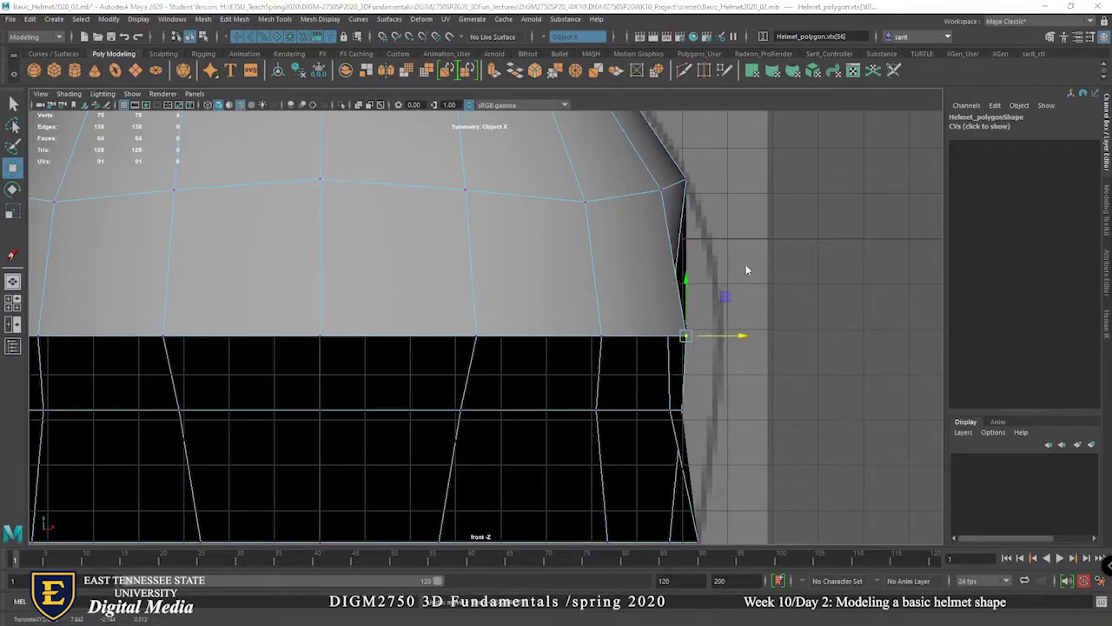
# Move the two rim vertices just ahead of the opening's upper corner inward on both sides of the helmet.
pyautogui.press('space')
pyautogui.press('space')
pyautogui.keyDown('alt'); pyautogui.moveTo(768, 213); pyautogui.dragTo(608, 459); pyautogui.keyUp('alt')
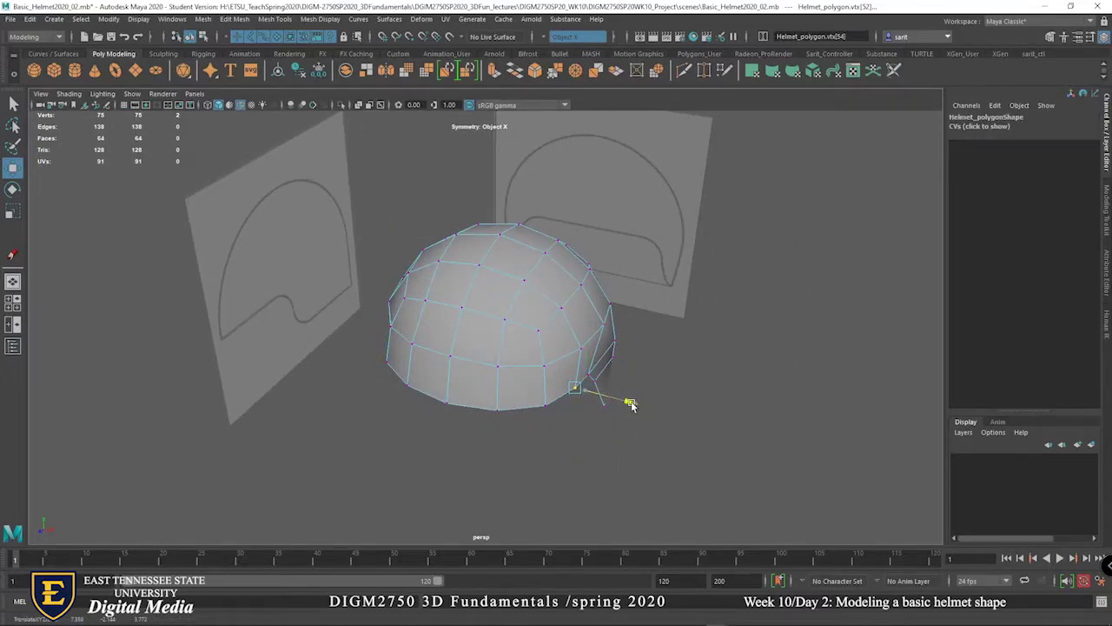
pyautogui.press('space')
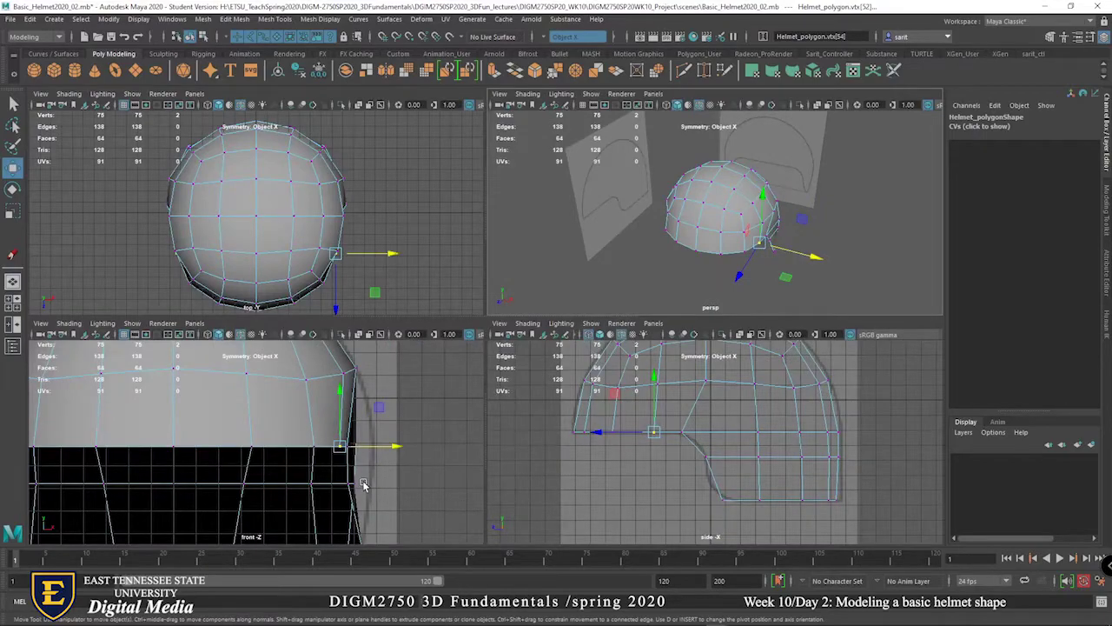
pyautogui.press('4')
pyautogui.moveTo(377, 443); pyautogui.dragTo(344, 467)
pyautogui.click(314, 448)
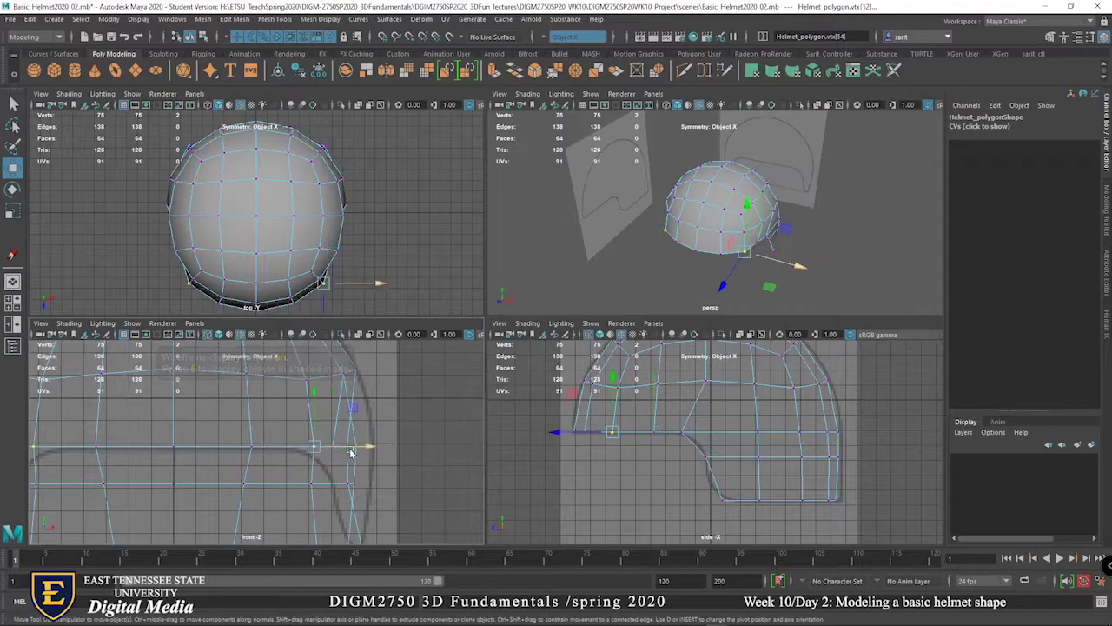
pyautogui.click(339, 451)
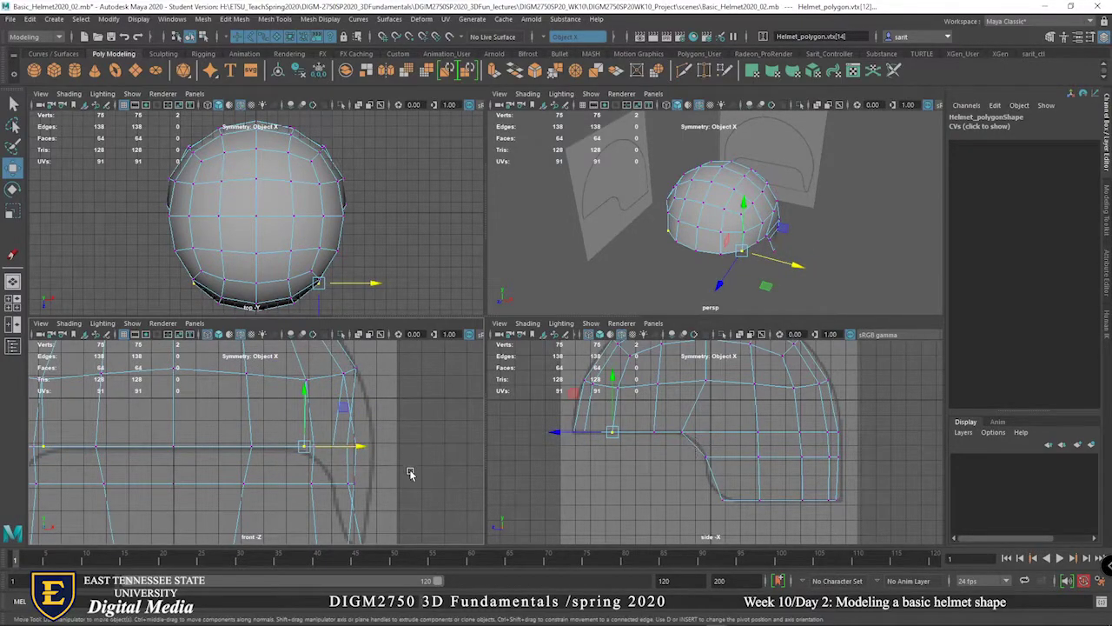
# In the front view, select the side vertices at the opening's upper corner and the row below and move them outward to the reference outline.
pyautogui.keyDown('alt'); pyautogui.moveTo(791, 279); pyautogui.dragTo(834, 266); pyautogui.keyUp('alt')
pyautogui.keyDown('alt'); pyautogui.moveTo(451, 482); pyautogui.dragTo(400, 499, button='middle'); pyautogui.keyUp('alt')
pyautogui.moveTo(399, 499)
pyautogui.mouseDown()
pyautogui.moveTo(345, 408)
pyautogui.moveTo(388, 499)
pyautogui.mouseUp()
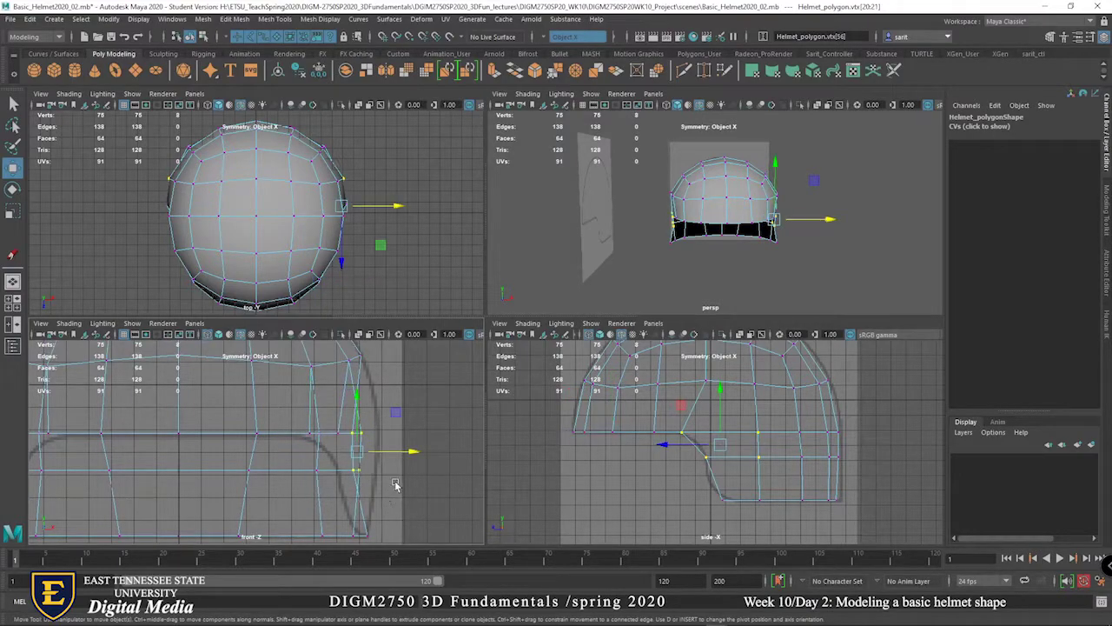
pyautogui.moveTo(403, 458); pyautogui.dragTo(415, 458)
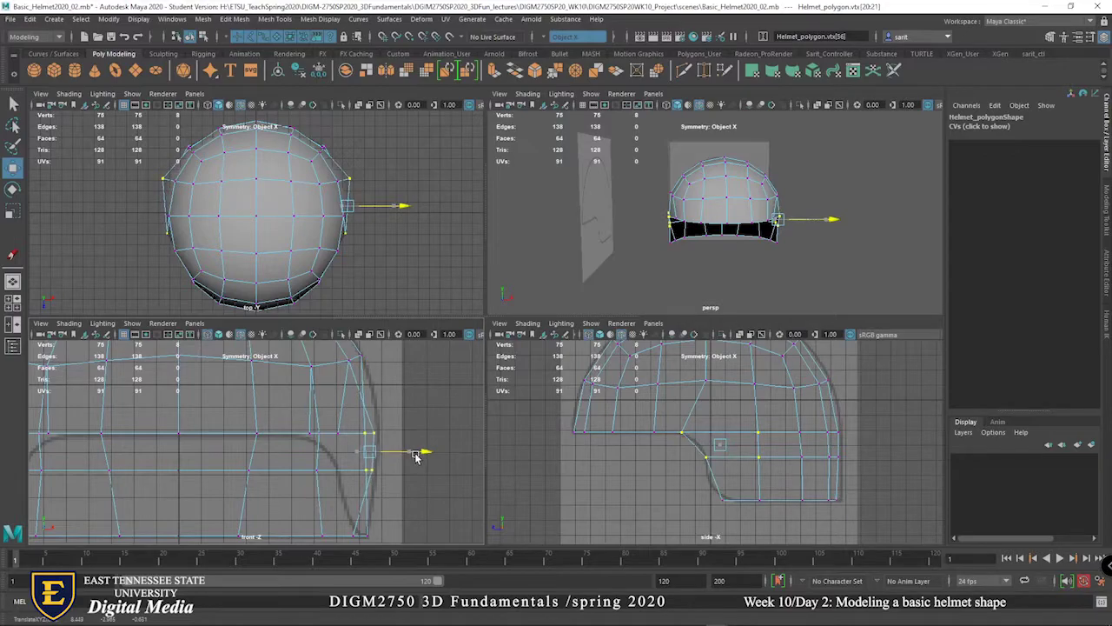
# Select the bottom rim vertices at the helmet's rear sides and move them inward along the X axis in the front view.
pyautogui.keyDown('alt'); pyautogui.moveTo(674, 300); pyautogui.dragTo(551, 289); pyautogui.keyUp('alt')
pyautogui.click(670, 242)
pyautogui.moveTo(628, 241); pyautogui.dragTo(628, 242)
pyautogui.click(688, 239)
pyautogui.moveTo(376, 537); pyautogui.dragTo(364, 540)
pyautogui.keyDown('alt'); pyautogui.moveTo(668, 303); pyautogui.dragTo(794, 285); pyautogui.keyUp('alt')
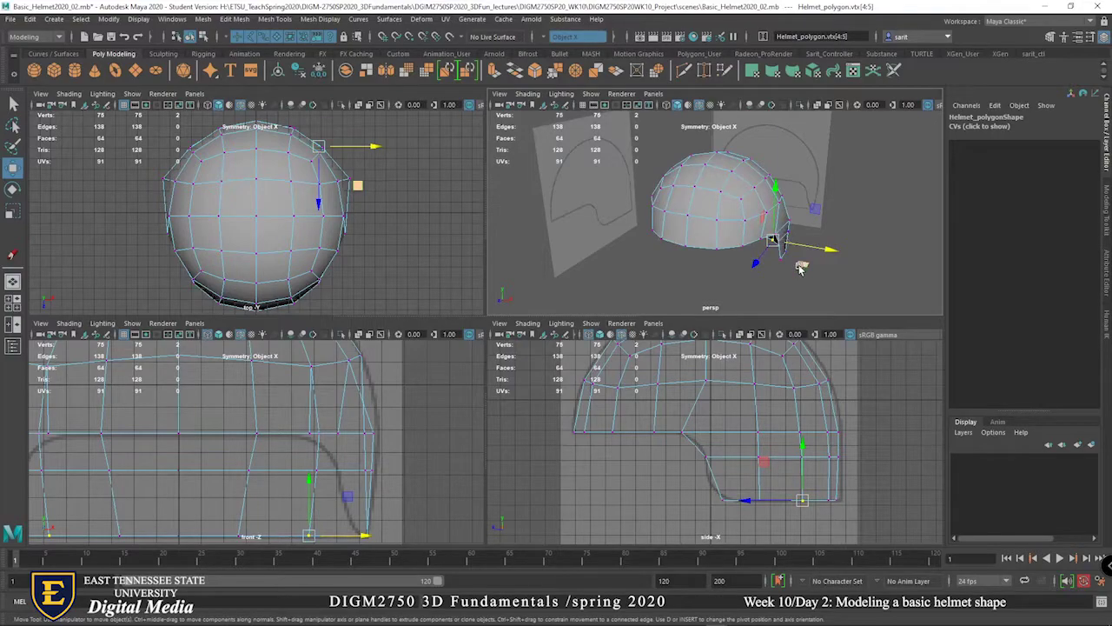
# In smooth preview, move the two foremost bottom rim vertices on each side inward to narrow the cheek area.
pyautogui.press('3')
pyautogui.keyDown('alt'); pyautogui.moveTo(786, 248); pyautogui.dragTo(780, 270); pyautogui.keyUp('alt')
pyautogui.click(734, 254)
pyautogui.click(776, 267)
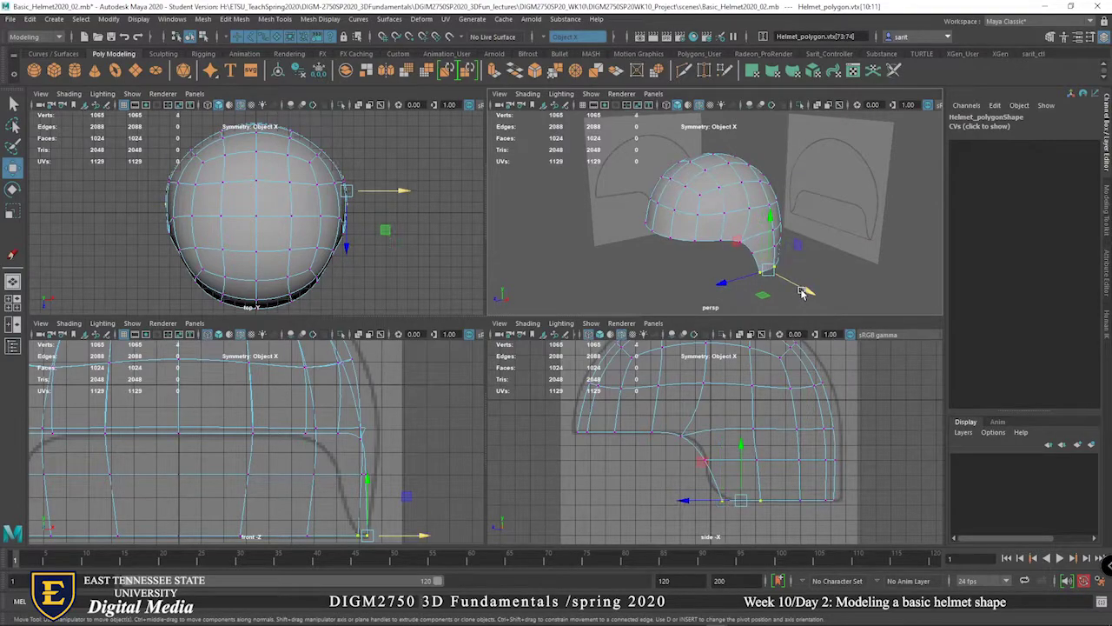
pyautogui.moveTo(800, 289); pyautogui.dragTo(799, 288)
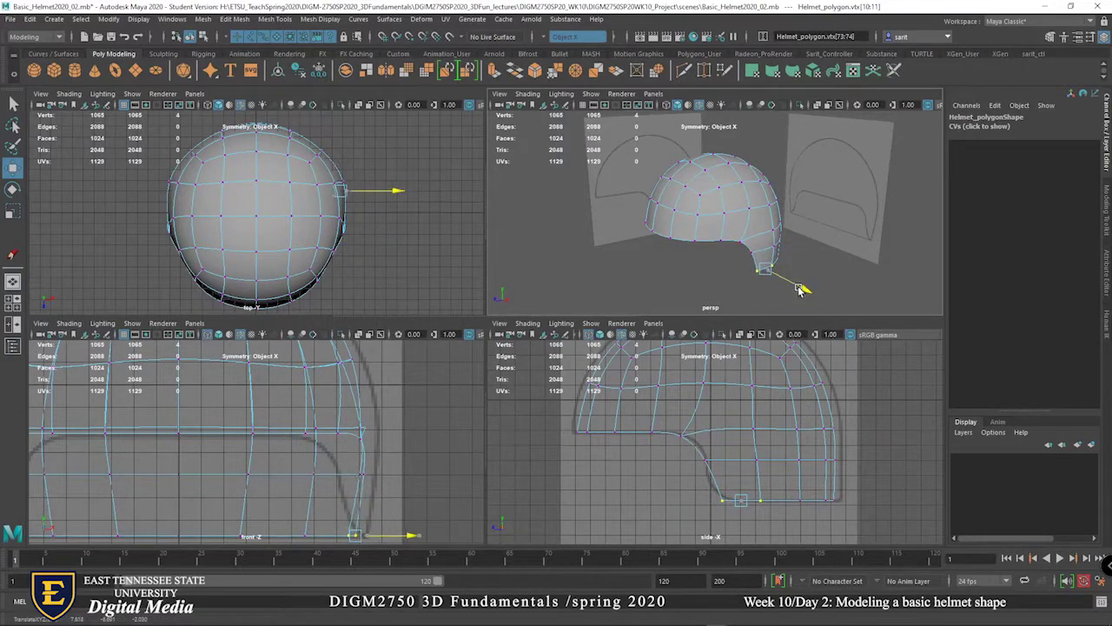
pyautogui.keyDown('alt'); pyautogui.moveTo(352, 499); pyautogui.dragTo(376, 458, button='middle'); pyautogui.keyUp('alt')
pyautogui.keyDown('alt'); pyautogui.moveTo(376, 458); pyautogui.dragTo(294, 472, button='right'); pyautogui.keyUp('alt')
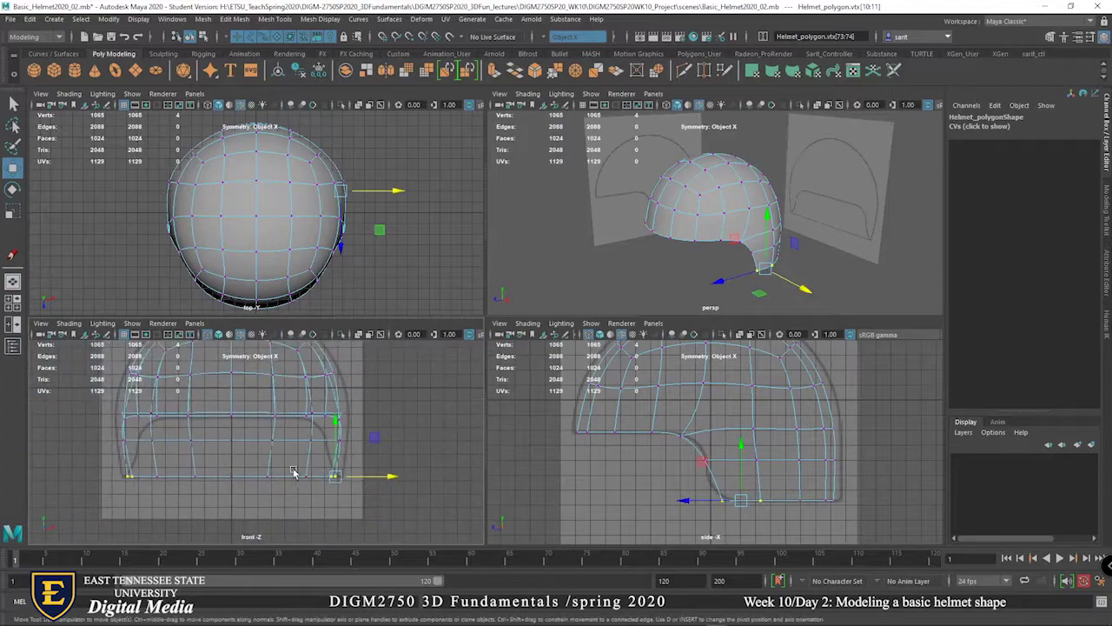
pyautogui.keyDown('alt'); pyautogui.moveTo(344, 434); pyautogui.dragTo(345, 474, button='middle'); pyautogui.keyUp('alt')
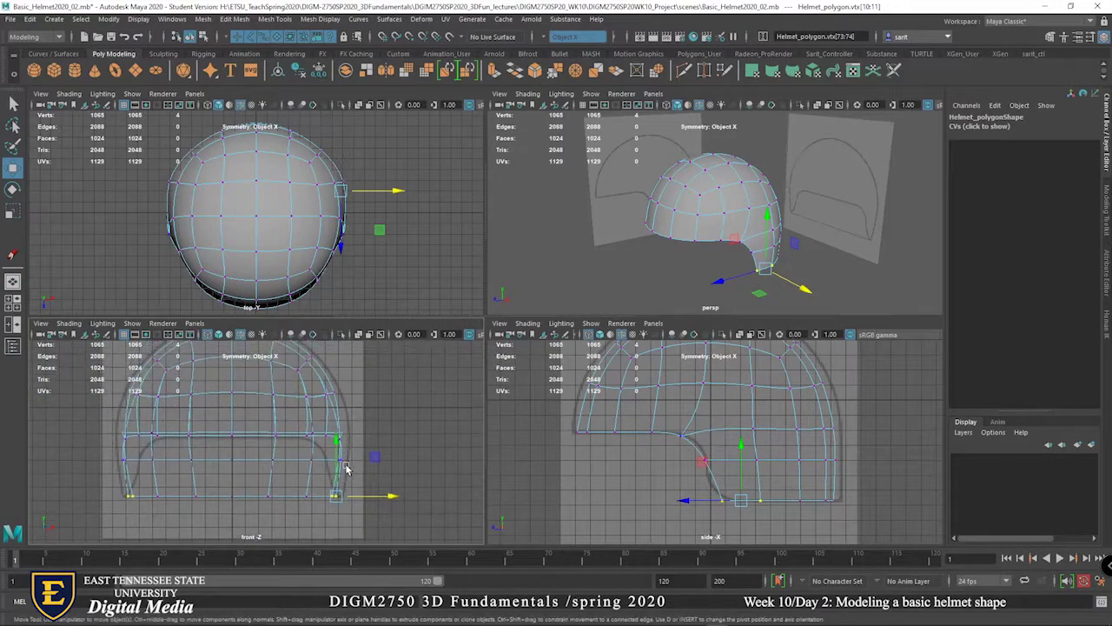
pyautogui.keyDown('alt'); pyautogui.moveTo(678, 294); pyautogui.dragTo(726, 286); pyautogui.keyUp('alt')
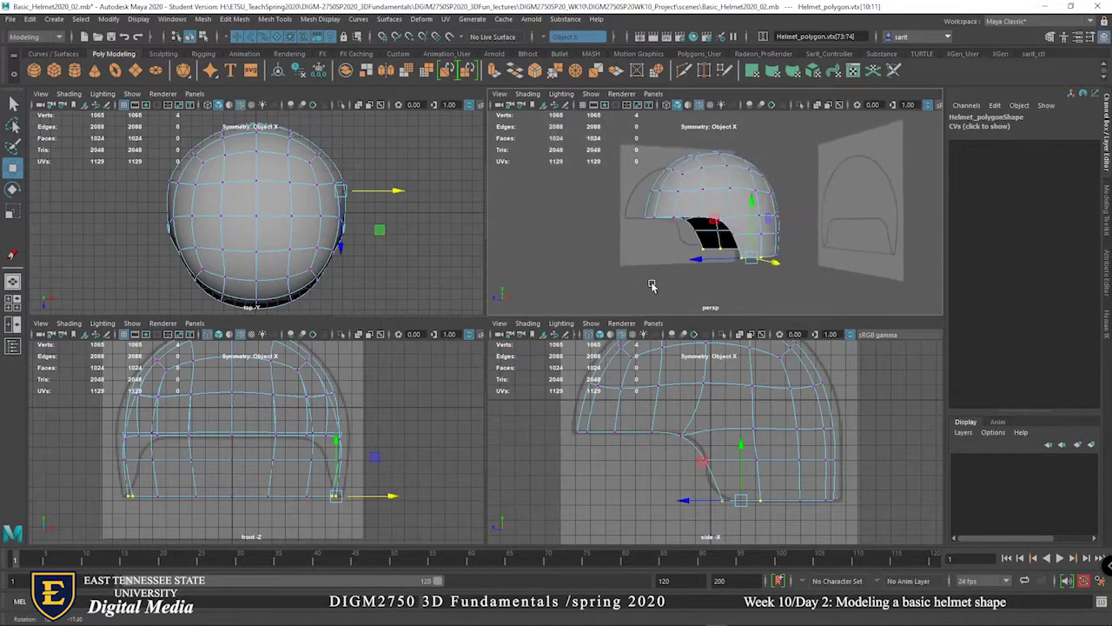
# Try to raise the front bottom corner vertices of the side pieces and move them forward to the reference curve.
pyautogui.click(741, 258)
pyautogui.click(741, 256)
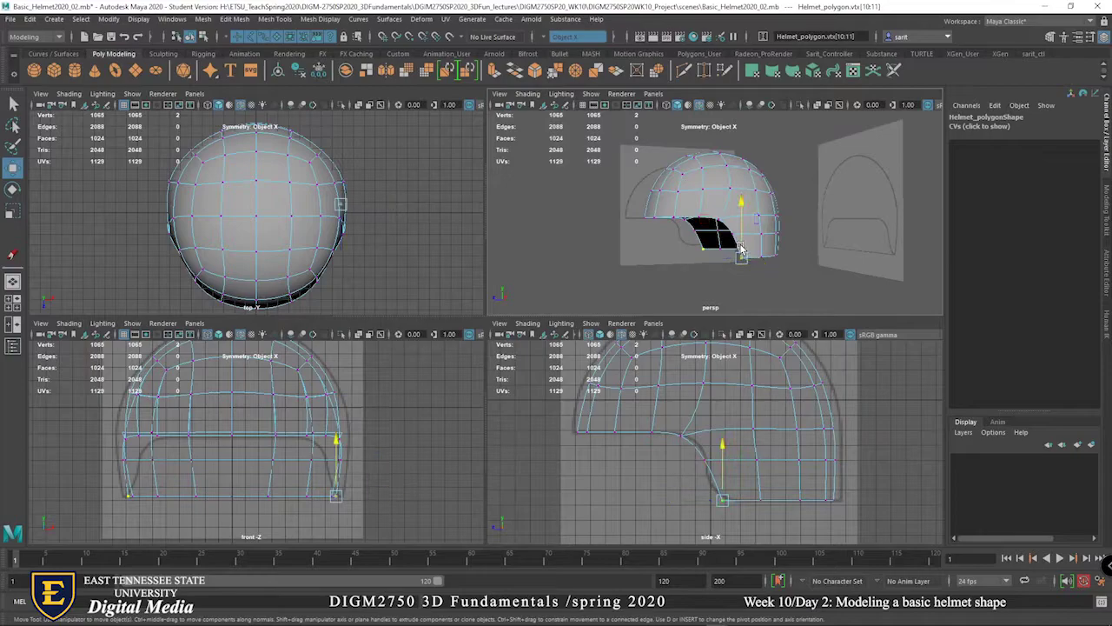
pyautogui.moveTo(741, 242); pyautogui.dragTo(739, 250)
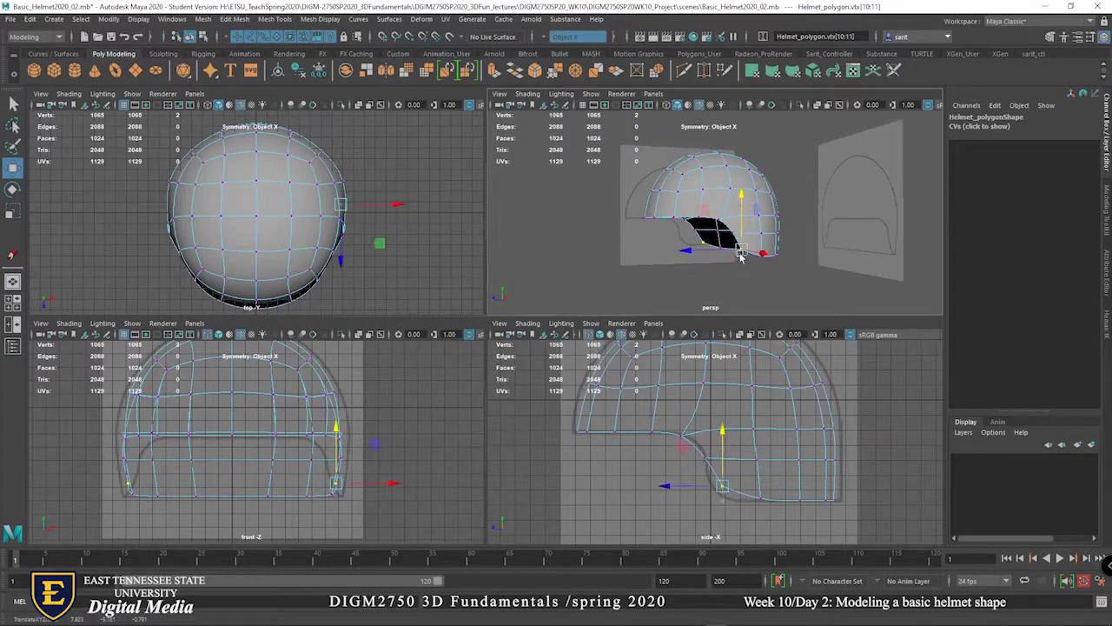
pyautogui.moveTo(688, 491); pyautogui.dragTo(685, 491)
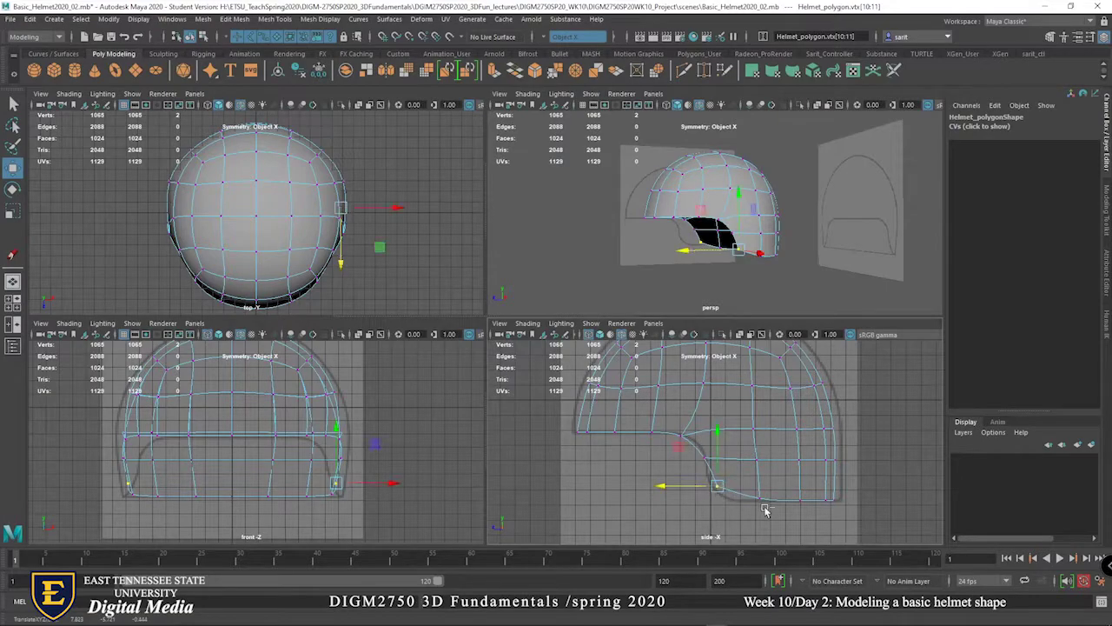
pyautogui.press('1')
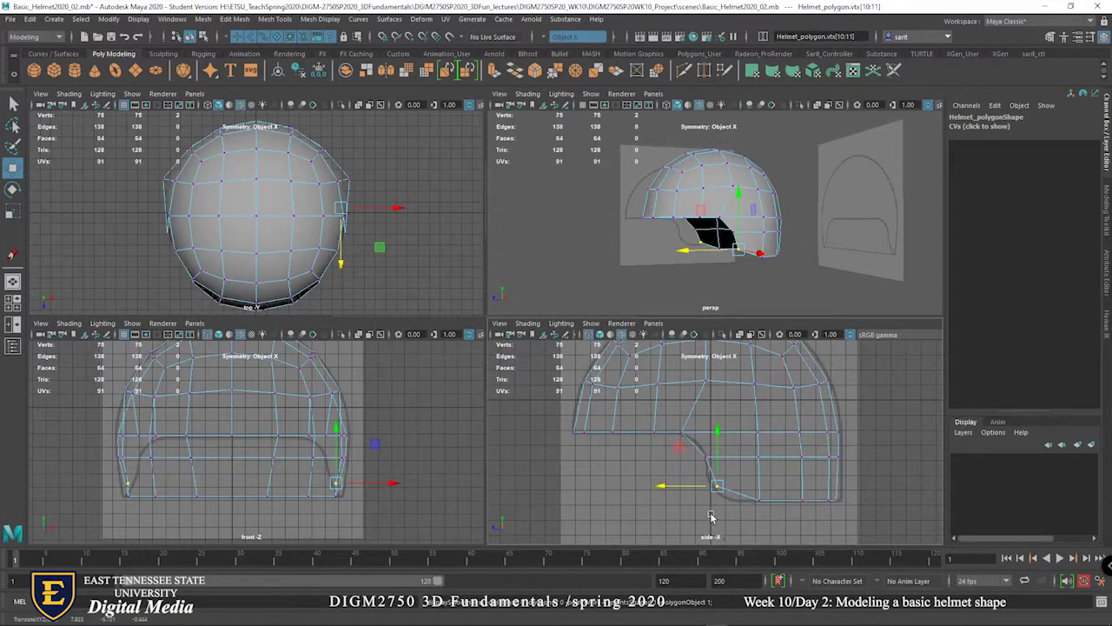
pyautogui.moveTo(727, 502); pyautogui.dragTo(737, 510)
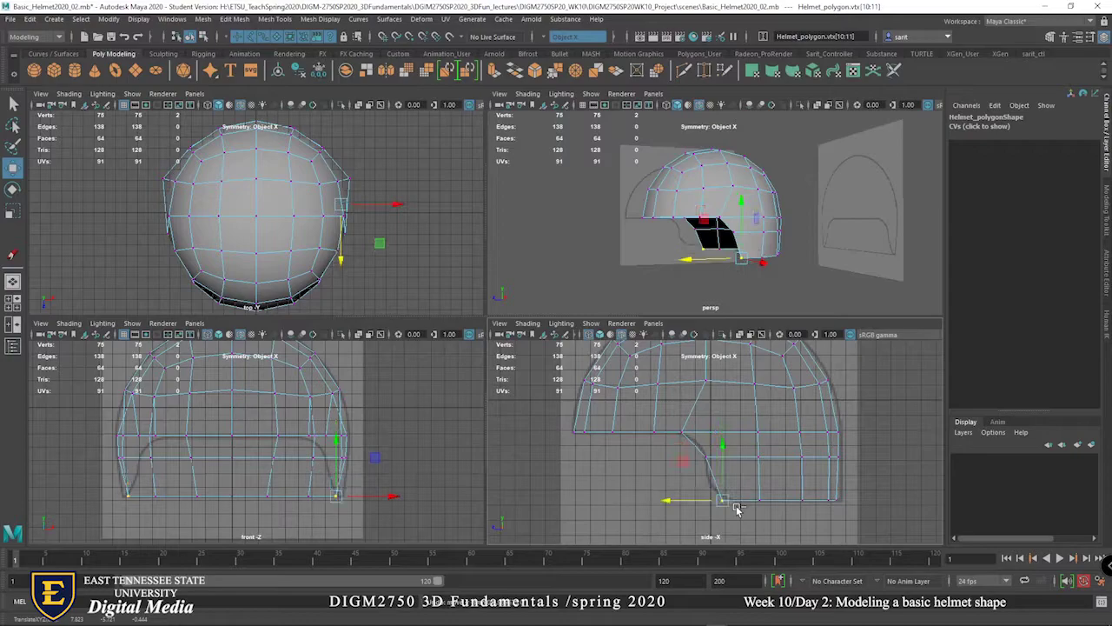
# Examine the opening's front side edge in perspective and activate the Multi-Cut tool on the helmet mesh.
pyautogui.keyDown('alt'); pyautogui.moveTo(735, 510); pyautogui.dragTo(751, 484, button='middle'); pyautogui.keyUp('alt')
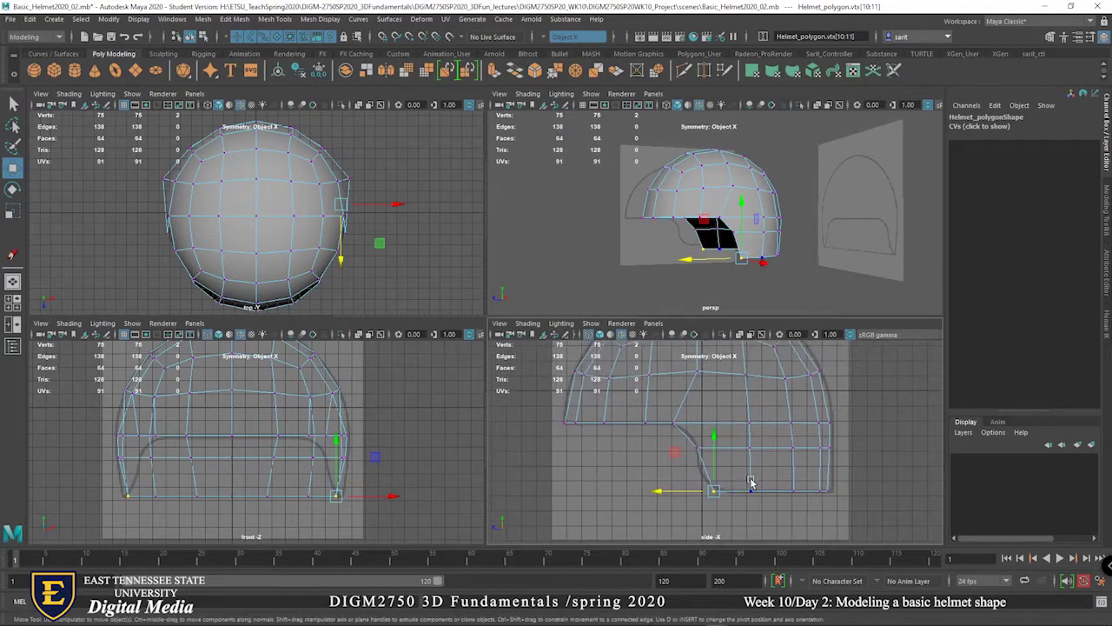
pyautogui.press('space')
pyautogui.keyDown('alt'); pyautogui.moveTo(688, 342); pyautogui.dragTo(508, 405); pyautogui.keyUp('alt')
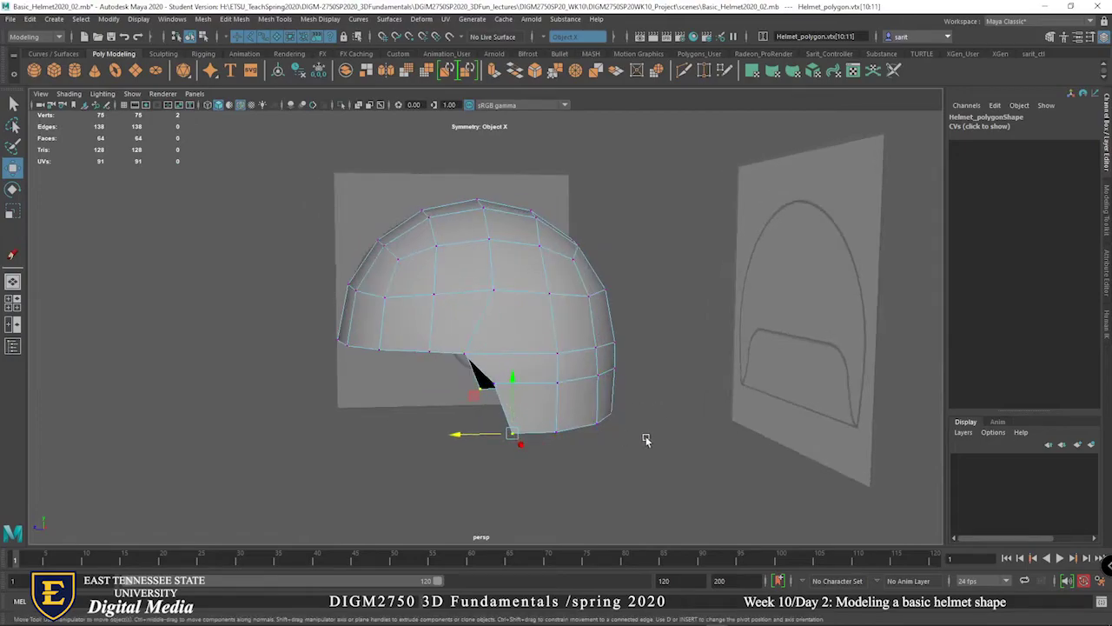
pyautogui.press('space')
pyautogui.keyDown('alt'); pyautogui.moveTo(695, 492); pyautogui.dragTo(718, 482, button='middle'); pyautogui.keyUp('alt')
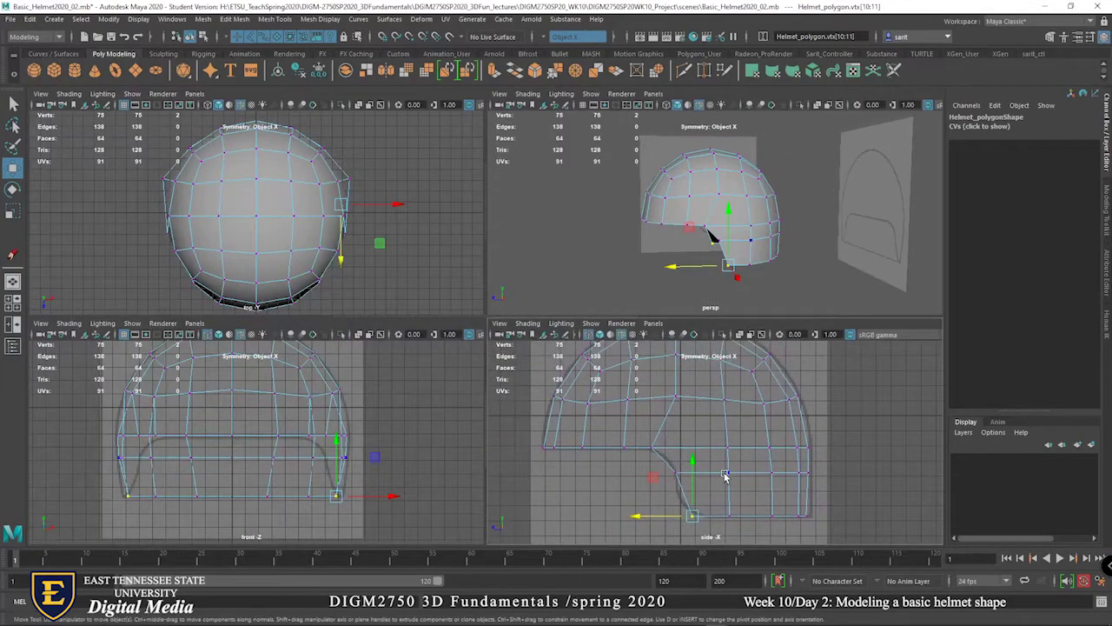
pyautogui.keyDown('shift'); pyautogui.rightClick(726, 474); pyautogui.keyUp('shift')
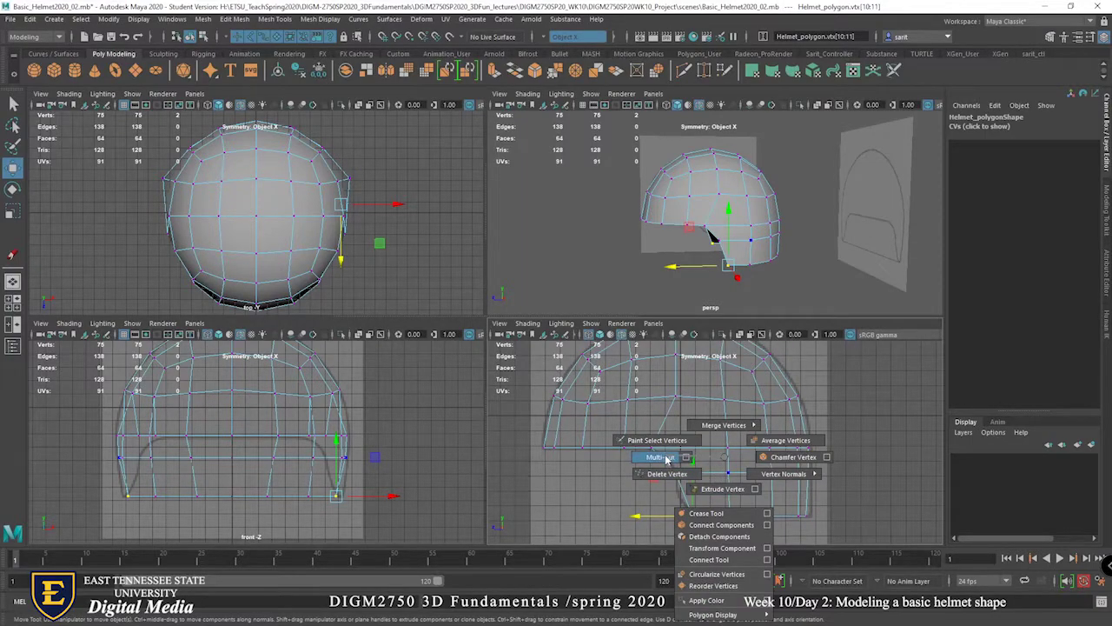
pyautogui.click(660, 457)
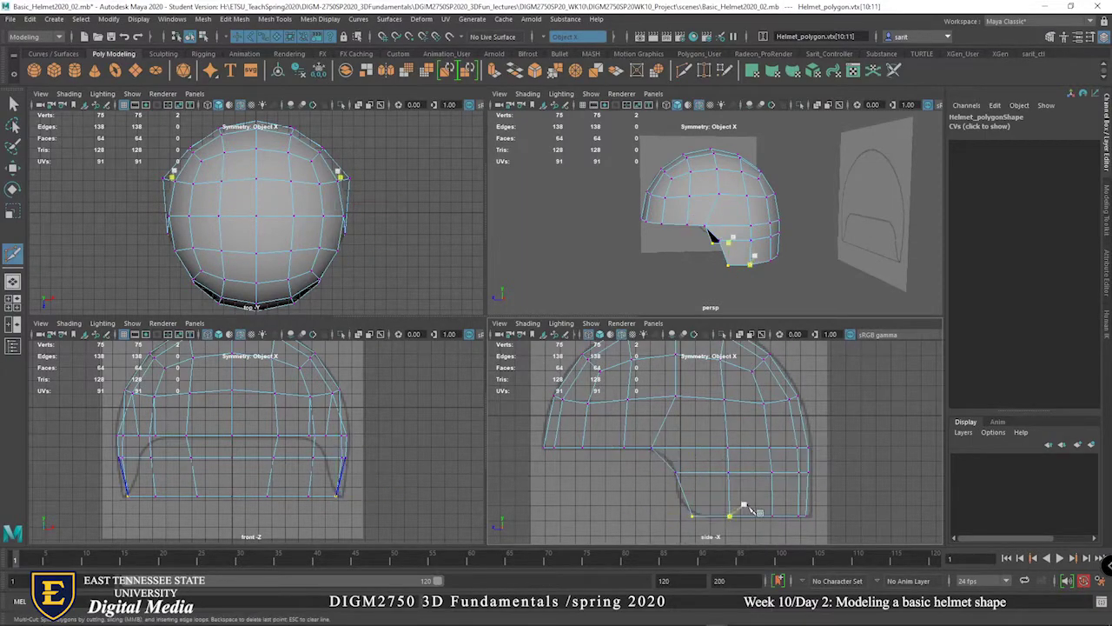
# Try to cut extra edges from the opening's curved side edge to the neighbouring side vertices in the side view.
pyautogui.click(676, 473)
pyautogui.click(728, 473)
pyautogui.press('Escape')
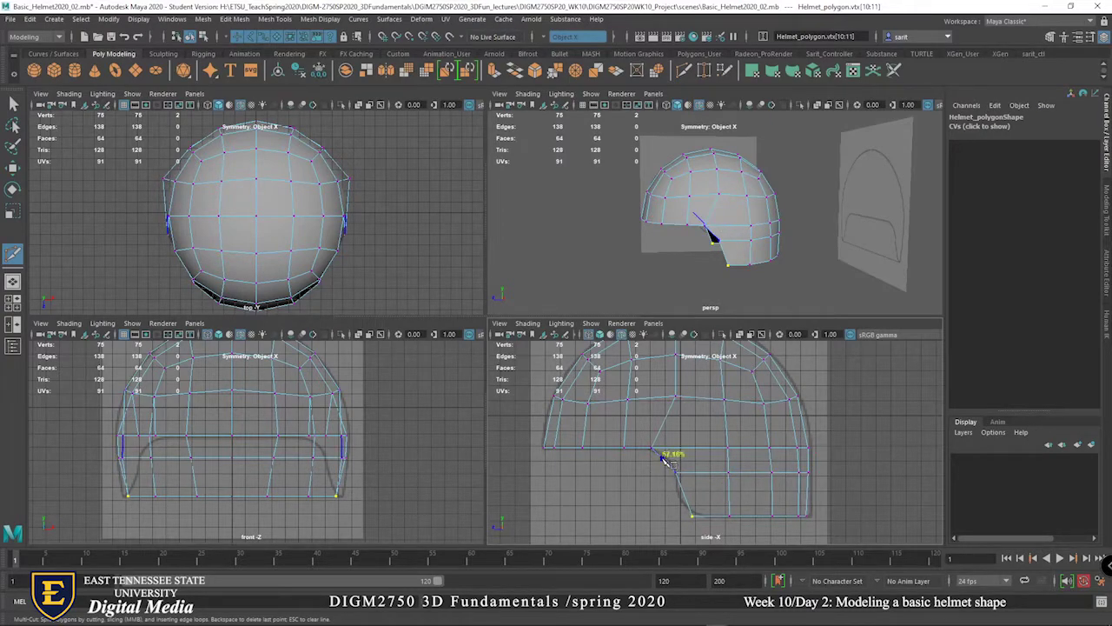
pyautogui.click(727, 448)
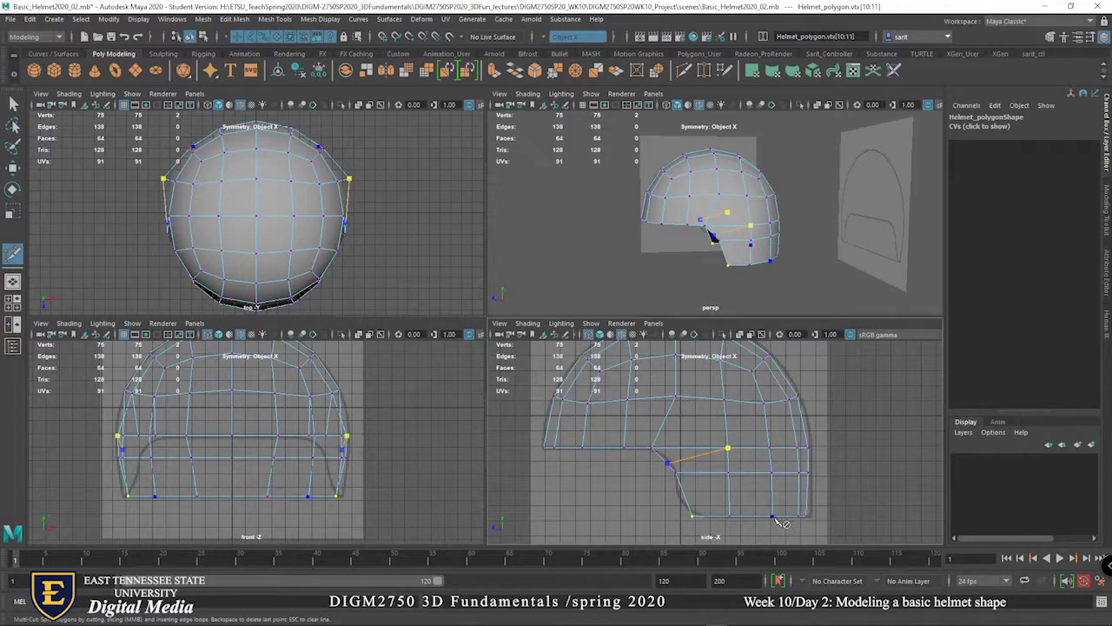
pyautogui.press('Return')
pyautogui.hotkey('ctrl', 'z')
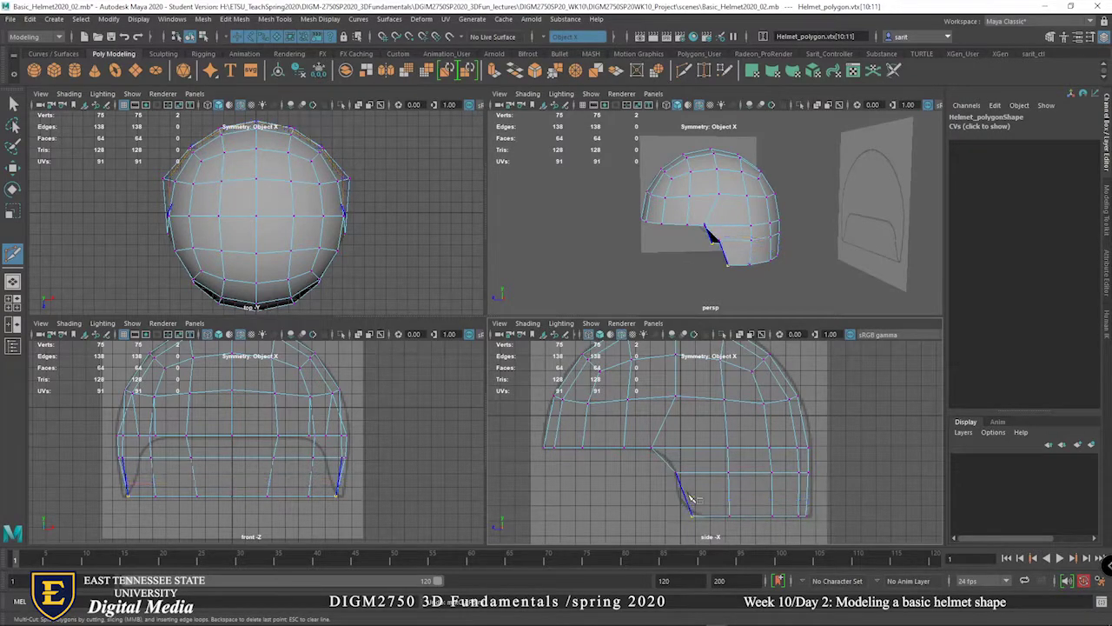
# Try to insert an edge loop around the helmet's lowest band of faces in an enlarged perspective view.
pyautogui.press('space')
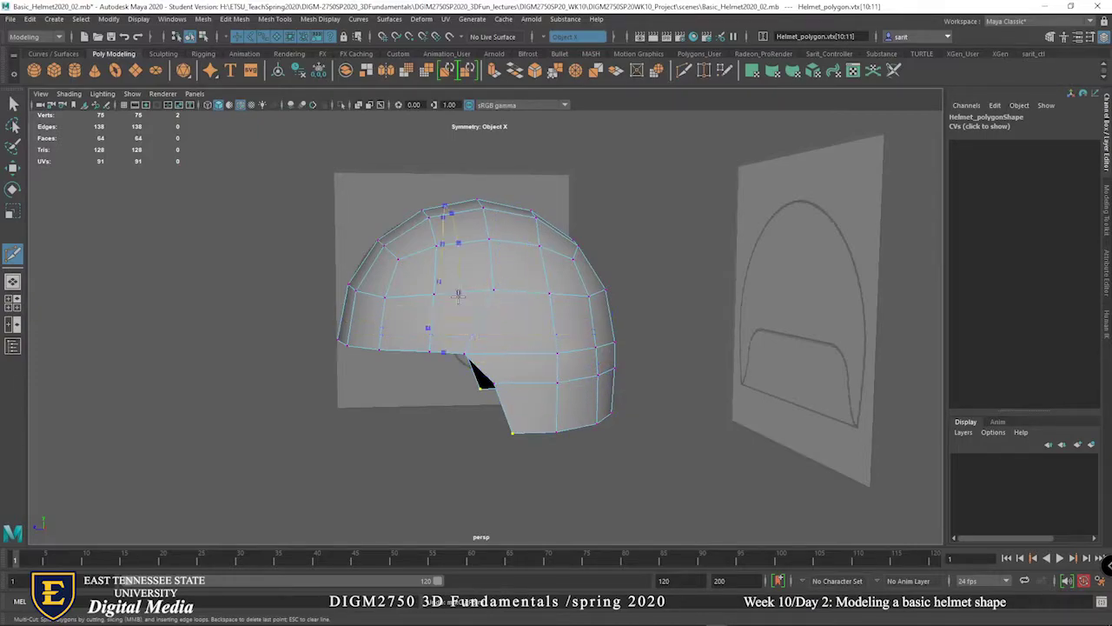
pyautogui.press('Return')
pyautogui.click(504, 410)
pyautogui.press('Return')
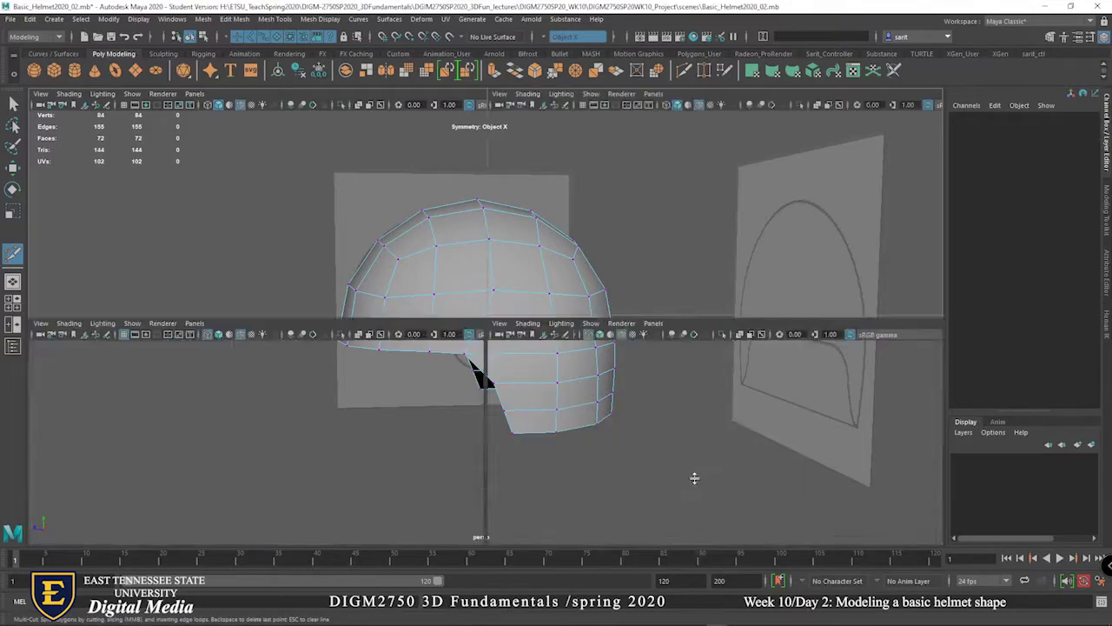
pyautogui.press('space')
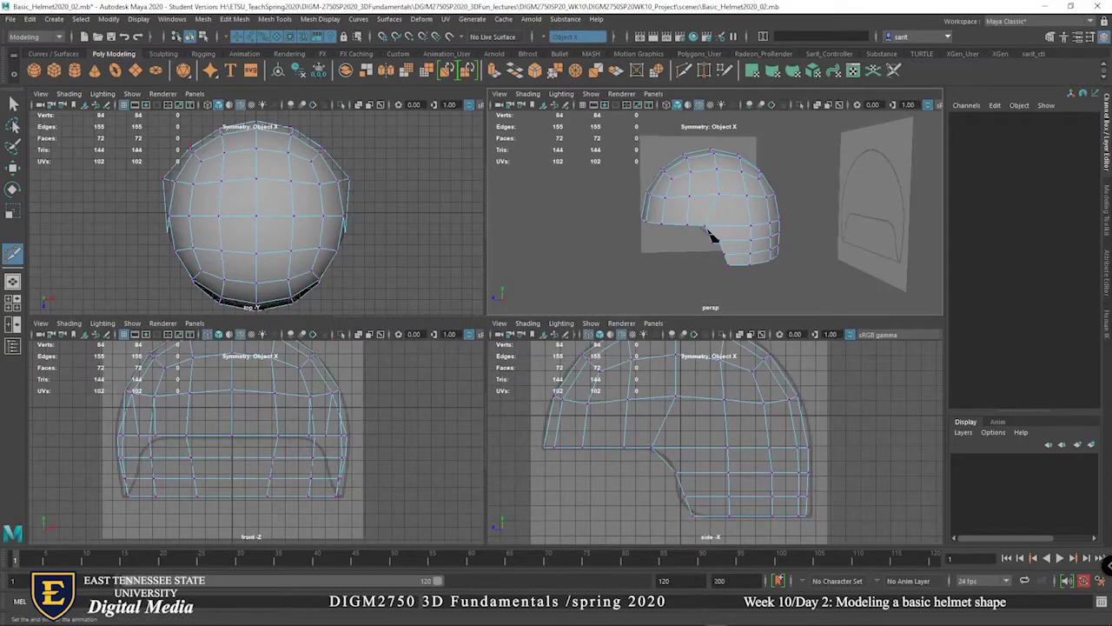
pyautogui.hotkey('ctrl', 'z')
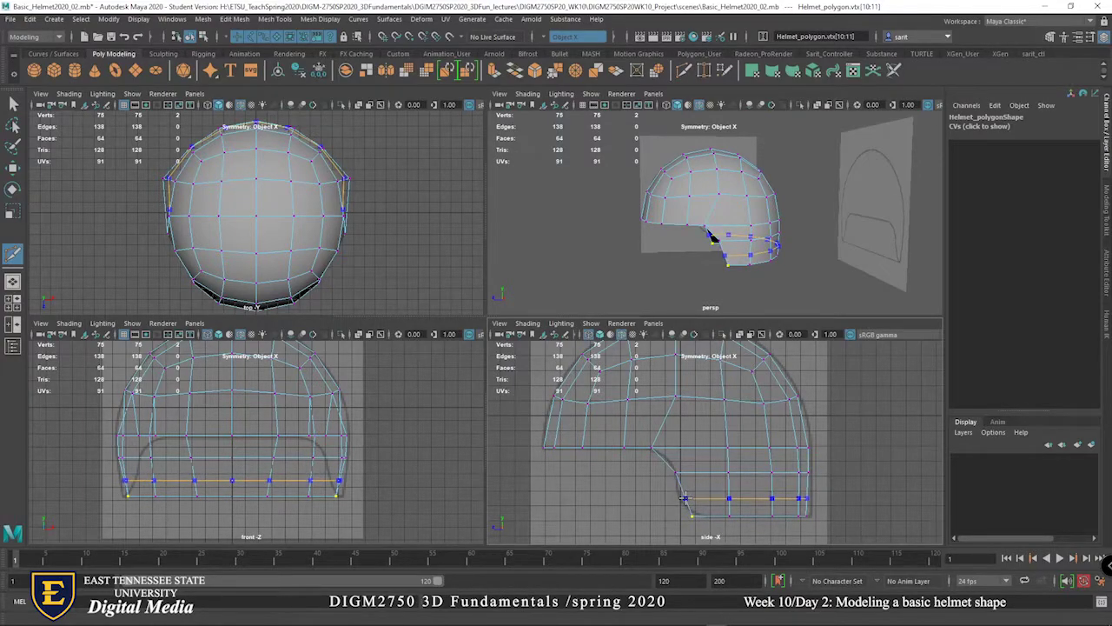
# Insert an edge loop around the lowest band in the side view and fit its front and bottom corner vertices to the reference curve.
pyautogui.click(684, 498)
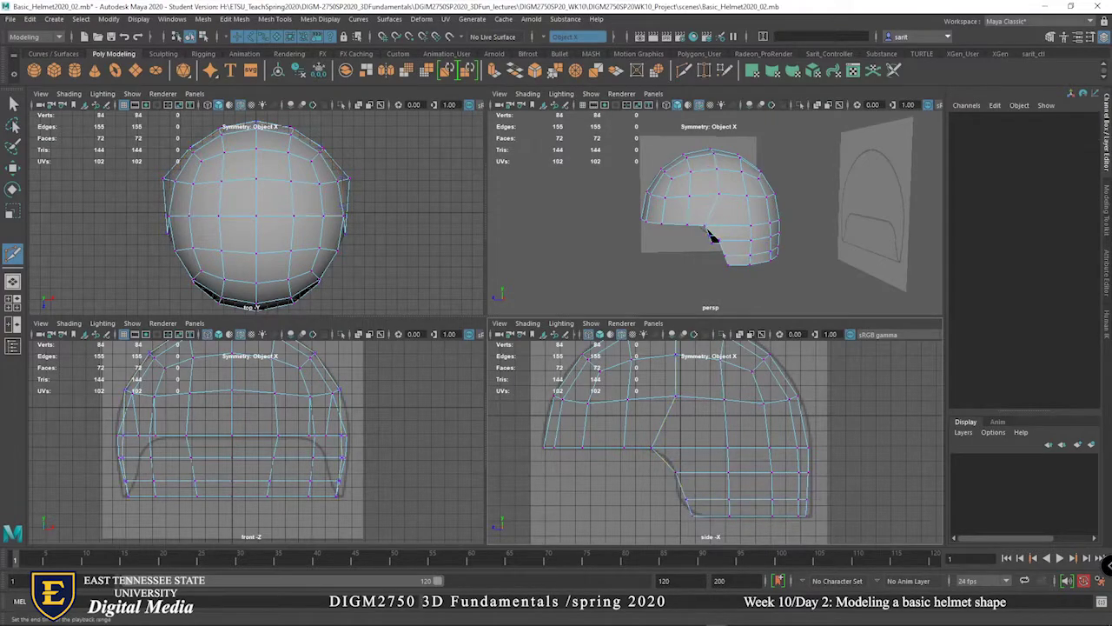
pyautogui.press('w')
pyautogui.moveTo(667, 491); pyautogui.dragTo(680, 516)
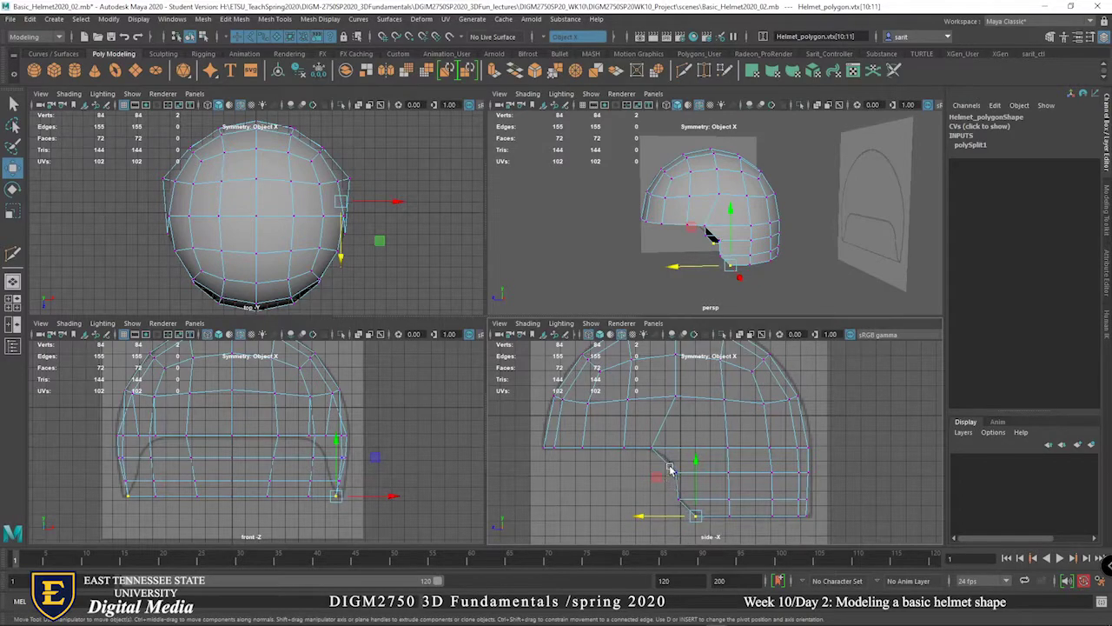
# Raise the vertex row just above the new edge loop slightly in the side view and preview the helmet smoothed.
pyautogui.moveTo(808, 493); pyautogui.dragTo(653, 461)
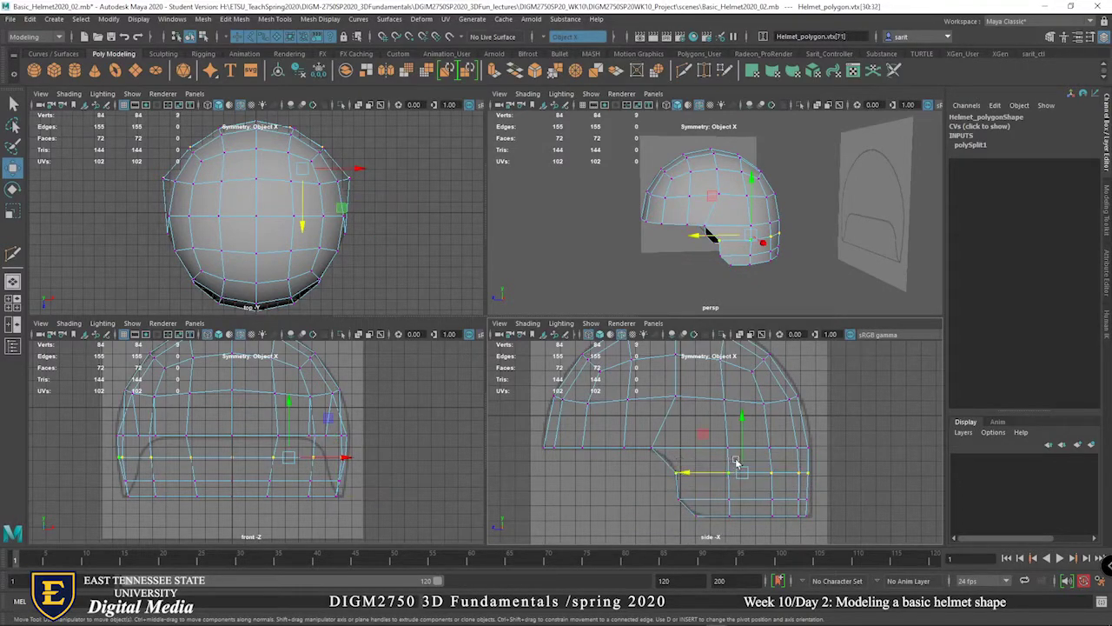
pyautogui.moveTo(742, 460); pyautogui.dragTo(739, 458)
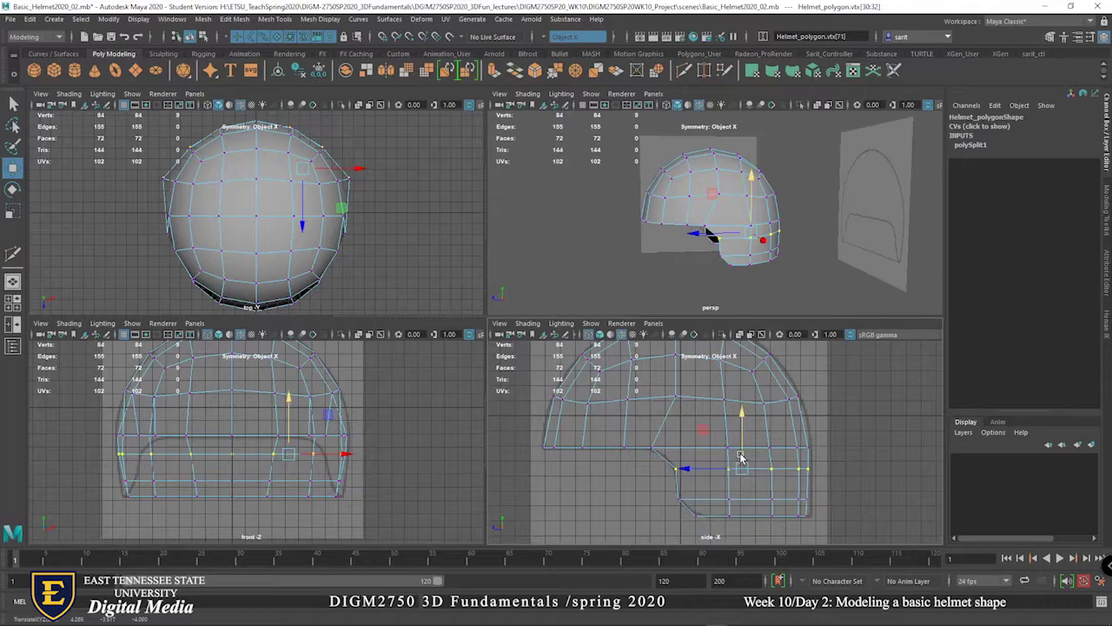
pyautogui.press('3')
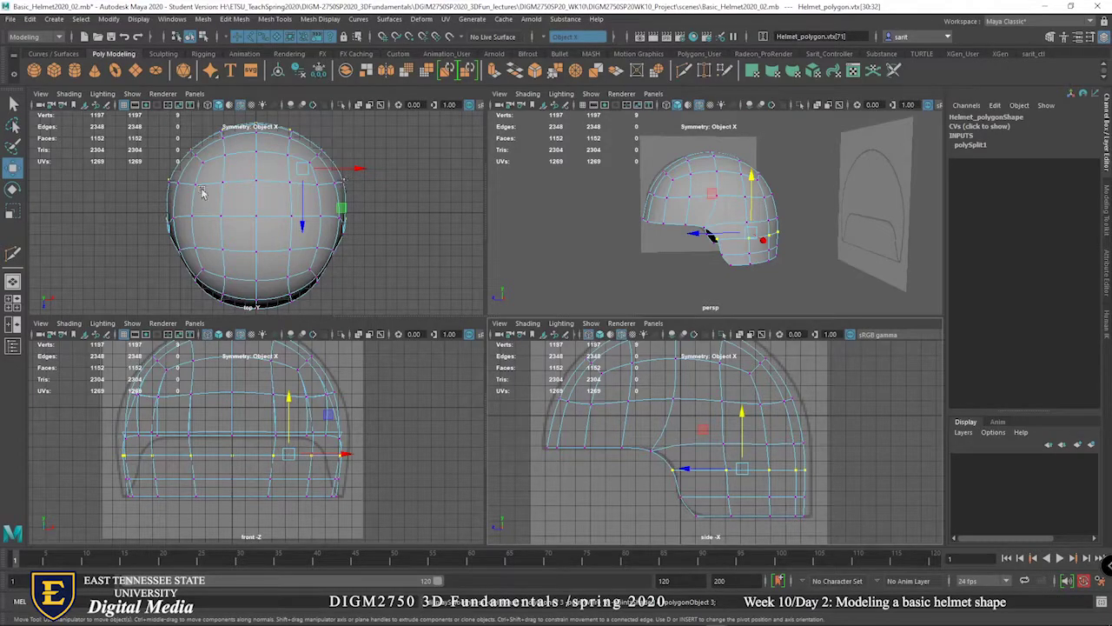
# Leave smooth preview and move the protruding column of side vertices behind the opening inward in the top view.
pyautogui.press('1')
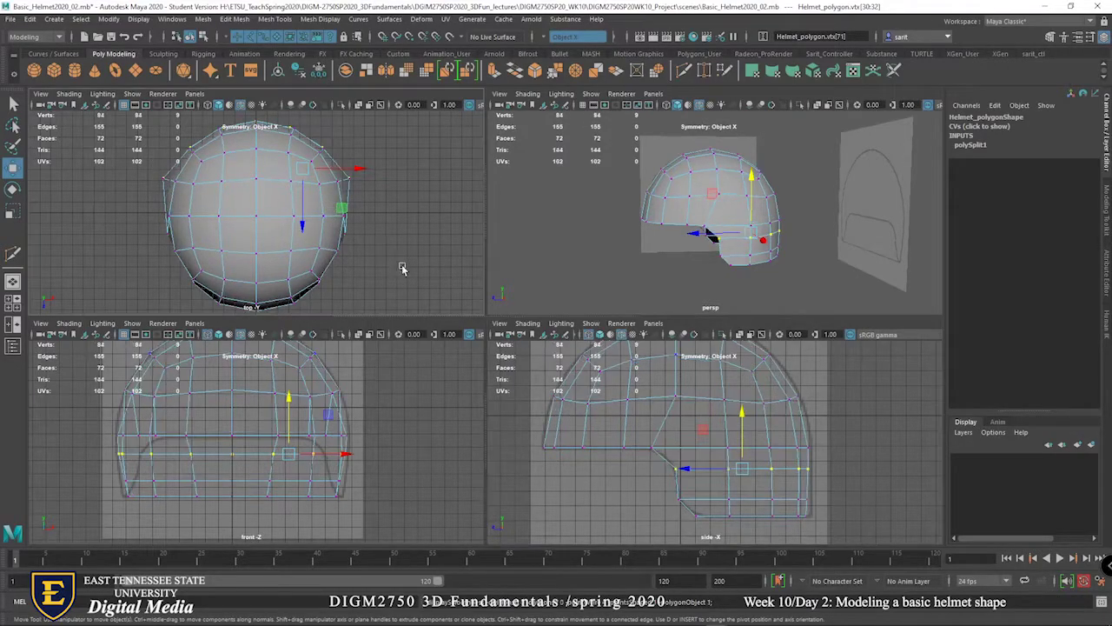
pyautogui.click(168, 180)
pyautogui.moveTo(392, 181); pyautogui.dragTo(384, 185)
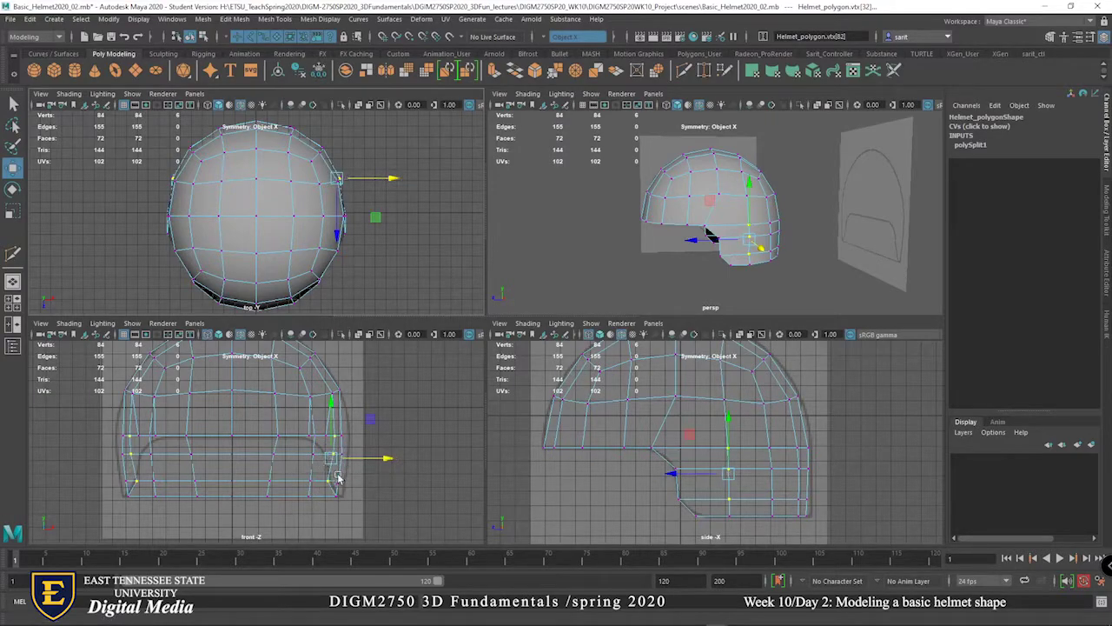
# Select the vertex row level with the opening's upper edge and scale it wider along X to the front reference outline.
pyautogui.moveTo(352, 440); pyautogui.dragTo(99, 412)
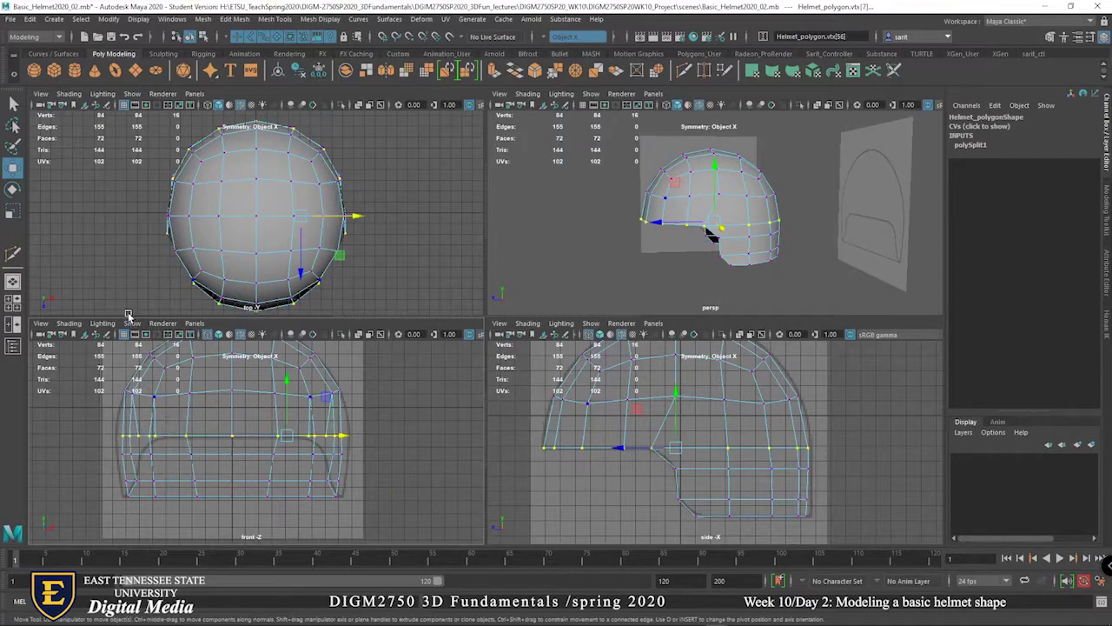
pyautogui.press('r')
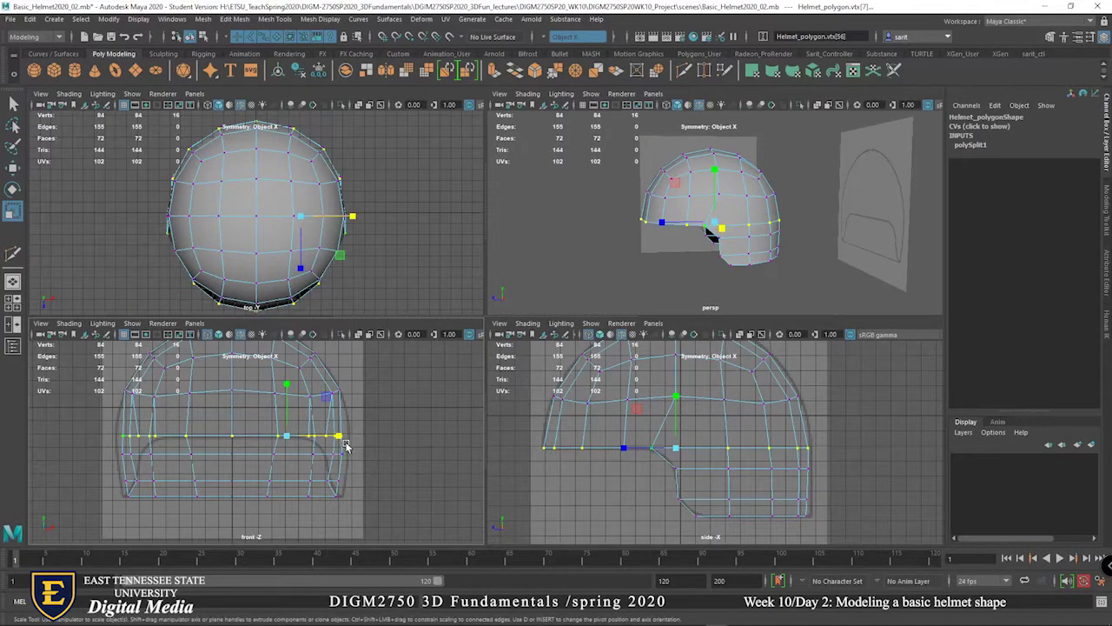
pyautogui.moveTo(337, 437); pyautogui.dragTo(347, 432)
# Move the opening's upper corner vertices slightly inward on both sides and display the front view shaded.
pyautogui.click(349, 234)
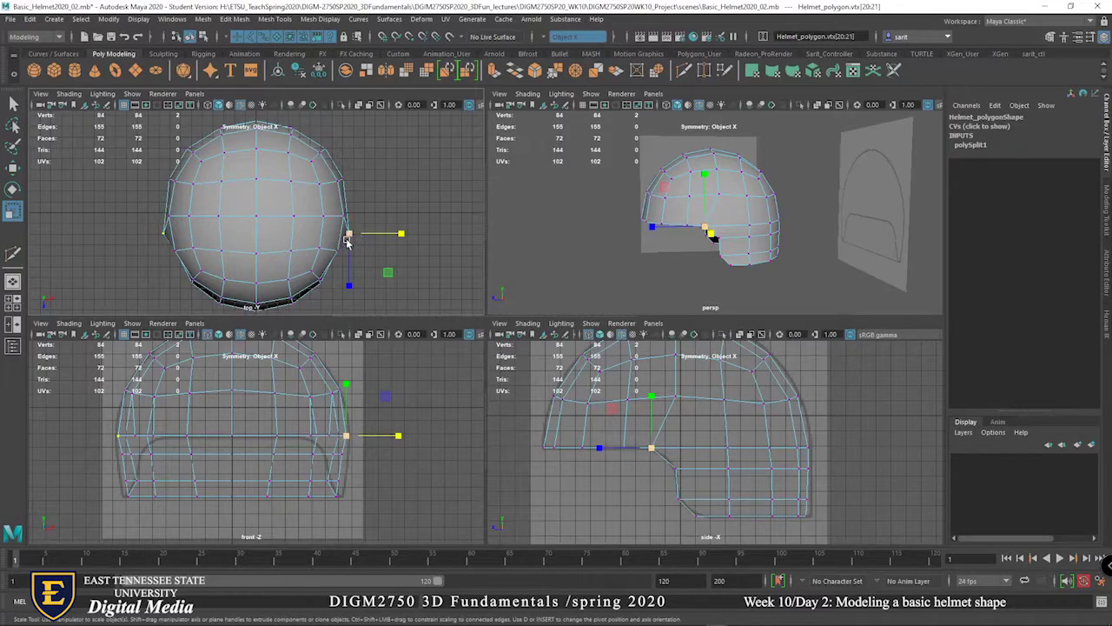
pyautogui.press('w')
pyautogui.moveTo(398, 233); pyautogui.dragTo(401, 234)
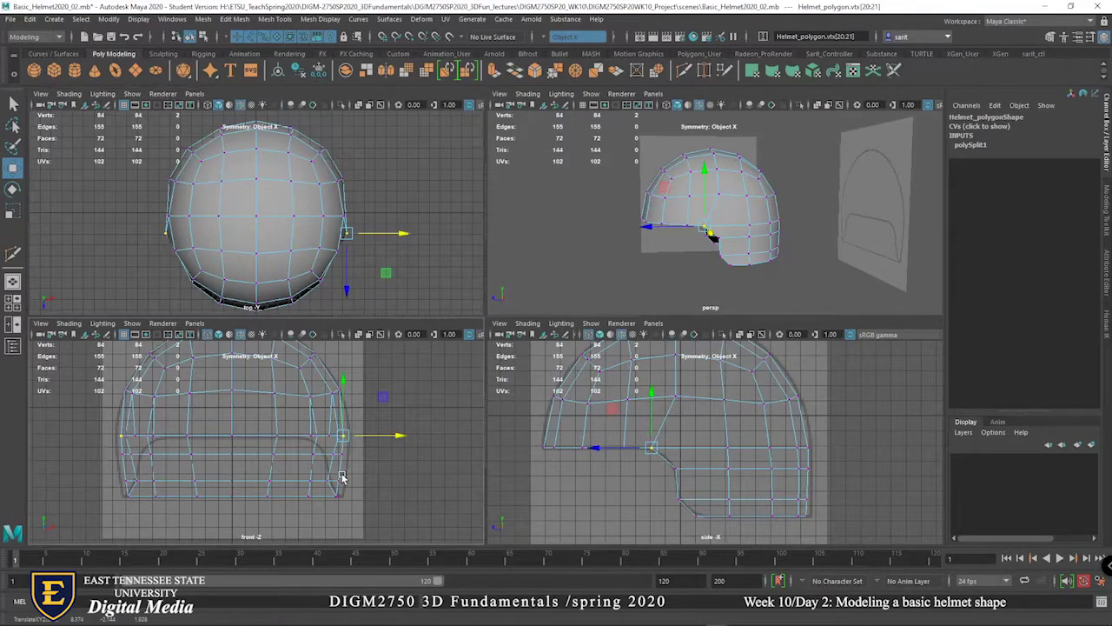
pyautogui.press('5')
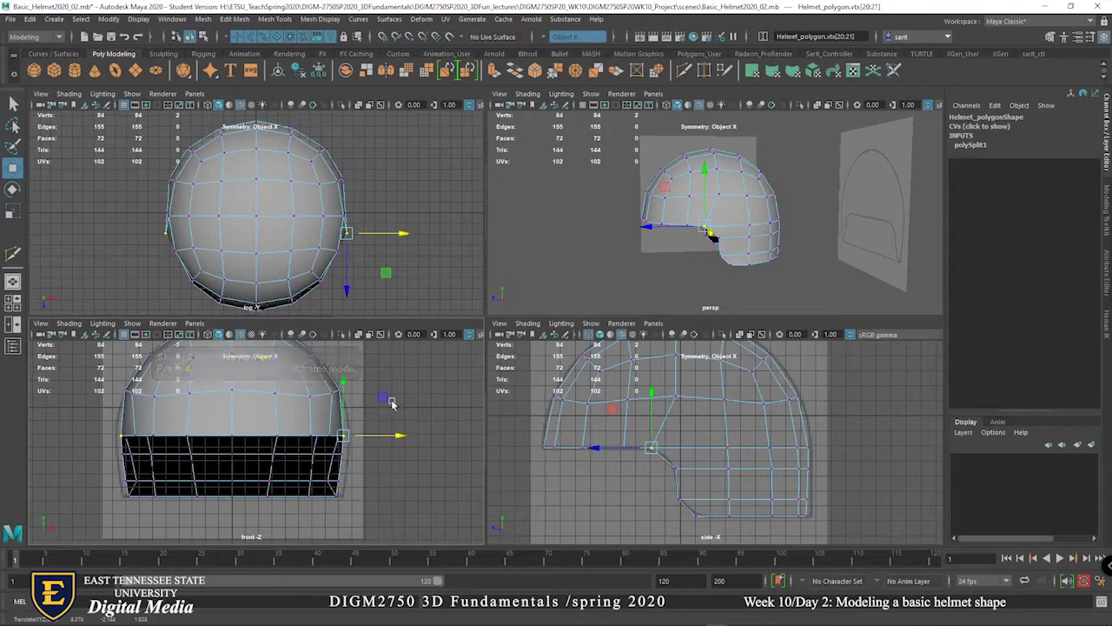
# Select the helmet's bottom vertex row and scale it slightly narrower along X in the front view.
pyautogui.moveTo(730, 247)
pyautogui.keyDown('alt'); pyautogui.mouseDown()
pyautogui.moveTo(804, 257)
pyautogui.moveTo(786, 230)
pyautogui.moveTo(660, 235)
pyautogui.moveTo(568, 271)
pyautogui.moveTo(599, 238)
pyautogui.moveTo(593, 226)
pyautogui.moveTo(792, 266)
pyautogui.mouseUp(); pyautogui.keyUp('alt')
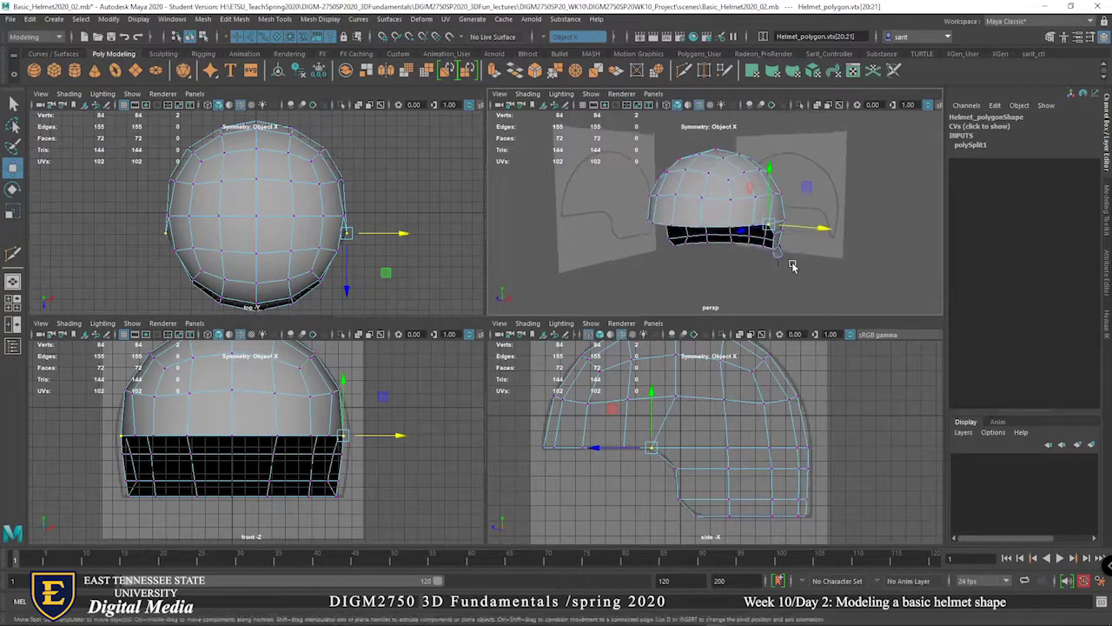
pyautogui.moveTo(817, 532); pyautogui.dragTo(669, 502)
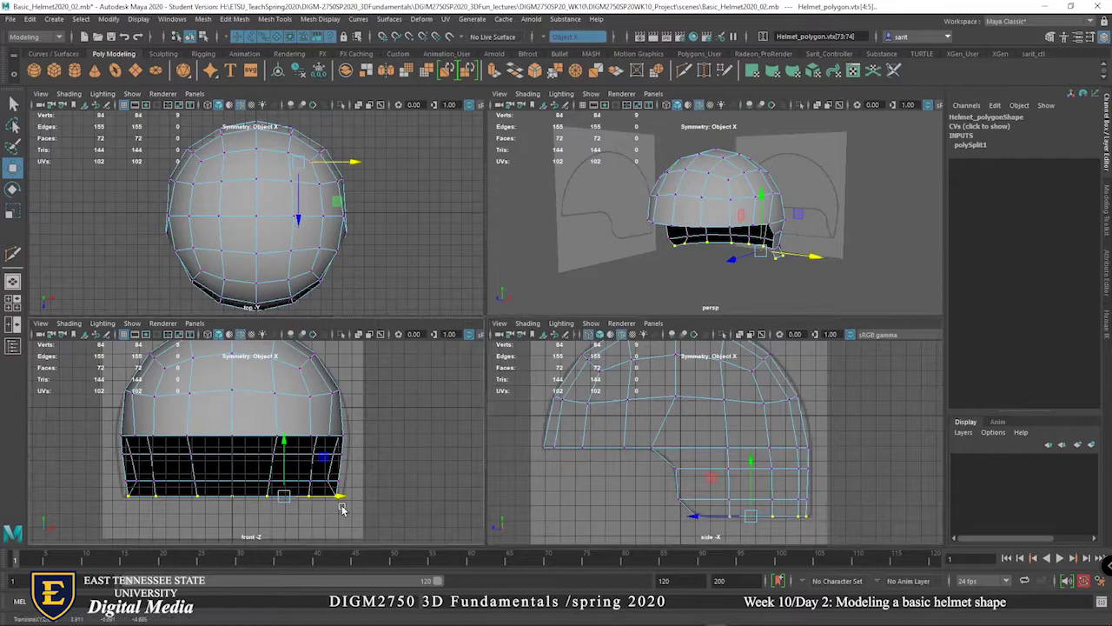
pyautogui.press('r')
pyautogui.moveTo(340, 495); pyautogui.dragTo(335, 500)
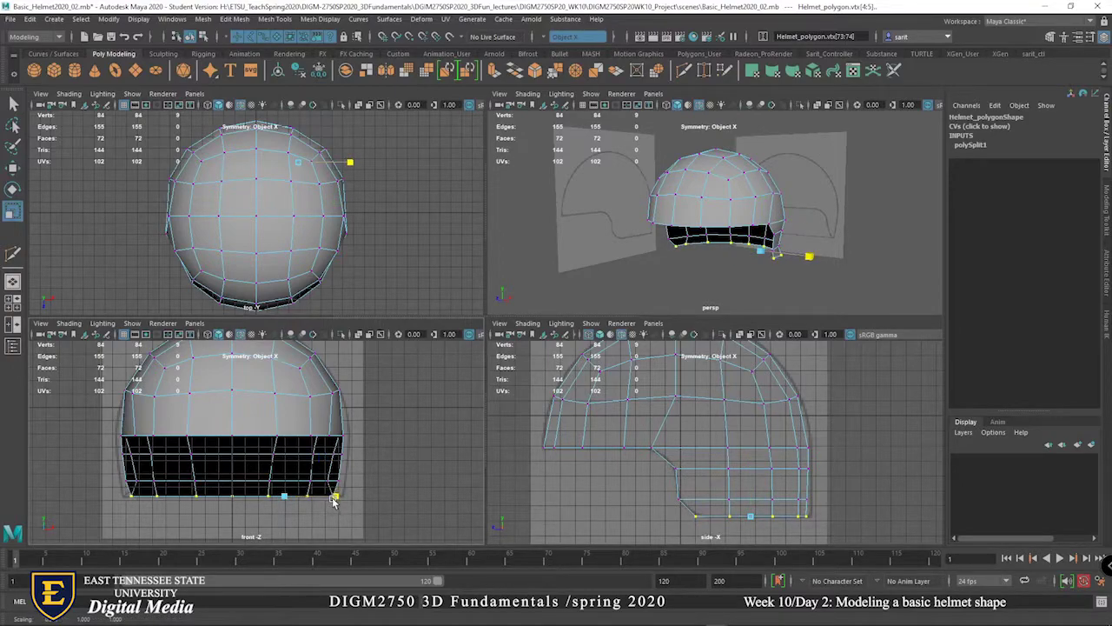
# Adjust the bottom-edge vertices individually along X in the front view, including the outer corners, to follow the reference outline.
pyautogui.moveTo(792, 283); pyautogui.dragTo(779, 252)
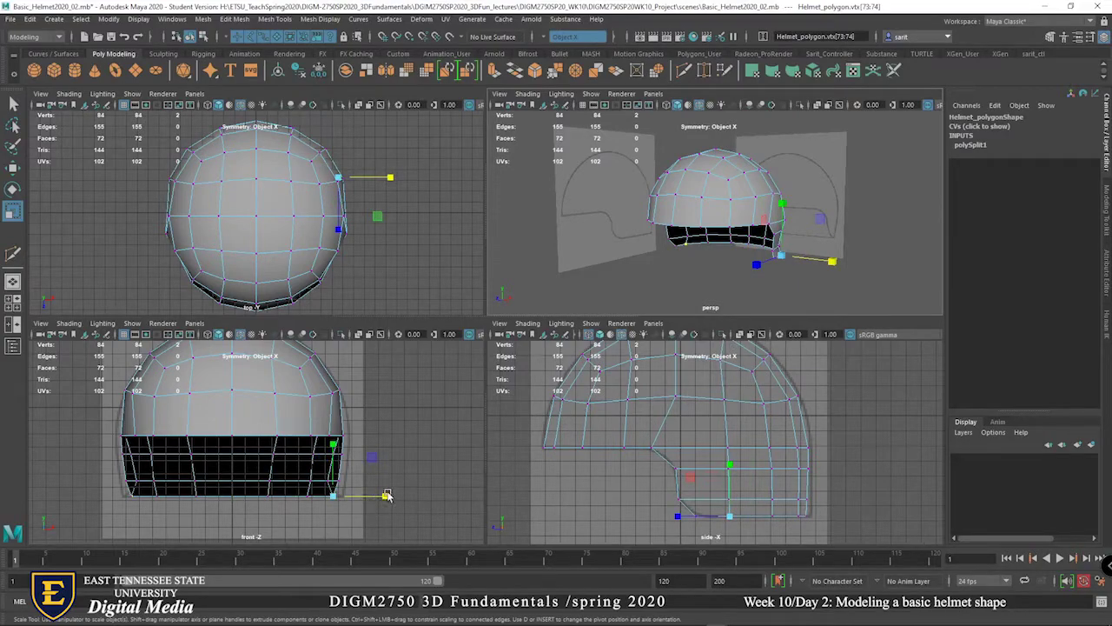
pyautogui.press('w')
pyautogui.moveTo(384, 500); pyautogui.dragTo(380, 499)
pyautogui.press('space')
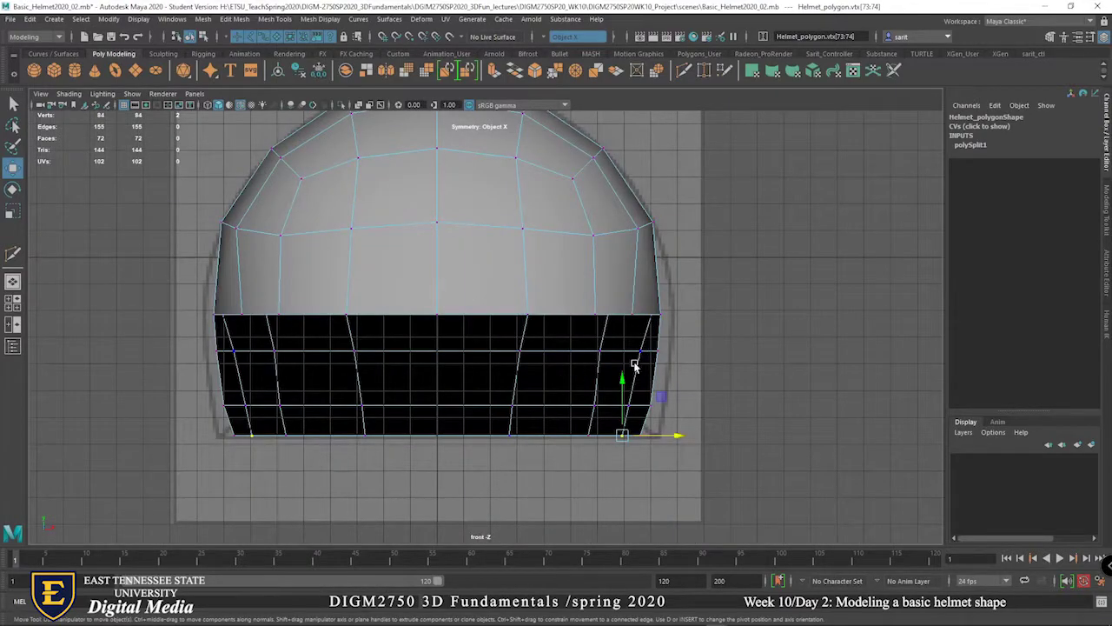
pyautogui.click(362, 435)
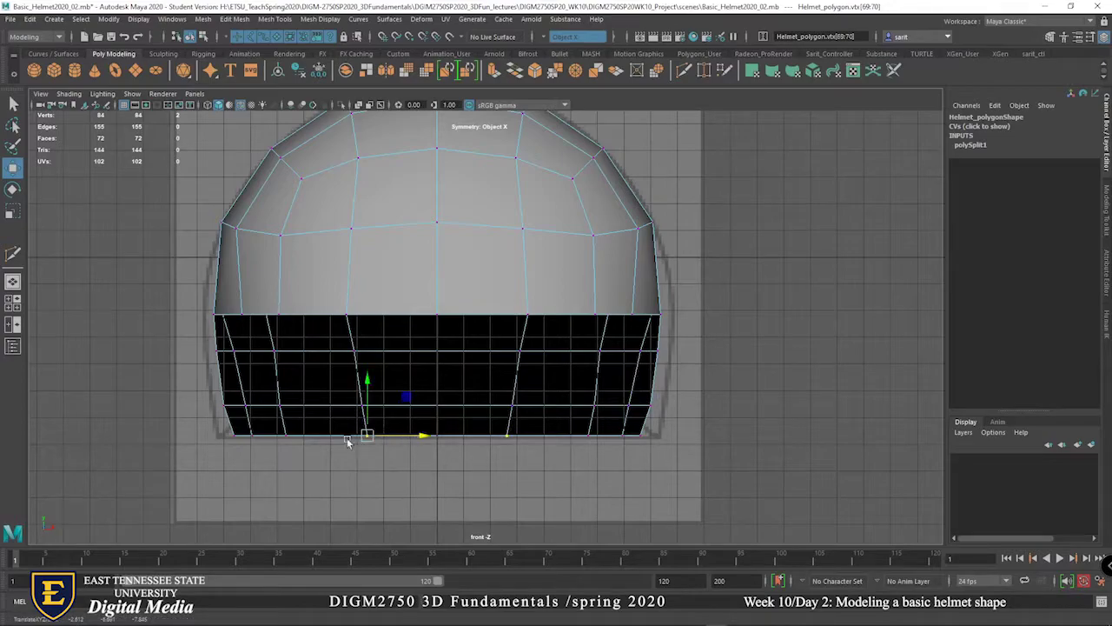
pyautogui.click(296, 406)
pyautogui.moveTo(303, 409); pyautogui.dragTo(305, 408)
pyautogui.moveTo(223, 428); pyautogui.dragTo(250, 440)
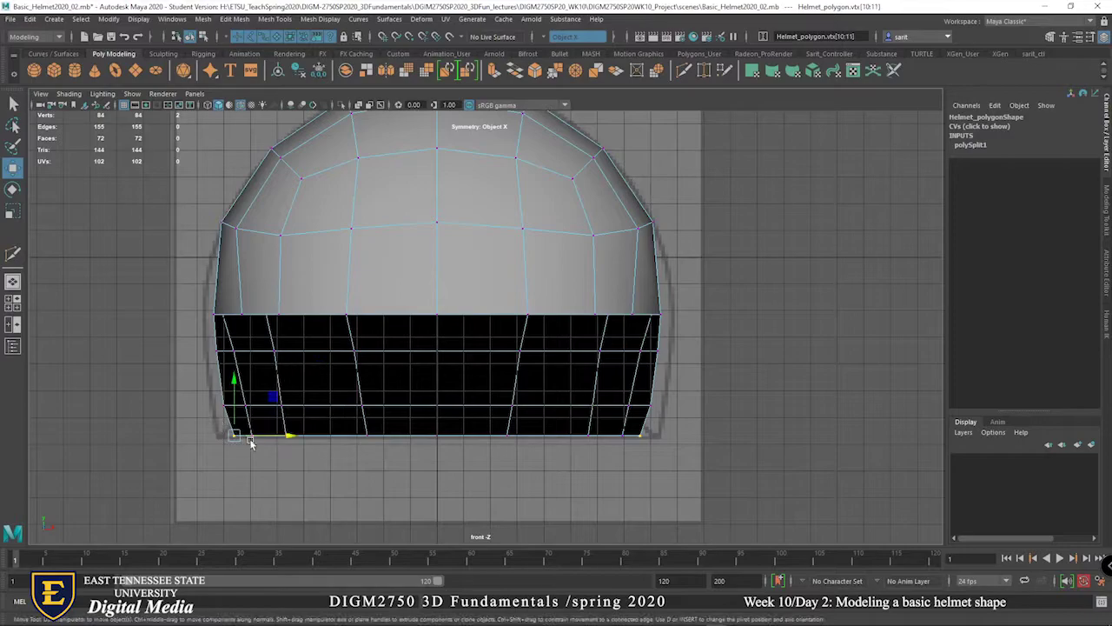
# Select the vertex row above the bottom edge and compare the helmet with the references in the wireframe front and perspective views.
pyautogui.moveTo(205, 383); pyautogui.dragTo(668, 414)
pyautogui.press('F8')
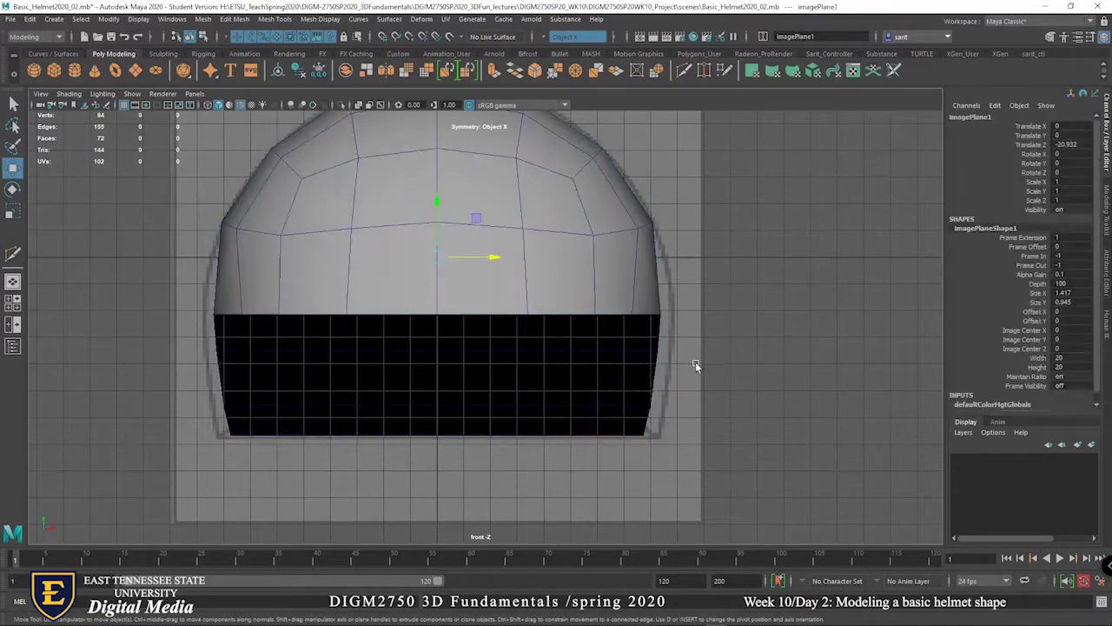
pyautogui.rightClick(657, 304)
pyautogui.moveTo(655, 311); pyautogui.dragTo(658, 317, button='right')
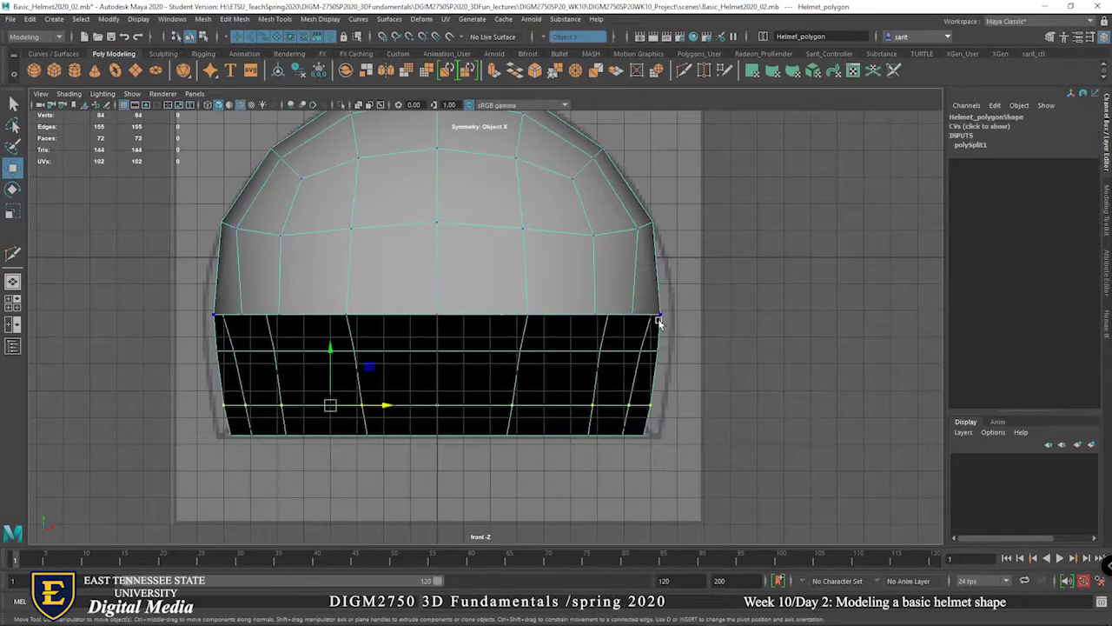
pyautogui.press('4')
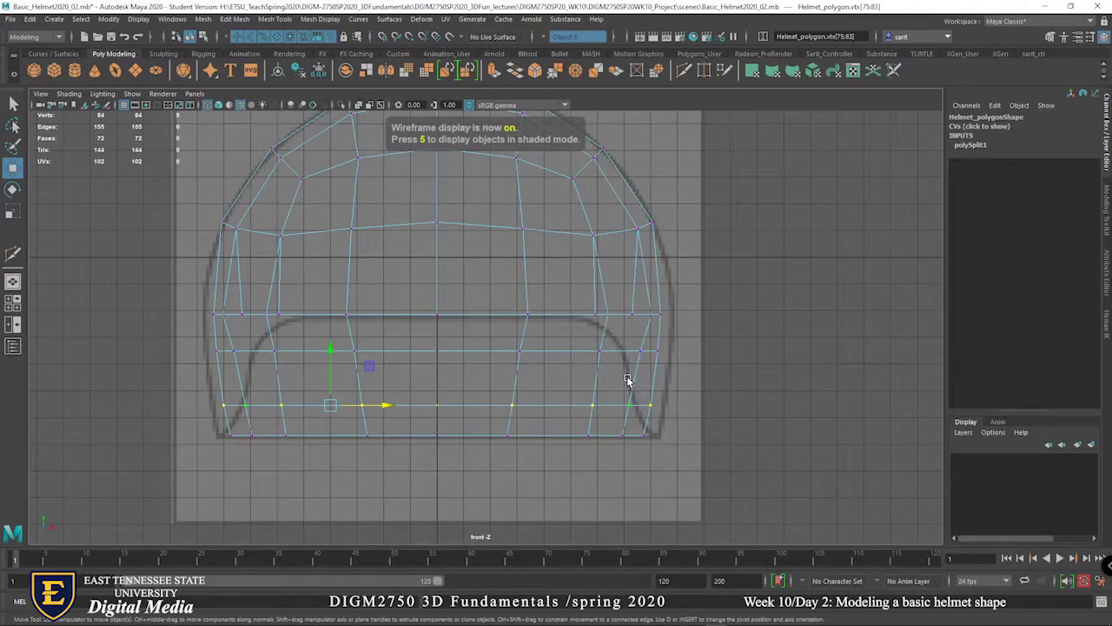
pyautogui.press('space')
pyautogui.press('5')
pyautogui.press('space')
pyautogui.moveTo(758, 284)
pyautogui.keyDown('alt'); pyautogui.mouseDown()
pyautogui.moveTo(633, 288)
pyautogui.moveTo(676, 284)
pyautogui.moveTo(639, 295)
pyautogui.mouseUp(); pyautogui.keyUp('alt')
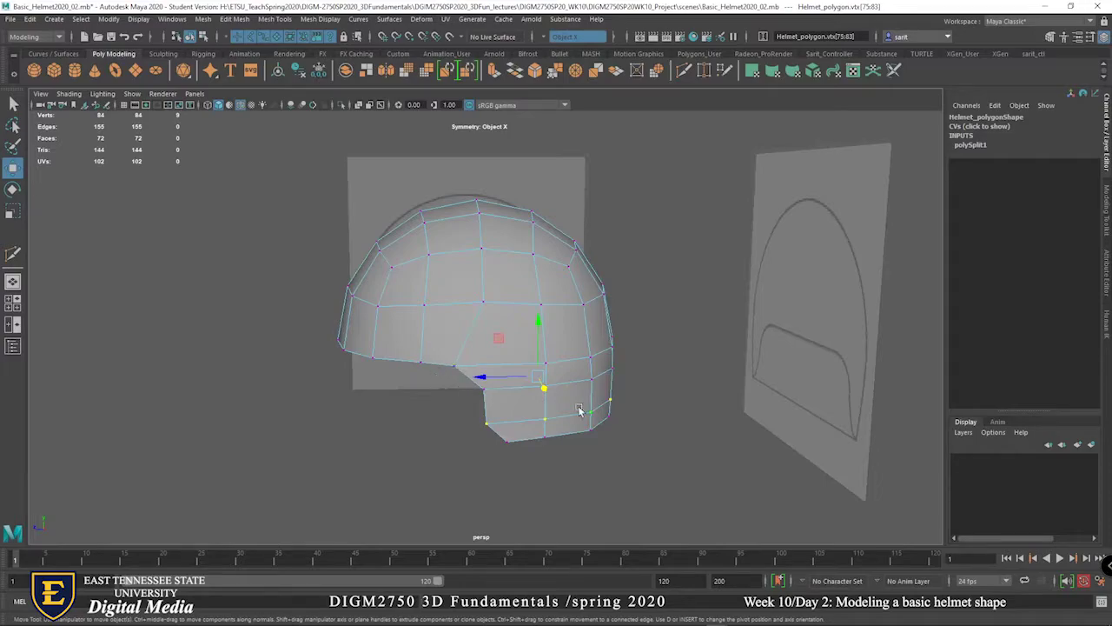
pyautogui.press('space')
pyautogui.scroll(-3, 619, 474)
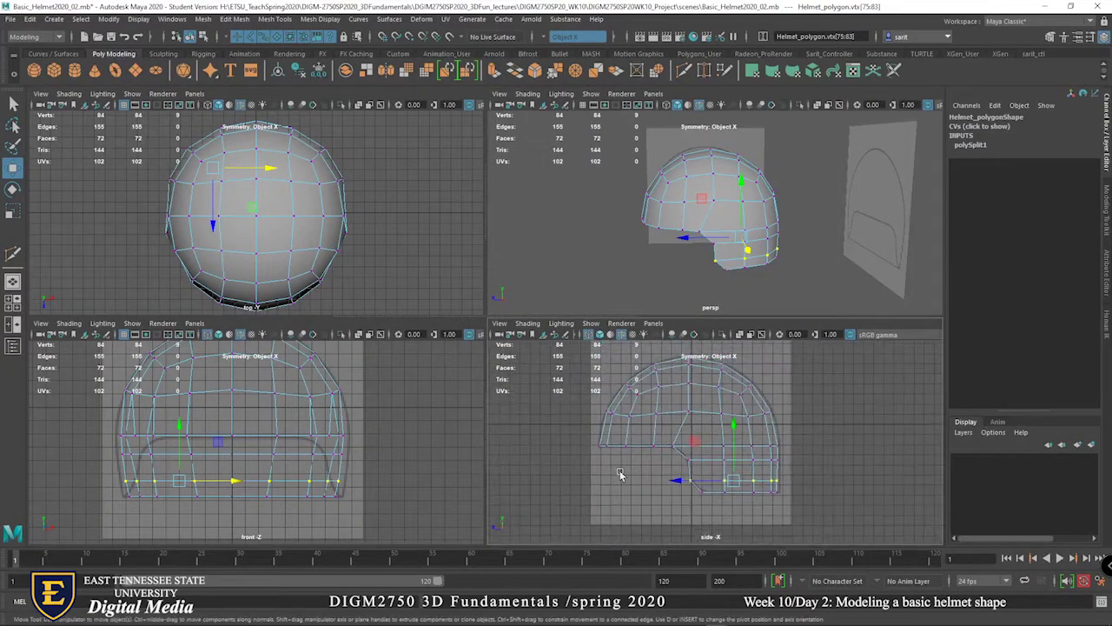
pyautogui.keyDown('alt'); pyautogui.moveTo(714, 238); pyautogui.dragTo(644, 222); pyautogui.keyUp('alt')
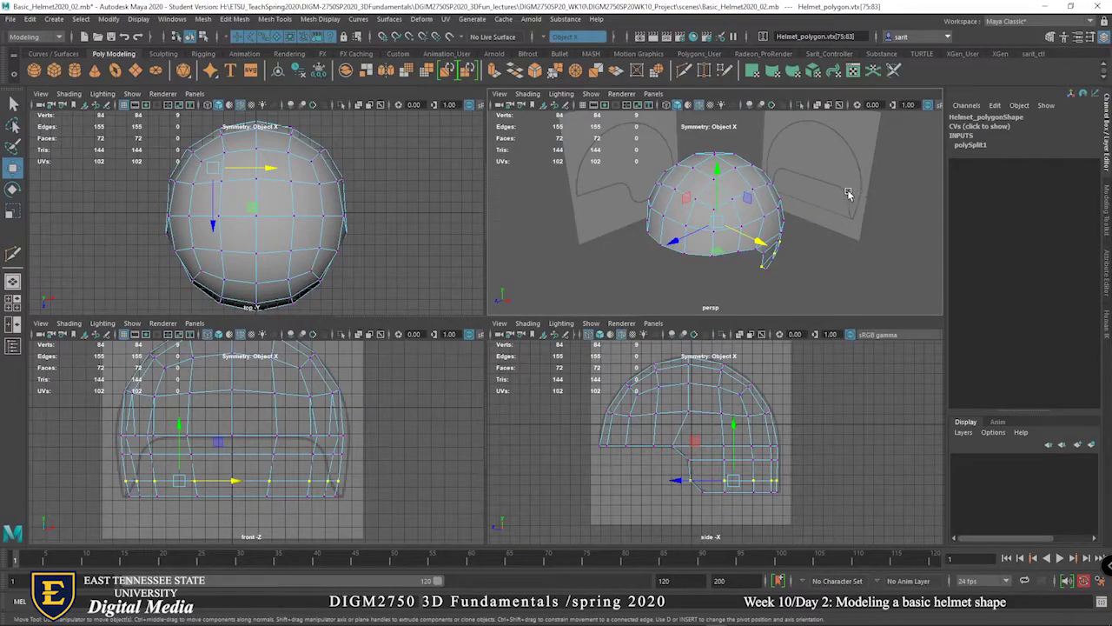
# Select the vertical vertex column above the opening's upper rear corner, move it forward in the side view and lower it slightly.
pyautogui.keyDown('alt'); pyautogui.moveTo(814, 345); pyautogui.dragTo(631, 447, button='right'); pyautogui.keyUp('alt')
pyautogui.keyDown('alt'); pyautogui.moveTo(632, 446); pyautogui.dragTo(591, 469, button='middle'); pyautogui.keyUp('alt')
pyautogui.moveTo(661, 434)
pyautogui.keyDown('alt'); pyautogui.mouseDown(button='middle')
pyautogui.moveTo(639, 443)
pyautogui.moveTo(654, 449)
pyautogui.mouseUp(button='middle'); pyautogui.keyUp('alt')
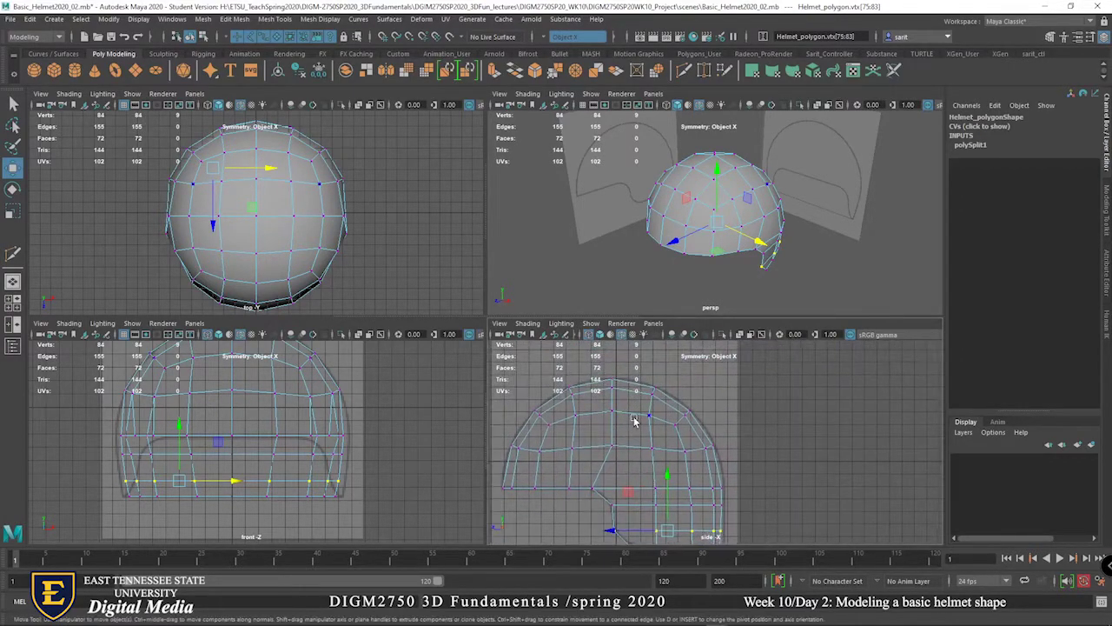
pyautogui.keyDown('ctrl'); pyautogui.rightClick(636, 418); pyautogui.keyUp('ctrl')
pyautogui.press('space')
pyautogui.keyDown('alt'); pyautogui.moveTo(810, 407); pyautogui.dragTo(836, 436, button='middle'); pyautogui.keyUp('alt')
pyautogui.moveTo(485, 165); pyautogui.dragTo(532, 389)
pyautogui.moveTo(475, 261); pyautogui.dragTo(450, 258)
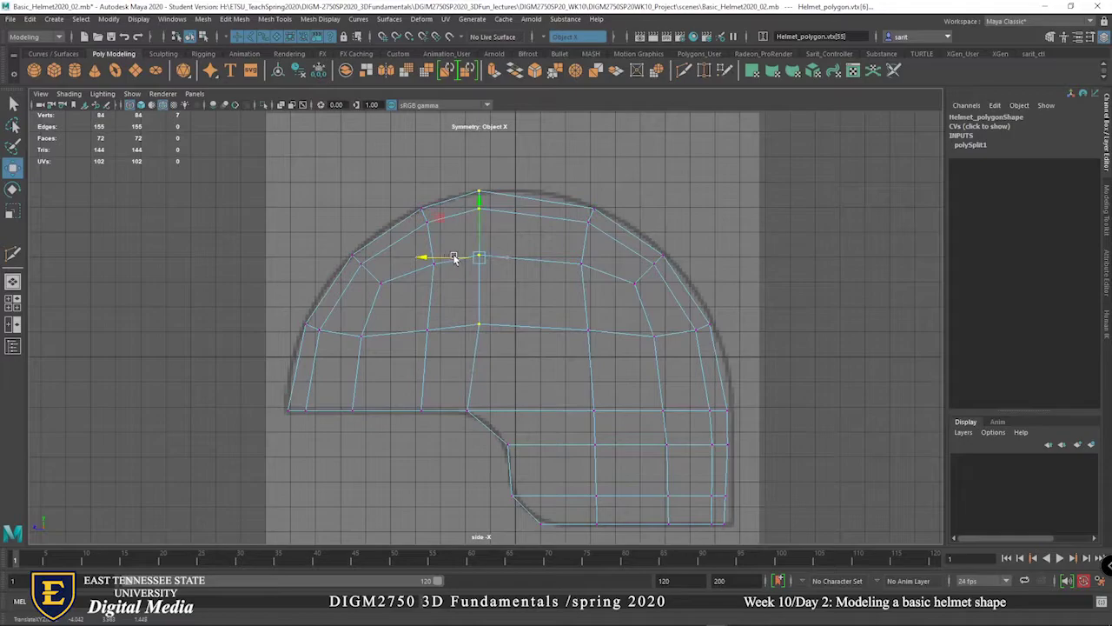
pyautogui.moveTo(484, 215); pyautogui.dragTo(485, 221)
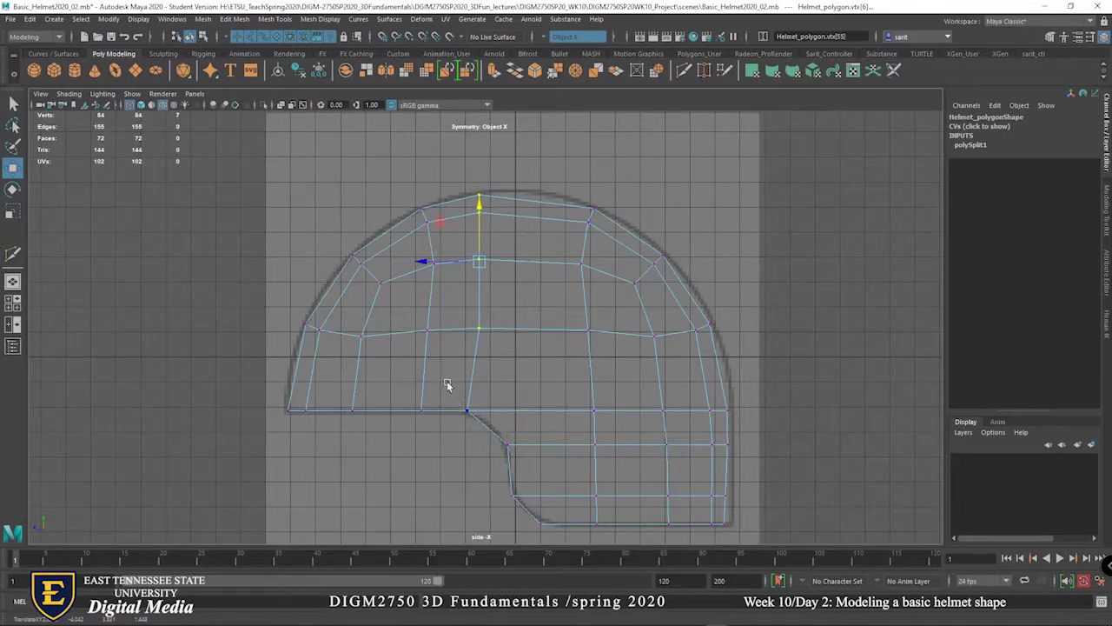
# Shift the two vertex columns at the opening's upper rear corner and the opening's rear-edge vertices forward in the side view.
pyautogui.moveTo(404, 178); pyautogui.dragTo(495, 430)
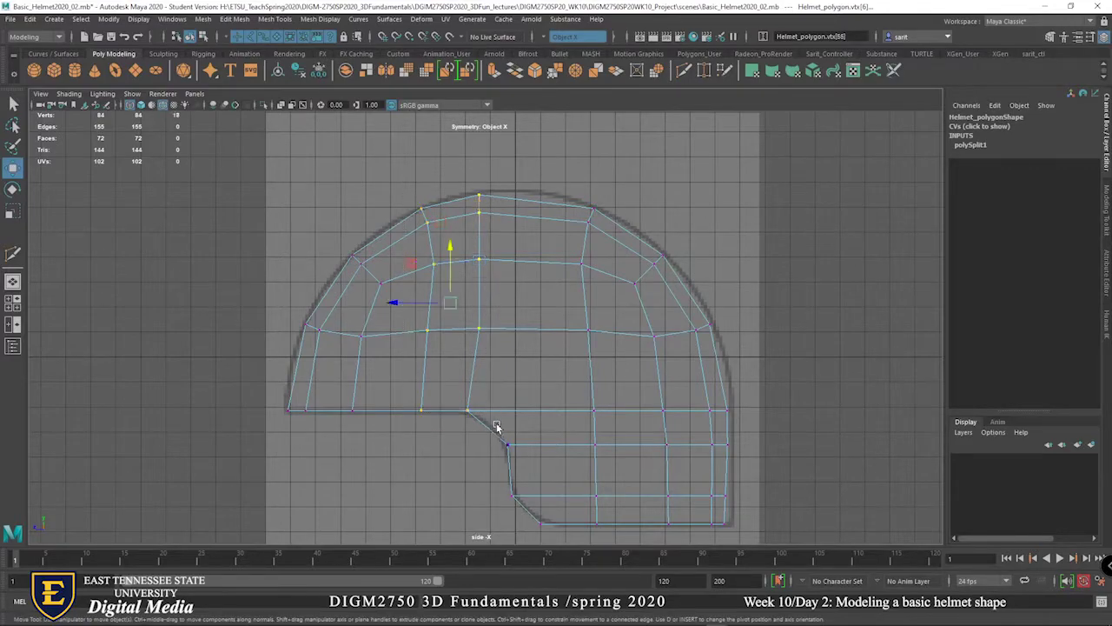
pyautogui.moveTo(397, 303); pyautogui.dragTo(391, 305)
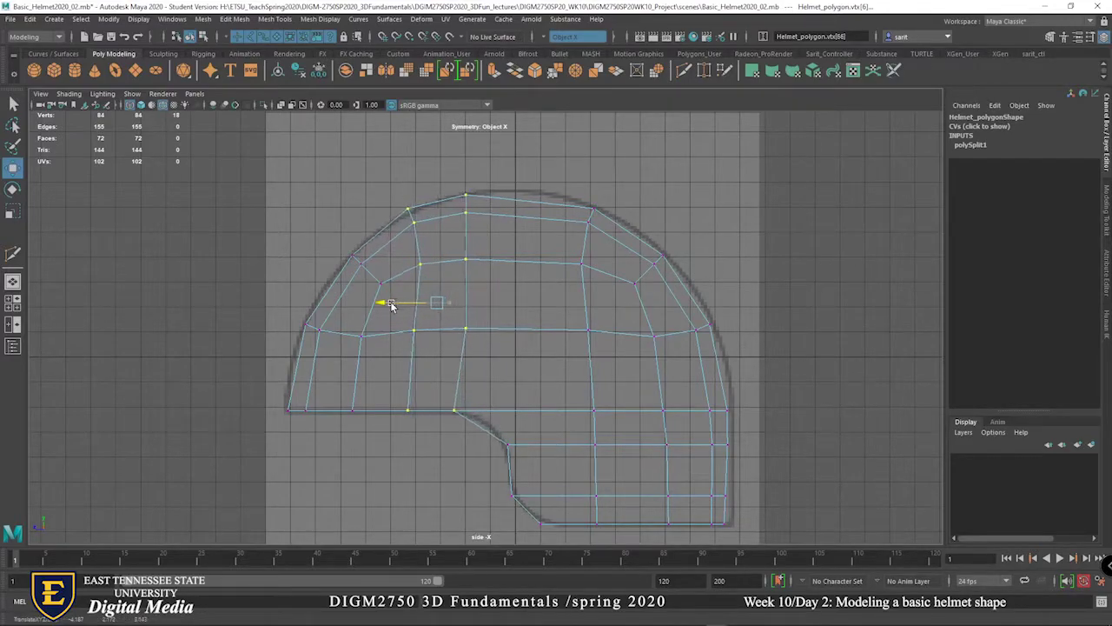
pyautogui.moveTo(380, 198); pyautogui.dragTo(429, 259)
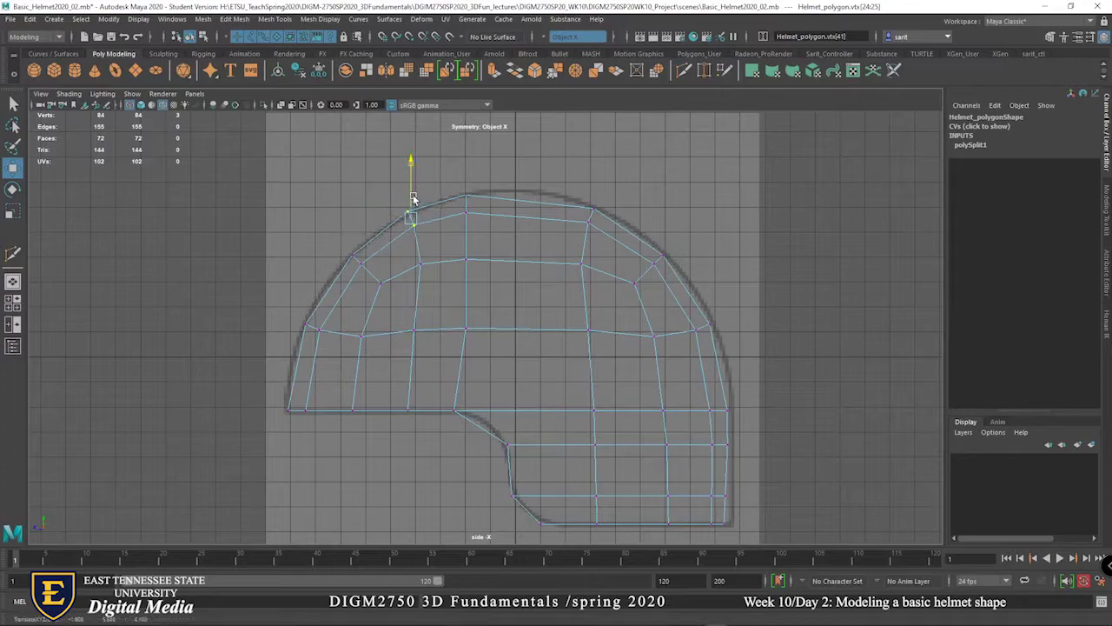
pyautogui.click(413, 199)
pyautogui.moveTo(435, 395); pyautogui.dragTo(455, 485)
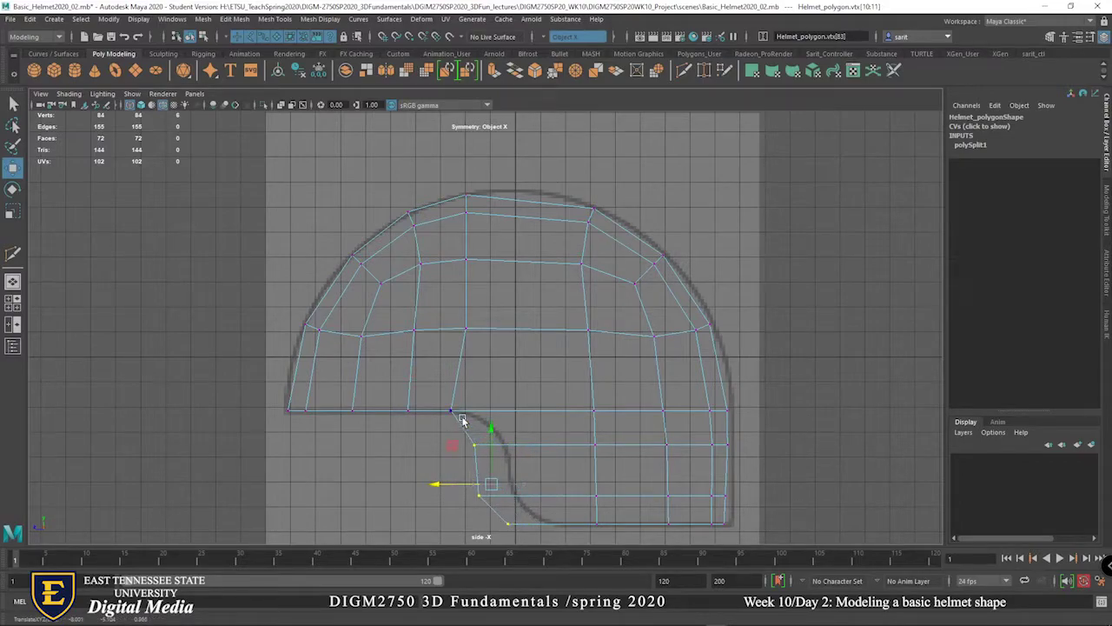
# Insert a vertical edge loop with Multi-Cut through the wide faces just behind the opening's rear corner.
pyautogui.keyDown('shift'); pyautogui.rightClick(543, 265); pyautogui.keyUp('shift')
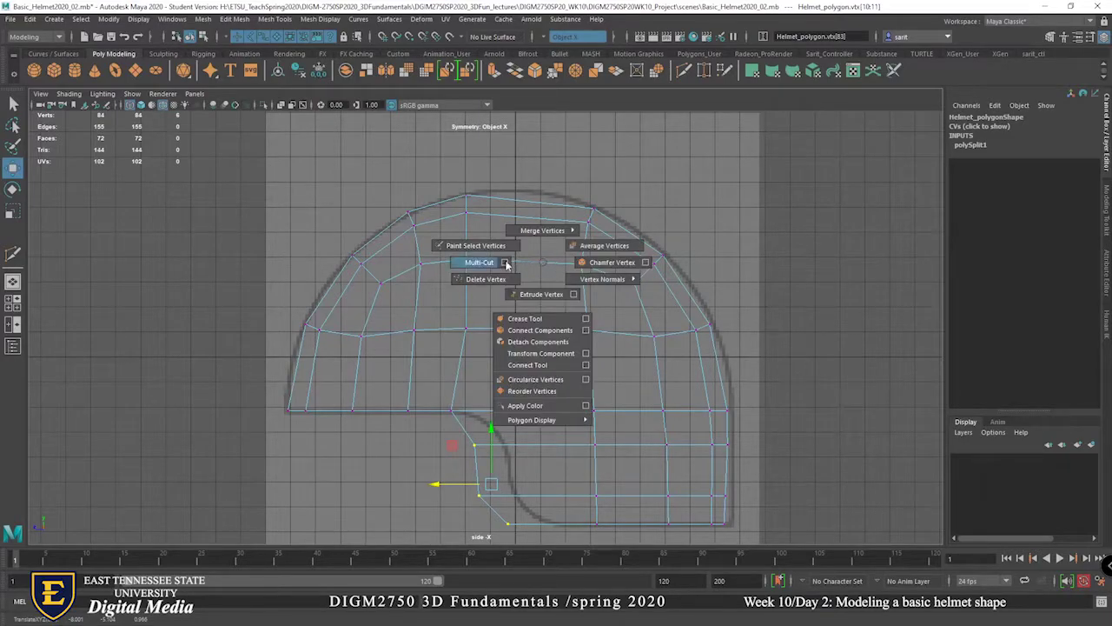
pyautogui.click(479, 262)
pyautogui.keyDown('ctrl'); pyautogui.click(533, 208); pyautogui.keyUp('ctrl')
pyautogui.keyDown('ctrl'); pyautogui.moveTo(534, 206); pyautogui.dragTo(525, 207); pyautogui.keyUp('ctrl')
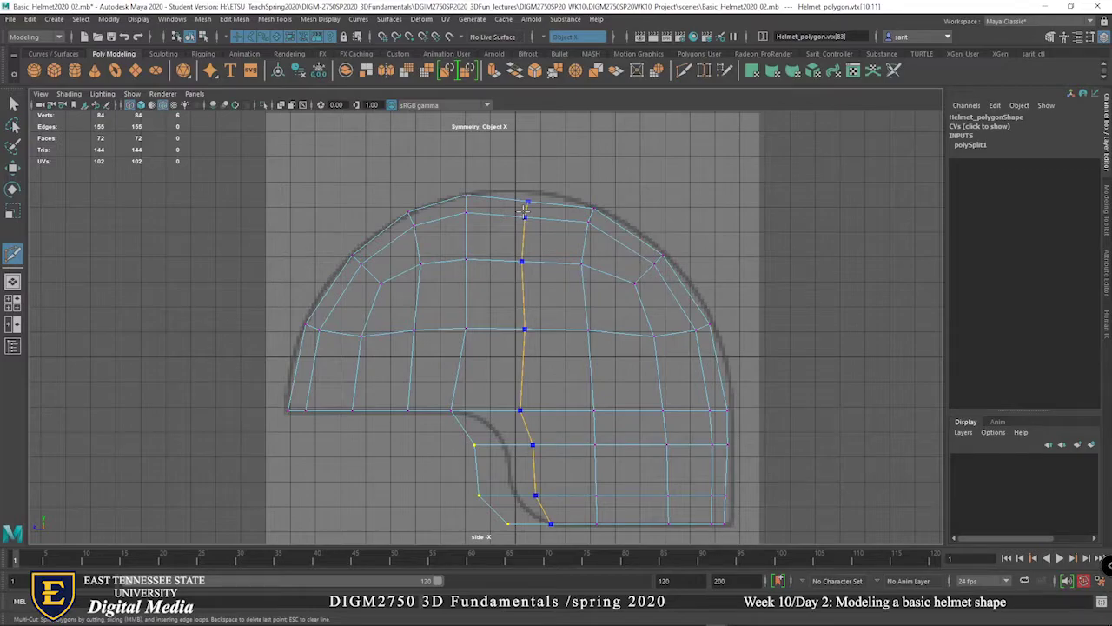
pyautogui.keyDown('ctrl'); pyautogui.moveTo(525, 210); pyautogui.dragTo(539, 240); pyautogui.keyUp('ctrl')
# Raise the new loop's top vertices to the side reference outline and shift its lower vertices forward into a straighter column.
pyautogui.press('w')
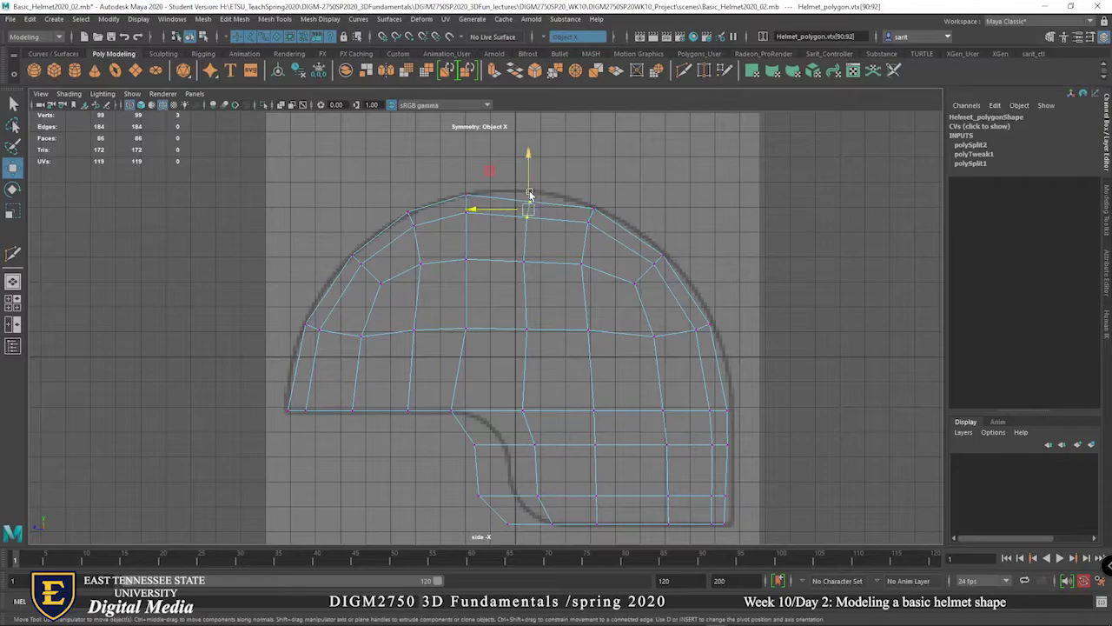
pyautogui.click(525, 329)
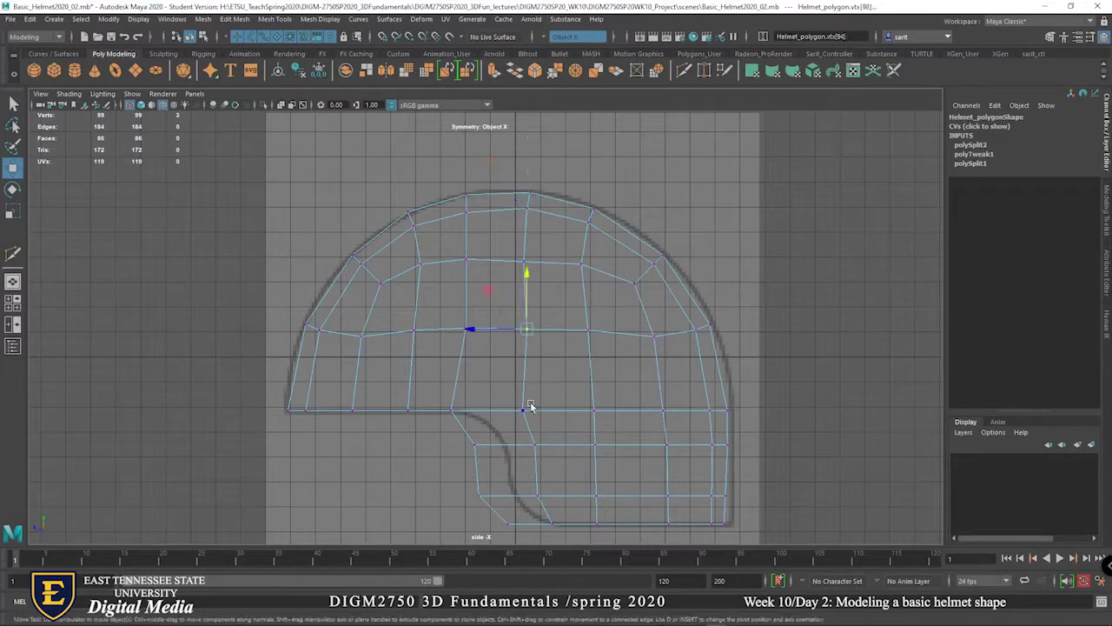
pyautogui.click(536, 524)
pyautogui.moveTo(536, 524); pyautogui.dragTo(530, 522)
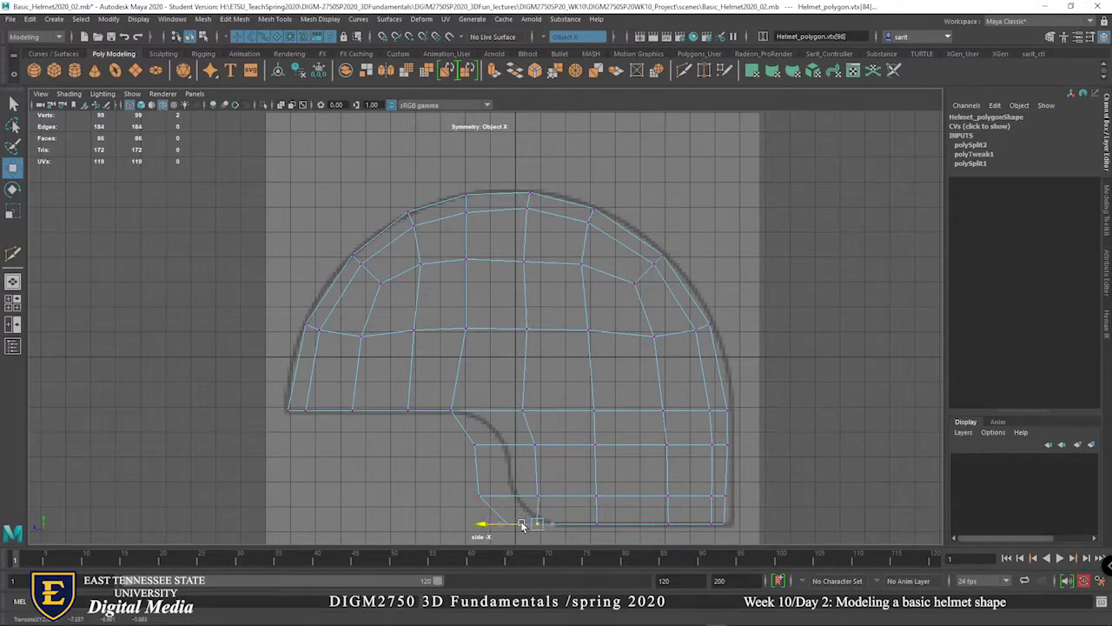
pyautogui.click(525, 329)
pyautogui.click(523, 260)
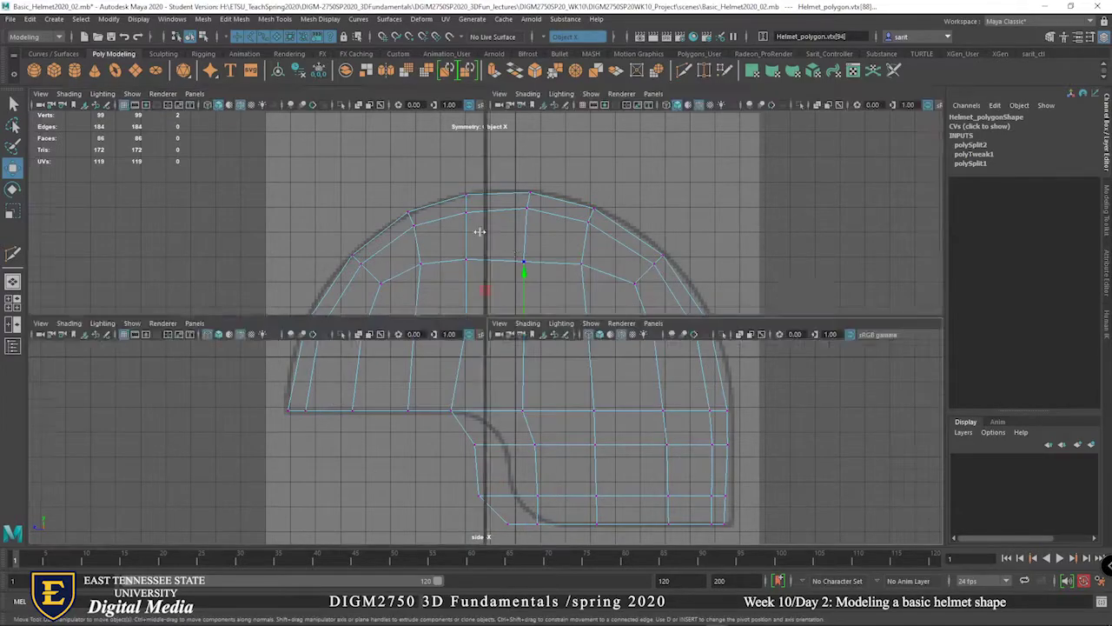
# Select the new loop's vertices across the helmet in the top view and scale them slightly wider along X.
pyautogui.press('space')
pyautogui.moveTo(272, 294); pyautogui.dragTo(699, 338)
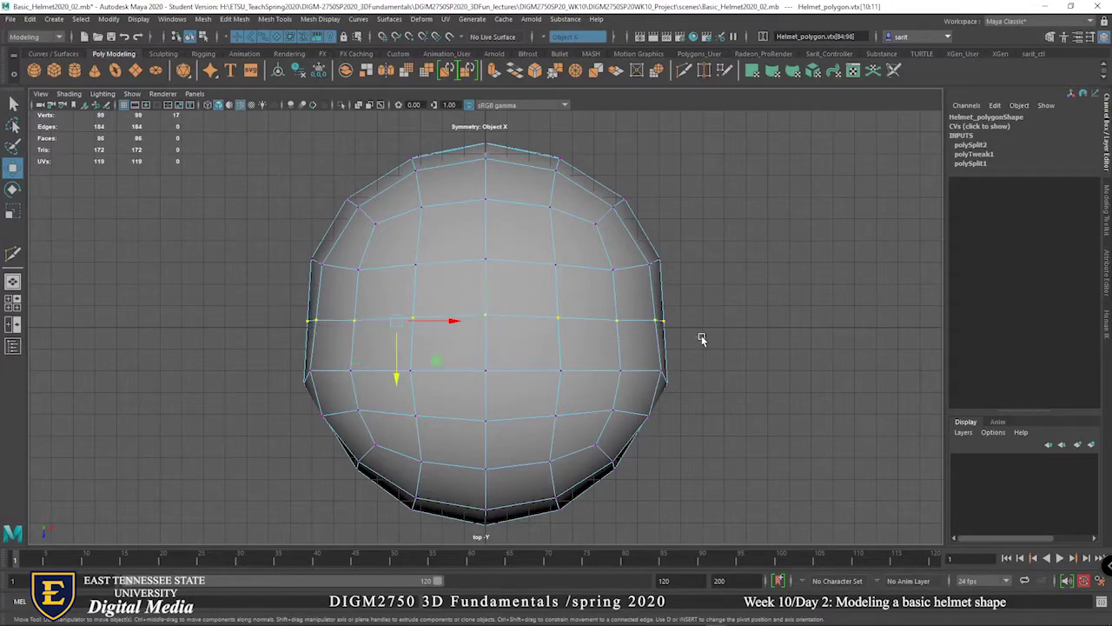
pyautogui.press('4')
pyautogui.press('r')
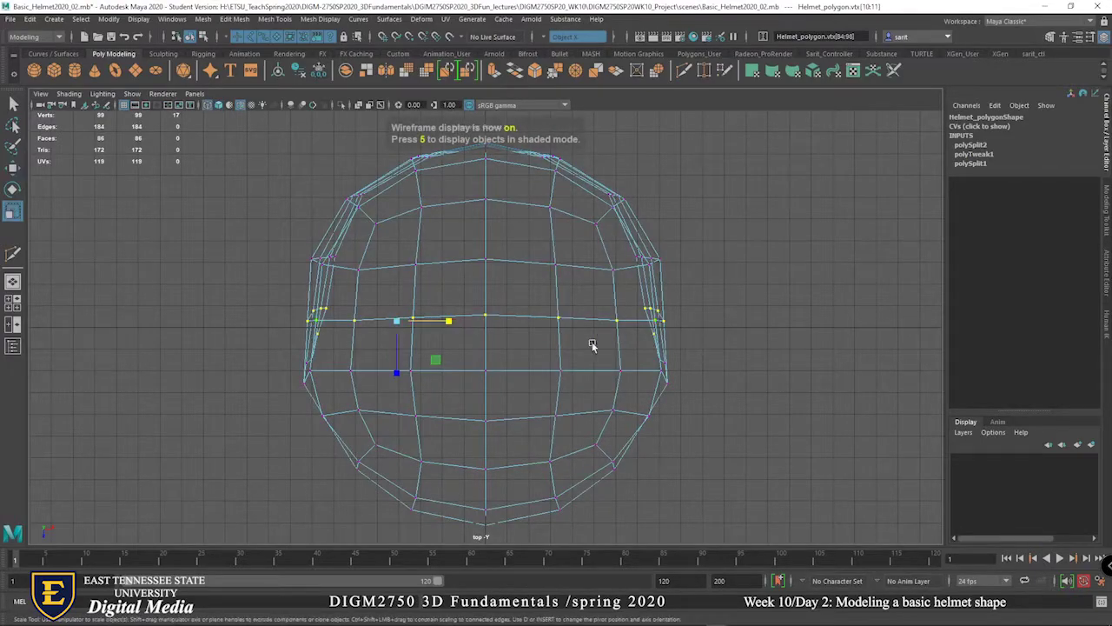
pyautogui.moveTo(449, 322); pyautogui.dragTo(452, 325)
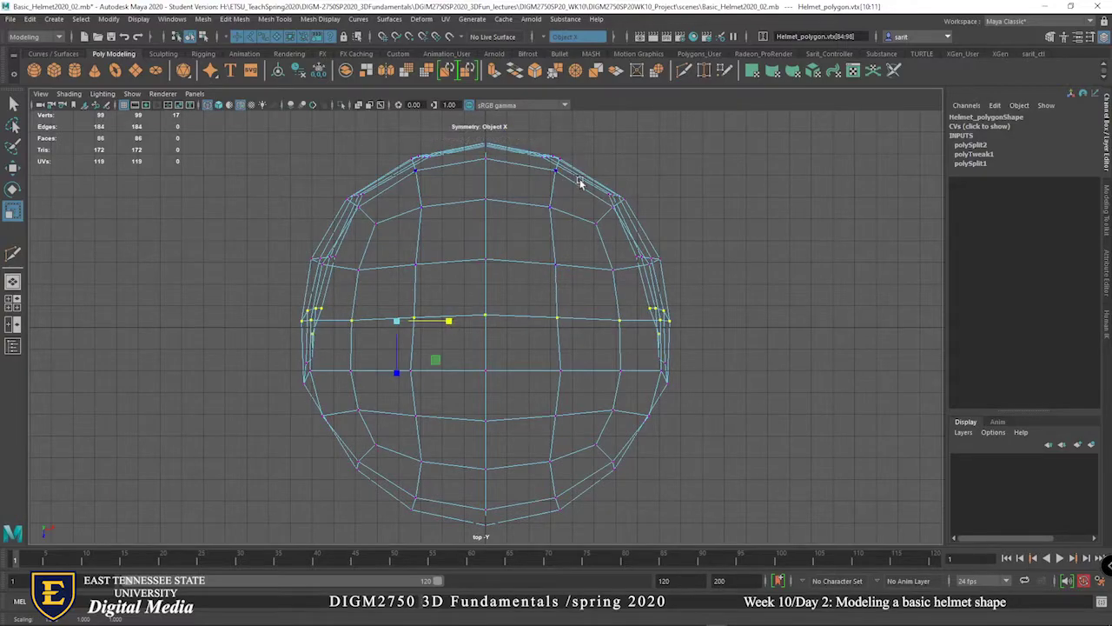
# Adjust the opening's rear-edge vertices along X in the top view and fine-tune the lower corner vertices on both sides.
pyautogui.click(660, 365)
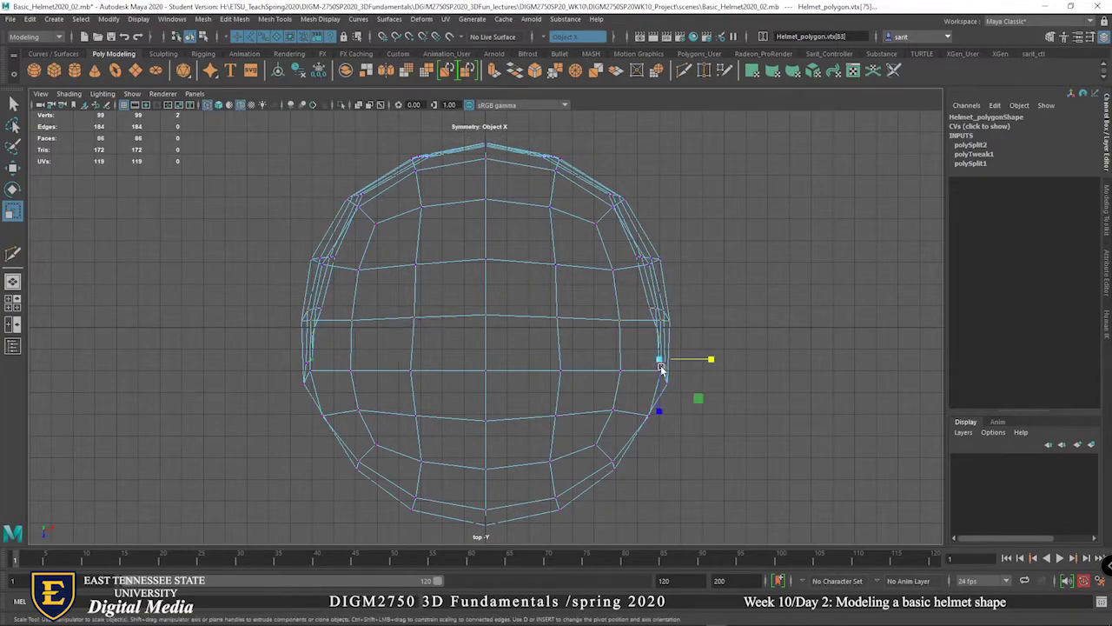
pyautogui.keyDown('shift'); pyautogui.moveTo(661, 345); pyautogui.dragTo(662, 346); pyautogui.keyUp('shift')
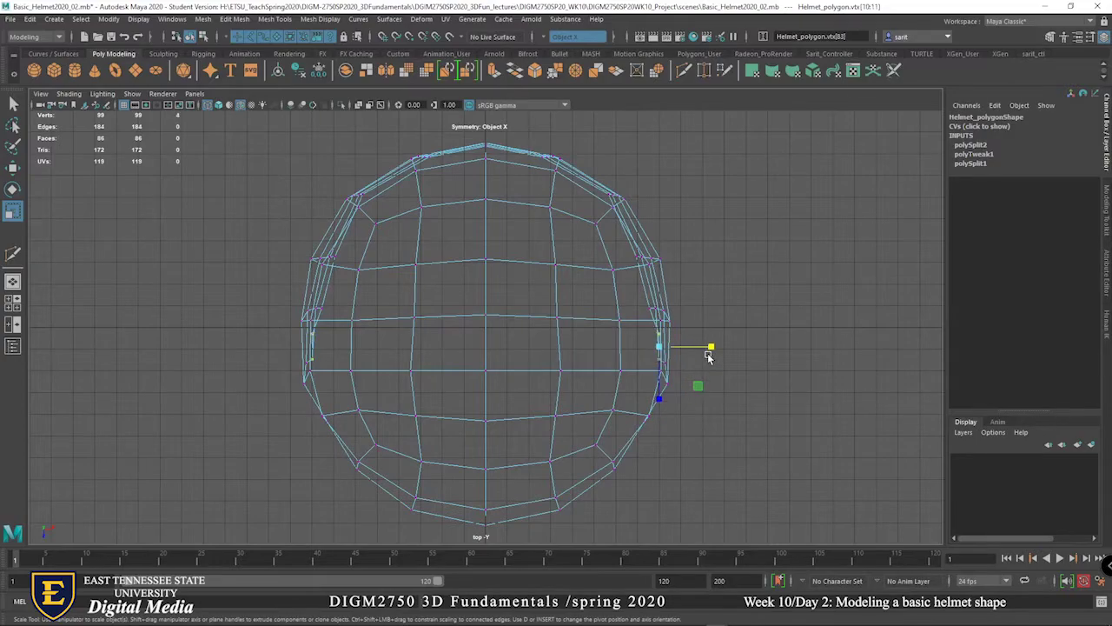
pyautogui.press('space')
pyautogui.keyDown('alt'); pyautogui.moveTo(814, 265); pyautogui.dragTo(629, 260); pyautogui.keyUp('alt')
pyautogui.click(650, 260)
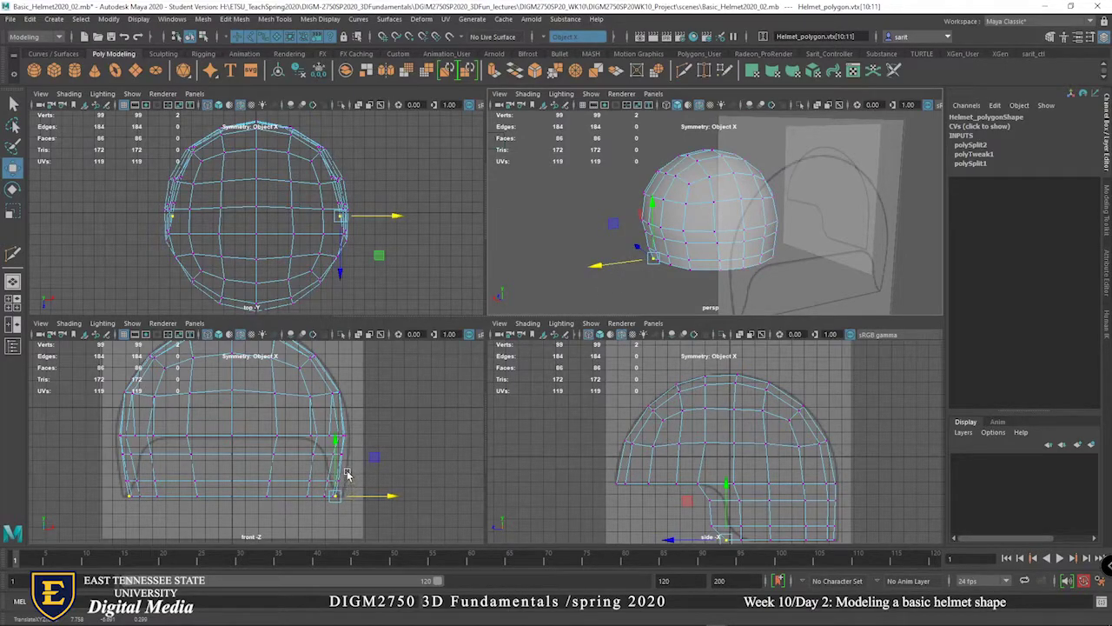
# Display the front view shaded, select the vertex row above the bottom edge and scale it slightly along X.
pyautogui.press('5')
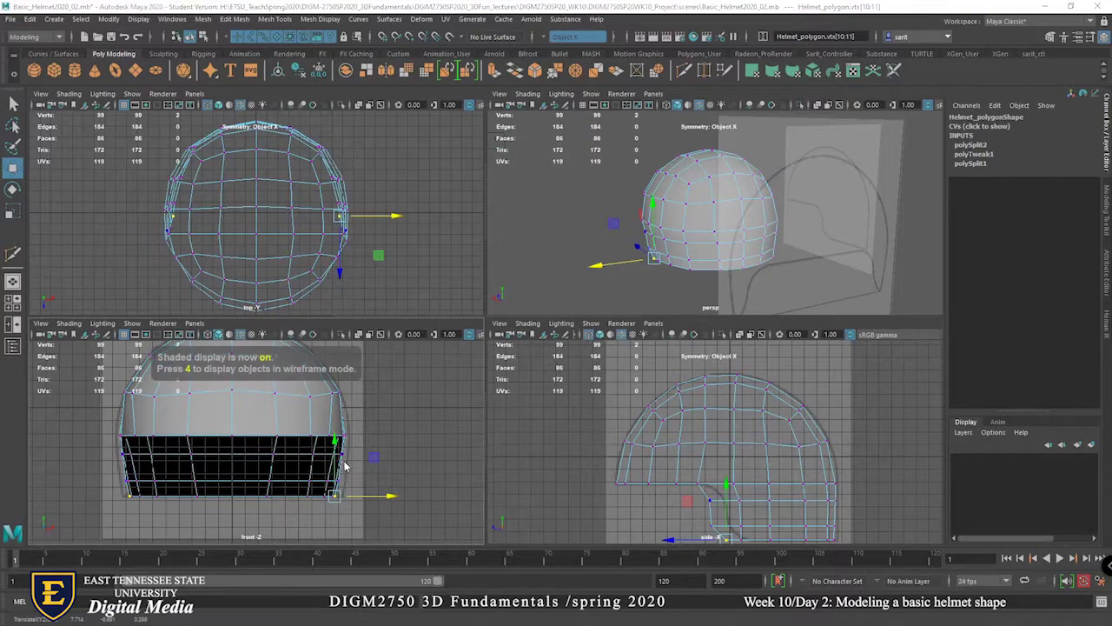
pyautogui.press('space')
pyautogui.moveTo(669, 416)
pyautogui.mouseDown()
pyautogui.moveTo(627, 397)
pyautogui.moveTo(201, 393)
pyautogui.mouseUp()
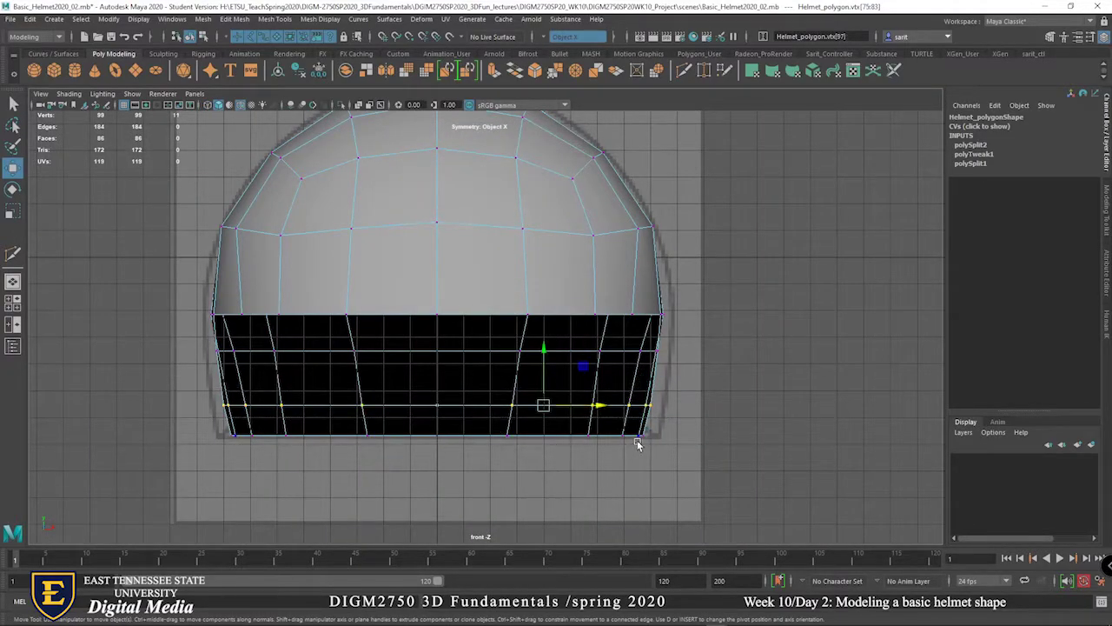
pyautogui.press('r')
pyautogui.moveTo(595, 406); pyautogui.dragTo(596, 407)
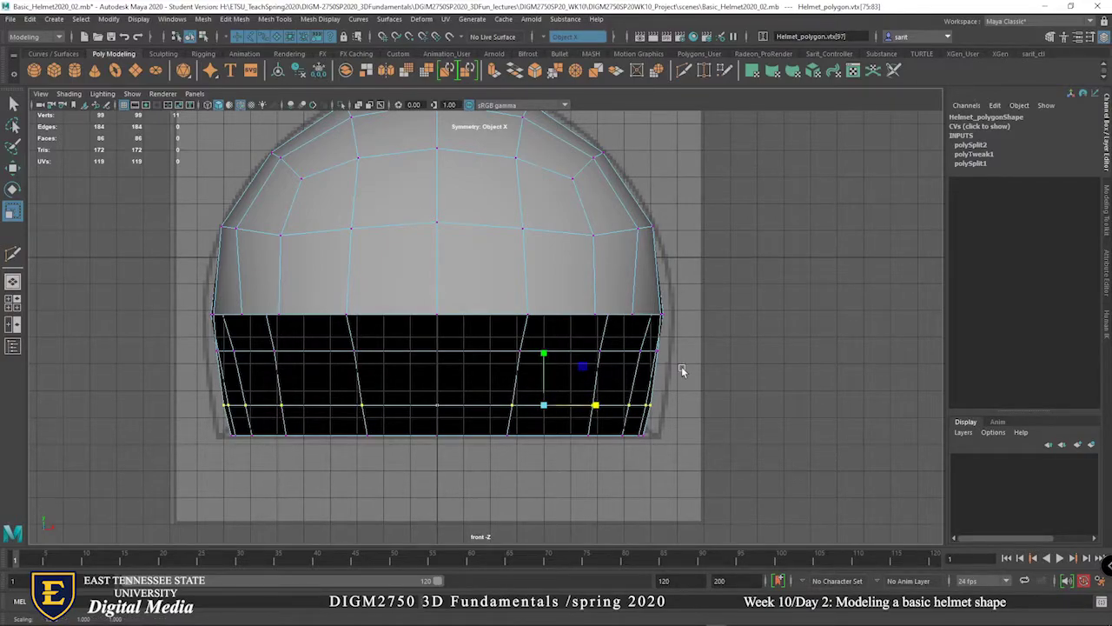
# Lower the face opening's upper corner vertices in the side view to start rounding the opening's corner.
pyautogui.press('space')
pyautogui.press('space')
pyautogui.keyDown('alt'); pyautogui.moveTo(705, 315); pyautogui.dragTo(559, 419); pyautogui.keyUp('alt')
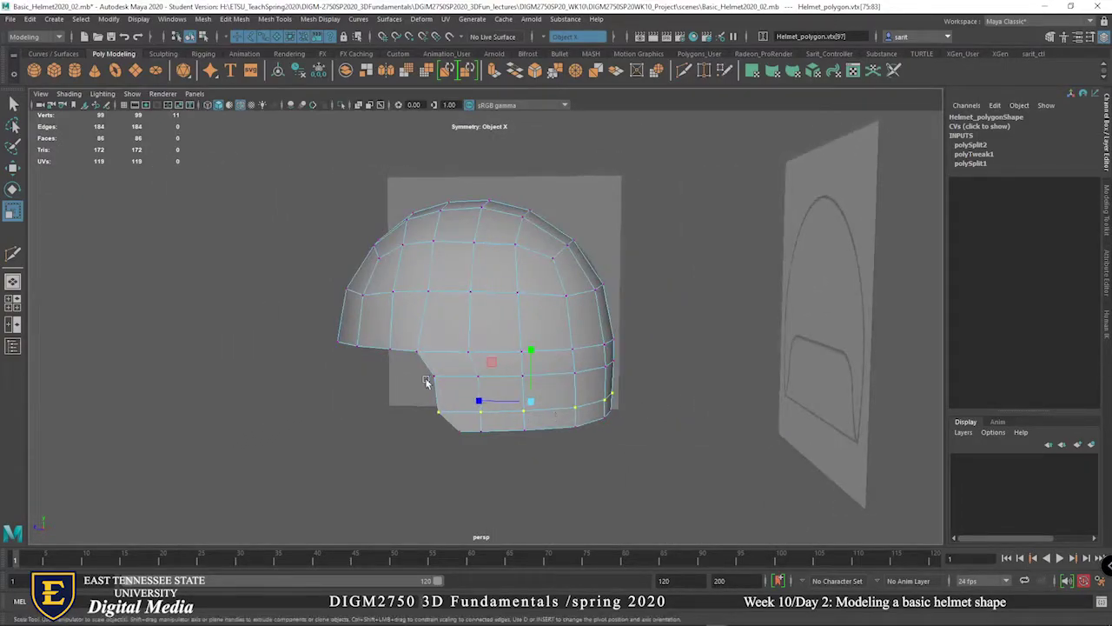
pyautogui.click(415, 352)
pyautogui.press('space')
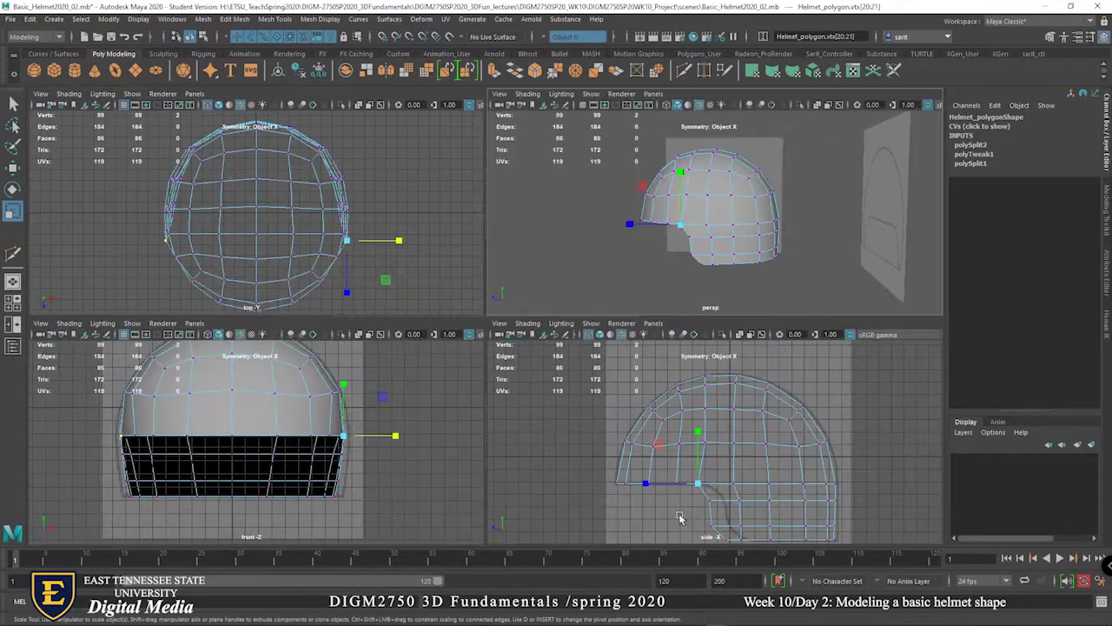
pyautogui.press('space')
pyautogui.scroll(-2, 629, 467)
pyautogui.press('w')
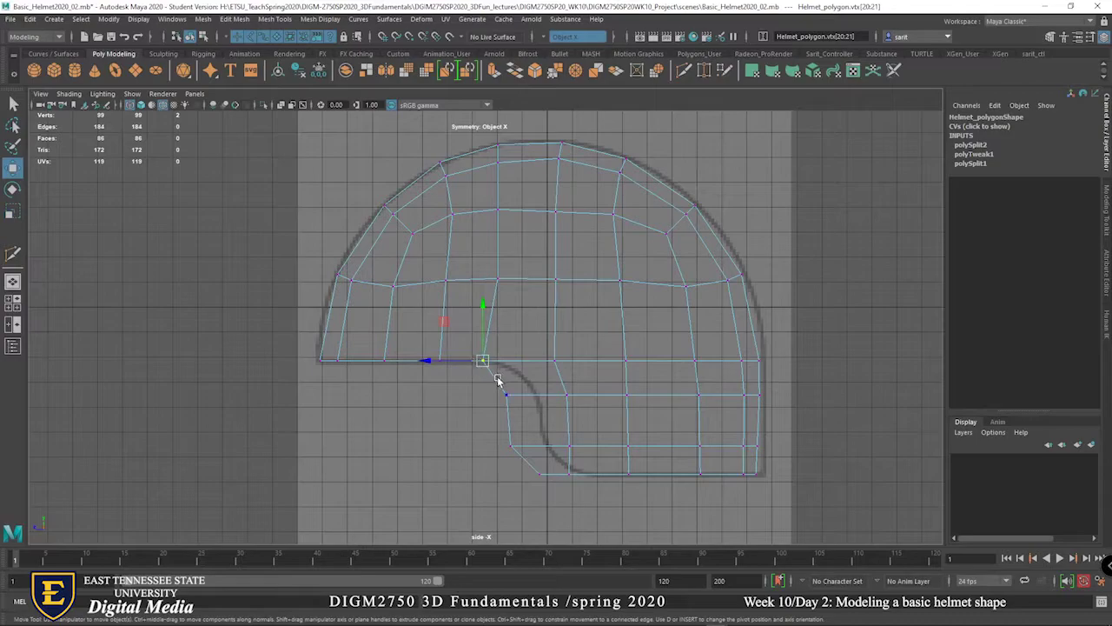
pyautogui.moveTo(484, 348); pyautogui.dragTo(483, 361)
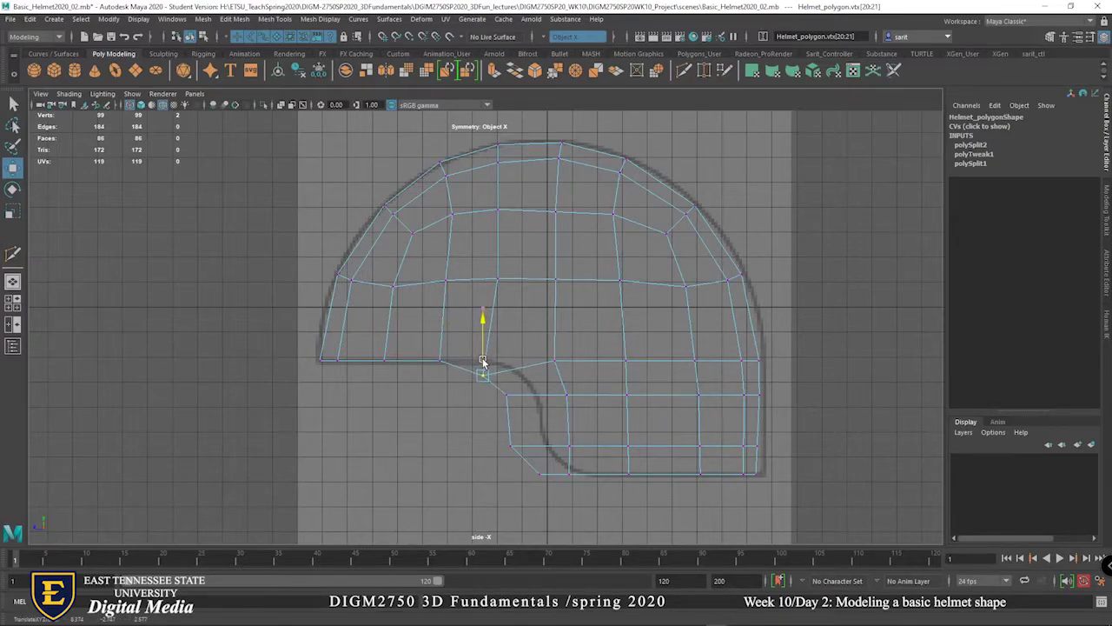
pyautogui.moveTo(483, 361); pyautogui.dragTo(483, 367)
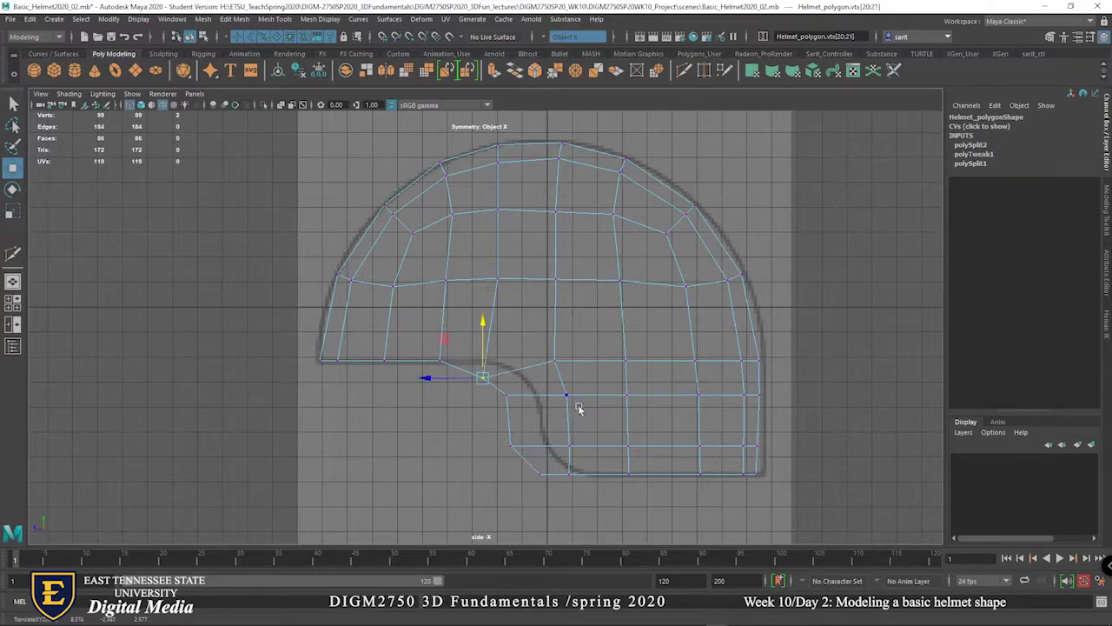
# Raise the horizontal vertex row behind the opening's corner slightly and lower the edge vertices just below that corner.
pyautogui.click(553, 361)
pyautogui.moveTo(555, 358); pyautogui.dragTo(784, 395)
pyautogui.moveTo(695, 337); pyautogui.dragTo(694, 323)
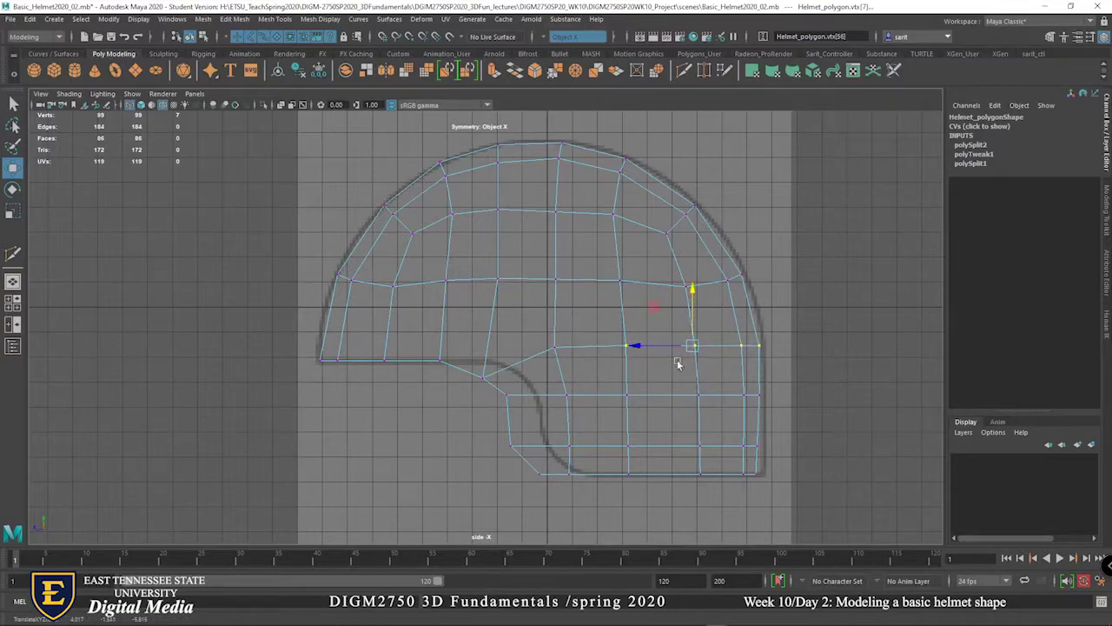
pyautogui.click(502, 394)
pyautogui.moveTo(503, 379); pyautogui.dragTo(506, 388)
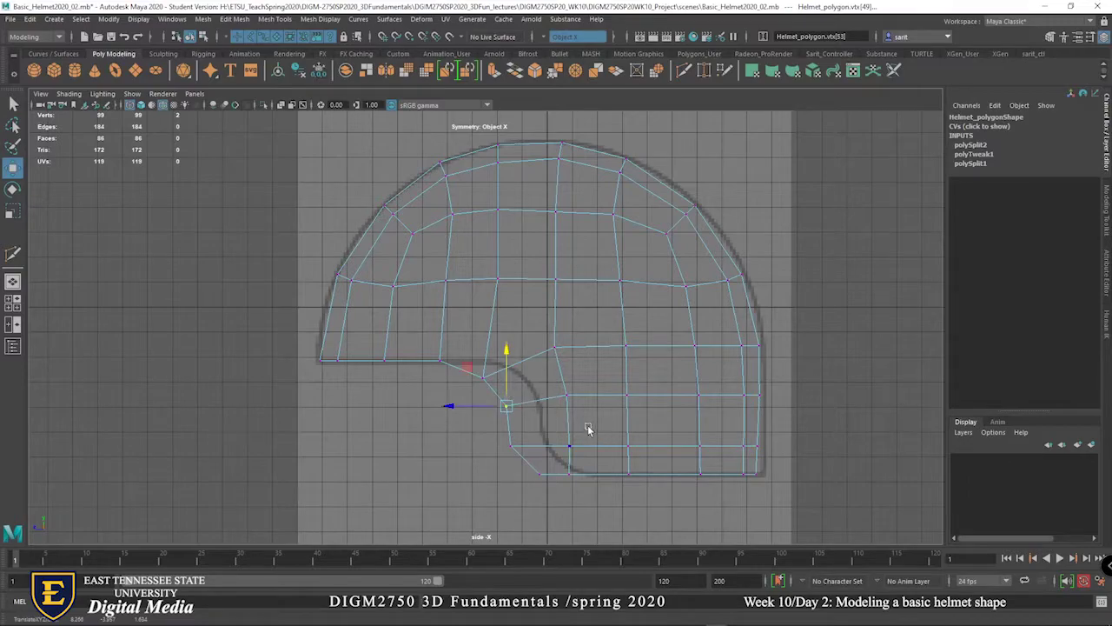
pyautogui.press('space')
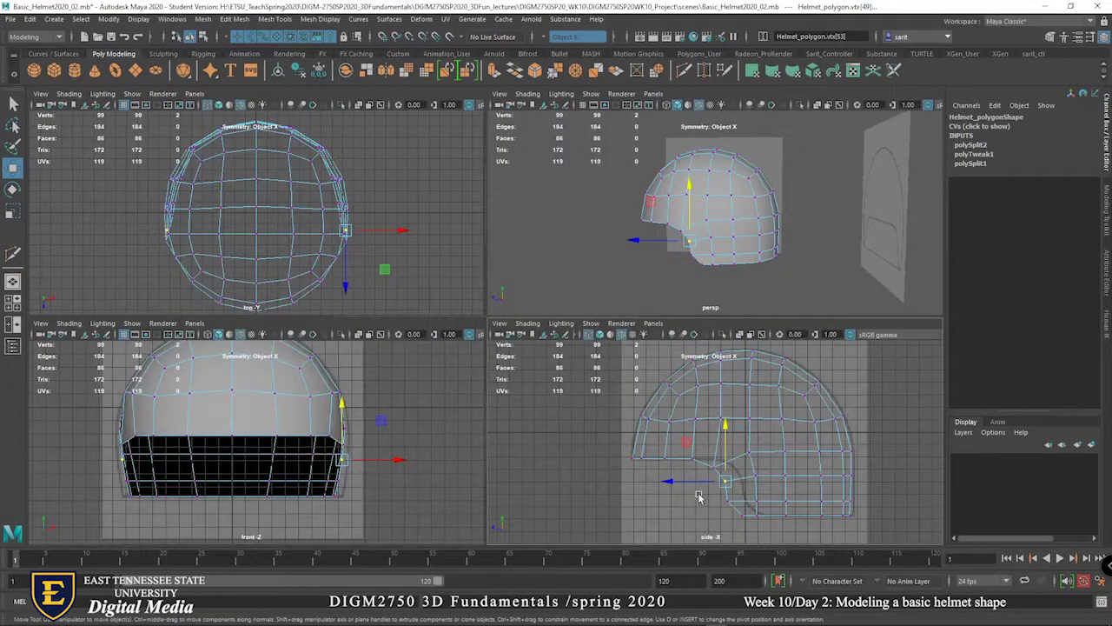
# Select the face opening's side-edge vertices plus the adjacent upper-edge ones and move them slightly inward along X.
pyautogui.moveTo(687, 445); pyautogui.dragTo(647, 486)
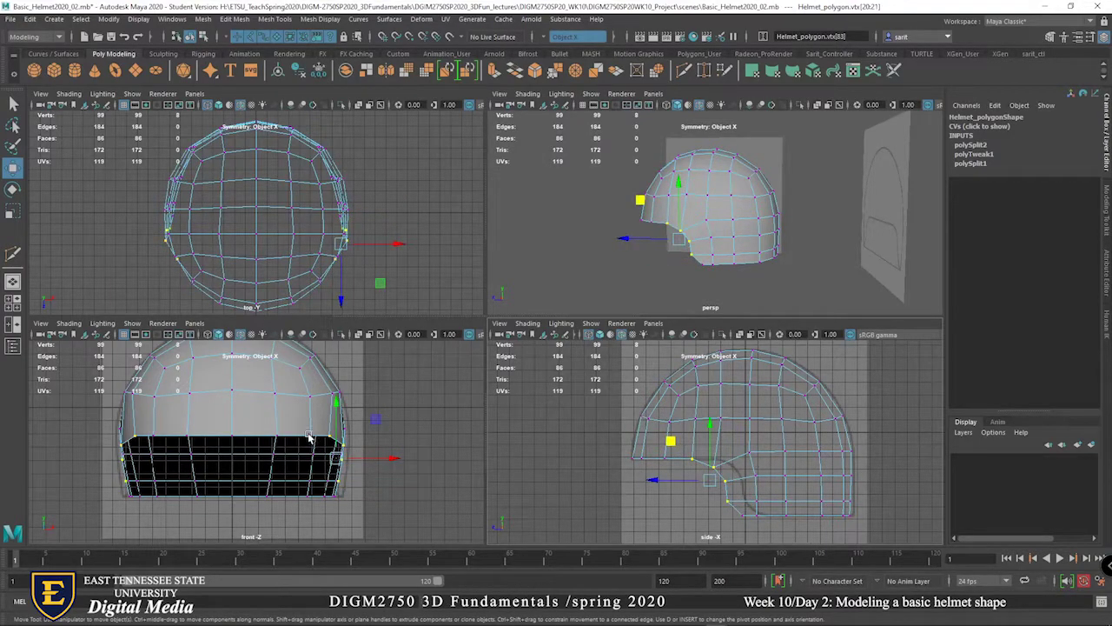
pyautogui.keyDown('shift'); pyautogui.moveTo(312, 439); pyautogui.dragTo(364, 463); pyautogui.keyUp('shift')
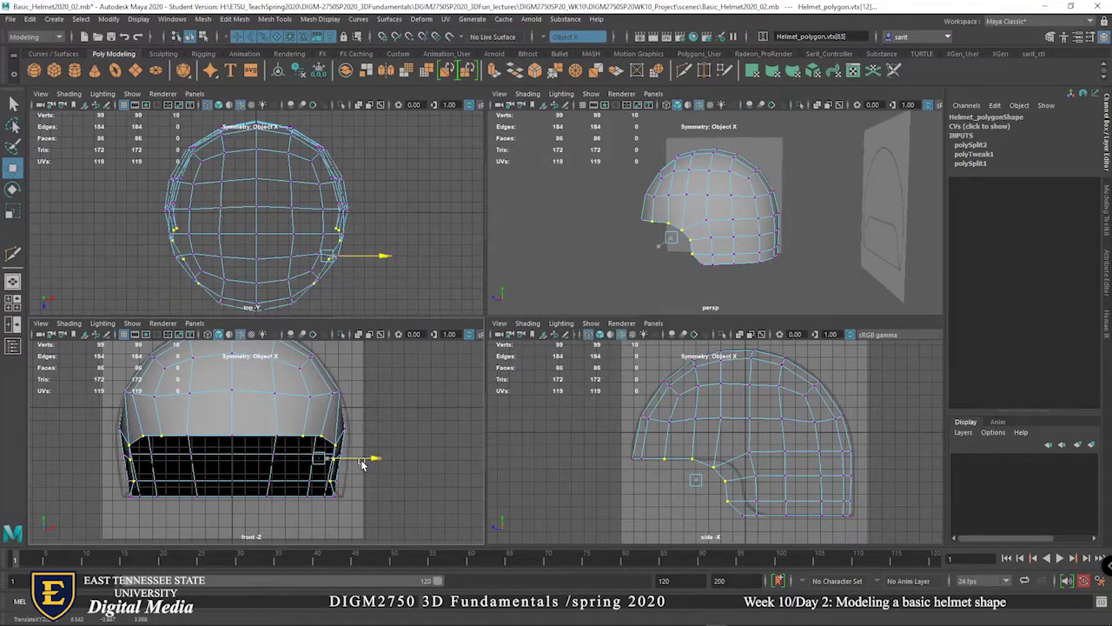
pyautogui.moveTo(363, 464); pyautogui.dragTo(361, 461)
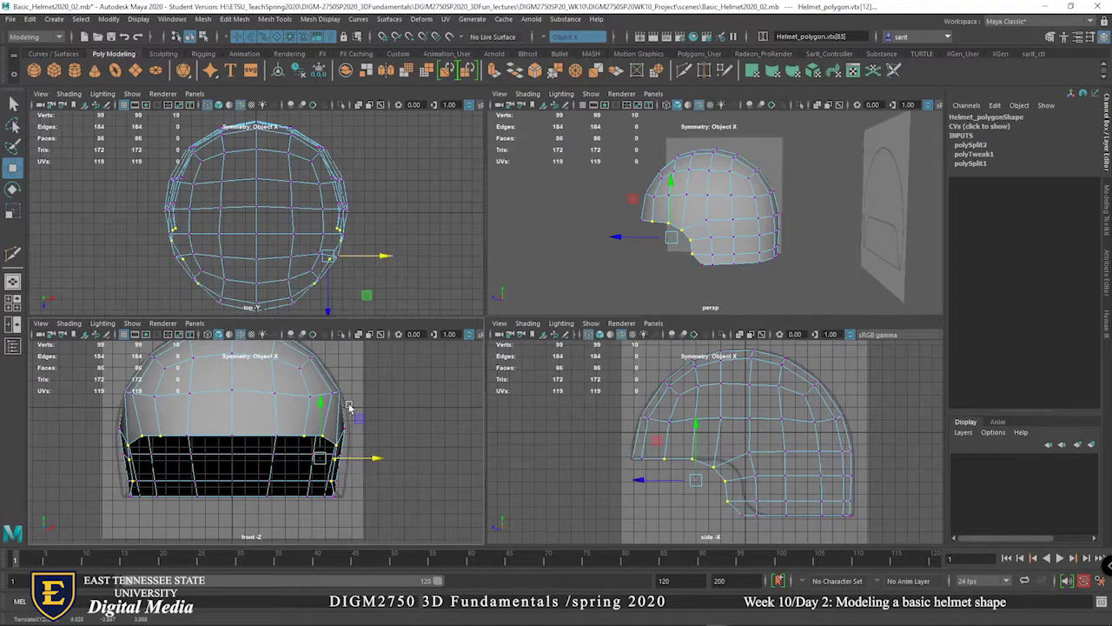
# Adjust the opening's bottom corner vertices along X in the front view, checking the rim's curve from above and below.
pyautogui.moveTo(291, 384); pyautogui.dragTo(366, 434)
pyautogui.click(338, 500)
pyautogui.moveTo(343, 497); pyautogui.dragTo(345, 498)
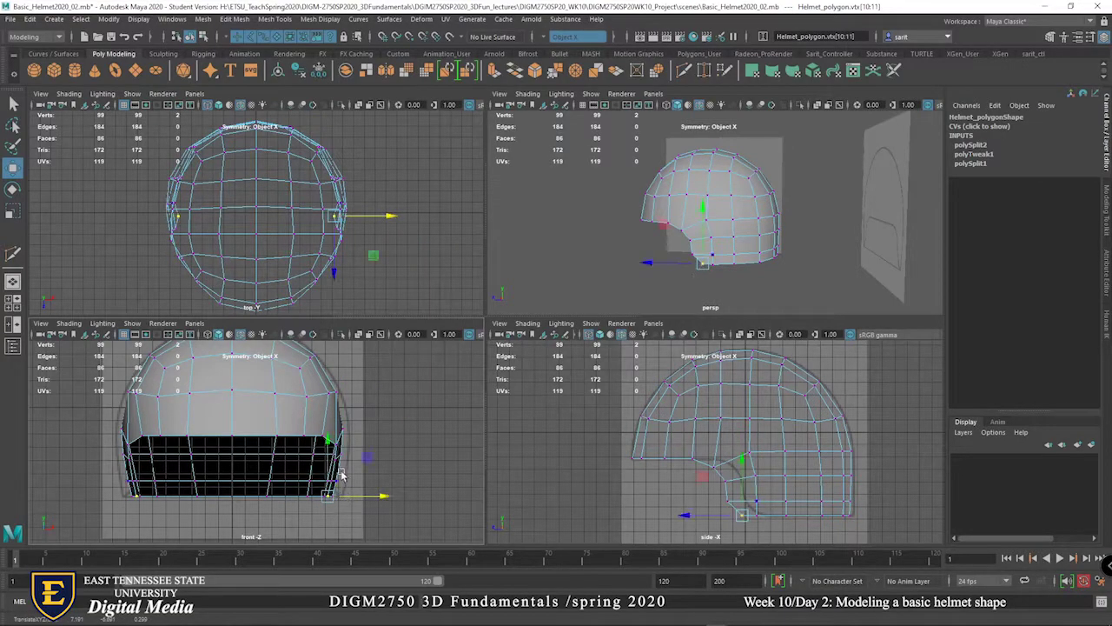
pyautogui.keyDown('alt'); pyautogui.moveTo(765, 298); pyautogui.dragTo(856, 317); pyautogui.keyUp('alt')
pyautogui.keyDown('alt'); pyautogui.moveTo(323, 215); pyautogui.dragTo(421, 258, button='right'); pyautogui.keyUp('alt')
pyautogui.keyDown('alt'); pyautogui.moveTo(765, 302); pyautogui.dragTo(791, 278); pyautogui.keyUp('alt')
pyautogui.keyDown('alt'); pyautogui.moveTo(791, 278); pyautogui.dragTo(786, 244, button='right'); pyautogui.keyUp('alt')
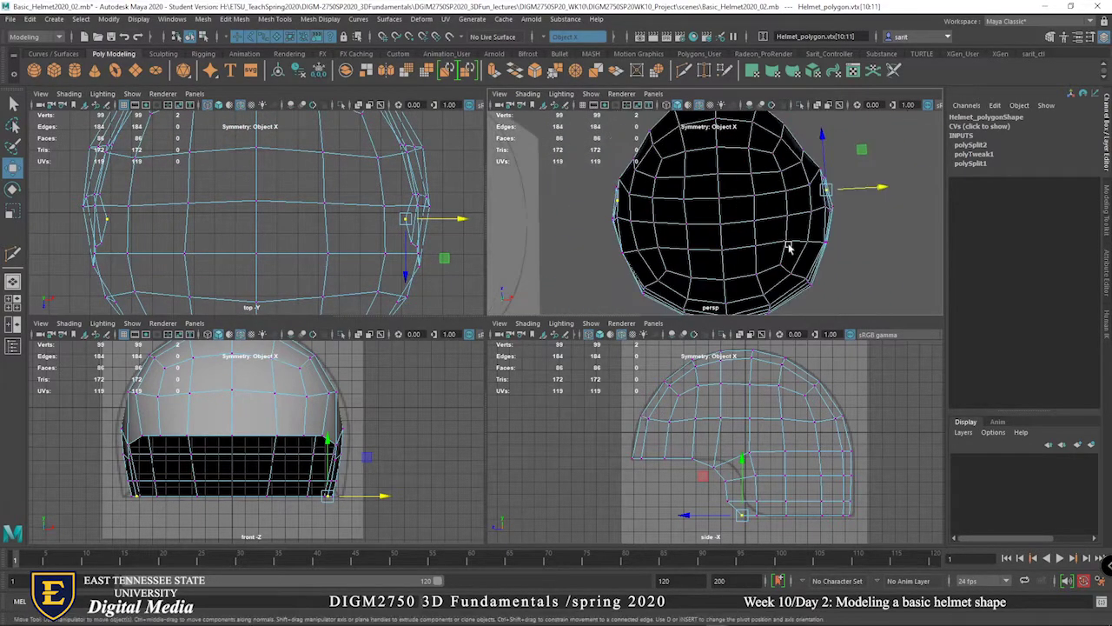
pyautogui.moveTo(834, 246)
pyautogui.keyDown('alt'); pyautogui.mouseDown()
pyautogui.moveTo(821, 232)
pyautogui.moveTo(854, 203)
pyautogui.moveTo(830, 244)
pyautogui.mouseUp(); pyautogui.keyUp('alt')
pyautogui.keyDown('alt'); pyautogui.moveTo(829, 245); pyautogui.dragTo(666, 266, button='right'); pyautogui.keyUp('alt')
pyautogui.keyDown('alt'); pyautogui.moveTo(439, 257); pyautogui.dragTo(187, 226, button='right'); pyautogui.keyUp('alt')
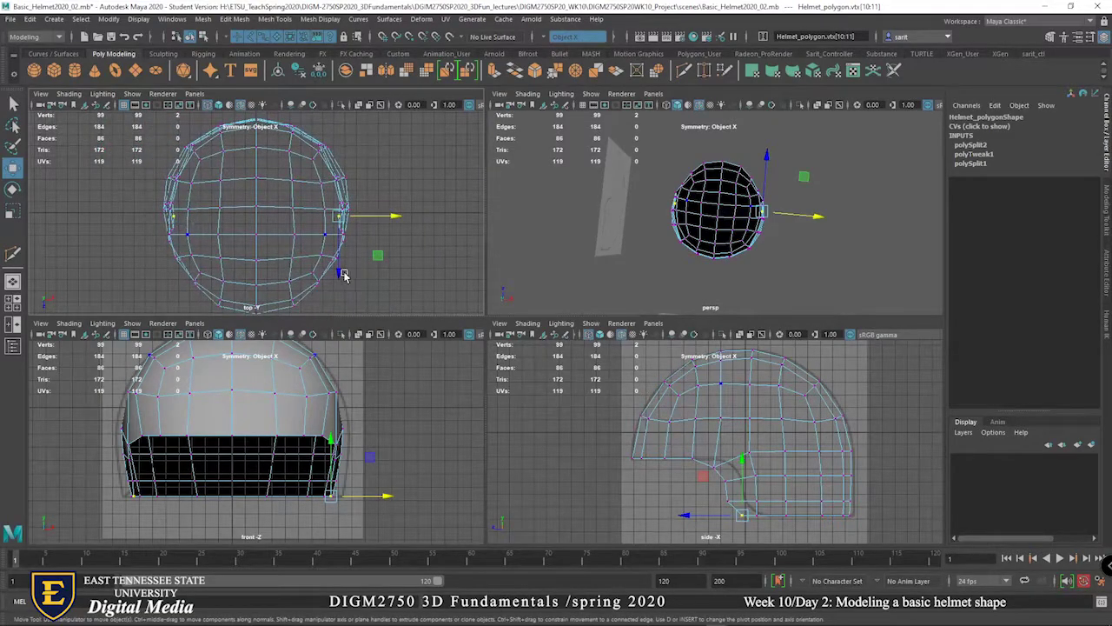
# Adjust the front corner vertices along X in the top view for a rounder outline and display that view shaded.
pyautogui.keyDown('alt'); pyautogui.moveTo(306, 300); pyautogui.dragTo(330, 278, button='middle'); pyautogui.keyUp('alt')
pyautogui.moveTo(353, 264); pyautogui.dragTo(334, 237)
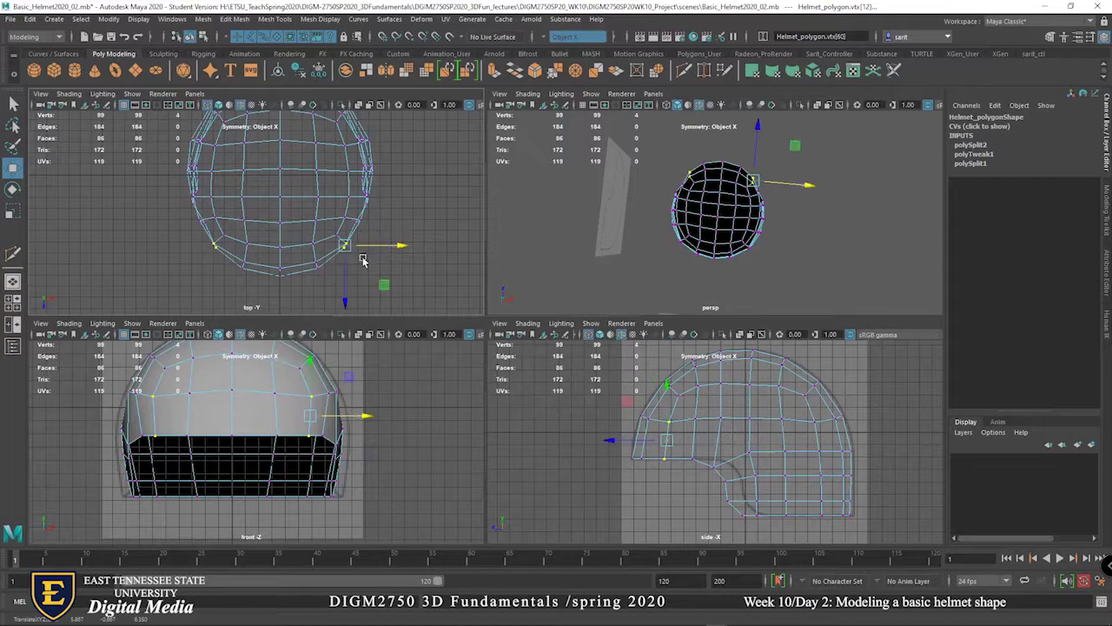
pyautogui.keyDown('alt'); pyautogui.moveTo(363, 247); pyautogui.dragTo(370, 276, button='middle'); pyautogui.keyUp('alt')
pyautogui.press('5')
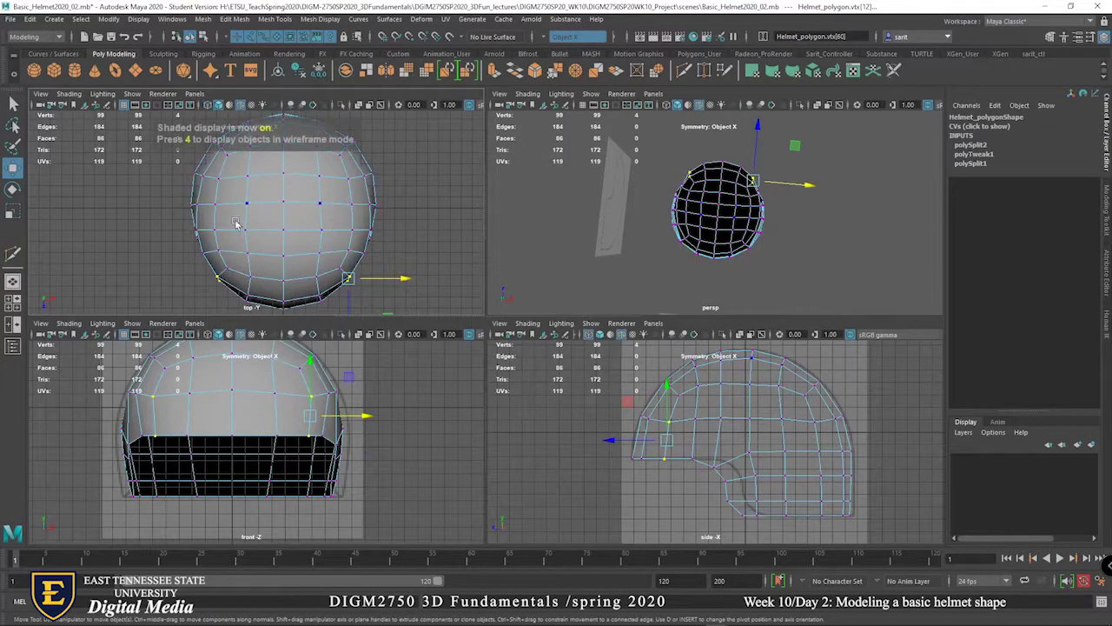
pyautogui.keyDown('alt'); pyautogui.moveTo(378, 217); pyautogui.dragTo(250, 180, button='right'); pyautogui.keyUp('alt')
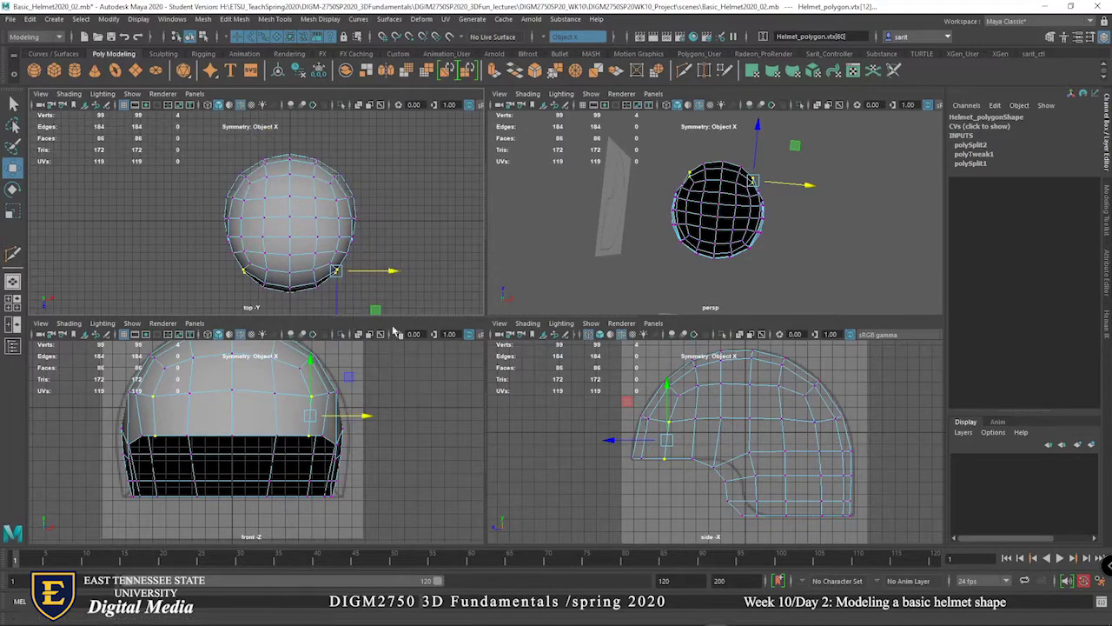
pyautogui.keyDown('alt'); pyautogui.moveTo(572, 218); pyautogui.dragTo(817, 297); pyautogui.keyUp('alt')
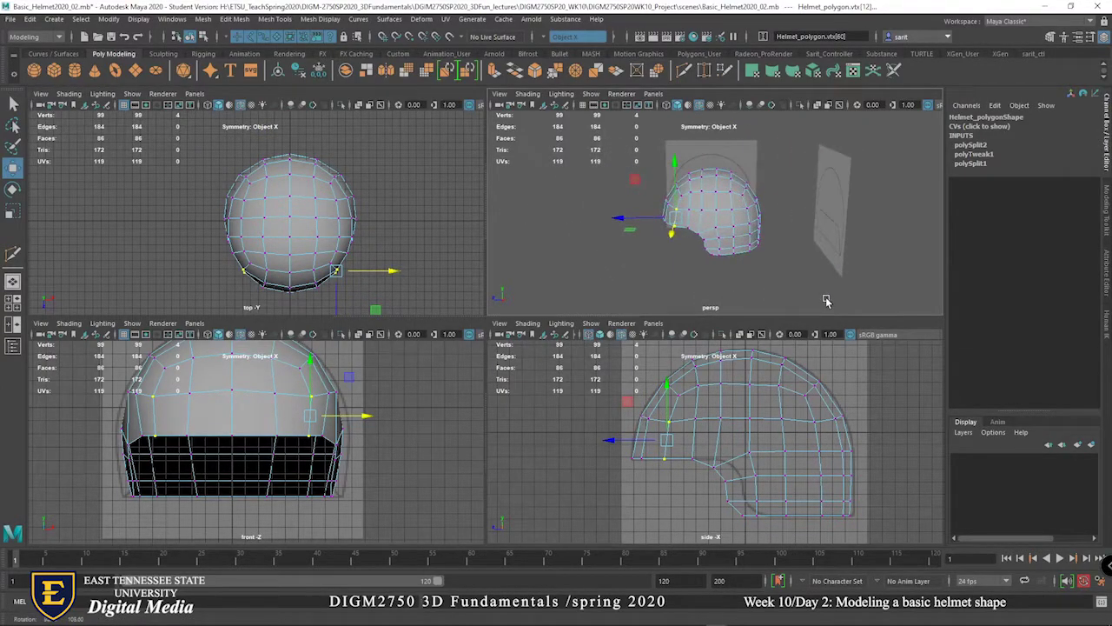
# Return the helmet to object mode and apply Smooth to the whole mesh with 1 division.
pyautogui.rightClick(743, 217)
pyautogui.click(782, 197)
pyautogui.keyDown('alt'); pyautogui.moveTo(782, 198); pyautogui.dragTo(777, 275); pyautogui.keyUp('alt')
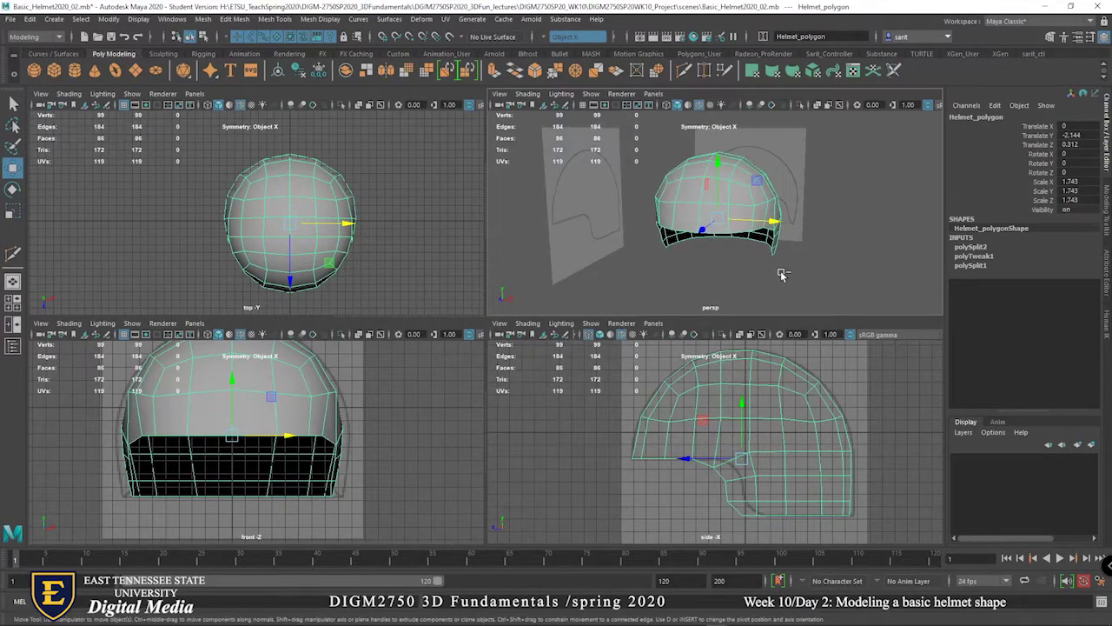
pyautogui.click(530, 328)
pyautogui.keyDown('alt'); pyautogui.moveTo(661, 287); pyautogui.dragTo(717, 267); pyautogui.keyUp('alt')
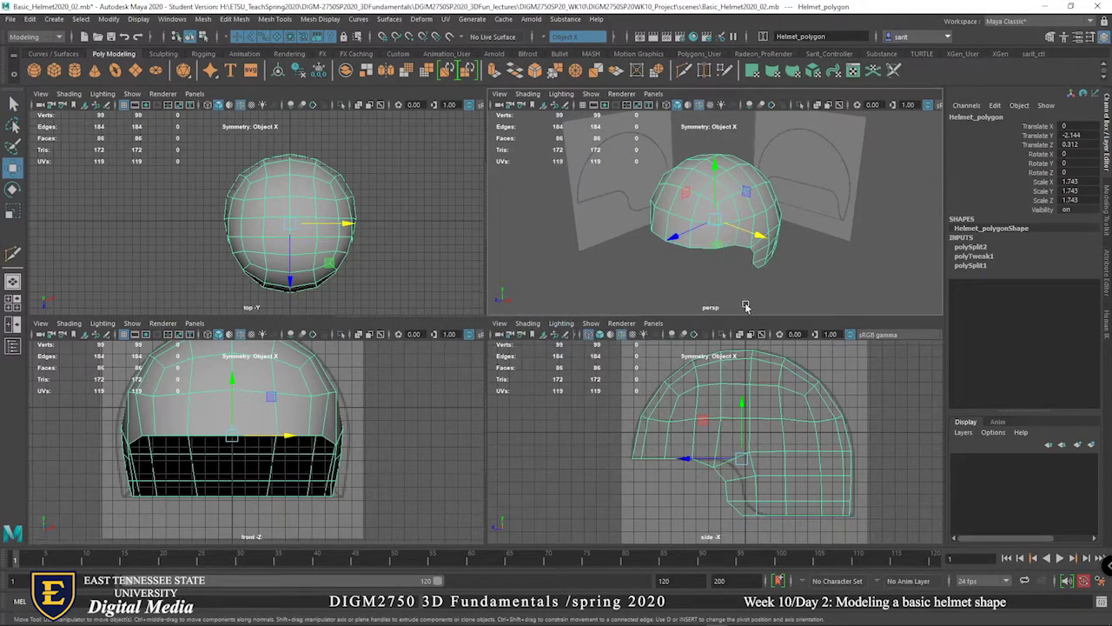
pyautogui.keyDown('shift'); pyautogui.rightClick(743, 220); pyautogui.keyUp('shift')
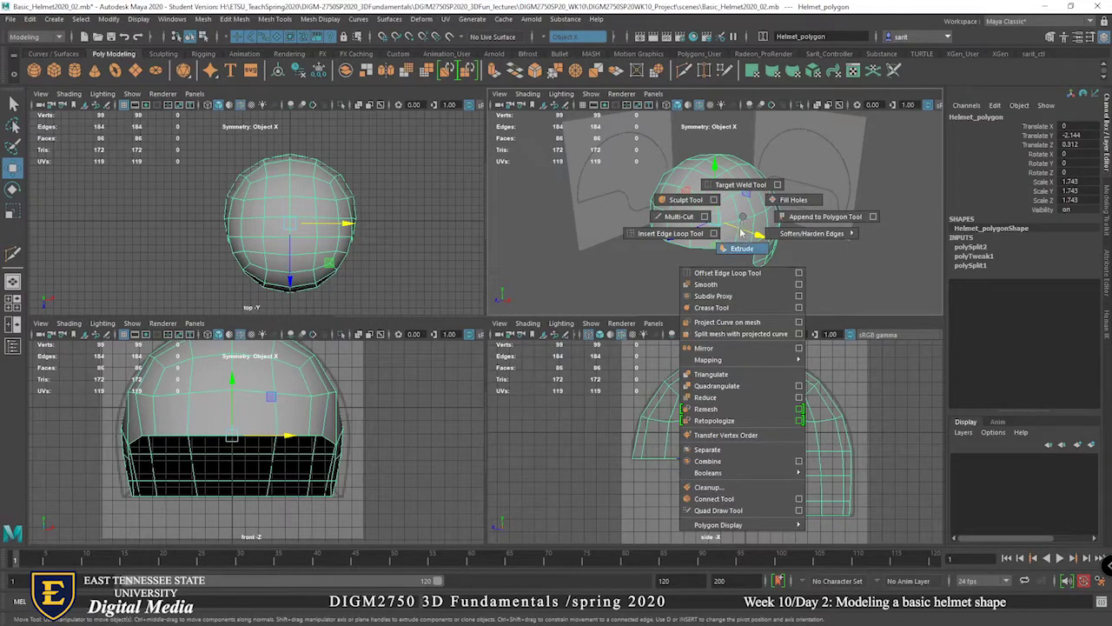
pyautogui.click(731, 285)
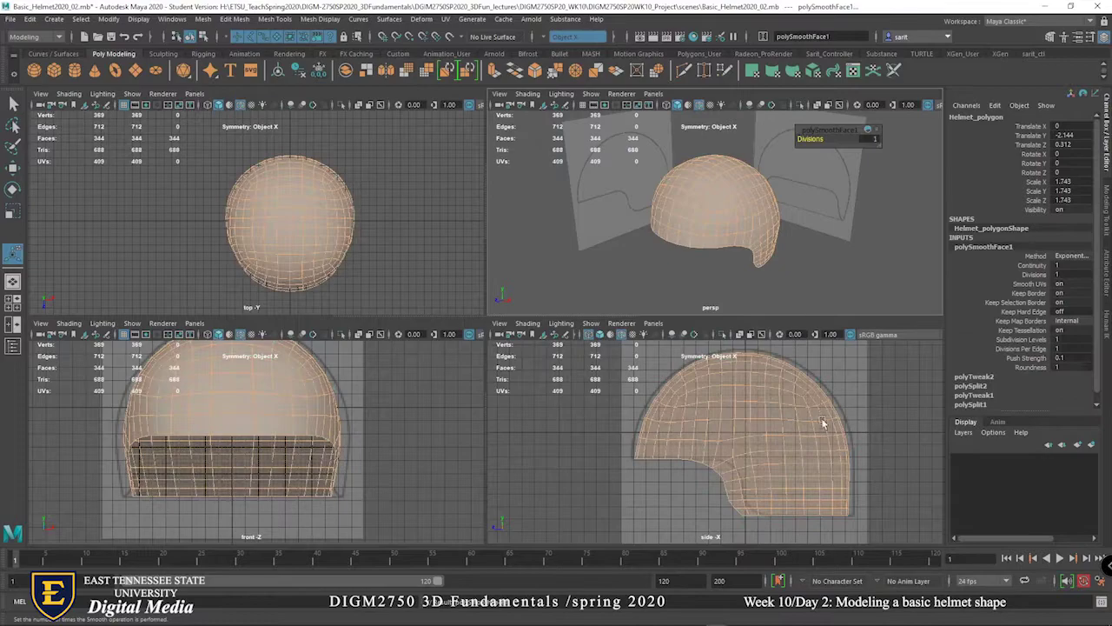
pyautogui.keyDown('alt'); pyautogui.moveTo(791, 317); pyautogui.dragTo(830, 283); pyautogui.keyUp('alt')
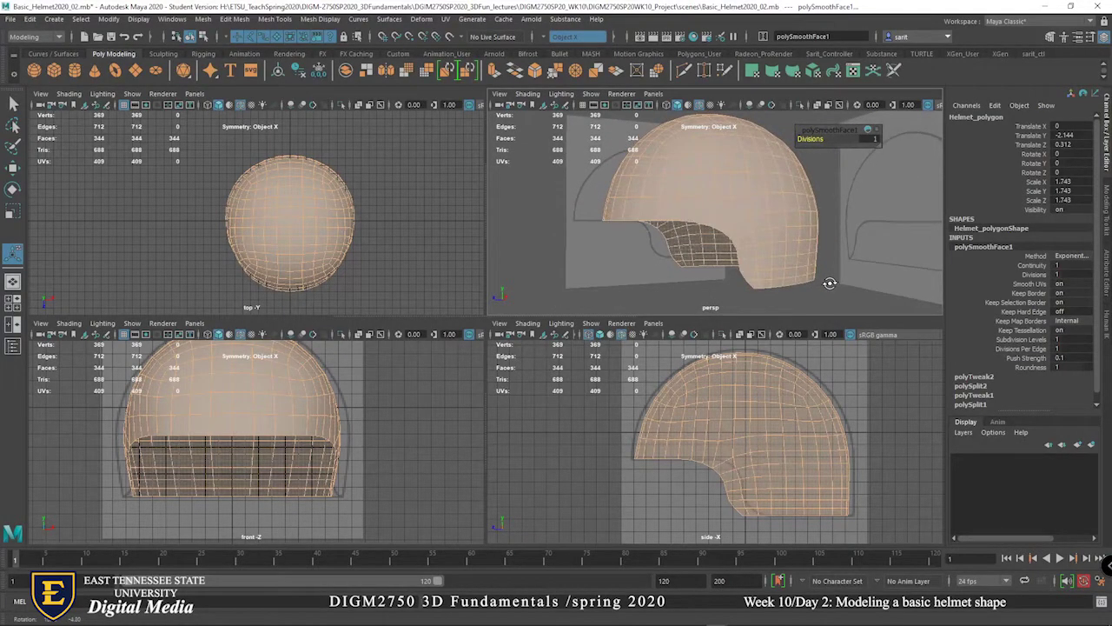
pyautogui.moveTo(801, 266); pyautogui.dragTo(860, 270, button='right')
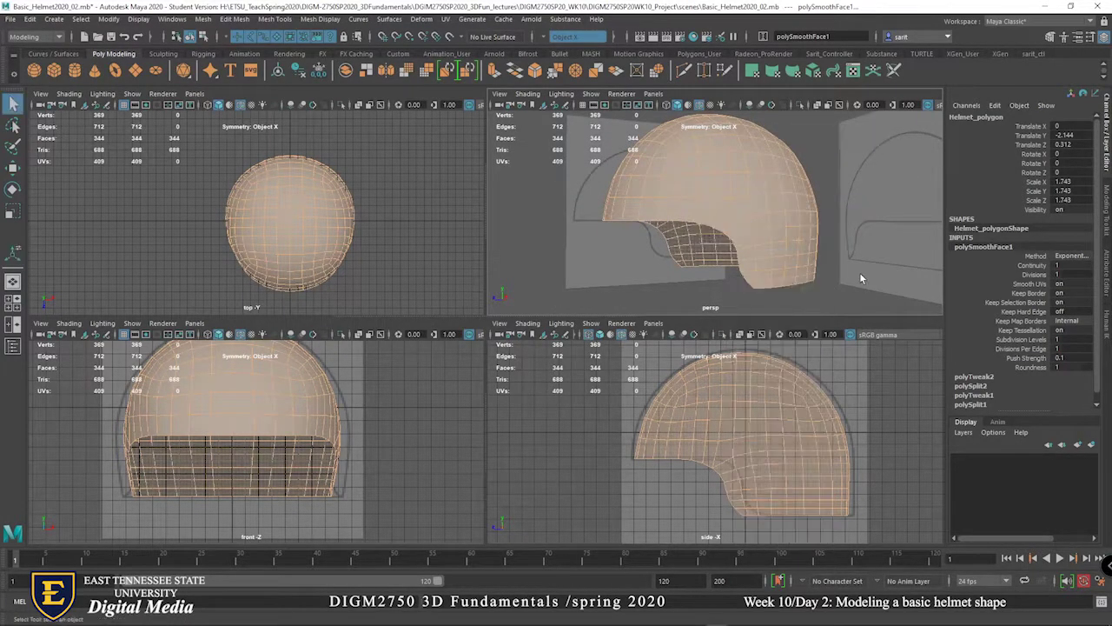
pyautogui.moveTo(859, 276)
pyautogui.keyDown('alt'); pyautogui.mouseDown()
pyautogui.moveTo(813, 282)
pyautogui.moveTo(863, 281)
pyautogui.mouseUp(); pyautogui.keyUp('alt')
# Delete the smoothed helmet's construction history and freeze its transformations.
pyautogui.click(774, 257)
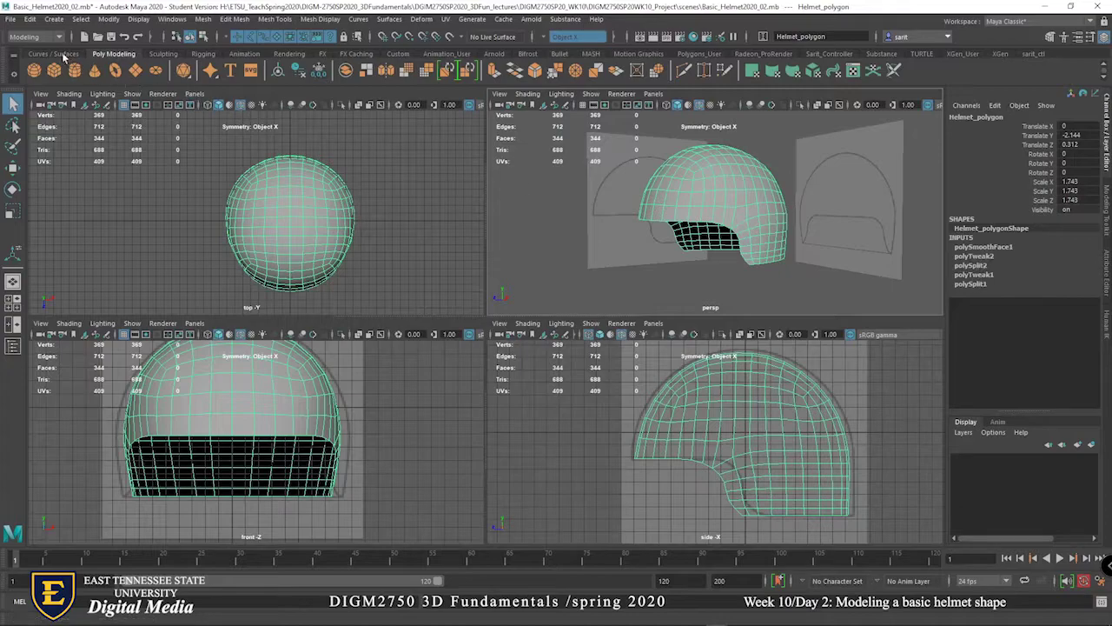
pyautogui.click(30, 19)
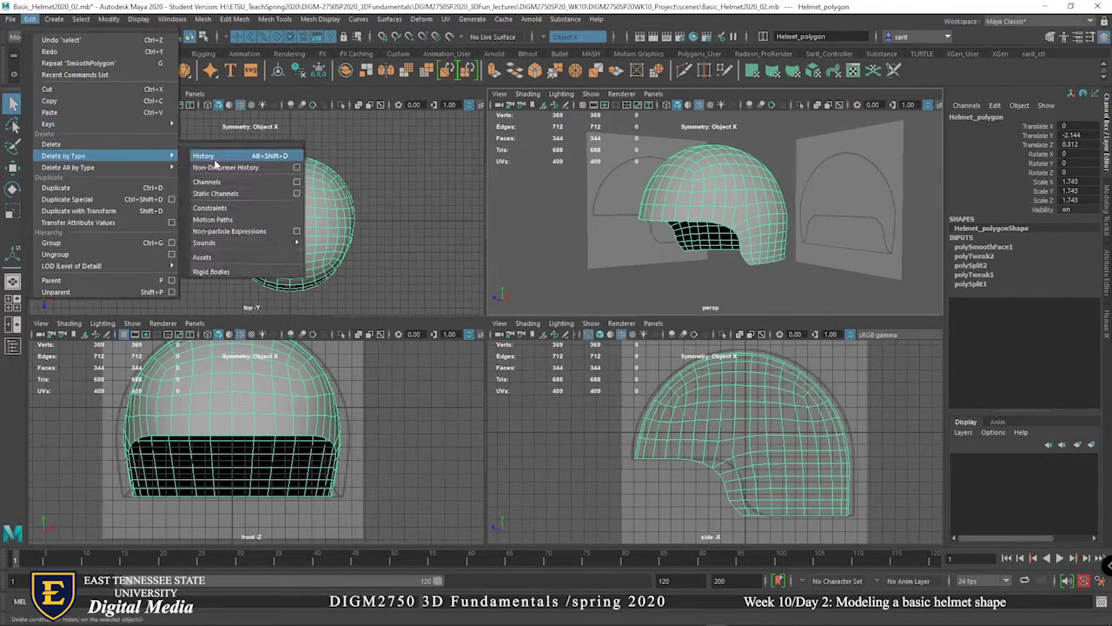
pyautogui.click(231, 164)
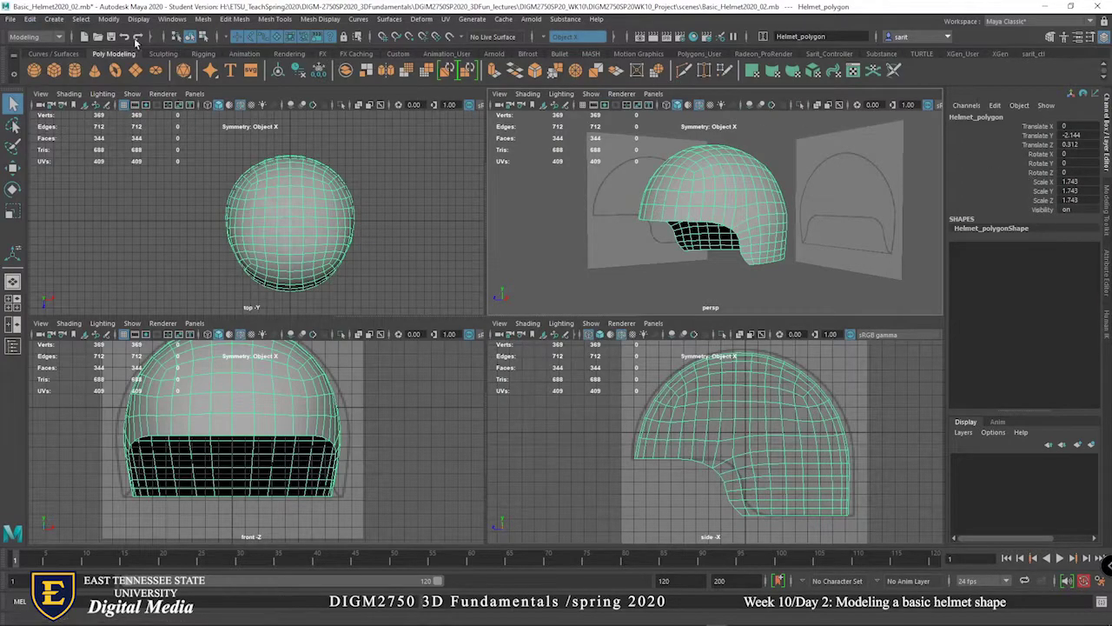
pyautogui.click(105, 19)
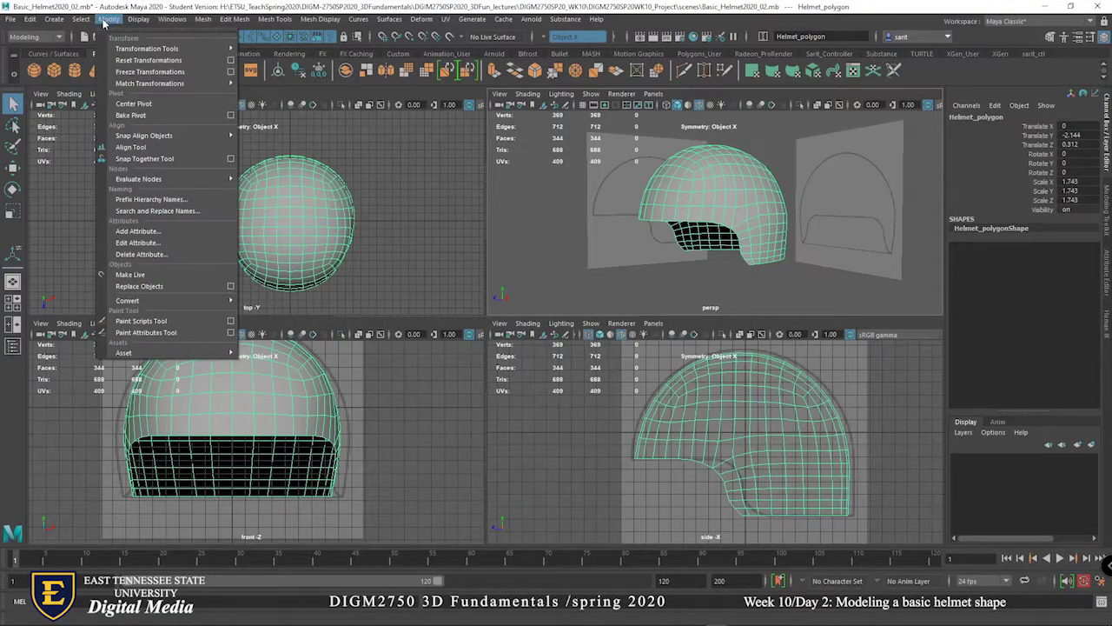
pyautogui.click(117, 71)
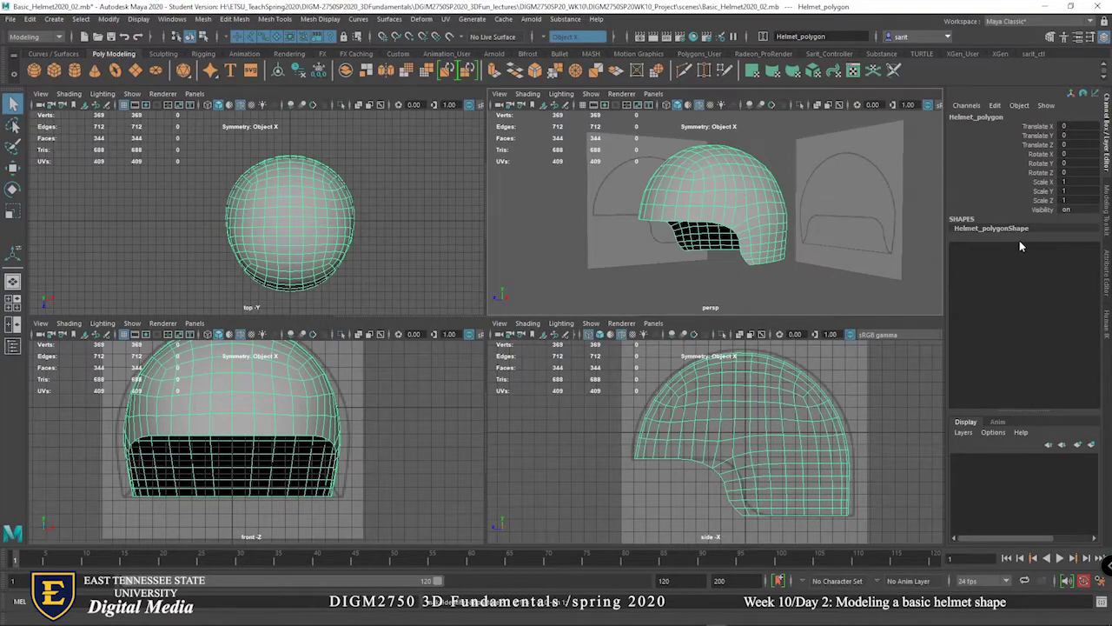
# Extrude all of the helmet's faces to give the shell thickness, with Local Translate Z set to 0.3.
pyautogui.keyDown('alt'); pyautogui.moveTo(798, 268); pyautogui.dragTo(852, 272); pyautogui.keyUp('alt')
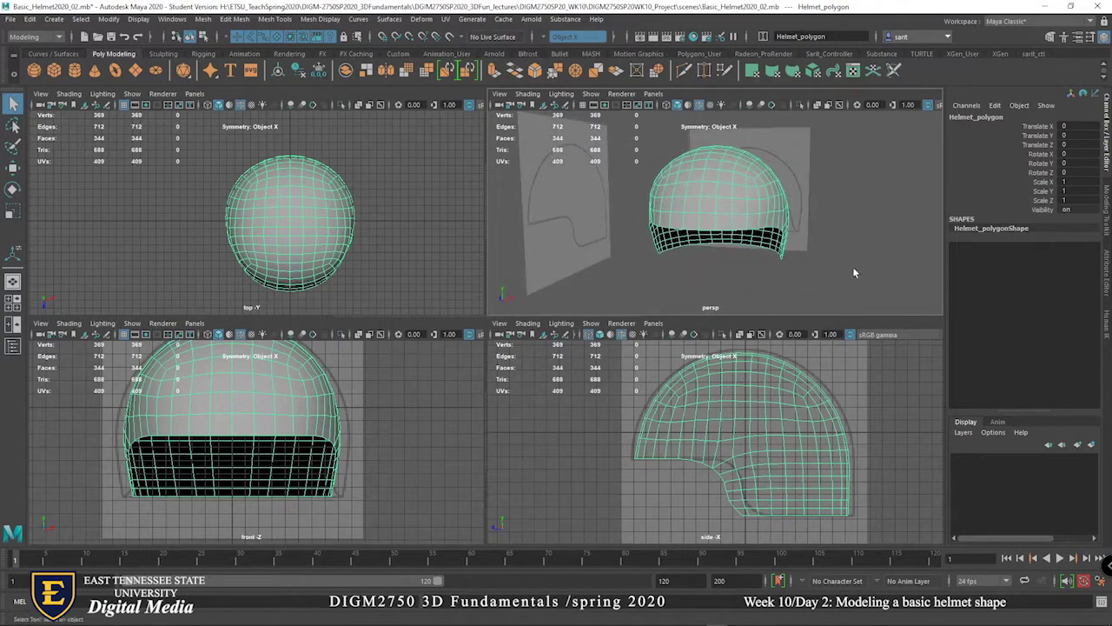
pyautogui.rightClick(747, 203)
pyautogui.keyDown('shift'); pyautogui.moveTo(747, 202); pyautogui.dragTo(764, 241, button='right'); pyautogui.keyUp('shift')
pyautogui.keyDown('alt'); pyautogui.moveTo(765, 277); pyautogui.dragTo(796, 212); pyautogui.keyUp('alt')
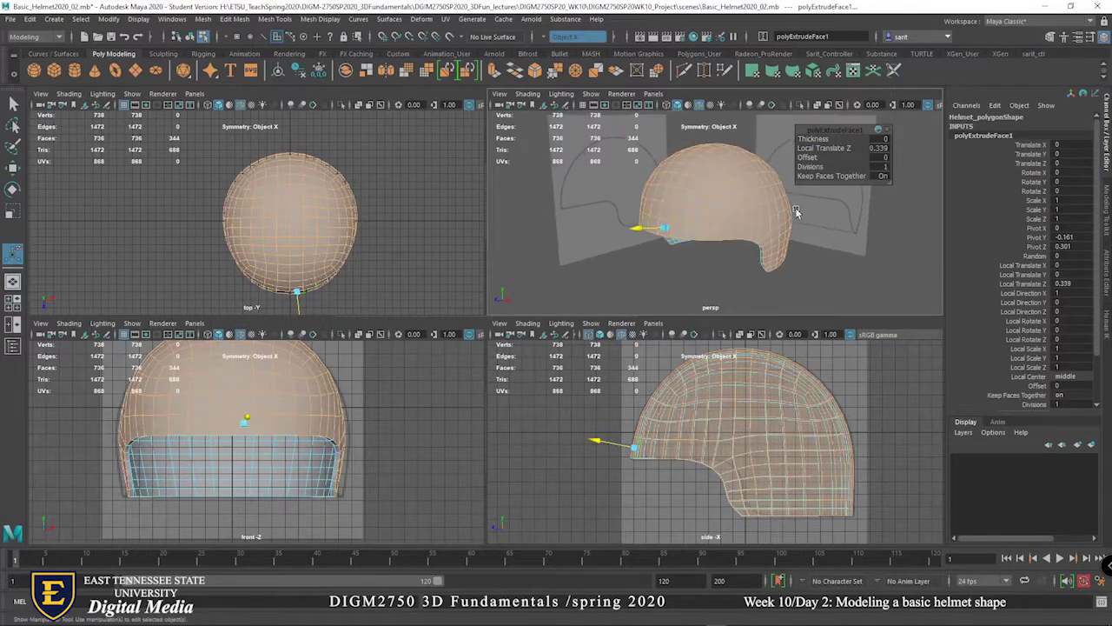
pyautogui.click(880, 147)
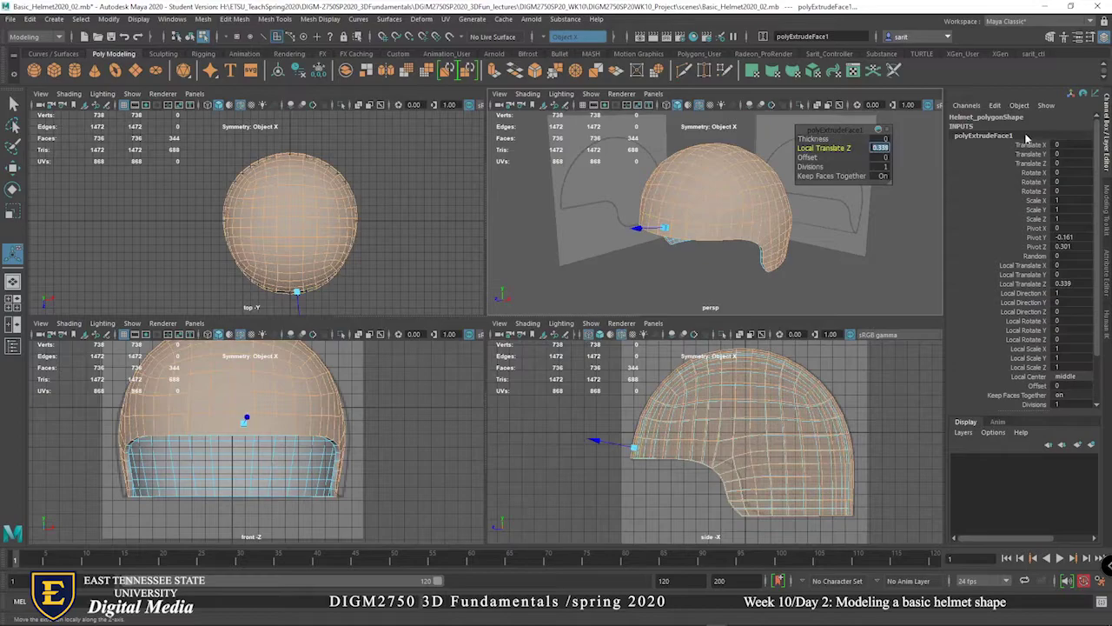
pyautogui.write('1')
pyautogui.press('Return')
pyautogui.keyDown('alt'); pyautogui.moveTo(925, 218); pyautogui.dragTo(710, 259); pyautogui.keyUp('alt')
pyautogui.keyDown('alt'); pyautogui.moveTo(709, 259); pyautogui.dragTo(730, 276, button='right'); pyautogui.keyUp('alt')
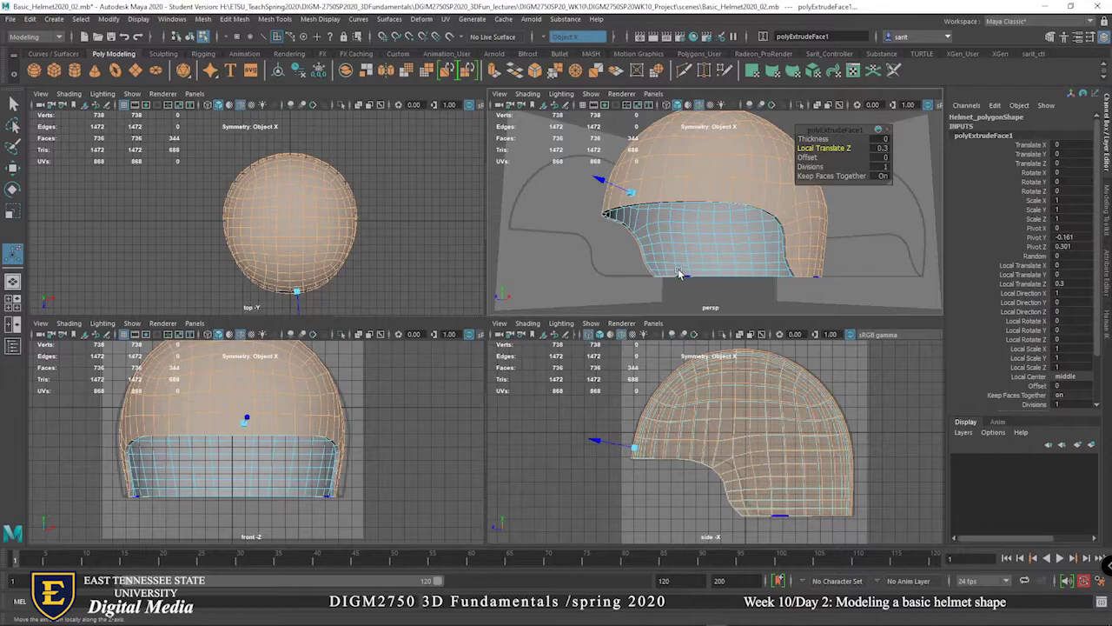
# Extrude the loop of thickness faces around the helmet opening's rim, with Local Translate Z at about 0.261.
pyautogui.click(859, 254)
pyautogui.keyDown('alt'); pyautogui.moveTo(838, 298); pyautogui.dragTo(806, 243); pyautogui.keyUp('alt')
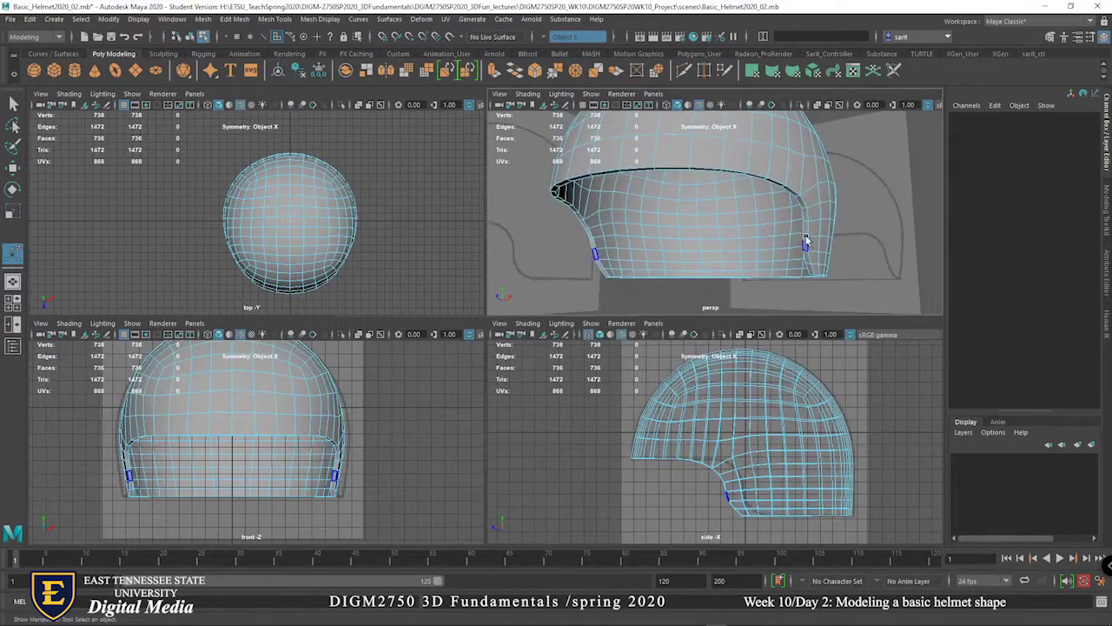
pyautogui.scroll(5, 806, 217)
pyautogui.keyDown('shift'); pyautogui.moveTo(809, 225); pyautogui.dragTo(815, 244); pyautogui.keyUp('shift')
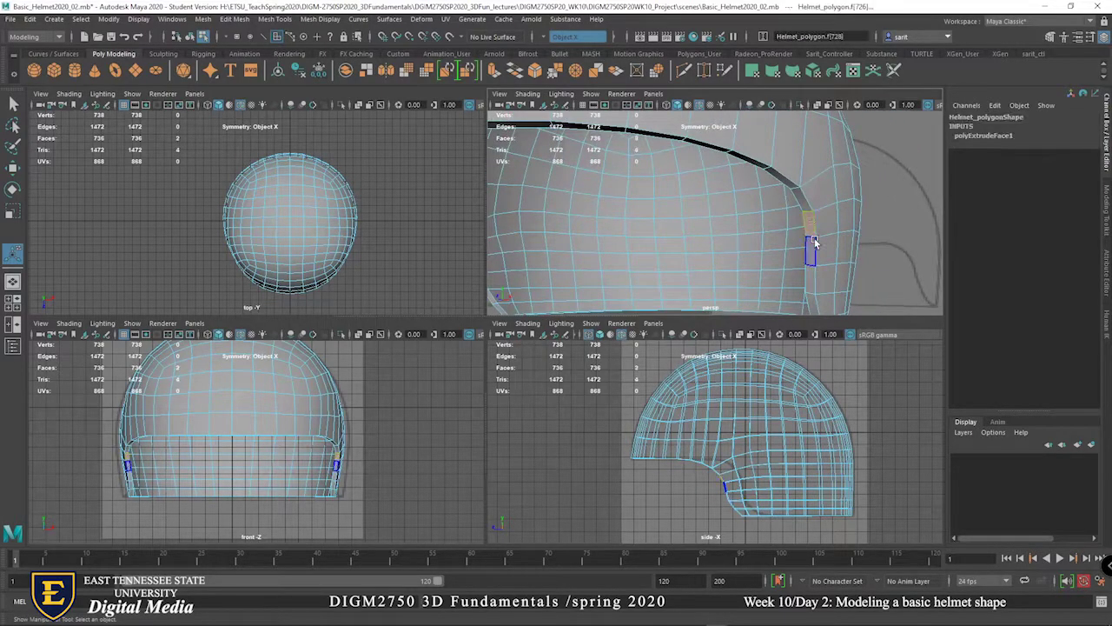
pyautogui.press('q')
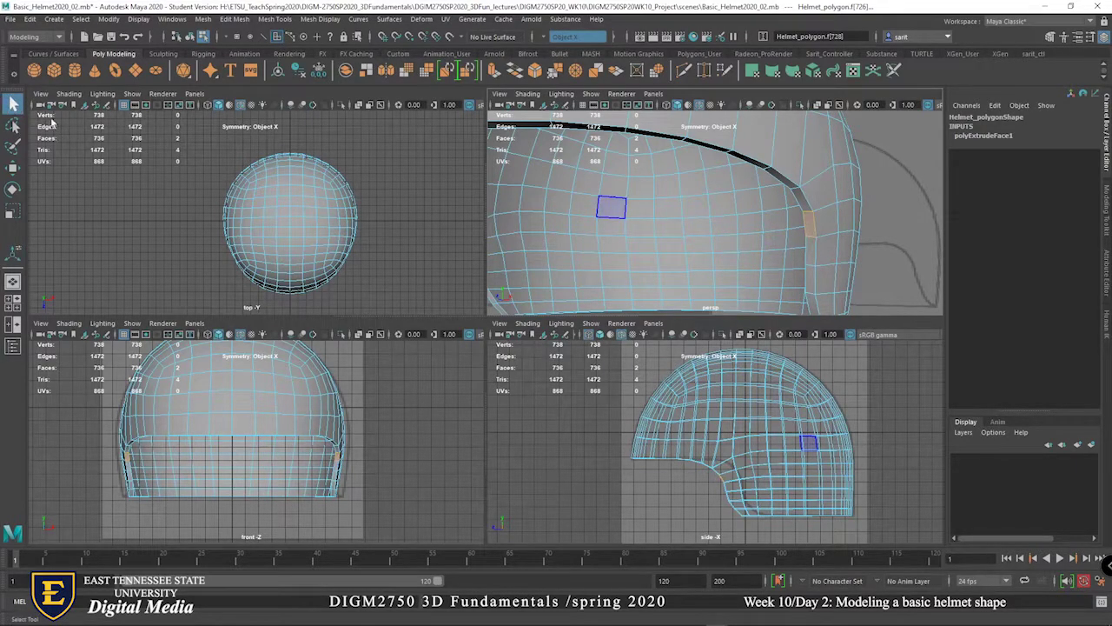
pyautogui.doubleClick(806, 207)
pyautogui.keyDown('alt'); pyautogui.moveTo(808, 243); pyautogui.dragTo(800, 215); pyautogui.keyUp('alt')
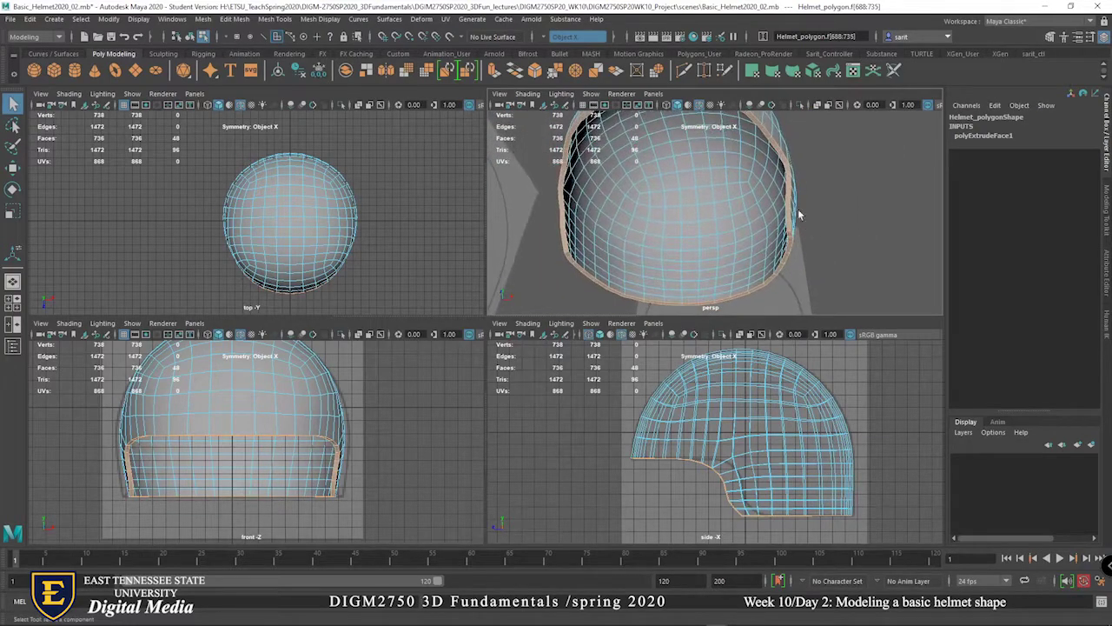
pyautogui.click(728, 240)
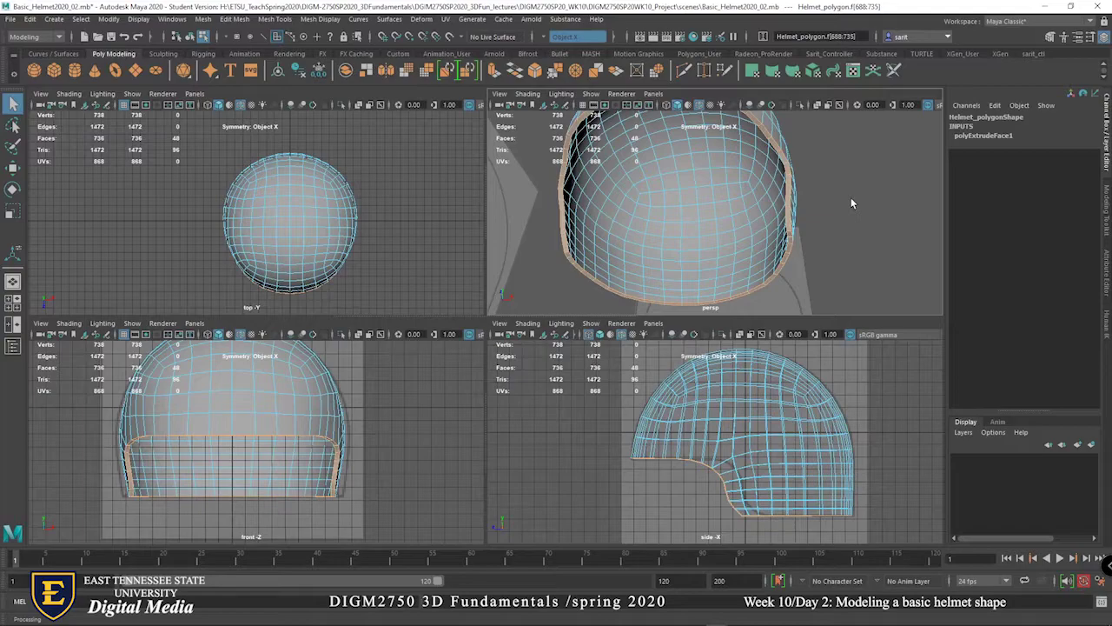
pyautogui.keyDown('alt'); pyautogui.moveTo(851, 203); pyautogui.dragTo(823, 243); pyautogui.keyUp('alt')
pyautogui.moveTo(758, 223); pyautogui.dragTo(757, 248, button='right')
pyautogui.press('f')
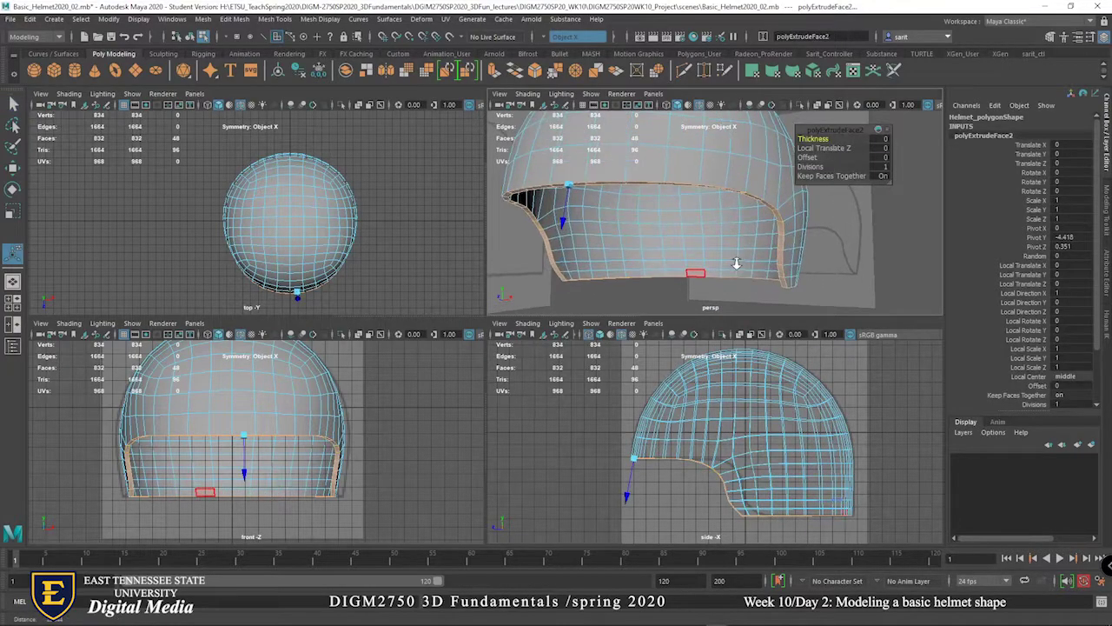
pyautogui.moveTo(559, 224); pyautogui.dragTo(557, 228)
pyautogui.keyDown('alt'); pyautogui.moveTo(652, 260); pyautogui.dragTo(628, 266); pyautogui.keyUp('alt')
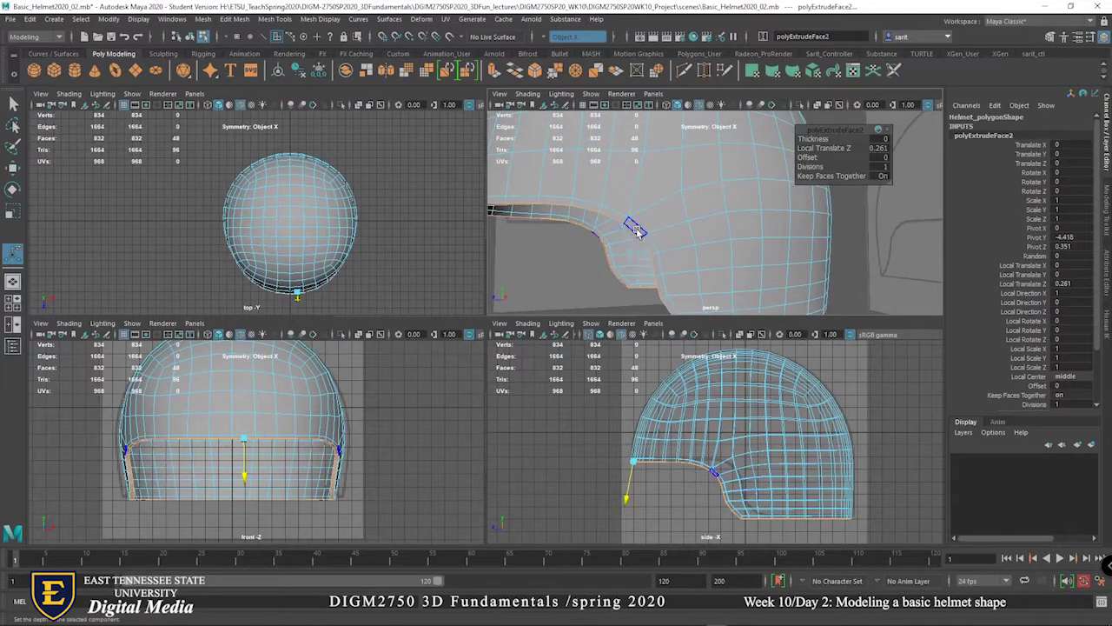
# Extrude the loop of faces on the outer side of the new rim band slightly outward to form a raised lip.
pyautogui.press('space')
pyautogui.keyDown('alt'); pyautogui.moveTo(651, 307); pyautogui.dragTo(397, 287, button='right'); pyautogui.keyUp('alt')
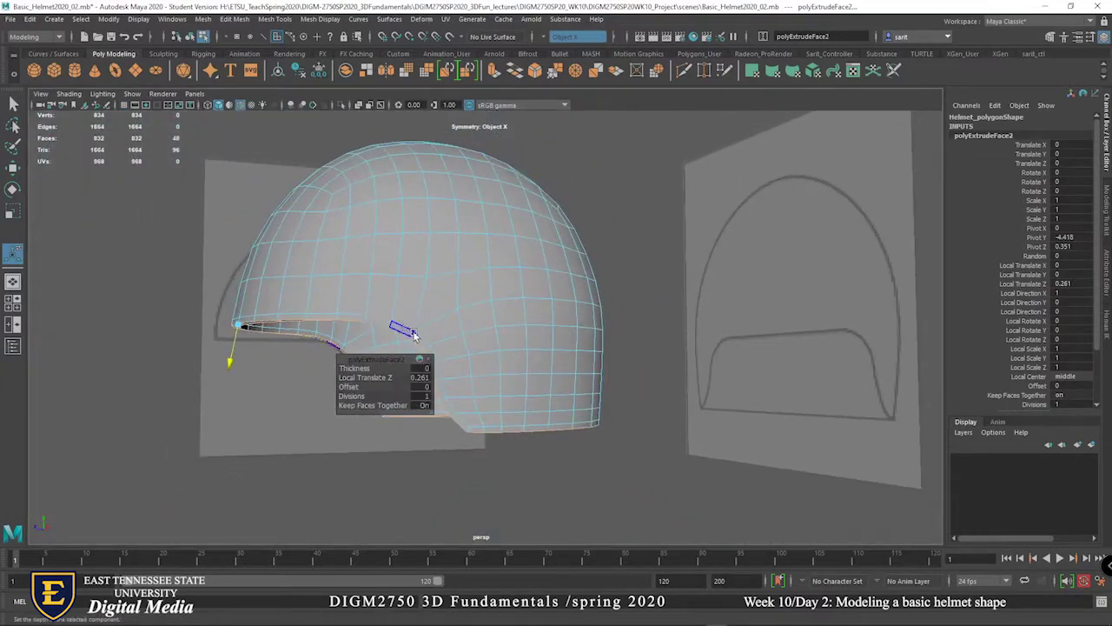
pyautogui.keyDown('alt'); pyautogui.moveTo(573, 439); pyautogui.dragTo(609, 485); pyautogui.keyUp('alt')
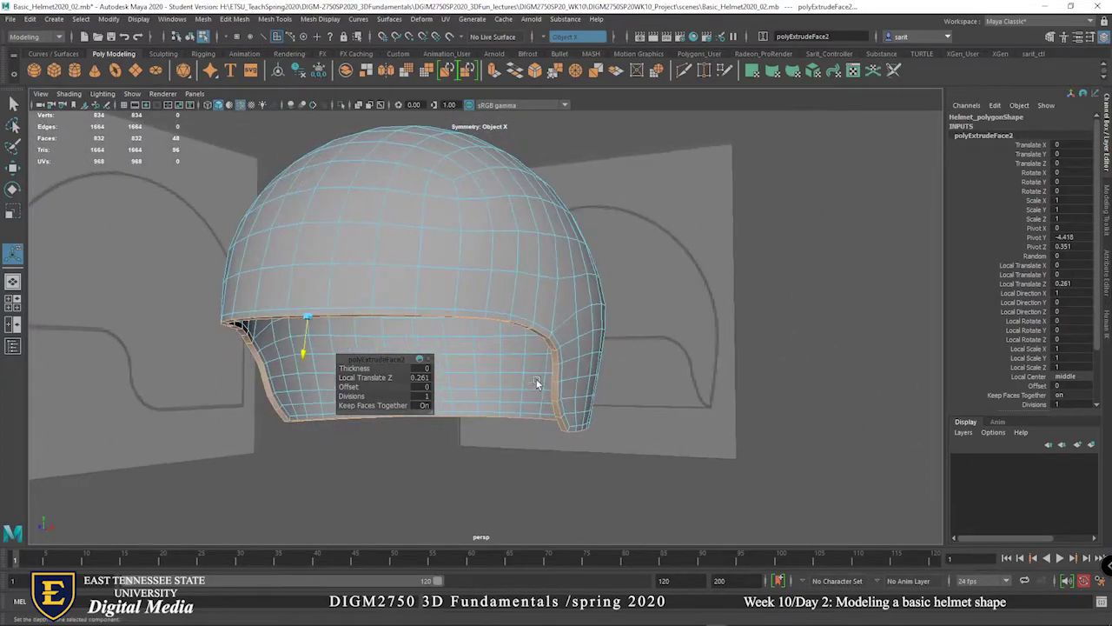
pyautogui.click(520, 323)
pyautogui.keyDown('alt'); pyautogui.moveTo(529, 325); pyautogui.dragTo(591, 356); pyautogui.keyUp('alt')
pyautogui.scroll(3, 590, 362)
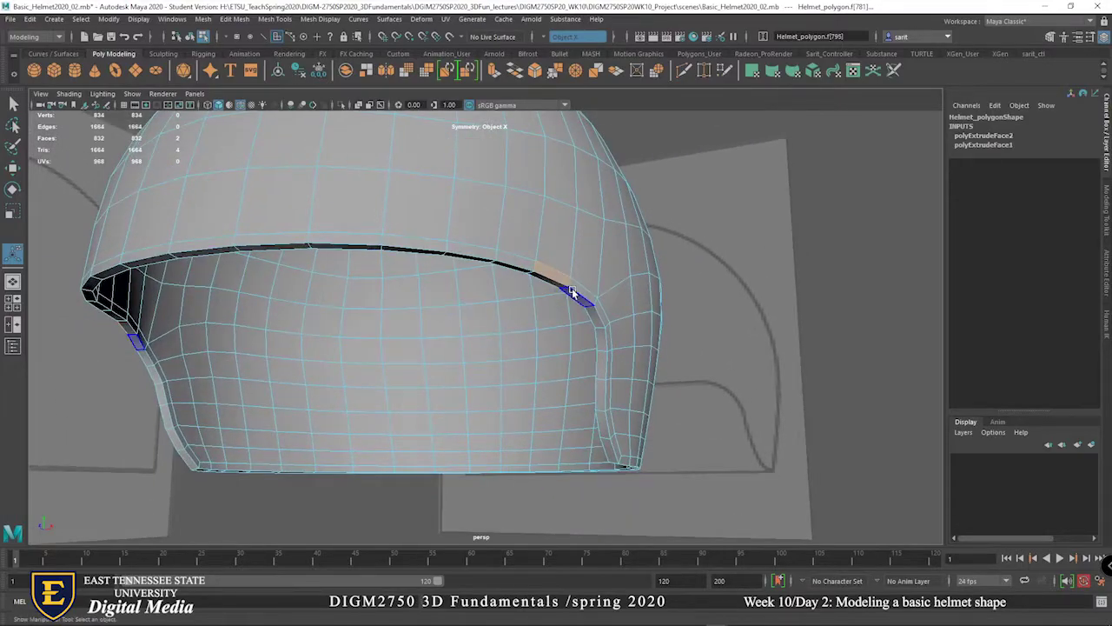
pyautogui.doubleClick(527, 263)
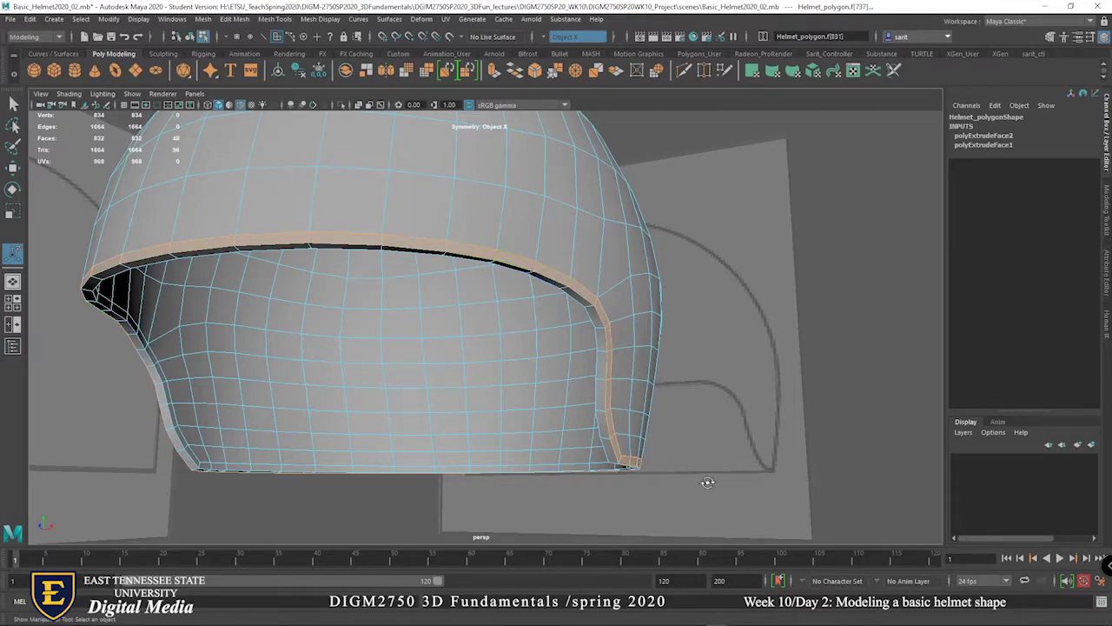
pyautogui.keyDown('alt'); pyautogui.moveTo(705, 483); pyautogui.dragTo(685, 483); pyautogui.keyUp('alt')
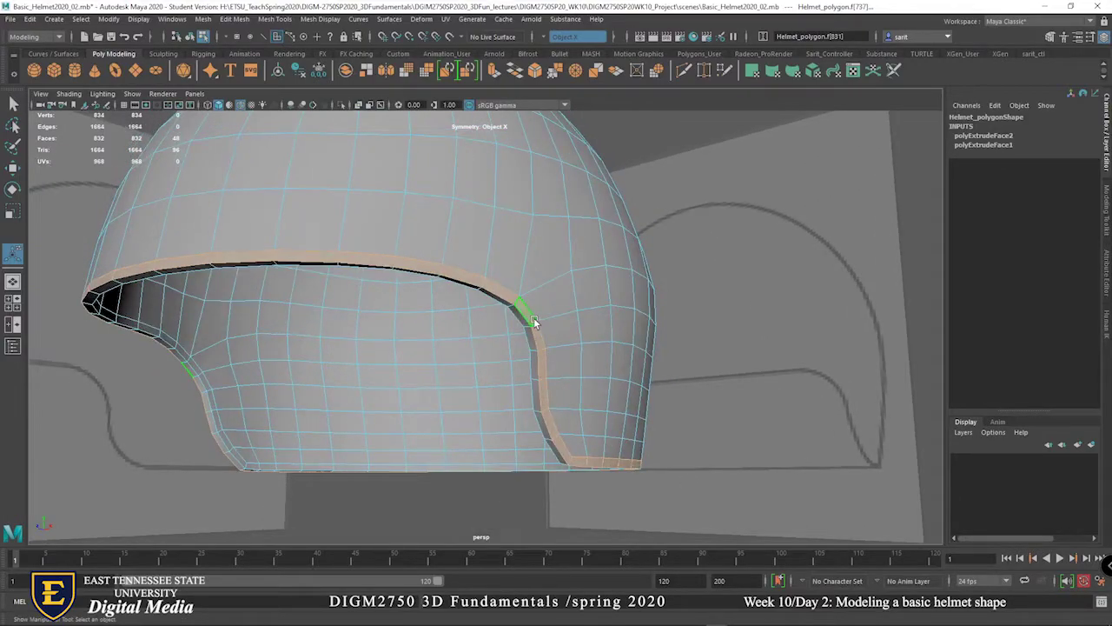
pyautogui.keyDown('shift'); pyautogui.moveTo(532, 321); pyautogui.dragTo(532, 393, button='right'); pyautogui.keyUp('shift')
pyautogui.keyDown('alt'); pyautogui.moveTo(532, 392); pyautogui.dragTo(690, 377); pyautogui.keyUp('alt')
pyautogui.moveTo(802, 303); pyautogui.dragTo(634, 351)
pyautogui.moveTo(213, 320); pyautogui.dragTo(212, 326)
pyautogui.click(479, 438)
pyautogui.keyDown('alt'); pyautogui.moveTo(479, 438); pyautogui.dragTo(547, 392); pyautogui.keyUp('alt')
# Return the helmet to object mode and inspect its raised lip in the smooth mesh preview.
pyautogui.moveTo(540, 278); pyautogui.dragTo(585, 262, button='right')
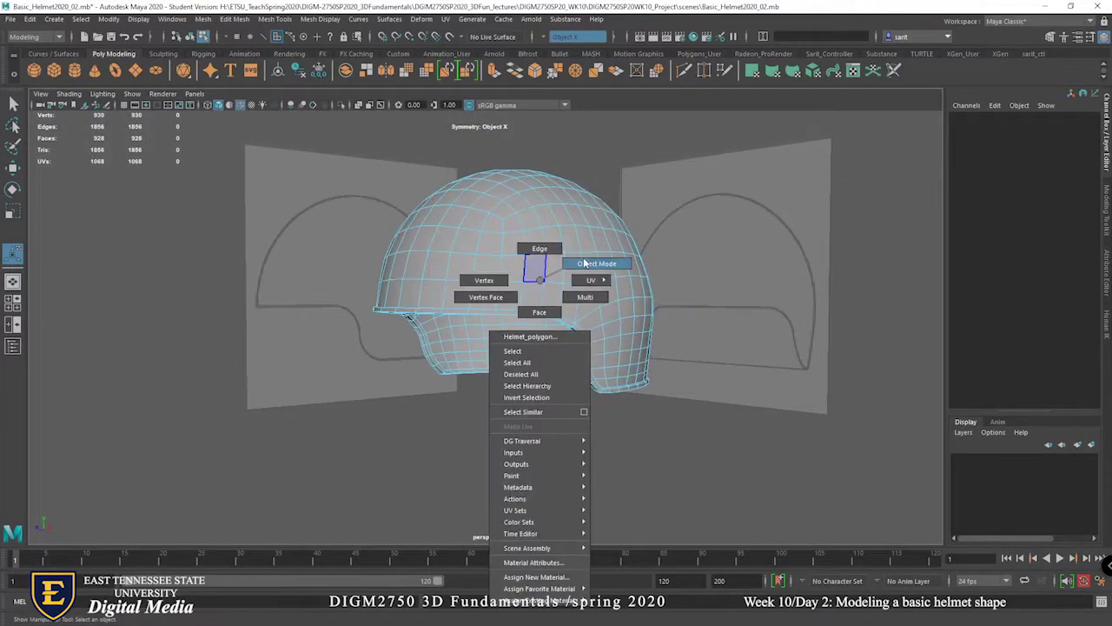
pyautogui.keyDown('alt'); pyautogui.moveTo(579, 422); pyautogui.dragTo(577, 446); pyautogui.keyUp('alt')
pyautogui.press('3')
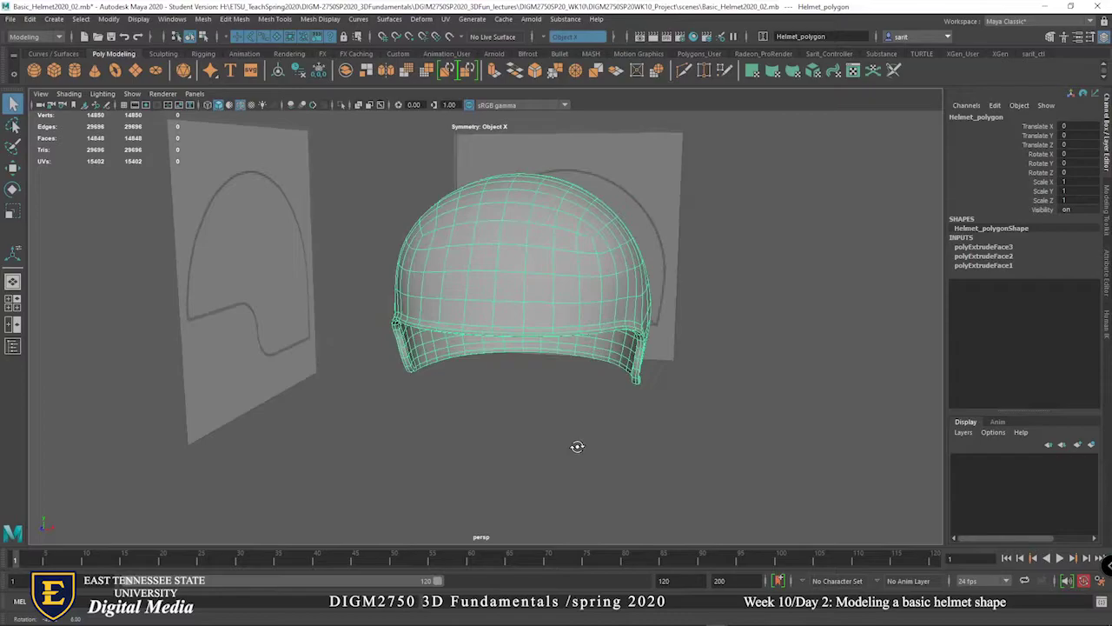
pyautogui.press('1')
# Try beveling the upper outer edge loop of the helmet's raised lip.
pyautogui.keyDown('alt'); pyautogui.moveTo(507, 404); pyautogui.dragTo(656, 389, button='right'); pyautogui.keyUp('alt')
pyautogui.moveTo(626, 341); pyautogui.dragTo(623, 263, button='right')
pyautogui.keyDown('alt'); pyautogui.moveTo(590, 368); pyautogui.dragTo(630, 404, button='right'); pyautogui.keyUp('alt')
pyautogui.keyDown('alt'); pyautogui.moveTo(630, 404); pyautogui.dragTo(580, 420); pyautogui.keyUp('alt')
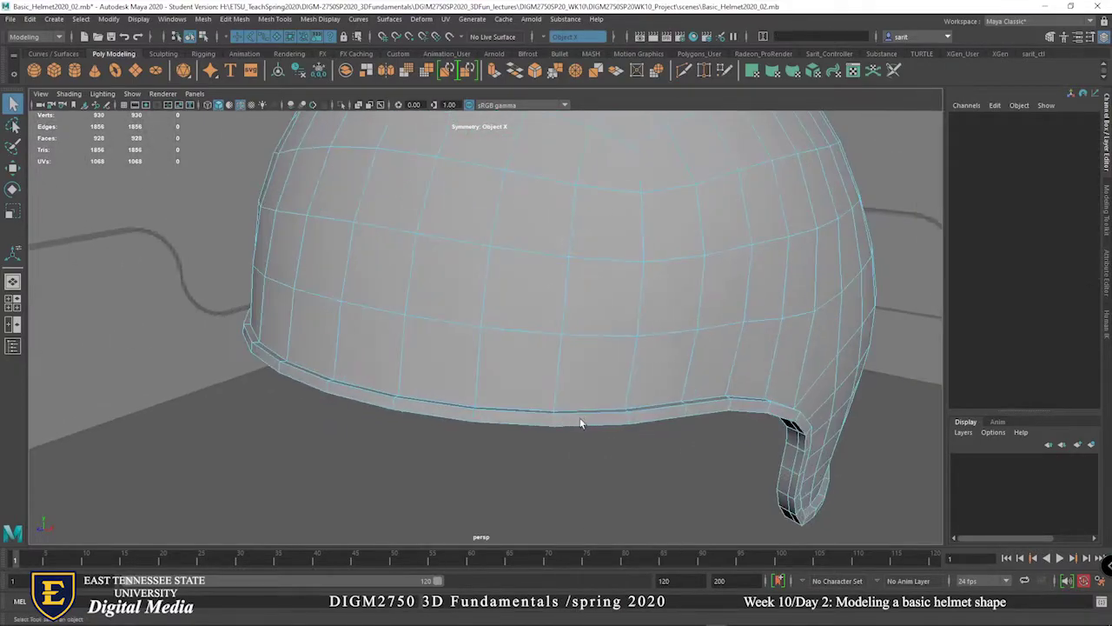
pyautogui.scroll(2, 519, 439)
pyautogui.doubleClick(497, 435)
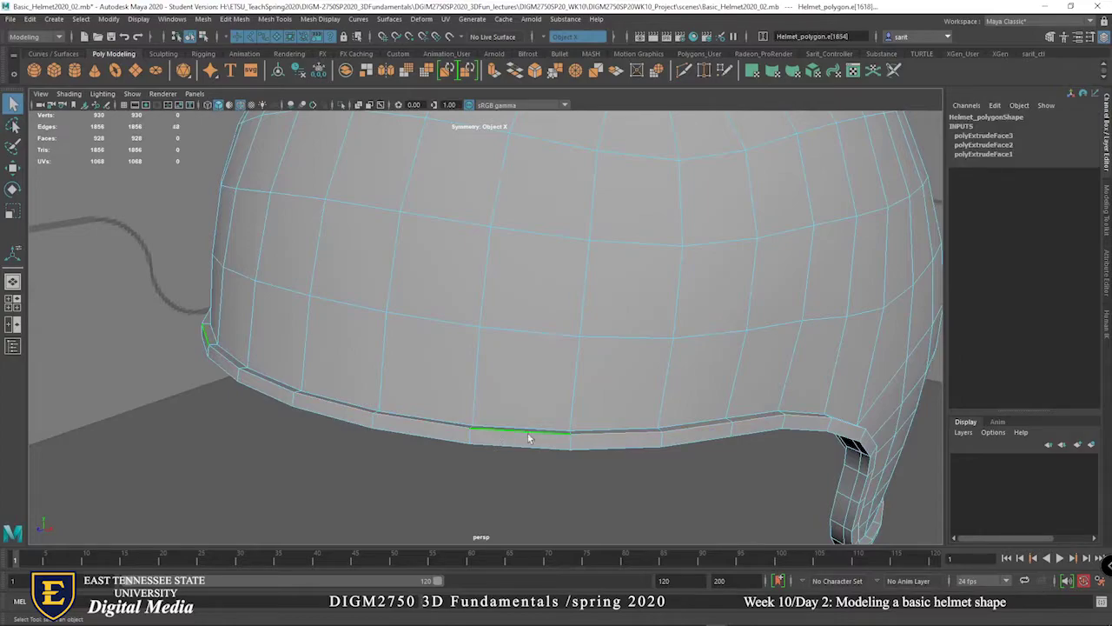
pyautogui.keyDown('alt'); pyautogui.moveTo(516, 433); pyautogui.dragTo(547, 437); pyautogui.keyUp('alt')
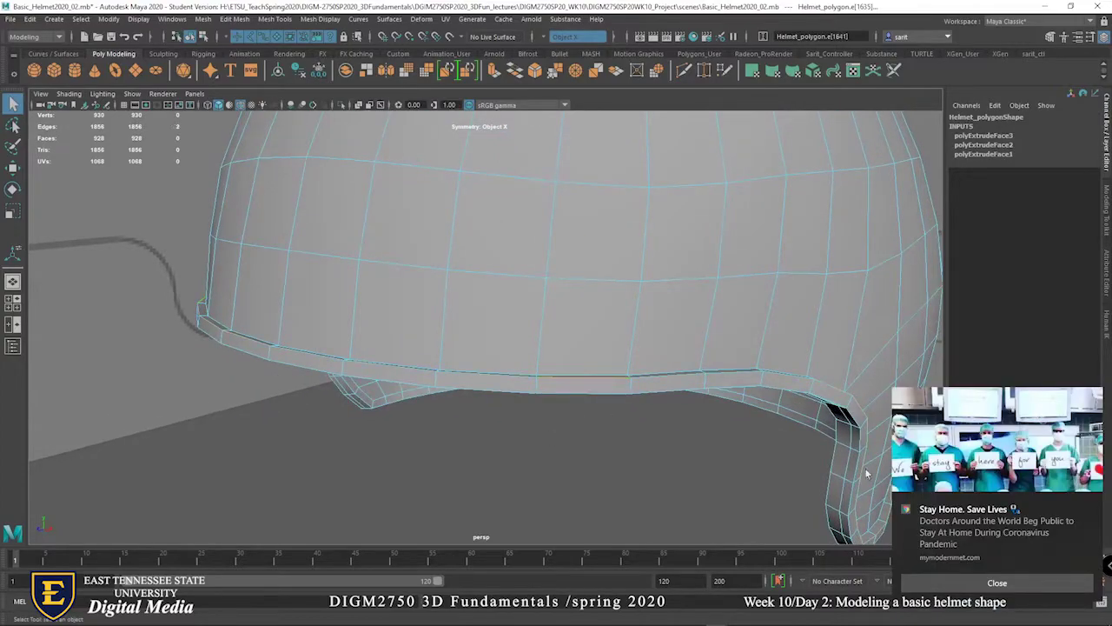
pyautogui.doubleClick(647, 376)
pyautogui.moveTo(648, 373)
pyautogui.keyDown('alt'); pyautogui.mouseDown()
pyautogui.moveTo(638, 308)
pyautogui.moveTo(642, 394)
pyautogui.mouseUp(); pyautogui.keyUp('alt')
pyautogui.keyDown('shift'); pyautogui.rightClick(642, 393); pyautogui.keyUp('shift')
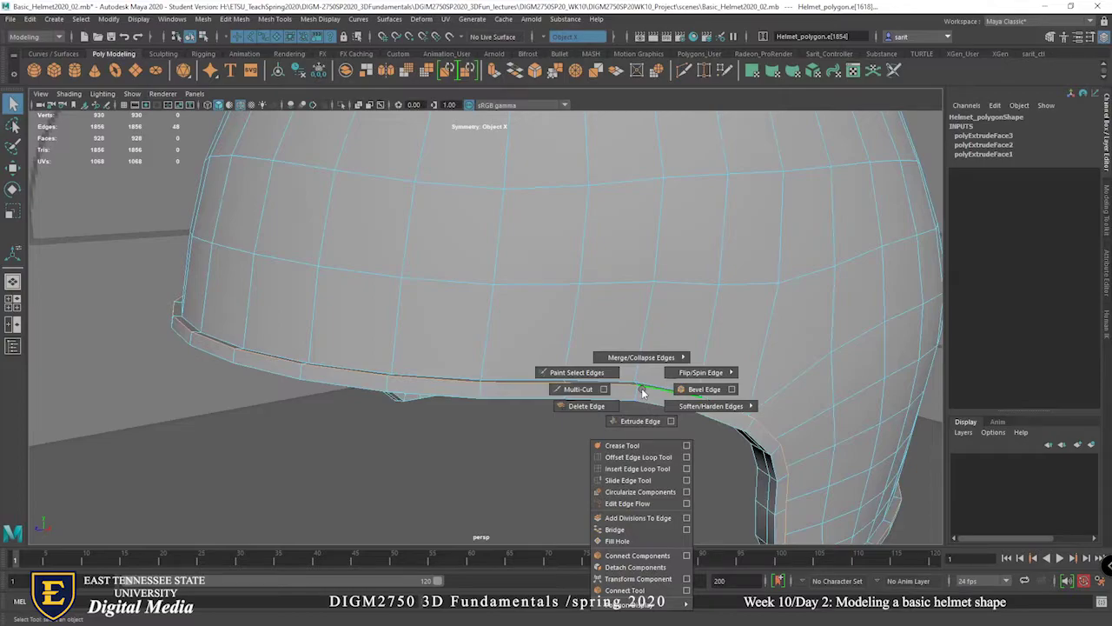
pyautogui.click(692, 391)
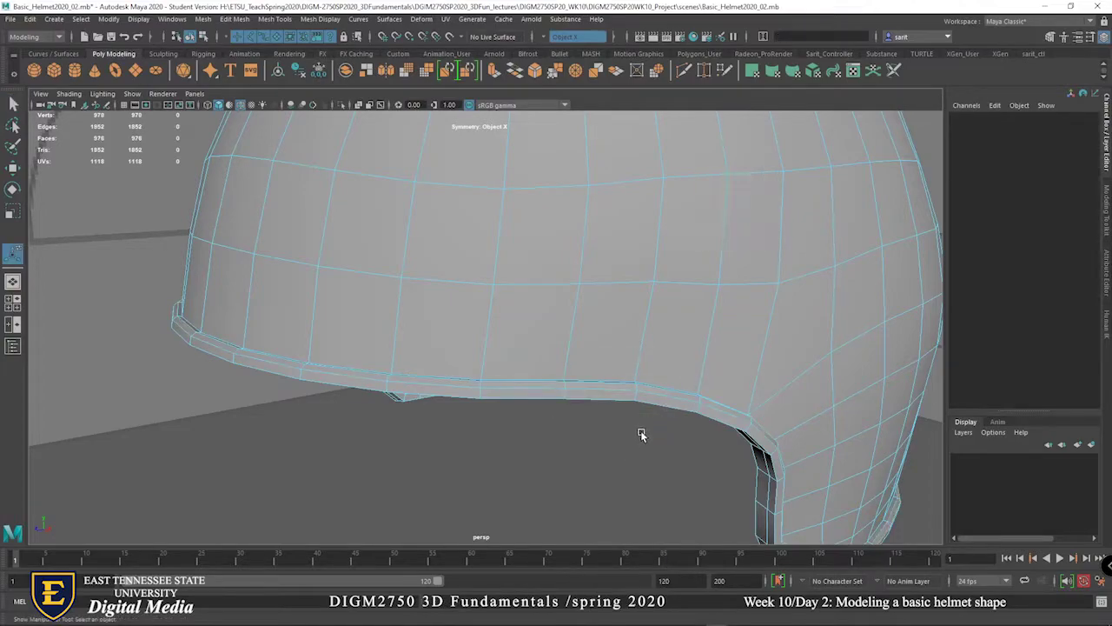
pyautogui.click(641, 402)
pyautogui.moveTo(641, 388); pyautogui.dragTo(642, 263, button='right')
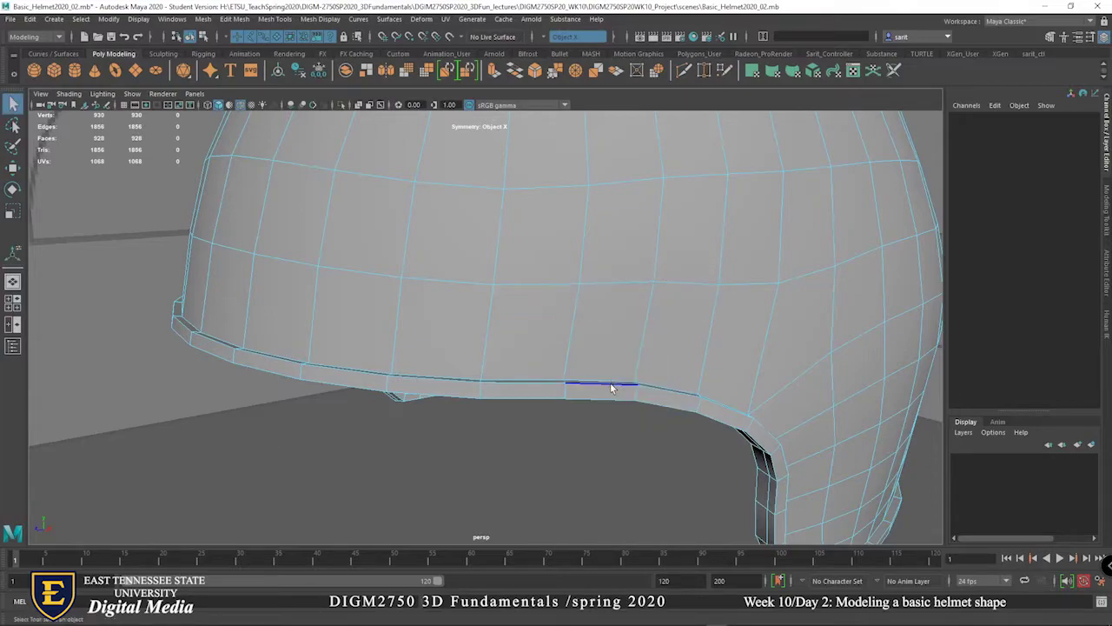
# Bevel the upper outer edge loop running around the helmet's raised lip, with 1 segment.
pyautogui.click(611, 384)
pyautogui.scroll(-5, 612, 389)
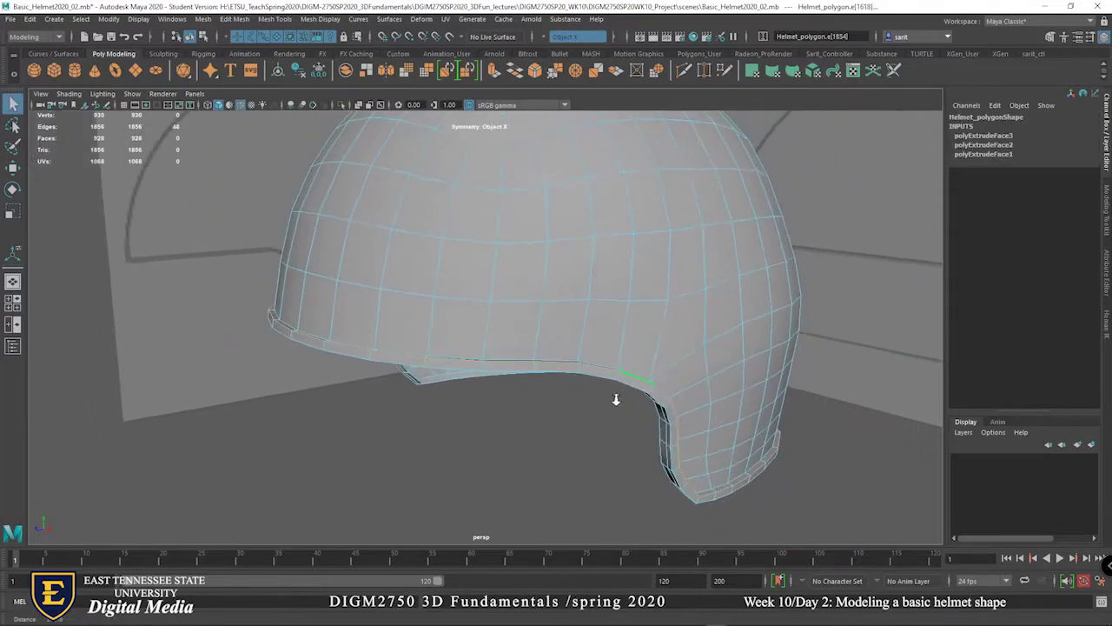
pyautogui.press('4')
pyautogui.keyDown('alt'); pyautogui.moveTo(633, 398); pyautogui.dragTo(520, 380); pyautogui.keyUp('alt')
pyautogui.keyDown('alt'); pyautogui.moveTo(641, 436); pyautogui.dragTo(607, 437); pyautogui.keyUp('alt')
pyautogui.press('5')
pyautogui.scroll(6, 606, 435)
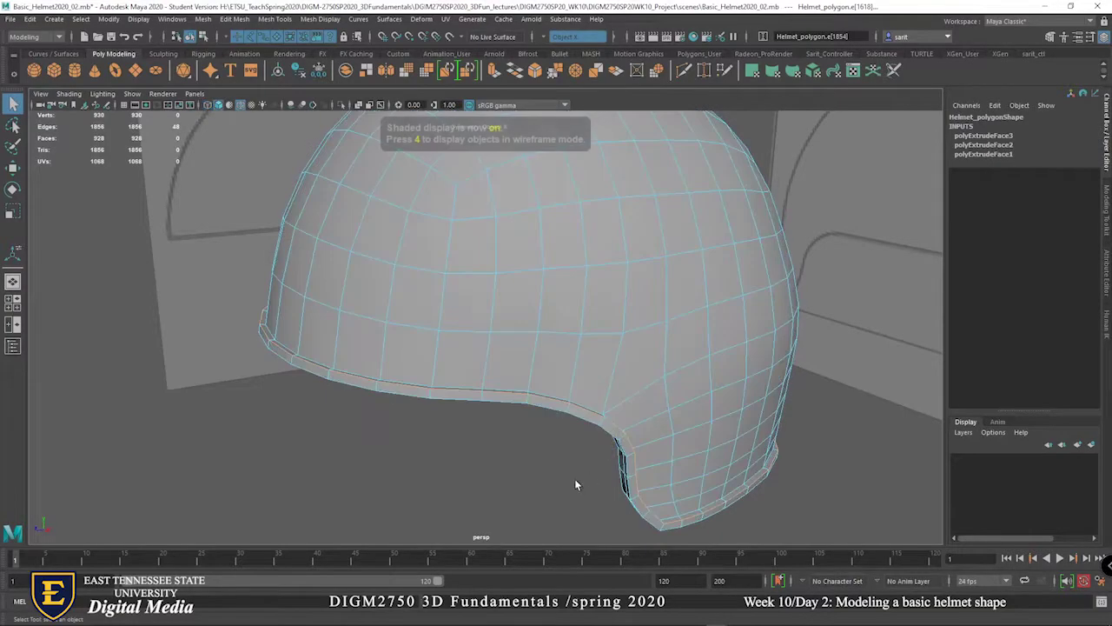
pyautogui.keyDown('shift'); pyautogui.moveTo(593, 434); pyautogui.dragTo(647, 402, button='right'); pyautogui.keyUp('shift')
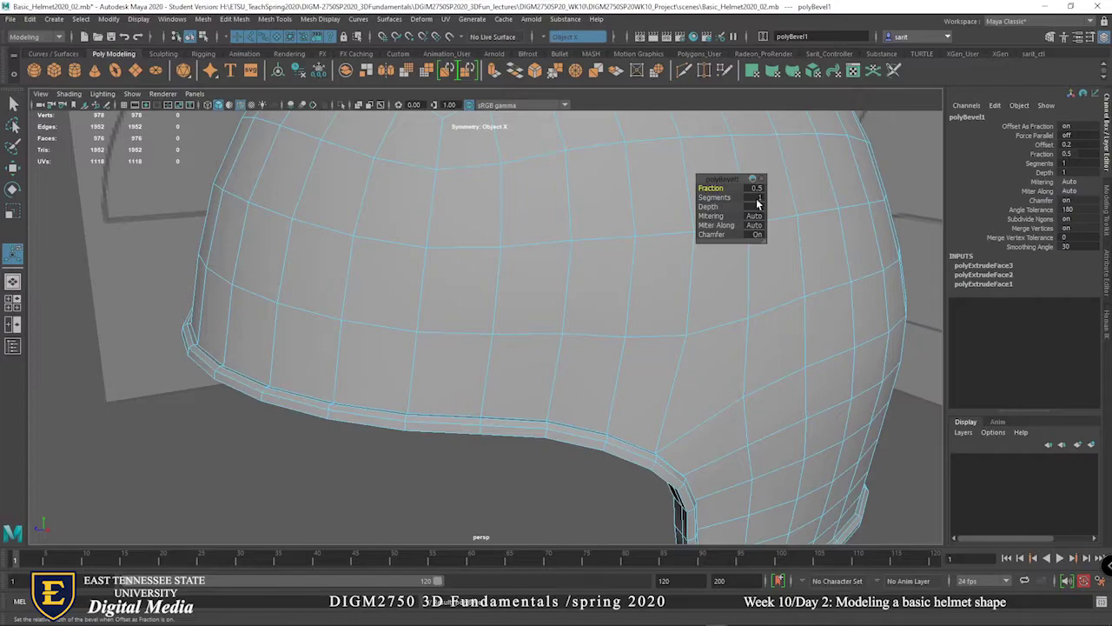
pyautogui.keyDown('alt'); pyautogui.moveTo(626, 385); pyautogui.dragTo(309, 369); pyautogui.keyUp('alt')
pyautogui.keyDown('alt'); pyautogui.moveTo(248, 293); pyautogui.dragTo(367, 318); pyautogui.keyUp('alt')
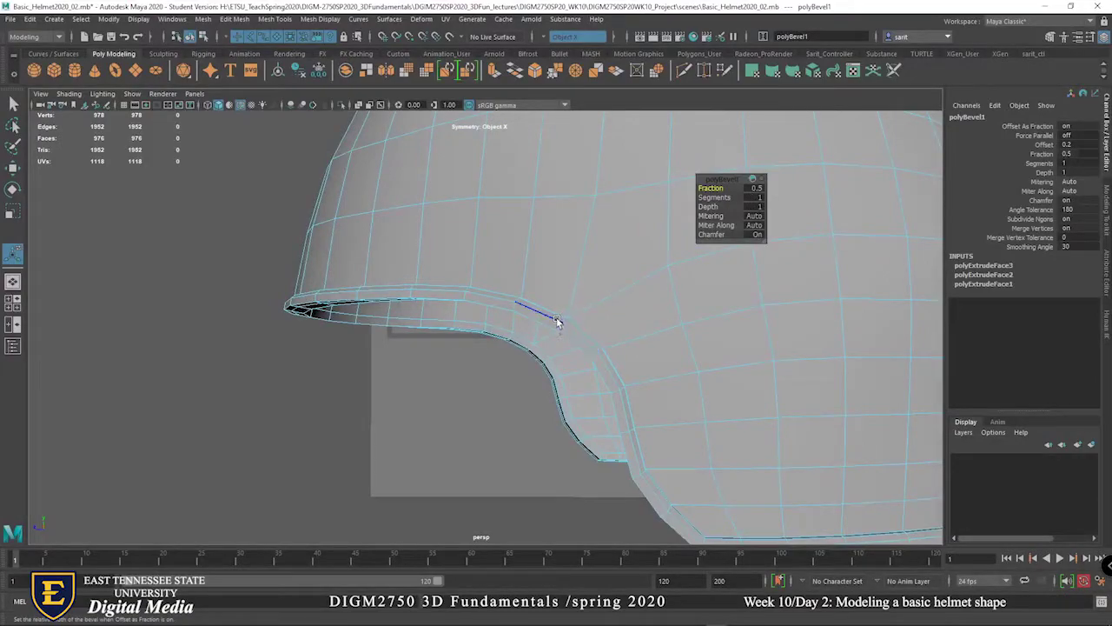
# Try a Fraction of 0.25 on the lip's upper edge bevel, settling on 0.3.
pyautogui.click(756, 188)
pyautogui.write('.25')
pyautogui.keyDown('alt'); pyautogui.moveTo(547, 275); pyautogui.dragTo(313, 369); pyautogui.keyUp('alt')
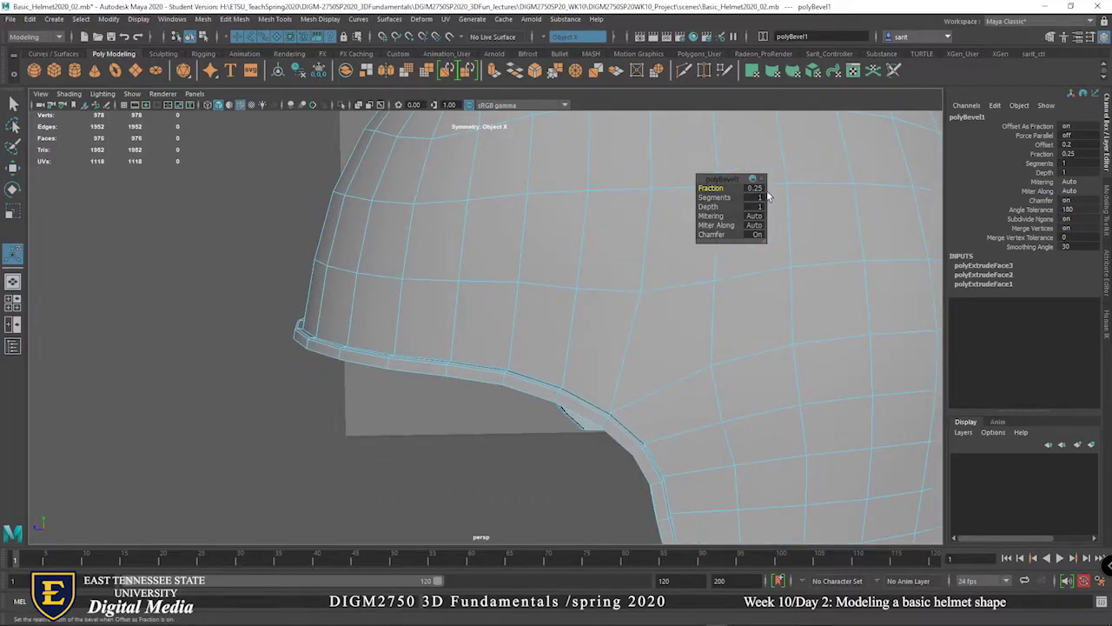
pyautogui.click(756, 188)
pyautogui.keyDown('alt'); pyautogui.moveTo(364, 423); pyautogui.dragTo(380, 412); pyautogui.keyUp('alt')
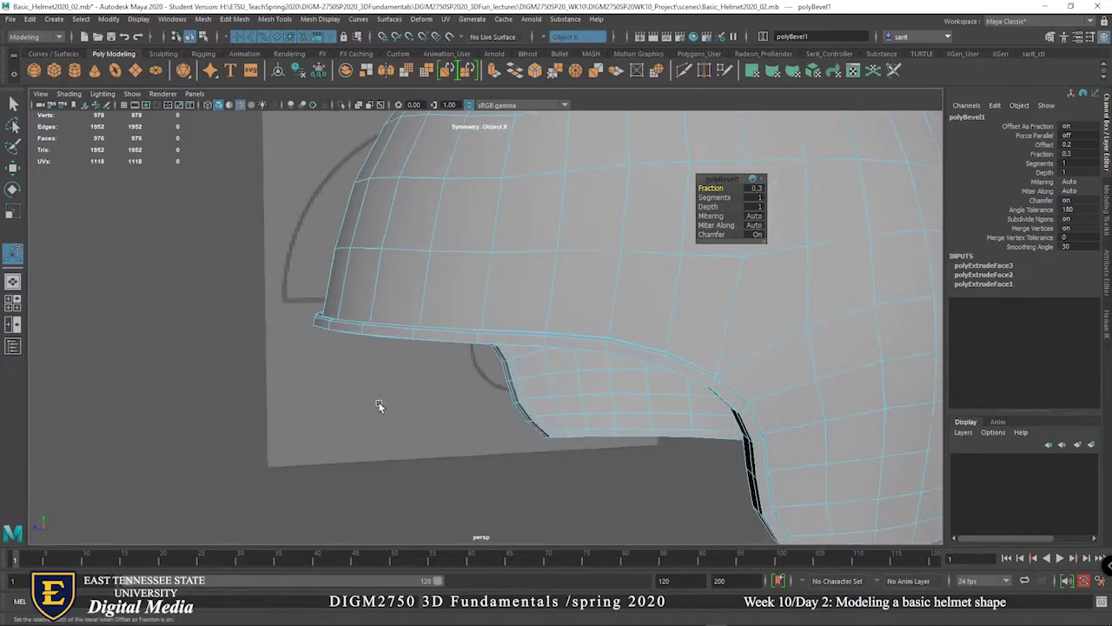
pyautogui.keyDown('alt'); pyautogui.moveTo(373, 374); pyautogui.dragTo(419, 365); pyautogui.keyUp('alt')
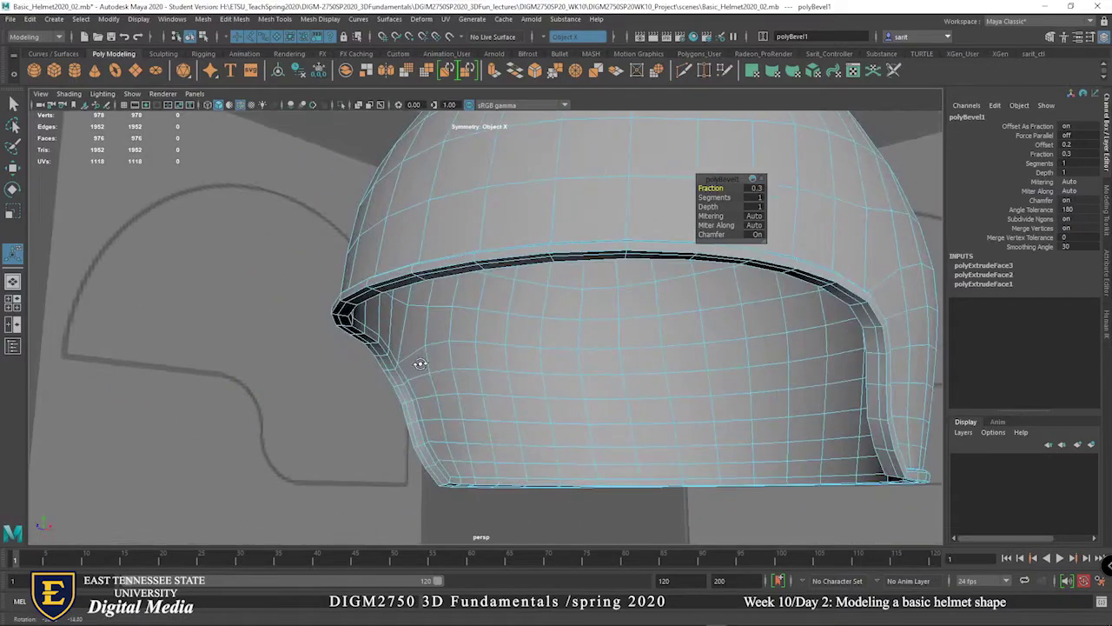
# Bevel the lower outer edge loop of the raised lip with a Fraction of 0.3.
pyautogui.doubleClick(456, 265)
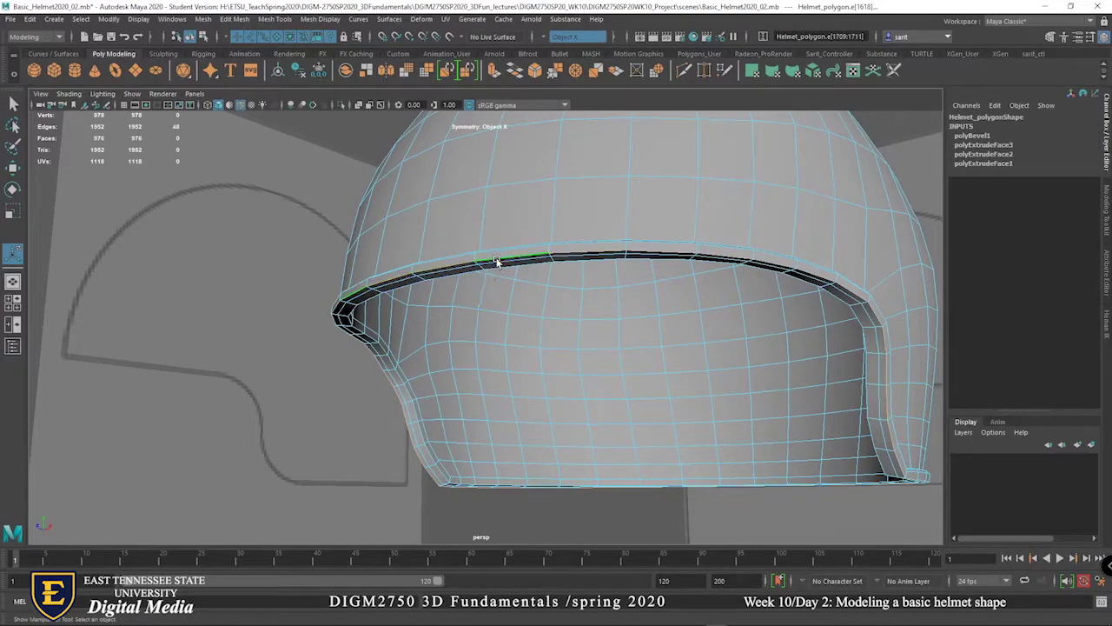
pyautogui.keyDown('shift'); pyautogui.rightClick(496, 261); pyautogui.keyUp('shift')
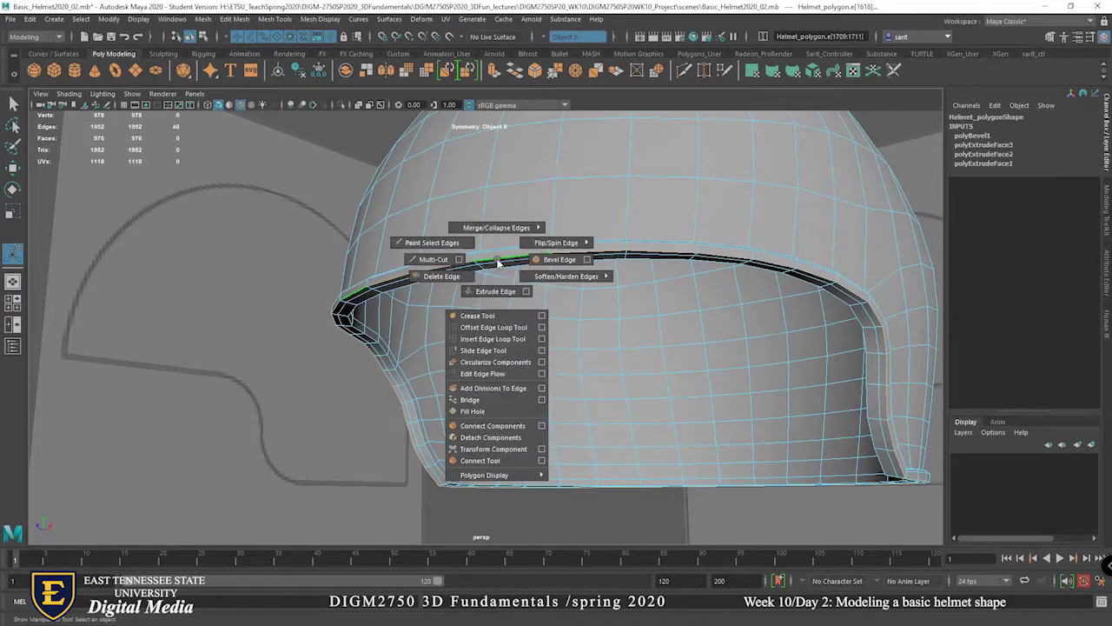
pyautogui.click(559, 259)
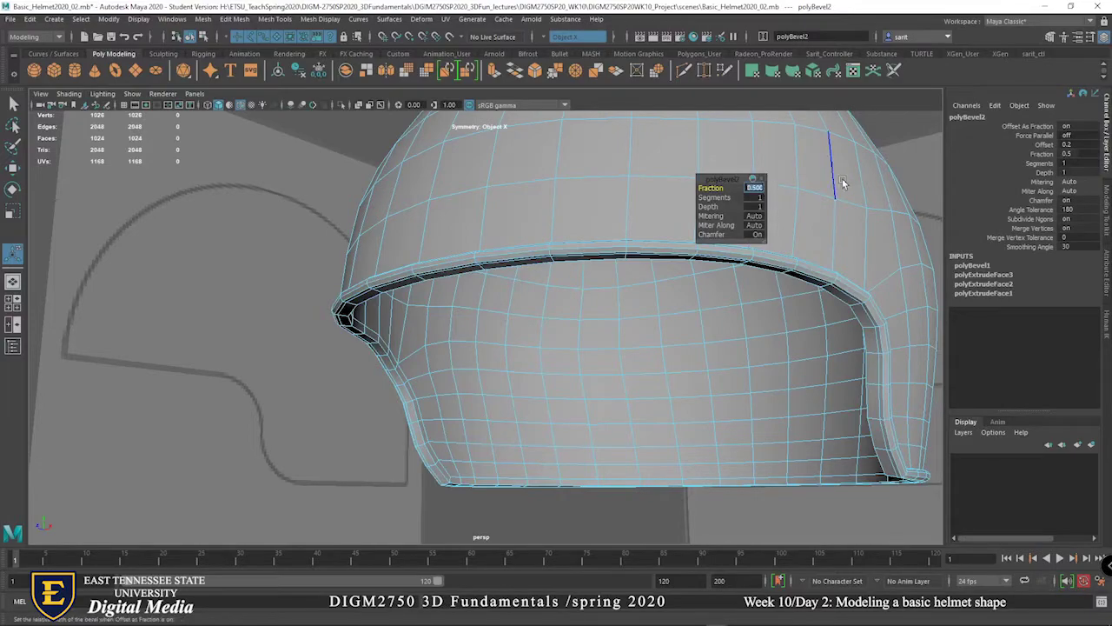
pyautogui.press('Return')
pyautogui.keyDown('alt'); pyautogui.moveTo(534, 336); pyautogui.dragTo(280, 338); pyautogui.keyUp('alt')
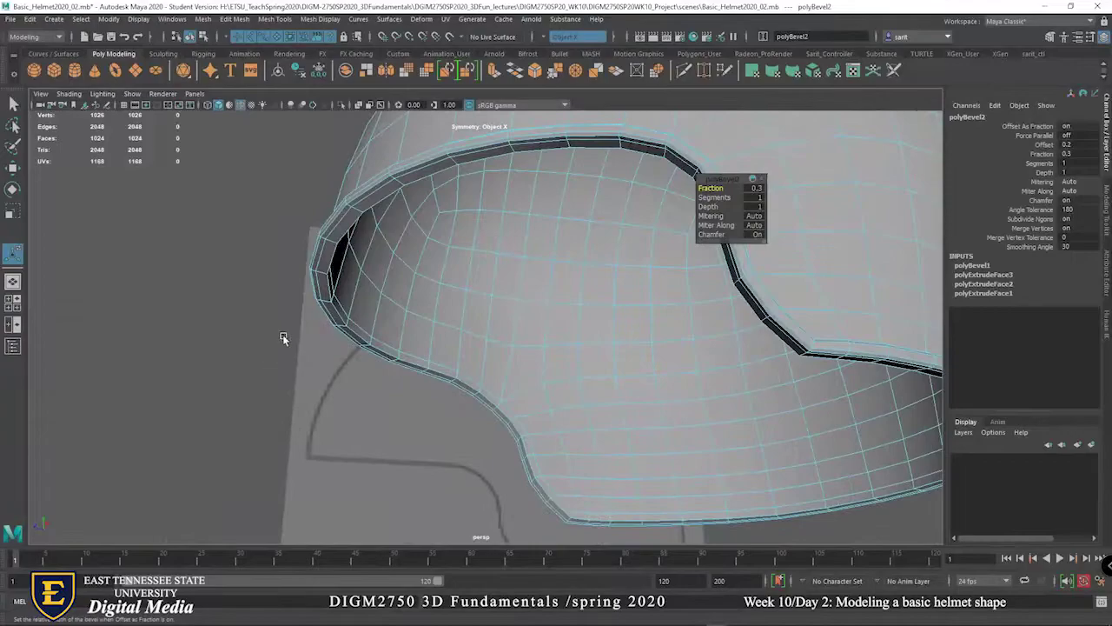
# Bevel the inner edge loop of the opening's rim with a Fraction of 0.3.
pyautogui.doubleClick(340, 309)
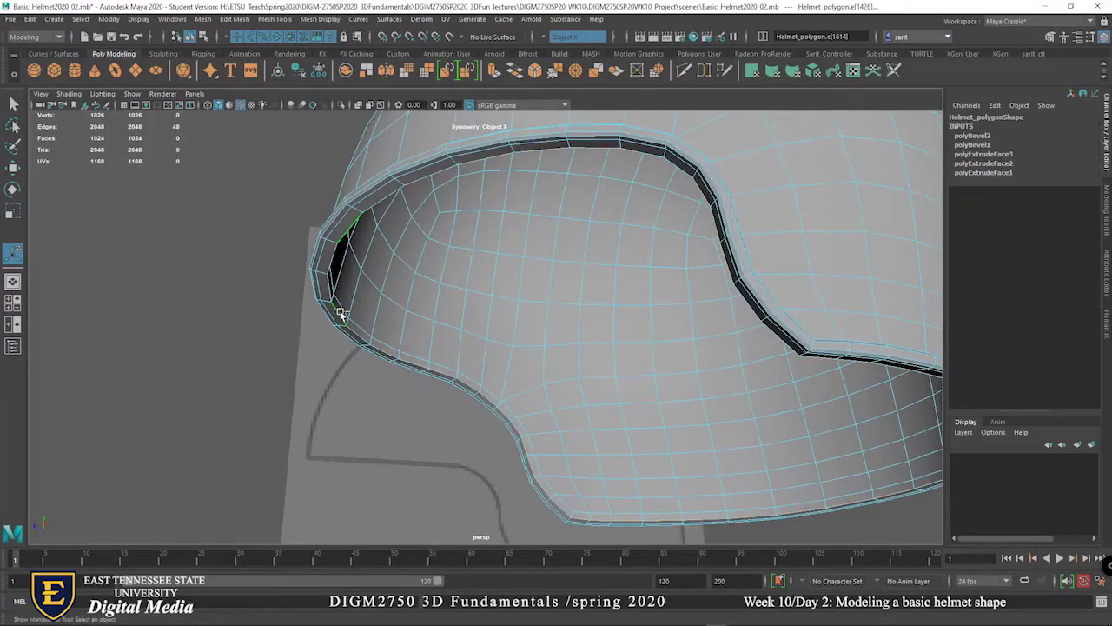
pyautogui.keyDown('shift'); pyautogui.rightClick(341, 314); pyautogui.keyUp('shift')
pyautogui.click(405, 311)
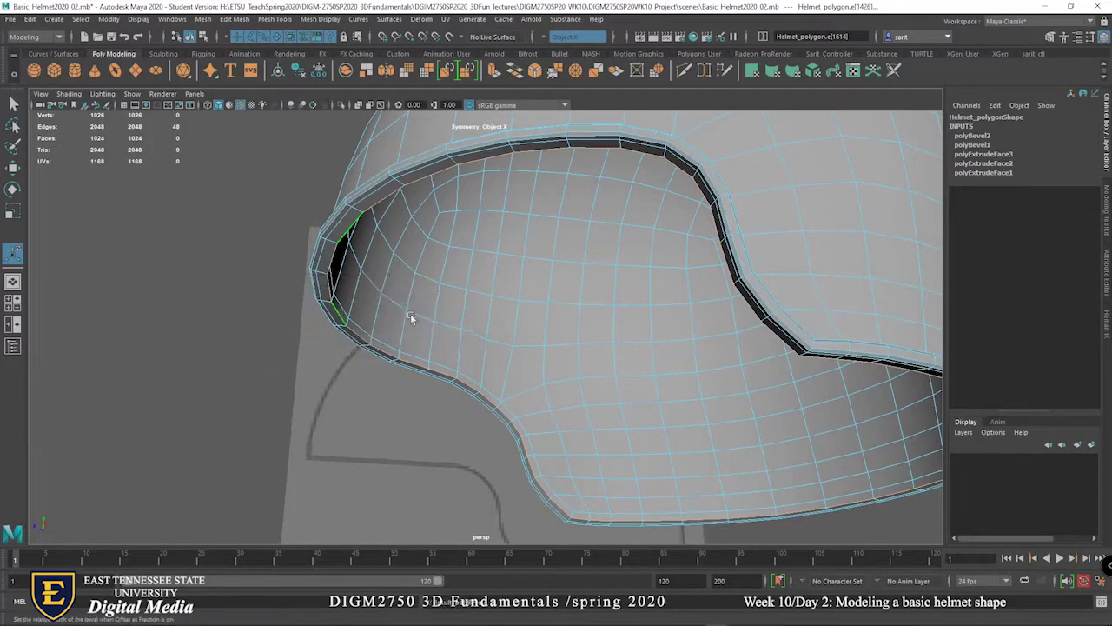
pyautogui.click(756, 189)
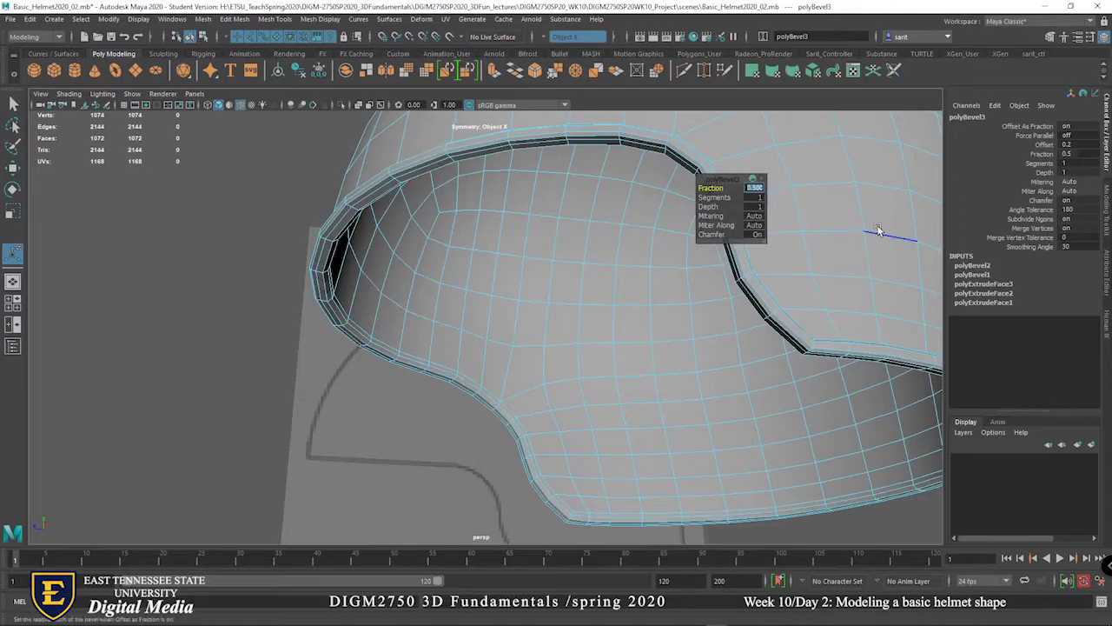
pyautogui.write('0.3')
pyautogui.press('Return')
# Return the beveled helmet to object mode, display it as a smooth mesh preview and deselect it.
pyautogui.keyDown('alt'); pyautogui.moveTo(477, 410); pyautogui.dragTo(434, 373); pyautogui.keyUp('alt')
pyautogui.moveTo(454, 318); pyautogui.dragTo(516, 278, button='right')
pyautogui.click(510, 459)
pyautogui.moveTo(510, 392); pyautogui.dragTo(384, 502)
pyautogui.press('3')
pyautogui.click(504, 472)
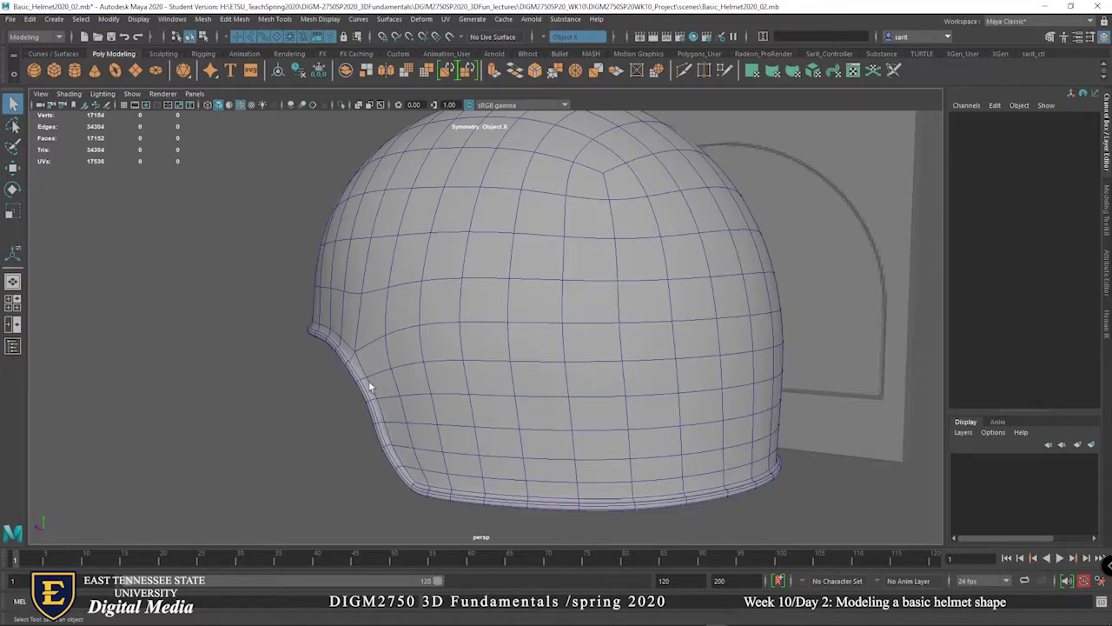
# Examine the smoothed helmet's front rim and the area where the raised lip meets the shell.
pyautogui.keyDown('alt'); pyautogui.moveTo(326, 392); pyautogui.dragTo(398, 425); pyautogui.keyUp('alt')
pyautogui.scroll(3, 437, 408)
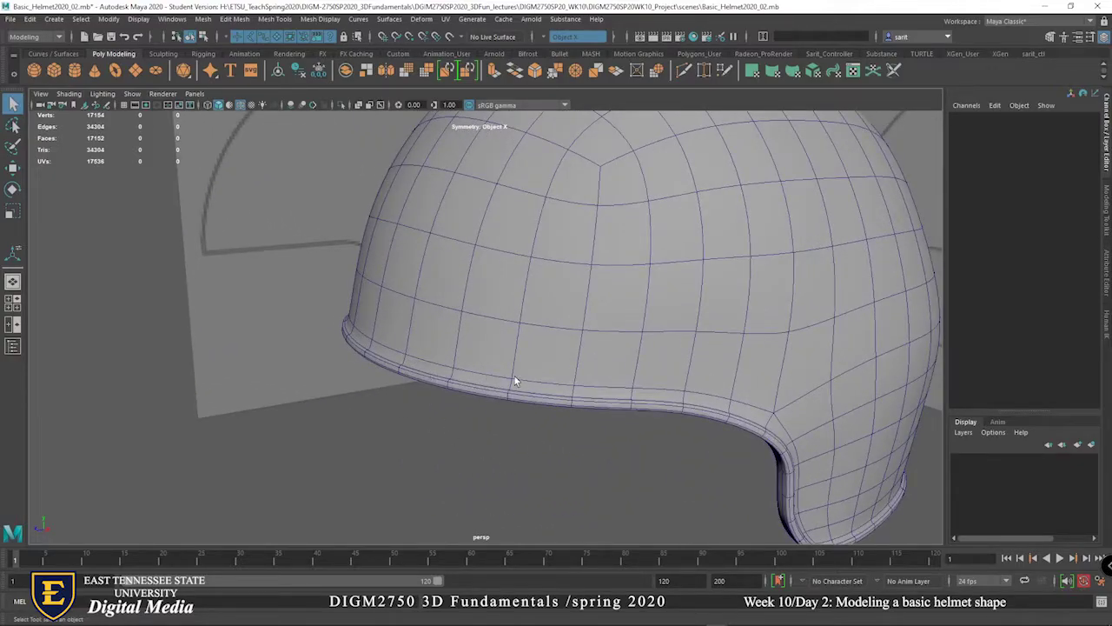
pyautogui.keyDown('alt'); pyautogui.moveTo(497, 396); pyautogui.dragTo(463, 435); pyautogui.keyUp('alt')
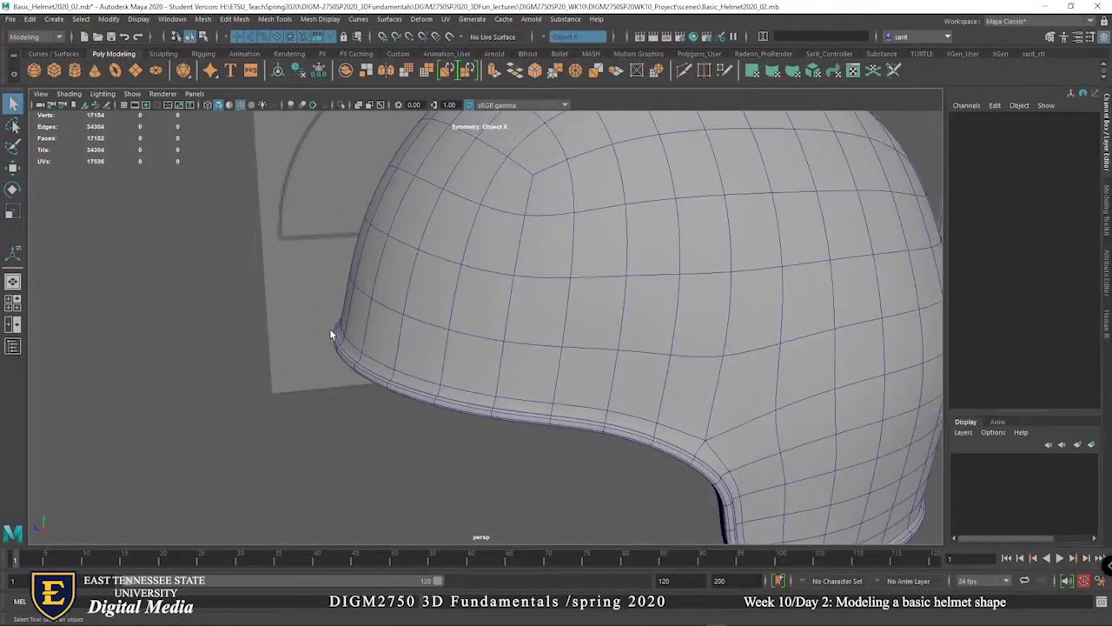
pyautogui.scroll(-5, 500, 467)
pyautogui.keyDown('alt'); pyautogui.moveTo(501, 467); pyautogui.dragTo(521, 478); pyautogui.keyUp('alt')
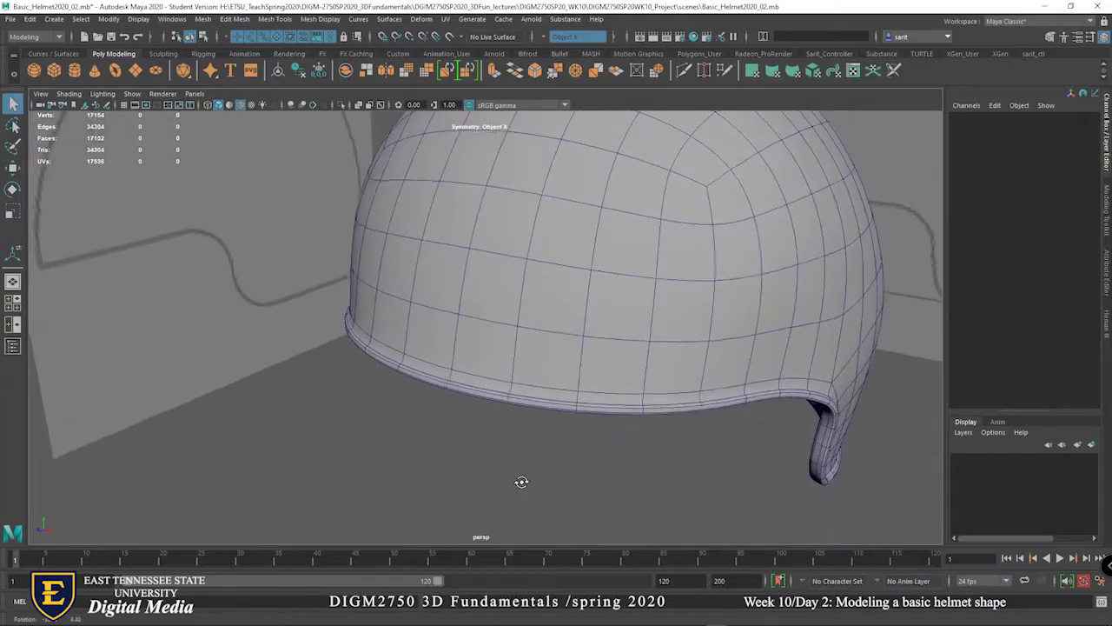
pyautogui.scroll(3, 494, 477)
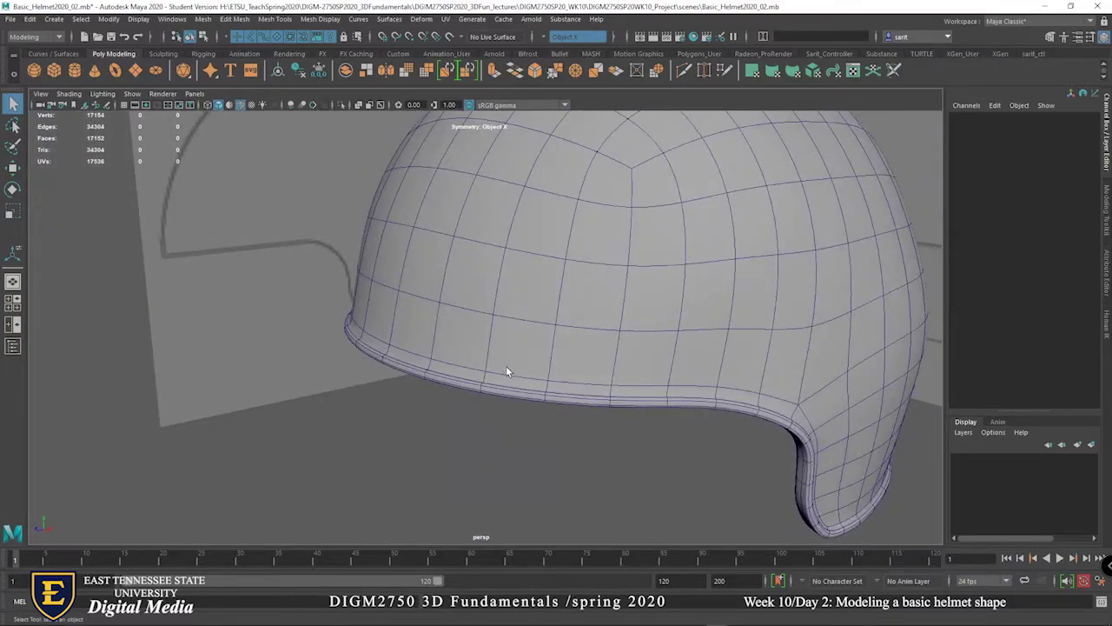
# Try to bevel the edge loop where the raised lip meets the outer shell on the unsmoothed helmet, using a Fraction of 0.3.
pyautogui.click(536, 361)
pyautogui.keyDown('alt'); pyautogui.moveTo(543, 476); pyautogui.dragTo(390, 443); pyautogui.keyUp('alt')
pyautogui.scroll(3, 492, 455)
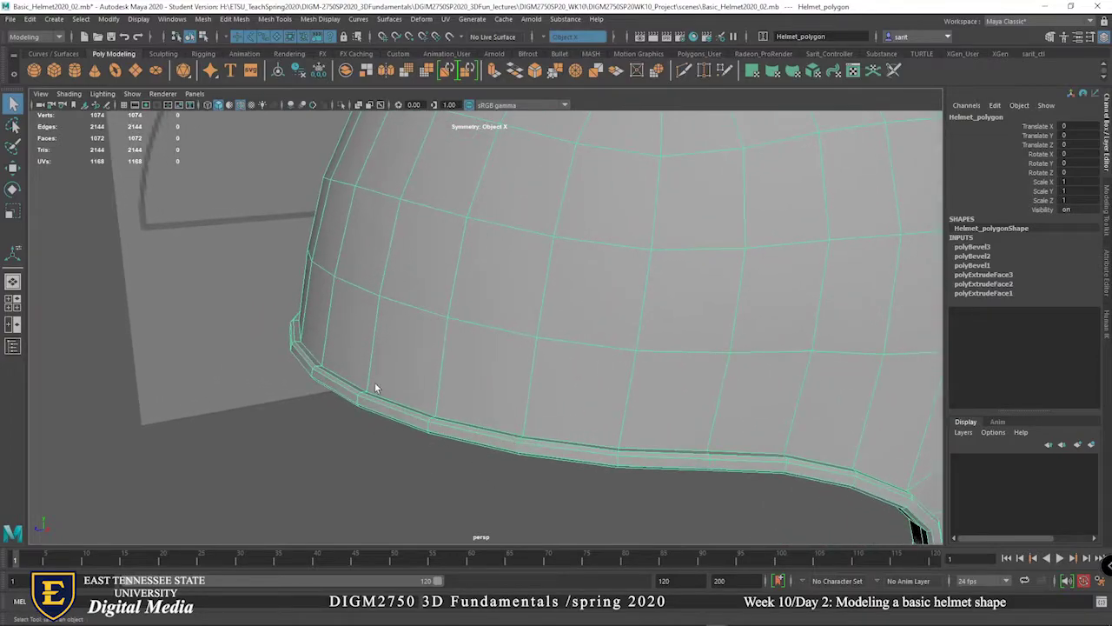
pyautogui.keyDown('alt'); pyautogui.moveTo(363, 394); pyautogui.dragTo(337, 413); pyautogui.keyUp('alt')
pyautogui.moveTo(334, 408); pyautogui.dragTo(339, 262, button='right')
pyautogui.doubleClick(329, 408)
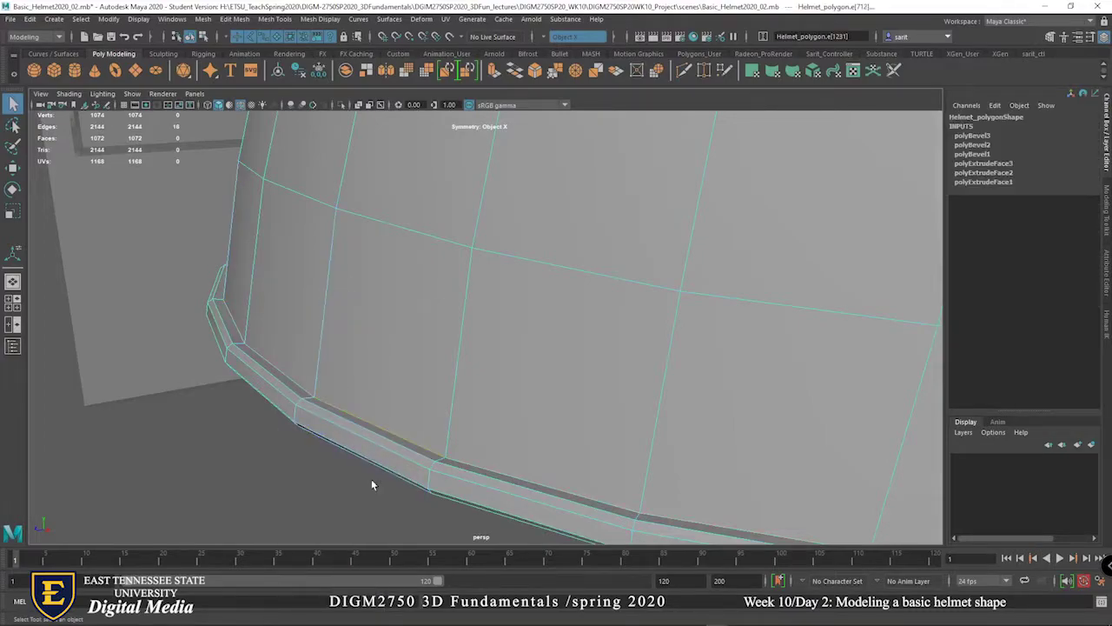
pyautogui.keyDown('shift'); pyautogui.moveTo(349, 391); pyautogui.dragTo(378, 404, button='right'); pyautogui.keyUp('shift')
pyautogui.scroll(-3, 347, 421)
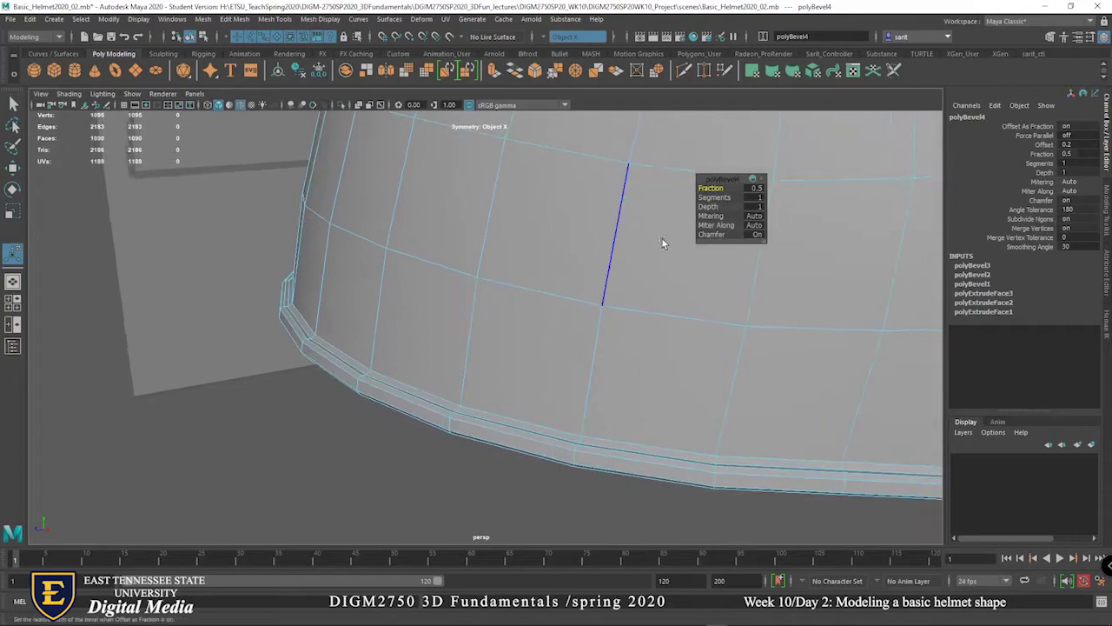
pyautogui.click(754, 188)
pyautogui.write('0.3')
pyautogui.press('Return')
# Show the helmet as a smooth mesh preview in object mode, deselect it and hide the wireframe on the shaded surface.
pyautogui.press('3')
pyautogui.keyDown('alt'); pyautogui.moveTo(515, 465); pyautogui.dragTo(426, 390); pyautogui.keyUp('alt')
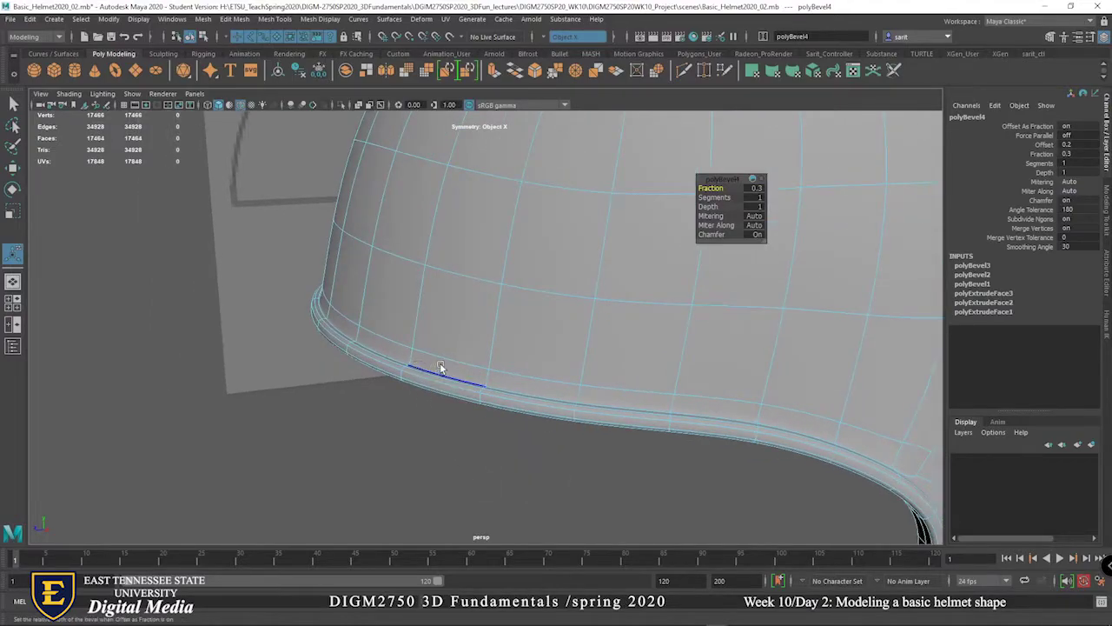
pyautogui.moveTo(441, 294); pyautogui.dragTo(493, 309, button='right')
pyautogui.keyDown('alt'); pyautogui.moveTo(494, 313); pyautogui.dragTo(507, 398); pyautogui.keyUp('alt')
pyautogui.click(584, 467)
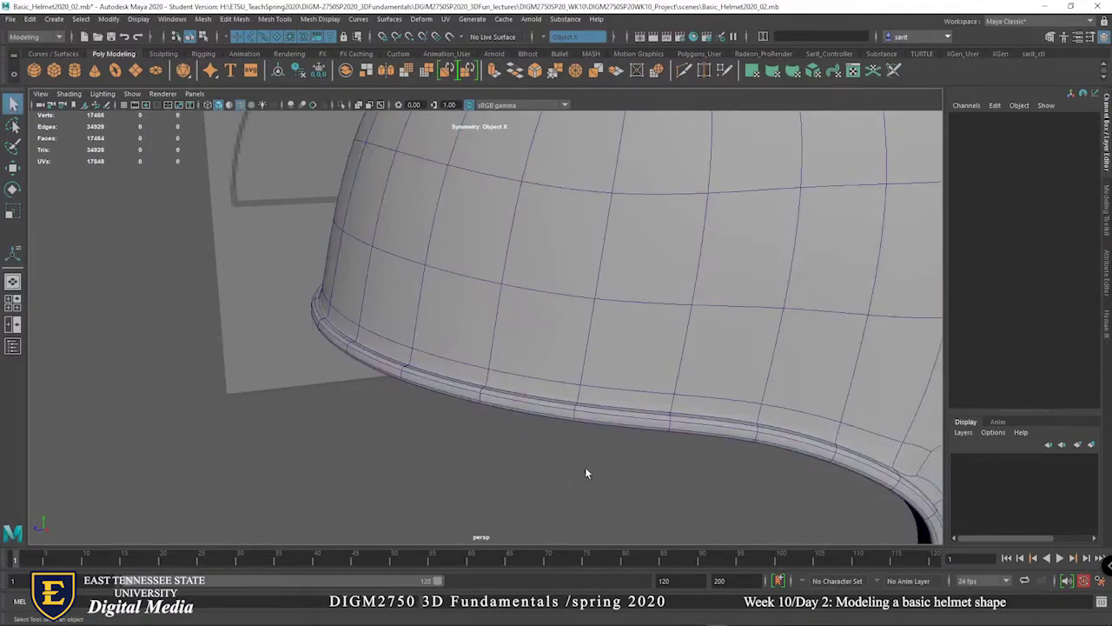
pyautogui.keyDown('alt'); pyautogui.moveTo(585, 467); pyautogui.dragTo(417, 421); pyautogui.keyUp('alt')
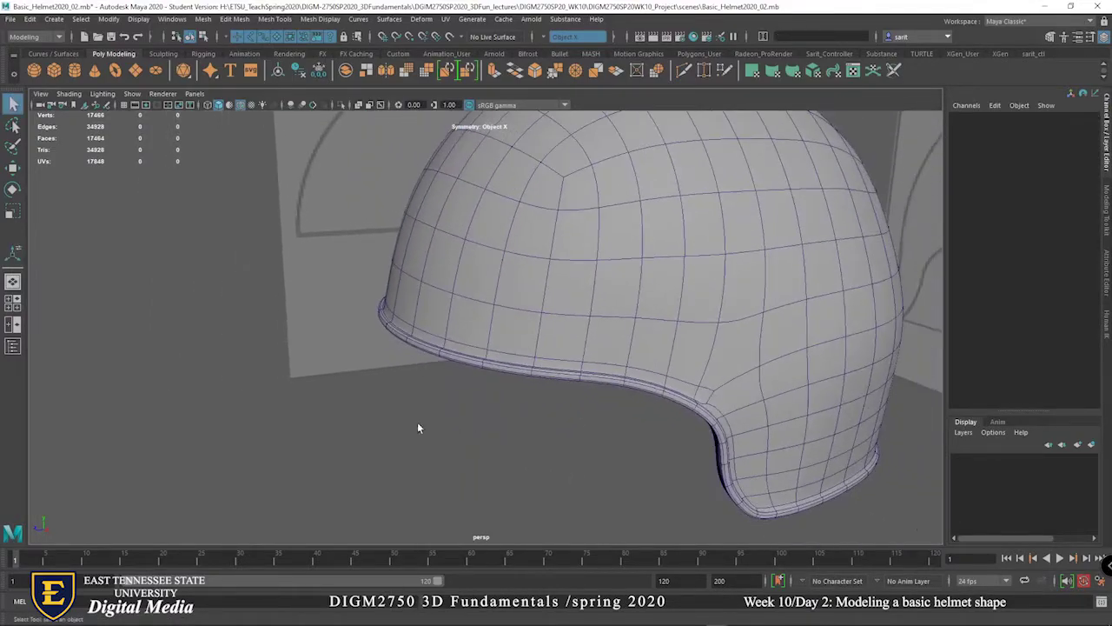
pyautogui.click(241, 106)
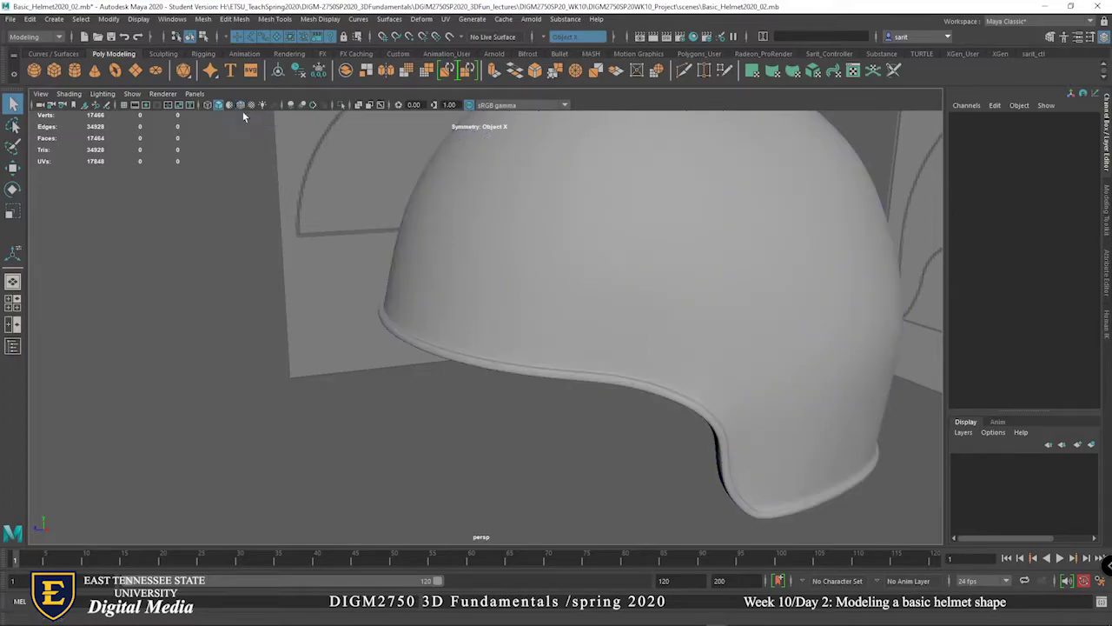
# Examine the unsmoothed rim of the helmet, especially the lower front corner of the ear flap.
pyautogui.moveTo(348, 425)
pyautogui.keyDown('alt'); pyautogui.mouseDown()
pyautogui.moveTo(435, 411)
pyautogui.moveTo(427, 392)
pyautogui.moveTo(490, 425)
pyautogui.moveTo(539, 305)
pyautogui.mouseUp(); pyautogui.keyUp('alt')
pyautogui.click(541, 305)
pyautogui.keyDown('alt'); pyautogui.moveTo(546, 419); pyautogui.dragTo(453, 492); pyautogui.keyUp('alt')
pyautogui.click(463, 480)
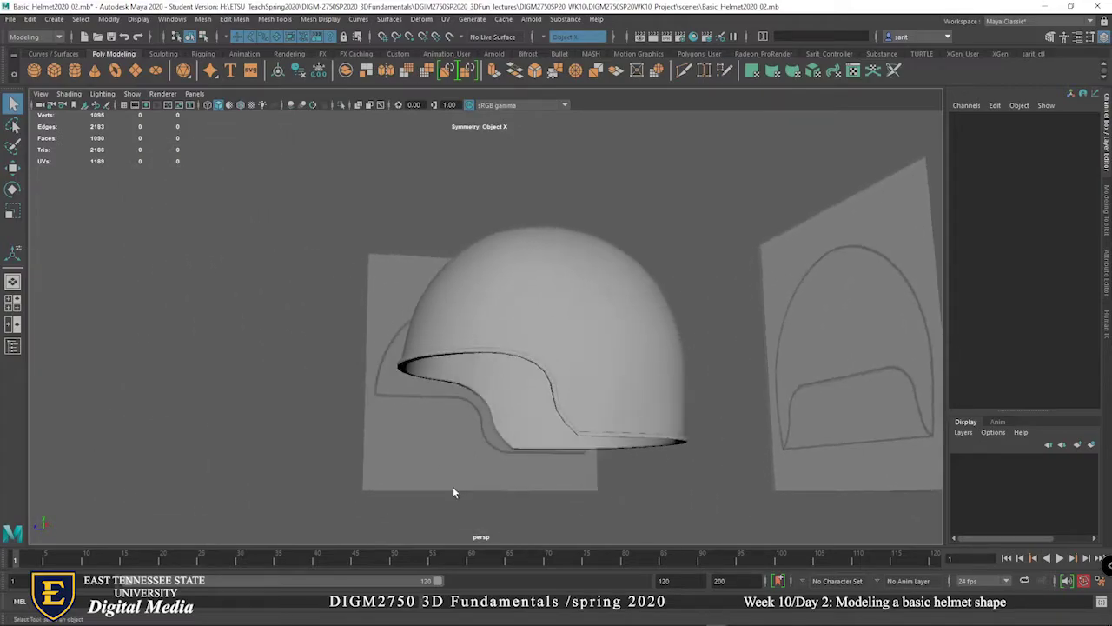
pyautogui.keyDown('alt'); pyautogui.moveTo(453, 493); pyautogui.dragTo(705, 524, button='right'); pyautogui.keyUp('alt')
pyautogui.keyDown('alt'); pyautogui.moveTo(705, 524); pyautogui.dragTo(516, 426); pyautogui.keyUp('alt')
pyautogui.keyDown('alt'); pyautogui.moveTo(517, 427); pyautogui.dragTo(596, 409, button='right'); pyautogui.keyUp('alt')
pyautogui.click(597, 410)
pyautogui.keyDown('alt'); pyautogui.moveTo(596, 409); pyautogui.dragTo(548, 397); pyautogui.keyUp('alt')
pyautogui.keyDown('alt'); pyautogui.moveTo(548, 397); pyautogui.dragTo(627, 451, button='right'); pyautogui.keyUp('alt')
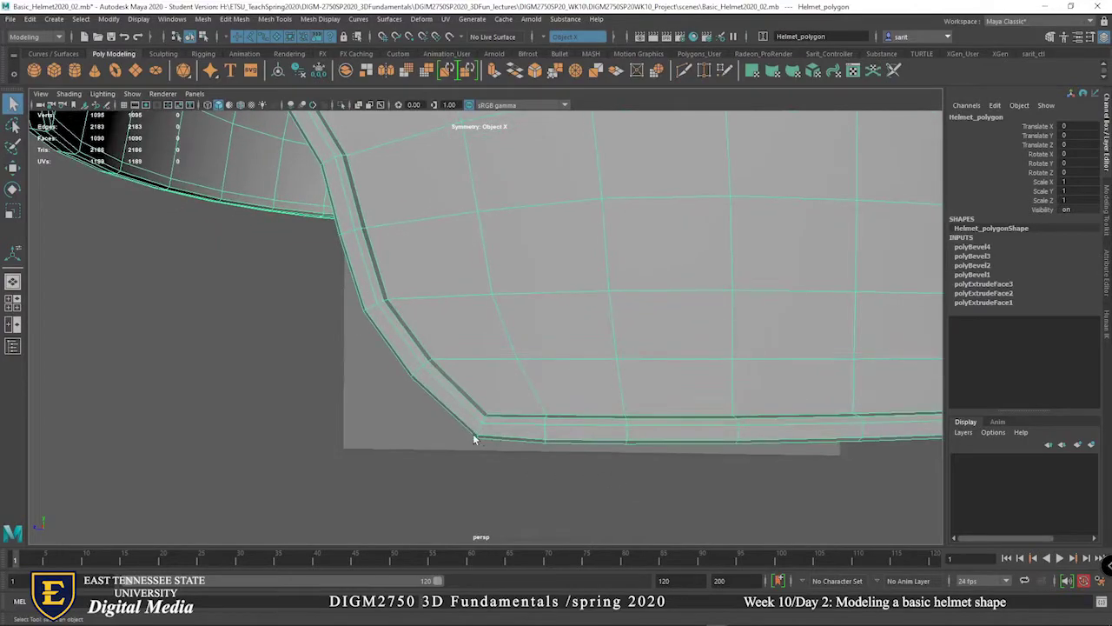
pyautogui.moveTo(500, 436)
pyautogui.keyDown('alt'); pyautogui.mouseDown(button='right')
pyautogui.moveTo(536, 454)
pyautogui.moveTo(221, 400)
pyautogui.moveTo(458, 431)
pyautogui.moveTo(500, 419)
pyautogui.mouseUp(button='right'); pyautogui.keyUp('alt')
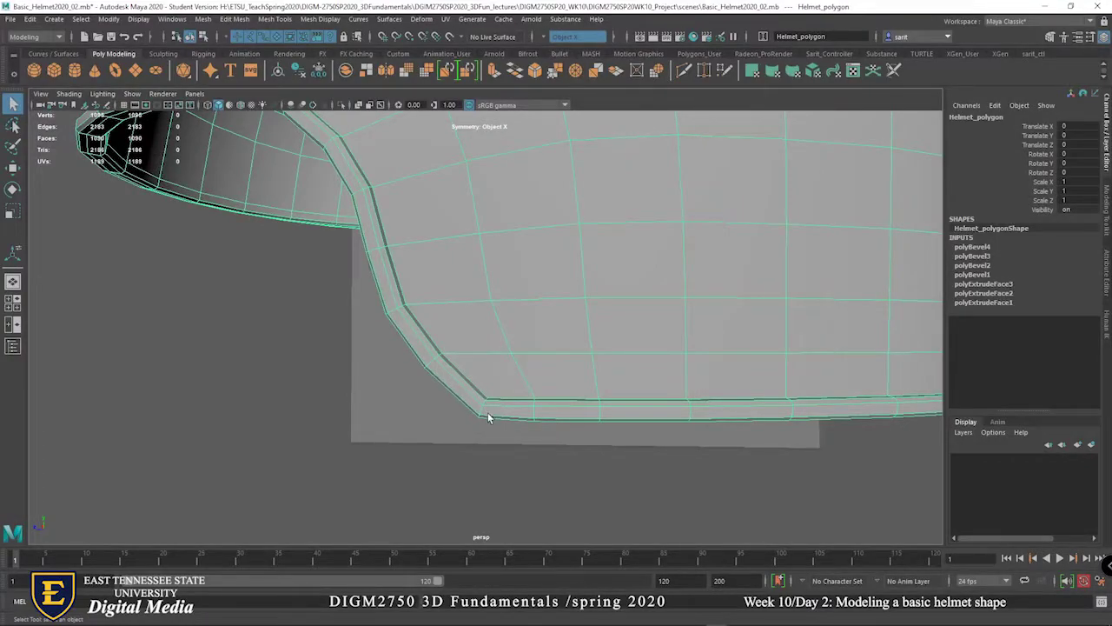
# Examine the rim around the face opening and ear flap in the smooth mesh preview.
pyautogui.press('3')
pyautogui.keyDown('alt'); pyautogui.moveTo(486, 448); pyautogui.dragTo(479, 365, button='right'); pyautogui.keyUp('alt')
pyautogui.keyDown('alt'); pyautogui.moveTo(479, 365); pyautogui.dragTo(452, 407); pyautogui.keyUp('alt')
pyautogui.keyDown('alt'); pyautogui.moveTo(453, 406); pyautogui.dragTo(465, 416, button='right'); pyautogui.keyUp('alt')
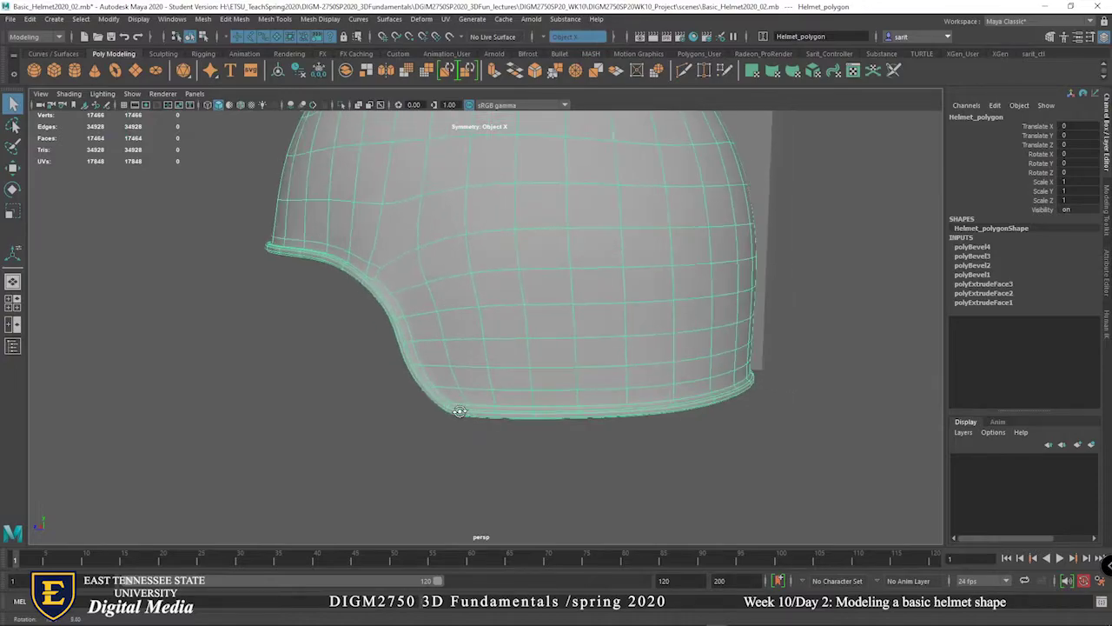
pyautogui.keyDown('alt'); pyautogui.moveTo(397, 293); pyautogui.dragTo(461, 315, button='right'); pyautogui.keyUp('alt')
pyautogui.keyDown('alt'); pyautogui.moveTo(461, 316); pyautogui.dragTo(453, 375, button='middle'); pyautogui.keyUp('alt')
pyautogui.keyDown('alt'); pyautogui.moveTo(453, 375); pyautogui.dragTo(397, 342); pyautogui.keyUp('alt')
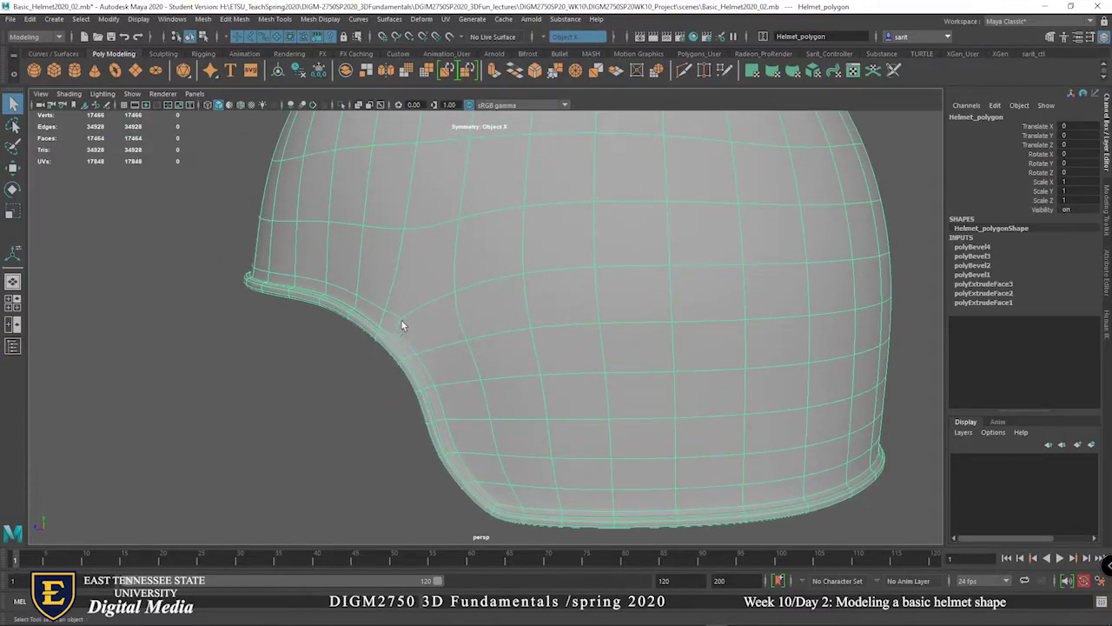
# Examine the unsmoothed mesh and its vertices at the lip's junction with the shell beside the face opening.
pyautogui.keyDown('alt'); pyautogui.moveTo(421, 345); pyautogui.dragTo(327, 403); pyautogui.keyUp('alt')
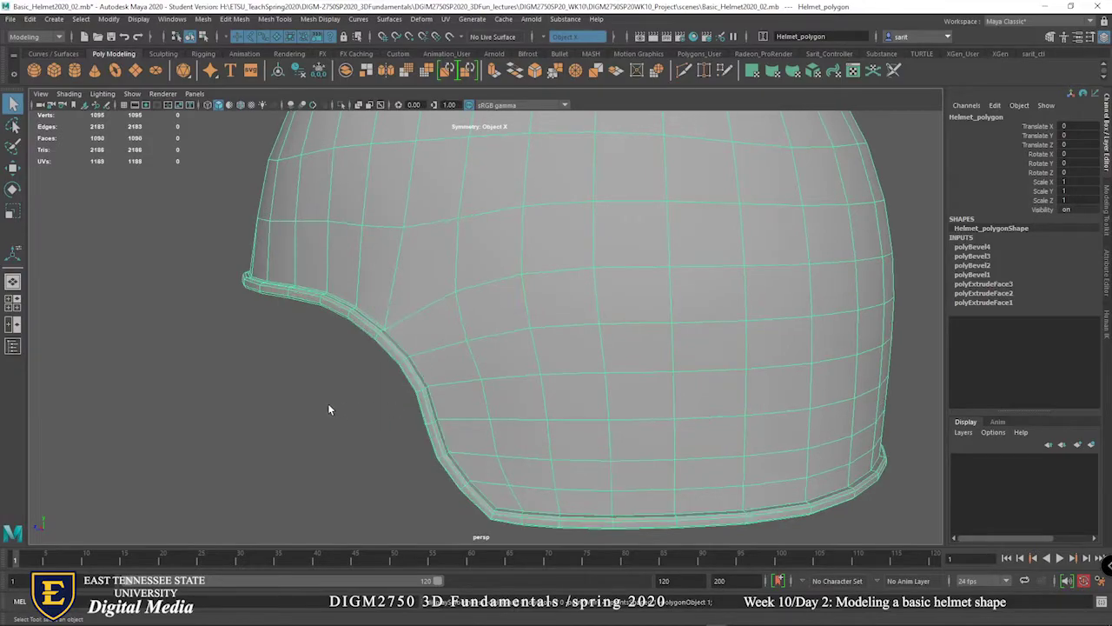
pyautogui.keyDown('alt'); pyautogui.moveTo(327, 403); pyautogui.dragTo(561, 422, button='right'); pyautogui.keyUp('alt')
pyautogui.keyDown('alt'); pyautogui.moveTo(561, 422); pyautogui.dragTo(532, 404, button='middle'); pyautogui.keyUp('alt')
pyautogui.keyDown('alt'); pyautogui.moveTo(533, 404); pyautogui.dragTo(486, 402); pyautogui.keyUp('alt')
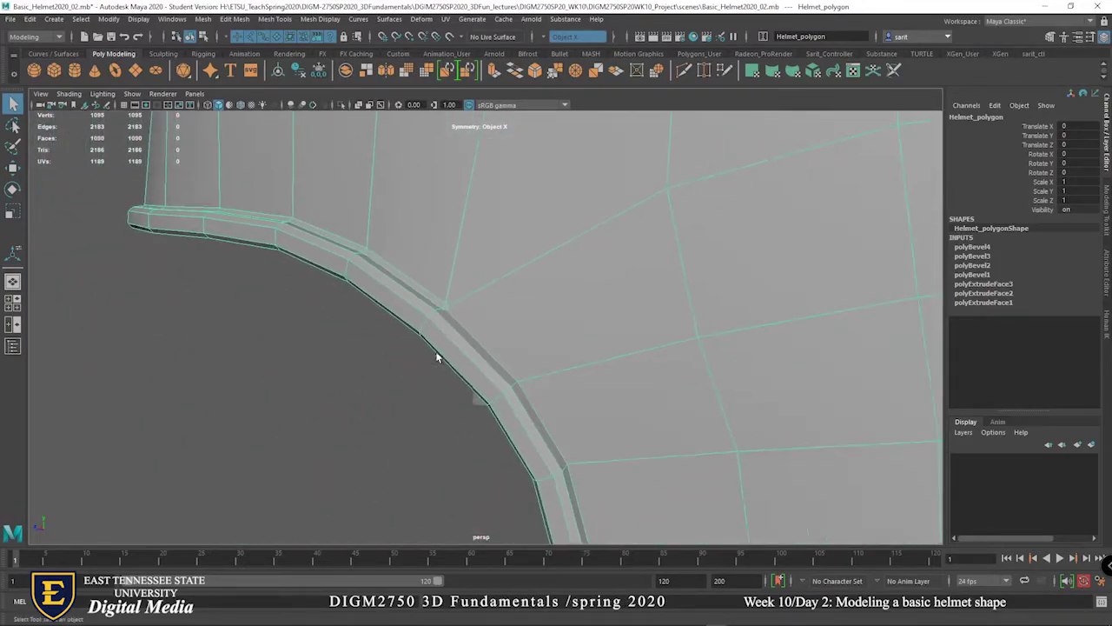
pyautogui.keyDown('alt'); pyautogui.moveTo(441, 316); pyautogui.dragTo(386, 297, button='right'); pyautogui.keyUp('alt')
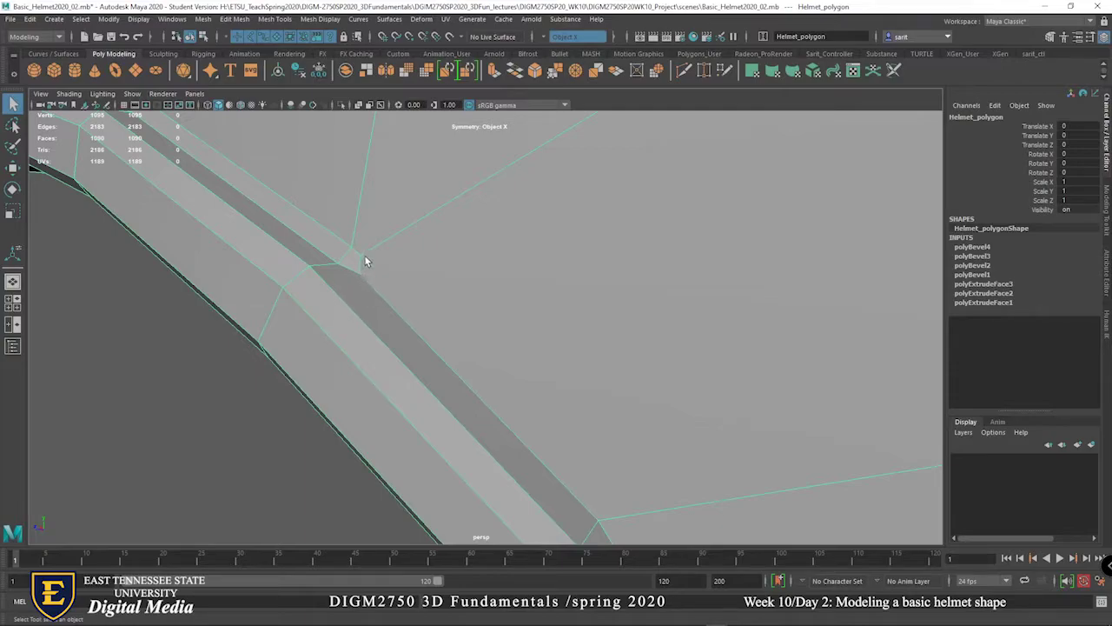
pyautogui.moveTo(356, 270); pyautogui.dragTo(317, 277, button='right')
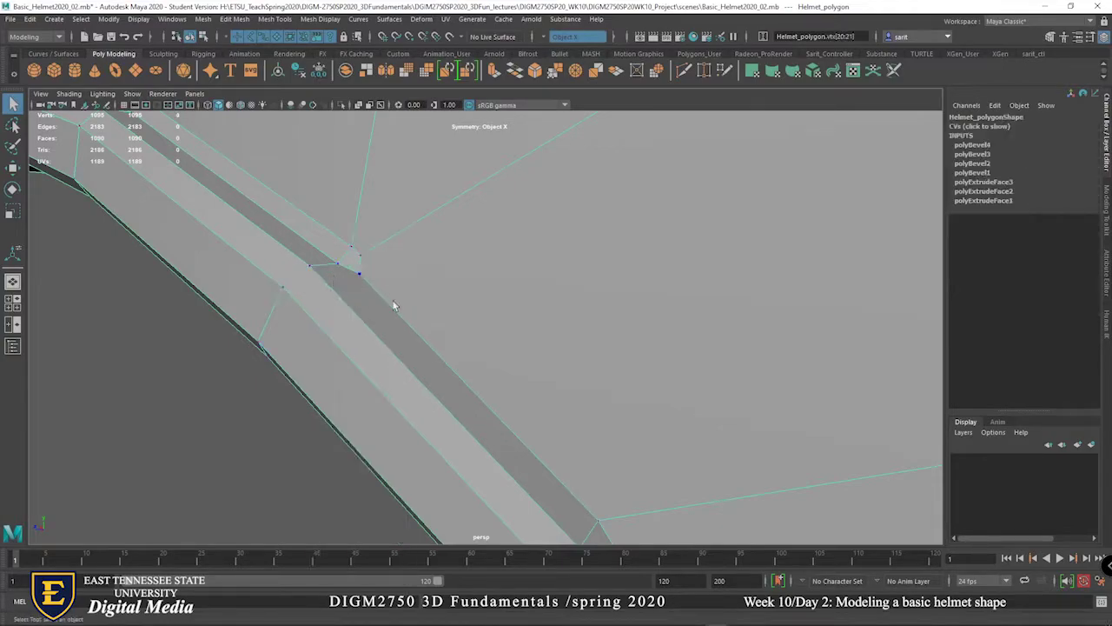
pyautogui.keyDown('alt'); pyautogui.moveTo(386, 299); pyautogui.dragTo(344, 308, button='right'); pyautogui.keyUp('alt')
pyautogui.keyDown('alt'); pyautogui.moveTo(551, 377); pyautogui.dragTo(313, 260); pyautogui.keyUp('alt')
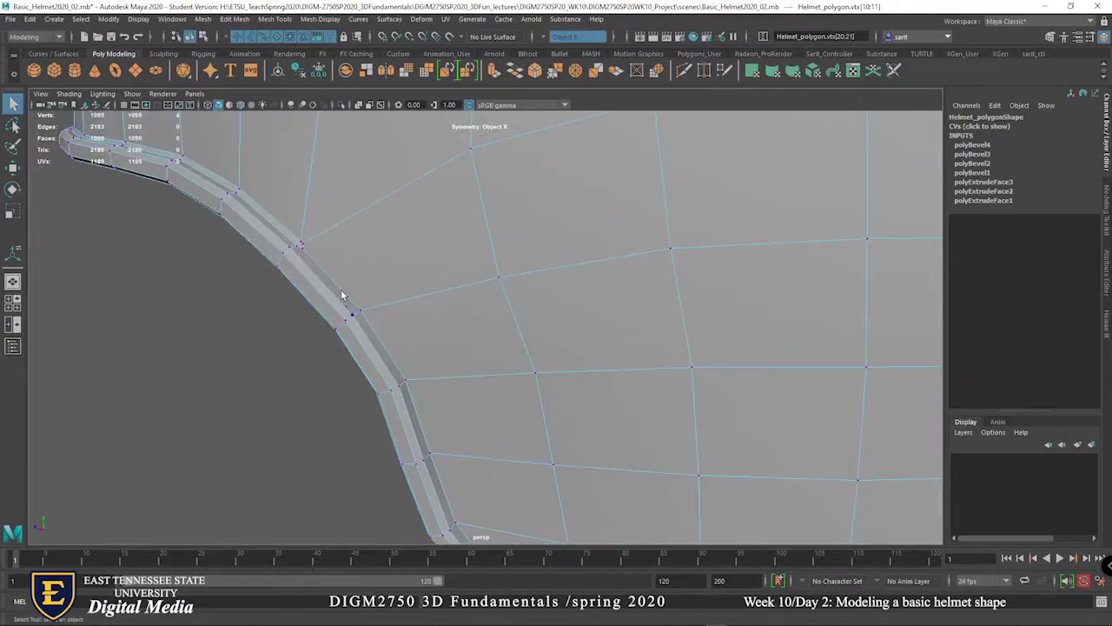
# Check the edge flow along the lip's inner corner by test-selecting edges at the face opening and lower ear flap.
pyautogui.click(301, 246)
pyautogui.moveTo(301, 247); pyautogui.dragTo(293, 219, button='right')
pyautogui.click(323, 260)
pyautogui.click(543, 408)
pyautogui.keyDown('alt'); pyautogui.moveTo(571, 409); pyautogui.dragTo(335, 336, button='right'); pyautogui.keyUp('alt')
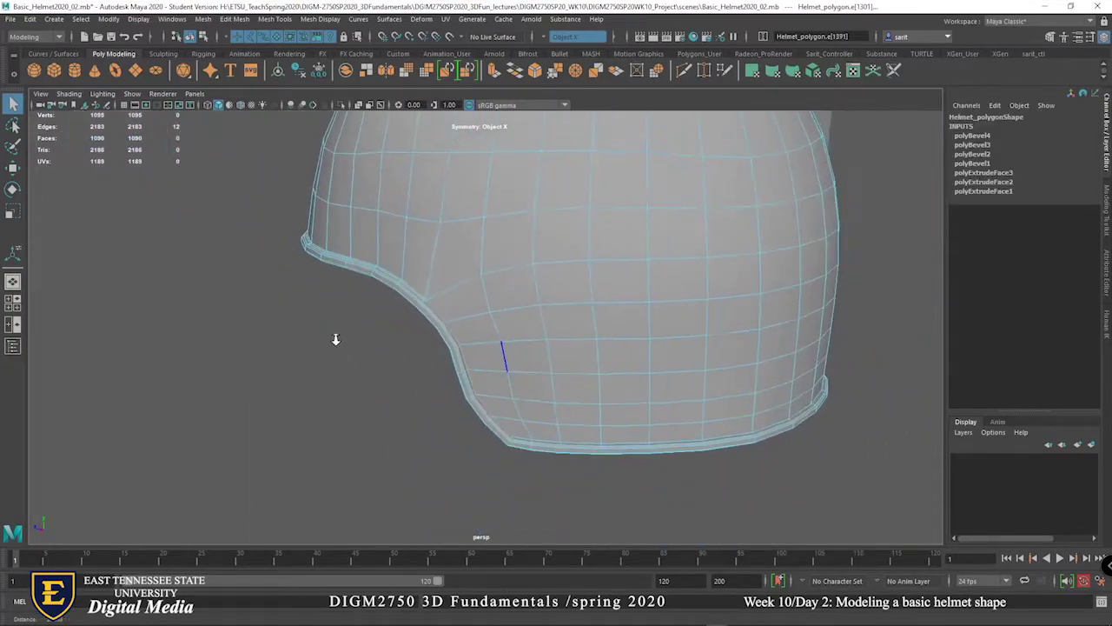
pyautogui.moveTo(510, 409)
pyautogui.keyDown('alt'); pyautogui.mouseDown(button='right')
pyautogui.moveTo(581, 469)
pyautogui.moveTo(523, 410)
pyautogui.mouseUp(button='right'); pyautogui.keyUp('alt')
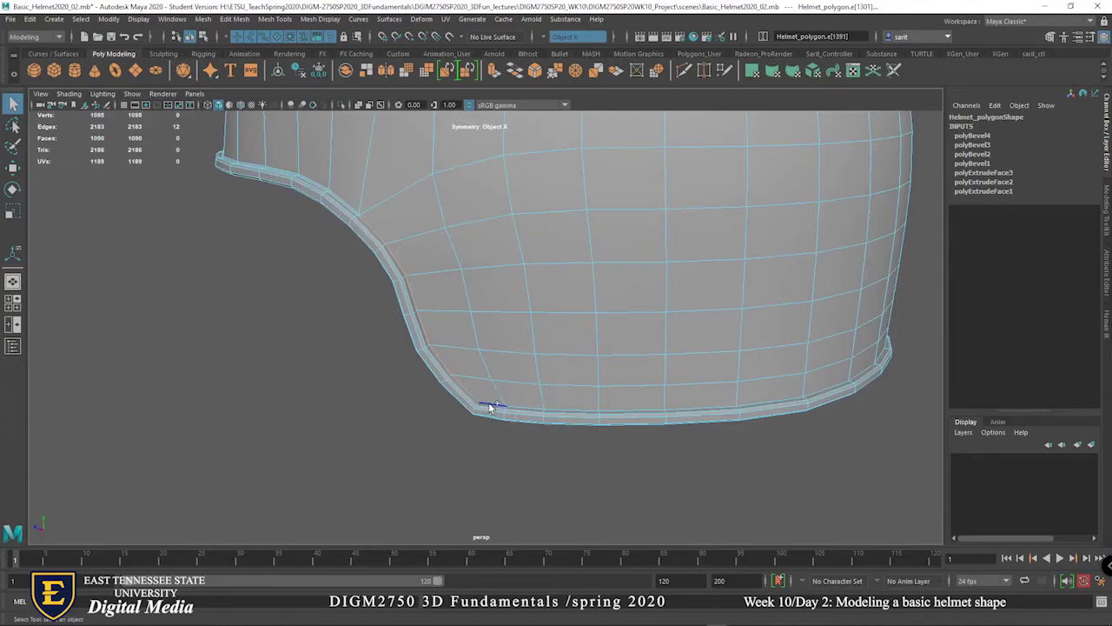
pyautogui.doubleClick(490, 407)
pyautogui.click(594, 471)
pyautogui.hotkey('ctrl', 'z')
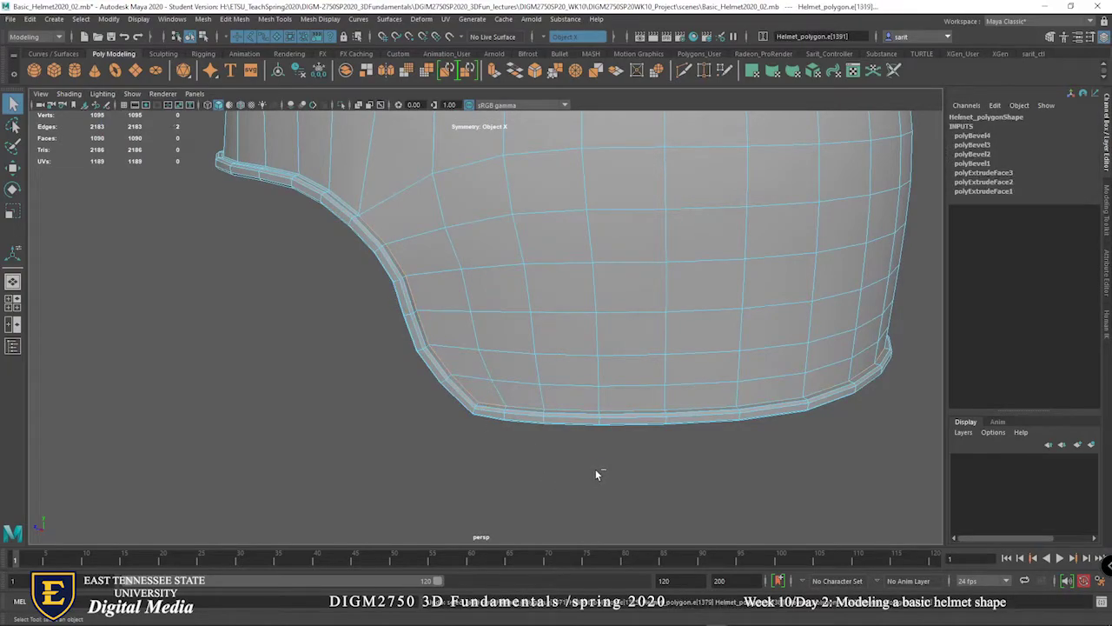
# Undo back to before the last bevel, with the partial edge loop along the lip selected.
pyautogui.click(592, 468)
pyautogui.press('F8')
pyautogui.click(591, 466)
pyautogui.hotkey('ctrl', 'z')
pyautogui.hotkey('ctrl', 'z')
pyautogui.hotkey('ctrl', 'z')
pyautogui.hotkey('ctrl', 'z')
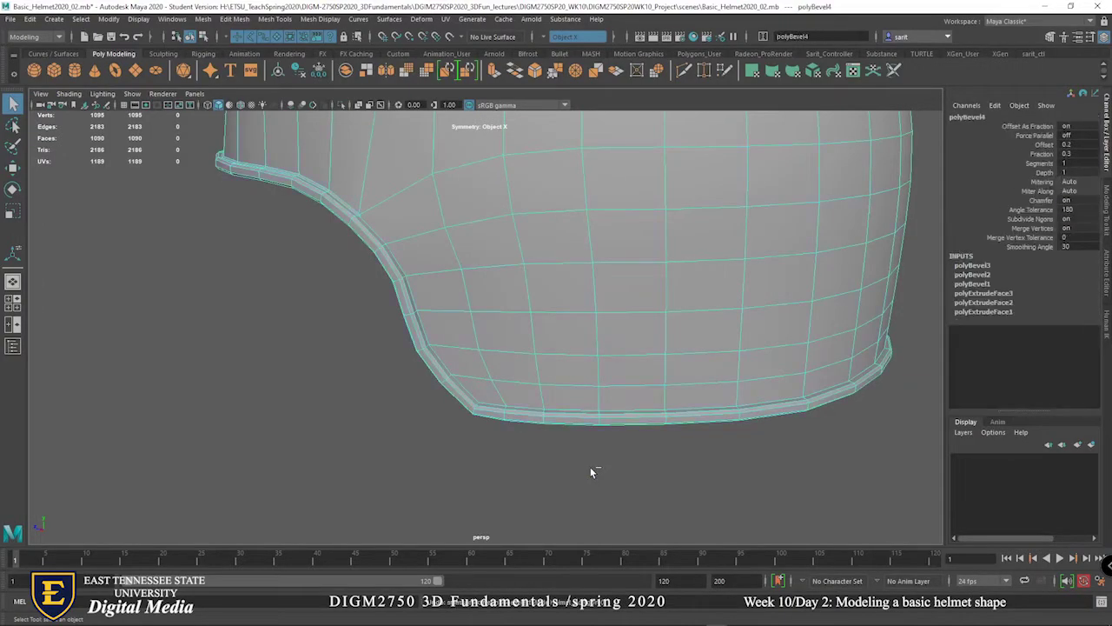
pyautogui.hotkey('ctrl', 'z')
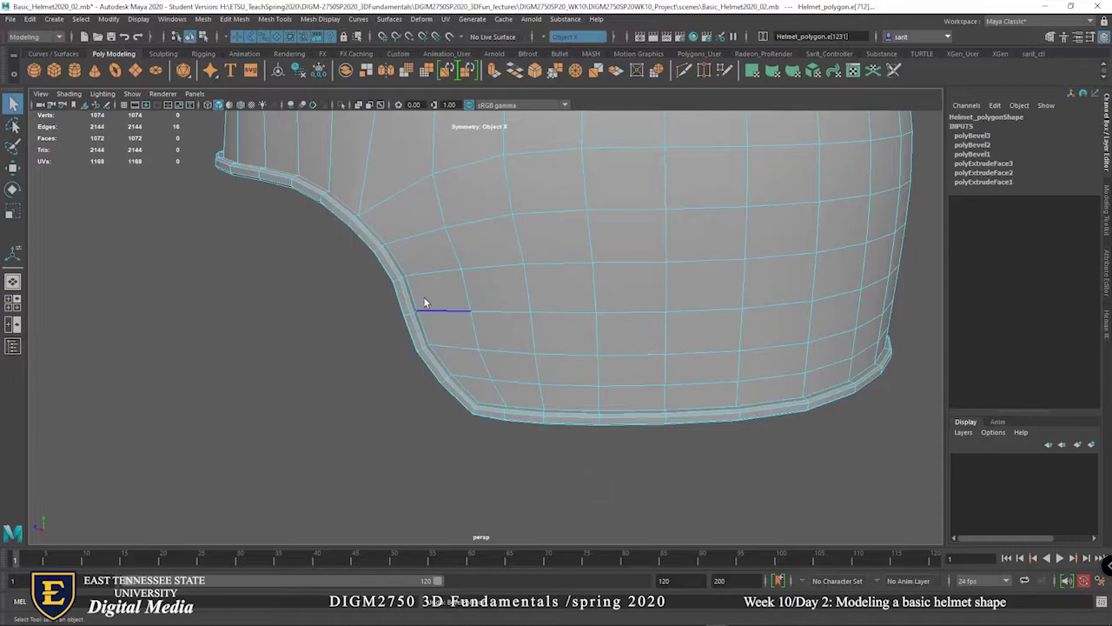
# Add the missing edges along the face opening to the lip-to-shell edge selection and bevel the whole loop with a Fraction of 0.3.
pyautogui.keyDown('shift'); pyautogui.doubleClick(375, 240); pyautogui.keyUp('shift')
pyautogui.keyDown('alt'); pyautogui.moveTo(606, 458); pyautogui.dragTo(674, 470); pyautogui.keyUp('alt')
pyautogui.press('4')
pyautogui.scroll(5, 748, 489)
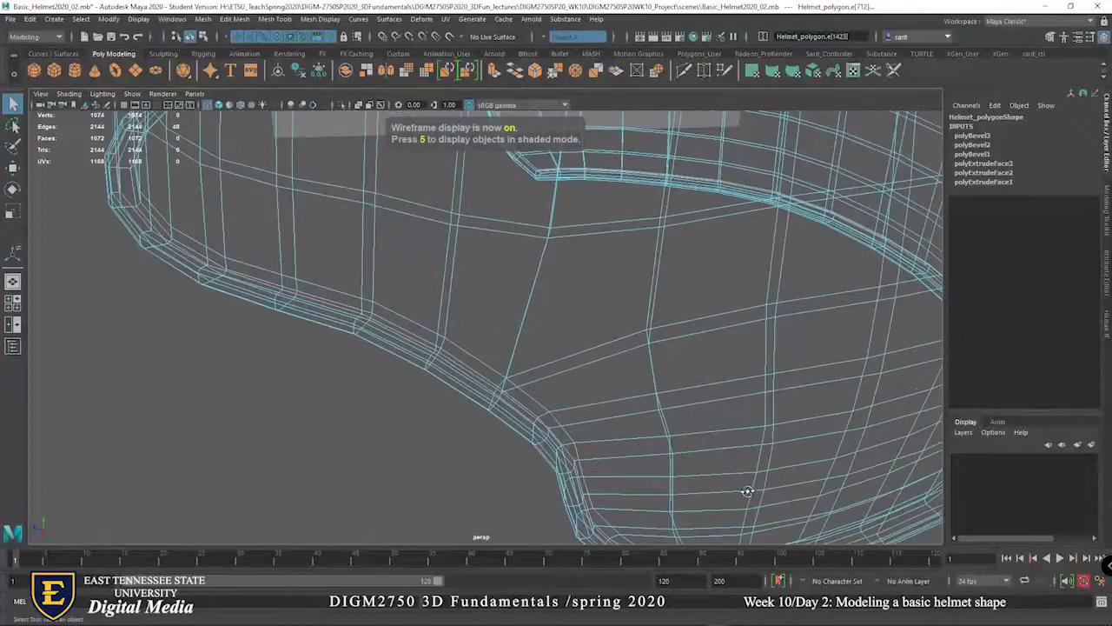
pyautogui.press('5')
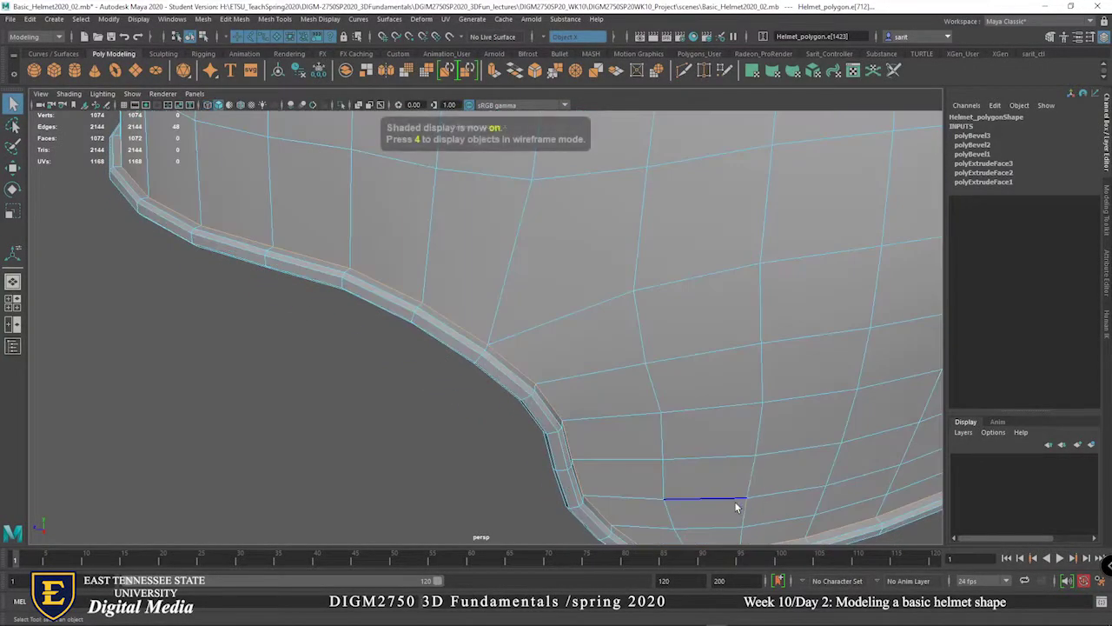
pyautogui.scroll(-5, 736, 504)
pyautogui.keyDown('shift'); pyautogui.moveTo(492, 343); pyautogui.dragTo(545, 345, button='right'); pyautogui.keyUp('shift')
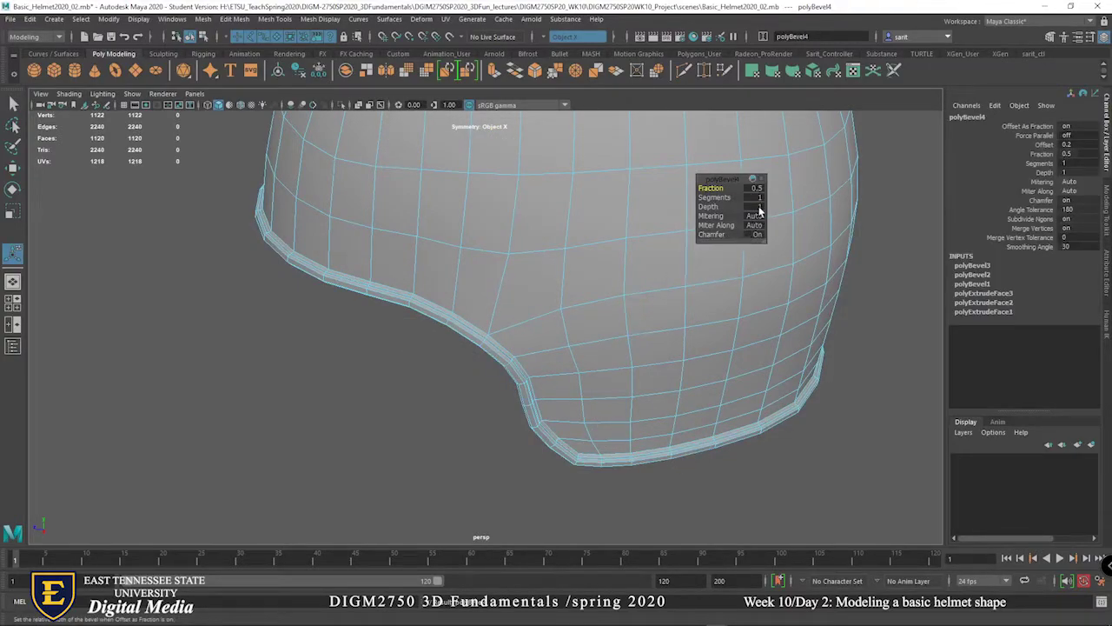
pyautogui.write('.3')
pyautogui.press('Return')
# Return the helmet to object mode, display it as a smooth mesh preview and clear the selection.
pyautogui.keyDown('alt'); pyautogui.moveTo(658, 397); pyautogui.dragTo(417, 442); pyautogui.keyUp('alt')
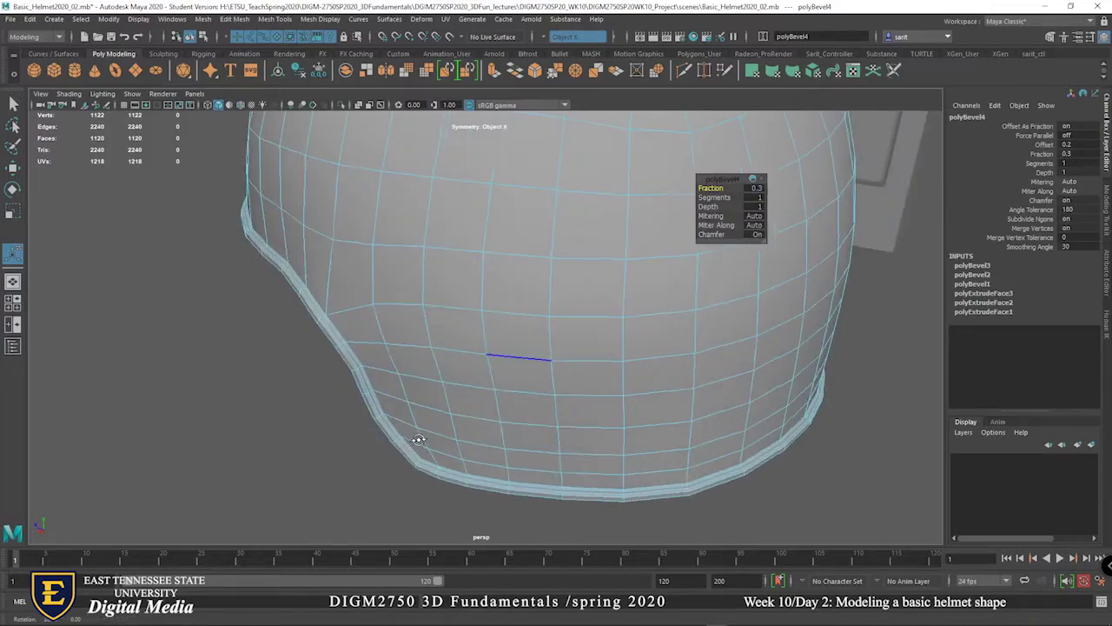
pyautogui.click(372, 485)
pyautogui.keyDown('alt'); pyautogui.moveTo(372, 485); pyautogui.dragTo(359, 455, button='right'); pyautogui.keyUp('alt')
pyautogui.keyDown('alt'); pyautogui.moveTo(360, 454); pyautogui.dragTo(482, 379); pyautogui.keyUp('alt')
pyautogui.moveTo(482, 380); pyautogui.dragTo(547, 278, button='right')
pyautogui.click(514, 469)
pyautogui.keyDown('alt'); pyautogui.moveTo(514, 469); pyautogui.dragTo(543, 369); pyautogui.keyUp('alt')
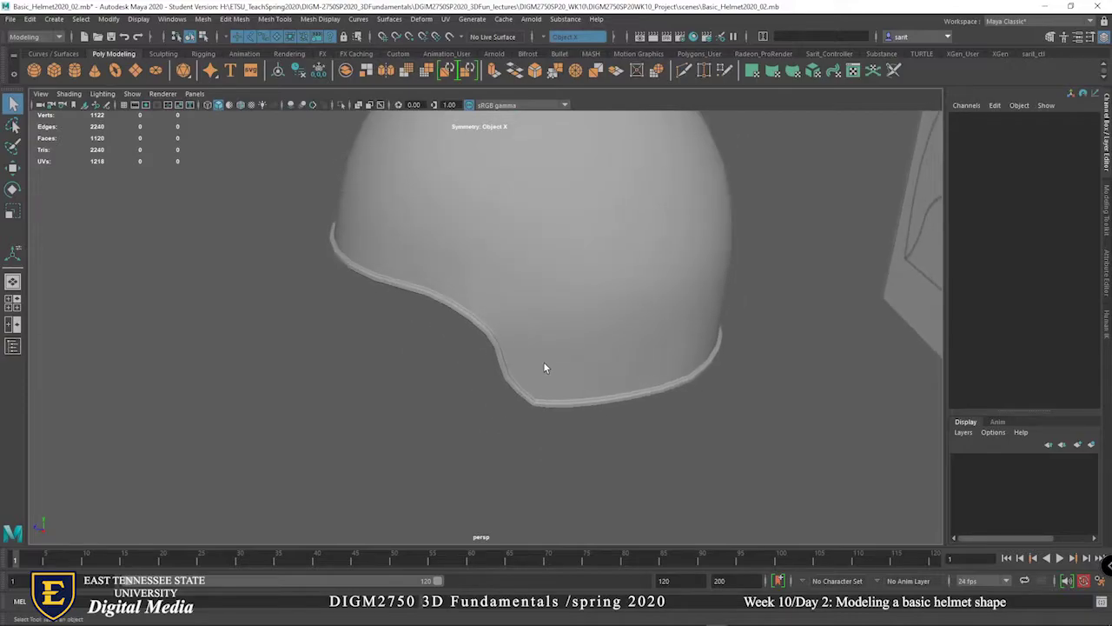
pyautogui.click(545, 368)
pyautogui.press('3')
pyautogui.click(571, 443)
# Examine the finished smoothed helmet against the reference images from several angles, with its wireframe highlighted.
pyautogui.keyDown('alt'); pyautogui.moveTo(571, 443); pyautogui.dragTo(533, 376); pyautogui.keyUp('alt')
pyautogui.keyDown('alt'); pyautogui.moveTo(534, 462); pyautogui.dragTo(638, 464); pyautogui.keyUp('alt')
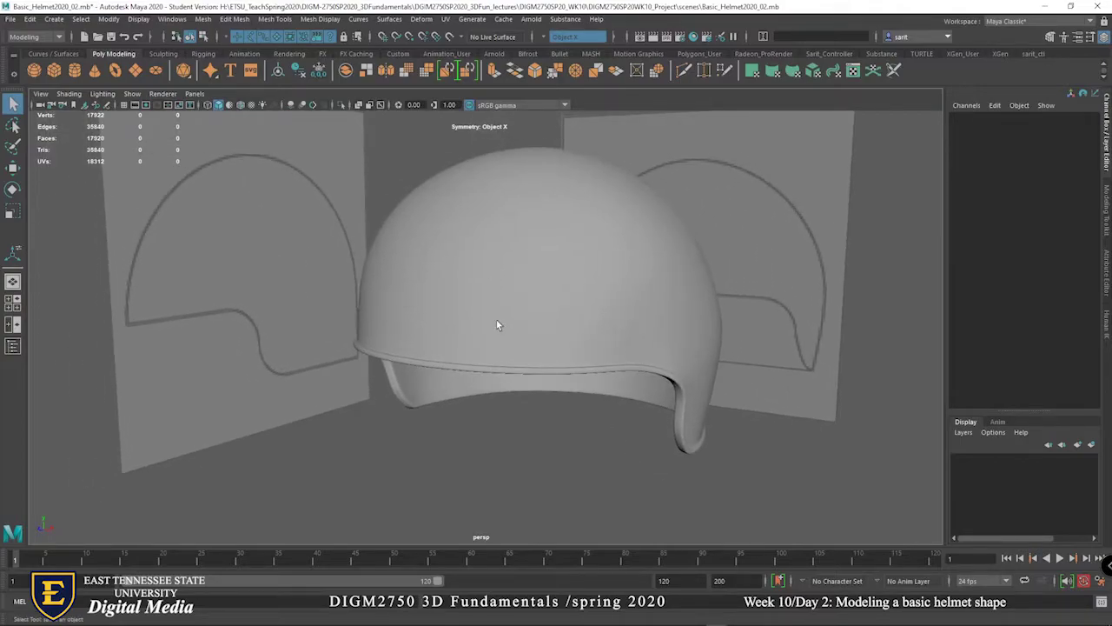
pyautogui.click(514, 391)
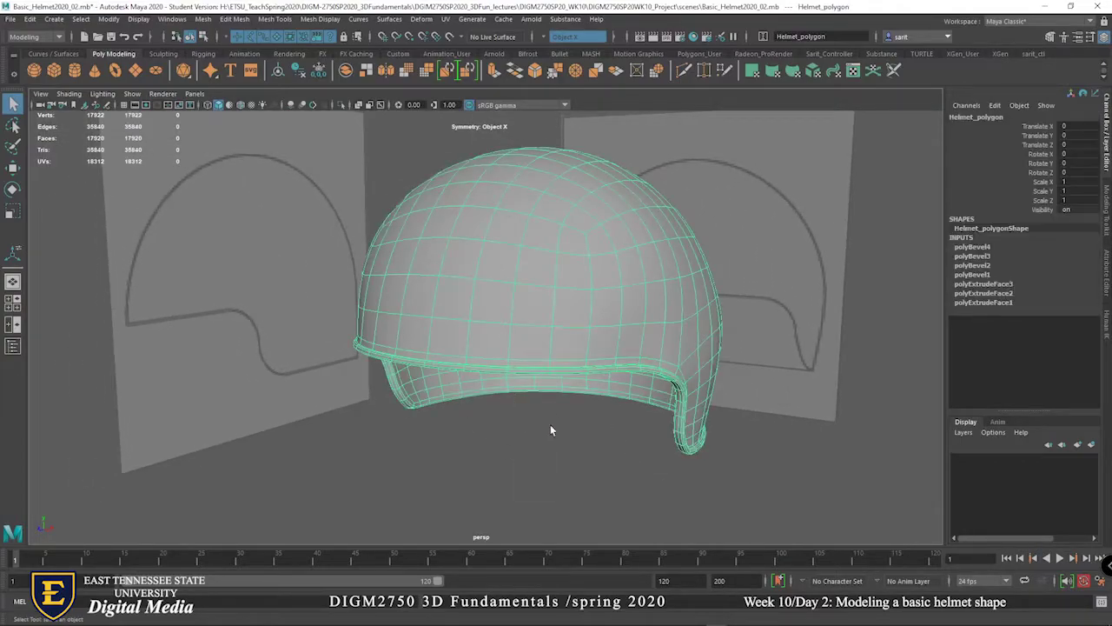
pyautogui.keyDown('alt'); pyautogui.moveTo(591, 474); pyautogui.dragTo(603, 365); pyautogui.keyUp('alt')
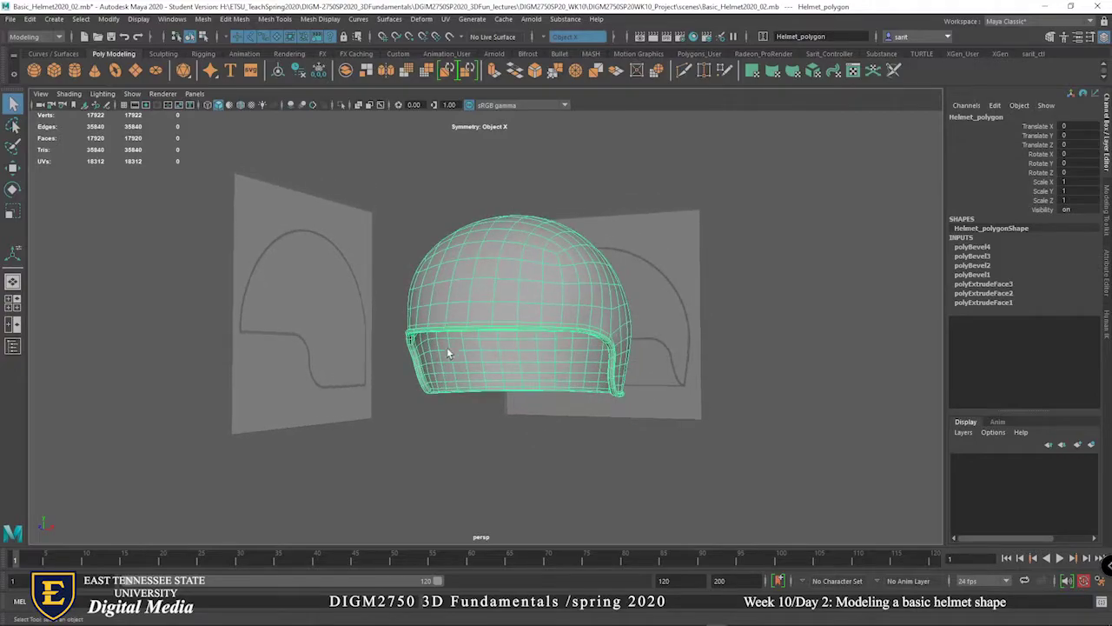
pyautogui.keyDown('alt'); pyautogui.moveTo(660, 466); pyautogui.dragTo(489, 431); pyautogui.keyUp('alt')
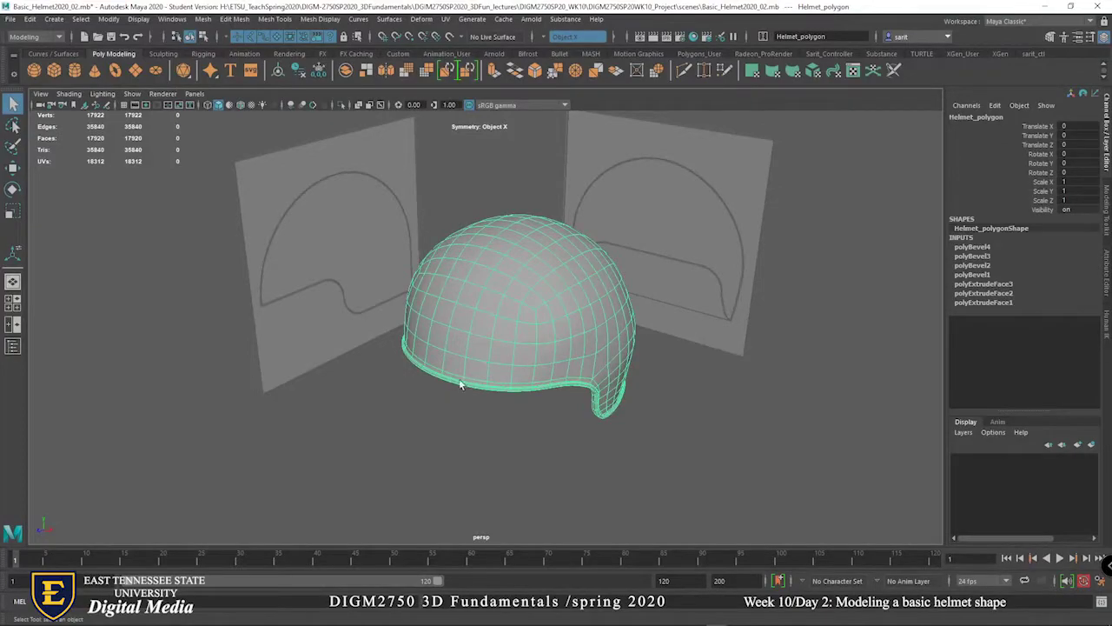
# Save the helmet scene under its existing file name, accepting the student version notice.
pyautogui.keyDown('alt'); pyautogui.moveTo(583, 458); pyautogui.dragTo(545, 487); pyautogui.keyUp('alt')
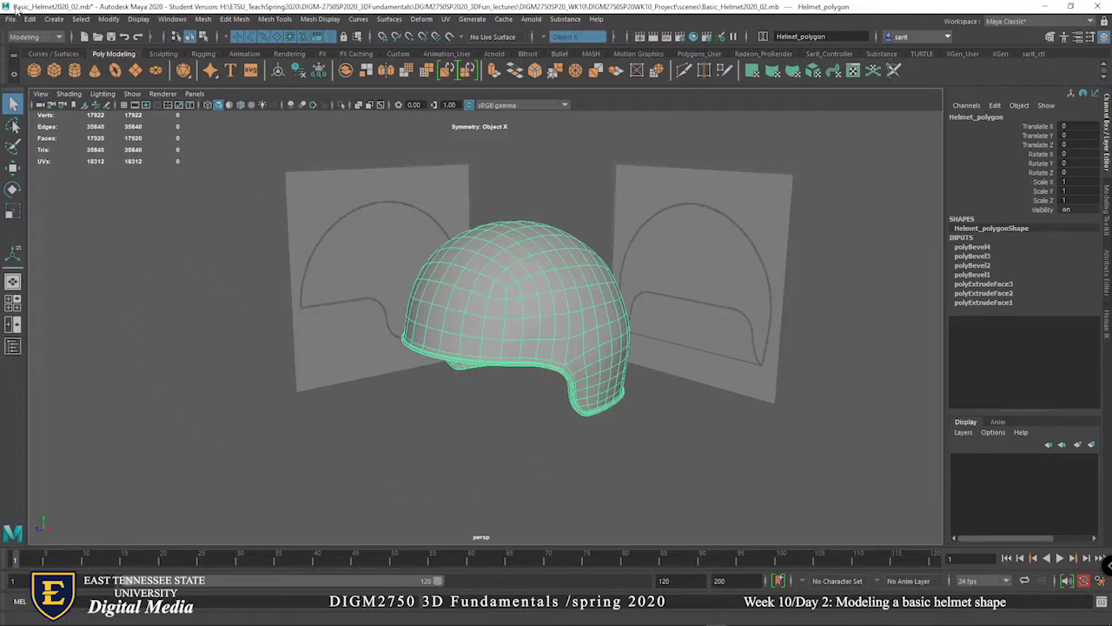
pyautogui.click(9, 19)
pyautogui.click(21, 69)
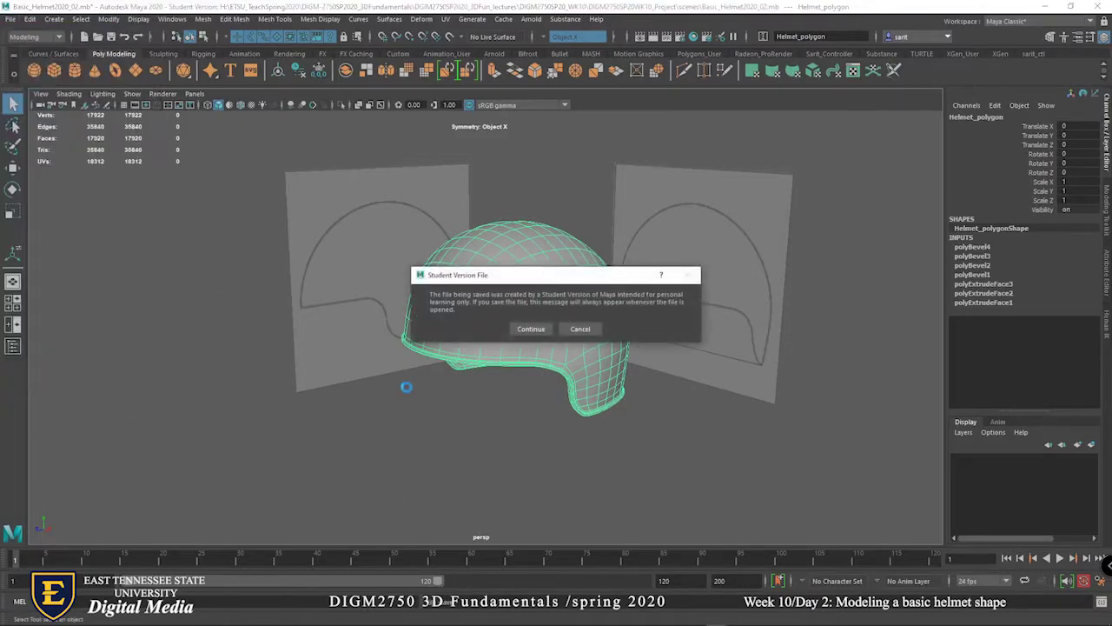
pyautogui.click(519, 329)
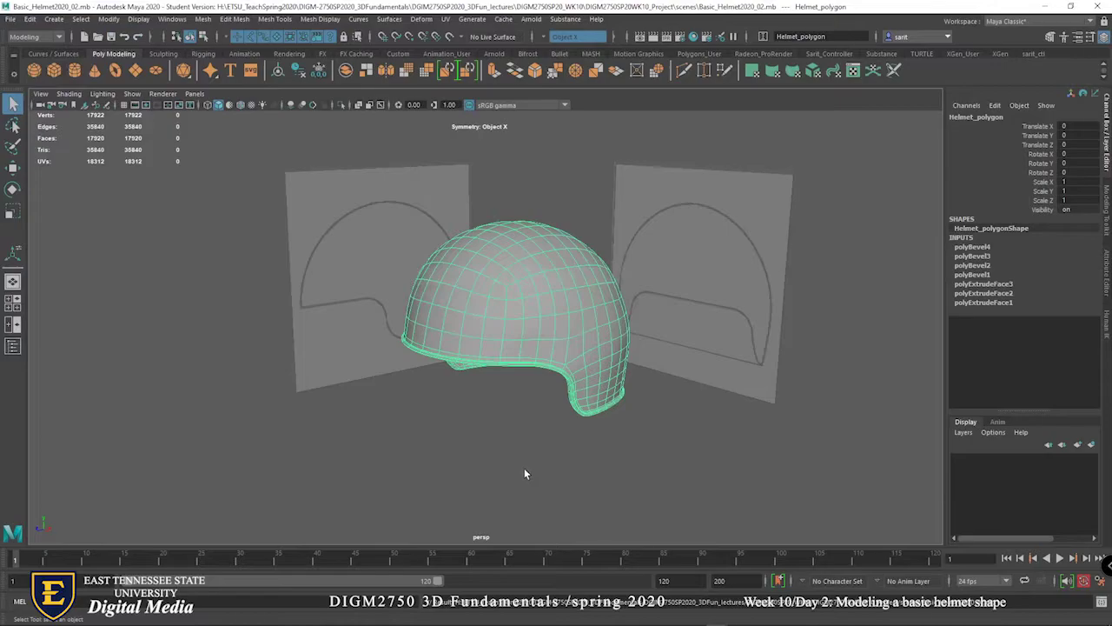
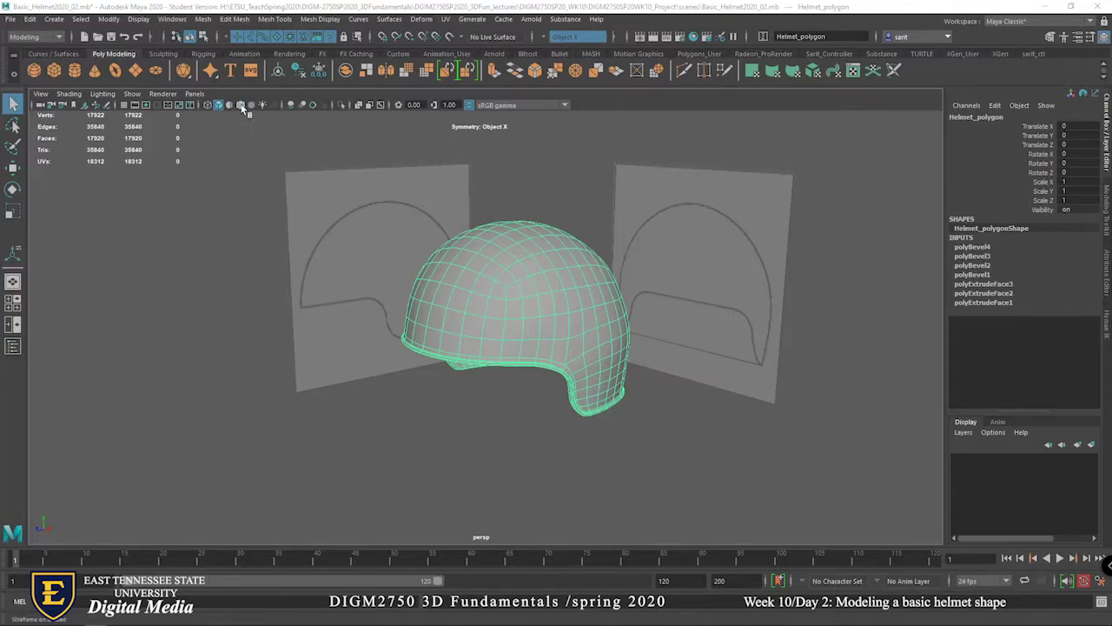
# Turn off the helmet's smooth mesh preview, clear the selection and frame the helmet closer in the perspective view.
pyautogui.click(524, 504)
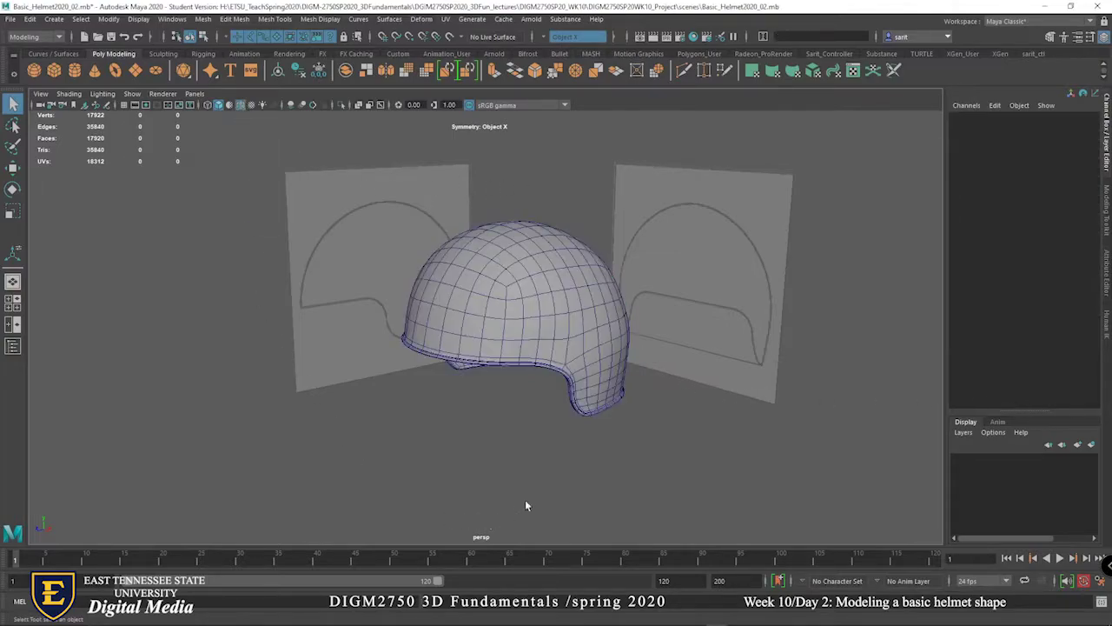
pyautogui.click(588, 389)
pyautogui.press('1')
pyautogui.click(667, 474)
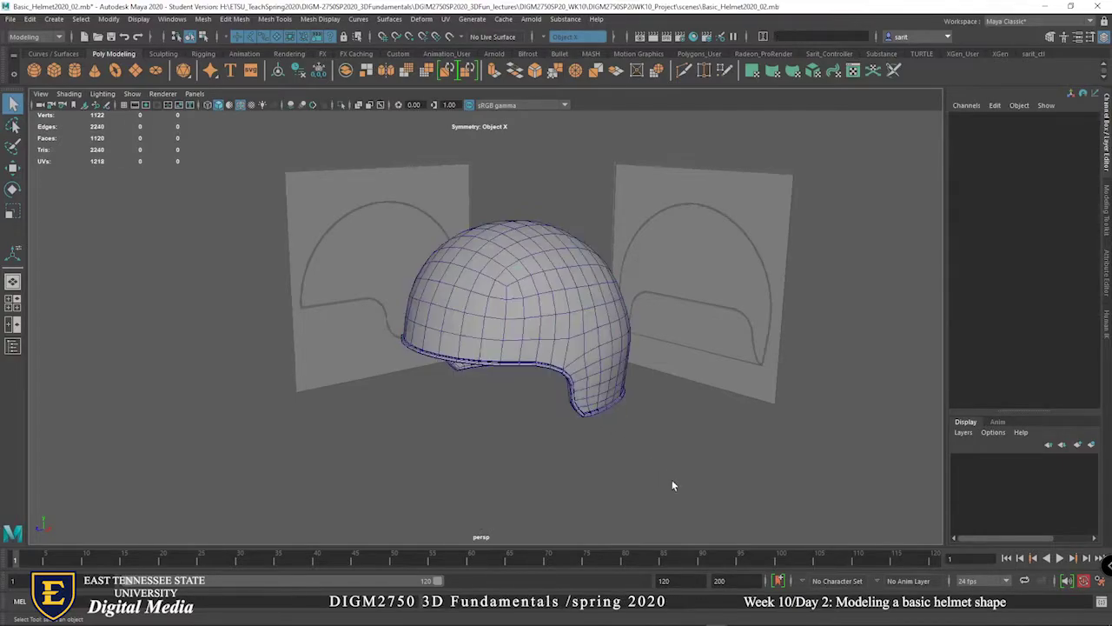
pyautogui.moveTo(648, 447)
pyautogui.keyDown('alt'); pyautogui.mouseDown()
pyautogui.moveTo(588, 434)
pyautogui.moveTo(662, 443)
pyautogui.mouseUp(); pyautogui.keyUp('alt')
pyautogui.keyDown('alt'); pyautogui.moveTo(623, 446); pyautogui.dragTo(766, 464, button='right'); pyautogui.keyUp('alt')
pyautogui.keyDown('alt'); pyautogui.moveTo(765, 464); pyautogui.dragTo(733, 464); pyautogui.keyUp('alt')
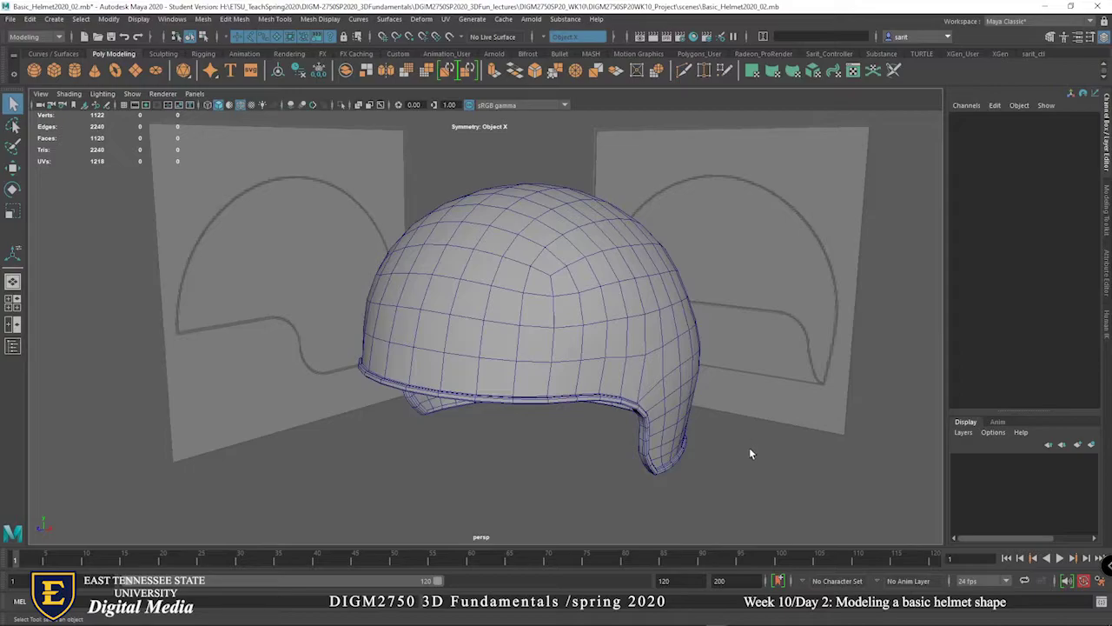
# Show the four-view layout with the side view shaded, and frame the whole helmet in the front and top views.
pyautogui.press('space')
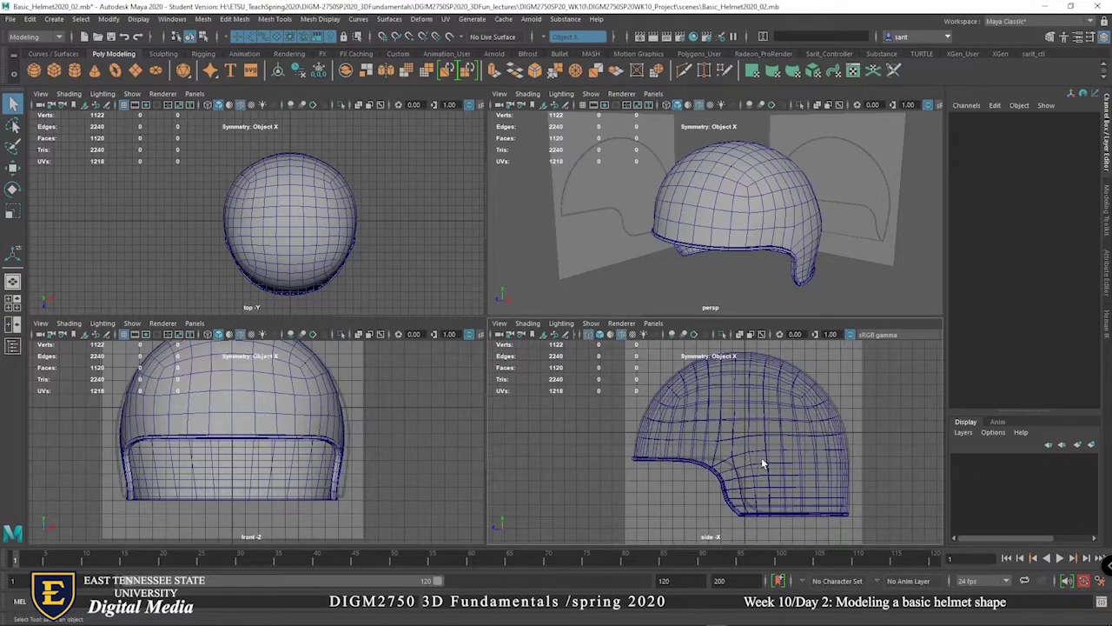
pyautogui.press('5')
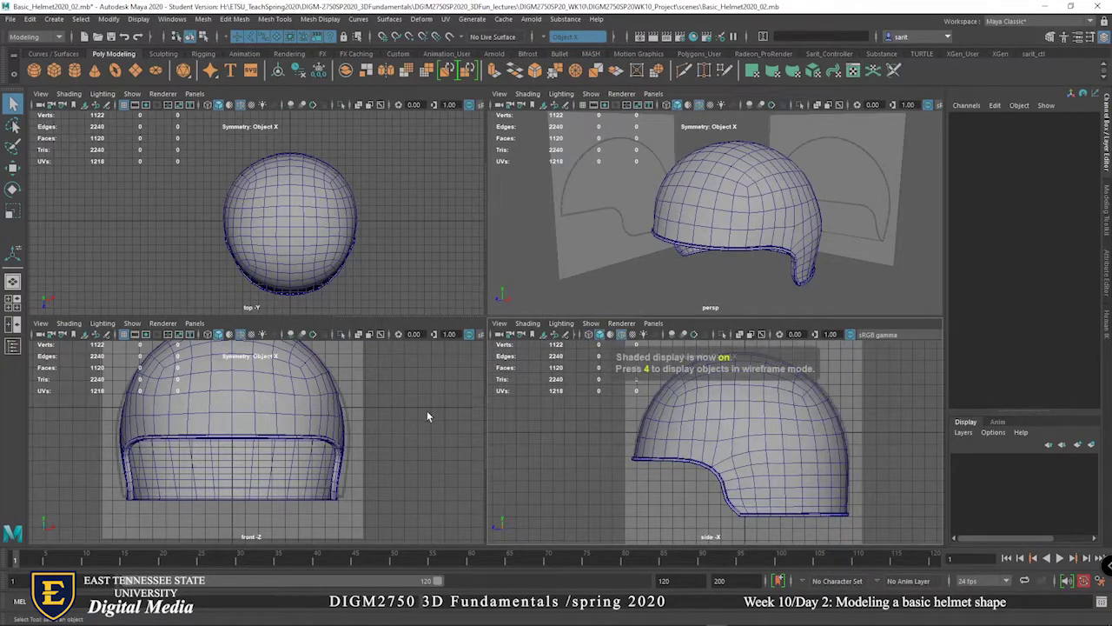
pyautogui.scroll(3, 423, 429)
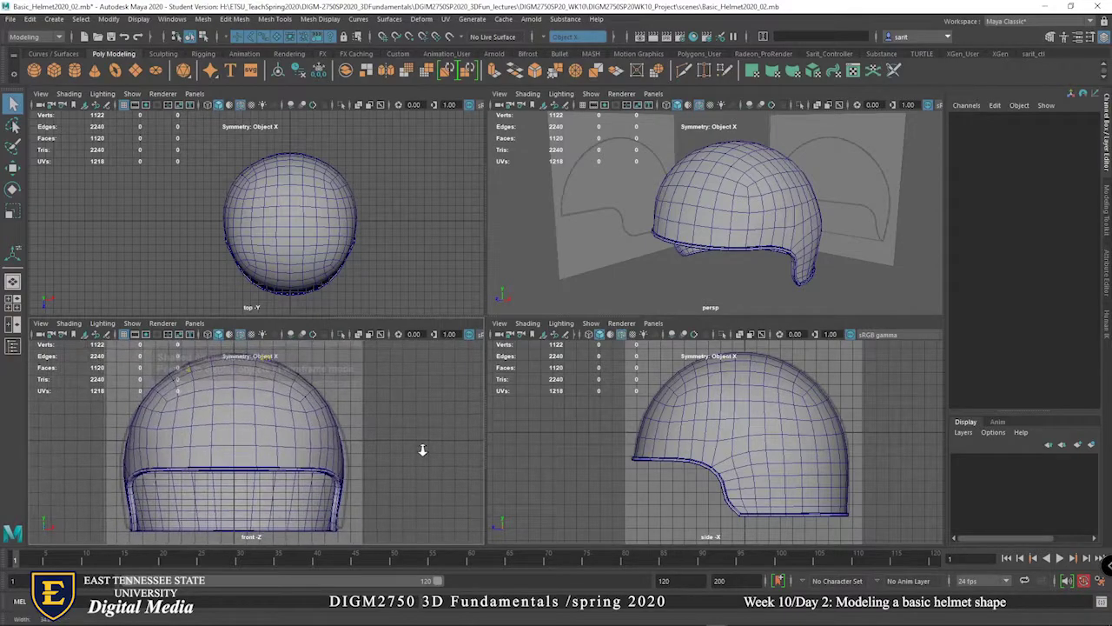
pyautogui.scroll(3, 391, 261)
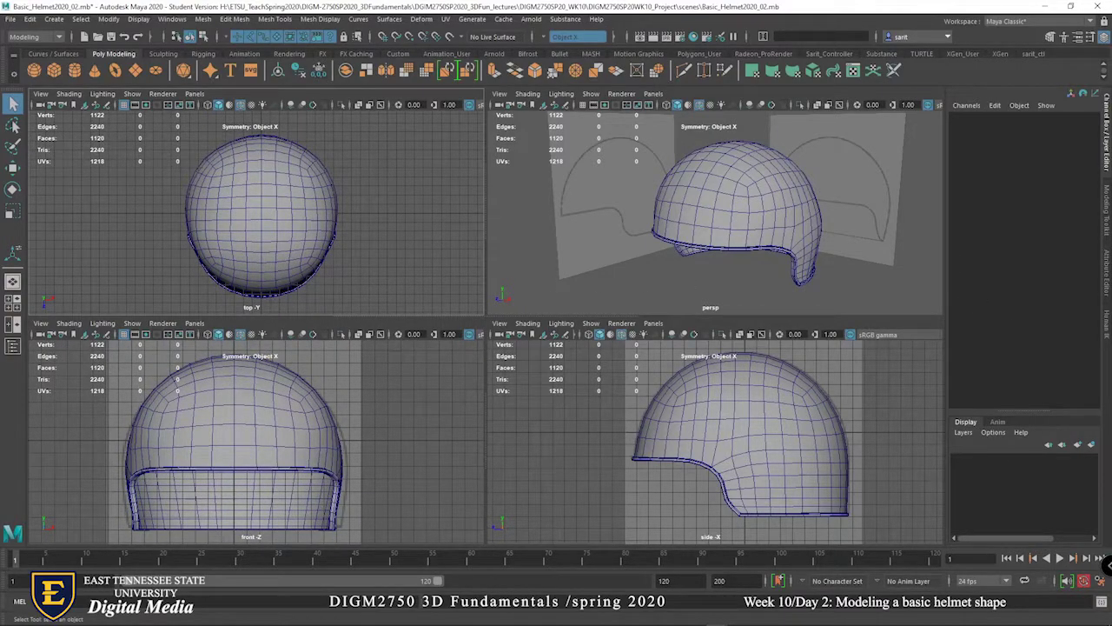
# Switch to Snipping Tool and capture the area covering all four helmet viewports.
pyautogui.moveTo(935, 225); pyautogui.dragTo(520, 181)
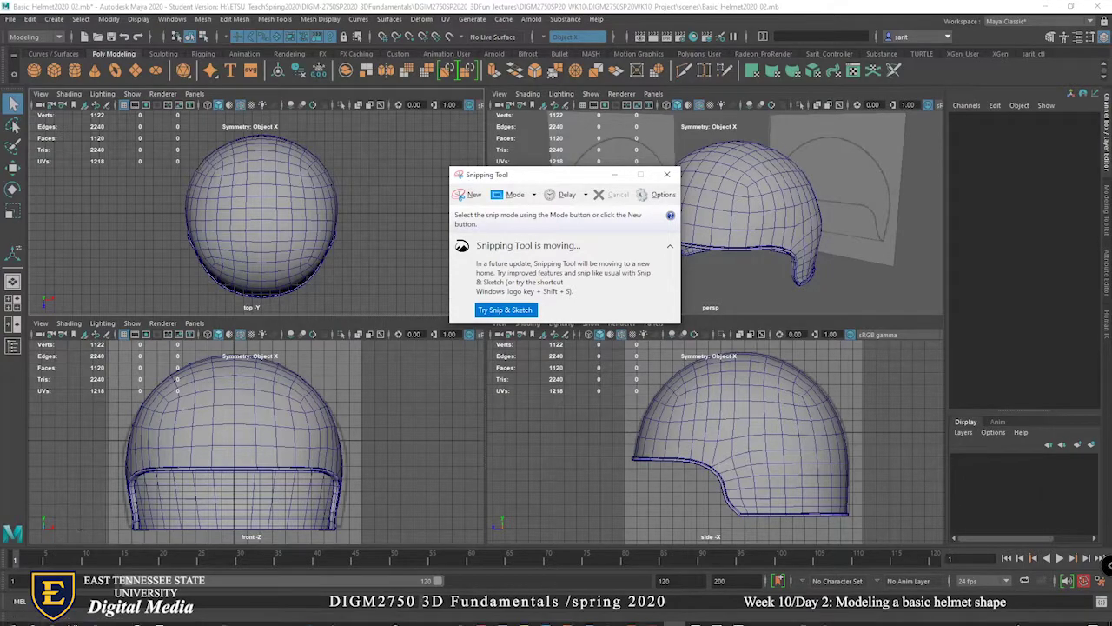
pyautogui.click(12, 617)
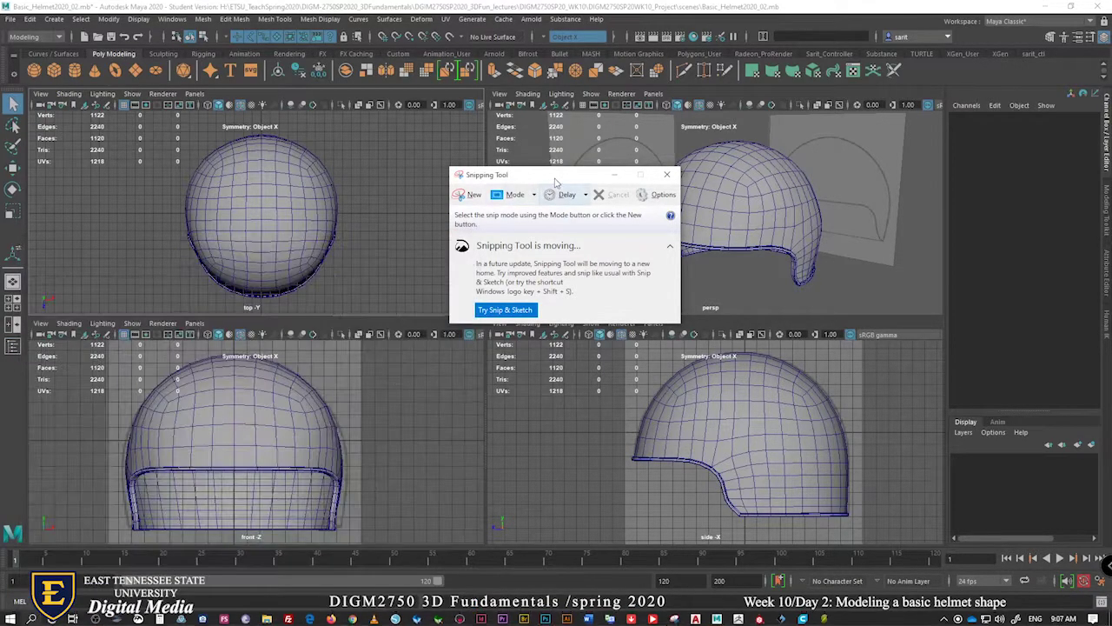
pyautogui.click(527, 204)
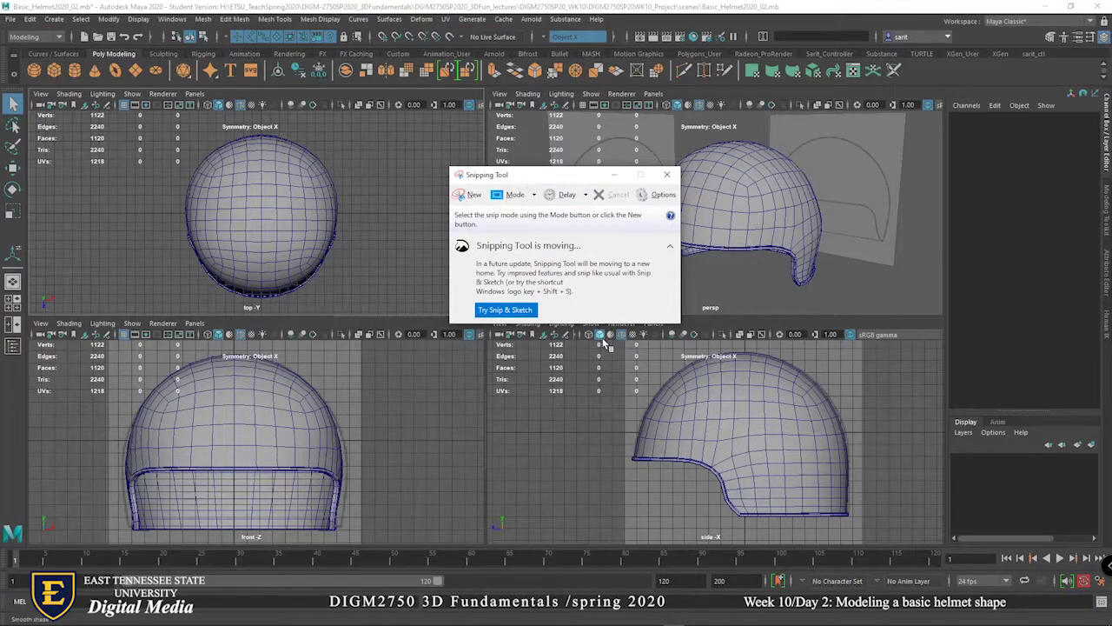
pyautogui.click(473, 194)
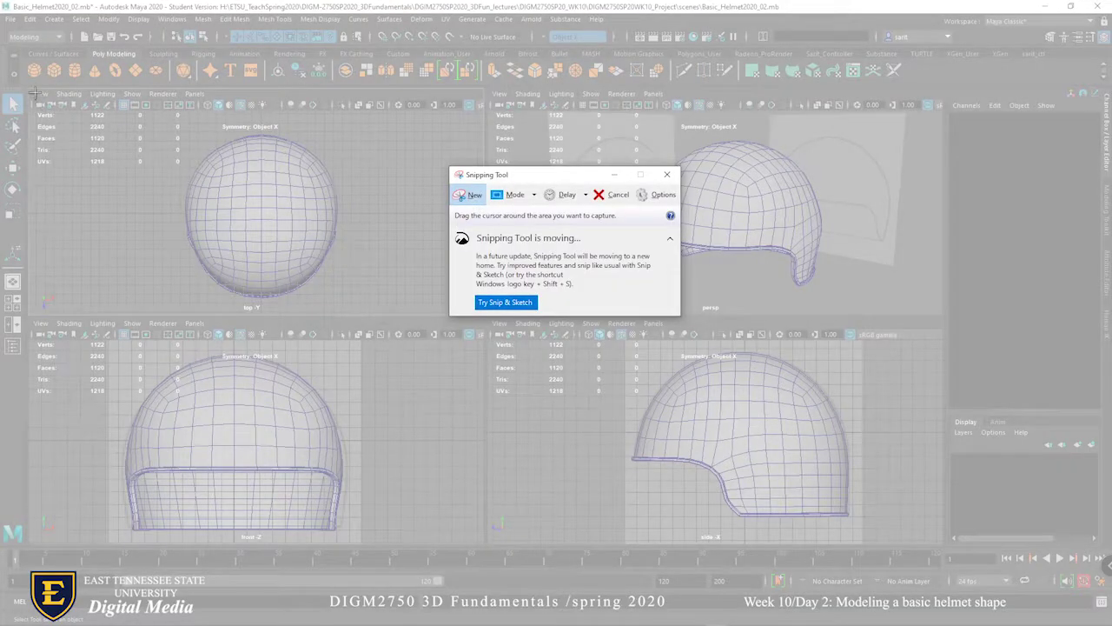
pyautogui.moveTo(29, 88); pyautogui.dragTo(940, 549)
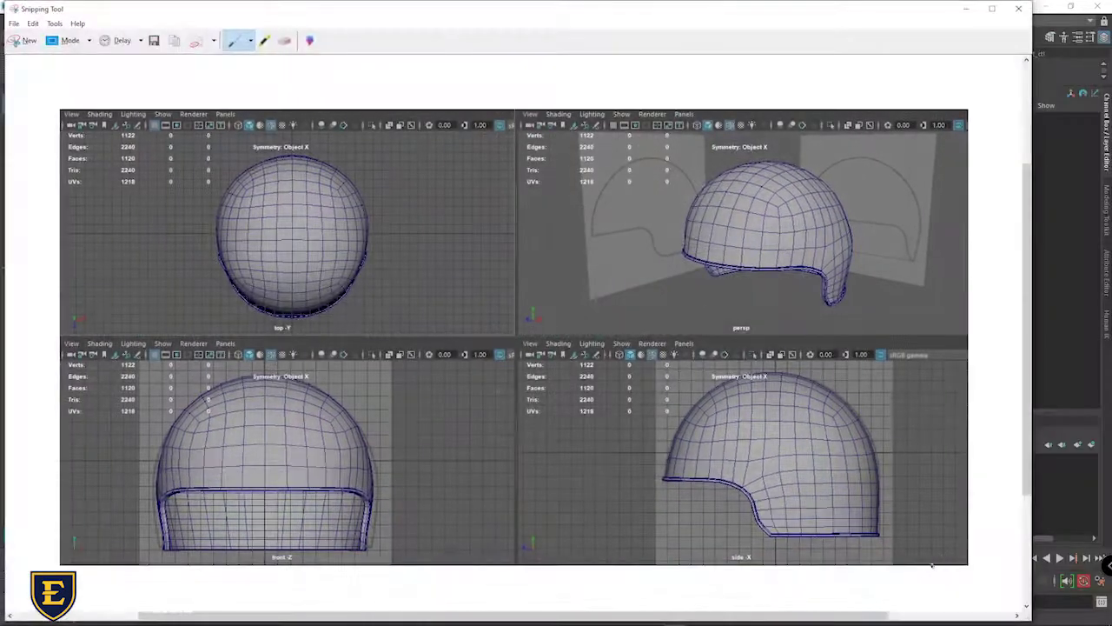
# Start saving the capture as a JPEG file and browse to the images folder of DIGM2824SP20WK10_project.
pyautogui.click(154, 40)
pyautogui.click(148, 279)
pyautogui.click(113, 305)
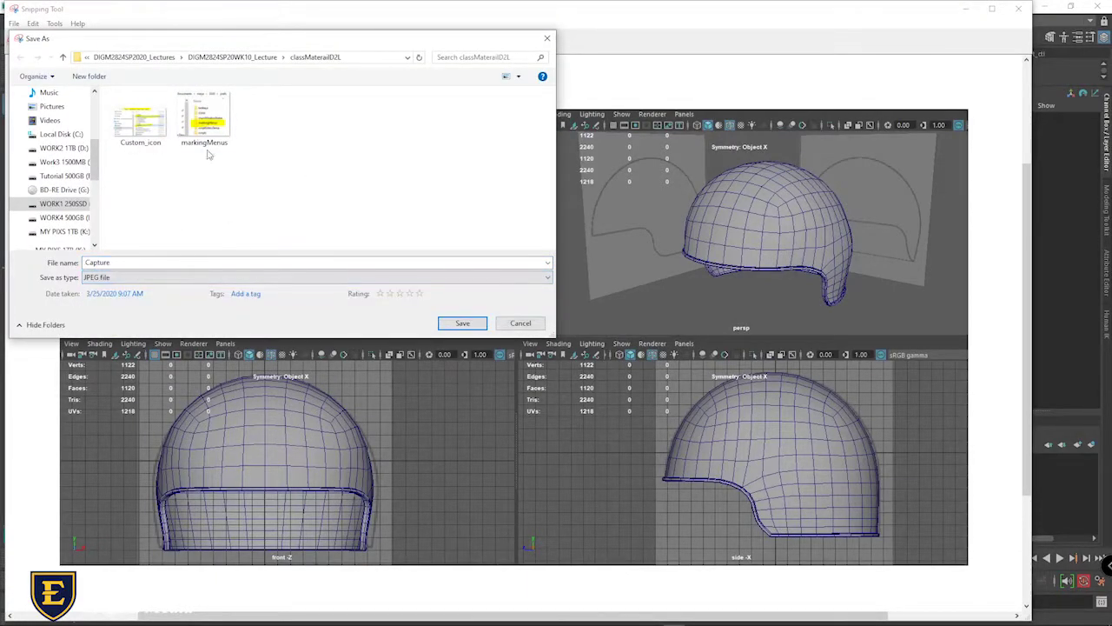
pyautogui.click(232, 57)
pyautogui.doubleClick(168, 134)
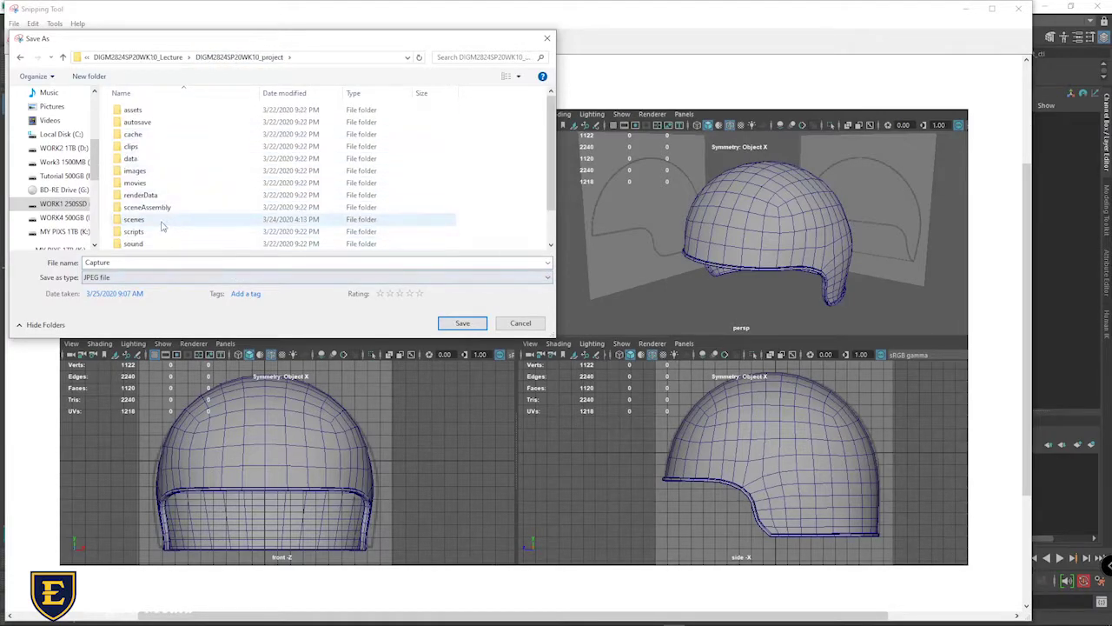
pyautogui.doubleClick(135, 172)
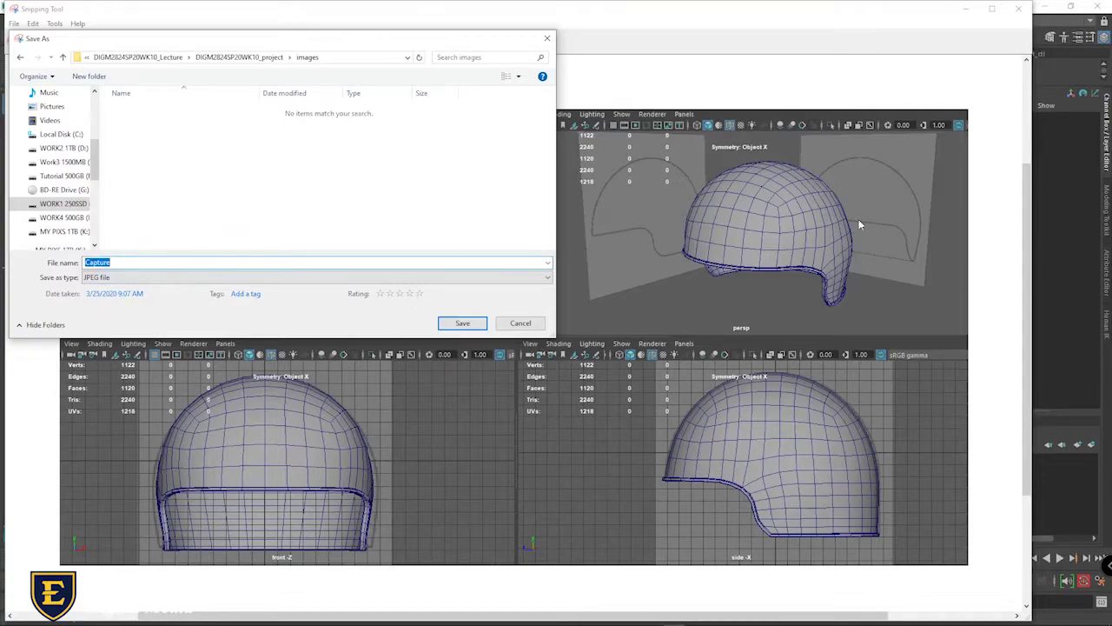
# Save the capture with a file name made of the words Basic, Helmet and Shape, and return to Maya.
pyautogui.write('Helmet')
pyautogui.click(86, 263)
pyautogui.write('Basic')
pyautogui.write('Shape')
pyautogui.press('Return')
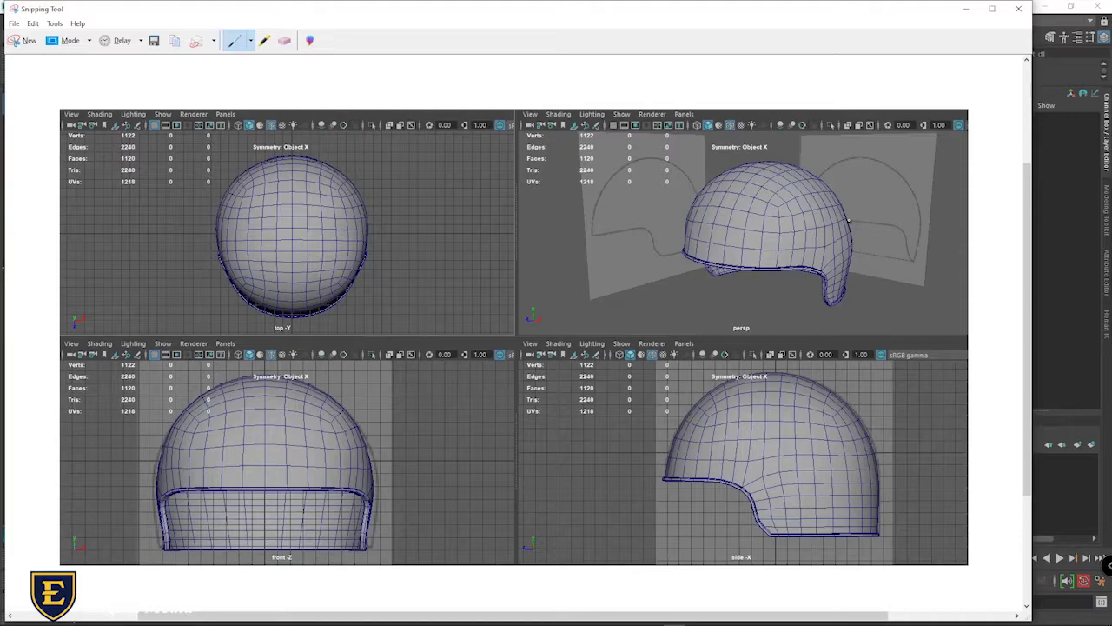
pyautogui.click(1044, 23)
pyautogui.click(1006, 33)
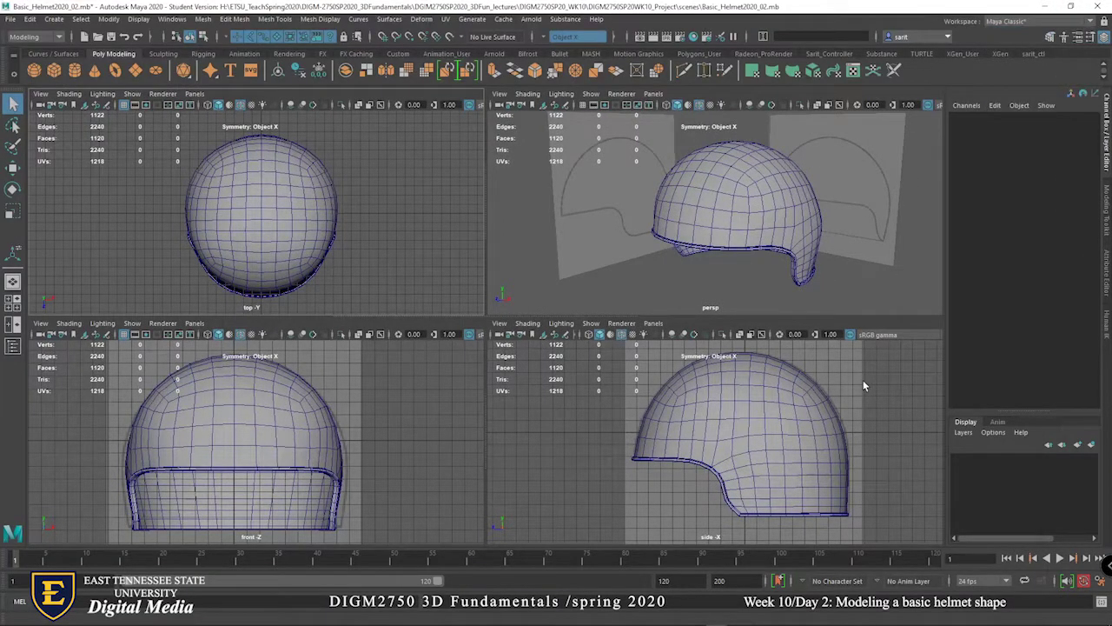